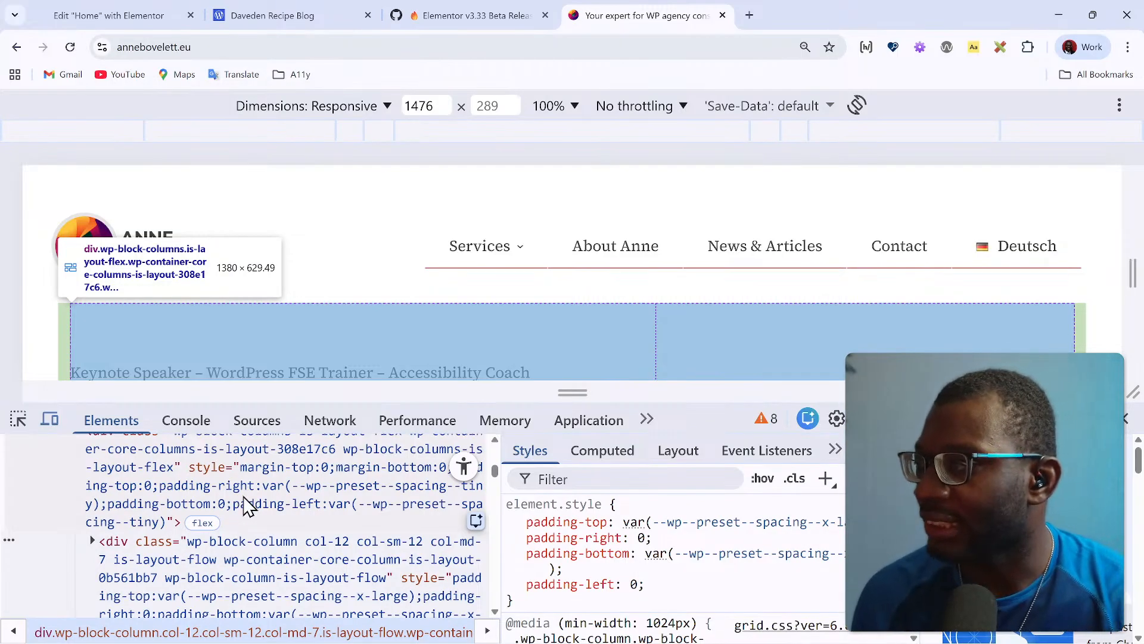
Step: Inspect the hero's wp-block-columns container and its inline styles on the reference site, and close the developer tools
{"action": "scroll", "coordinate": [248, 519], "scroll_direction": "up", "scroll_amount": 2}
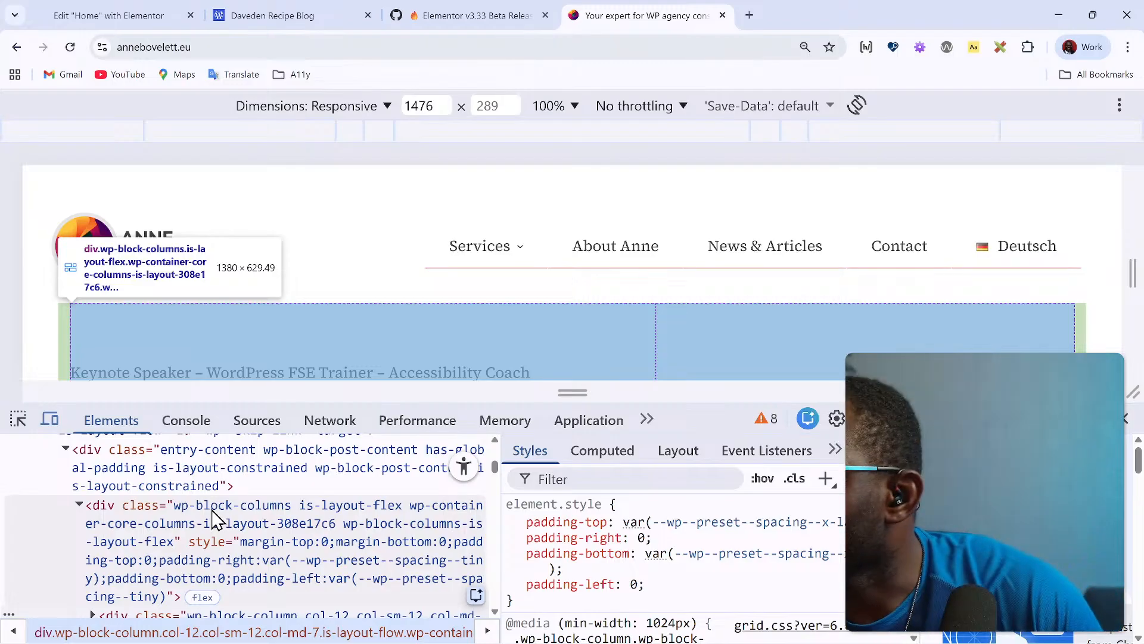
{"action": "left_click", "coordinate": [218, 520]}
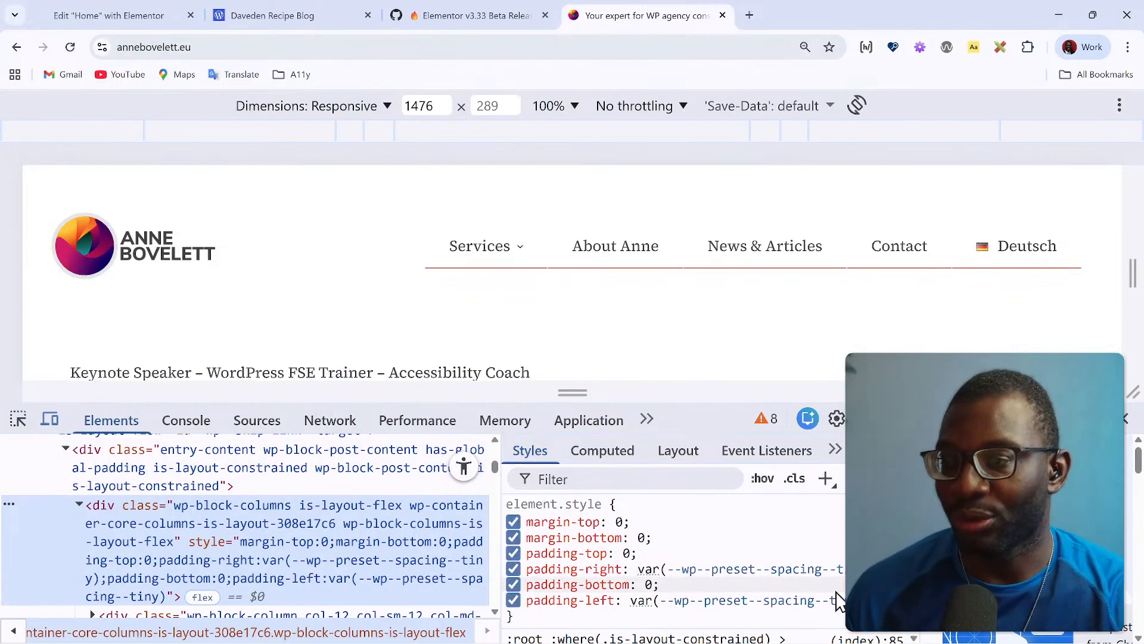
{"action": "mouse_move", "coordinate": [825, 612]}
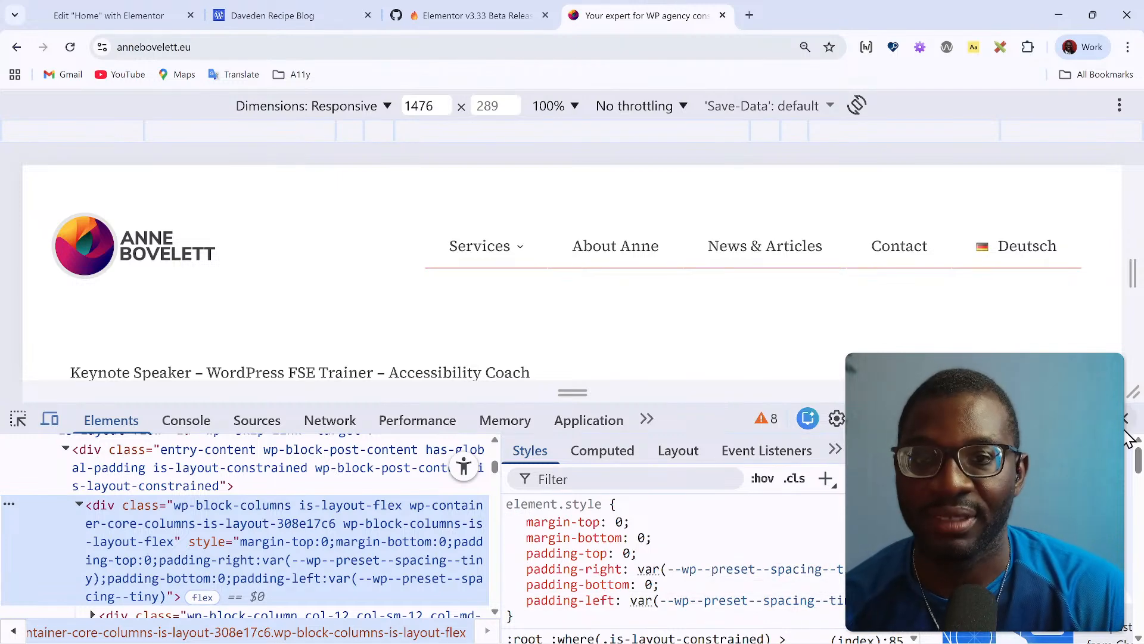
{"action": "left_click", "coordinate": [1125, 422]}
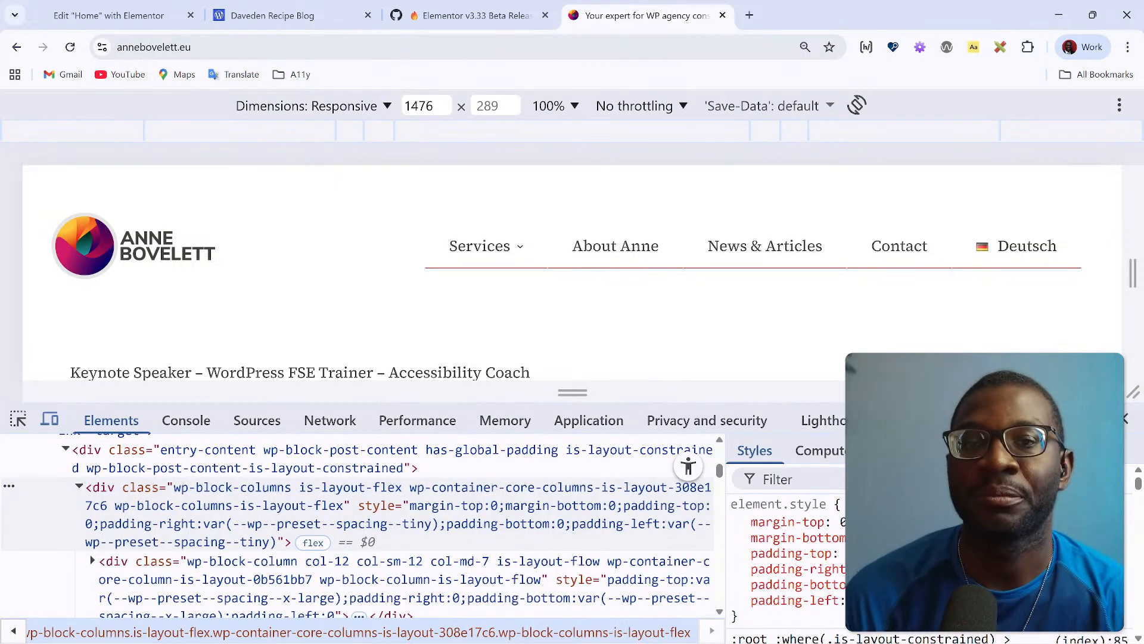
{"action": "left_click", "coordinate": [1125, 420]}
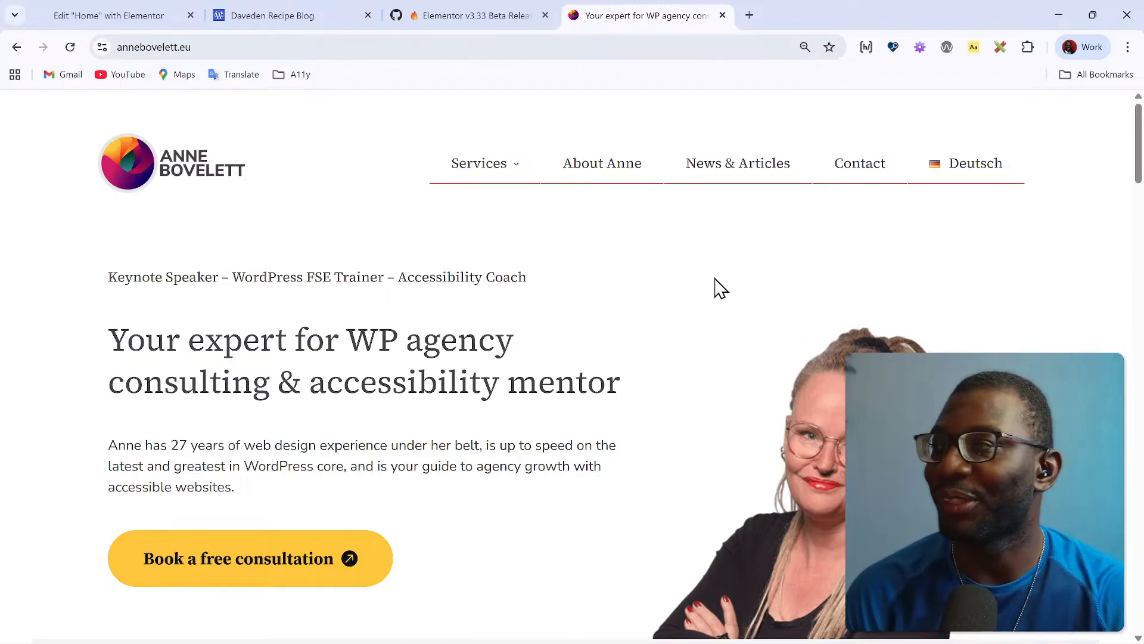
Step: Compare the reference site's hero layout with the empty Home page in the Elementor editor
{"action": "scroll", "coordinate": [421, 324], "scroll_direction": "down", "scroll_amount": 1}
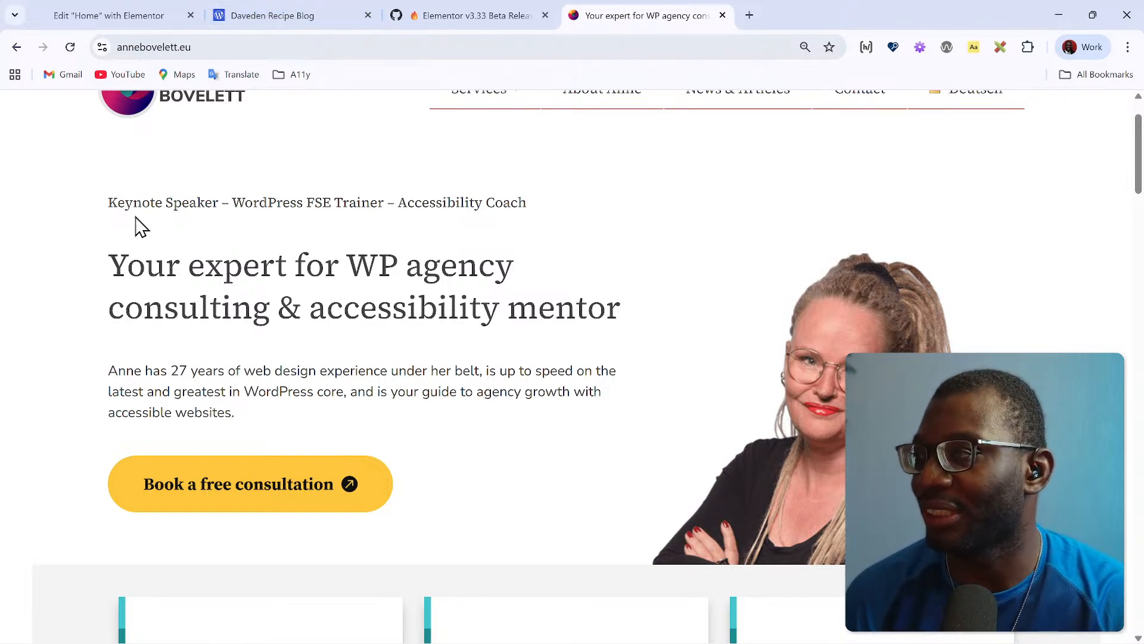
{"action": "left_click", "coordinate": [81, 16]}
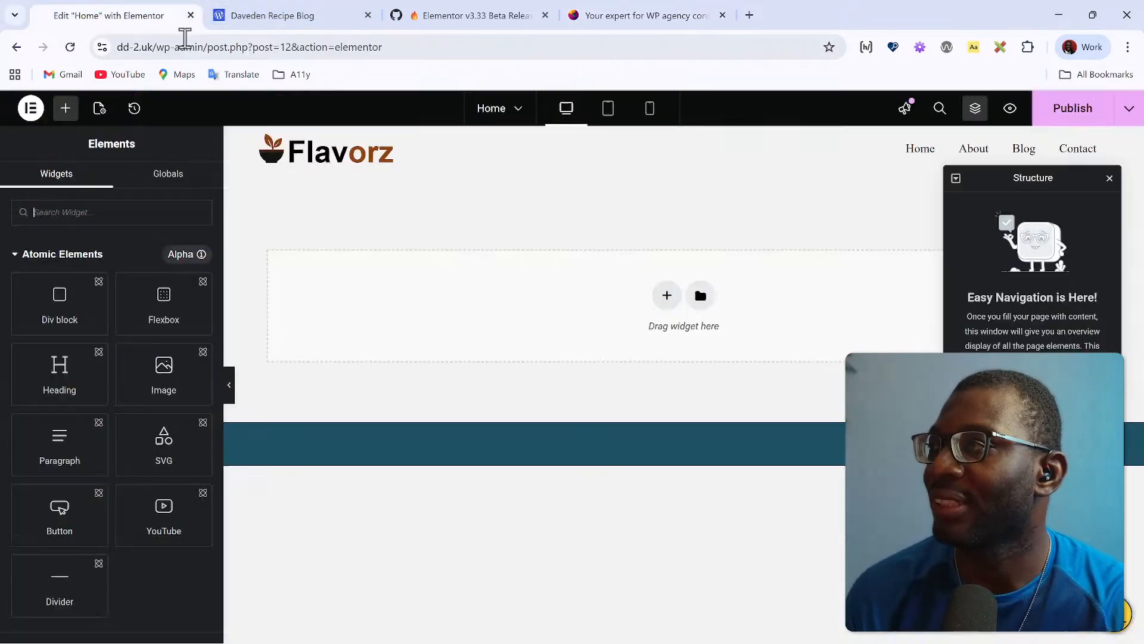
{"action": "left_click", "coordinate": [642, 13]}
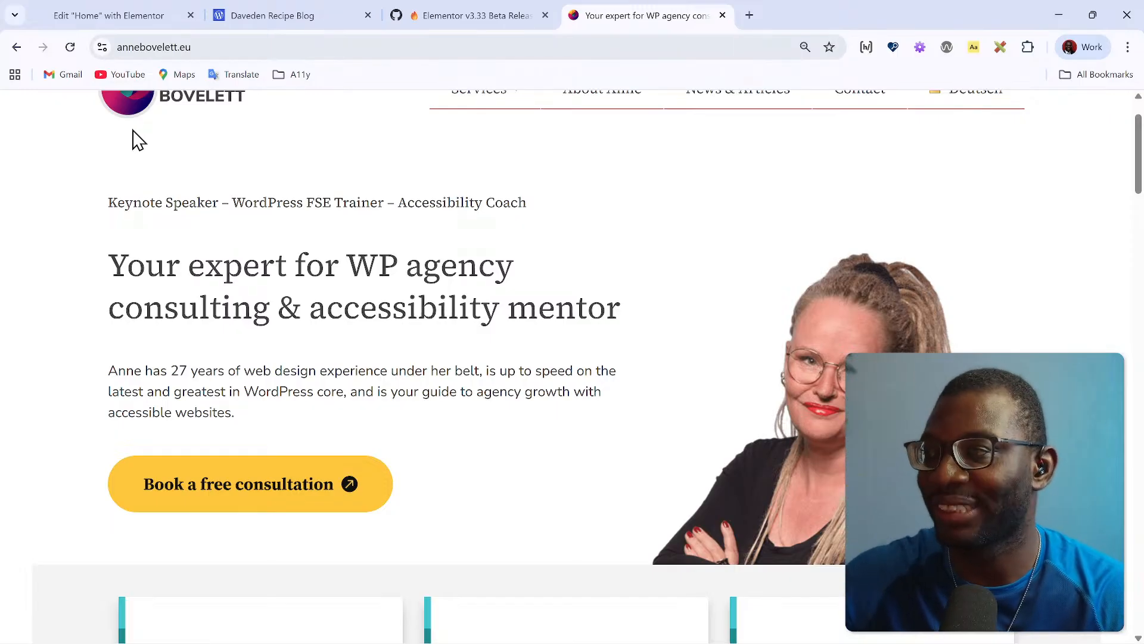
{"action": "left_click", "coordinate": [95, 13]}
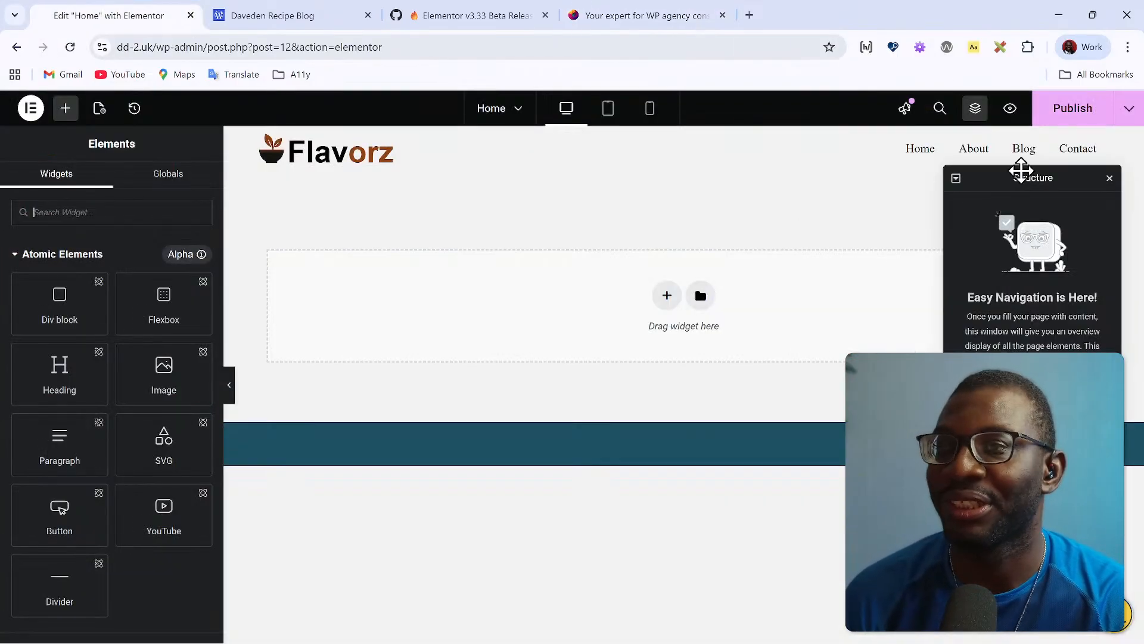
Step: Add a Div block to the Home page, nest a second Div block inside it, and duplicate the nested one
{"action": "left_click_drag", "start_coordinate": [58, 293], "coordinate": [723, 258]}
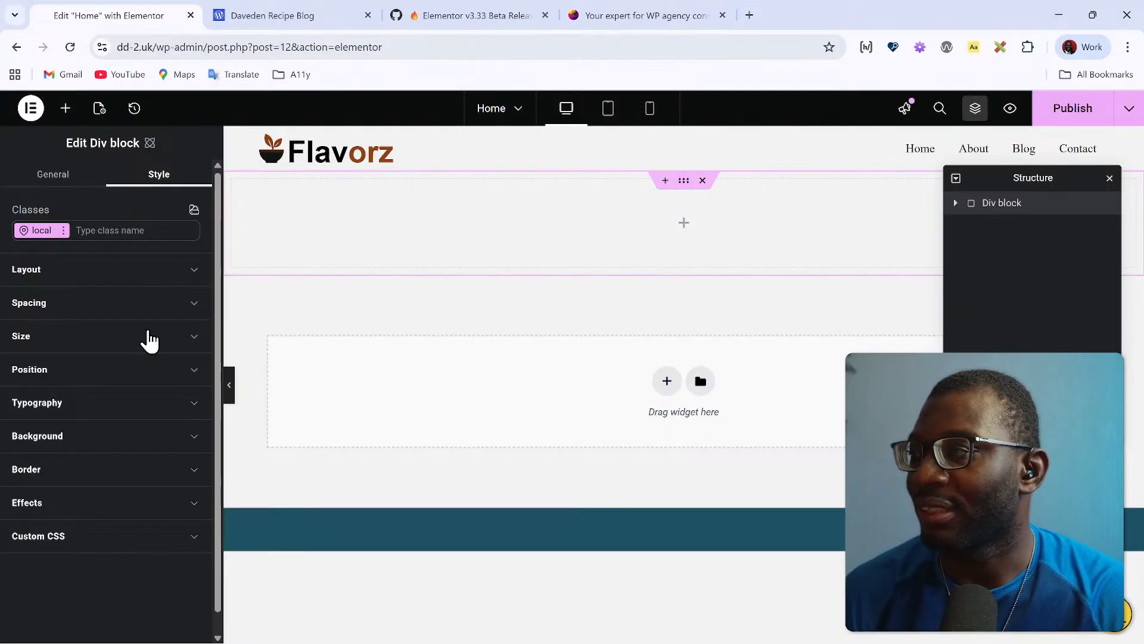
{"action": "left_click", "coordinate": [632, 15]}
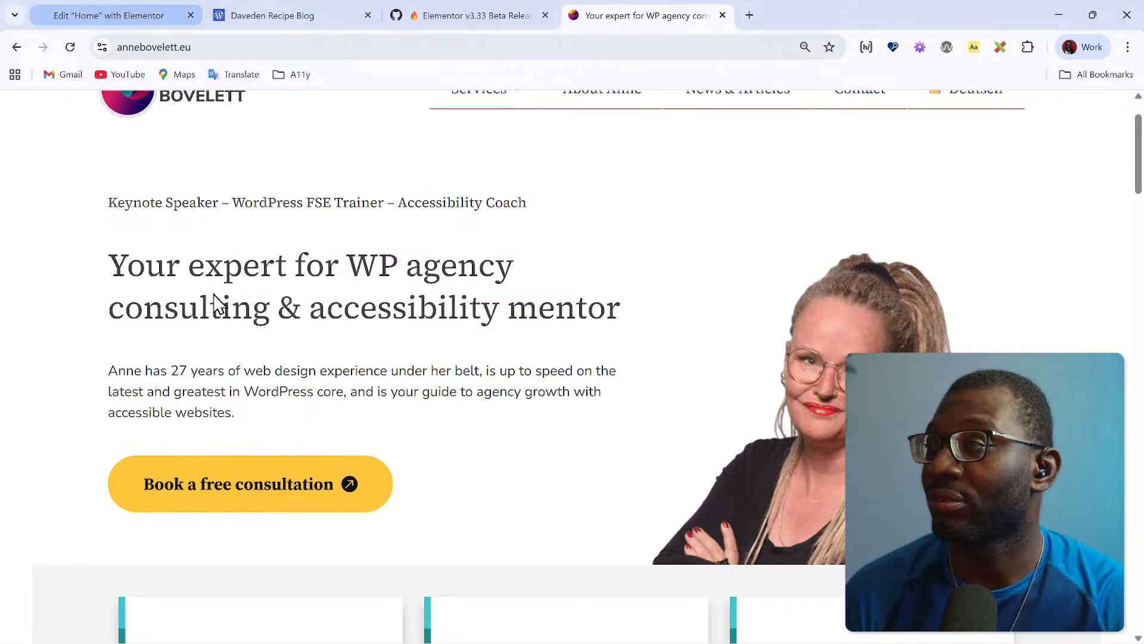
{"action": "left_click", "coordinate": [78, 6]}
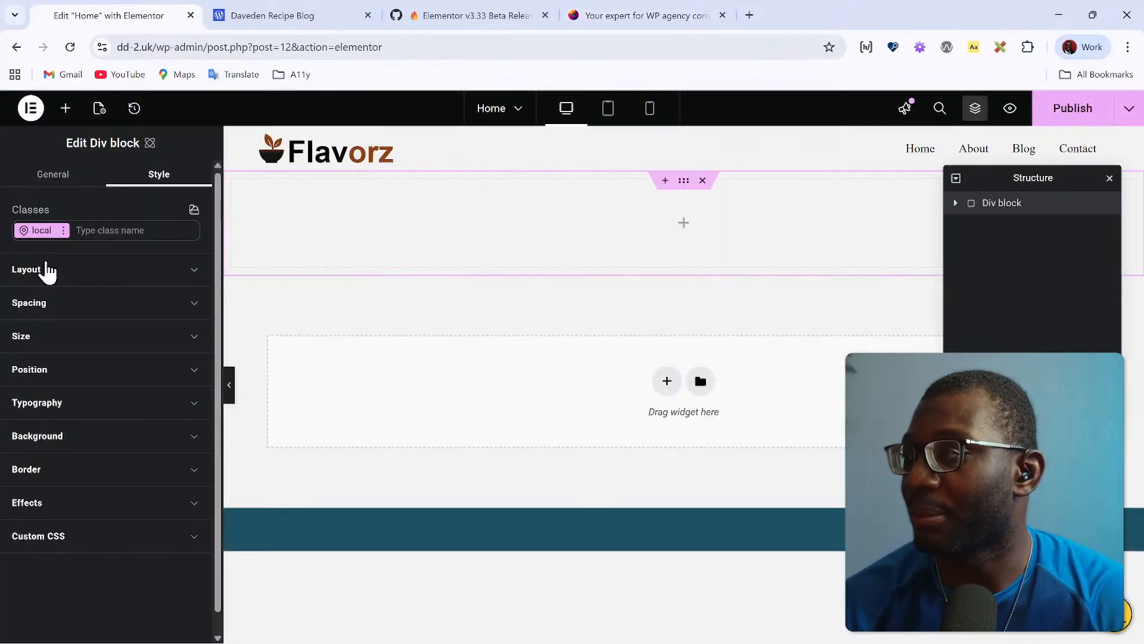
{"action": "left_click", "coordinate": [66, 108]}
{"action": "left_click", "coordinate": [82, 291]}
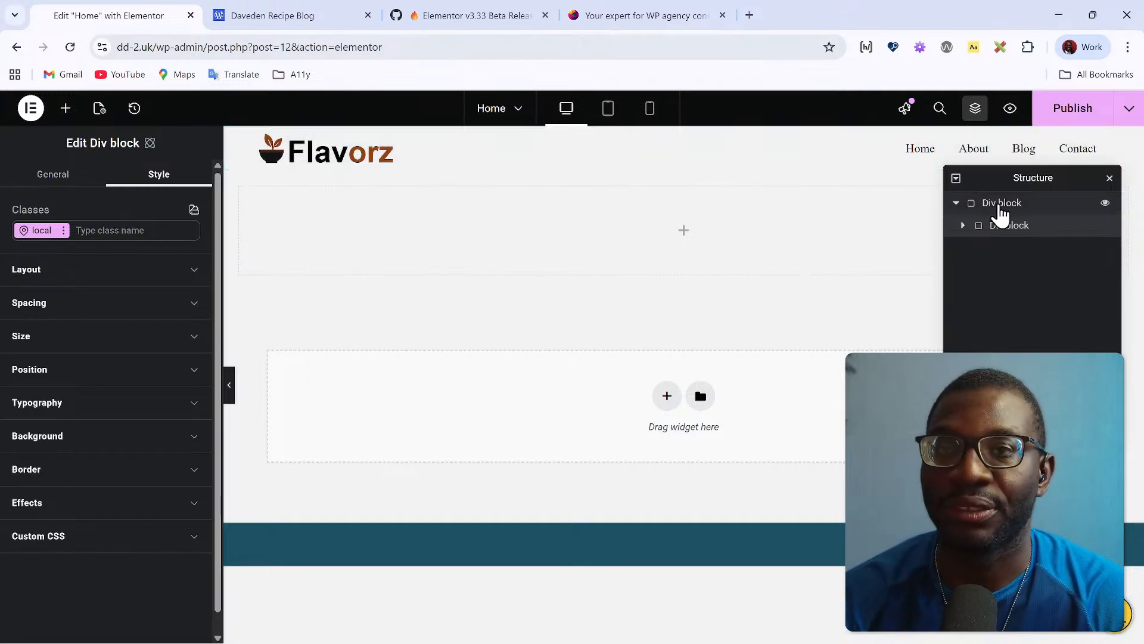
{"action": "right_click", "coordinate": [1014, 230]}
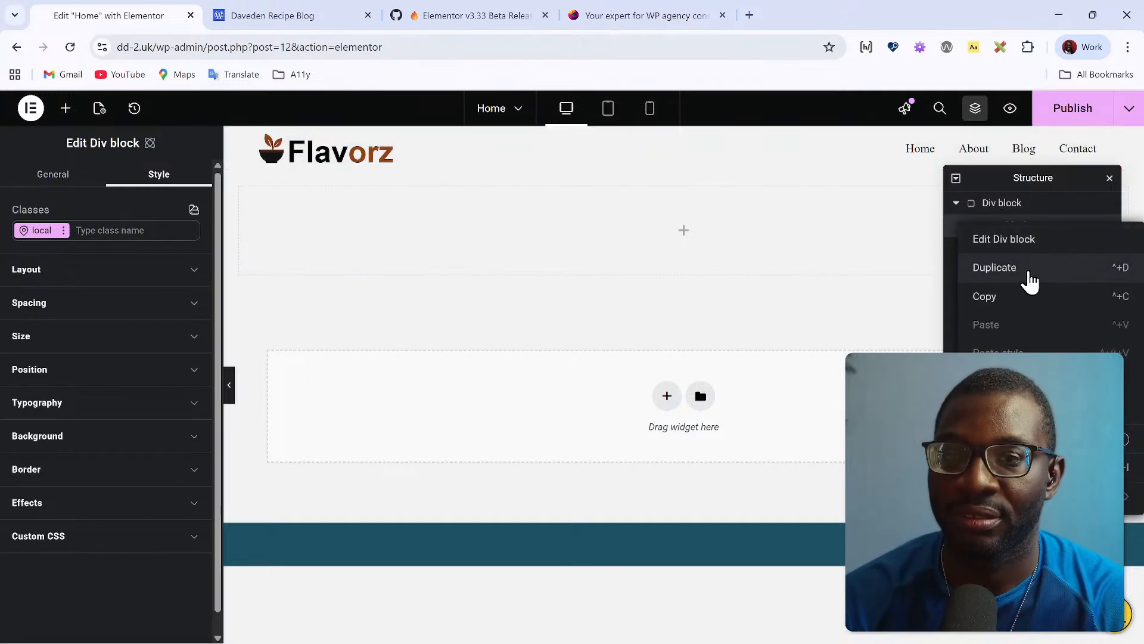
{"action": "left_click", "coordinate": [1029, 275]}
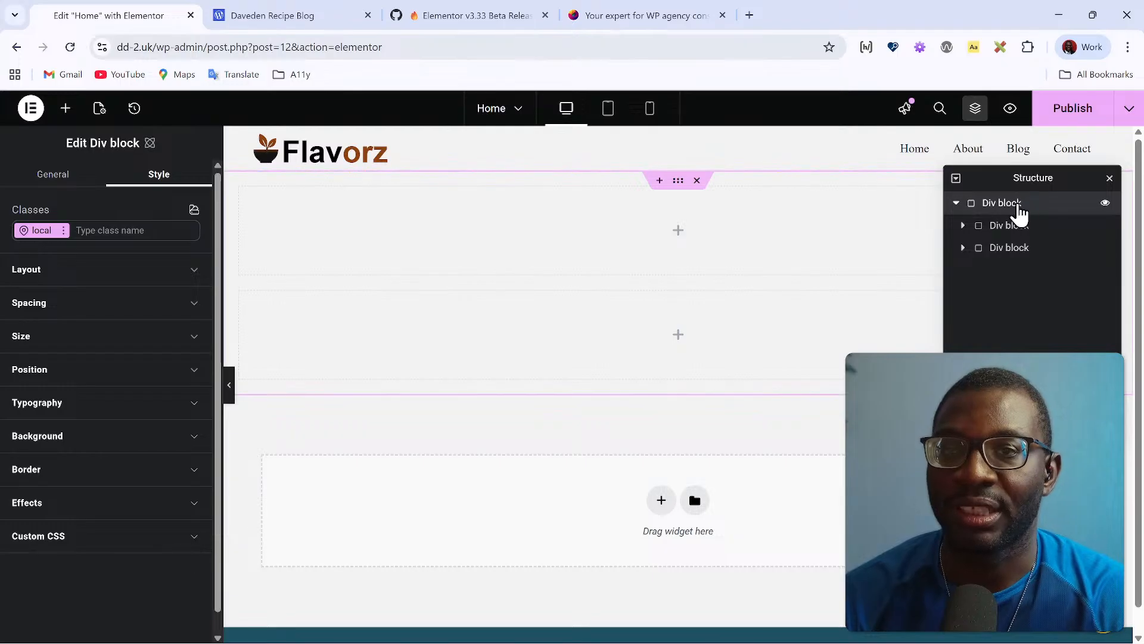
Step: Rename the parent Div block Wrapper and its two nested Div blocks Content and Media
{"action": "double_click", "coordinate": [1018, 204]}
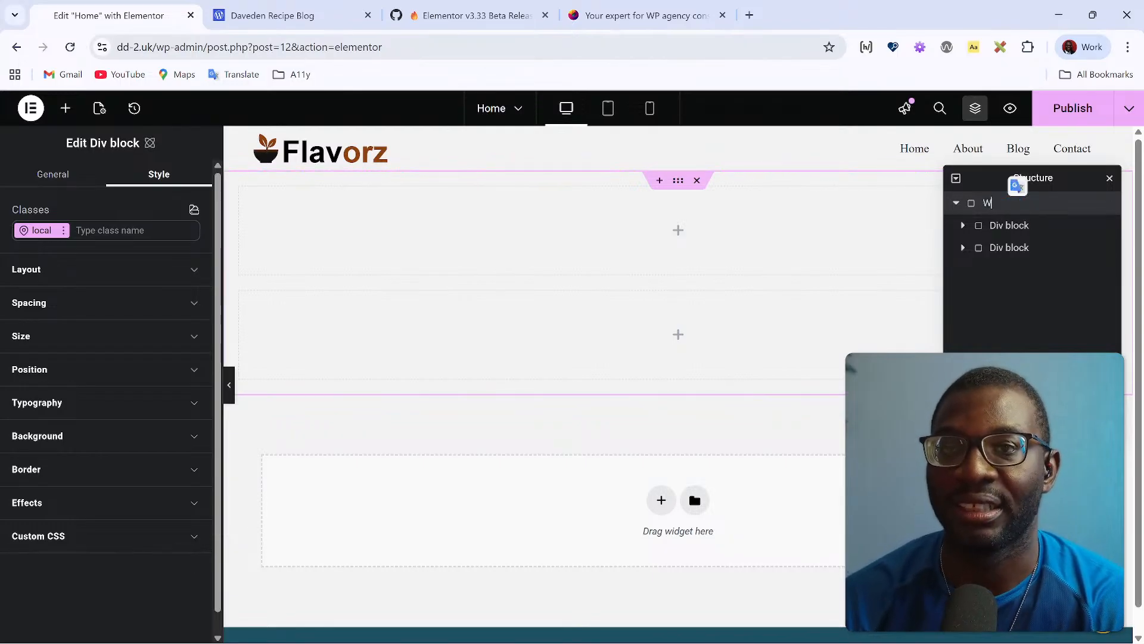
{"action": "type", "text": "Wrapper"}
{"action": "key", "text": "Return"}
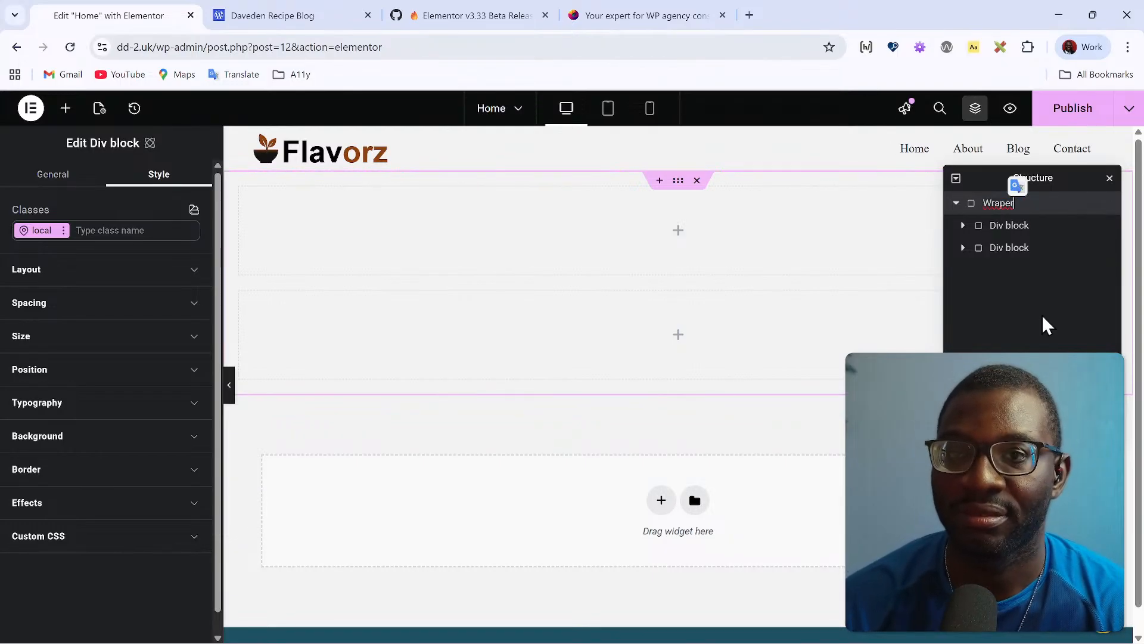
{"action": "double_click", "coordinate": [1014, 207]}
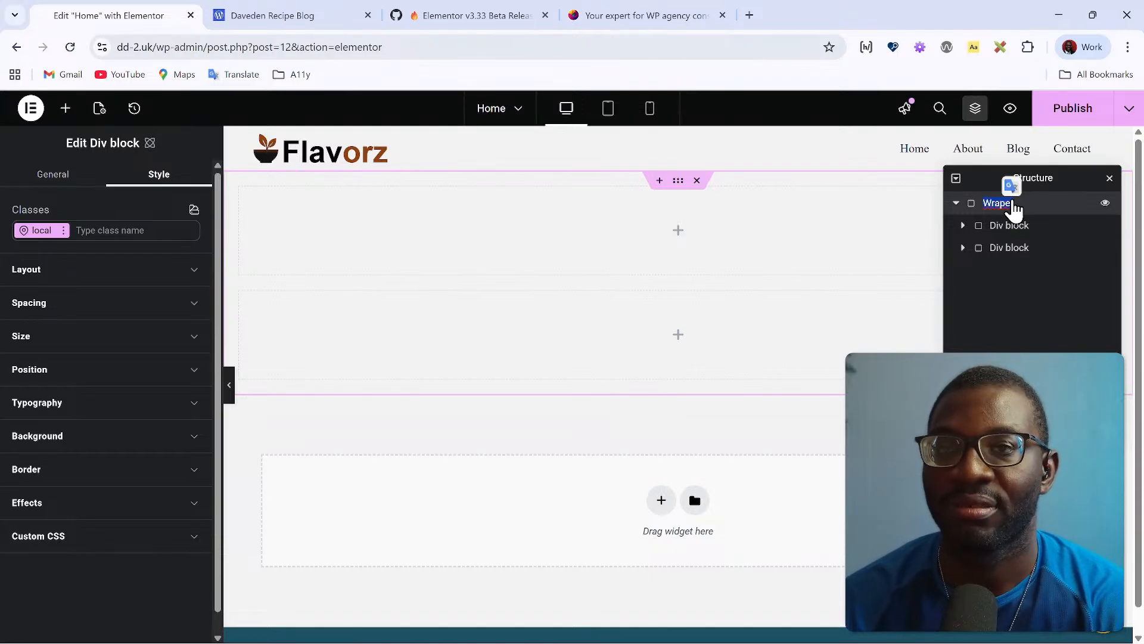
{"action": "double_click", "coordinate": [1020, 229]}
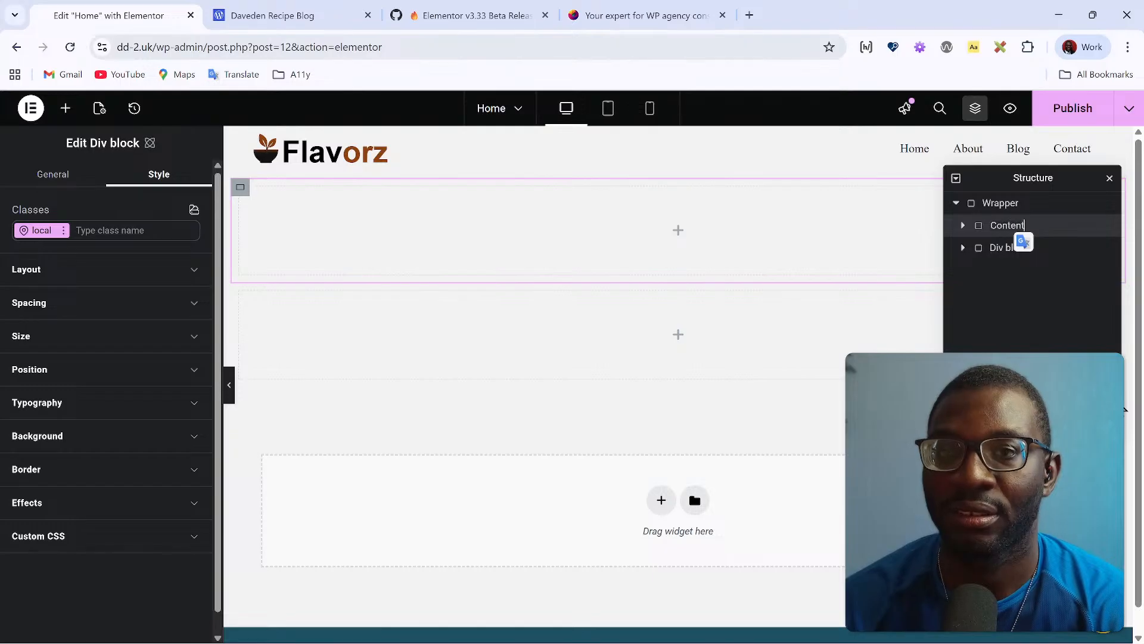
{"action": "double_click", "coordinate": [1020, 247]}
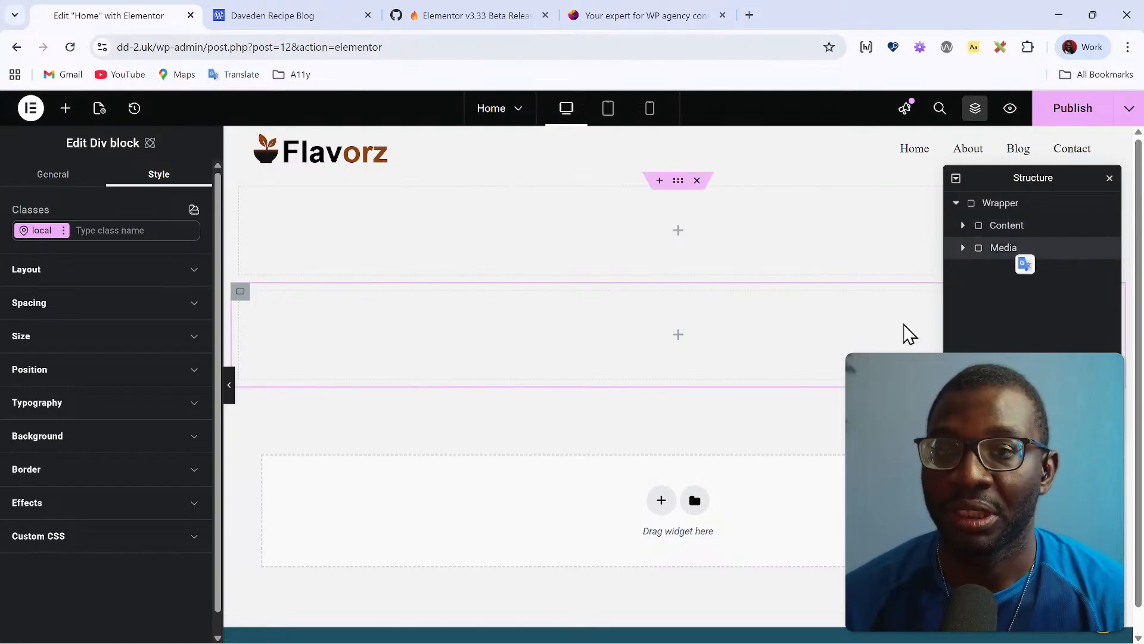
{"action": "left_click", "coordinate": [1022, 324]}
Step: Add a new top-level Div block and move the Wrapper block inside it
{"action": "left_click", "coordinate": [1033, 204]}
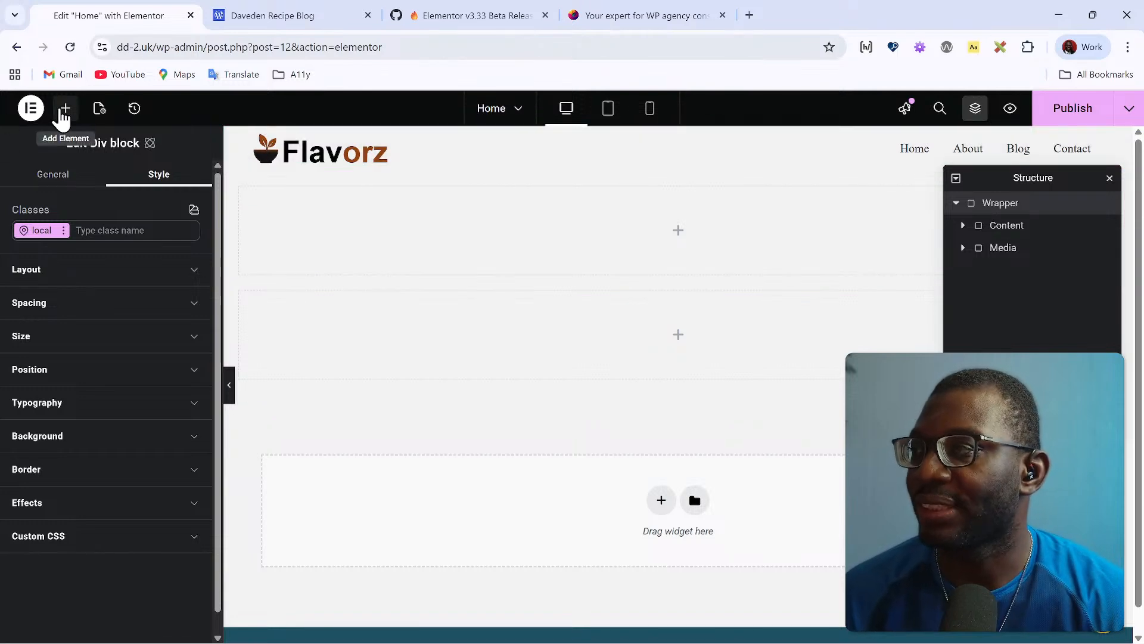
{"action": "left_click", "coordinate": [66, 108]}
{"action": "left_click_drag", "start_coordinate": [60, 301], "coordinate": [563, 535]}
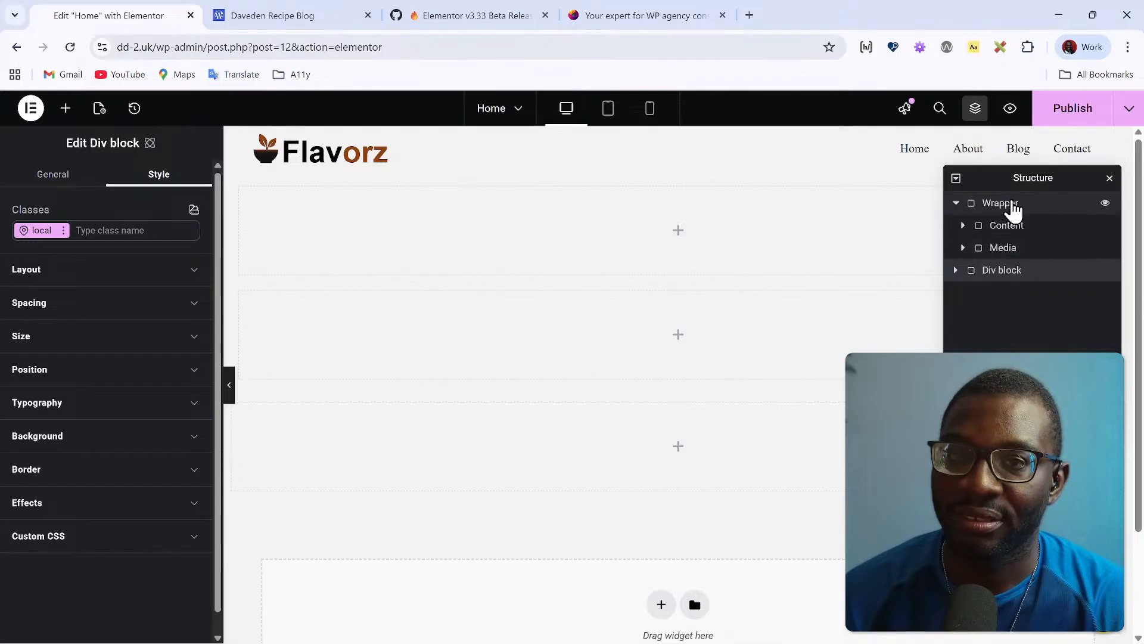
{"action": "mouse_move", "coordinate": [1011, 209]}
{"action": "left_mouse_down"}
{"action": "mouse_move", "coordinate": [1065, 283]}
{"action": "mouse_move", "coordinate": [1017, 234]}
{"action": "mouse_move", "coordinate": [1025, 211]}
{"action": "mouse_move", "coordinate": [1034, 294]}
{"action": "mouse_move", "coordinate": [1027, 226]}
{"action": "left_mouse_up"}
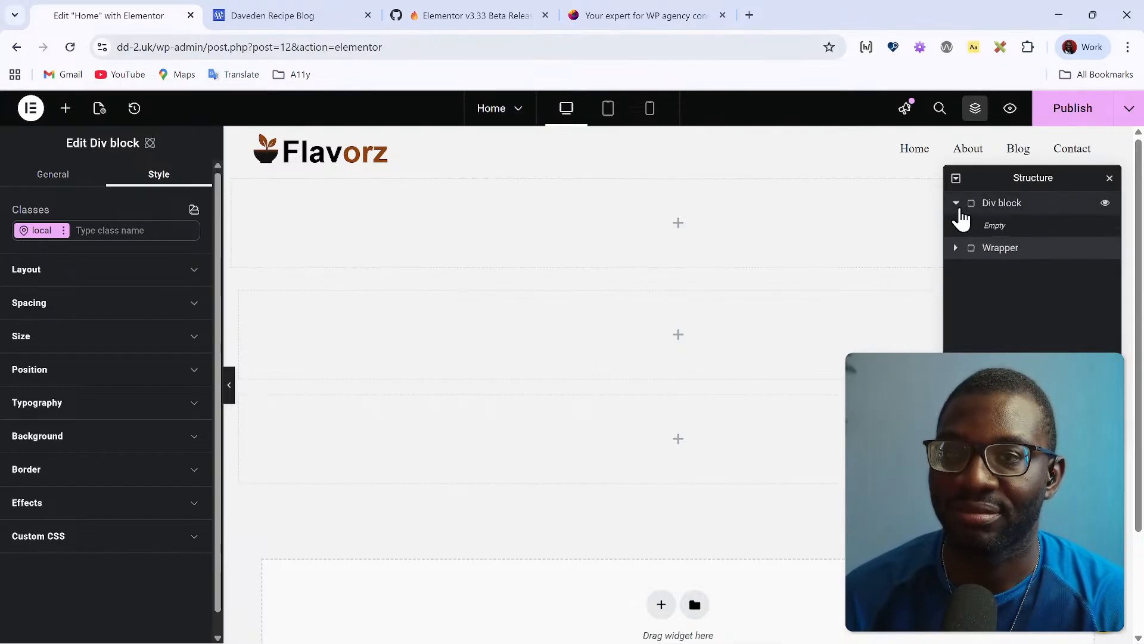
{"action": "left_click_drag", "start_coordinate": [975, 252], "coordinate": [1081, 225]}
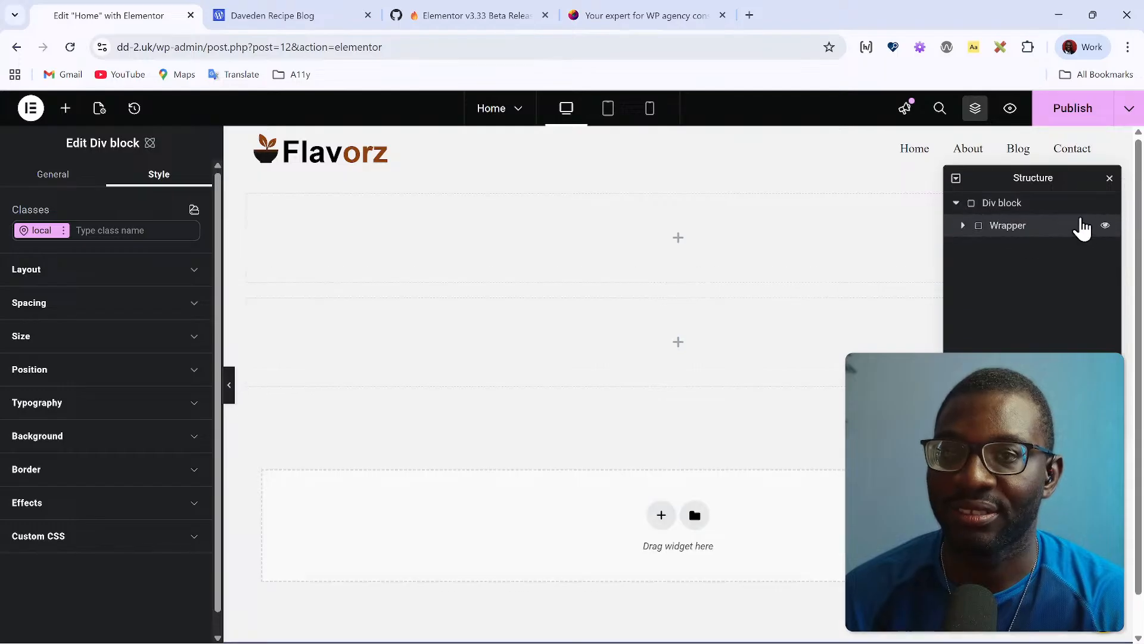
Step: Rename the outermost Div block Hero Section and expand its structure down to Content and Media
{"action": "left_click_drag", "start_coordinate": [1011, 210], "coordinate": [1009, 185]}
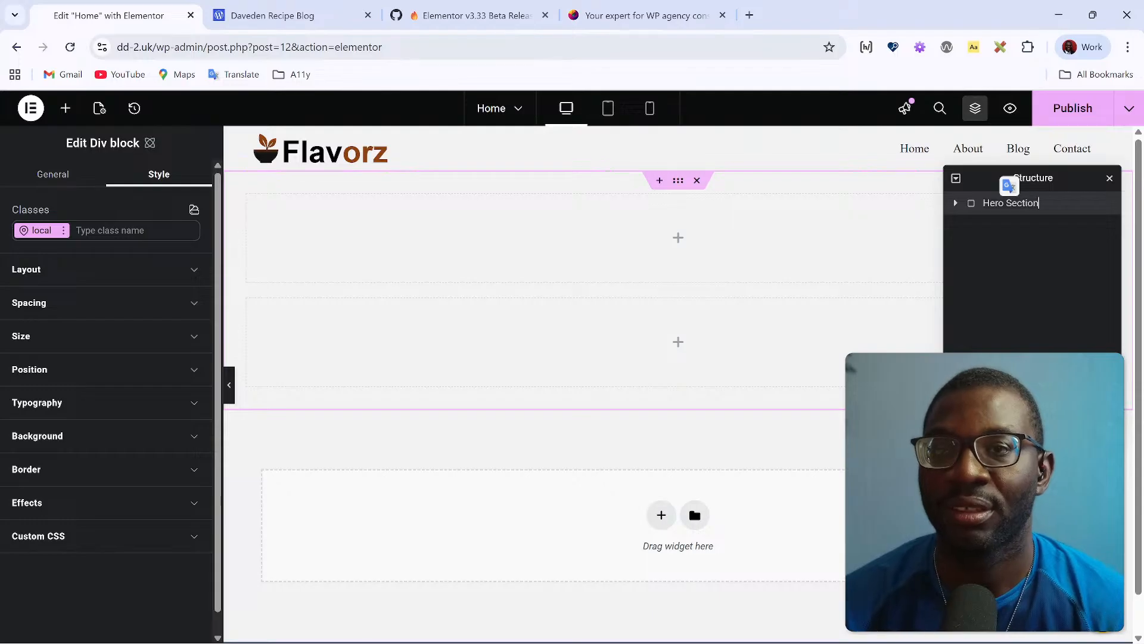
{"action": "left_click", "coordinate": [955, 203]}
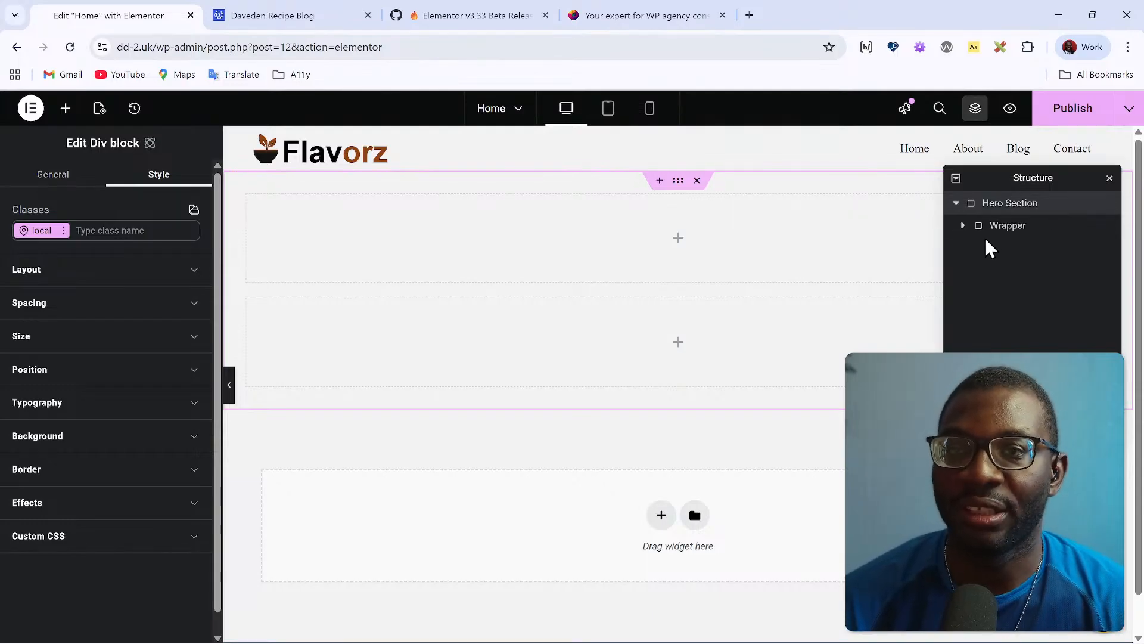
{"action": "left_click", "coordinate": [963, 227]}
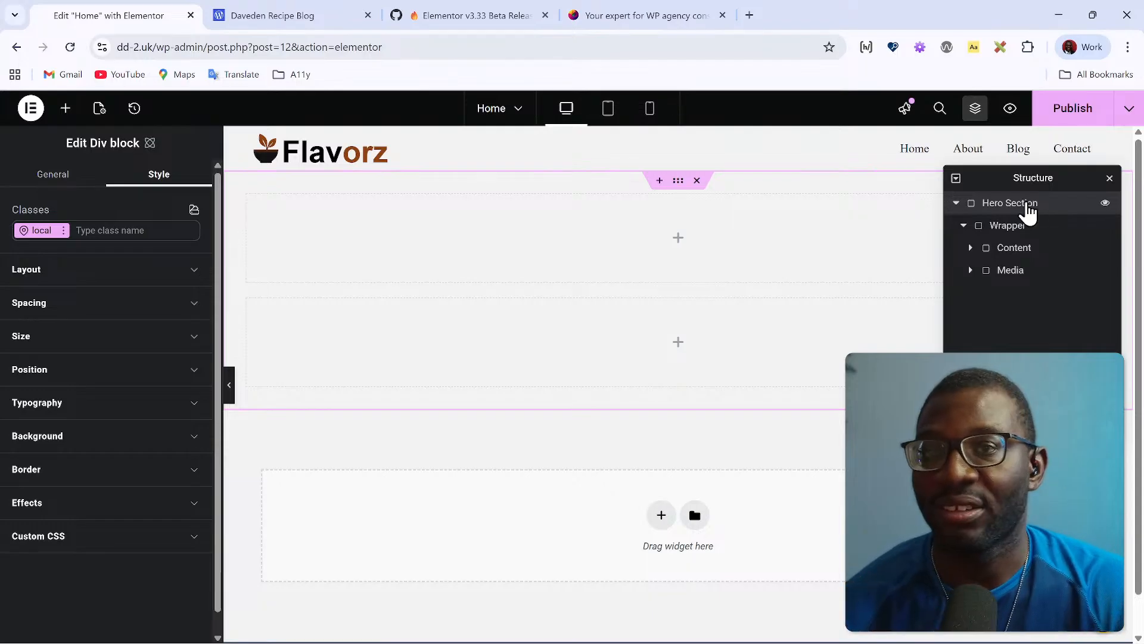
Step: Apply the existing section class to the Hero Section block and review the class's margin and padding settings
{"action": "left_click", "coordinate": [145, 232]}
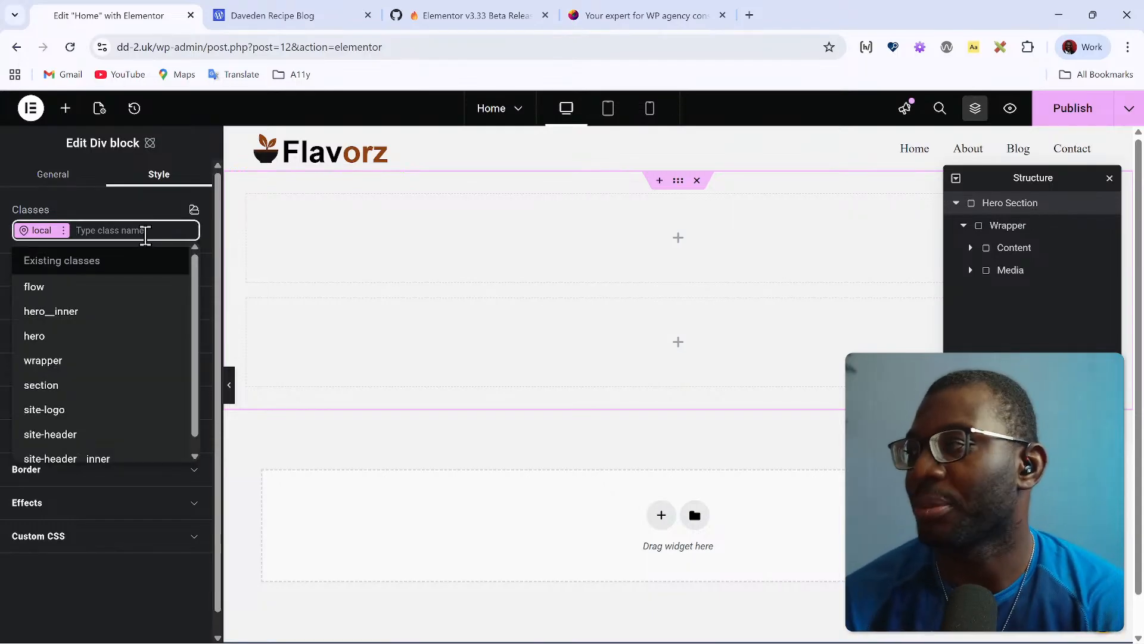
{"action": "type", "text": "section"}
{"action": "key", "text": "Return"}
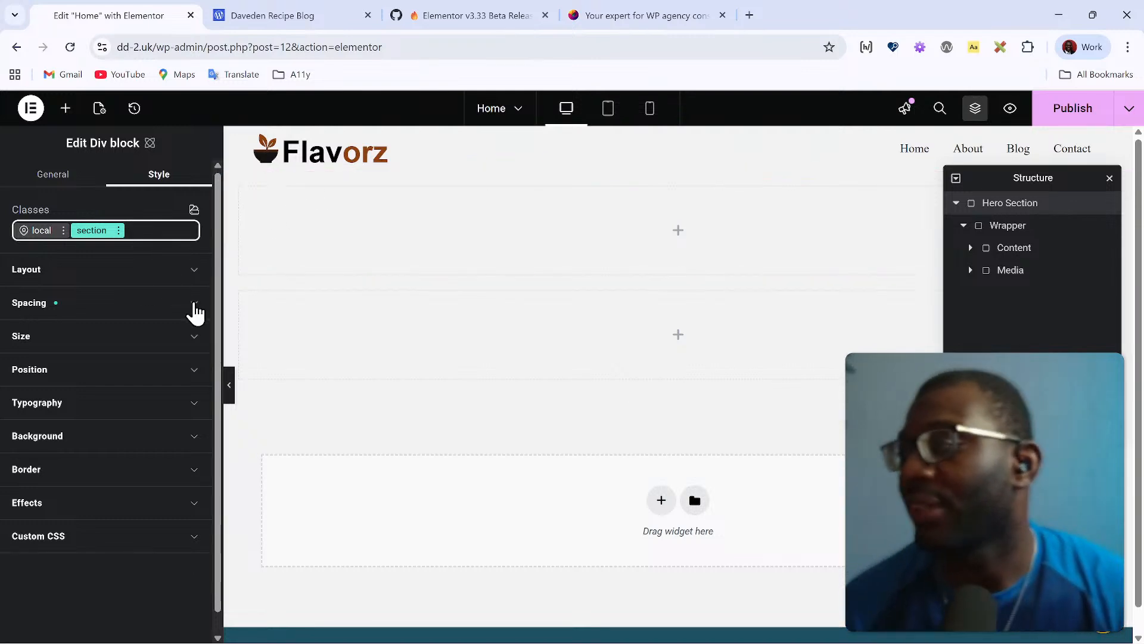
{"action": "left_click", "coordinate": [95, 305]}
{"action": "scroll", "coordinate": [142, 489], "scroll_direction": "down", "scroll_amount": 1}
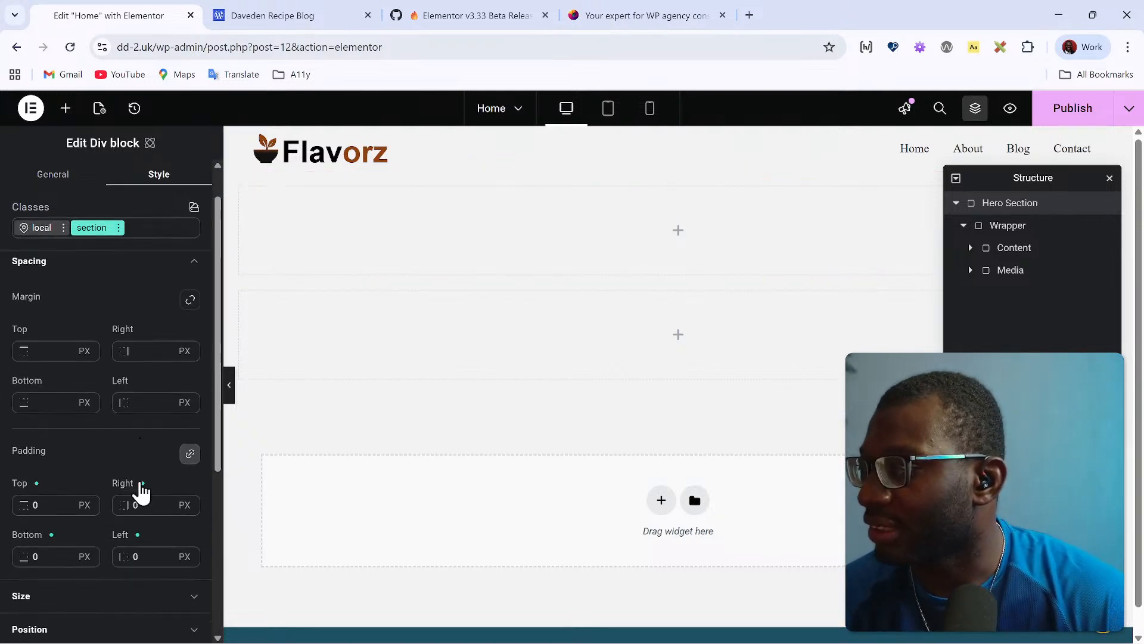
{"action": "scroll", "coordinate": [141, 490], "scroll_direction": "down", "scroll_amount": 2}
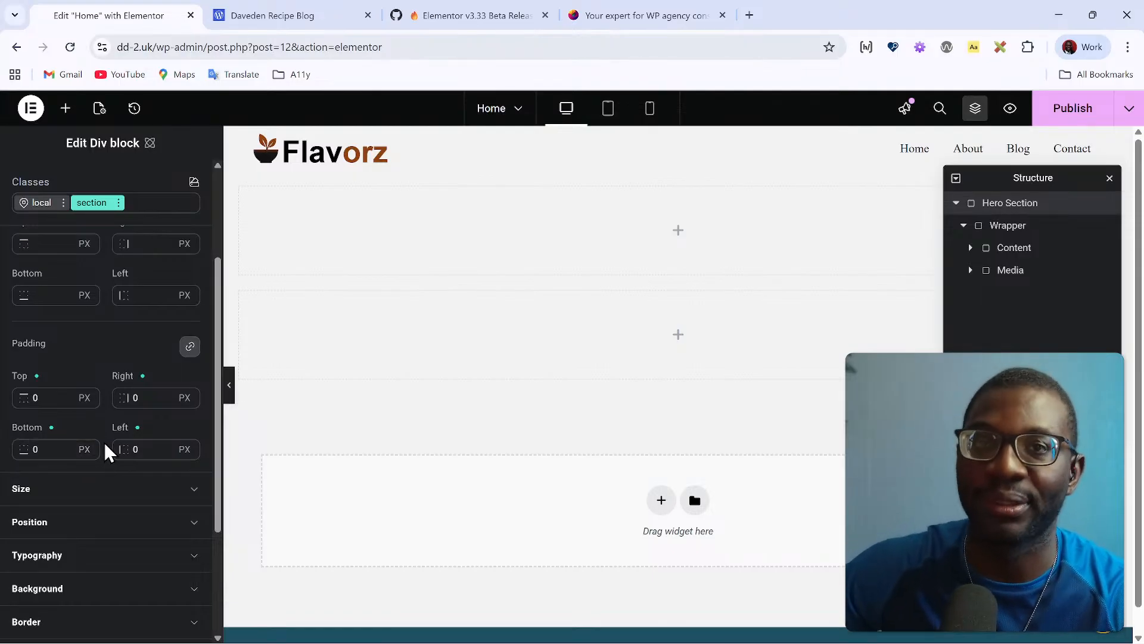
{"action": "scroll", "coordinate": [122, 426], "scroll_direction": "up", "scroll_amount": 3}
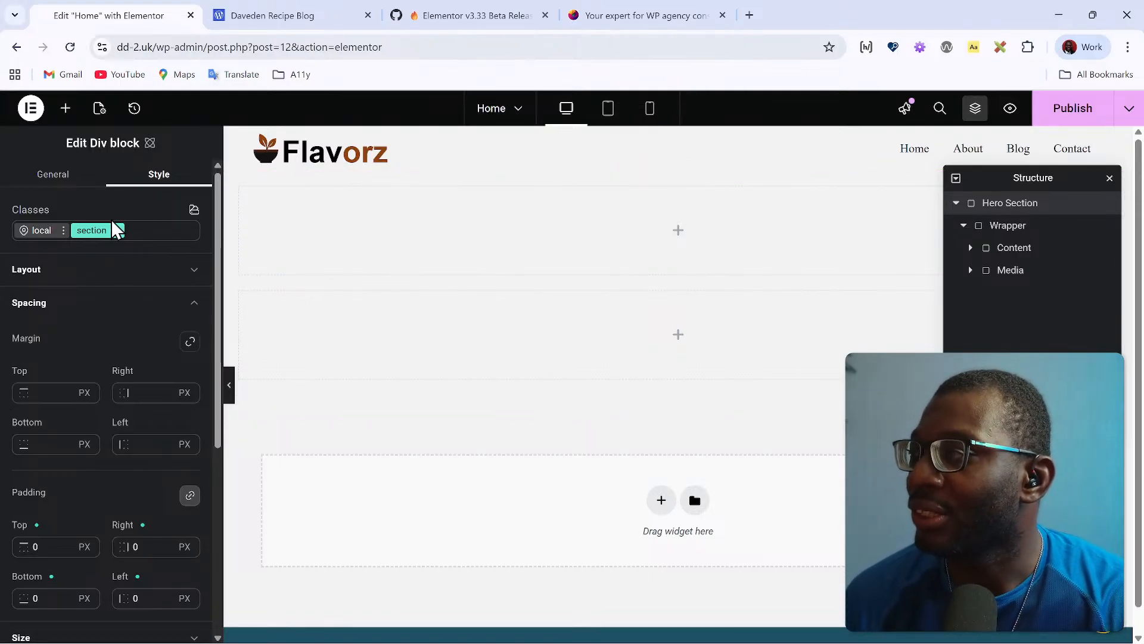
{"action": "scroll", "coordinate": [123, 374], "scroll_direction": "down", "scroll_amount": 3}
{"action": "scroll", "coordinate": [123, 374], "scroll_direction": "up", "scroll_amount": 3}
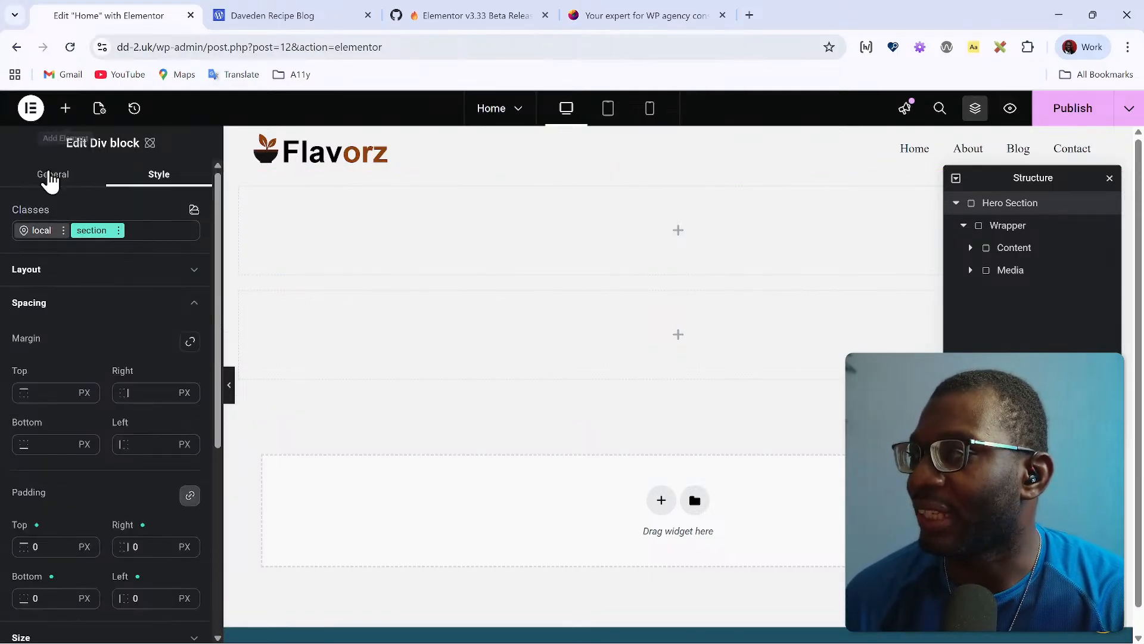
Step: Set the Hero Section block's HTML tag to Section
{"action": "left_click", "coordinate": [47, 176]}
{"action": "left_click", "coordinate": [161, 244]}
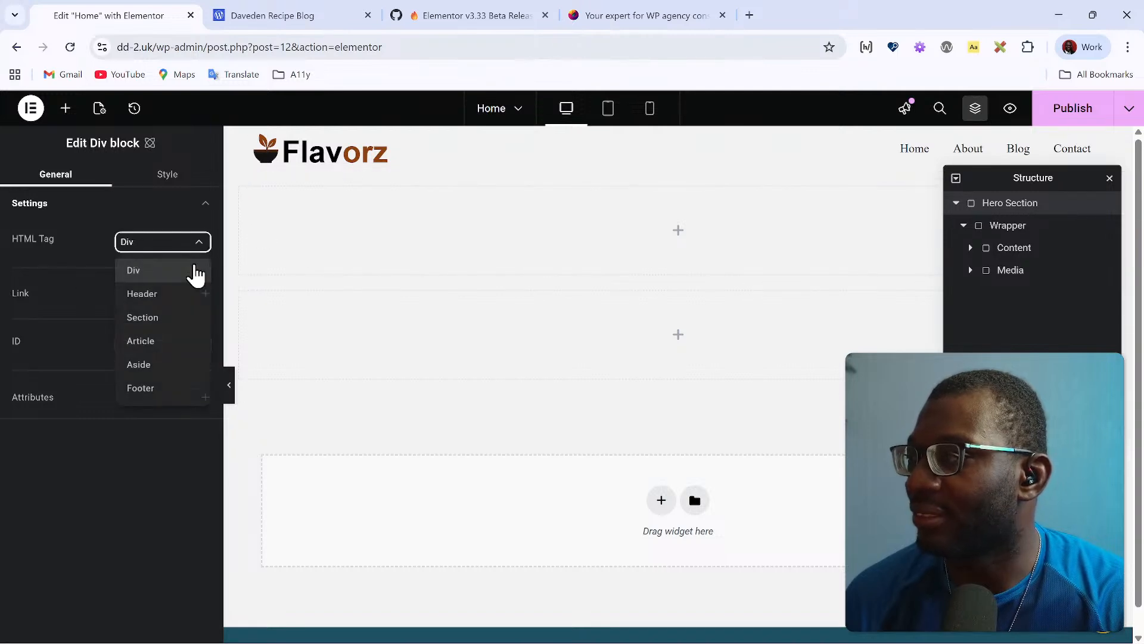
{"action": "left_click", "coordinate": [148, 317]}
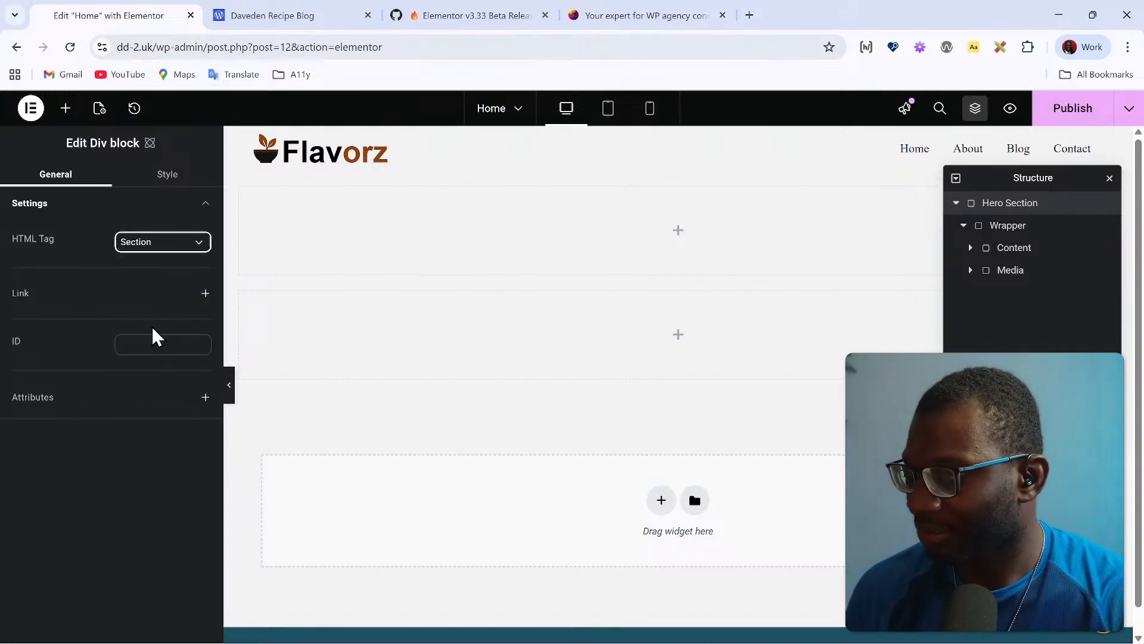
Step: Set the maximum width of the Hero Section block's section class to 100%
{"action": "left_click", "coordinate": [163, 176]}
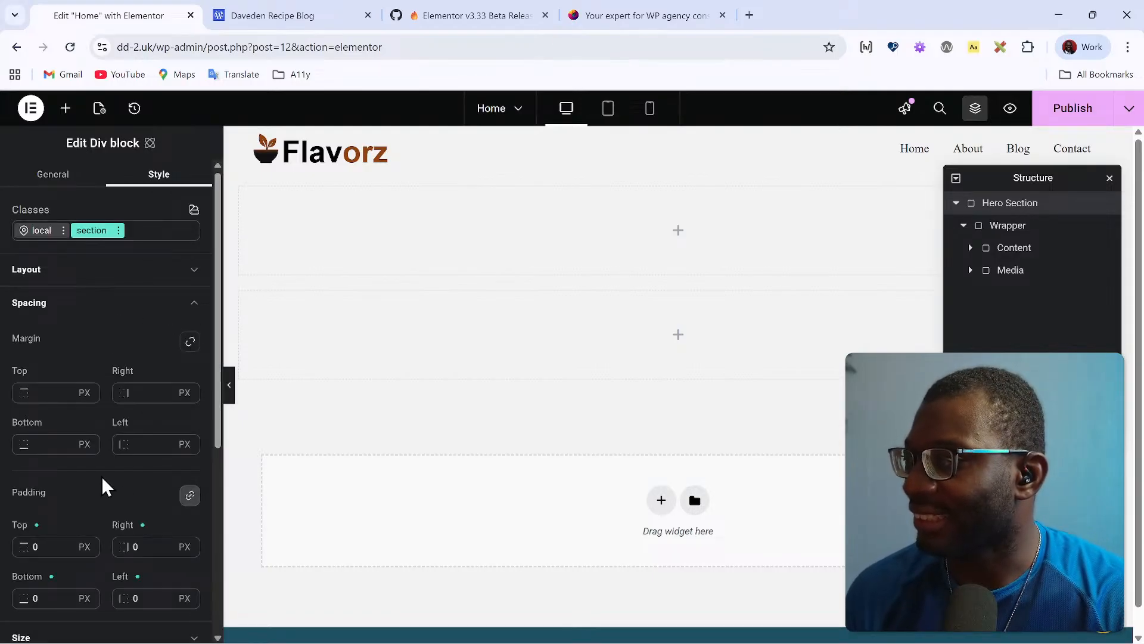
{"action": "left_click", "coordinate": [51, 271]}
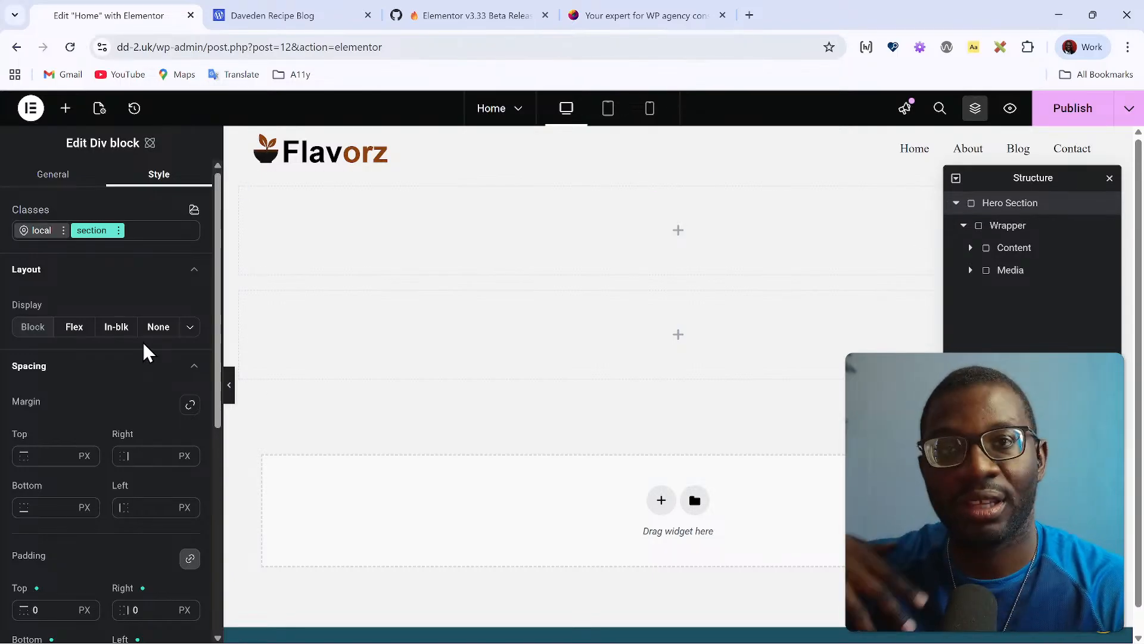
{"action": "scroll", "coordinate": [230, 475], "scroll_direction": "down", "scroll_amount": 1}
{"action": "scroll", "coordinate": [48, 506], "scroll_direction": "down", "scroll_amount": 5}
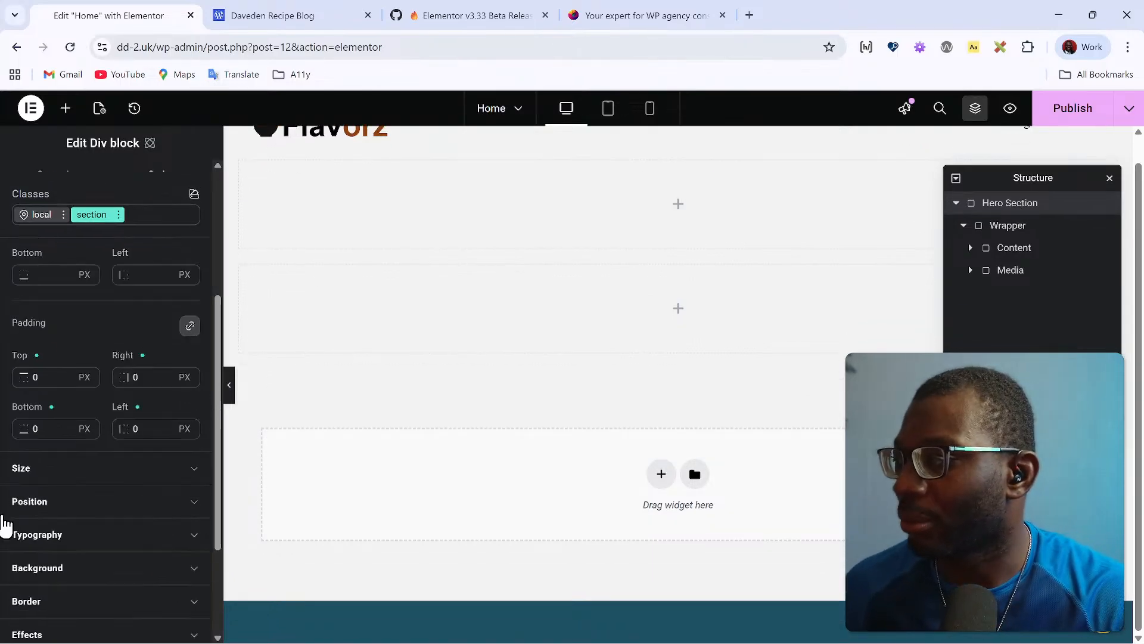
{"action": "left_click", "coordinate": [83, 406]}
{"action": "left_click", "coordinate": [56, 459]}
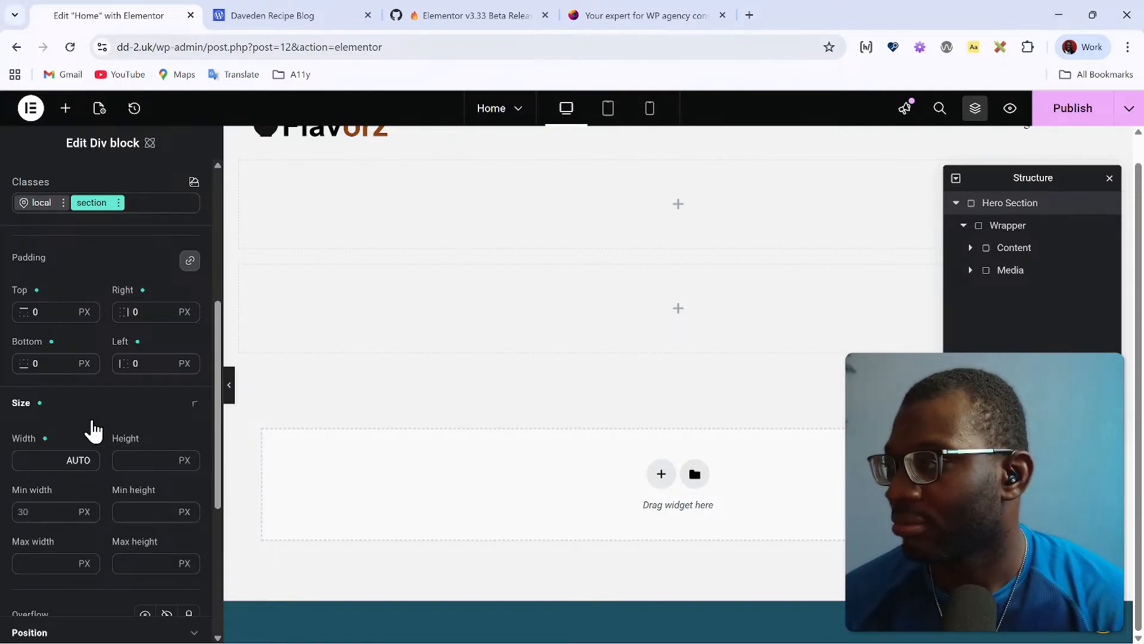
{"action": "left_click", "coordinate": [90, 420]}
{"action": "left_click", "coordinate": [77, 412]}
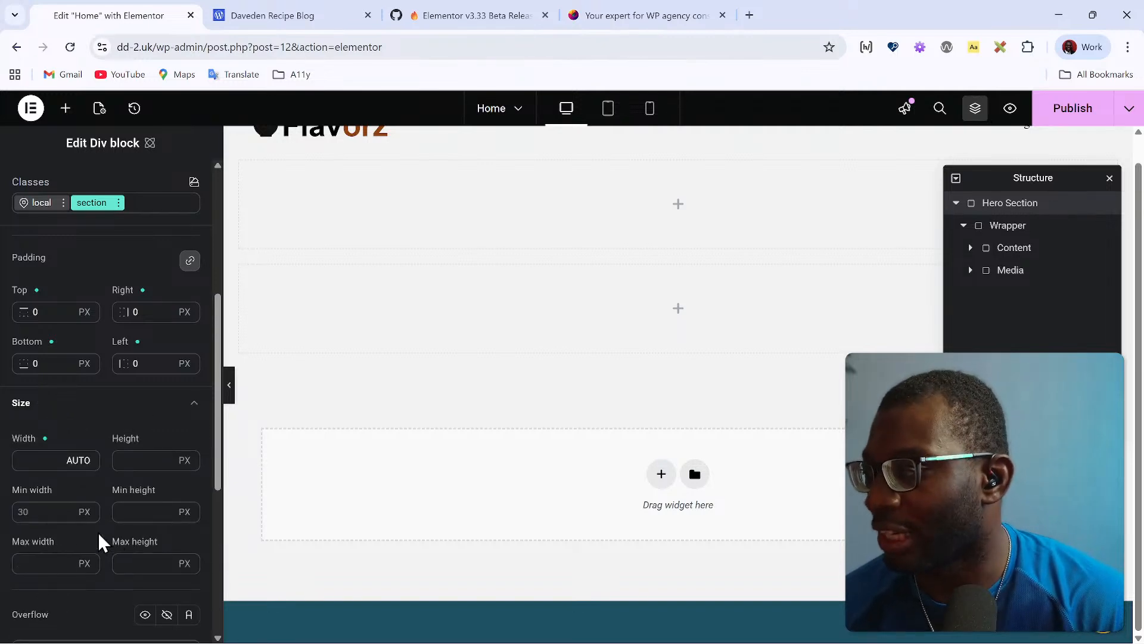
{"action": "left_click", "coordinate": [51, 562]}
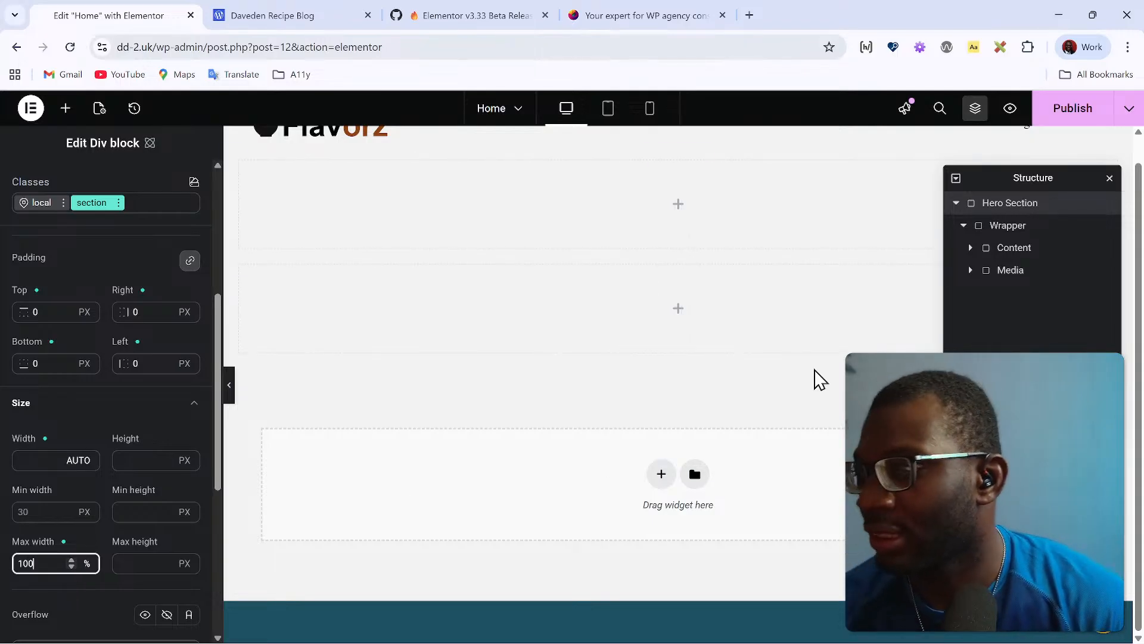
Step: Apply the existing wrapper class to the Wrapper block and review the class's margin and padding settings
{"action": "left_click", "coordinate": [960, 225]}
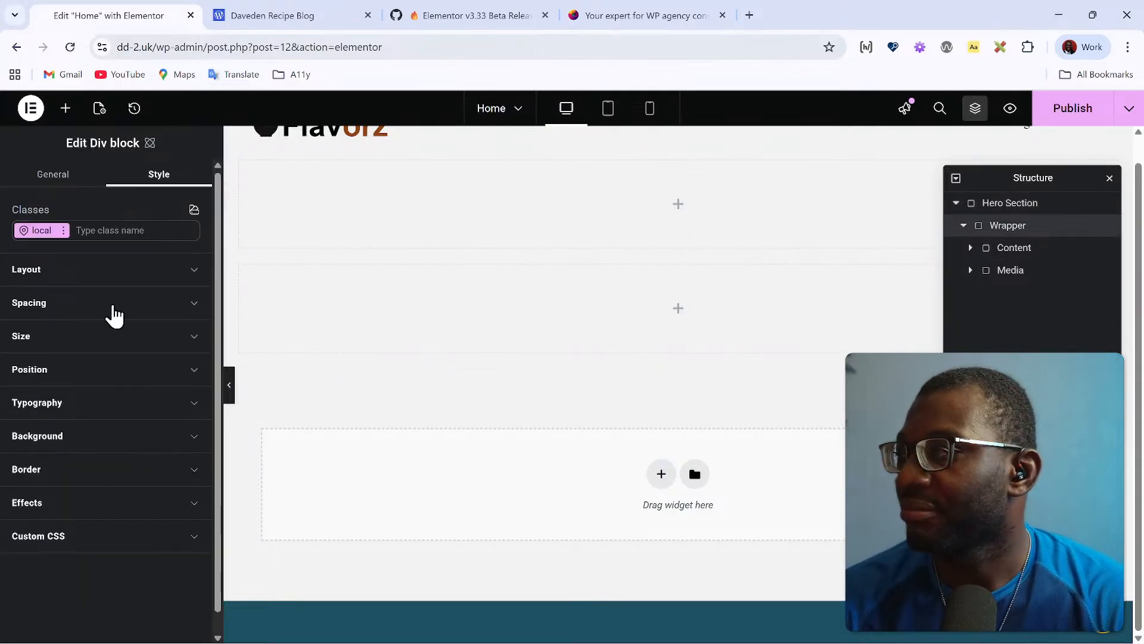
{"action": "left_click", "coordinate": [128, 231]}
{"action": "type", "text": "wrapper"}
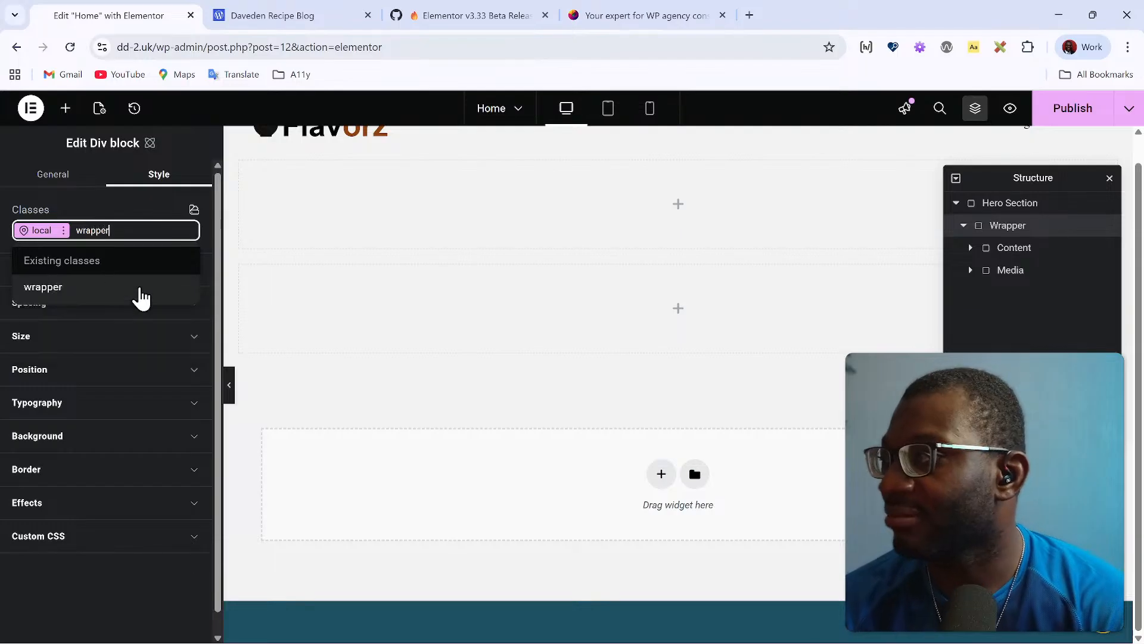
{"action": "left_click", "coordinate": [141, 296]}
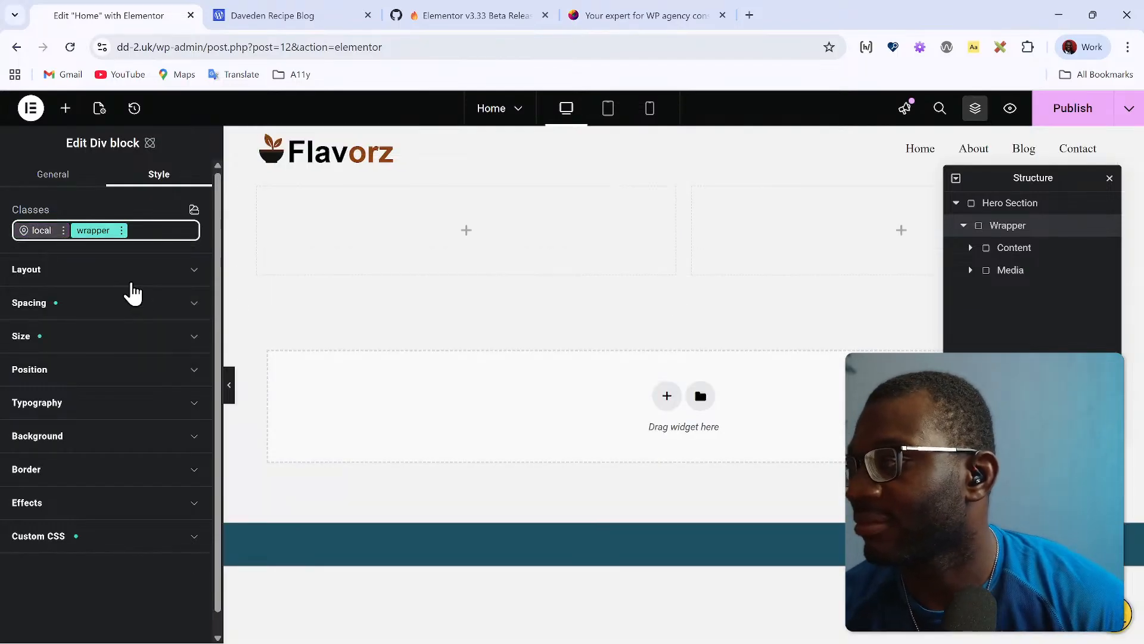
{"action": "left_click", "coordinate": [116, 310]}
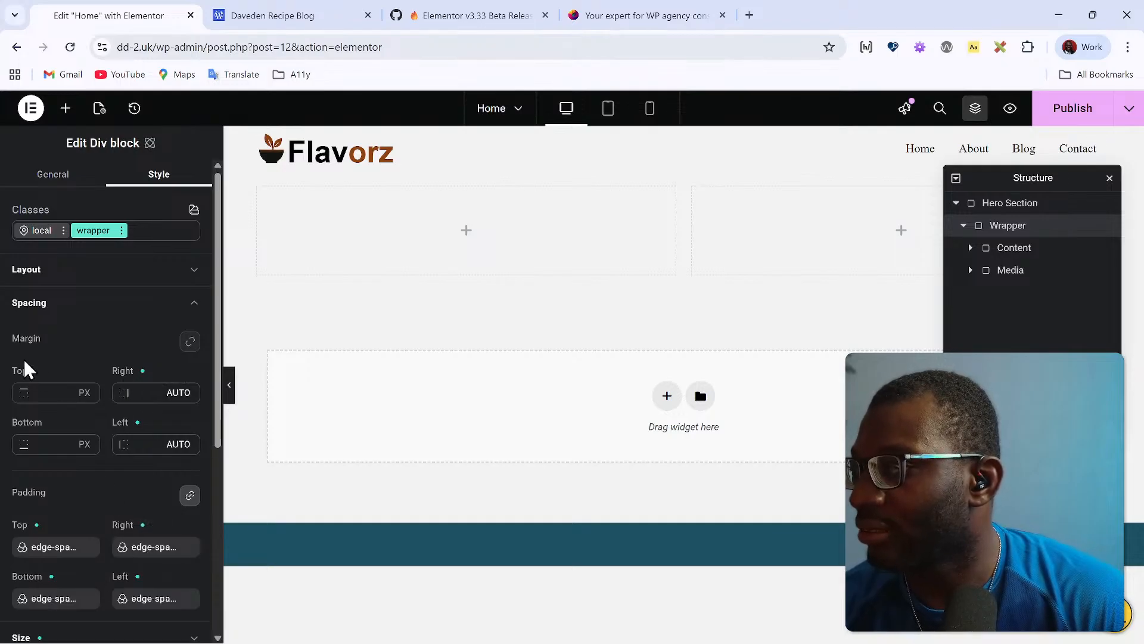
{"action": "scroll", "coordinate": [57, 540], "scroll_direction": "down", "scroll_amount": 3}
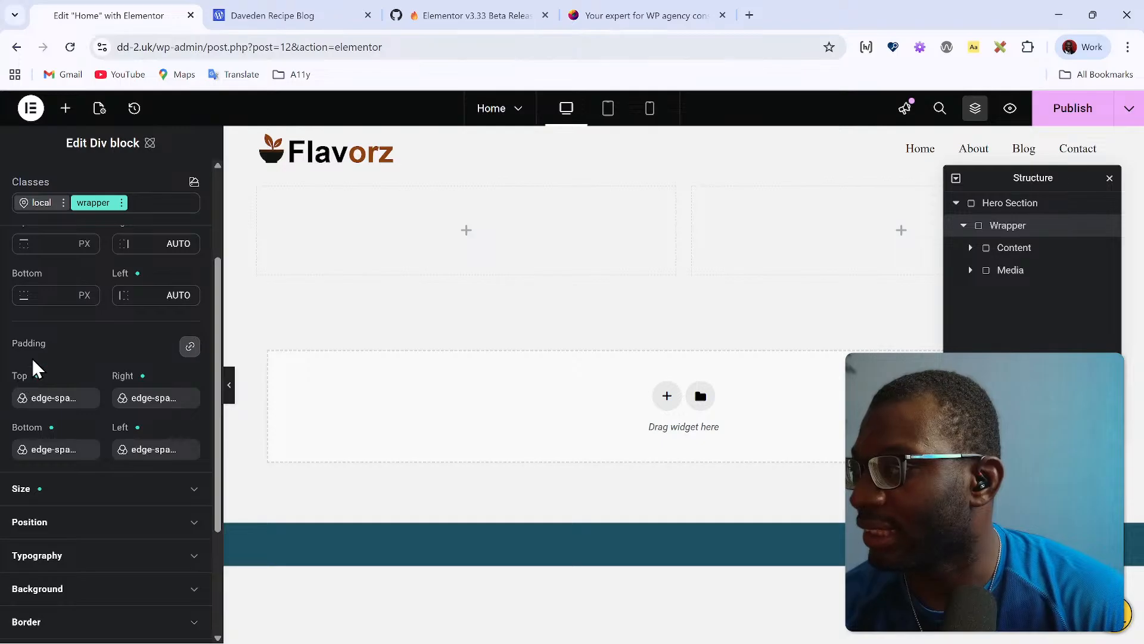
{"action": "scroll", "coordinate": [34, 362], "scroll_direction": "down", "scroll_amount": 3}
Step: Replace the wrapper class's CSS function for the width with auto
{"action": "left_click", "coordinate": [57, 342]}
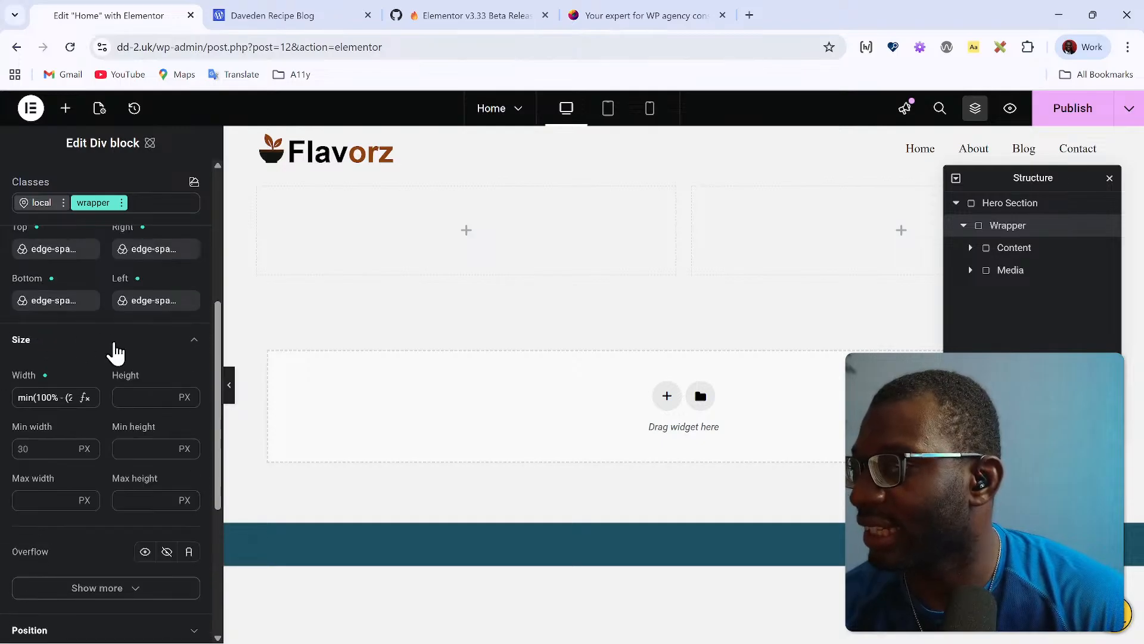
{"action": "left_click", "coordinate": [37, 400]}
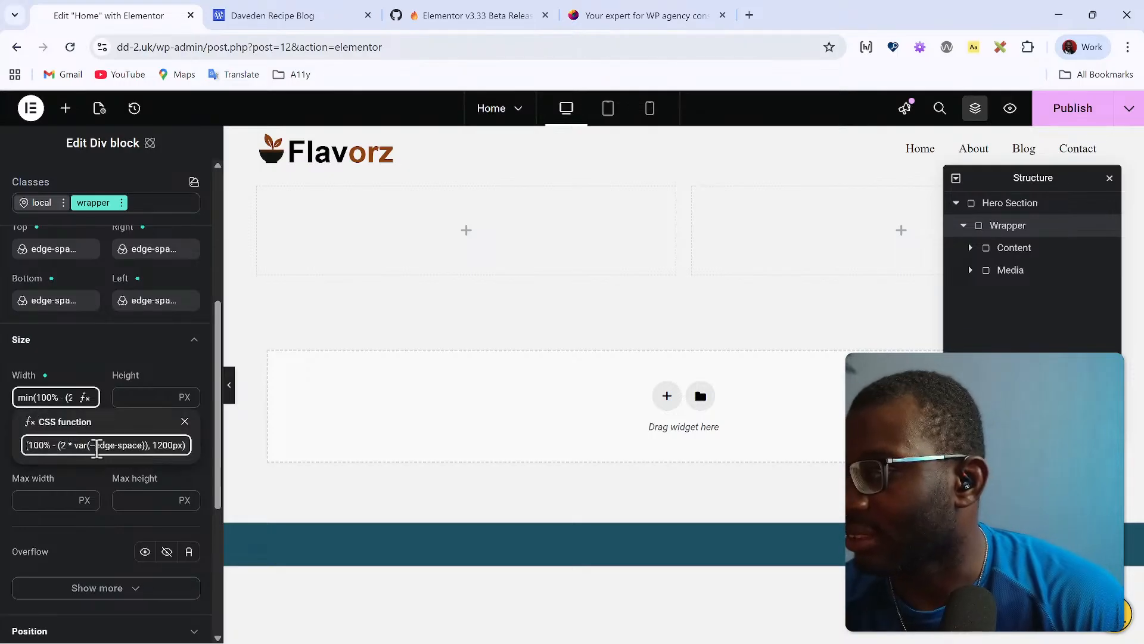
{"action": "key", "text": "ctrl+a"}
{"action": "key", "text": "BackSpace"}
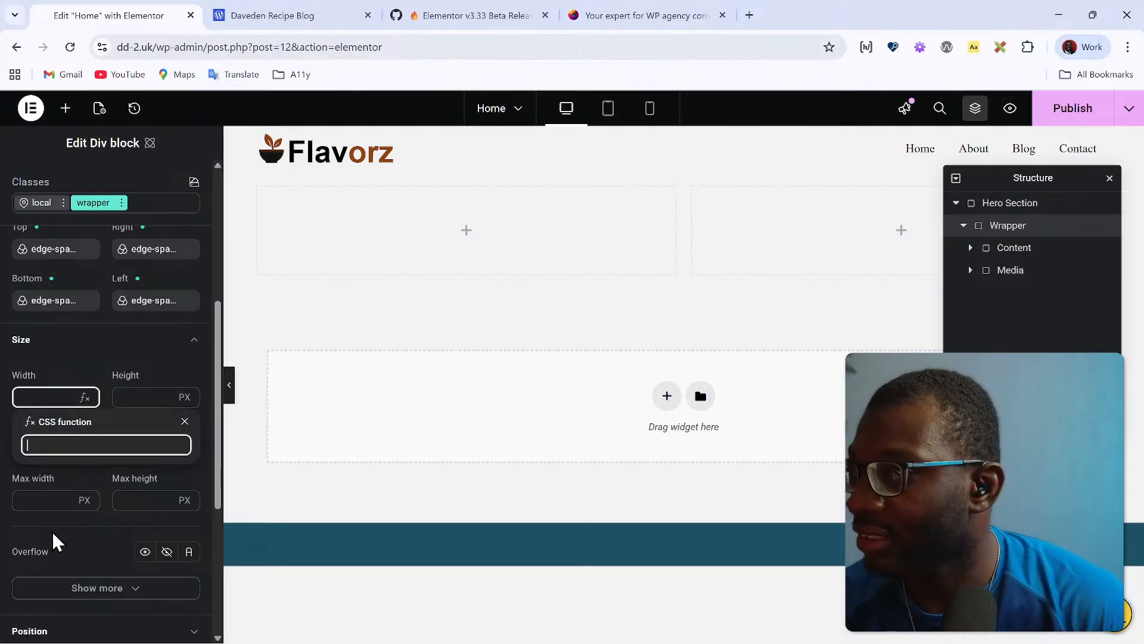
{"action": "left_click", "coordinate": [32, 391]}
{"action": "left_click", "coordinate": [42, 400]}
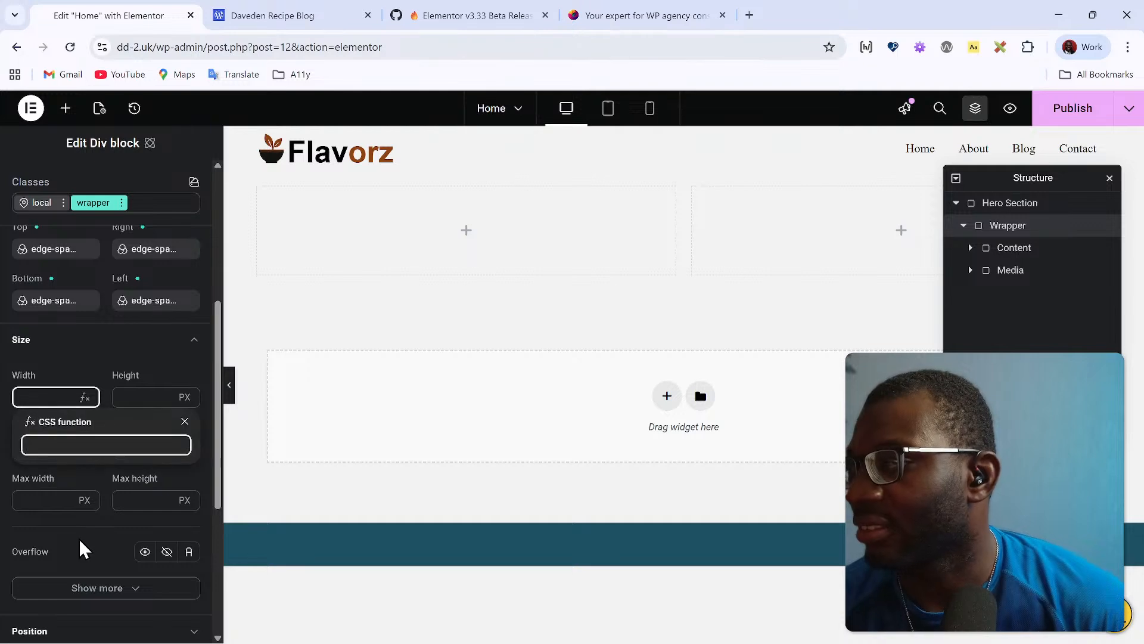
{"action": "type", "text": "auto"}
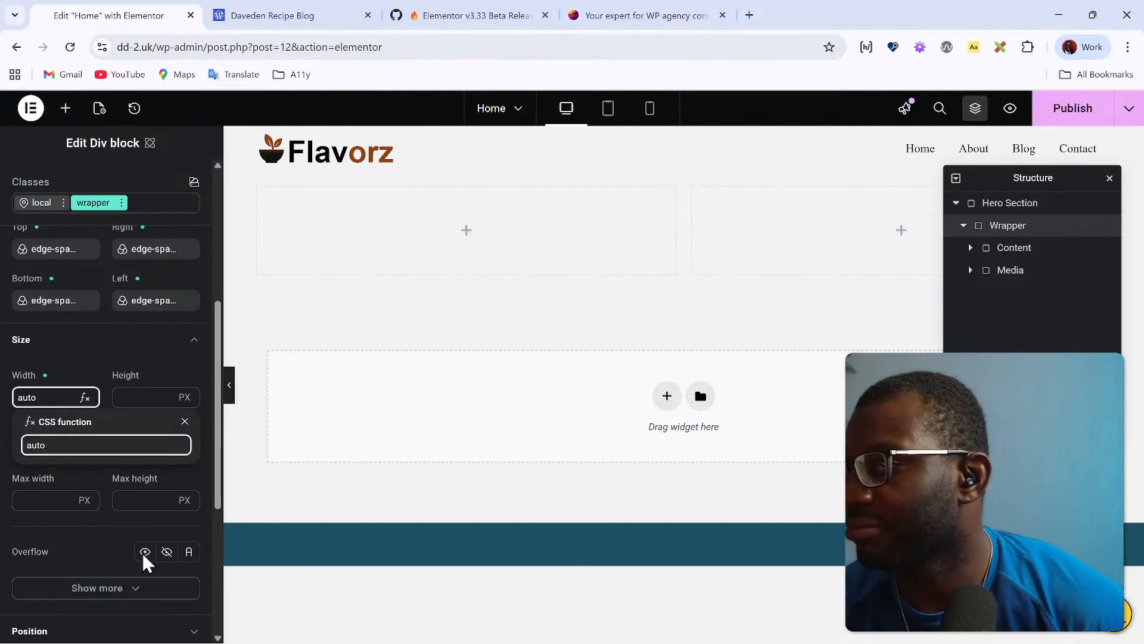
{"action": "left_click", "coordinate": [73, 350]}
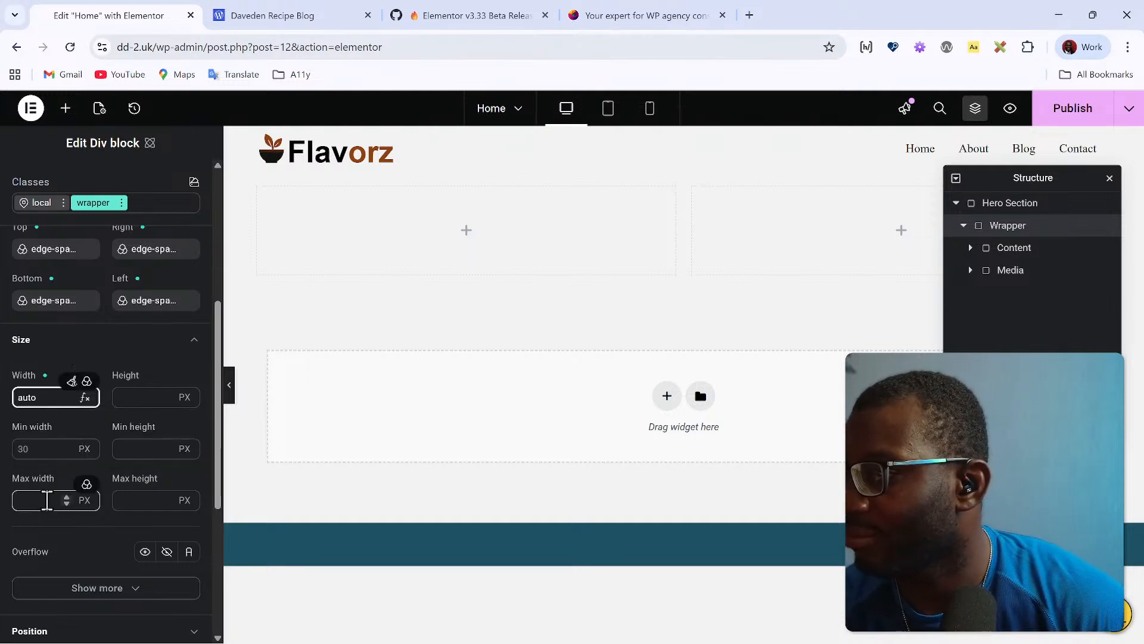
Step: Set the wrapper class's maximum width to the CSS function min(100% - 20px, 1200px) and publish the page
{"action": "left_click", "coordinate": [64, 500]}
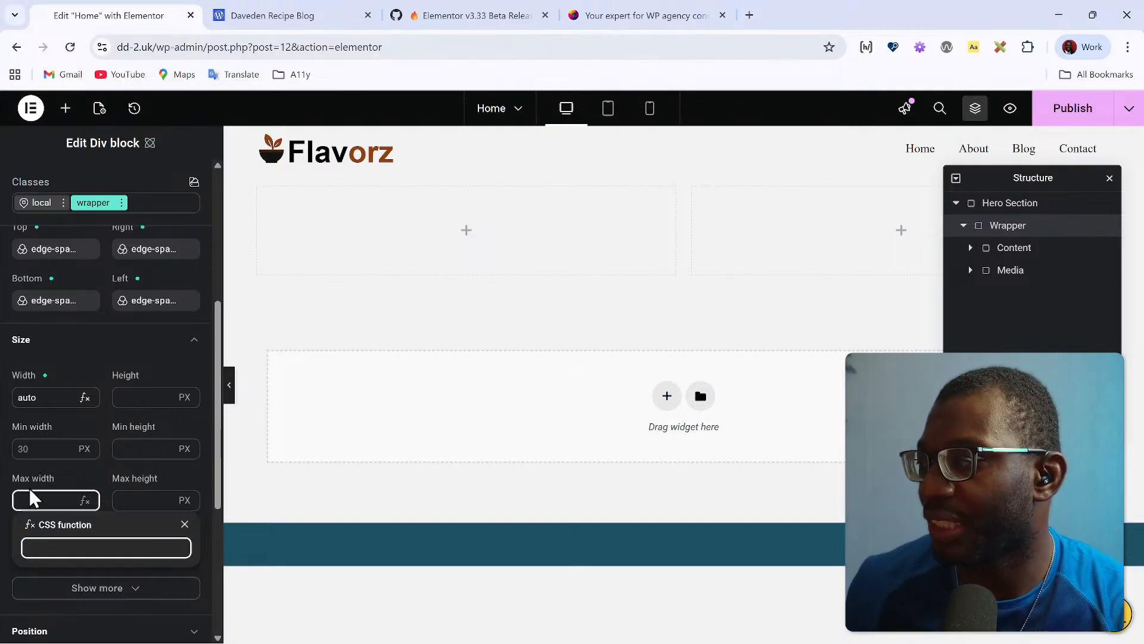
{"action": "left_click", "coordinate": [66, 505]}
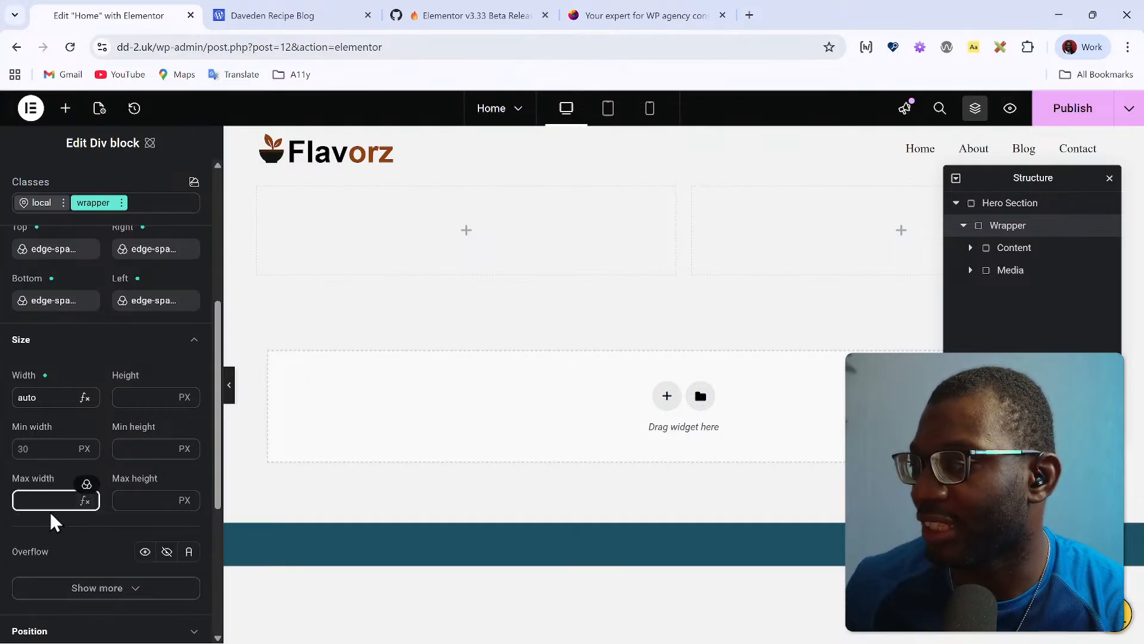
{"action": "left_click", "coordinate": [83, 503]}
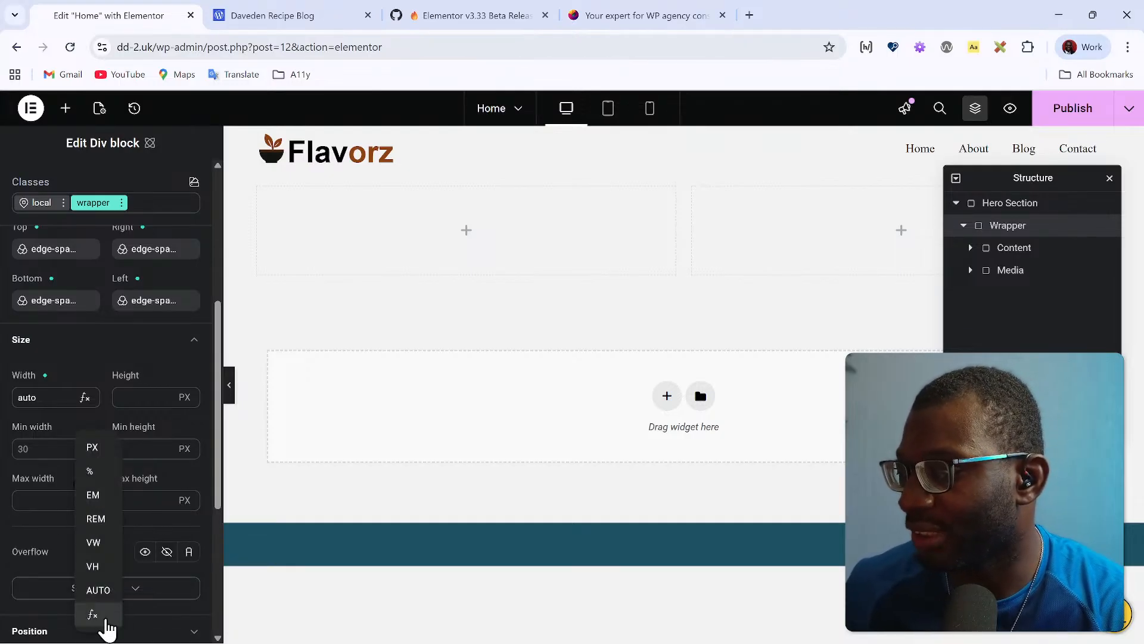
{"action": "left_click", "coordinate": [106, 621]}
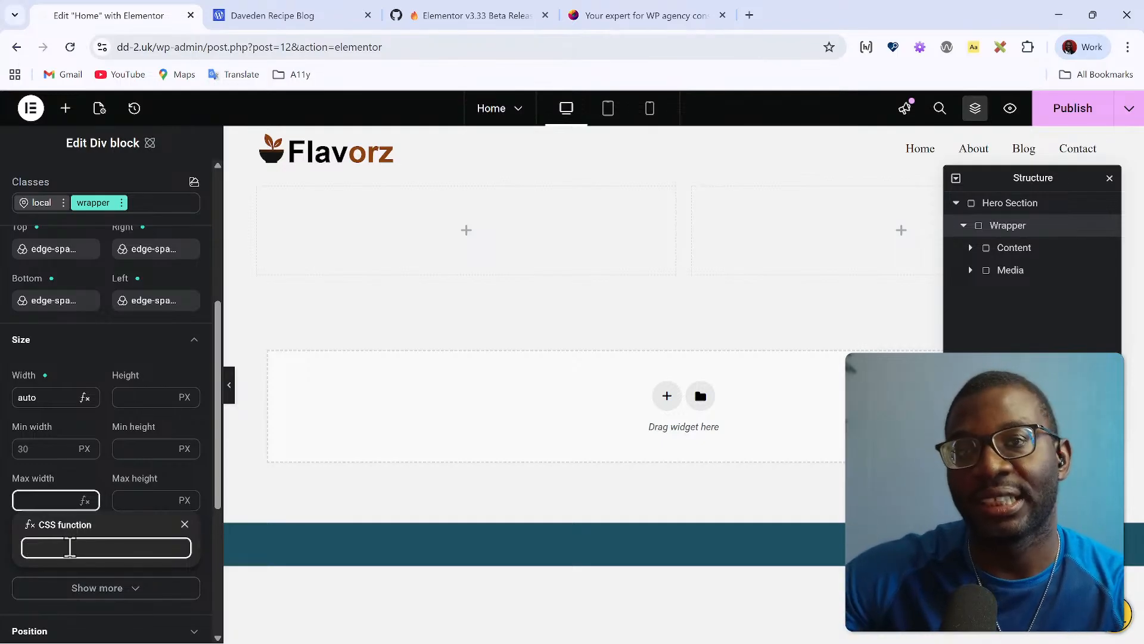
{"action": "left_click", "coordinate": [41, 573]}
{"action": "left_click", "coordinate": [41, 497]}
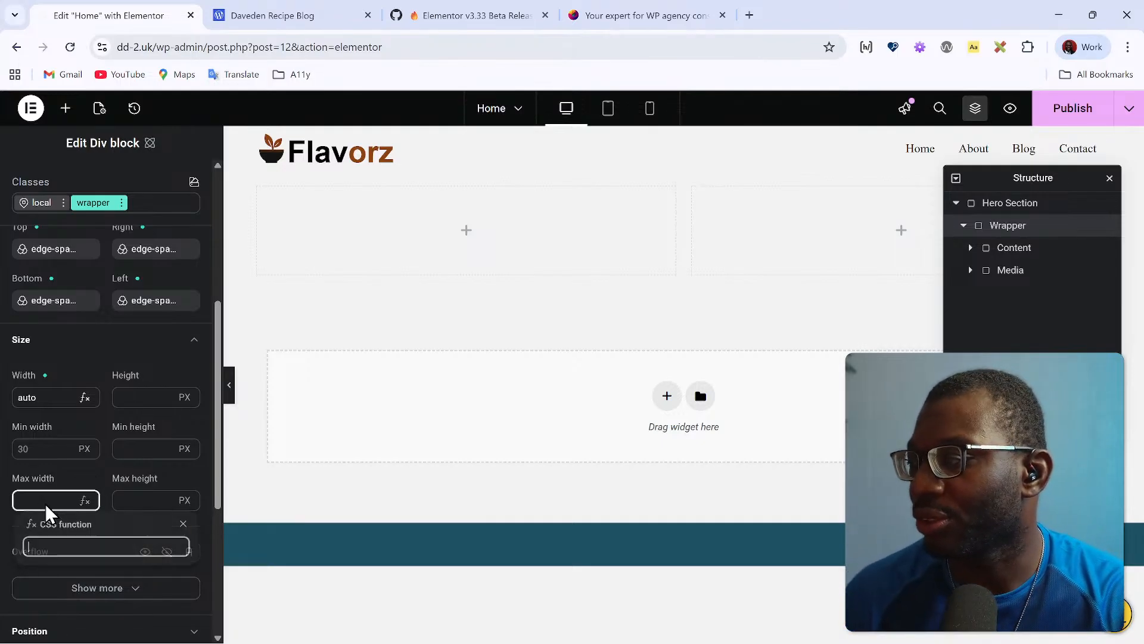
{"action": "left_click", "coordinate": [44, 497]}
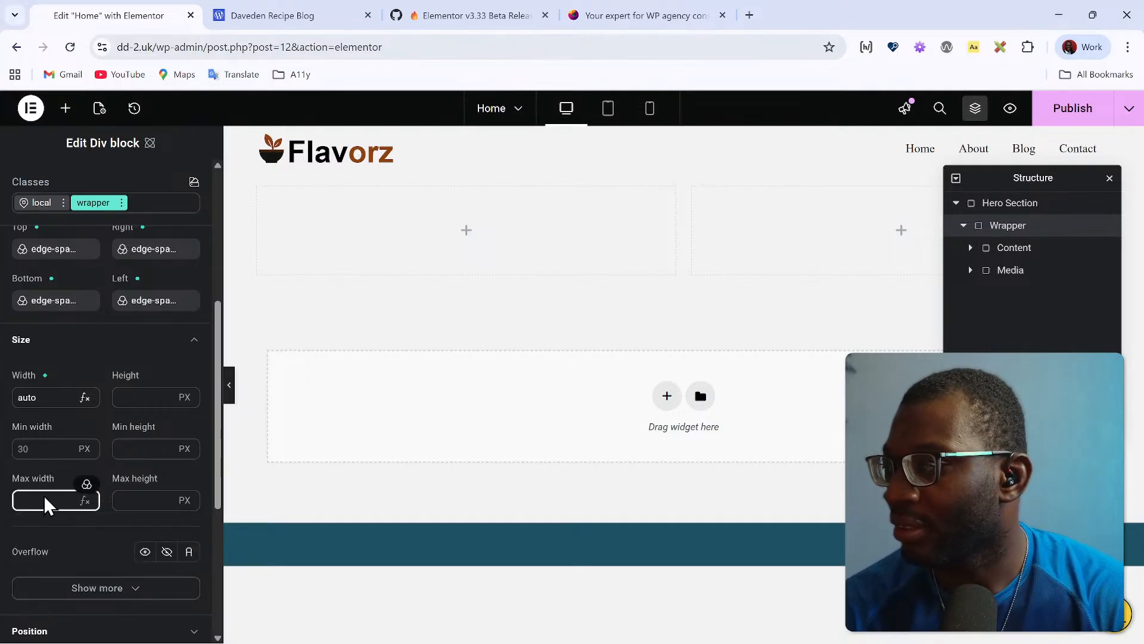
{"action": "left_click", "coordinate": [86, 504]}
{"action": "left_click", "coordinate": [90, 447]}
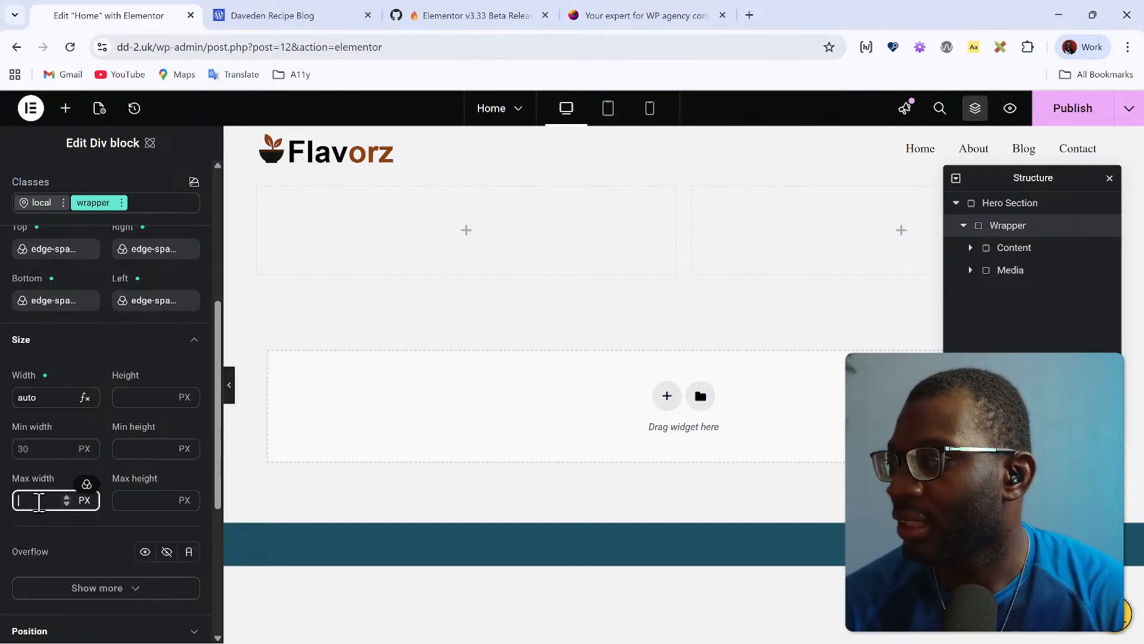
{"action": "key", "text": "c"}
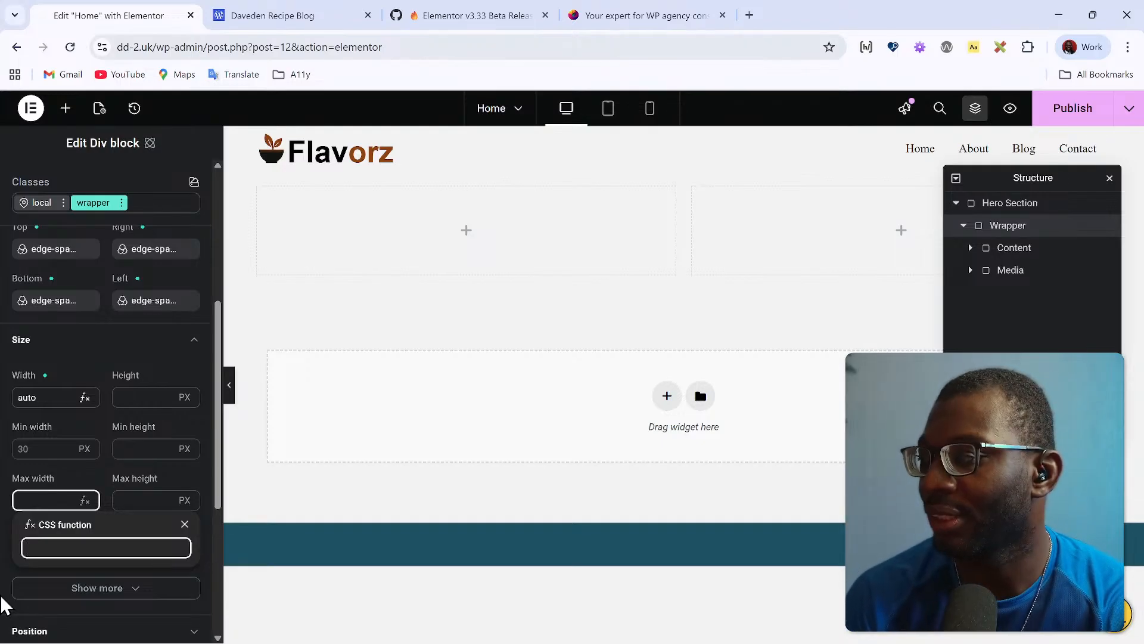
{"action": "type", "text": "min(100% -"}
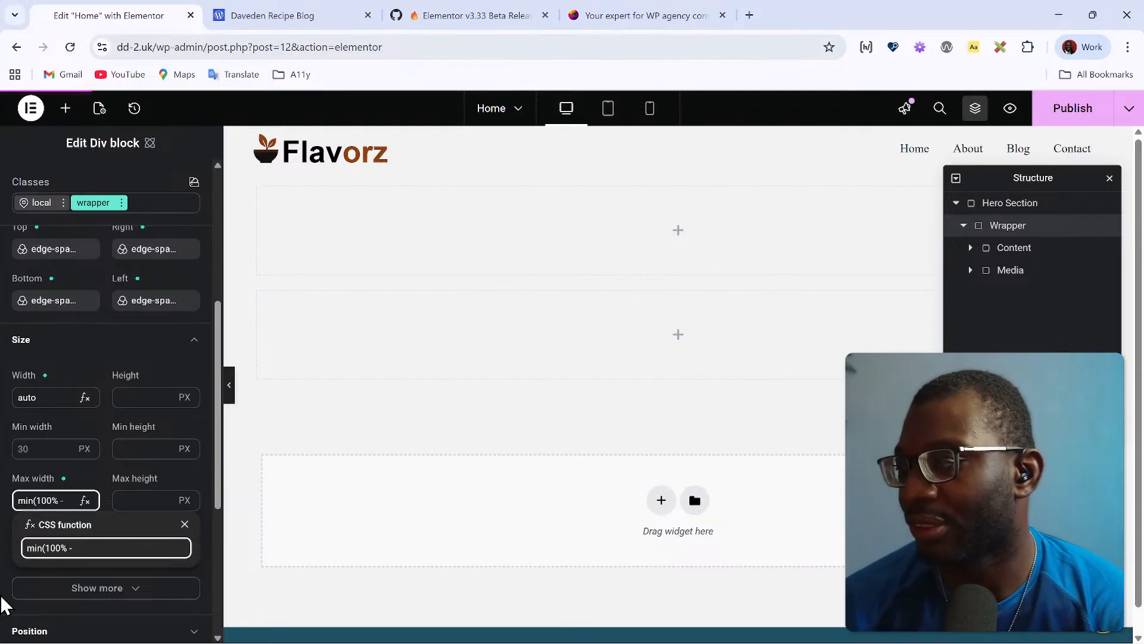
{"action": "type", "text": " 20px, 1"}
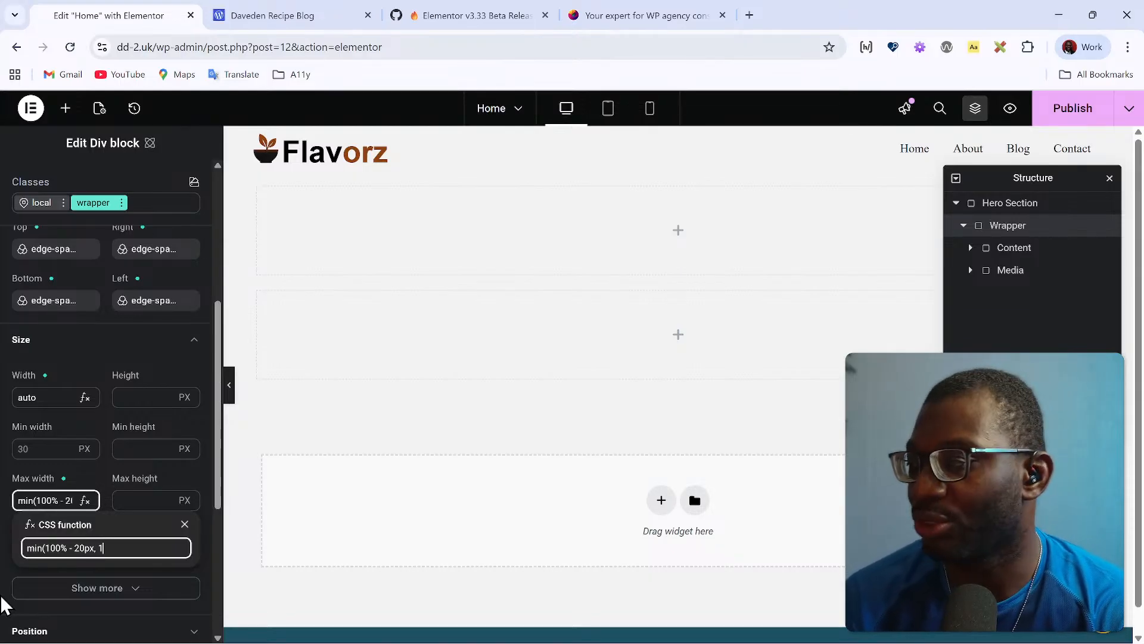
{"action": "type", "text": ")"}
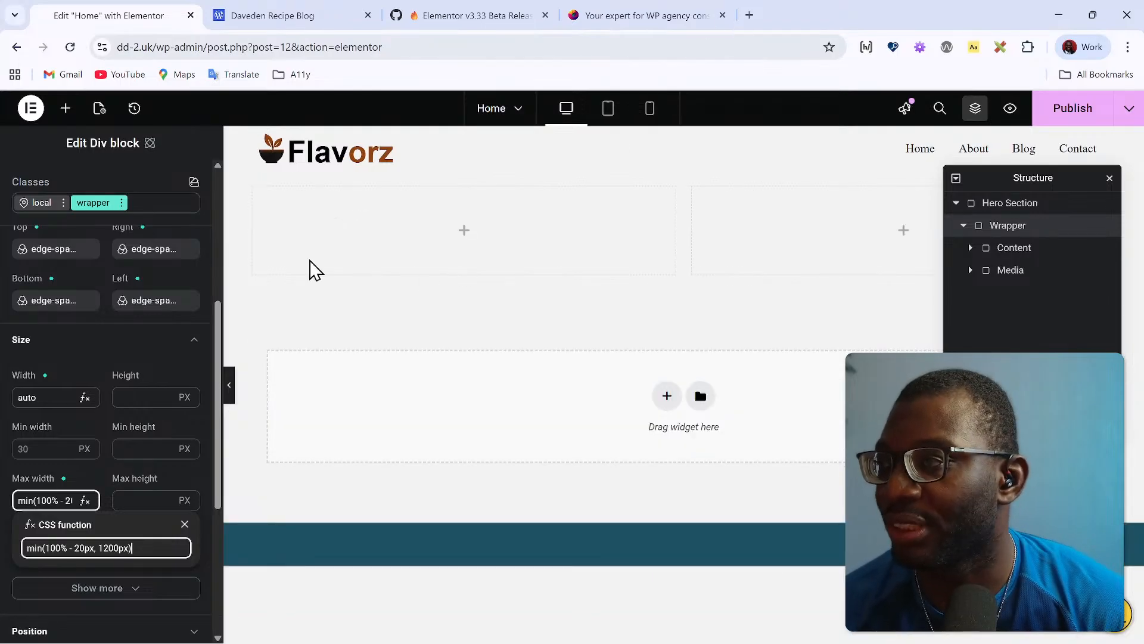
{"action": "left_click", "coordinate": [1075, 109]}
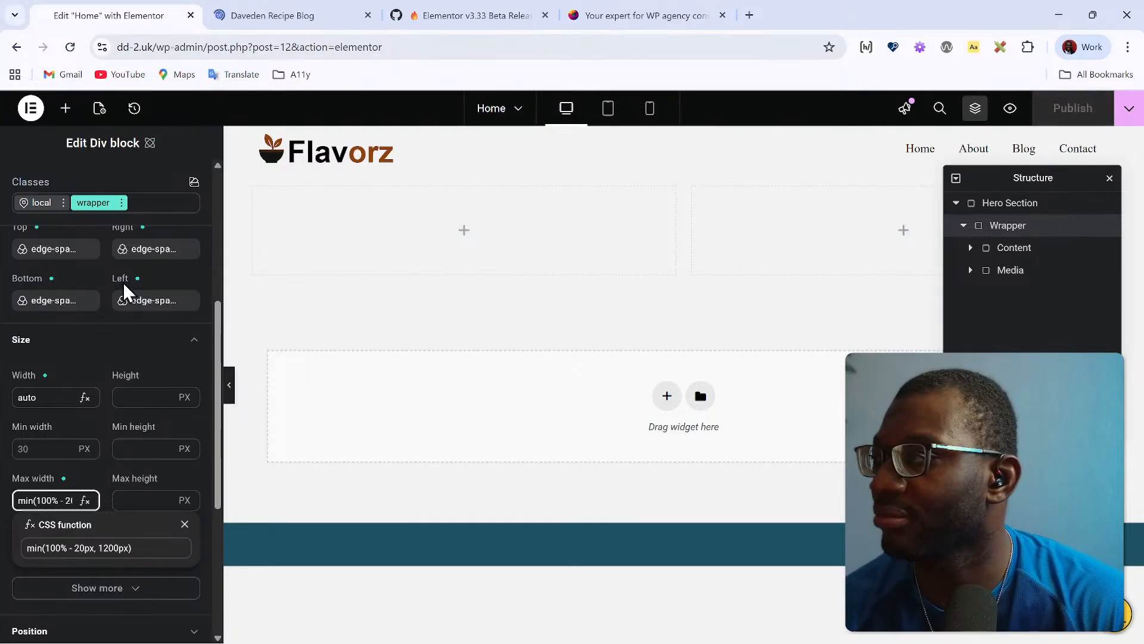
Step: Give the wrapper class a red #f30000 background colour and publish the page
{"action": "left_click", "coordinate": [131, 329]}
{"action": "scroll", "coordinate": [97, 463], "scroll_direction": "up", "scroll_amount": 4}
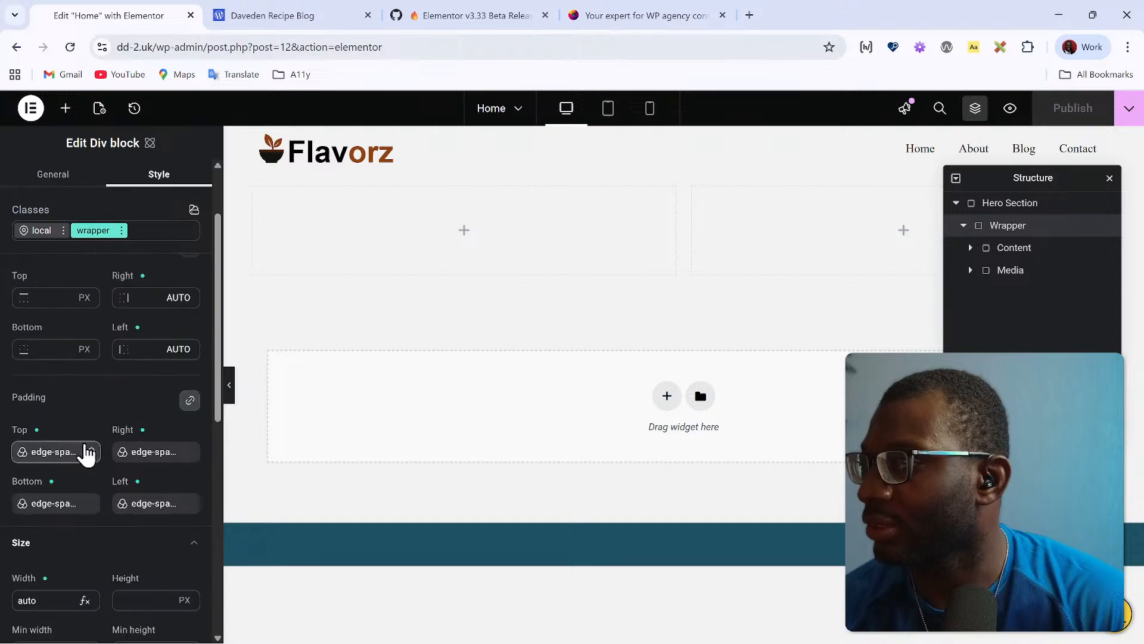
{"action": "scroll", "coordinate": [87, 453], "scroll_direction": "up", "scroll_amount": 2}
{"action": "left_click", "coordinate": [110, 304]}
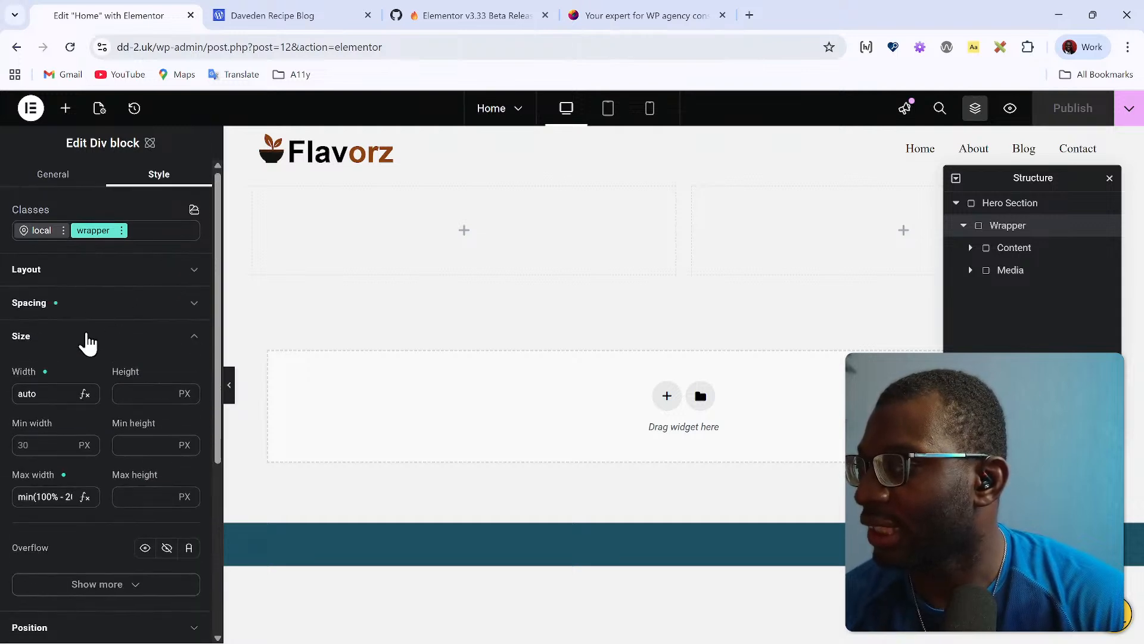
{"action": "left_click", "coordinate": [87, 338]}
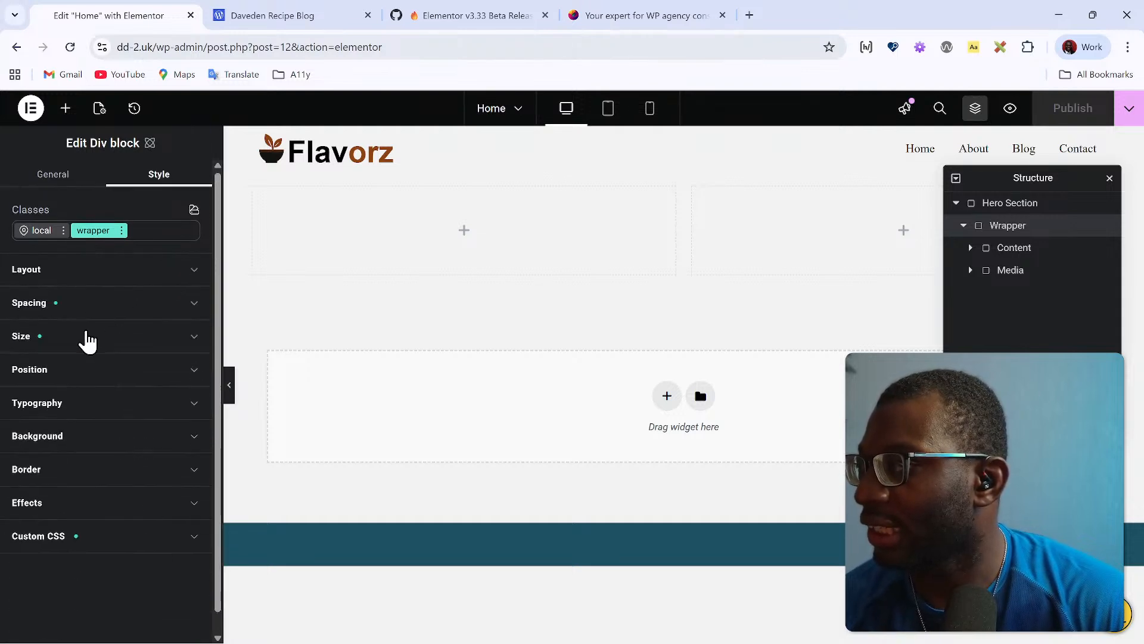
{"action": "left_click", "coordinate": [95, 441]}
{"action": "left_click", "coordinate": [122, 507]}
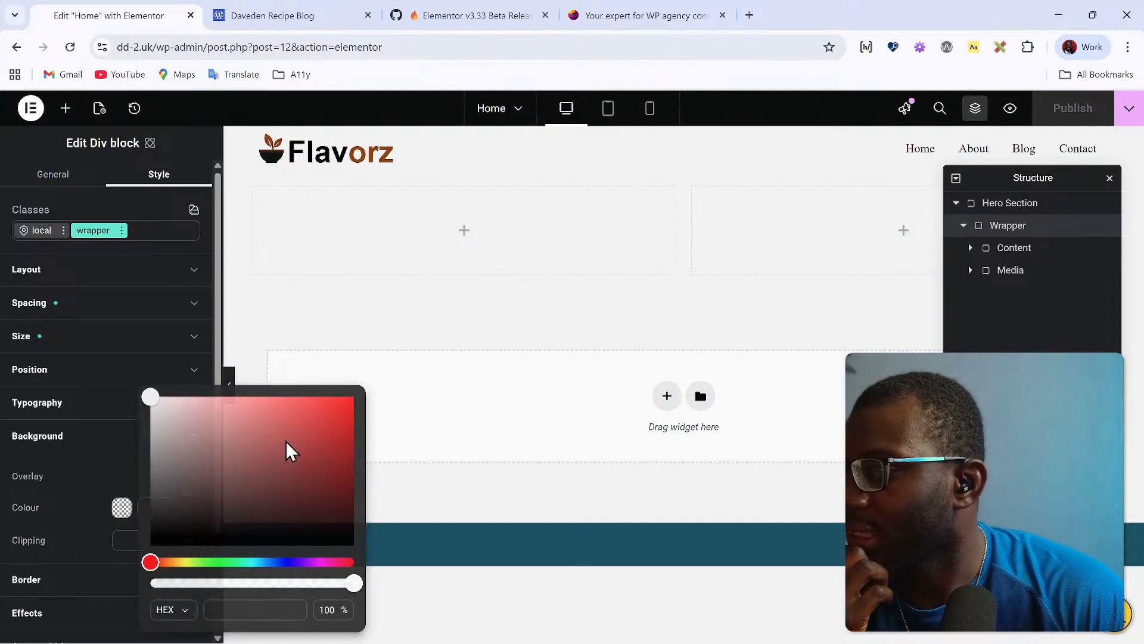
{"action": "left_click", "coordinate": [353, 403]}
{"action": "left_click", "coordinate": [393, 325]}
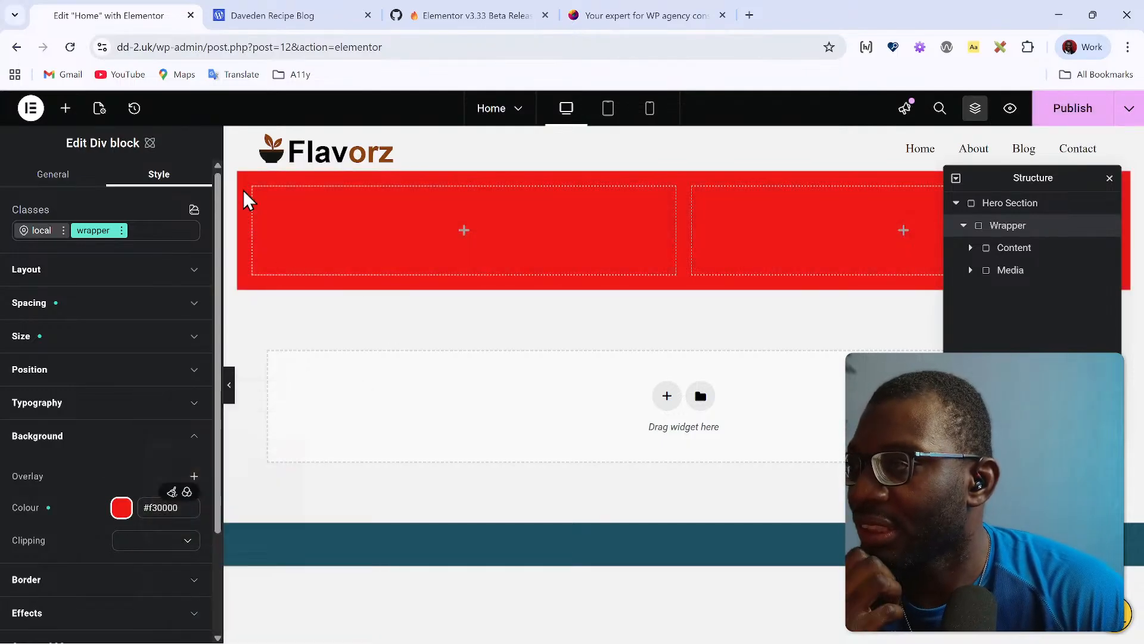
{"action": "left_click", "coordinate": [1075, 115]}
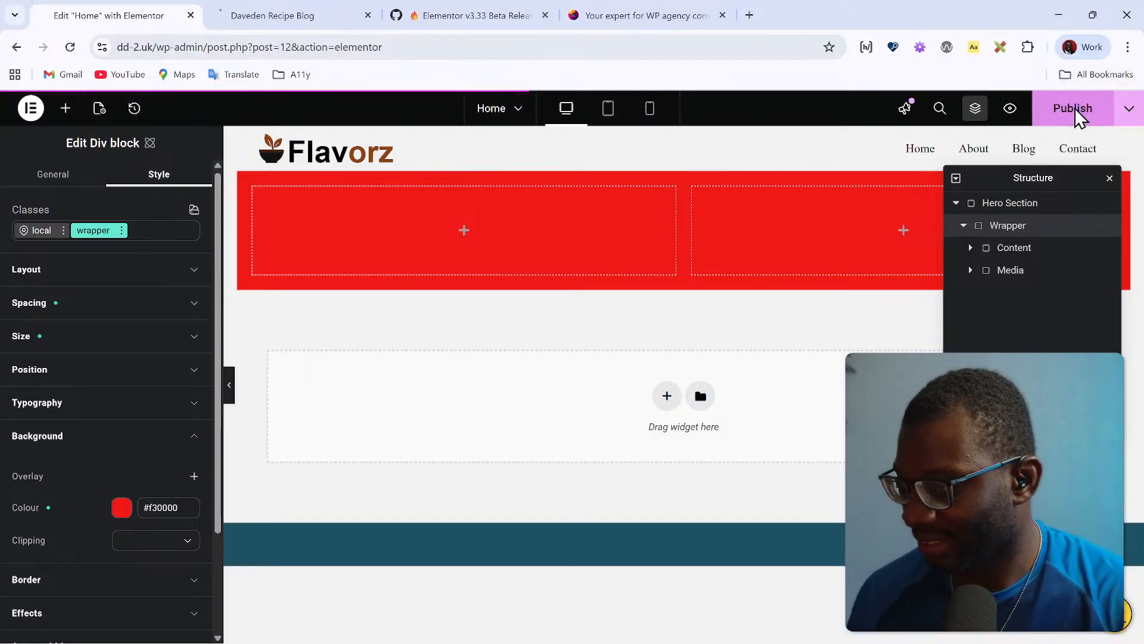
Step: Check the page preview and add a Heading inside the Content block
{"action": "left_click", "coordinate": [1011, 109]}
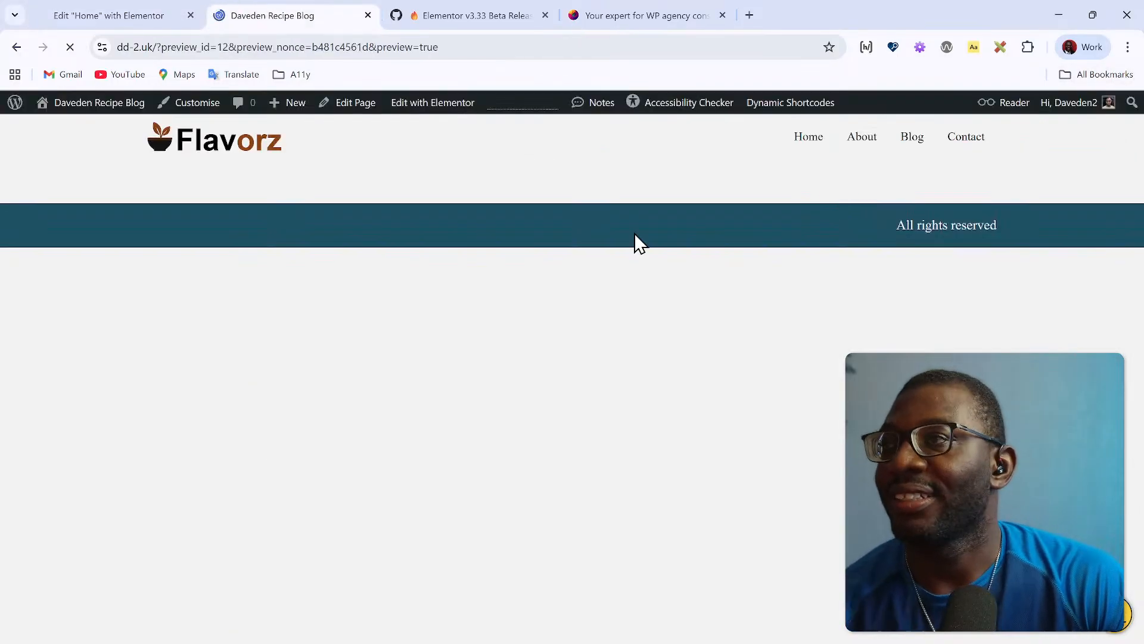
{"action": "left_click", "coordinate": [125, 16]}
{"action": "left_click", "coordinate": [65, 108]}
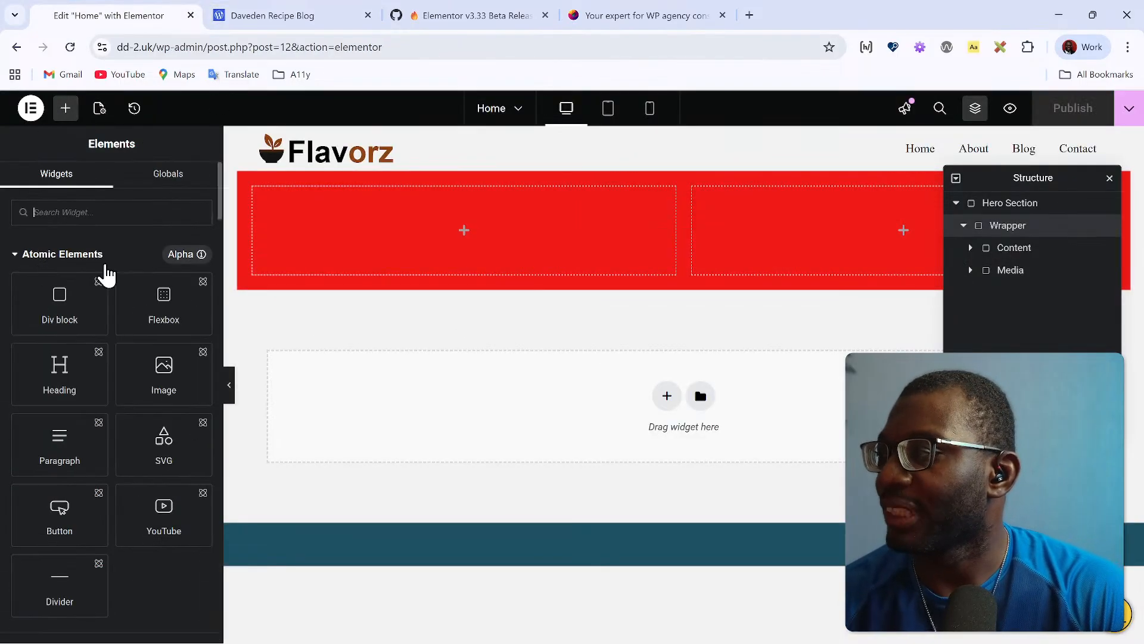
{"action": "left_click_drag", "start_coordinate": [61, 375], "coordinate": [292, 260]}
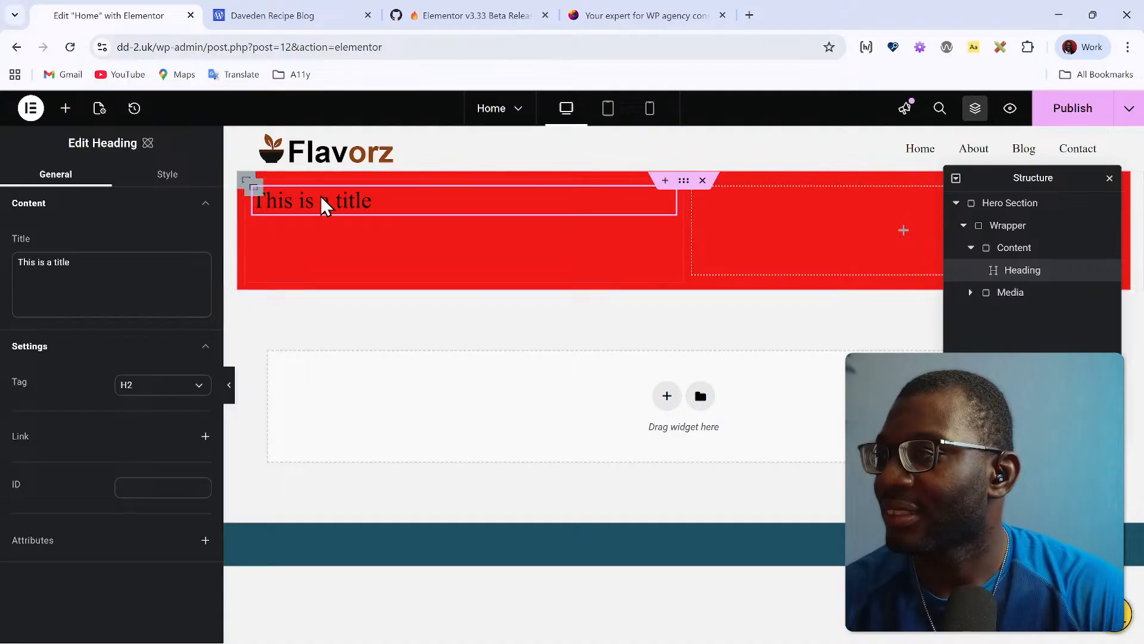
Step: Change the wrapper class's background colour to green #5ba078, publish the page and open its preview
{"action": "left_click", "coordinate": [1027, 227]}
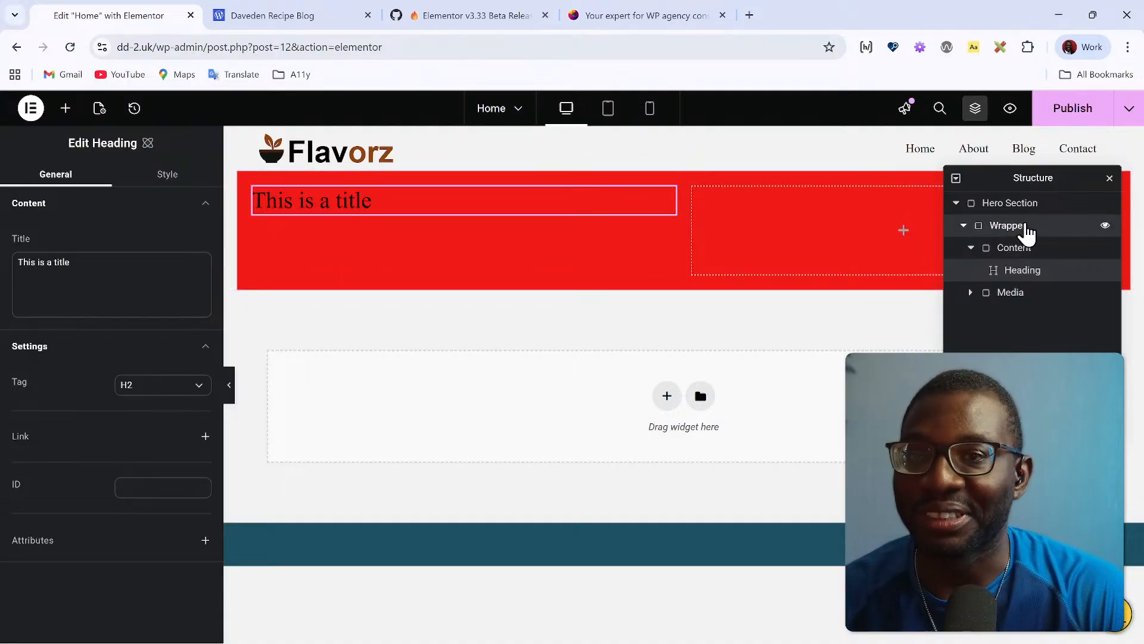
{"action": "left_click", "coordinate": [122, 508]}
{"action": "left_click", "coordinate": [271, 492]}
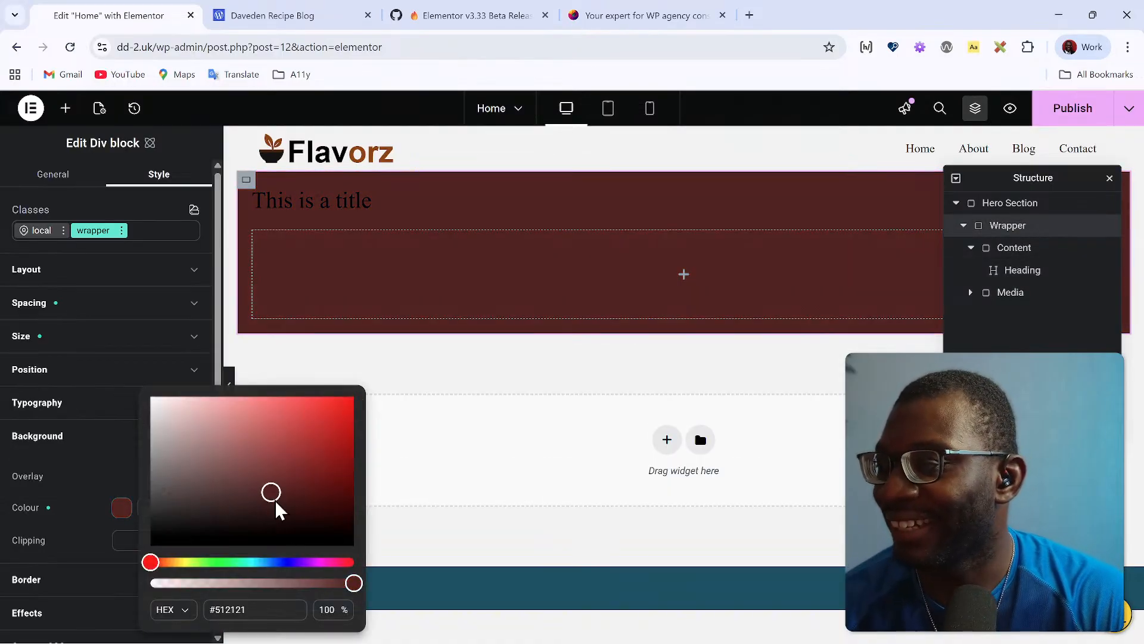
{"action": "left_click", "coordinate": [286, 562]}
{"action": "left_click_drag", "start_coordinate": [342, 417], "coordinate": [354, 396]}
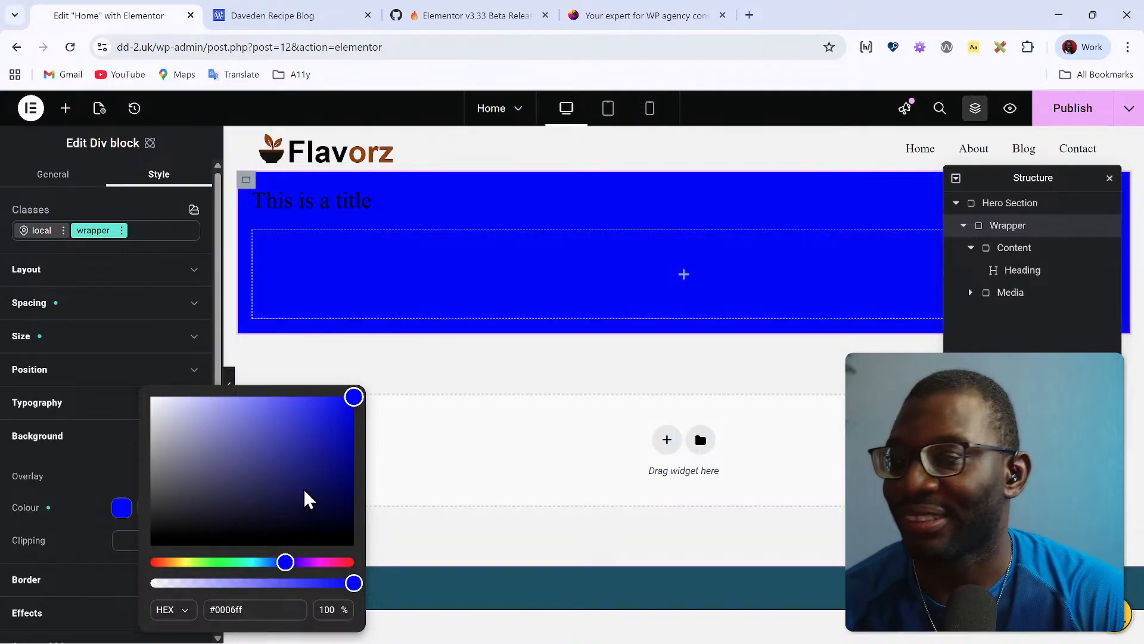
{"action": "left_click_drag", "start_coordinate": [305, 500], "coordinate": [316, 530]}
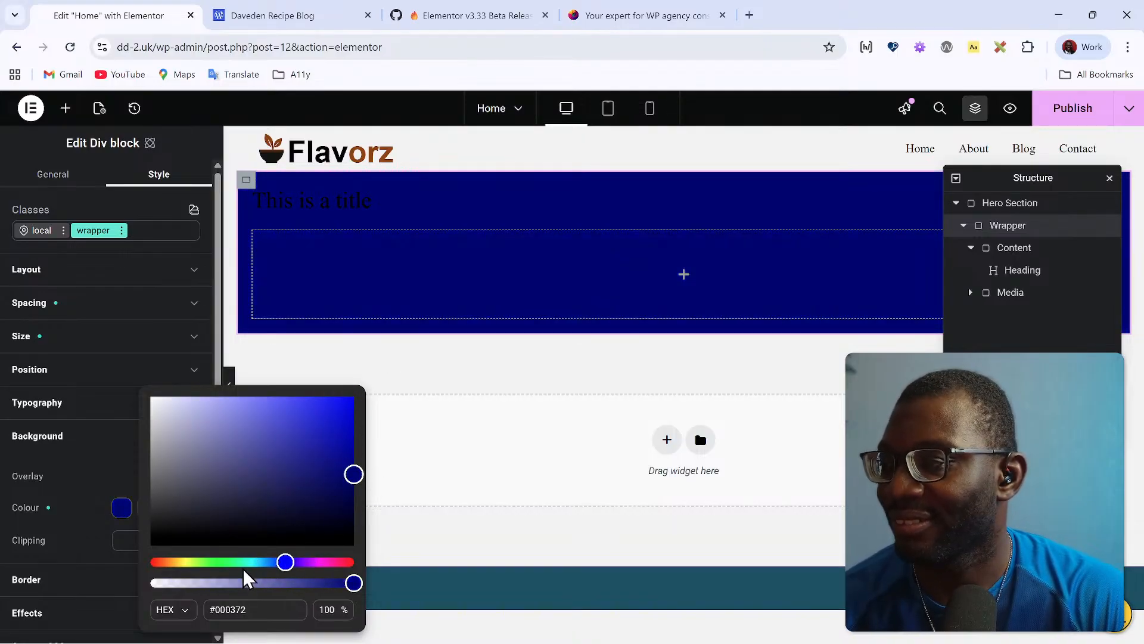
{"action": "left_click_drag", "start_coordinate": [253, 562], "coordinate": [232, 563]}
{"action": "left_click_drag", "start_coordinate": [316, 471], "coordinate": [238, 449]}
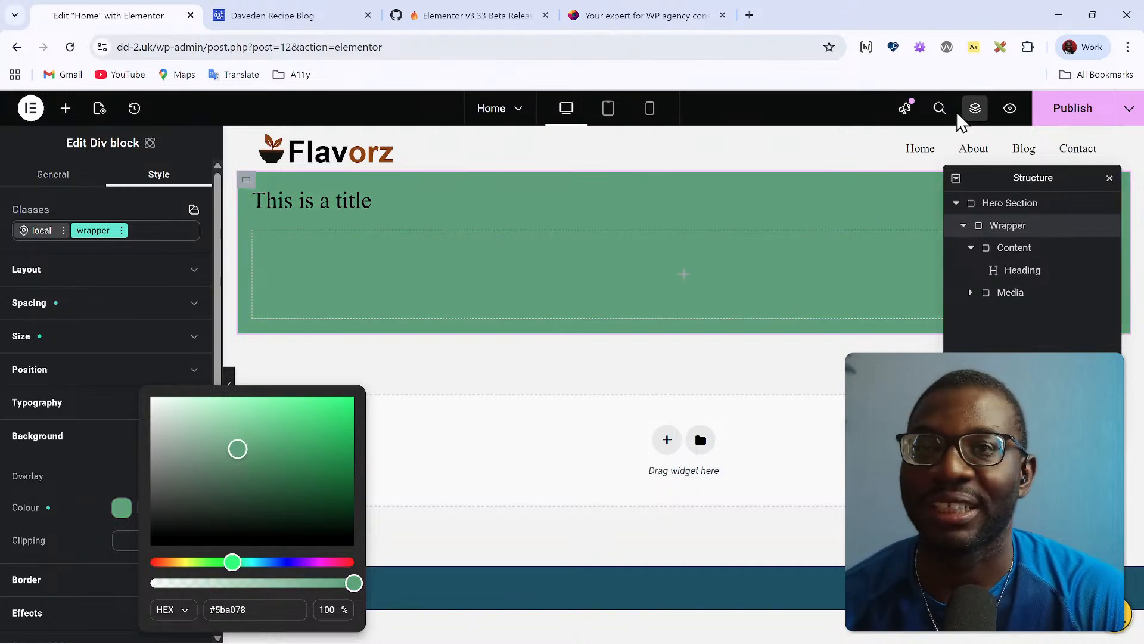
{"action": "left_click", "coordinate": [1073, 108]}
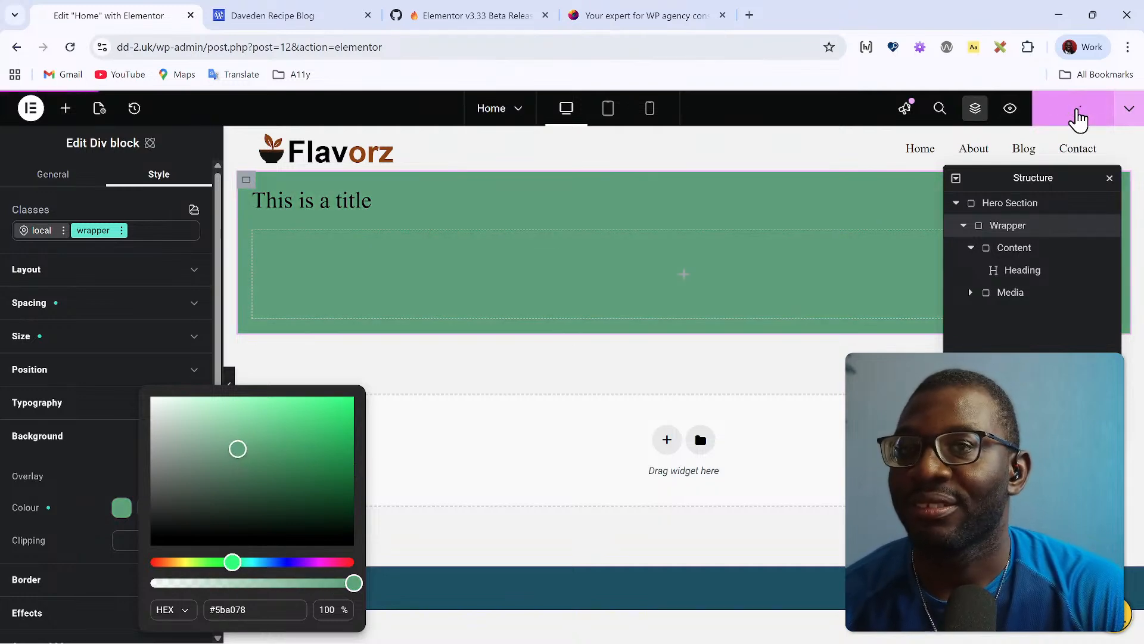
{"action": "left_click", "coordinate": [342, 16]}
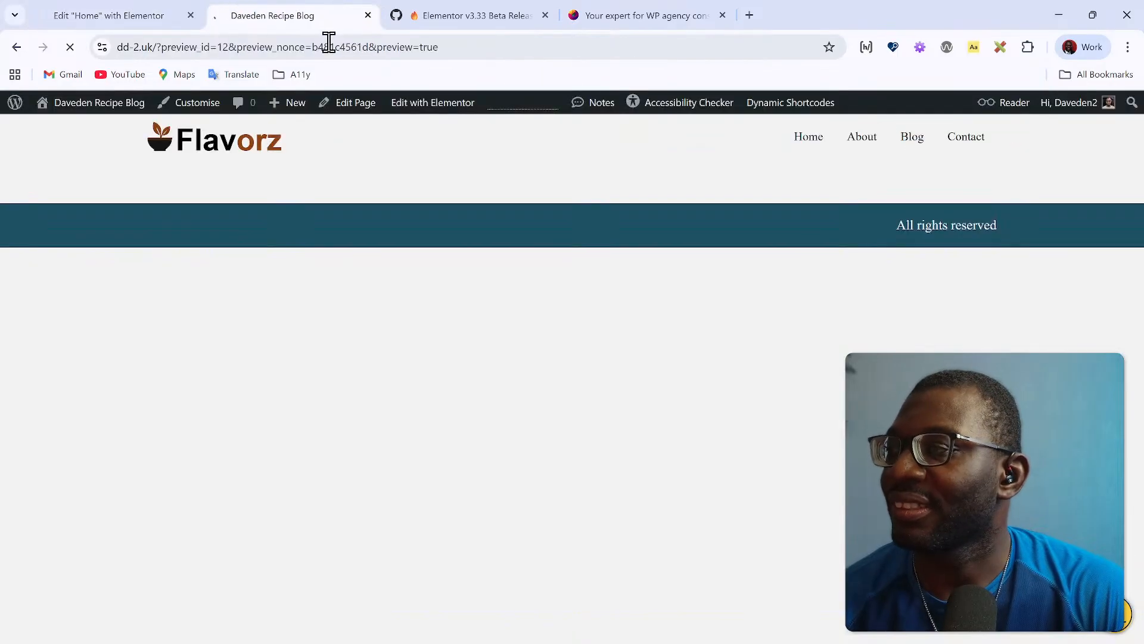
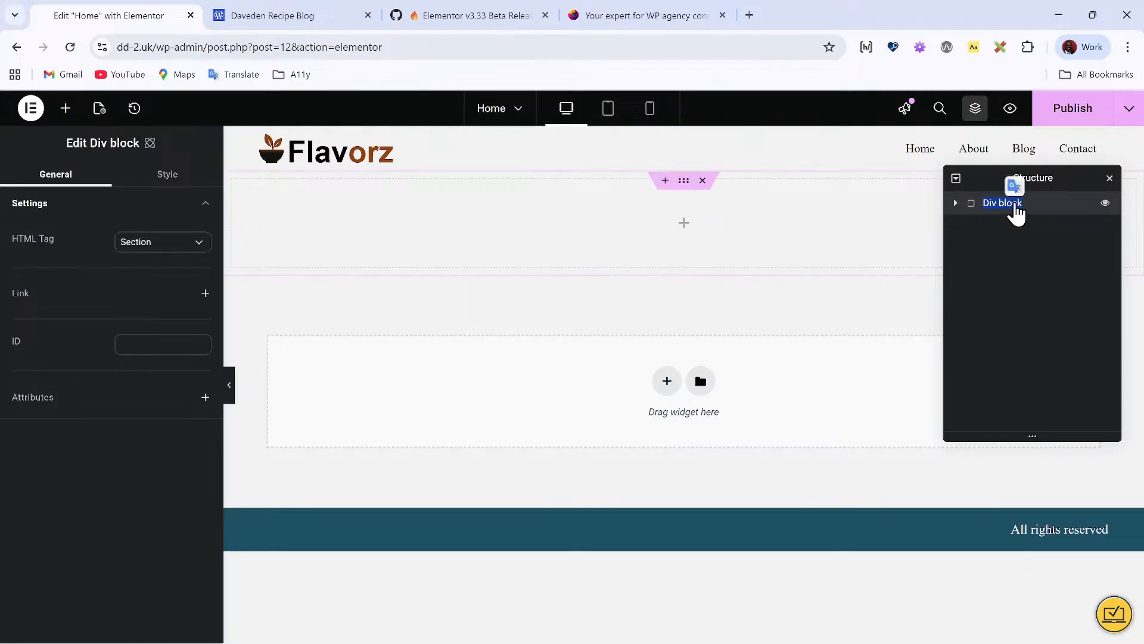
Step: Rename the Div block as Hero Section and nest a Flexbox named WRapper inside it
{"action": "type", "text": "Hero Section"}
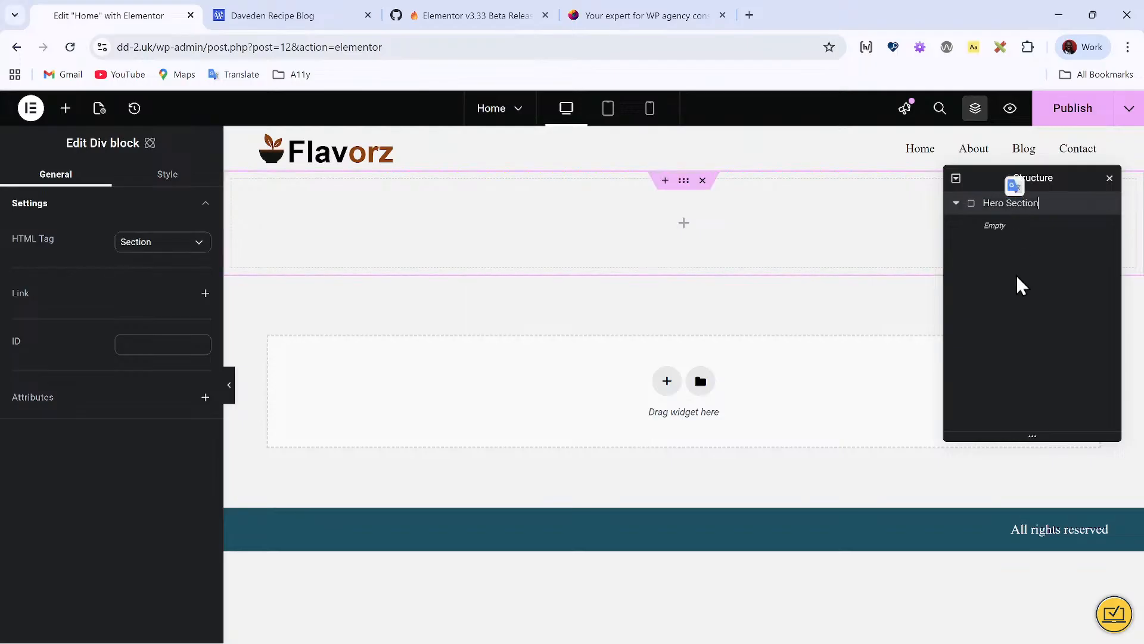
{"action": "key", "text": "Return"}
{"action": "left_click", "coordinate": [66, 108]}
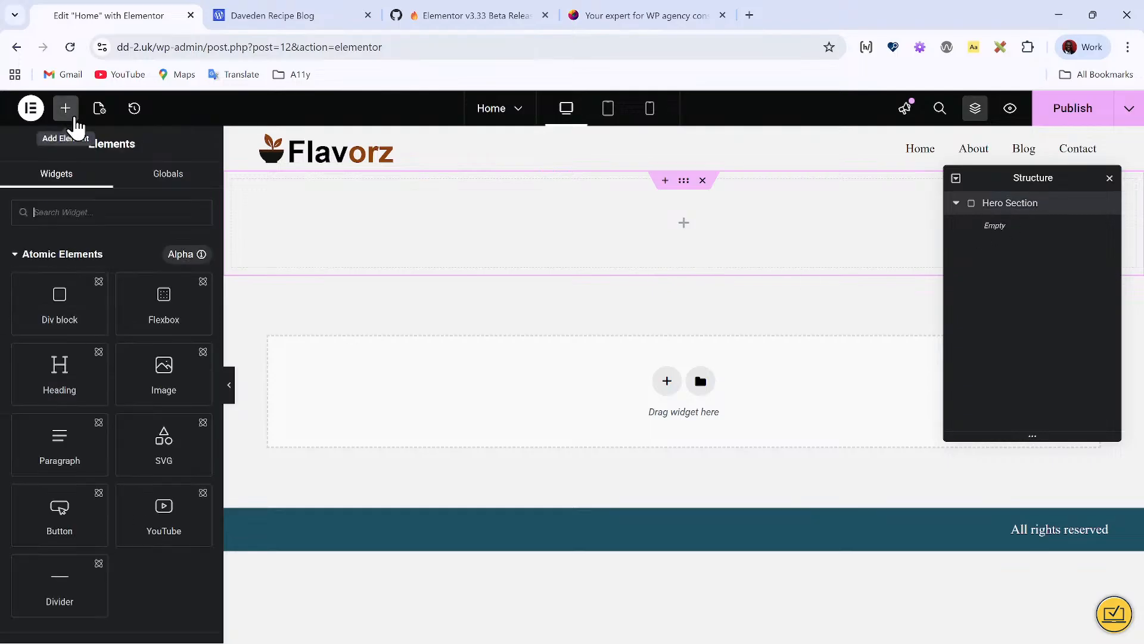
{"action": "left_click", "coordinate": [170, 314]}
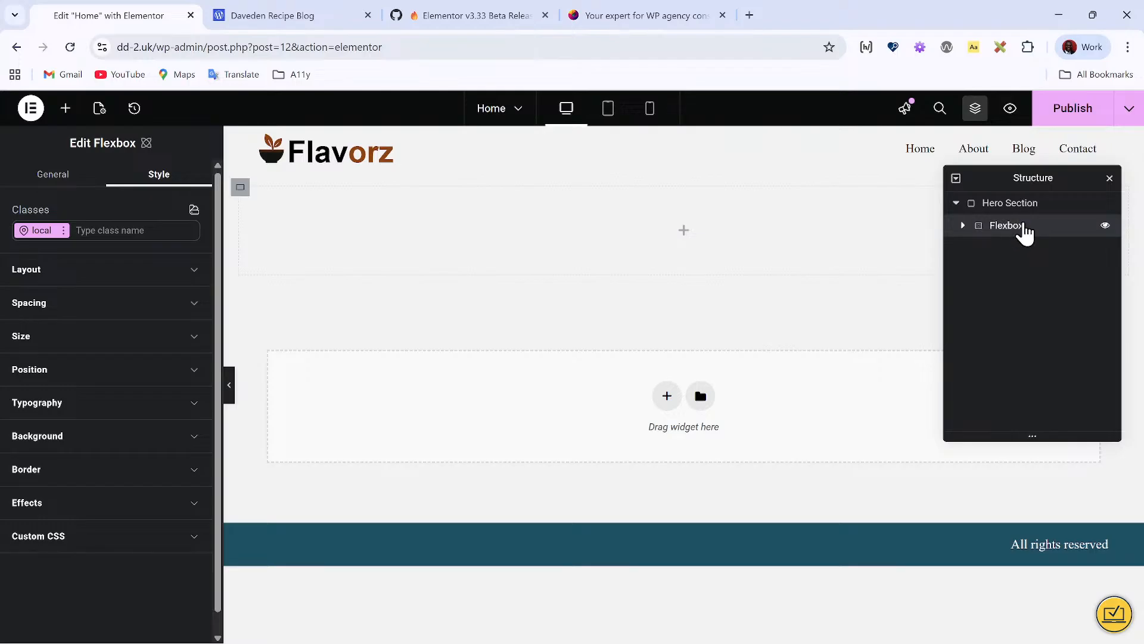
{"action": "double_click", "coordinate": [1005, 227]}
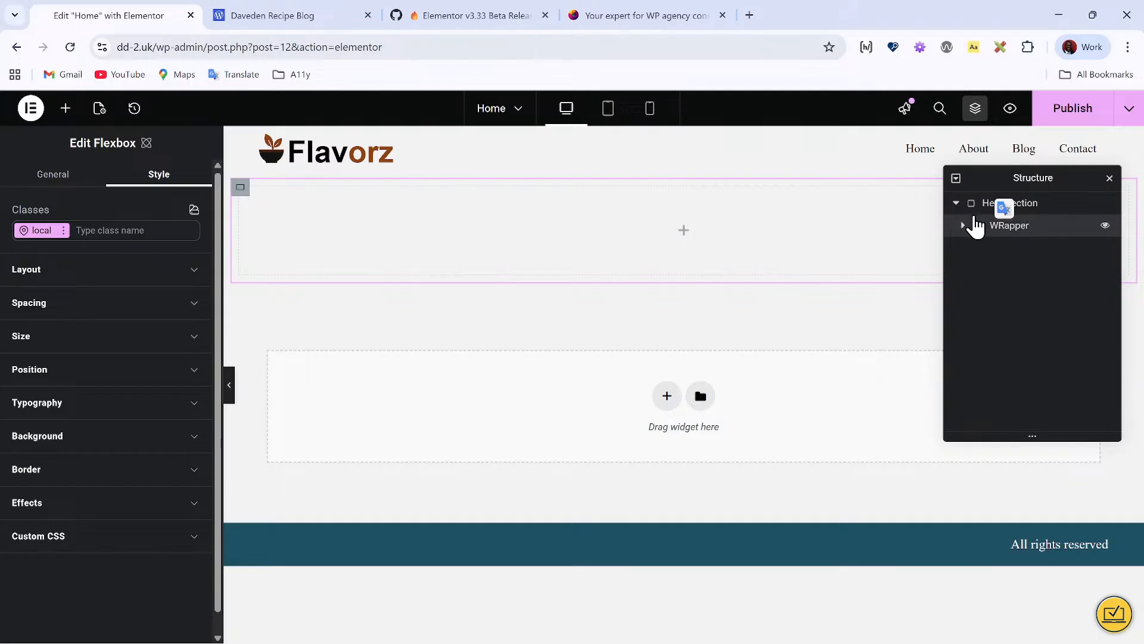
Step: Add a Flexbox inside the WRapper and a second Flexbox nested within that one
{"action": "left_click", "coordinate": [962, 225]}
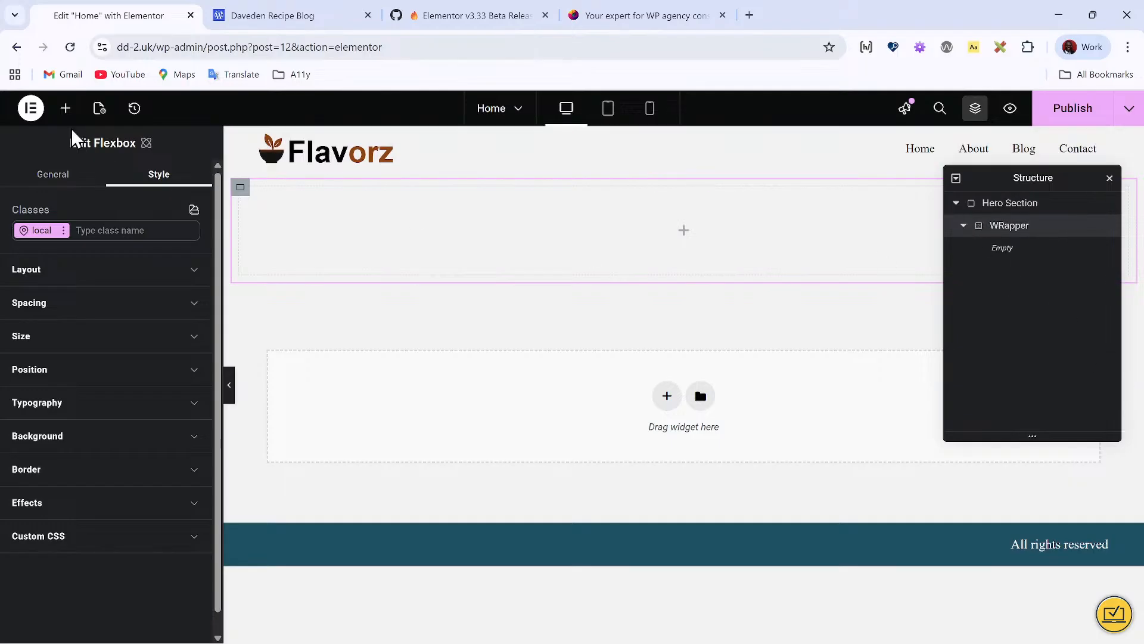
{"action": "left_click", "coordinate": [66, 108]}
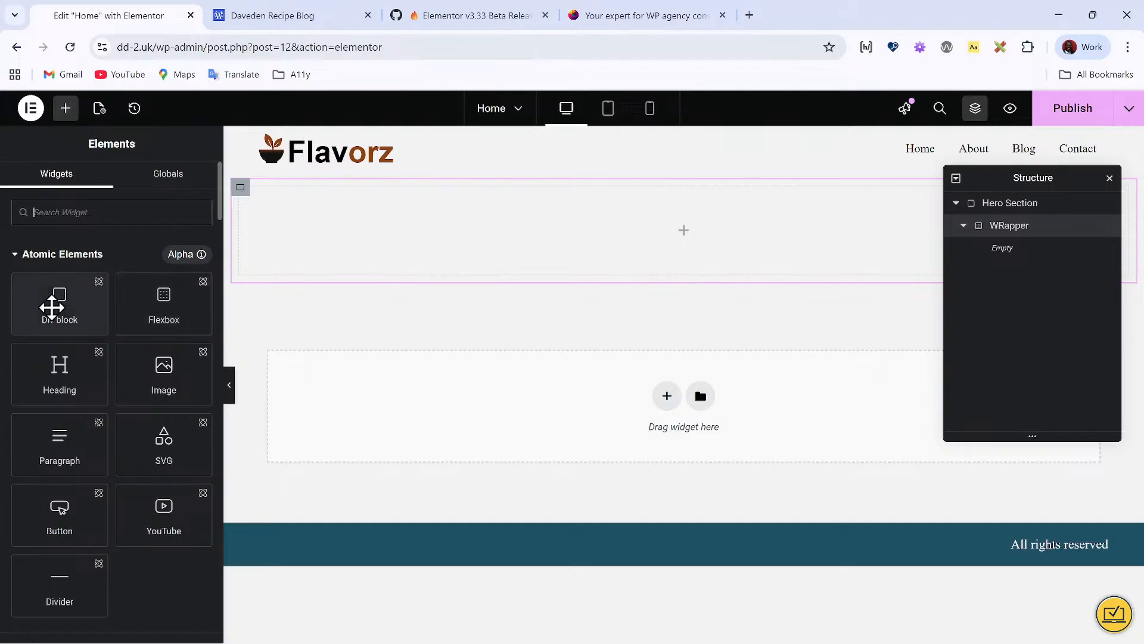
{"action": "left_click", "coordinate": [163, 304]}
{"action": "left_click", "coordinate": [166, 307]}
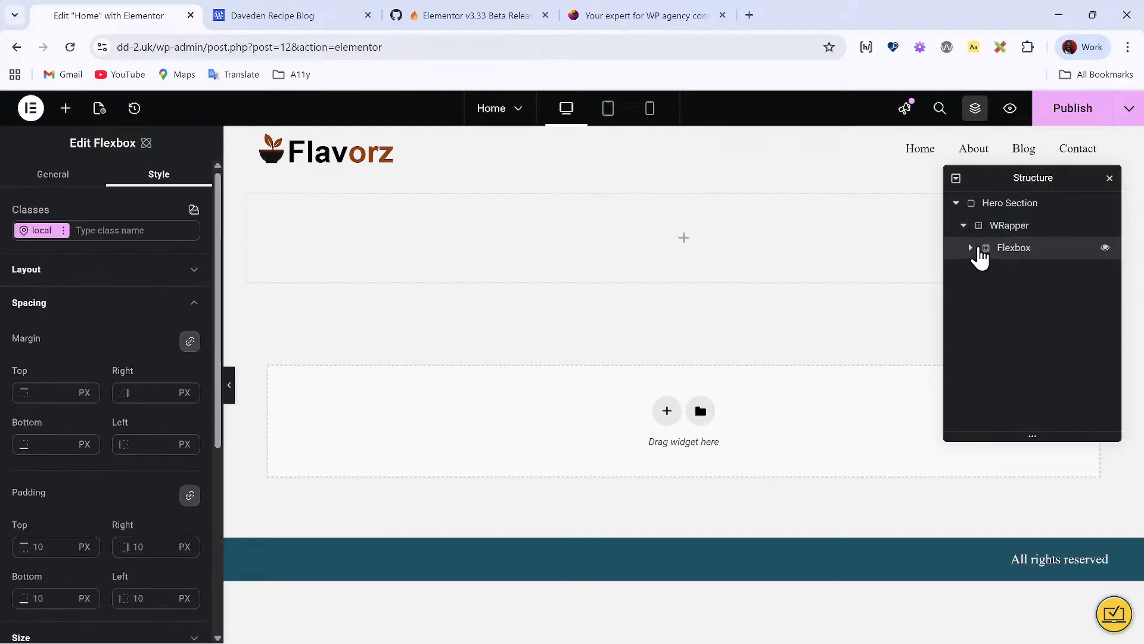
{"action": "left_click", "coordinate": [65, 109]}
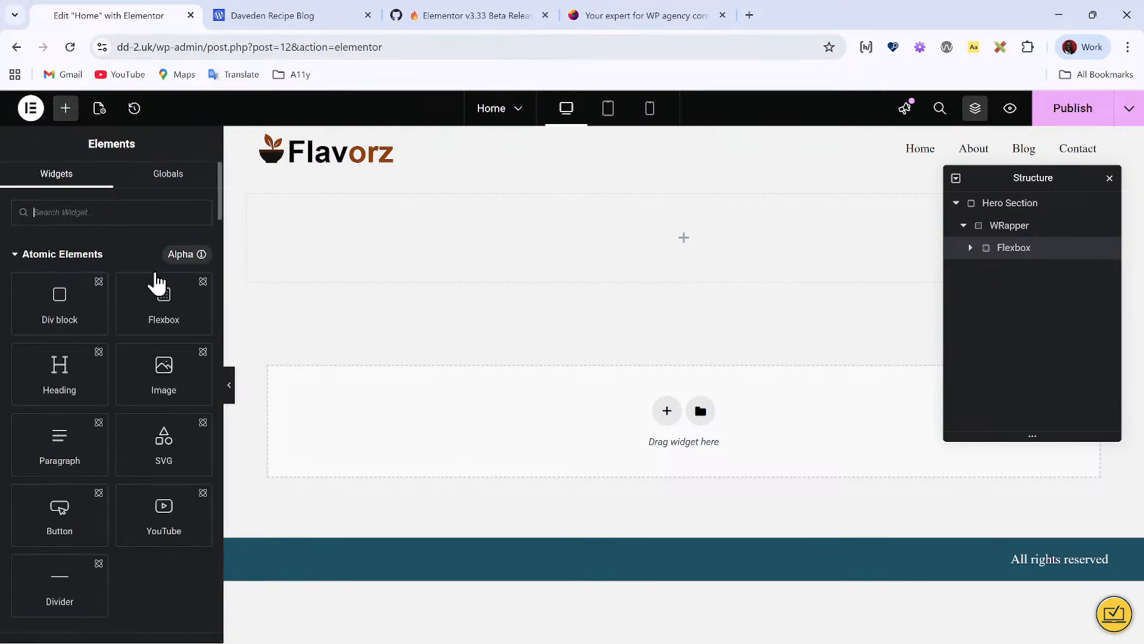
{"action": "left_click", "coordinate": [167, 307]}
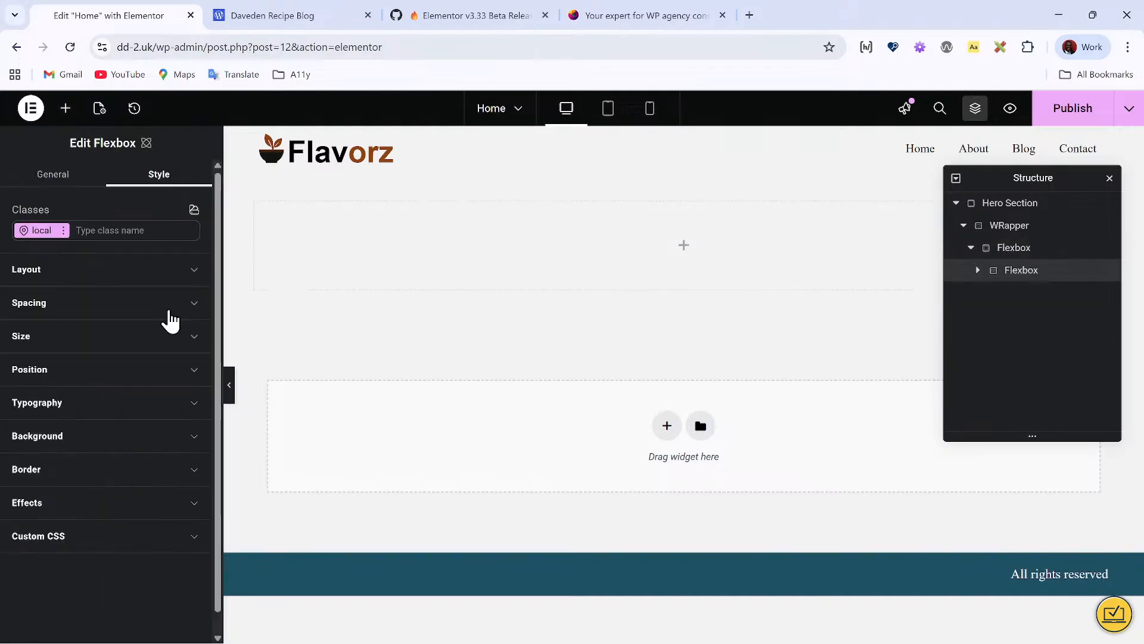
Step: Nest a third Flexbox inside the innermost Flexbox and delete it
{"action": "left_click", "coordinate": [64, 109]}
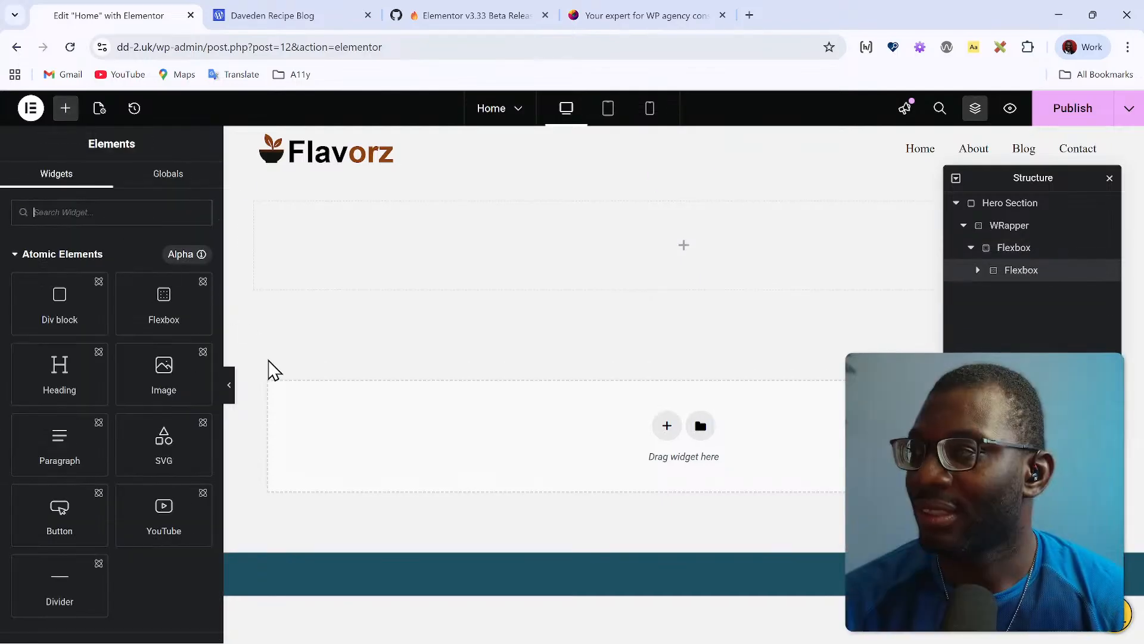
{"action": "left_click", "coordinate": [164, 305]}
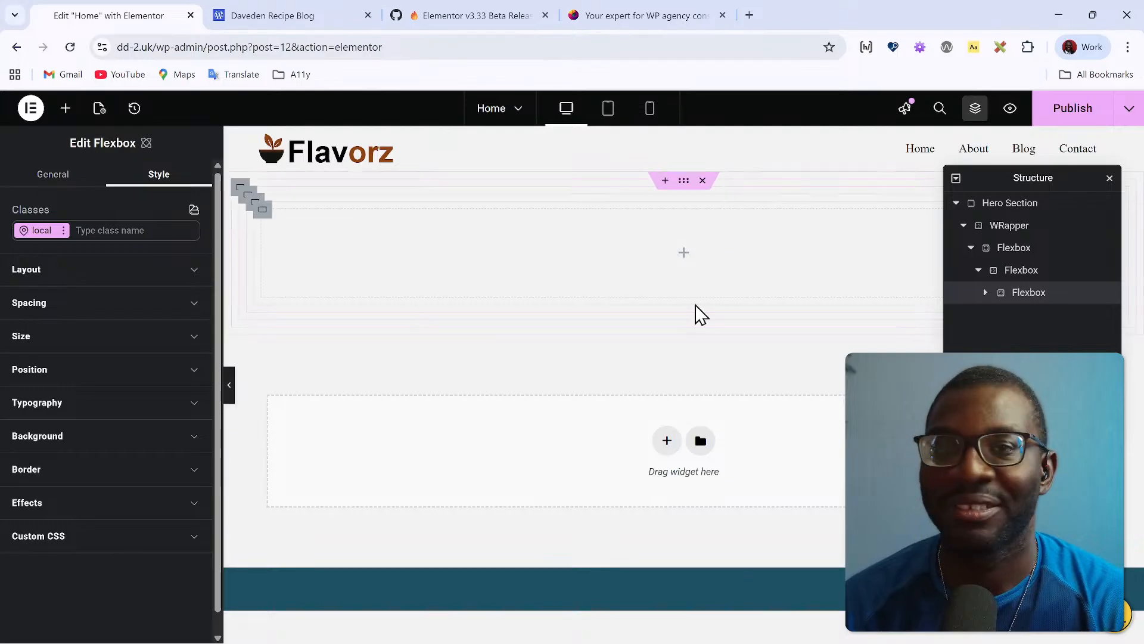
{"action": "right_click", "coordinate": [1054, 294]}
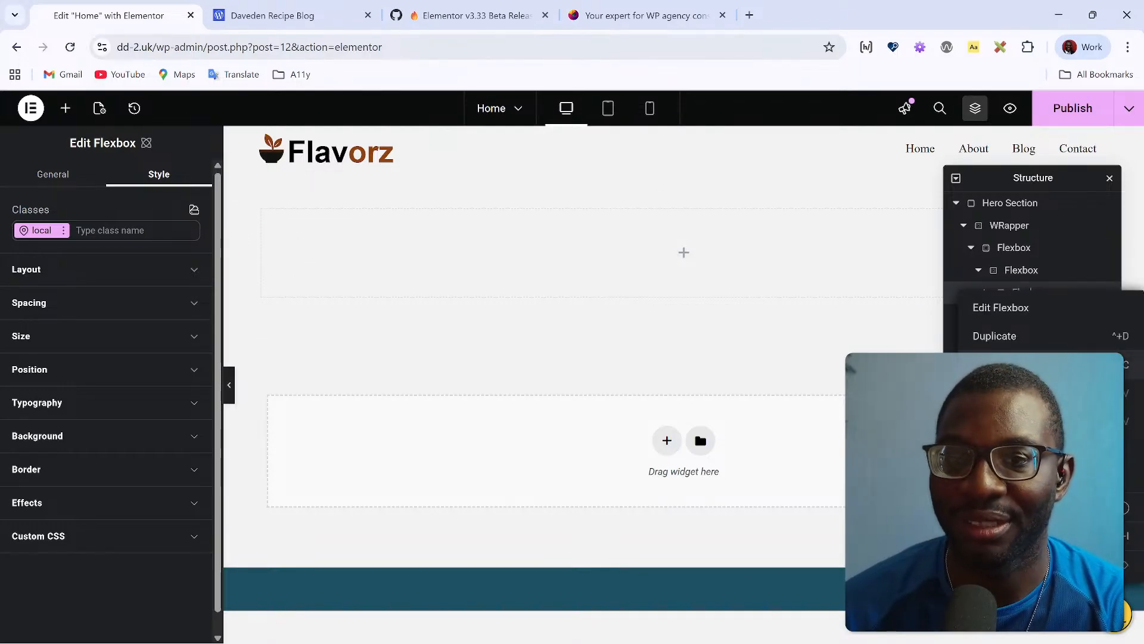
{"action": "left_click", "coordinate": [1031, 565]}
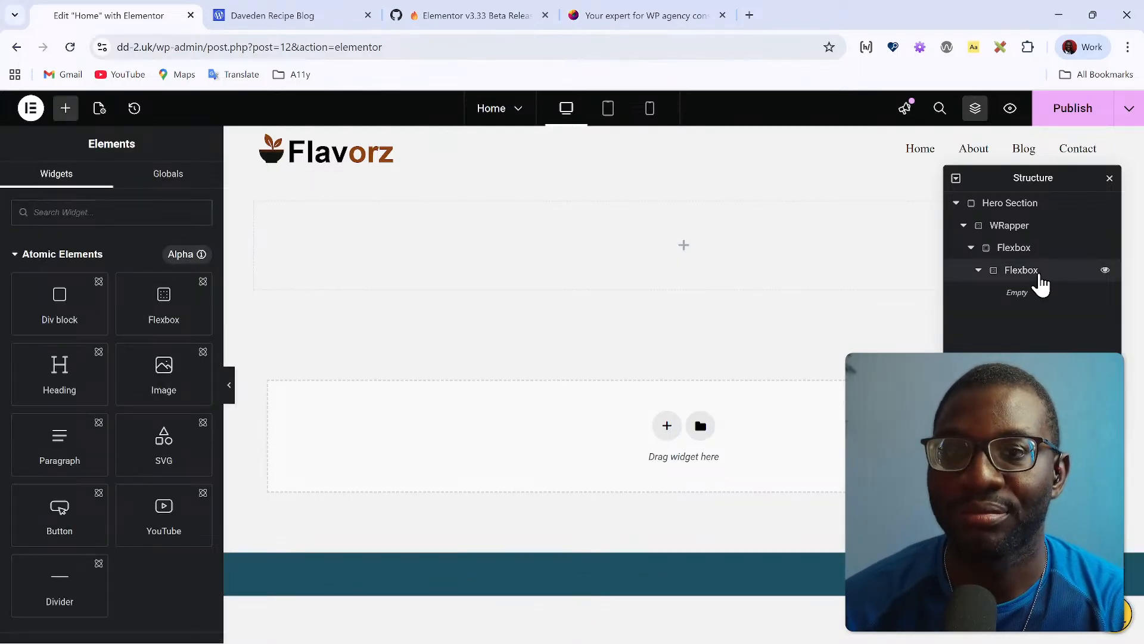
Step: Move the inner Flexbox directly under the WRapper and rename the two sibling Flexboxes as Content and Media
{"action": "left_click", "coordinate": [1048, 269]}
{"action": "left_click_drag", "start_coordinate": [1050, 268], "coordinate": [1045, 242]}
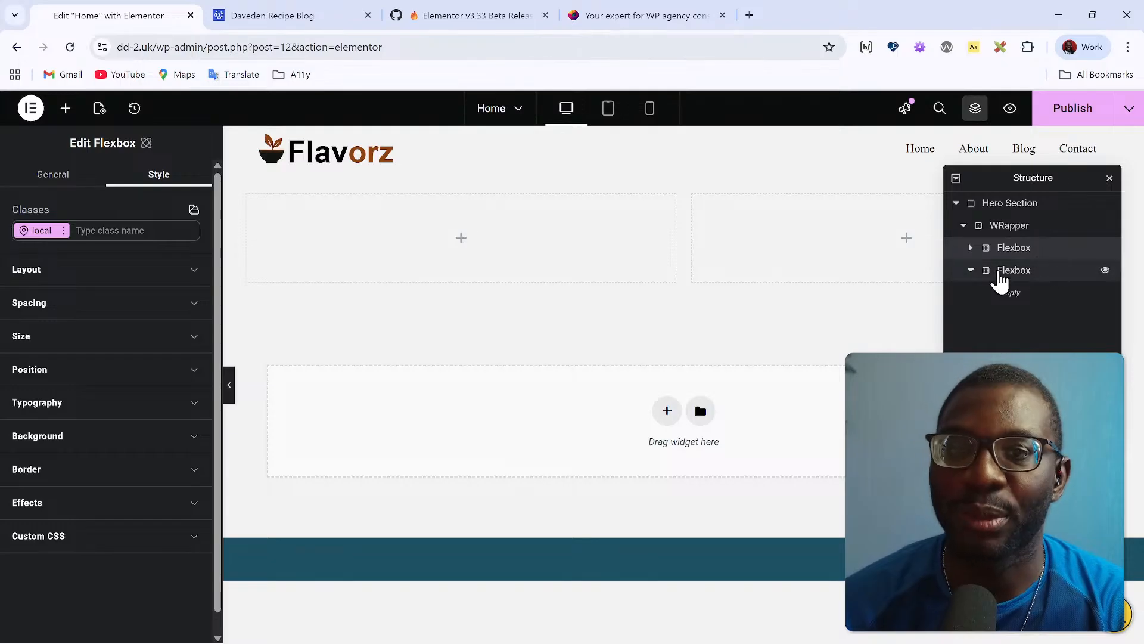
{"action": "left_click", "coordinate": [971, 248]}
{"action": "double_click", "coordinate": [1020, 248]}
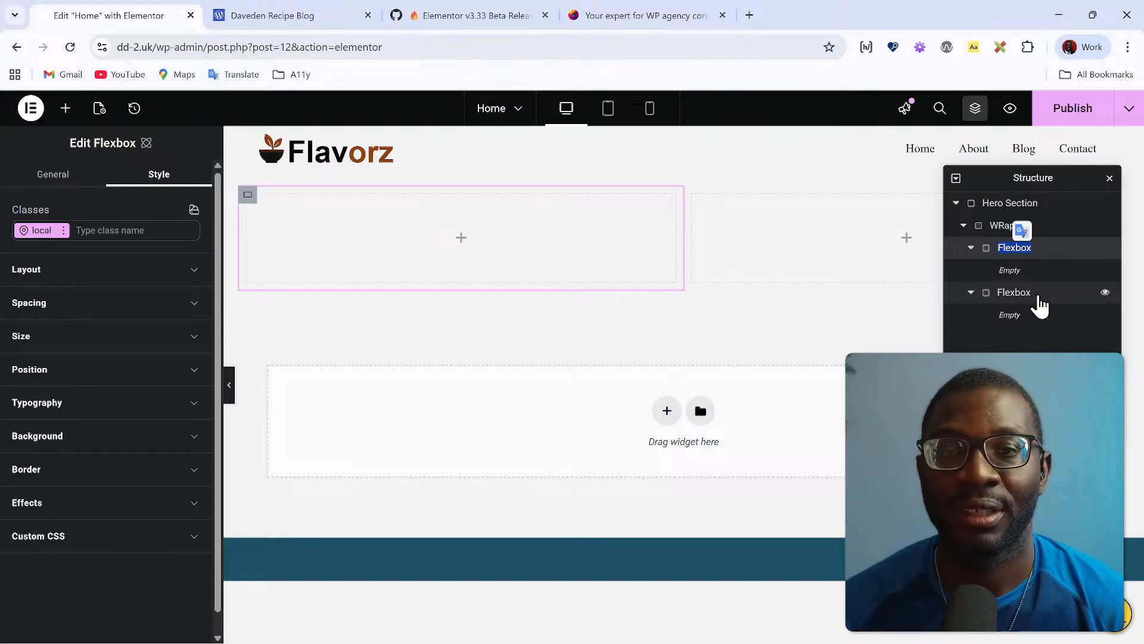
{"action": "type", "text": "Cont"}
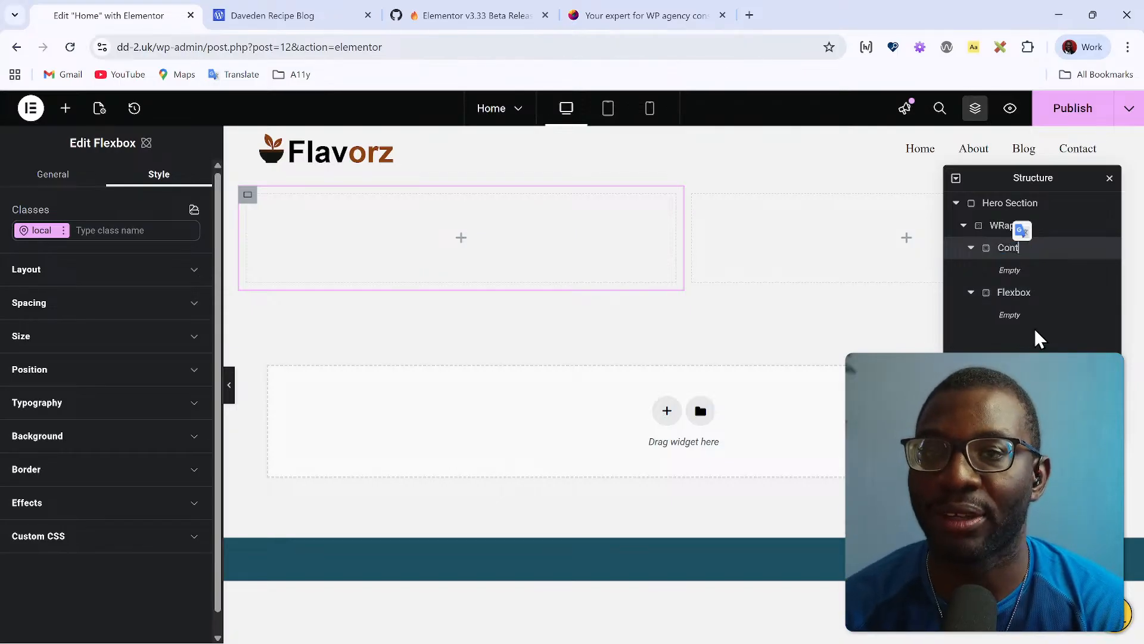
{"action": "type", "text": "ent"}
{"action": "double_click", "coordinate": [1013, 293]}
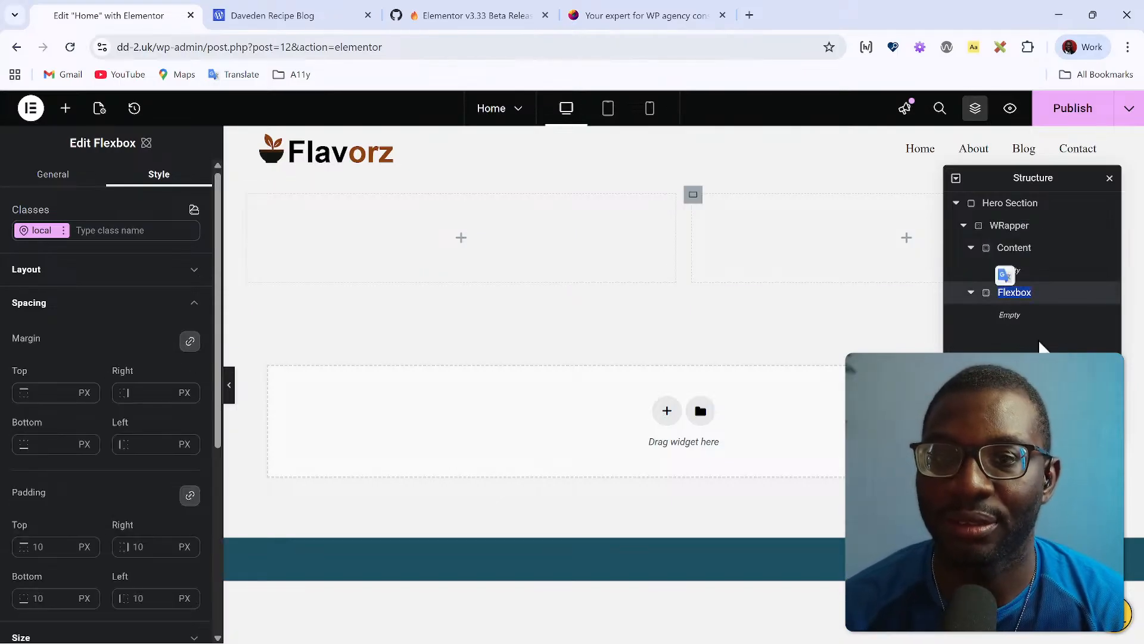
{"action": "type", "text": "M"}
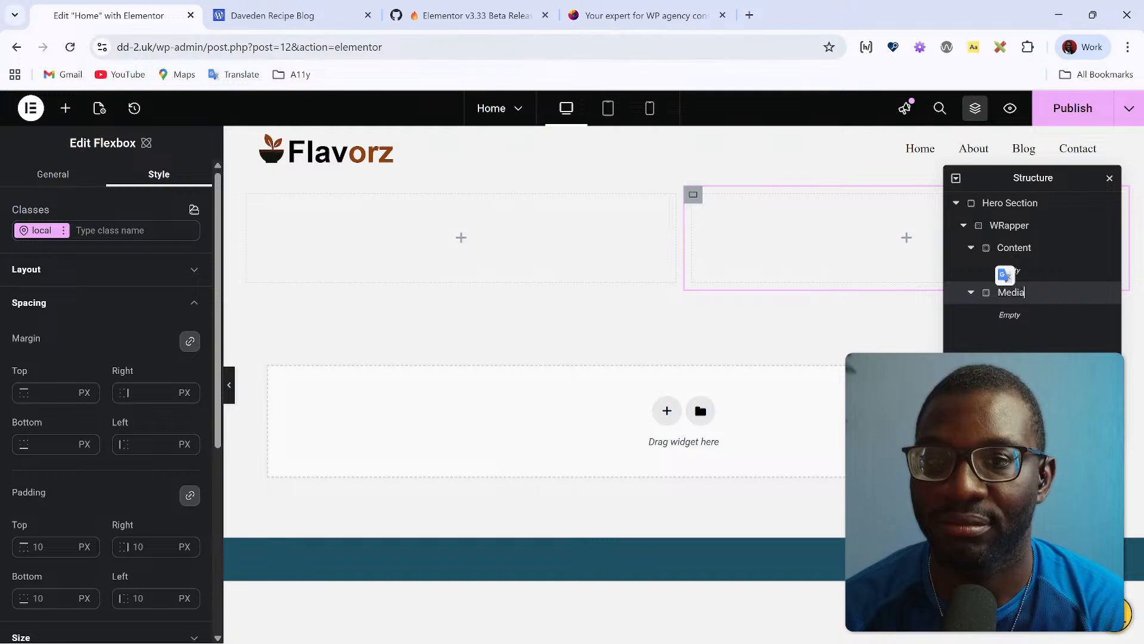
{"action": "type", "text": "edia"}
{"action": "key", "text": "Return"}
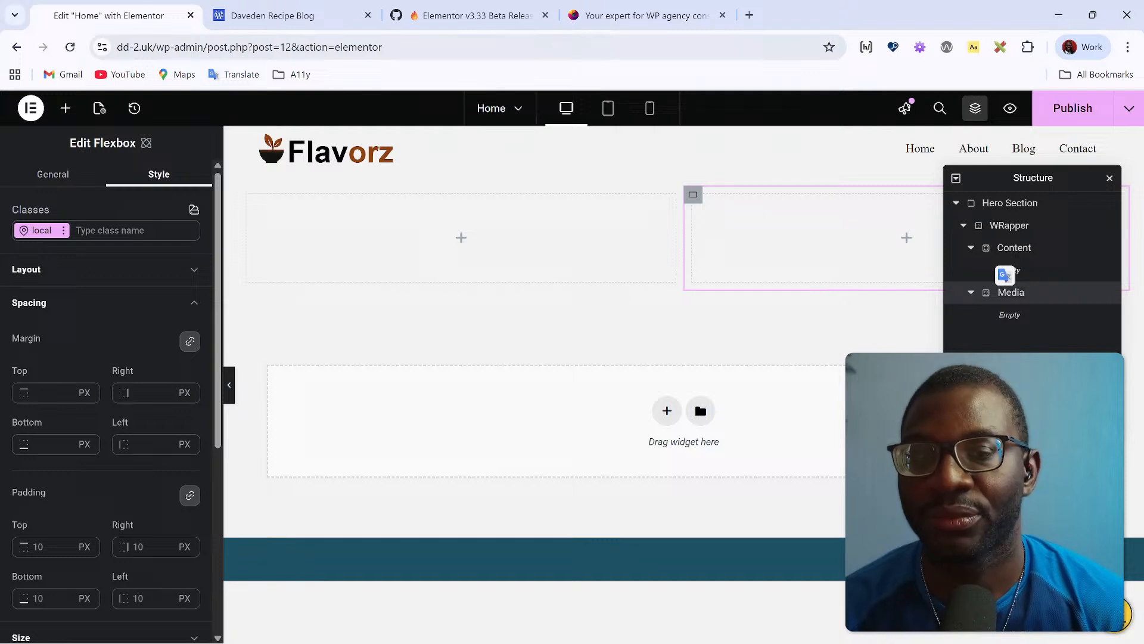
Step: Apply the existing section class to the Hero Section block
{"action": "left_click", "coordinate": [1027, 232]}
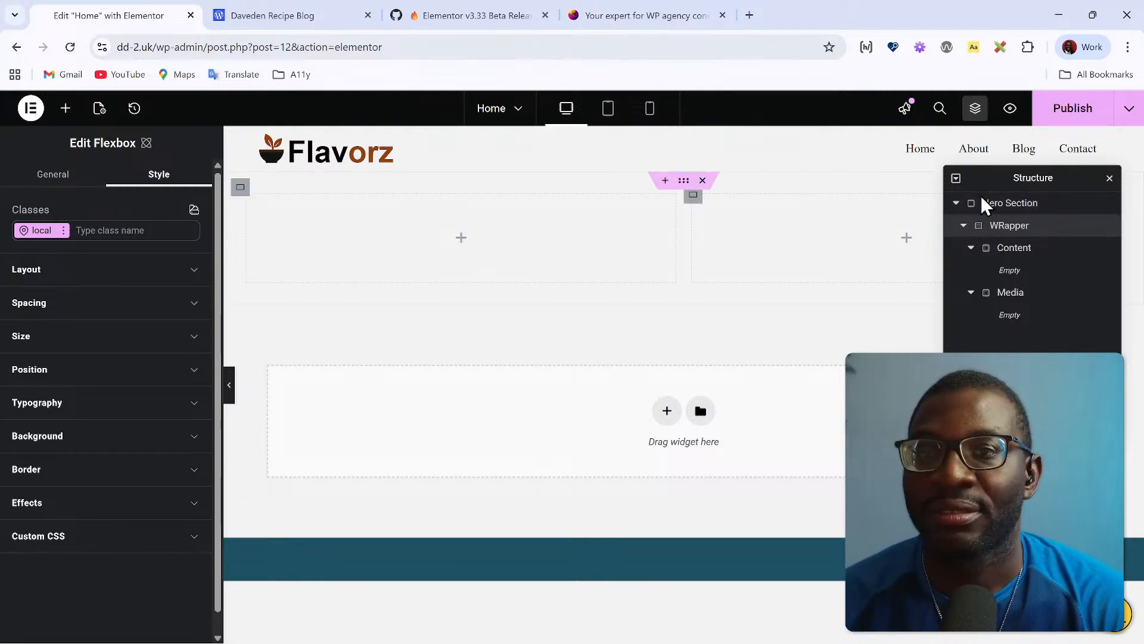
{"action": "left_click", "coordinate": [1016, 203]}
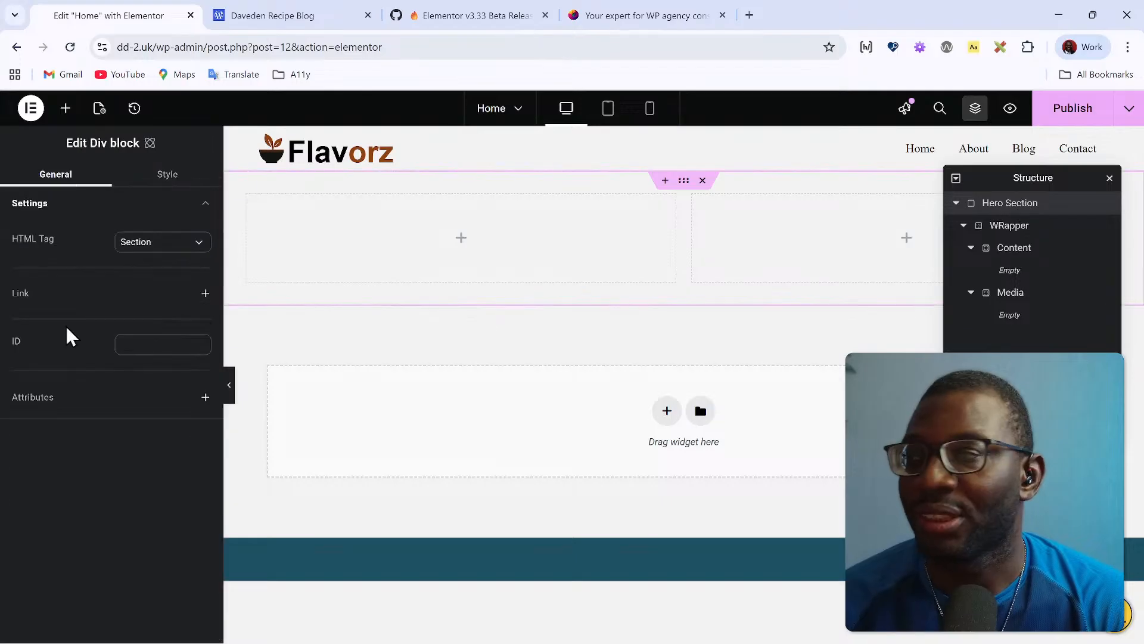
{"action": "left_click", "coordinate": [167, 179]}
{"action": "left_click", "coordinate": [135, 232]}
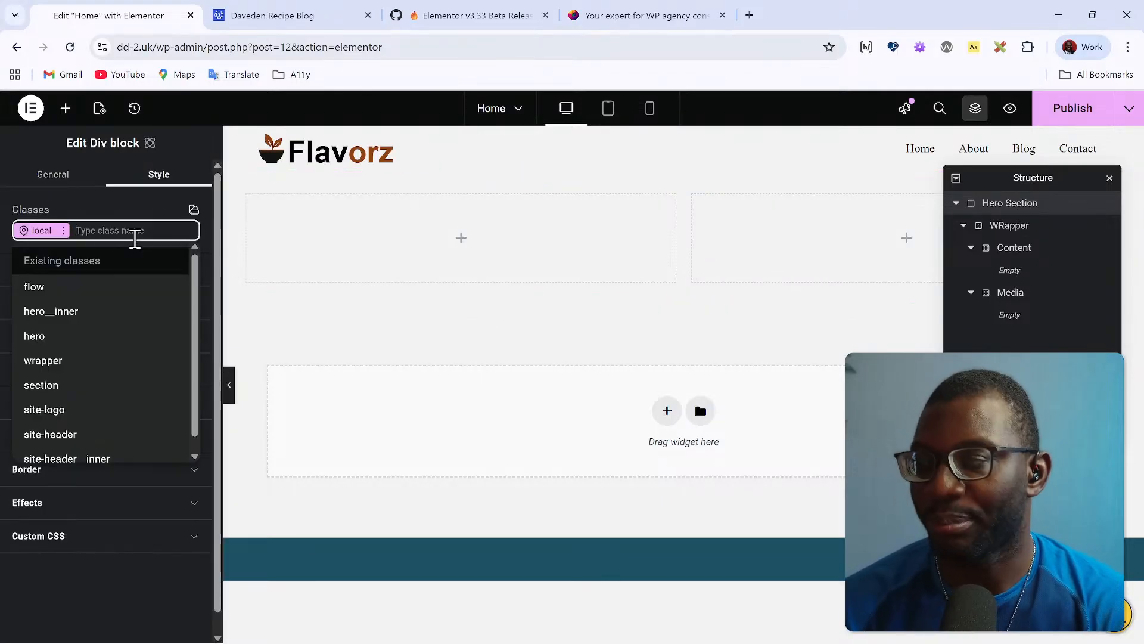
{"action": "type", "text": "section"}
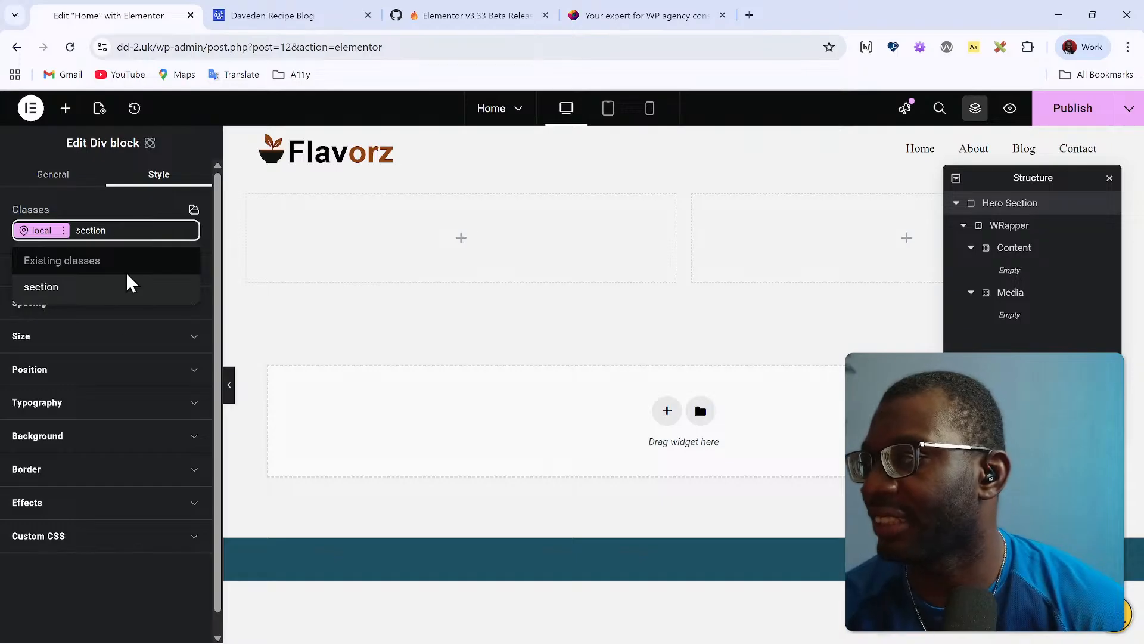
{"action": "left_click", "coordinate": [93, 291]}
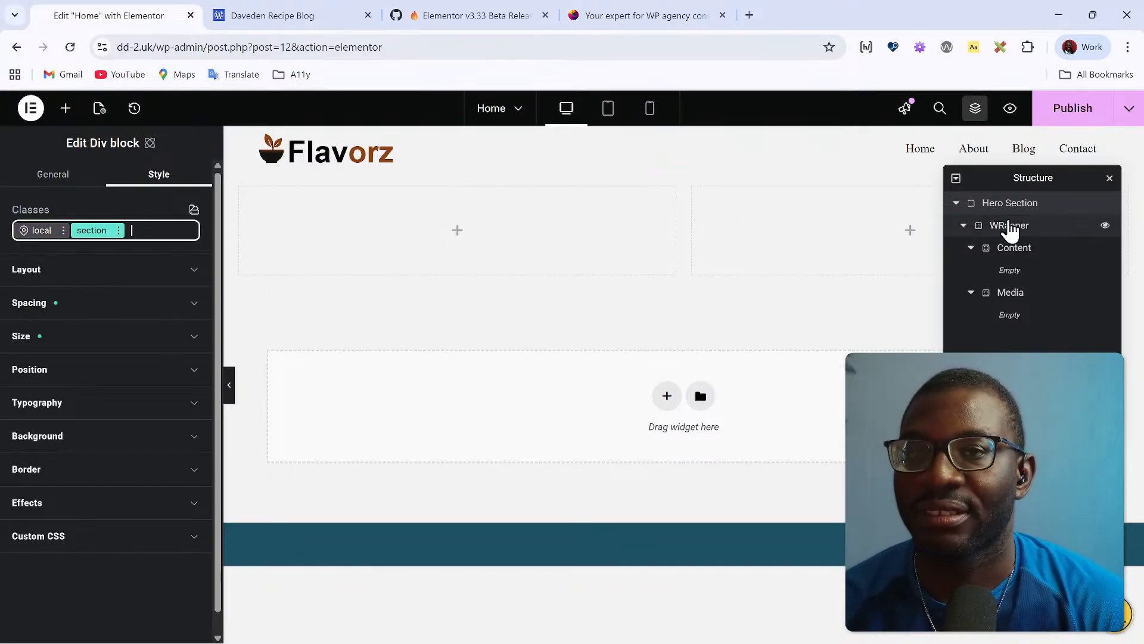
Step: Apply the existing wrapper class to the WRapper Flexbox
{"action": "left_click", "coordinate": [1010, 229]}
{"action": "left_click", "coordinate": [113, 230]}
{"action": "type", "text": "w"}
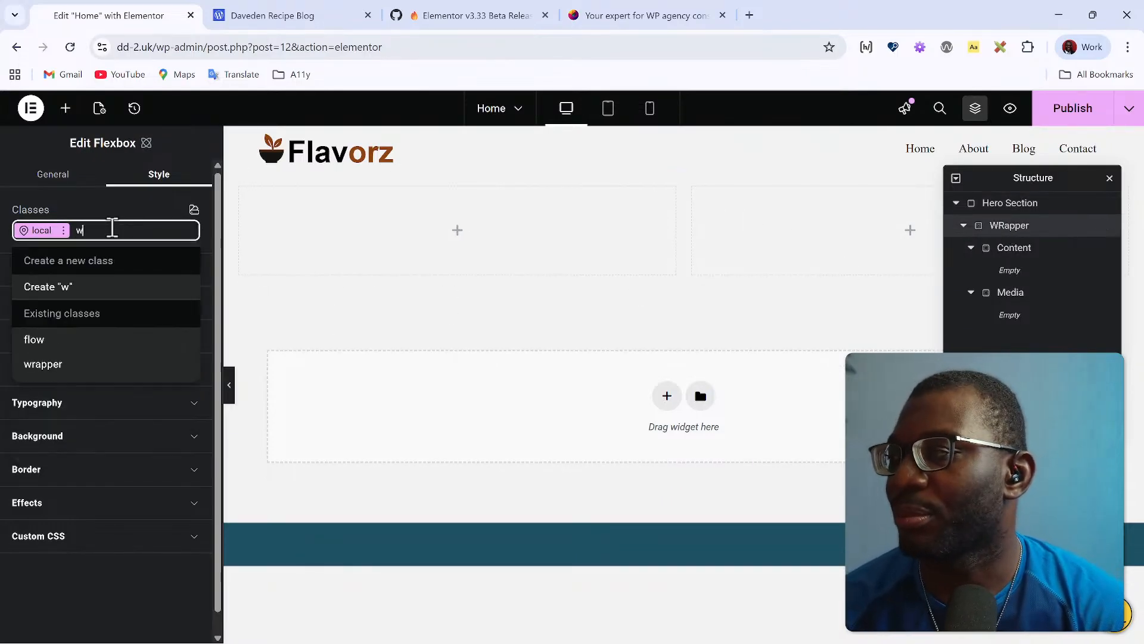
{"action": "type", "text": "rapper"}
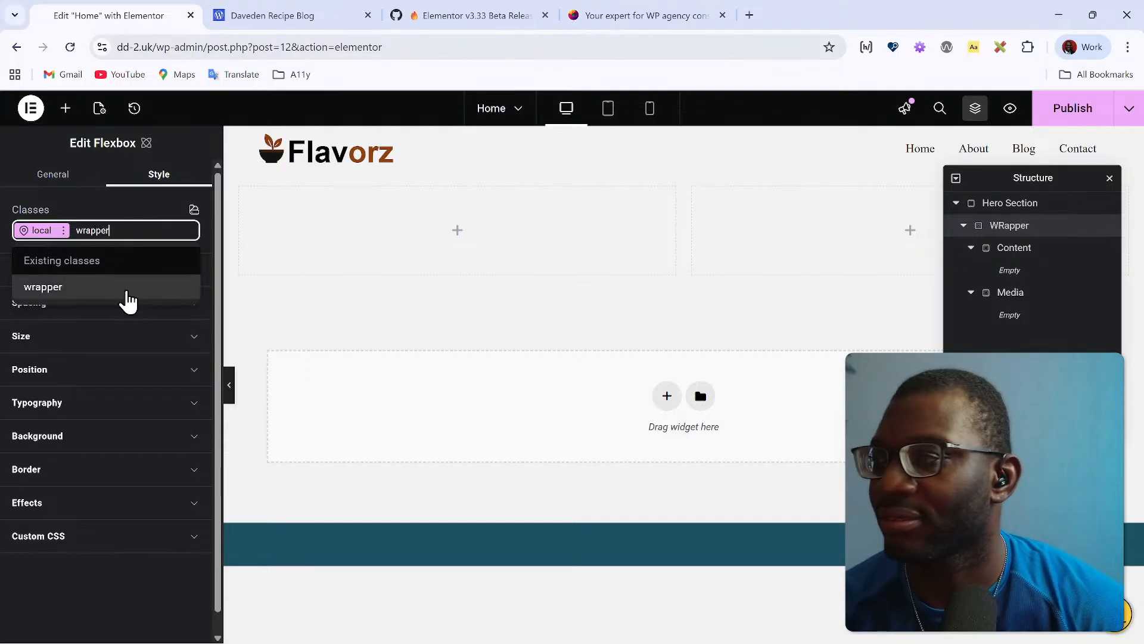
{"action": "left_click", "coordinate": [128, 292]}
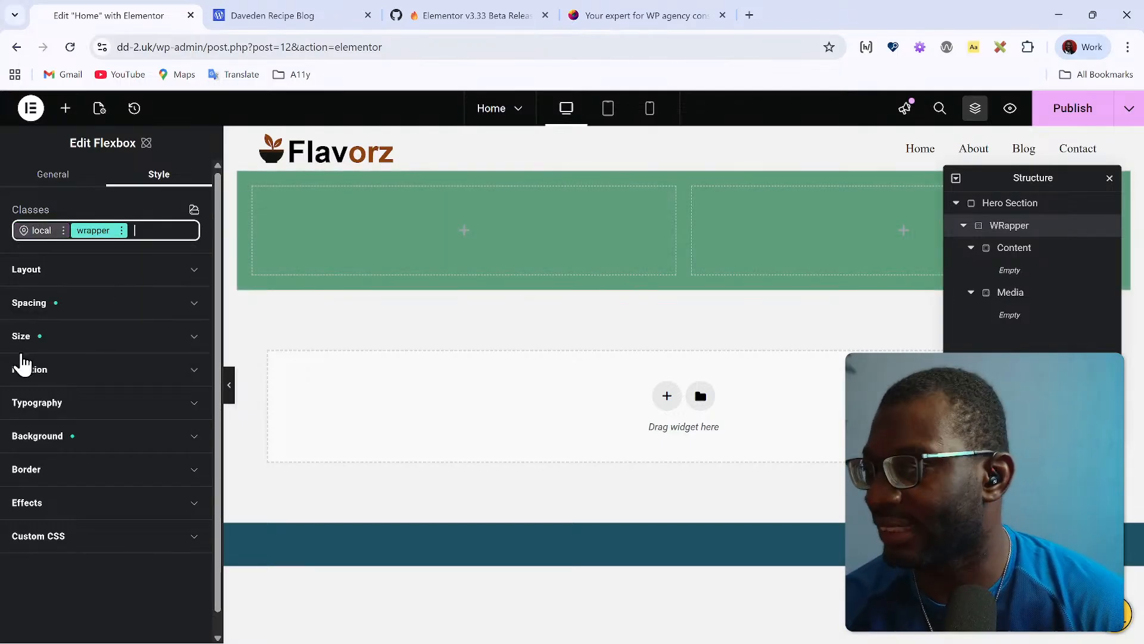
Step: Clear the background colour from the wrapper class and select the Content Flexbox
{"action": "left_click", "coordinate": [57, 436]}
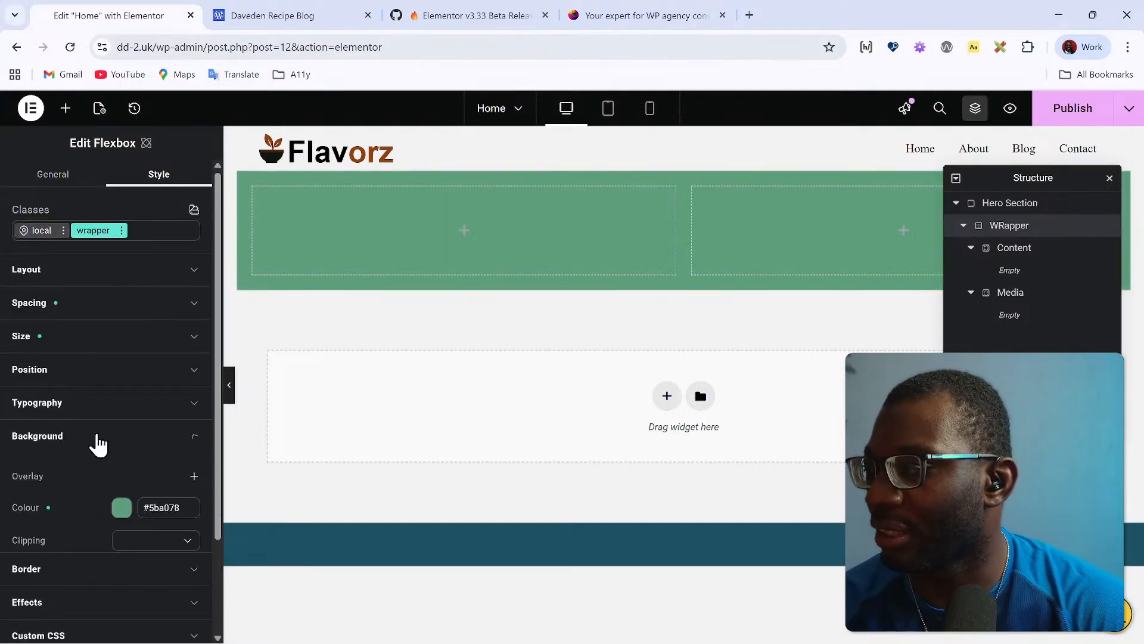
{"action": "left_click", "coordinate": [49, 508]}
{"action": "left_click", "coordinate": [184, 448]}
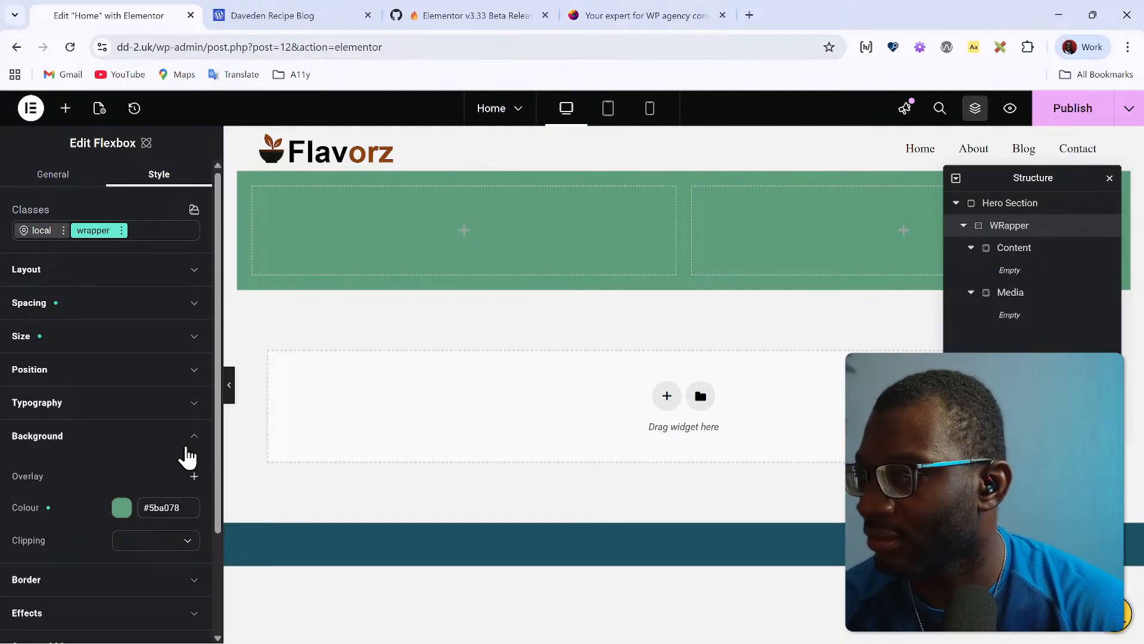
{"action": "mouse_move", "coordinate": [179, 501]}
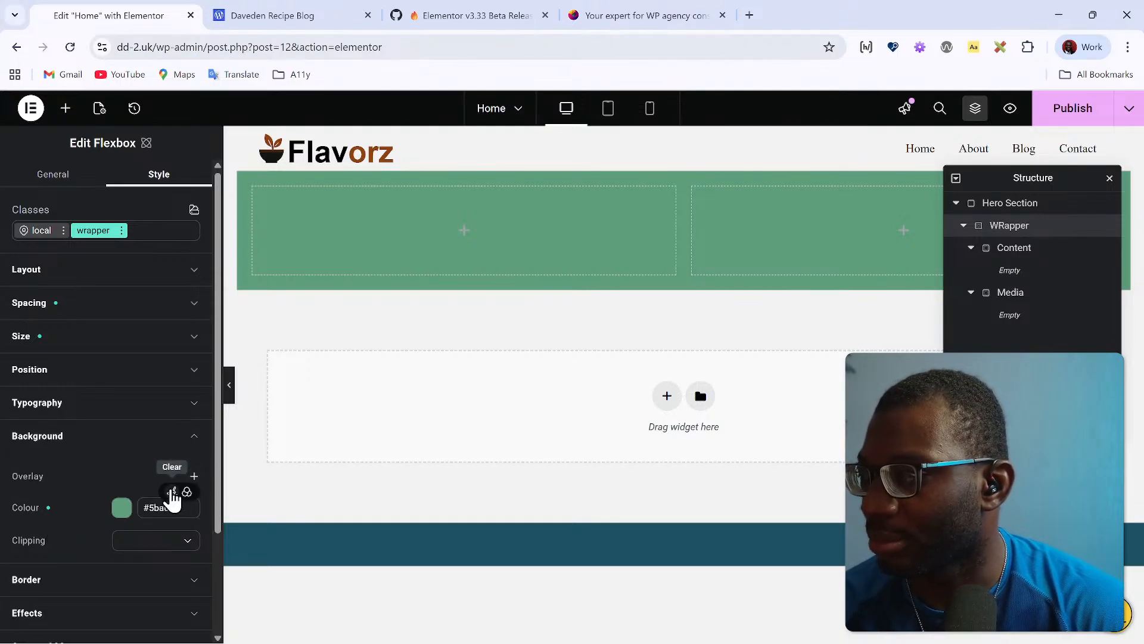
{"action": "left_click", "coordinate": [172, 494]}
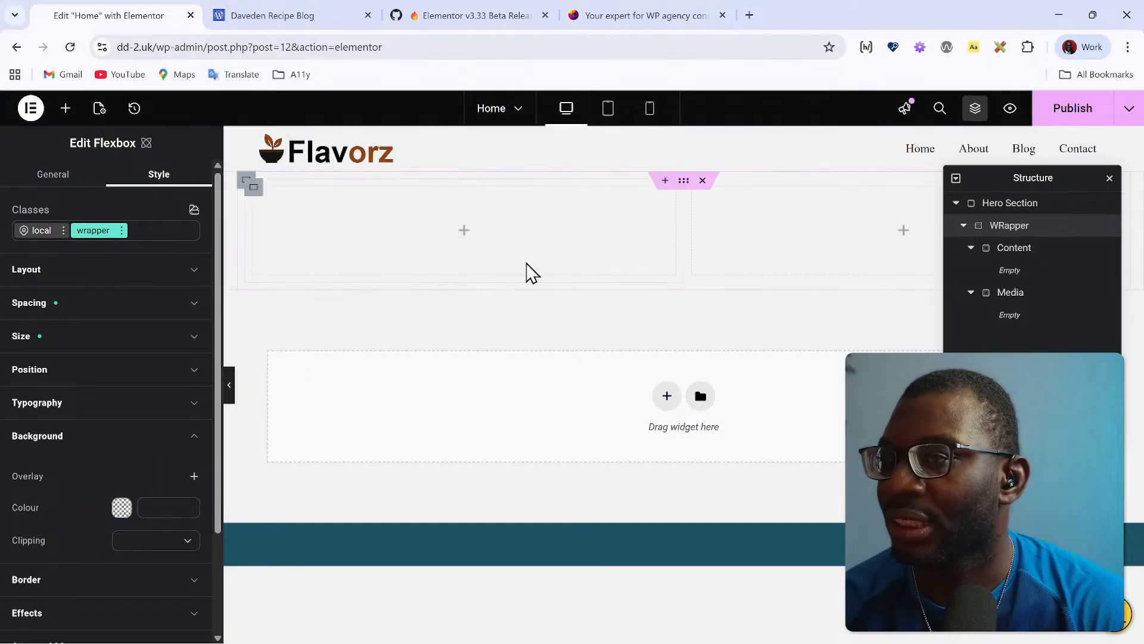
{"action": "left_click", "coordinate": [1018, 249]}
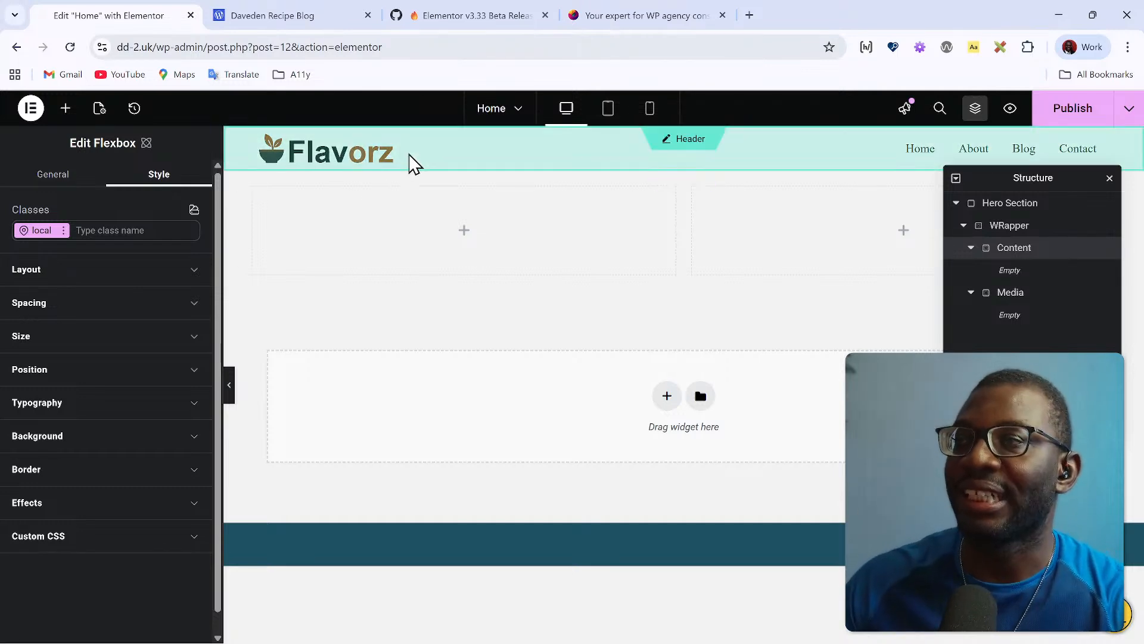
Step: Switch to the WP agency consulting reference site and inspect the HTML markup of the small Keynote Speaker line in the hero
{"action": "left_click", "coordinate": [608, 11]}
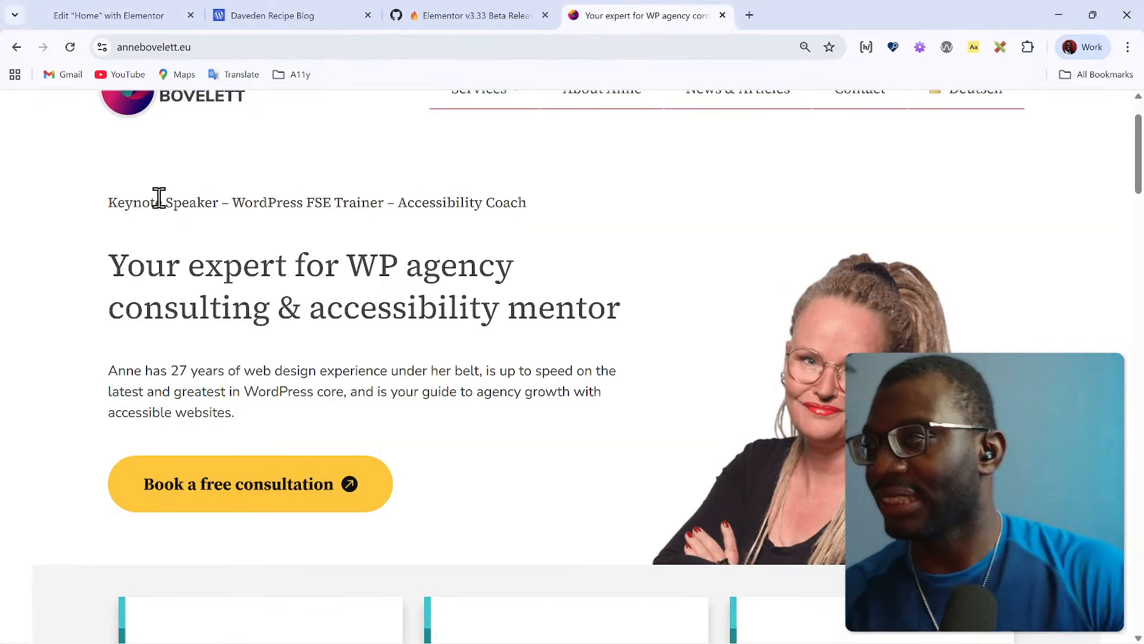
{"action": "right_click", "coordinate": [253, 209]}
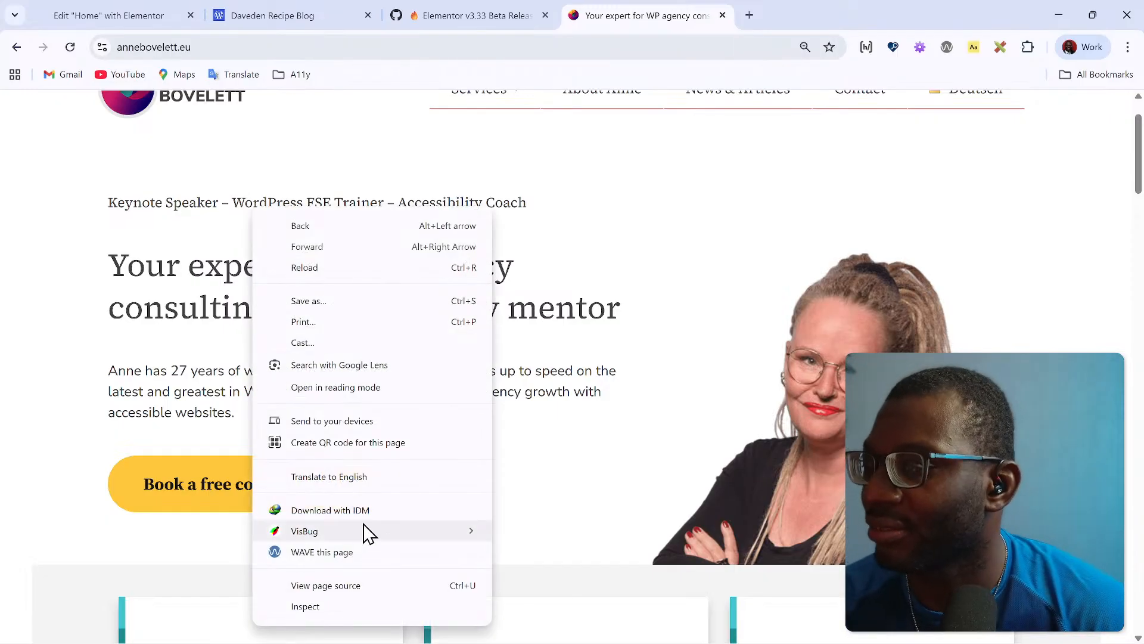
{"action": "left_click", "coordinate": [340, 607]}
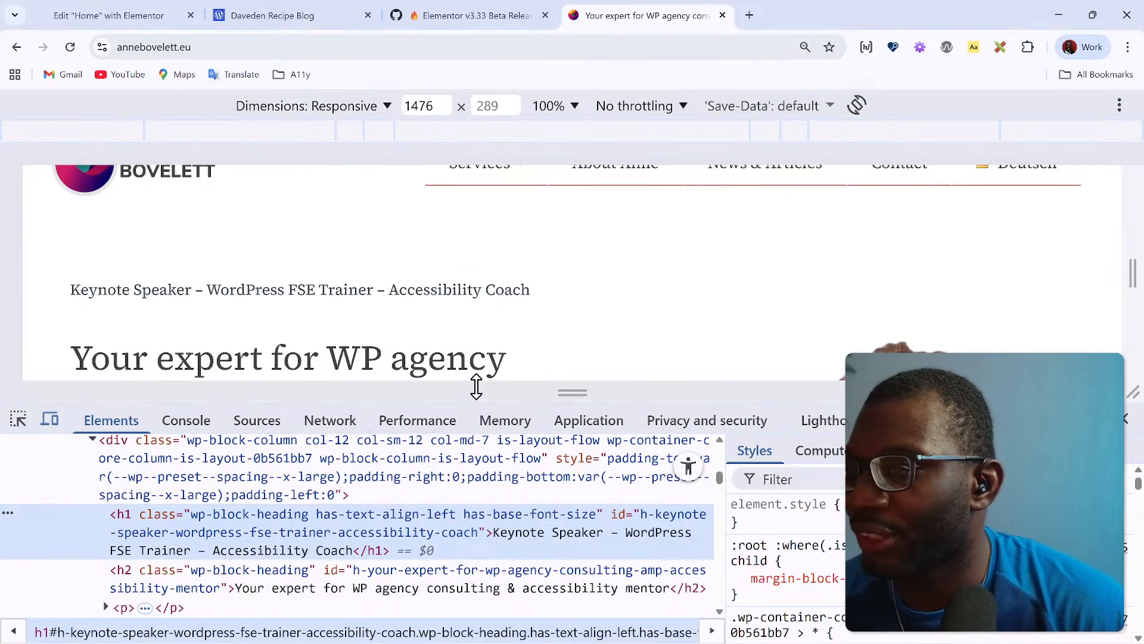
{"action": "left_click", "coordinate": [1127, 419]}
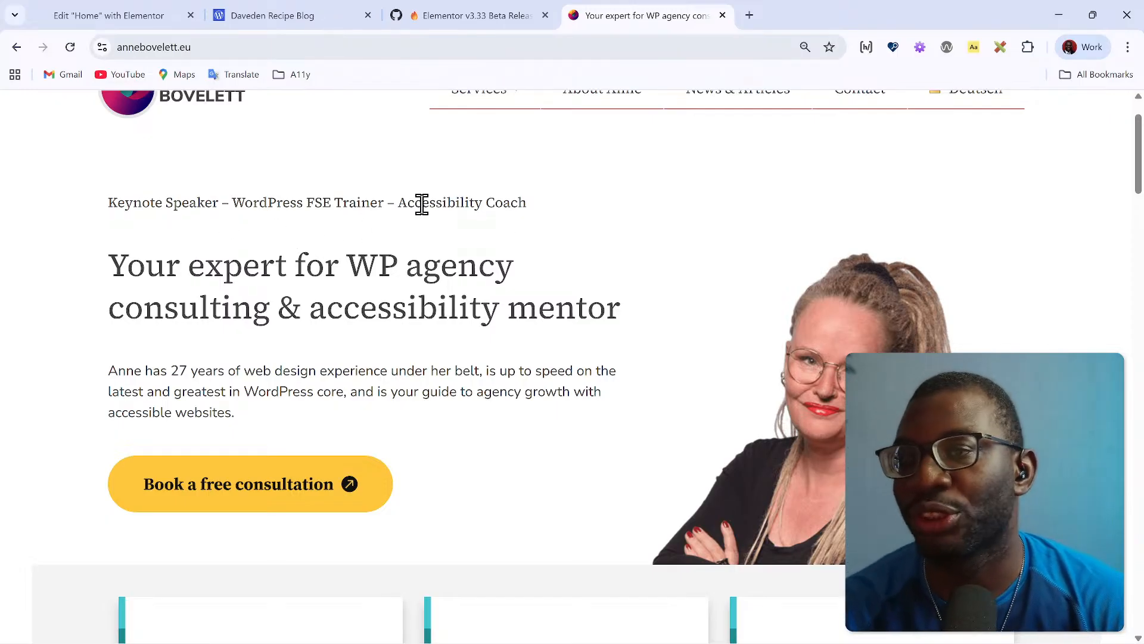
Step: Examine the reference homepage's sections from the hero down to the footer and return to the hero
{"action": "scroll", "coordinate": [538, 214], "scroll_direction": "down", "scroll_amount": 20}
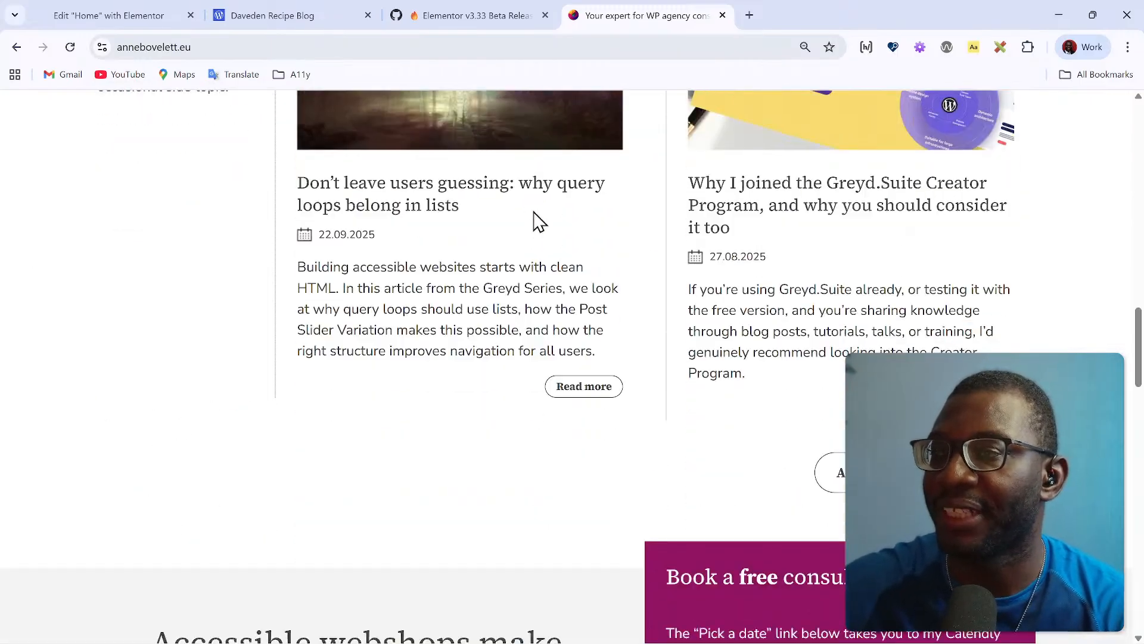
{"action": "scroll", "coordinate": [536, 222], "scroll_direction": "down", "scroll_amount": 5}
{"action": "scroll", "coordinate": [536, 221], "scroll_direction": "up", "scroll_amount": 20}
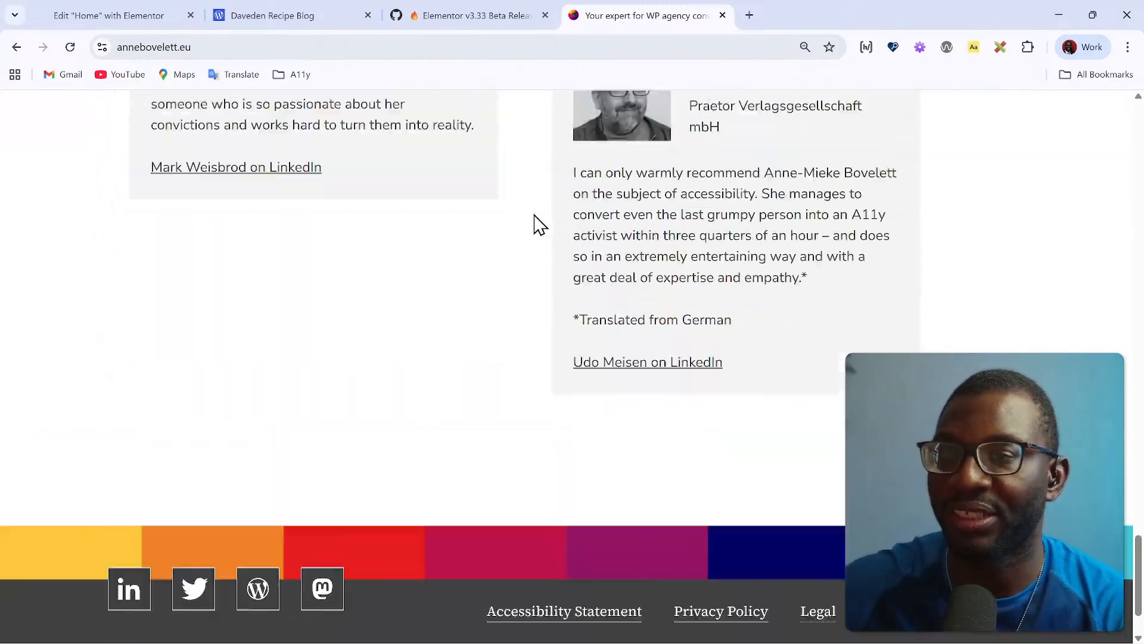
{"action": "scroll", "coordinate": [534, 214], "scroll_direction": "up", "scroll_amount": 15}
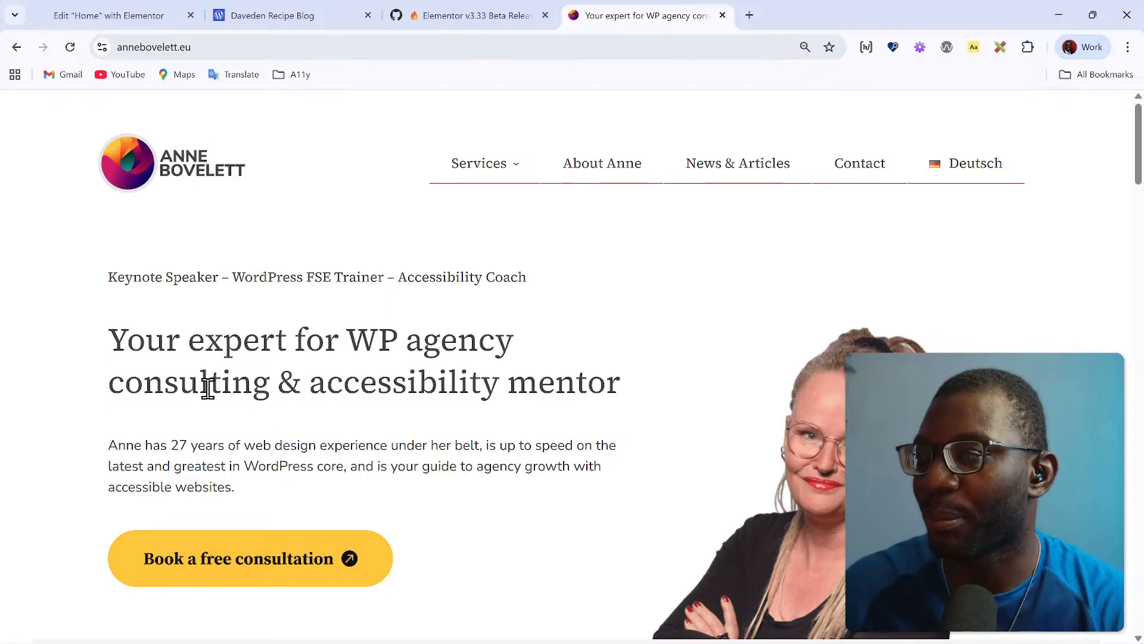
{"action": "scroll", "coordinate": [250, 466], "scroll_direction": "down", "scroll_amount": 6}
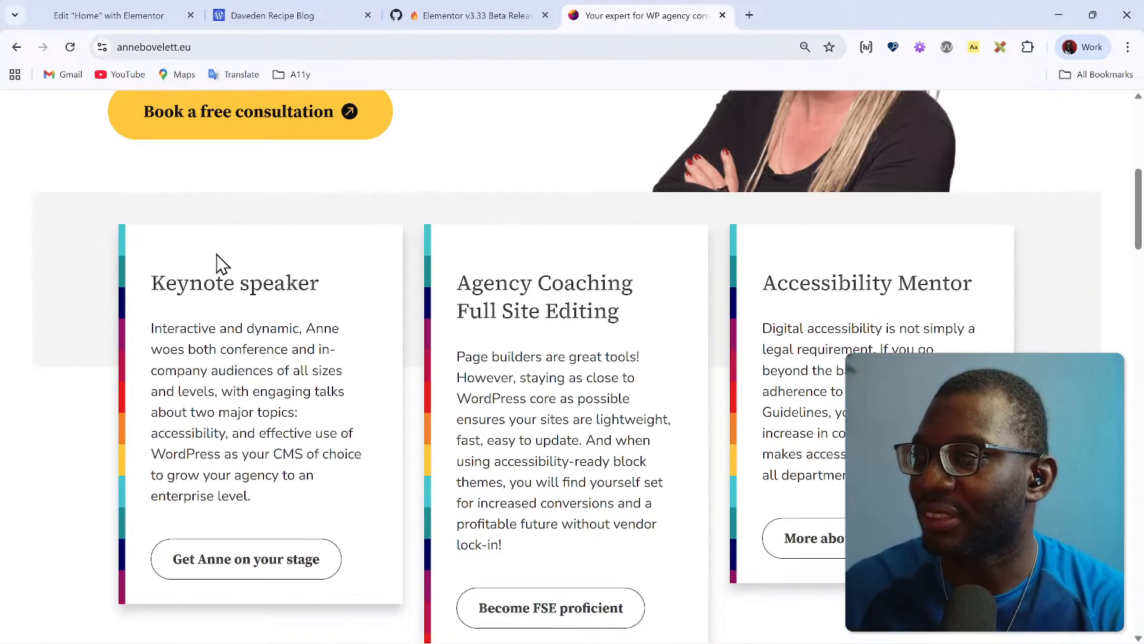
{"action": "scroll", "coordinate": [371, 370], "scroll_direction": "down", "scroll_amount": 5}
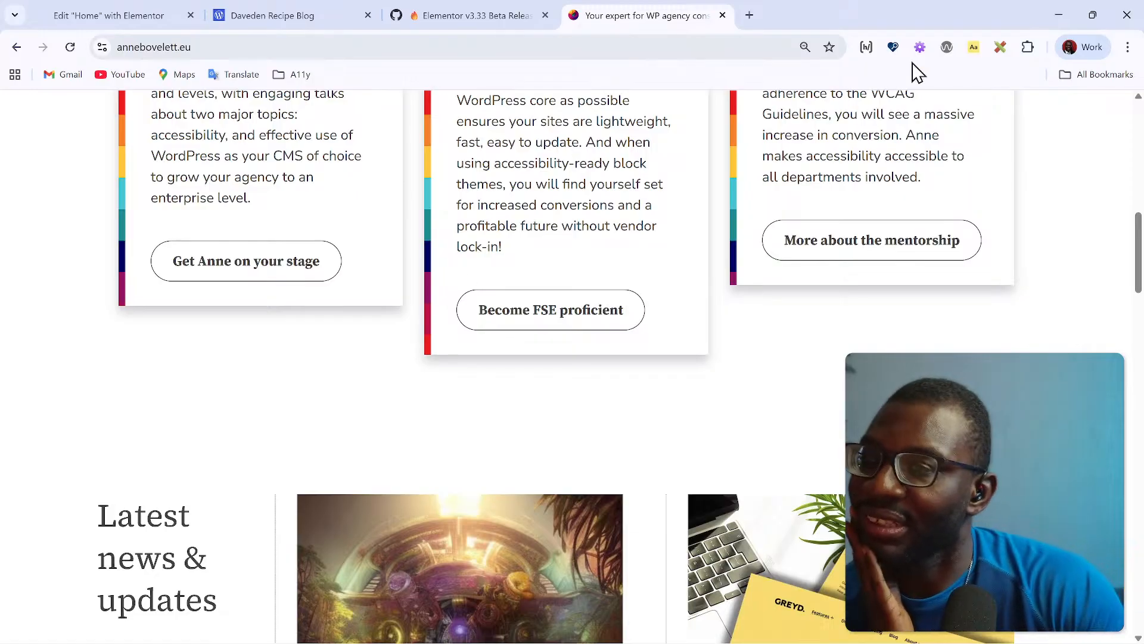
{"action": "scroll", "coordinate": [492, 273], "scroll_direction": "up", "scroll_amount": 10}
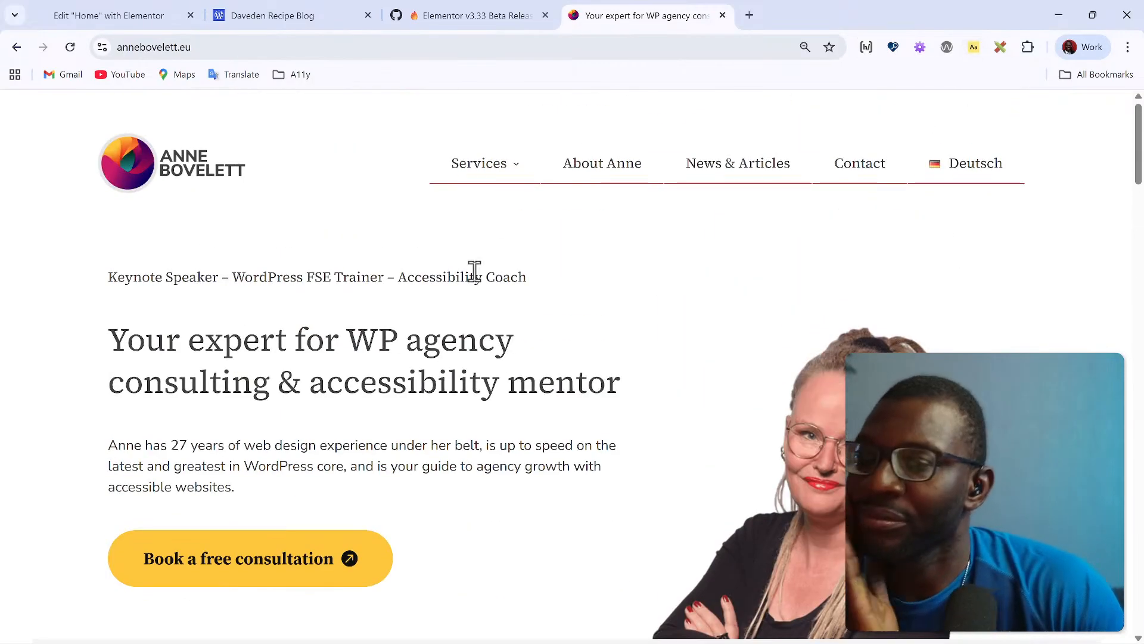
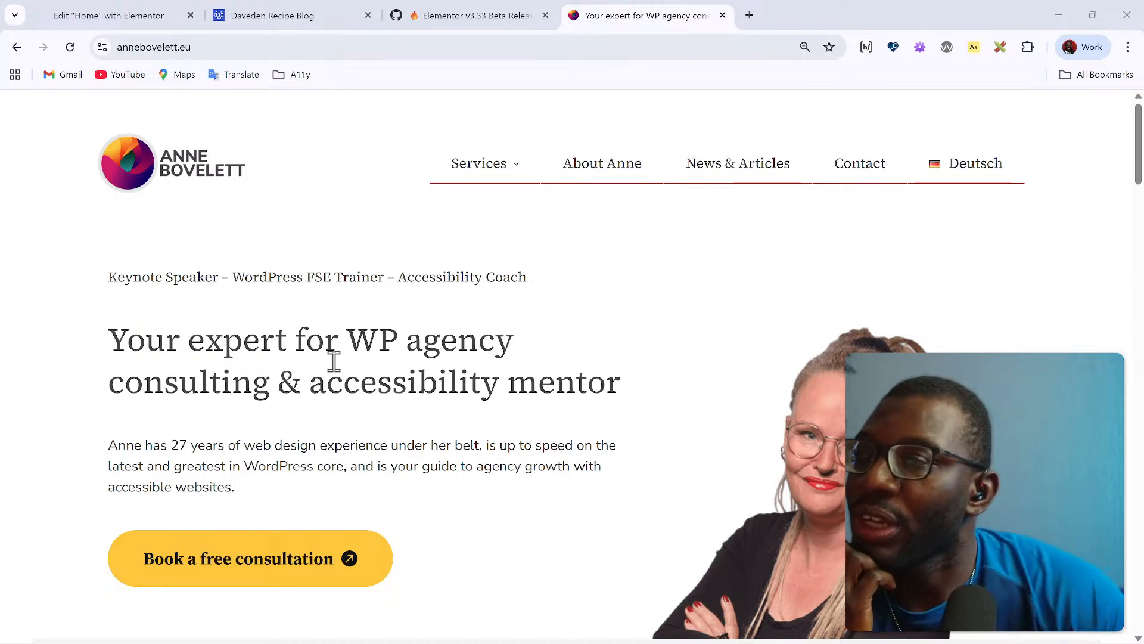
{"action": "scroll", "coordinate": [403, 320], "scroll_direction": "down", "scroll_amount": 1}
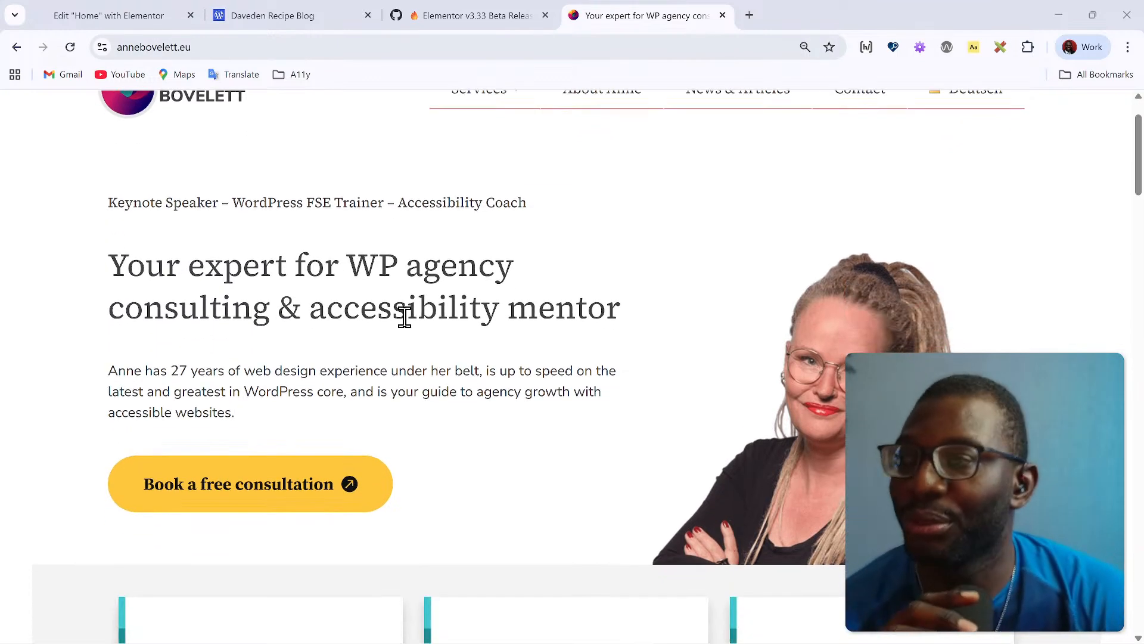
Step: Examine the reference page's heading hierarchy in an enlarged HeadingsMap outline
{"action": "left_click", "coordinate": [867, 47]}
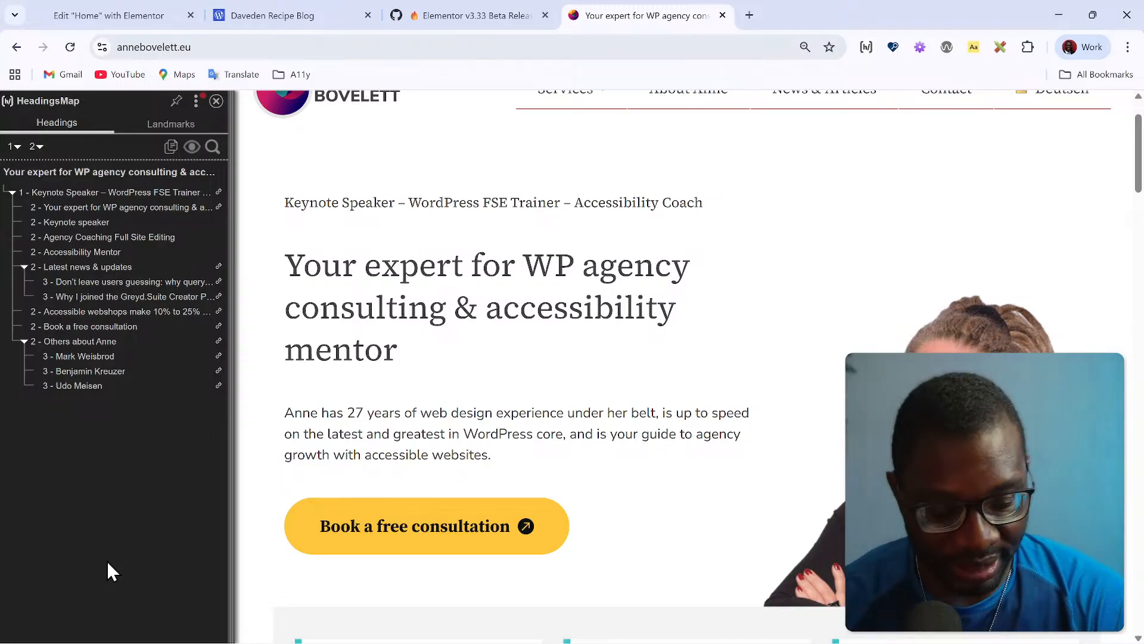
{"action": "key", "text": "ctrl+plus"}
{"action": "key", "text": "ctrl+plus"}
{"action": "key", "text": "ctrl+plus"}
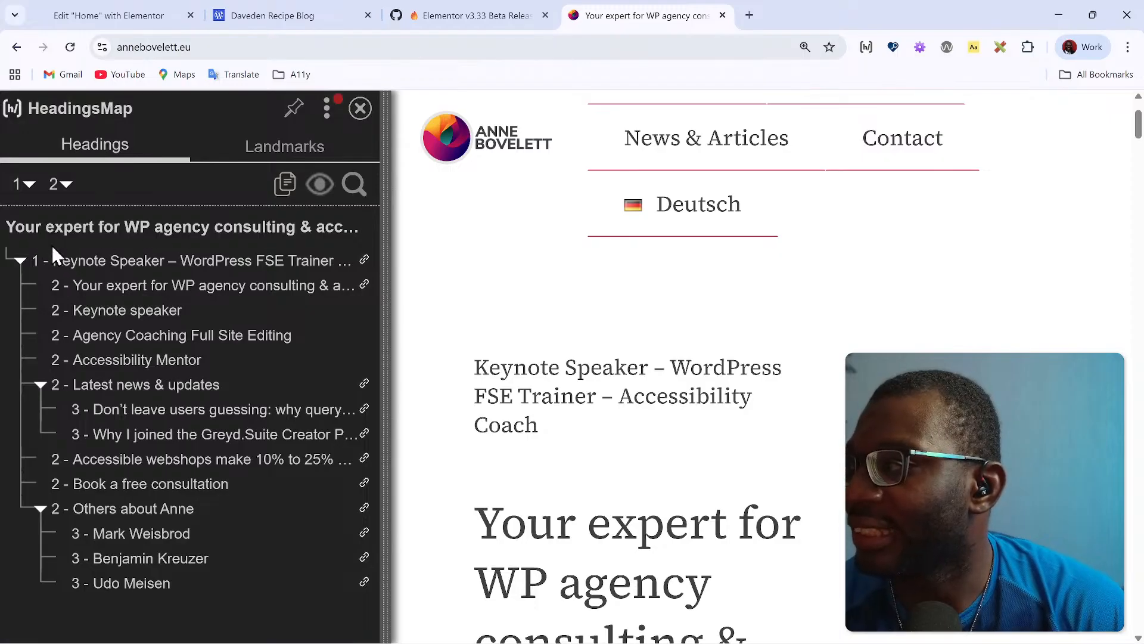
{"action": "scroll", "coordinate": [713, 292], "scroll_direction": "up", "scroll_amount": 2}
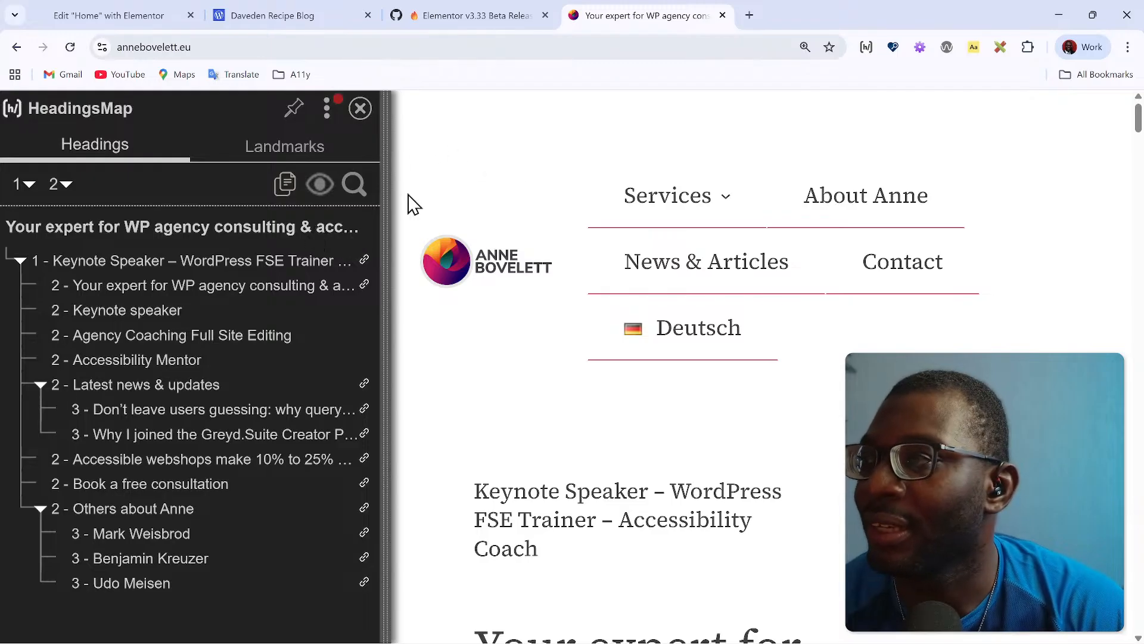
Step: Open the reference page's source and find its title tag by searching for "title"
{"action": "right_click", "coordinate": [533, 119]}
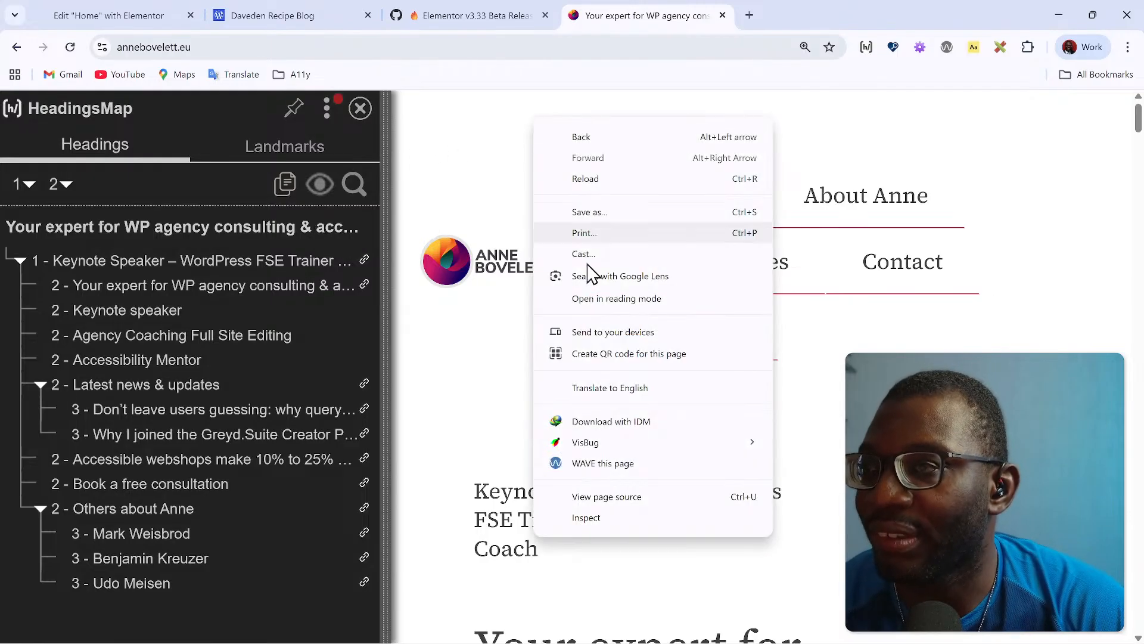
{"action": "left_click", "coordinate": [648, 505]}
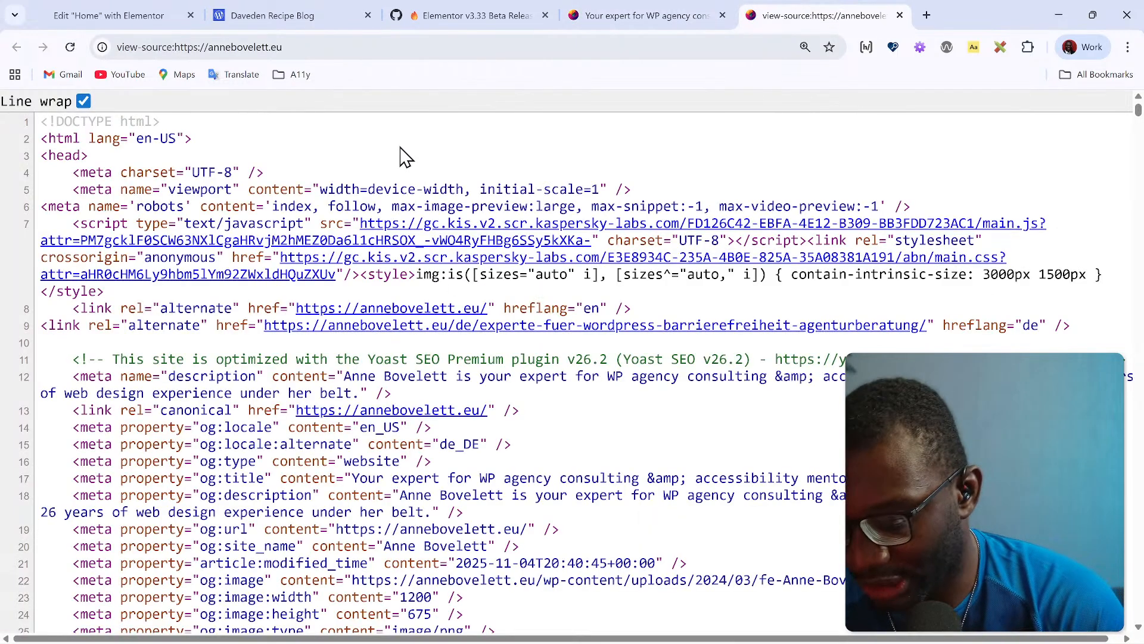
{"action": "key", "text": "ctrl+f"}
{"action": "type", "text": "title"}
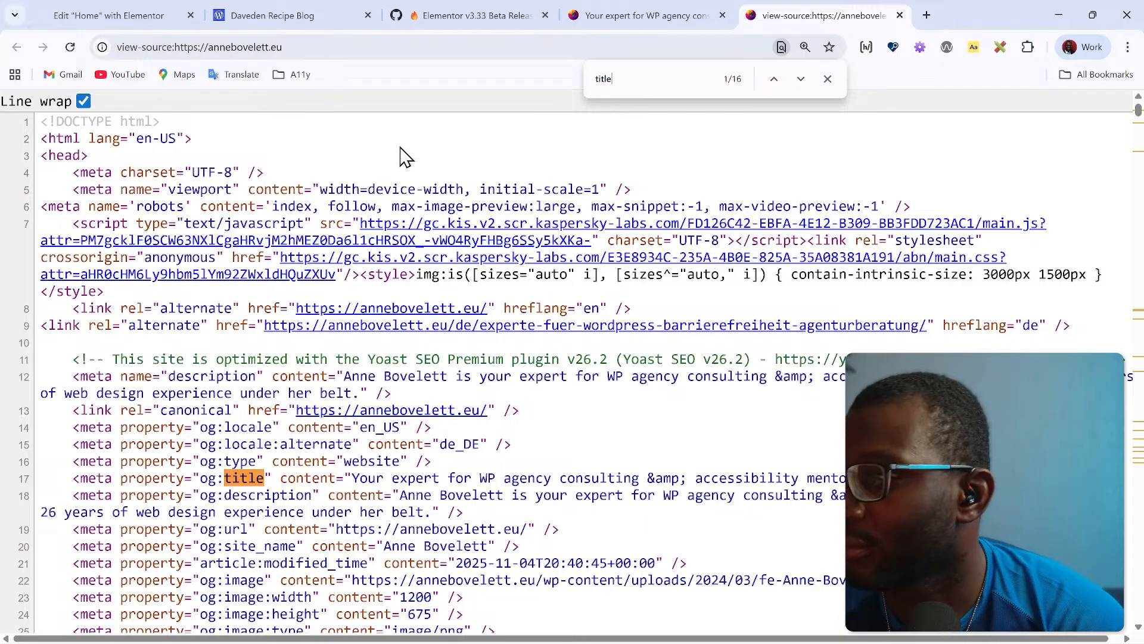
{"action": "key", "text": "Return"}
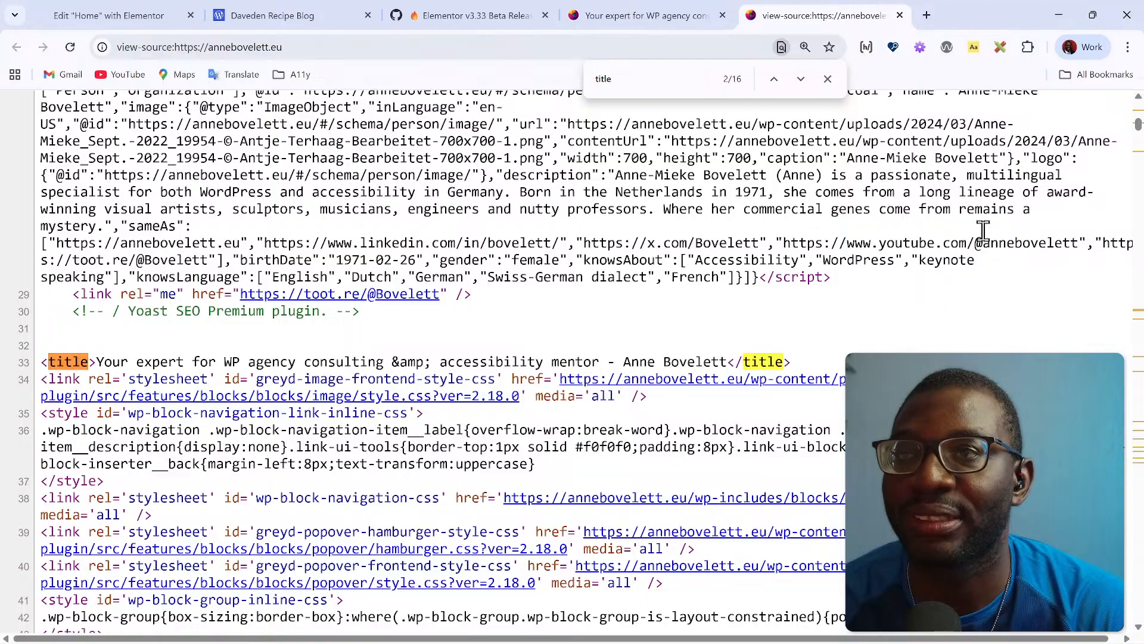
{"action": "left_click", "coordinate": [828, 79]}
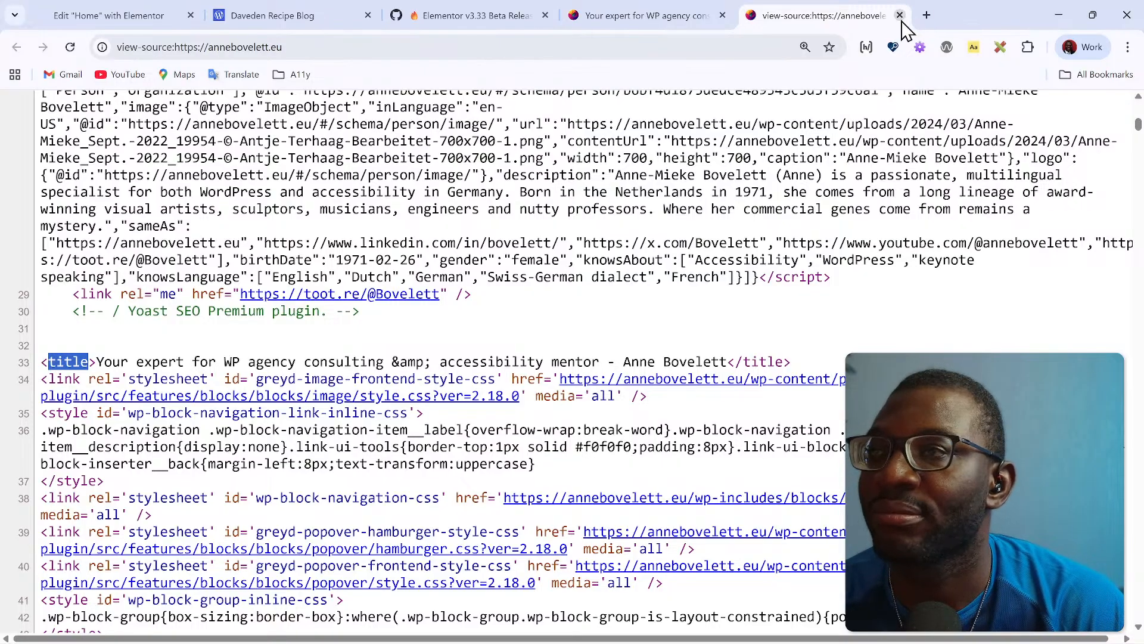
Step: Return to the reference page and compare its hero headings and intro text with the HeadingsMap outline
{"action": "left_click", "coordinate": [664, 17]}
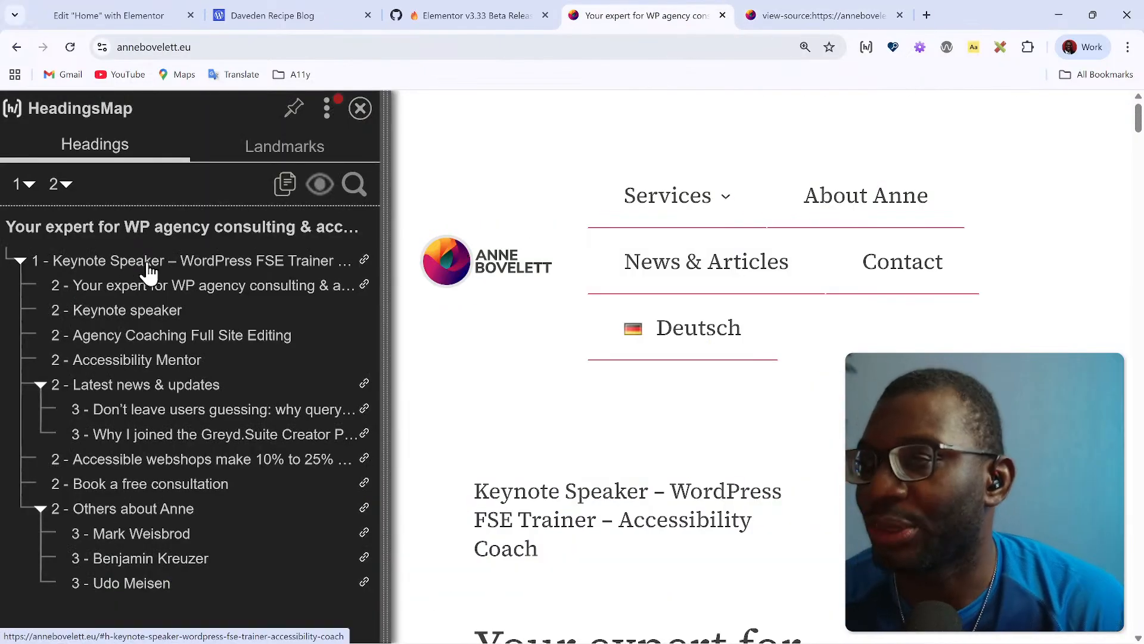
{"action": "scroll", "coordinate": [654, 335], "scroll_direction": "down", "scroll_amount": 3}
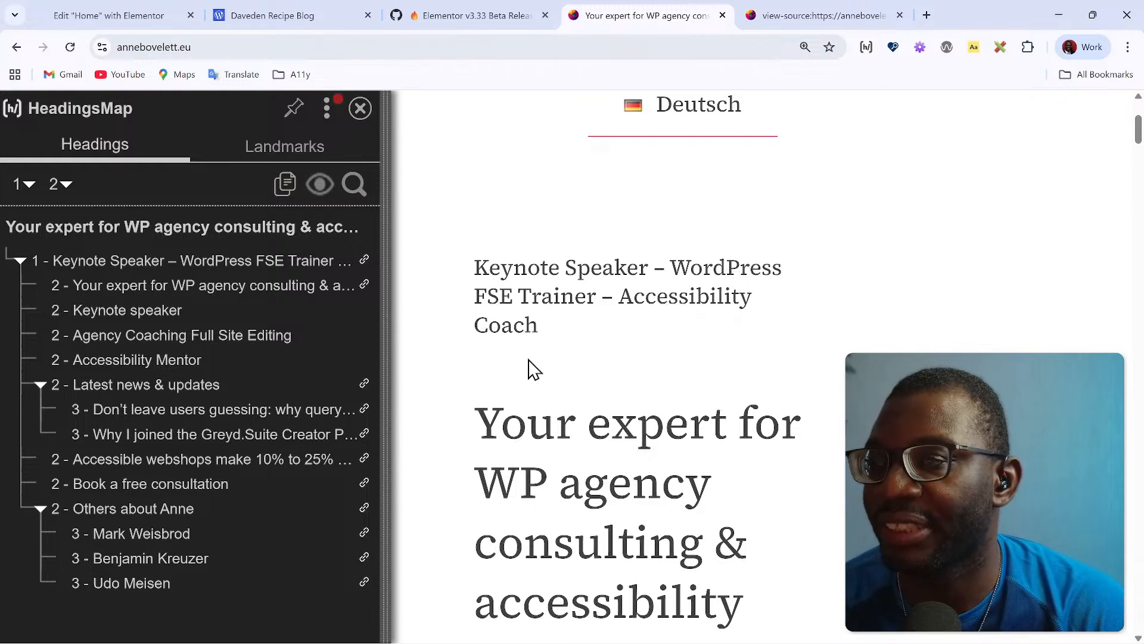
{"action": "scroll", "coordinate": [589, 297], "scroll_direction": "down", "scroll_amount": 5}
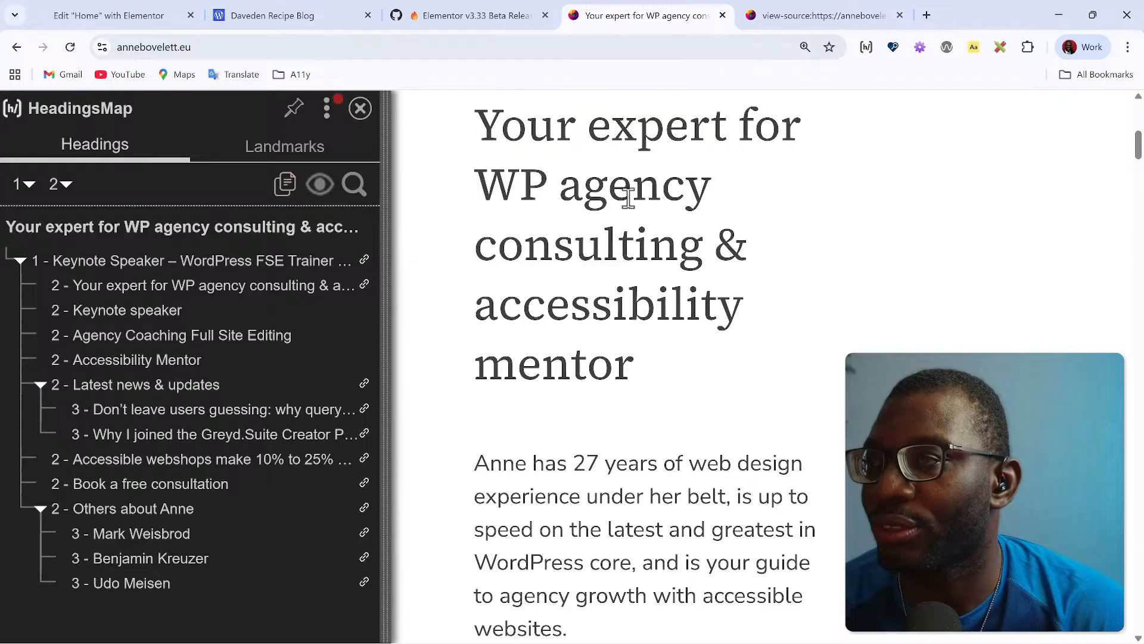
{"action": "scroll", "coordinate": [575, 373], "scroll_direction": "down", "scroll_amount": 2}
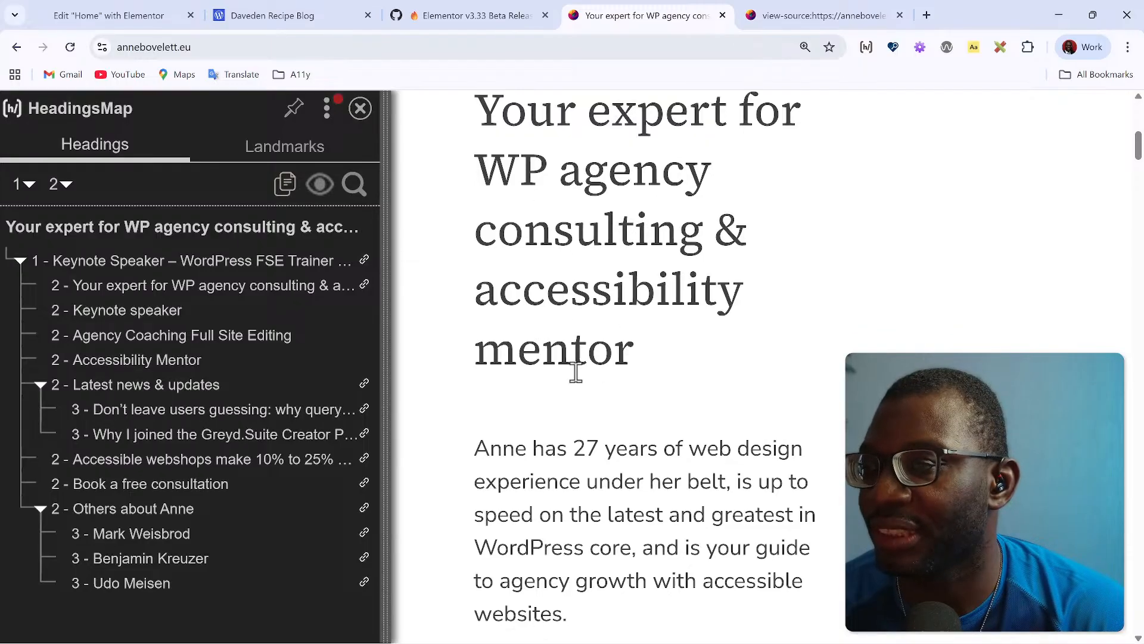
{"action": "scroll", "coordinate": [576, 376], "scroll_direction": "down", "scroll_amount": 2}
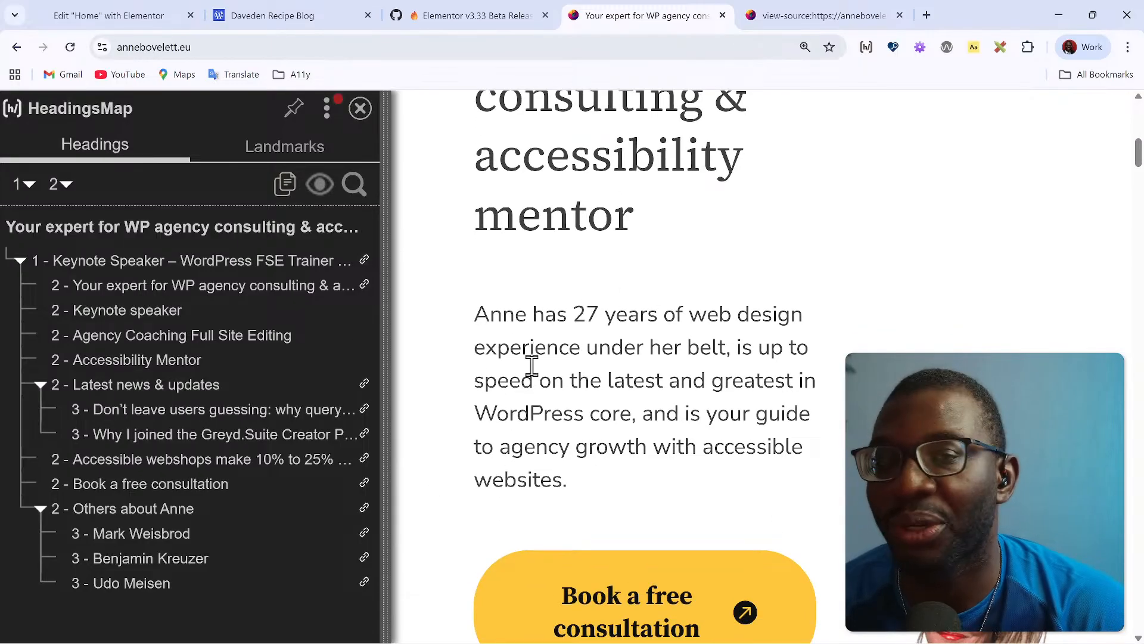
{"action": "scroll", "coordinate": [663, 435], "scroll_direction": "up", "scroll_amount": 2}
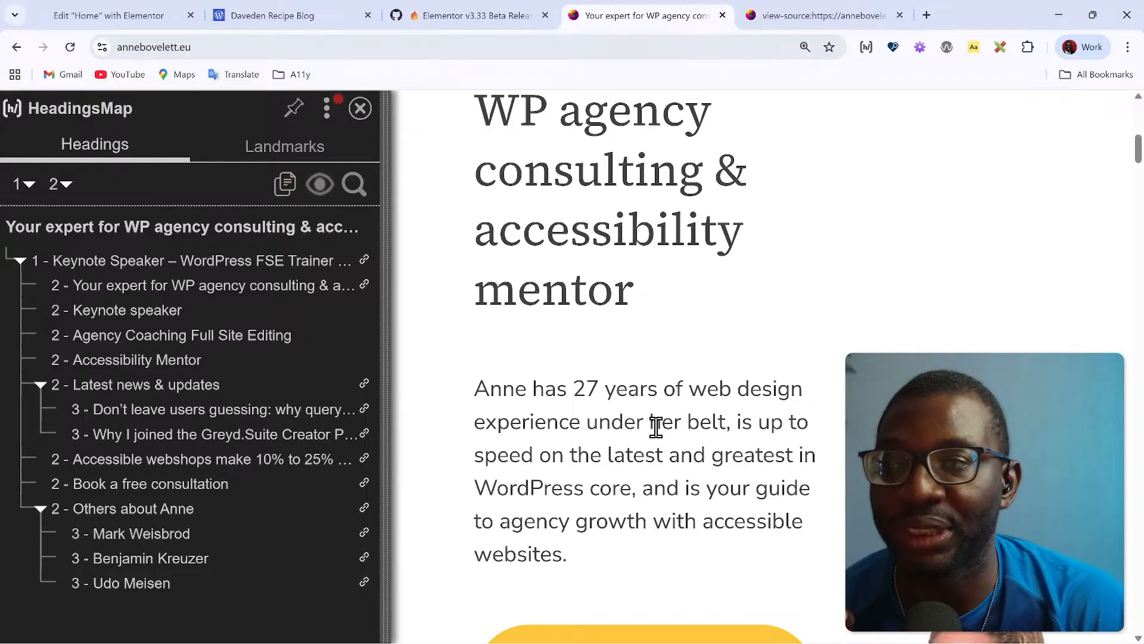
{"action": "scroll", "coordinate": [658, 427], "scroll_direction": "up", "scroll_amount": 2}
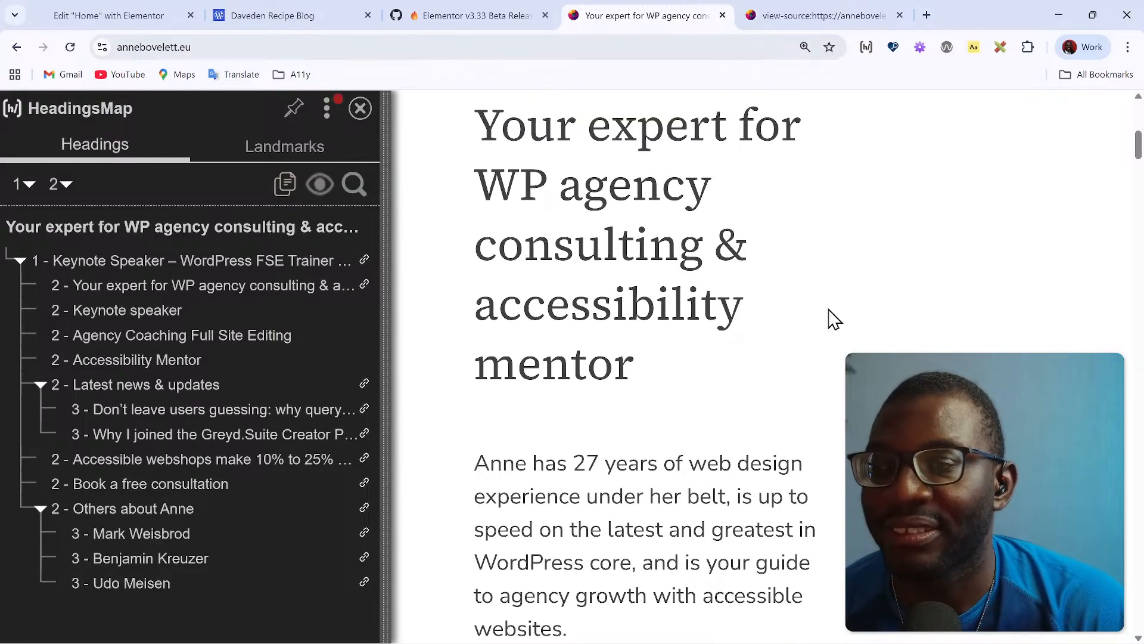
Step: Examine the reference page's hero headings, intro text and consultation button down to the service cards
{"action": "scroll", "coordinate": [510, 213], "scroll_direction": "down", "scroll_amount": 8}
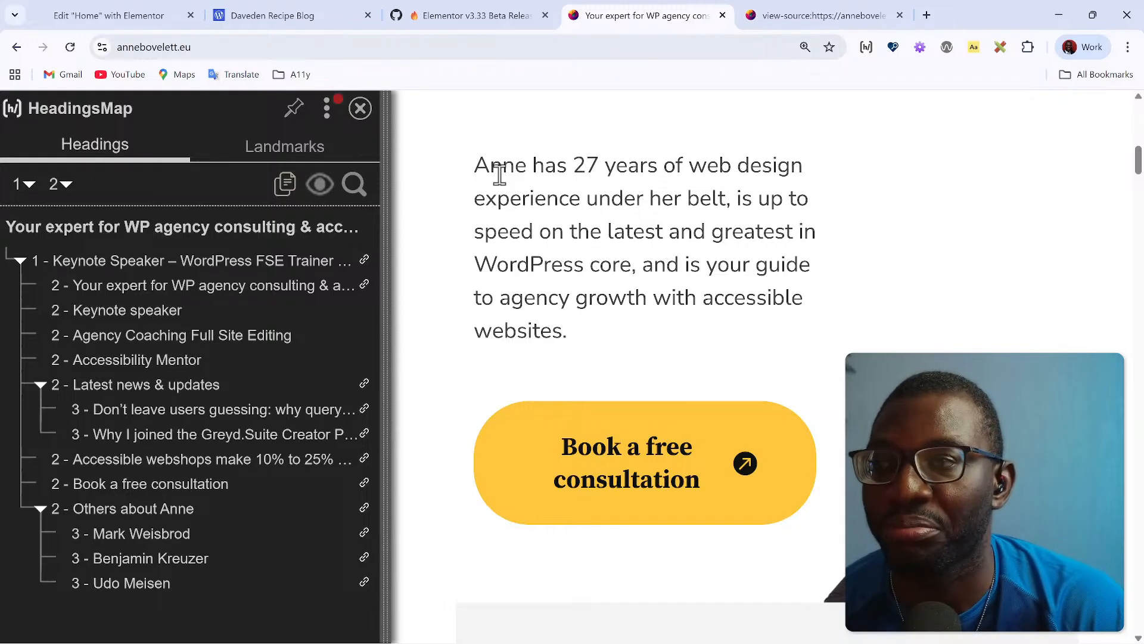
{"action": "scroll", "coordinate": [656, 259], "scroll_direction": "up", "scroll_amount": 7}
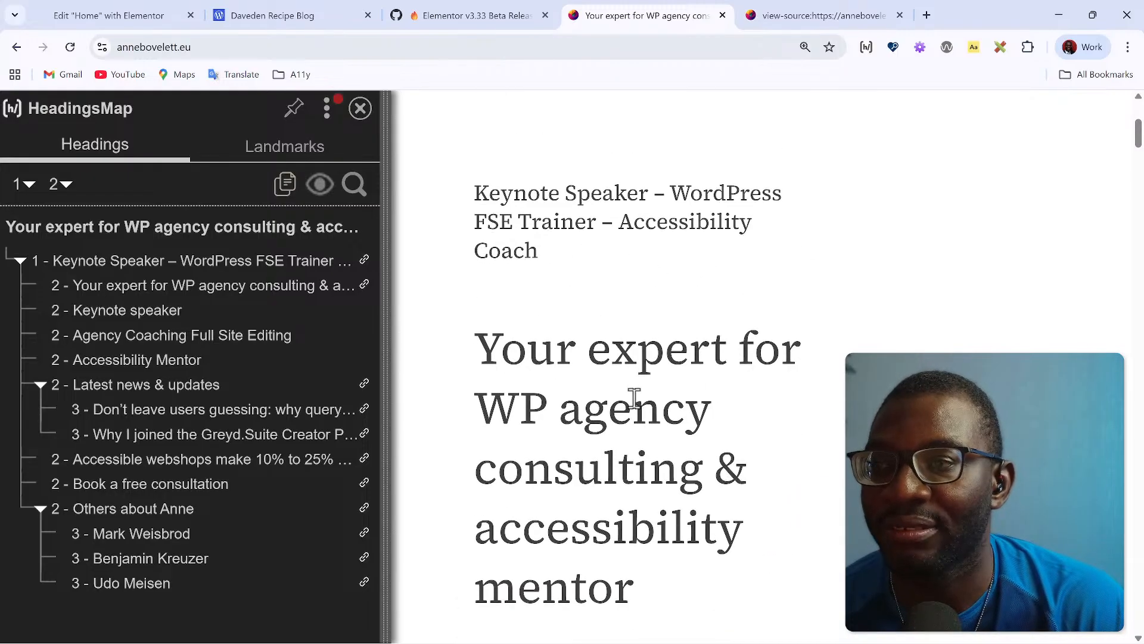
{"action": "scroll", "coordinate": [635, 399], "scroll_direction": "down", "scroll_amount": 2}
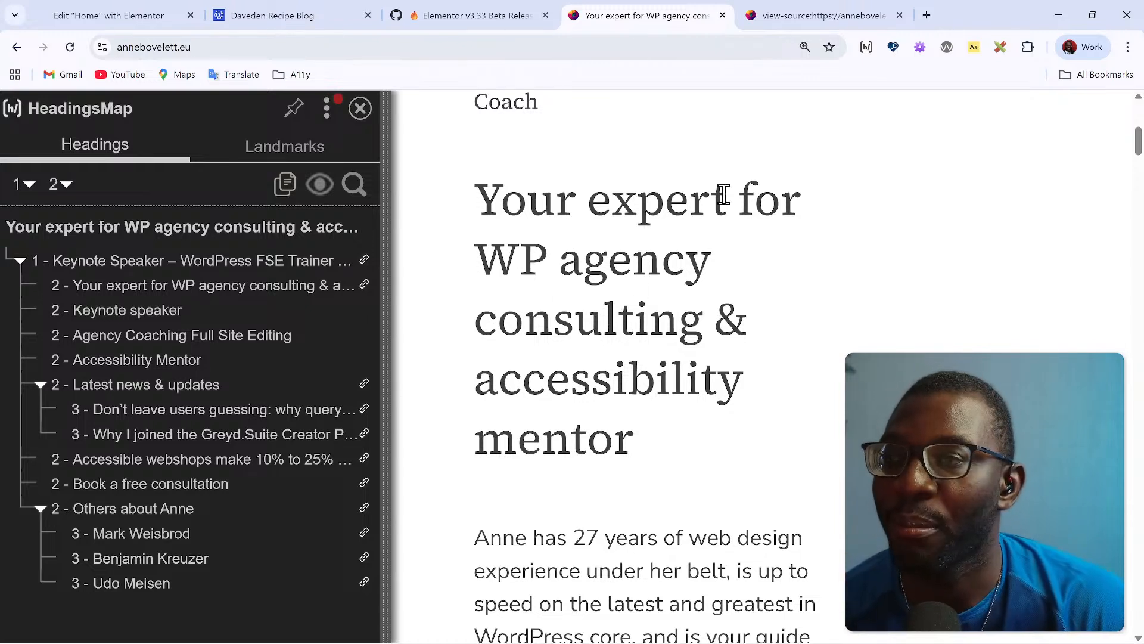
{"action": "scroll", "coordinate": [583, 230], "scroll_direction": "down", "scroll_amount": 7}
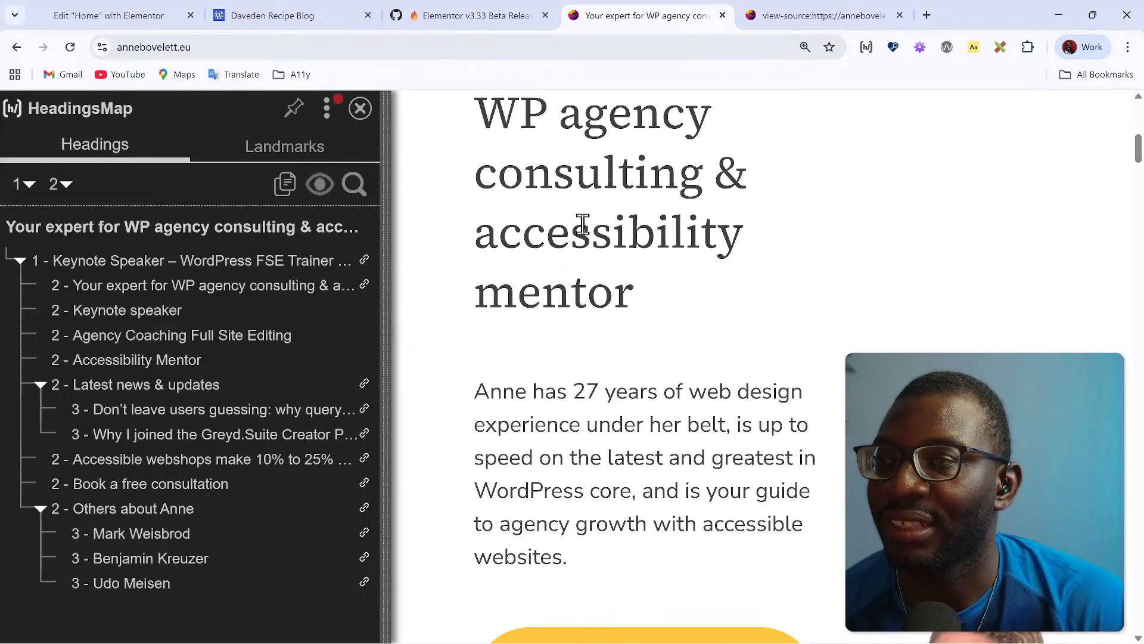
{"action": "scroll", "coordinate": [549, 184], "scroll_direction": "up", "scroll_amount": 2}
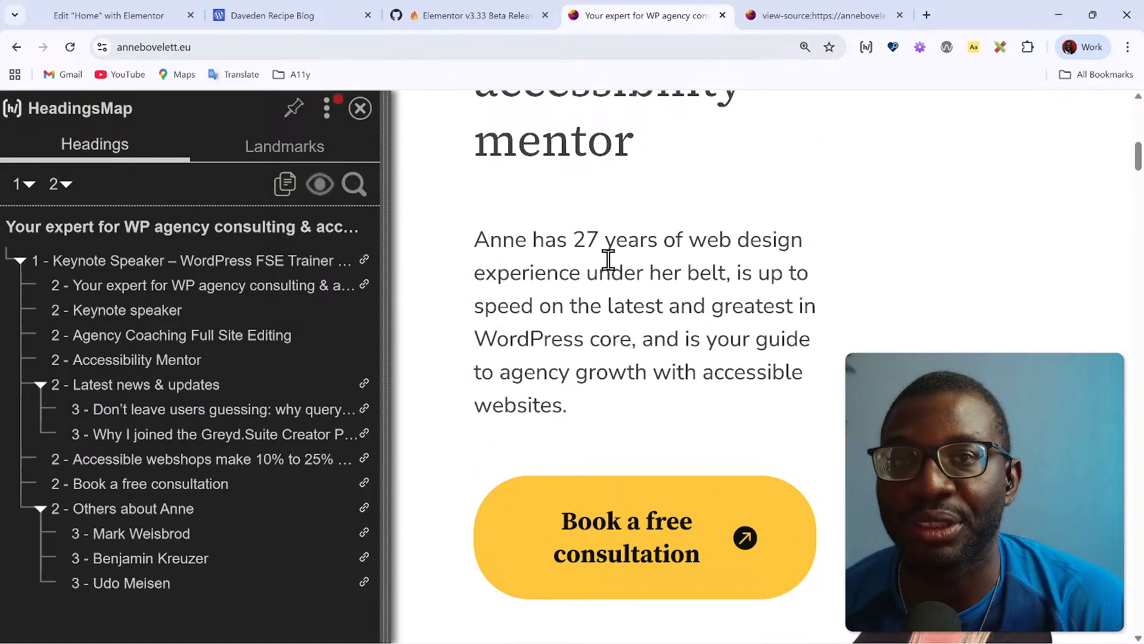
{"action": "scroll", "coordinate": [602, 310], "scroll_direction": "up", "scroll_amount": 3}
{"action": "scroll", "coordinate": [620, 335], "scroll_direction": "down", "scroll_amount": 2}
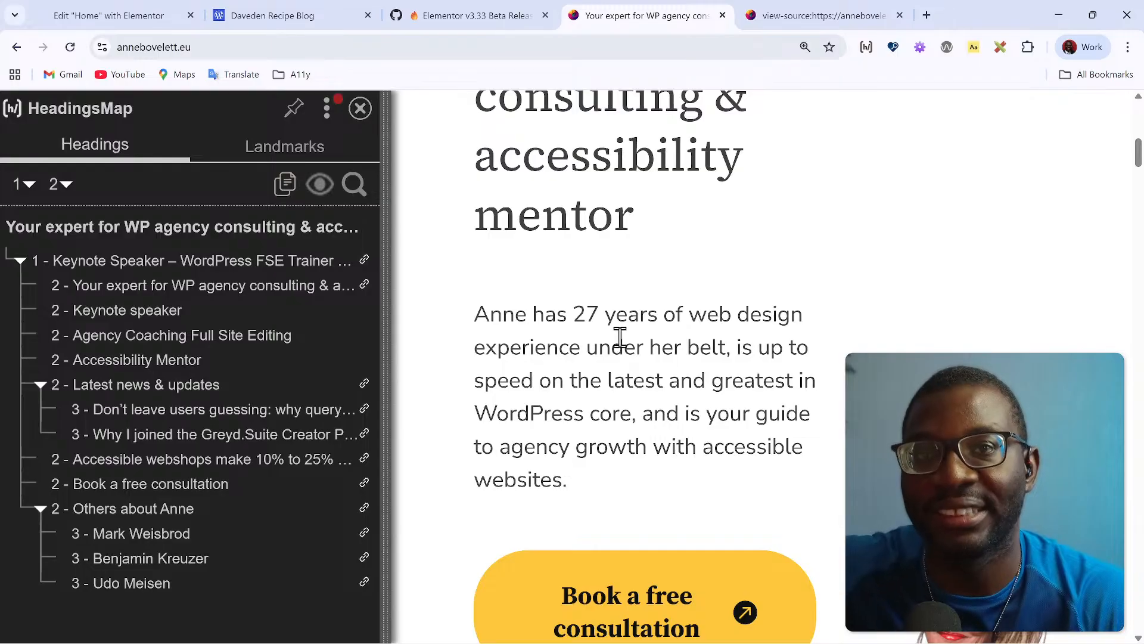
{"action": "scroll", "coordinate": [620, 336], "scroll_direction": "up", "scroll_amount": 2}
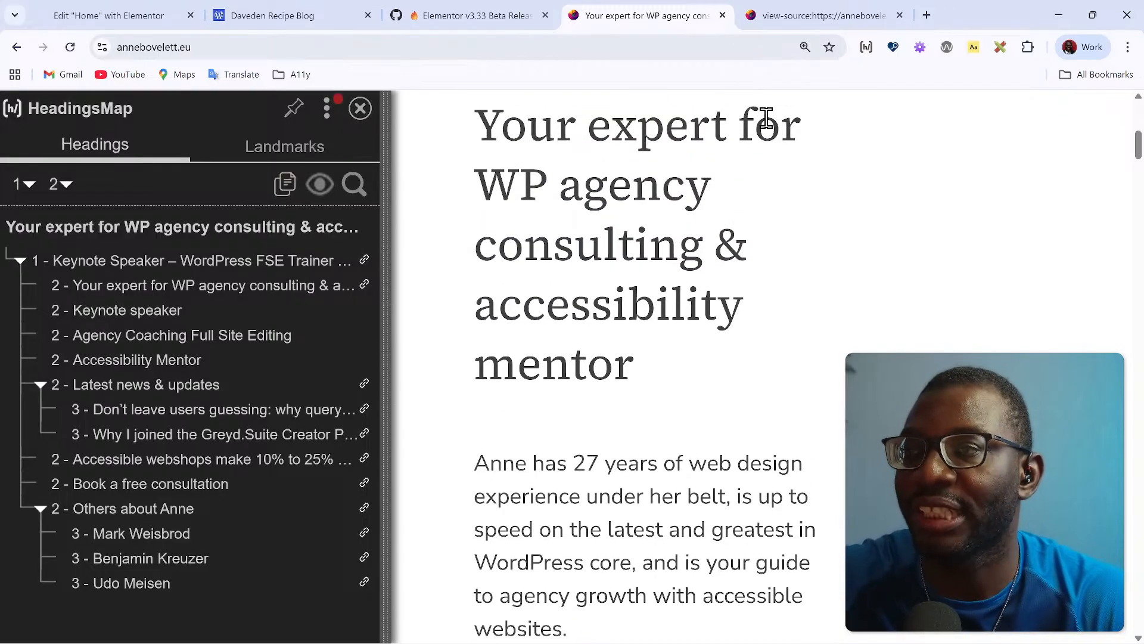
{"action": "scroll", "coordinate": [607, 226], "scroll_direction": "down", "scroll_amount": 5}
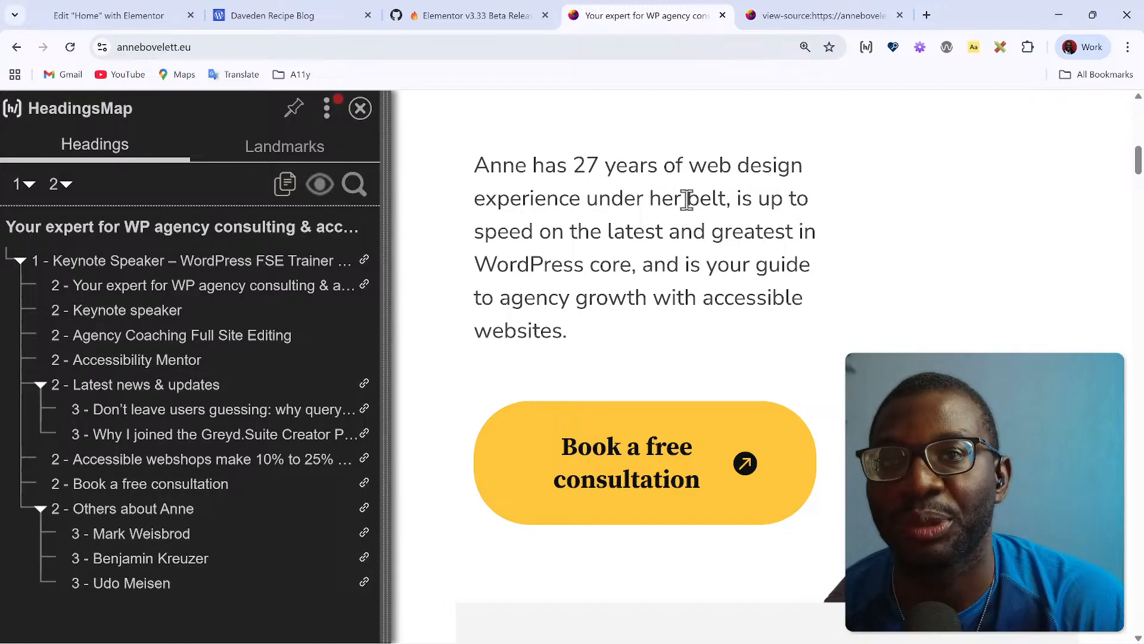
{"action": "scroll", "coordinate": [682, 197], "scroll_direction": "down", "scroll_amount": 3}
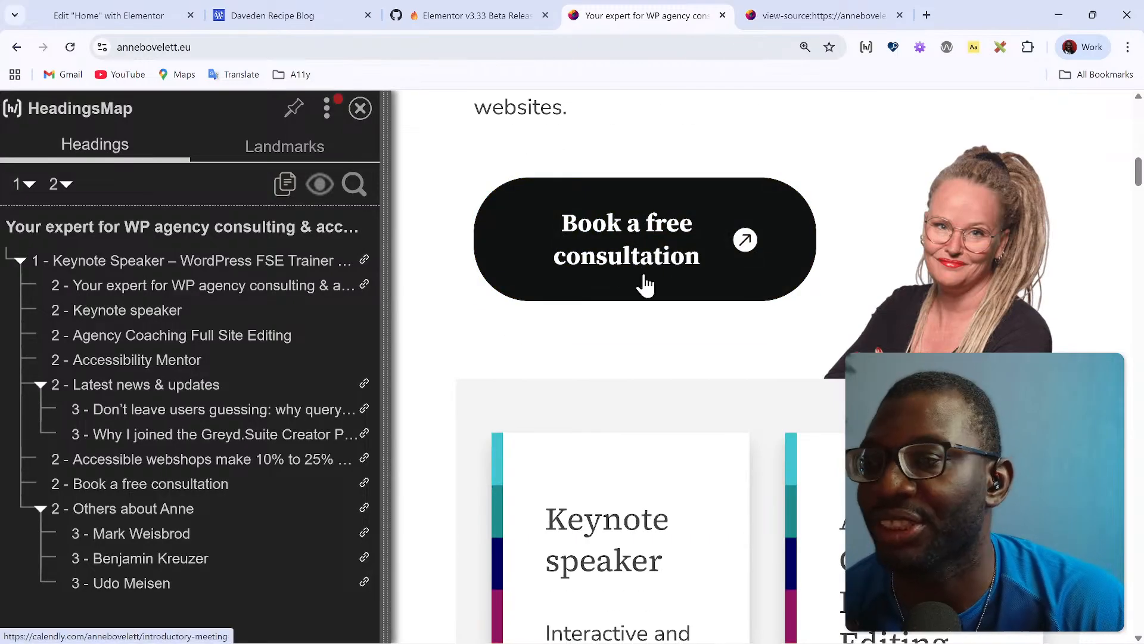
{"action": "scroll", "coordinate": [644, 284], "scroll_direction": "down", "scroll_amount": 2}
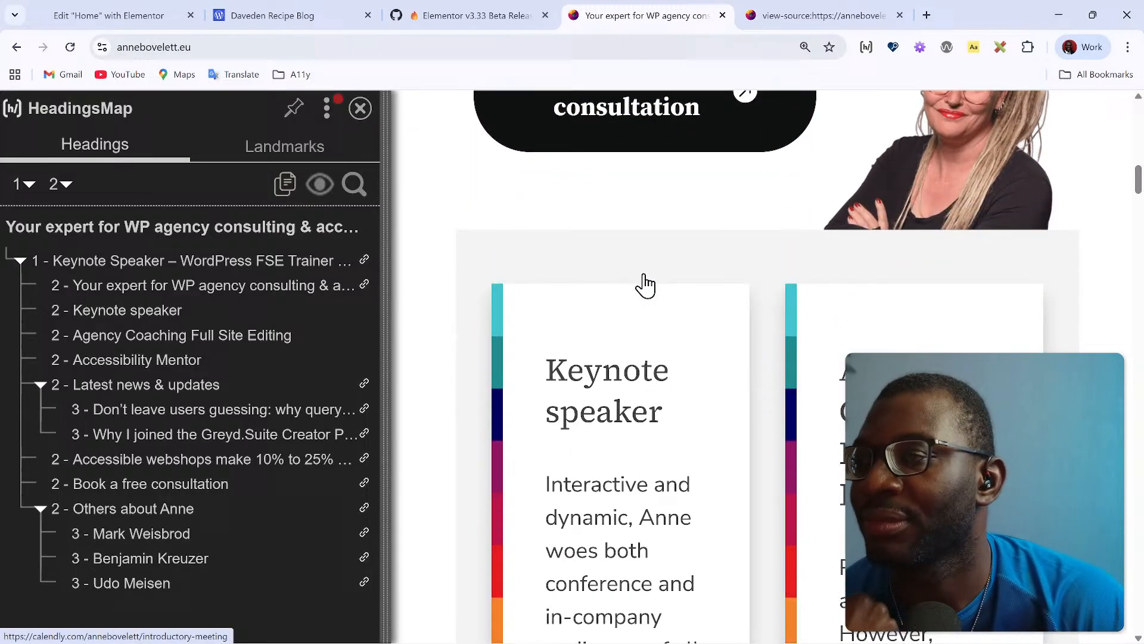
Step: Locate the Keynote speaker, Accessibility Mentor and Agency Coaching Full Site Editing headings on the page from the HeadingsMap outline
{"action": "left_click", "coordinate": [163, 317]}
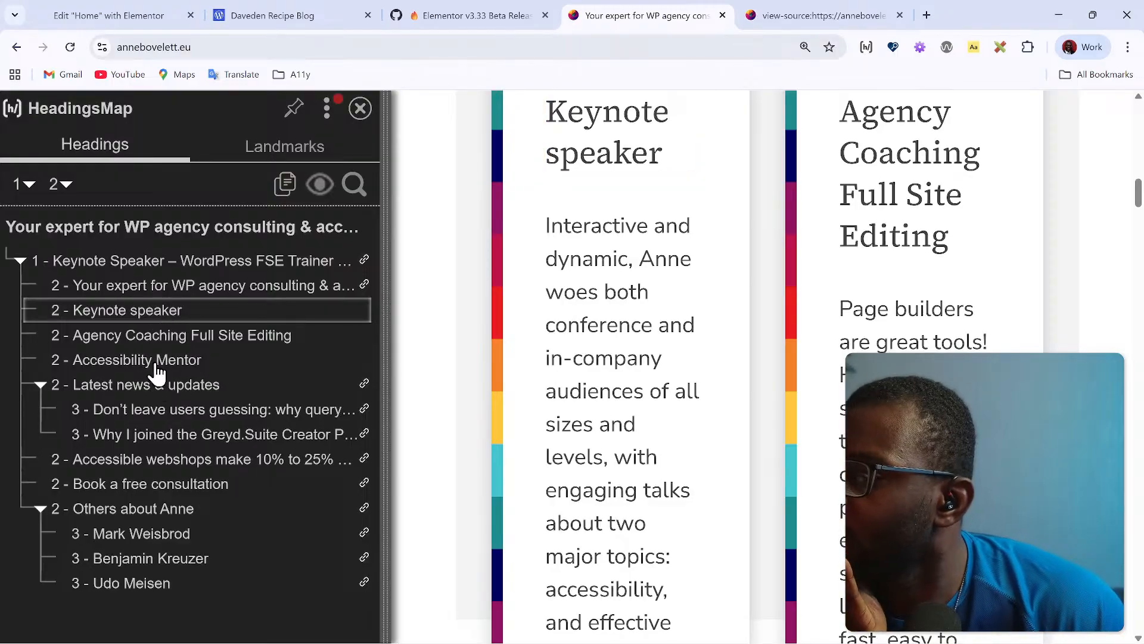
{"action": "left_click", "coordinate": [158, 361]}
{"action": "left_click", "coordinate": [167, 336]}
{"action": "left_click", "coordinate": [168, 311]}
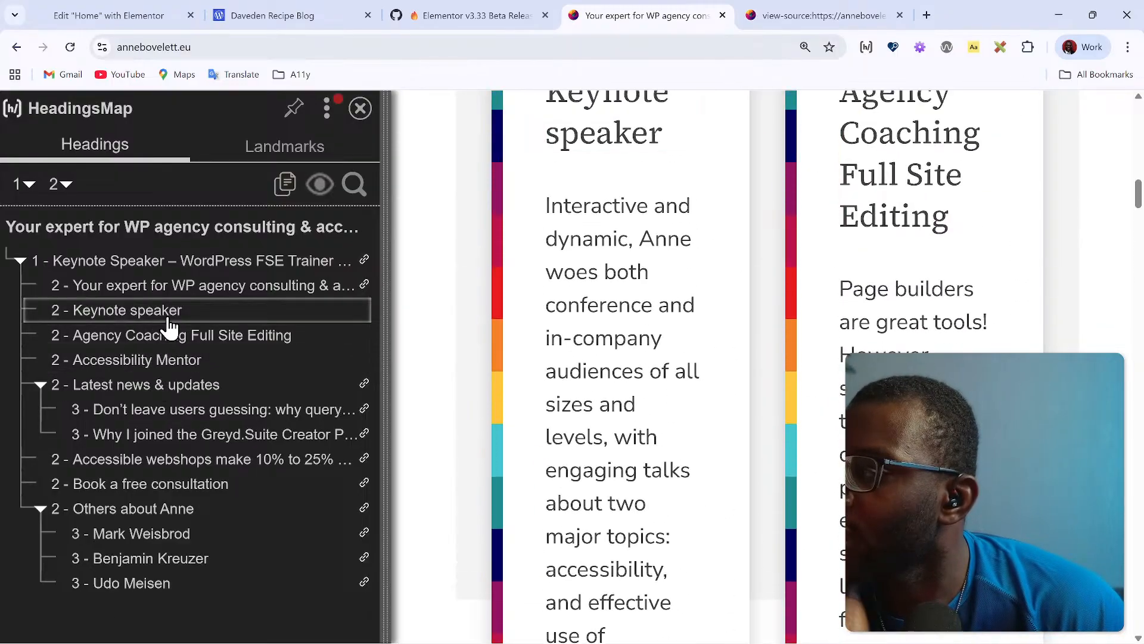
{"action": "scroll", "coordinate": [583, 365], "scroll_direction": "up", "scroll_amount": 10}
{"action": "scroll", "coordinate": [583, 365], "scroll_direction": "up", "scroll_amount": 6}
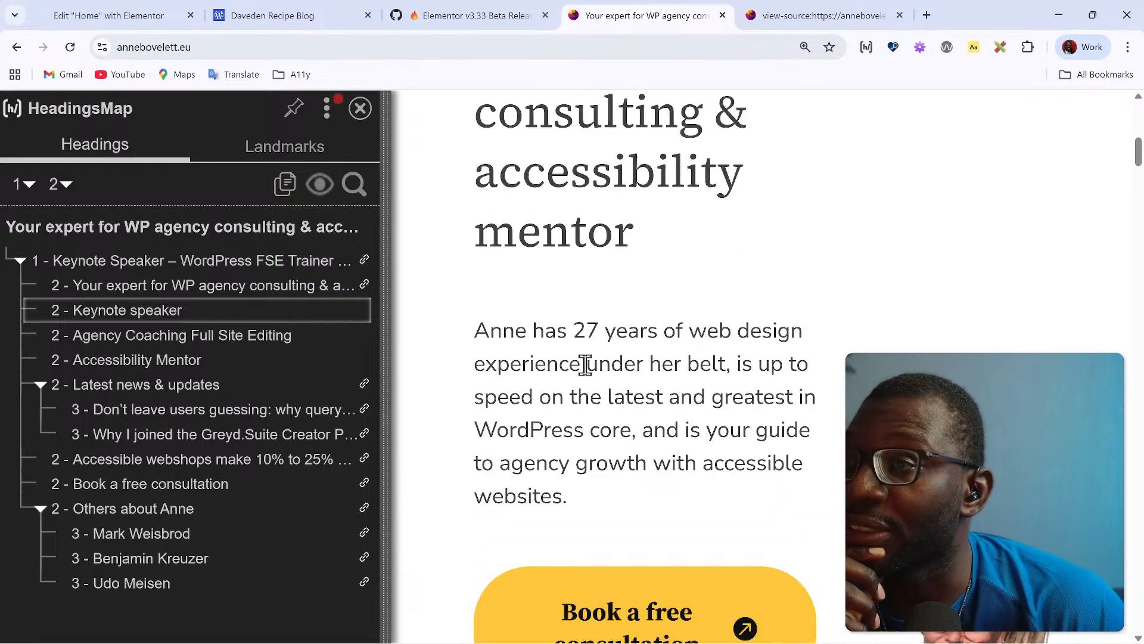
Step: Compare the service card headings with the hero's small heading and main heading on the reference page
{"action": "scroll", "coordinate": [584, 370], "scroll_direction": "down", "scroll_amount": 10}
{"action": "scroll", "coordinate": [587, 380], "scroll_direction": "down", "scroll_amount": 5}
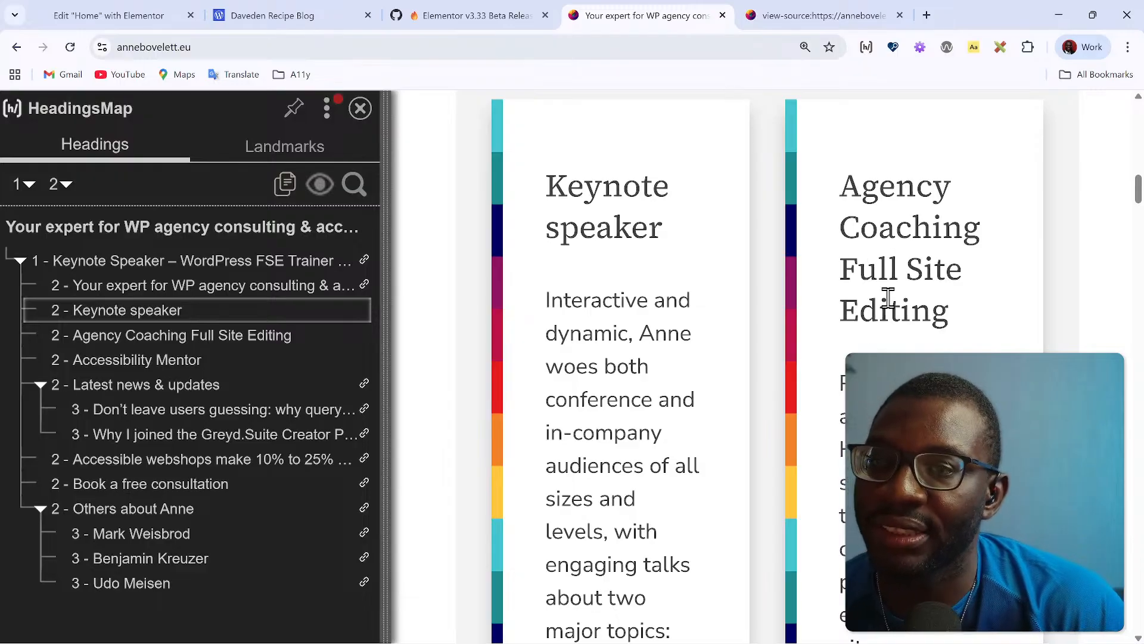
{"action": "scroll", "coordinate": [885, 321], "scroll_direction": "down", "scroll_amount": 3}
{"action": "scroll", "coordinate": [879, 342], "scroll_direction": "down", "scroll_amount": 10}
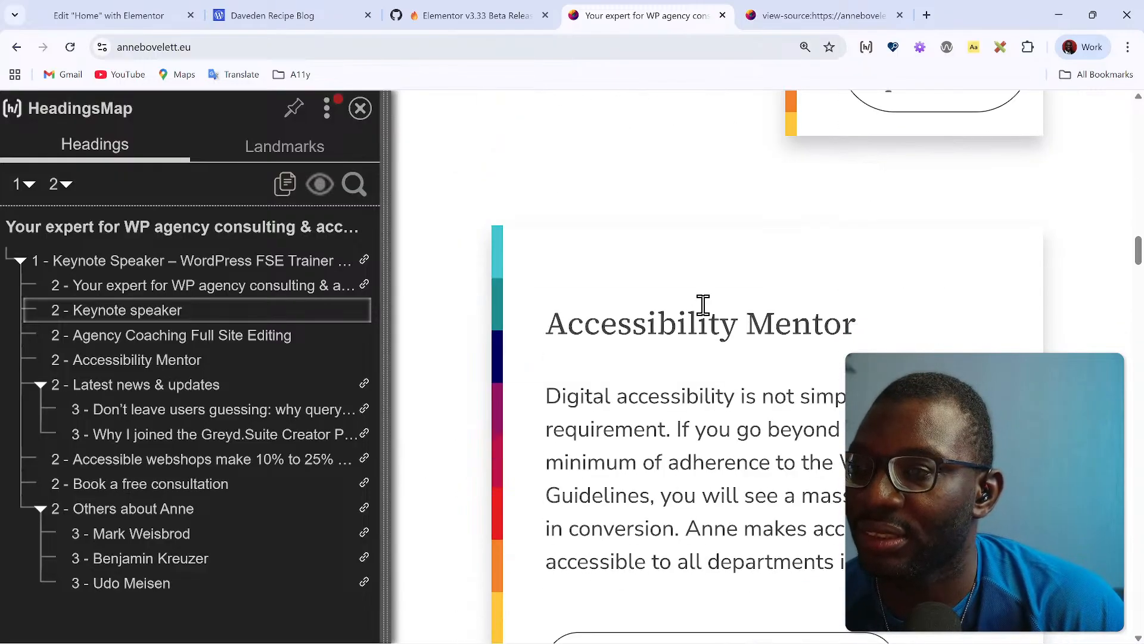
{"action": "scroll", "coordinate": [733, 334], "scroll_direction": "up", "scroll_amount": 15}
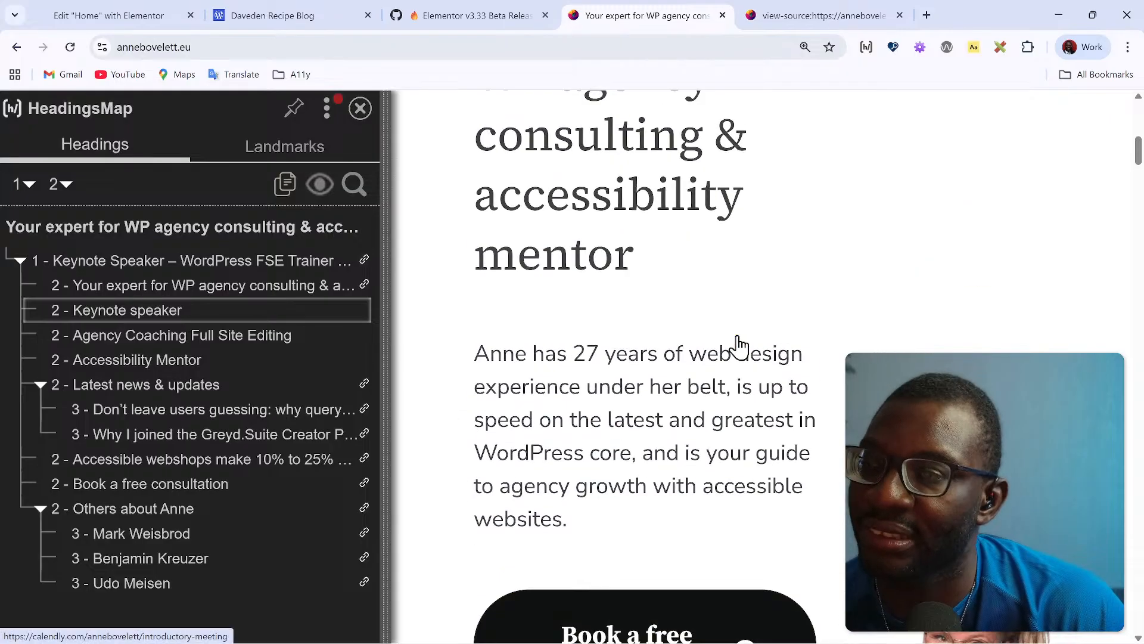
{"action": "scroll", "coordinate": [723, 242], "scroll_direction": "up", "scroll_amount": 3}
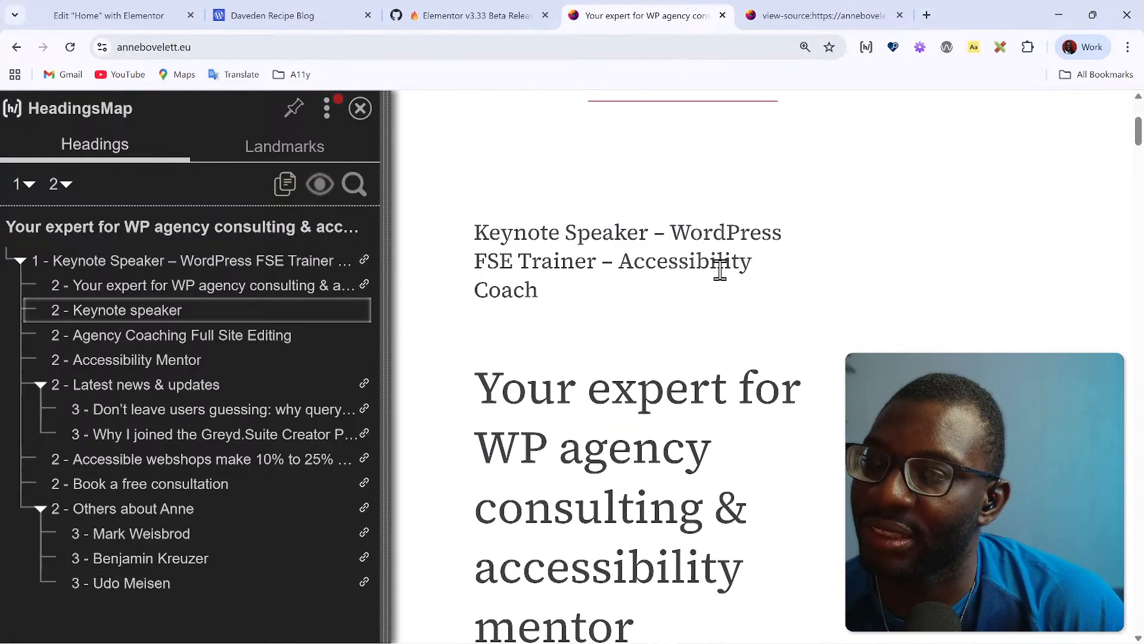
{"action": "scroll", "coordinate": [725, 391], "scroll_direction": "down", "scroll_amount": 3}
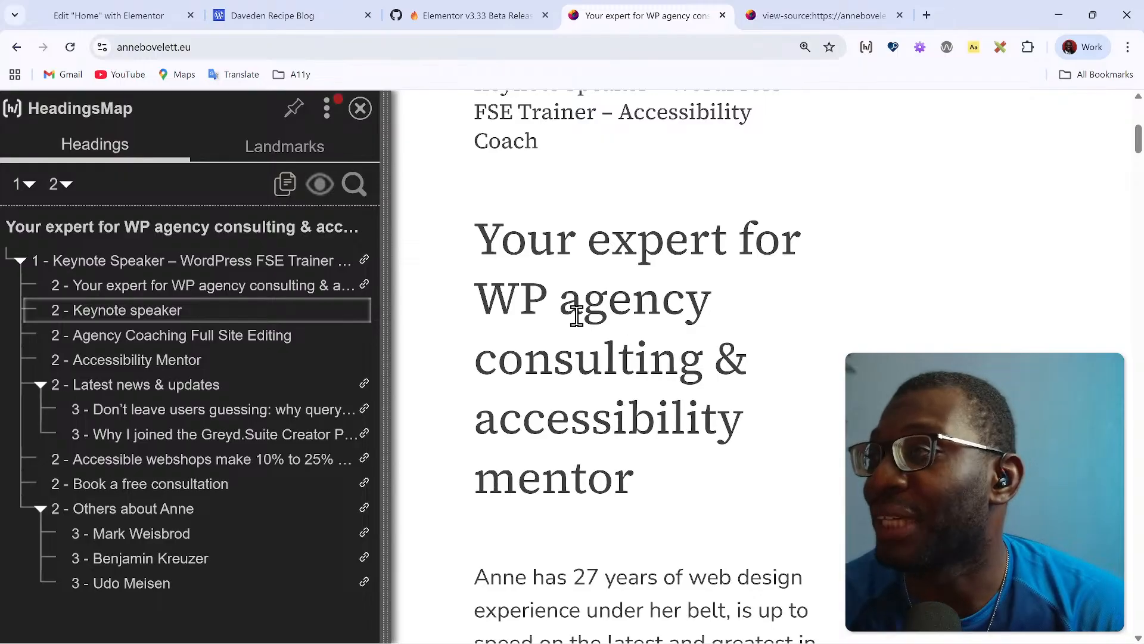
{"action": "scroll", "coordinate": [697, 354], "scroll_direction": "down", "scroll_amount": 10}
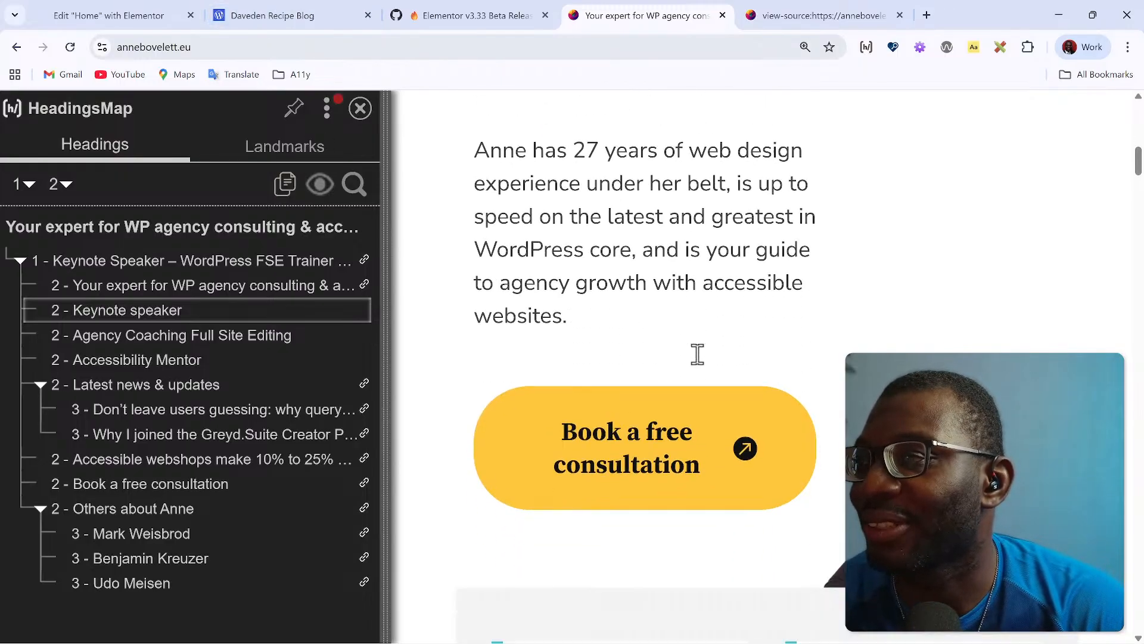
{"action": "scroll", "coordinate": [697, 353], "scroll_direction": "down", "scroll_amount": 5}
{"action": "scroll", "coordinate": [696, 353], "scroll_direction": "up", "scroll_amount": 5}
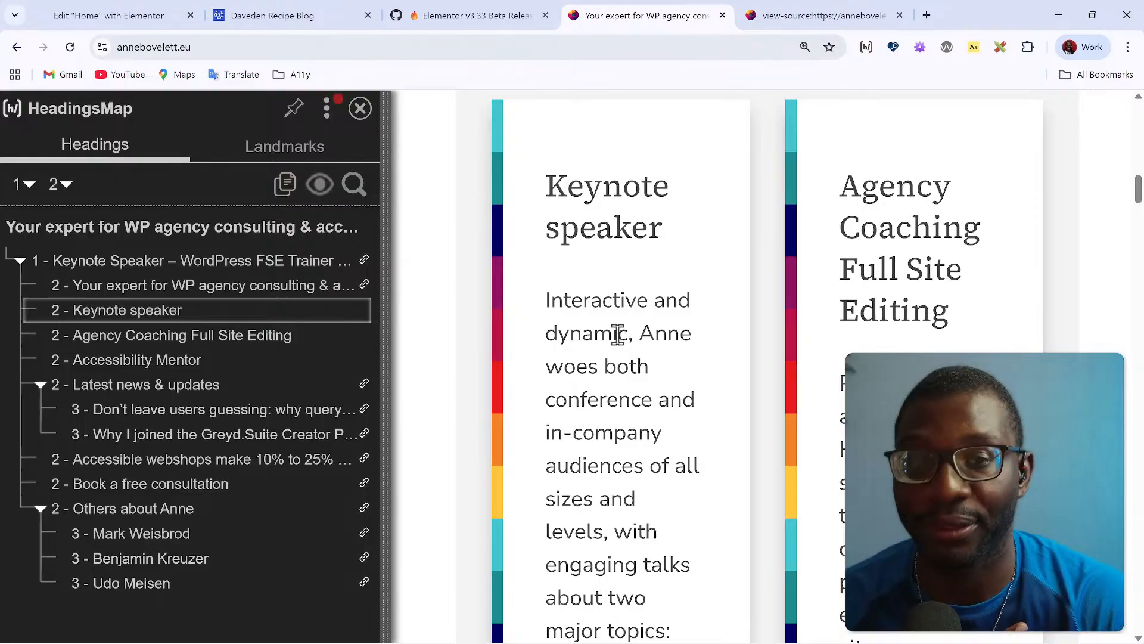
{"action": "scroll", "coordinate": [492, 206], "scroll_direction": "down", "scroll_amount": 2}
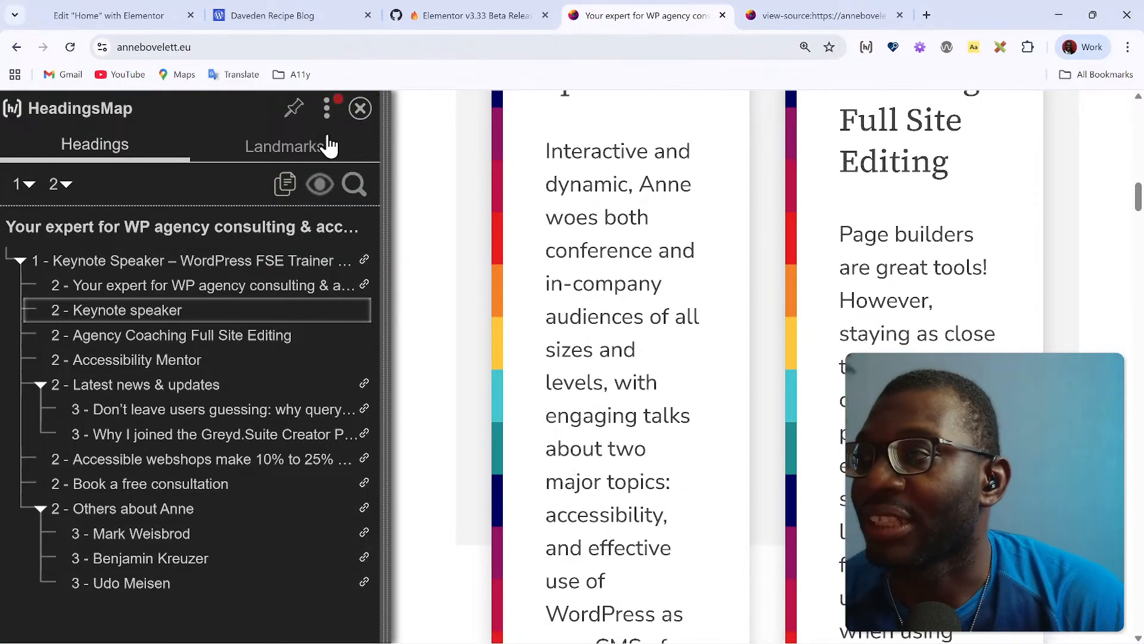
Step: Close the HeadingsMap outline and reset the reference page's zoom to 100%, returning to the hero
{"action": "left_click", "coordinate": [360, 108]}
{"action": "scroll", "coordinate": [613, 248], "scroll_direction": "up", "scroll_amount": 5}
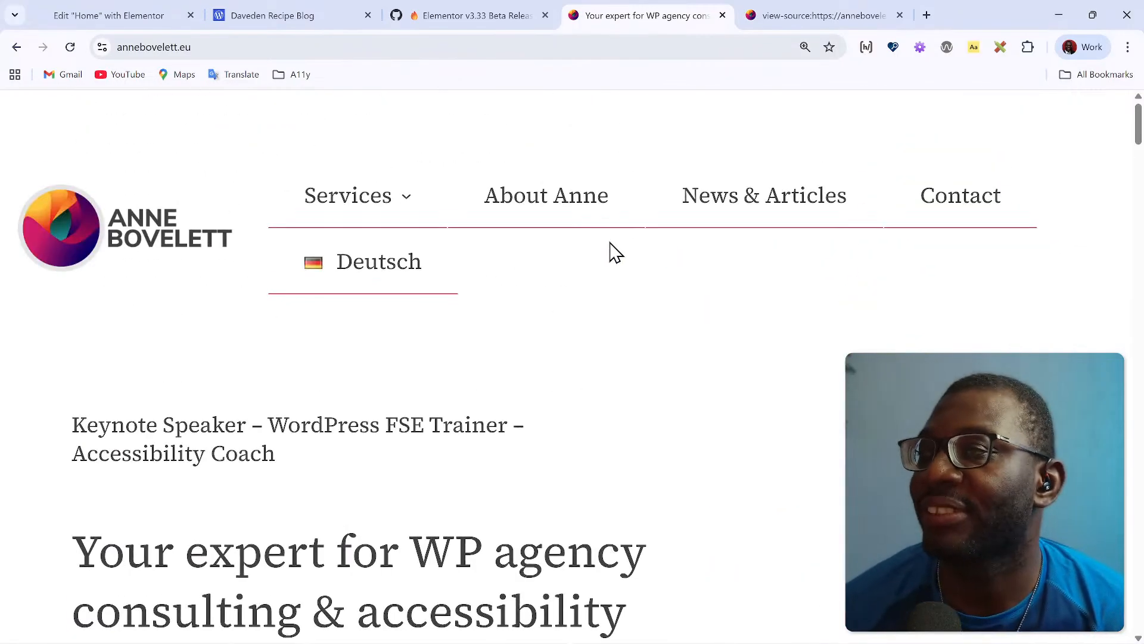
{"action": "scroll", "coordinate": [613, 247], "scroll_direction": "down", "scroll_amount": 5}
{"action": "scroll", "coordinate": [639, 298], "scroll_direction": "up", "scroll_amount": 4}
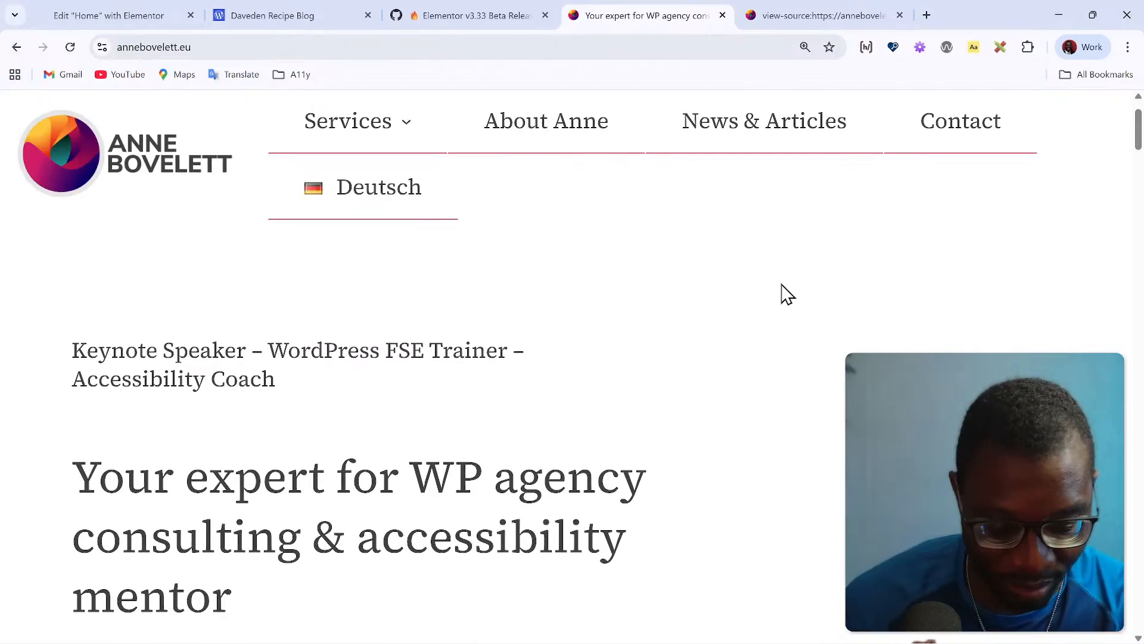
{"action": "key", "text": "ctrl+0"}
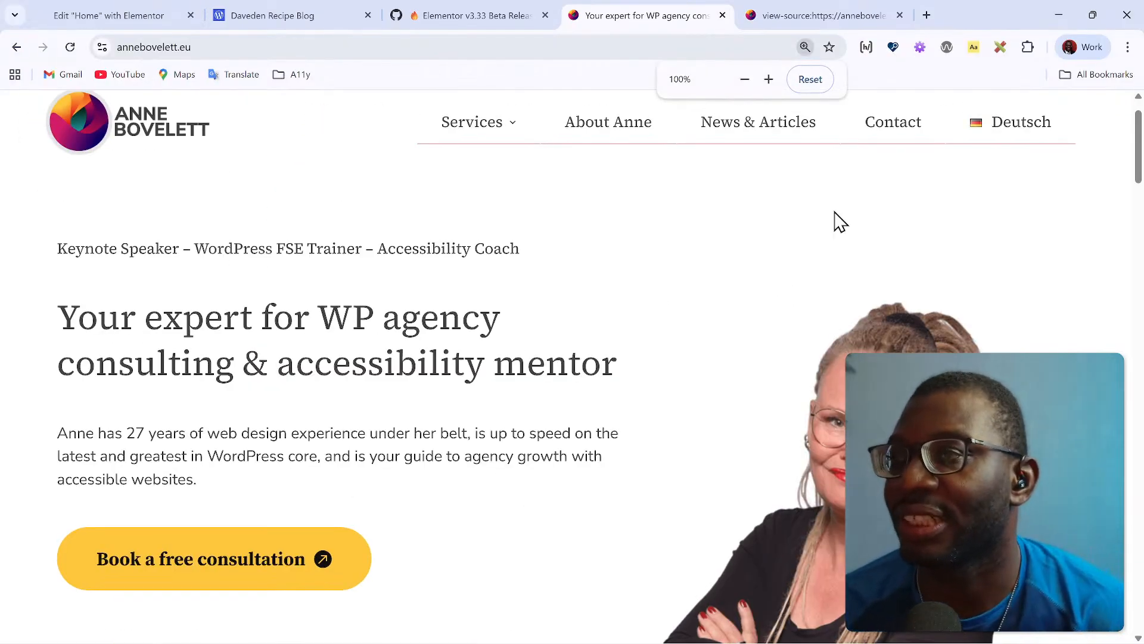
{"action": "scroll", "coordinate": [858, 226], "scroll_direction": "down", "scroll_amount": 5}
{"action": "scroll", "coordinate": [881, 229], "scroll_direction": "up", "scroll_amount": 4}
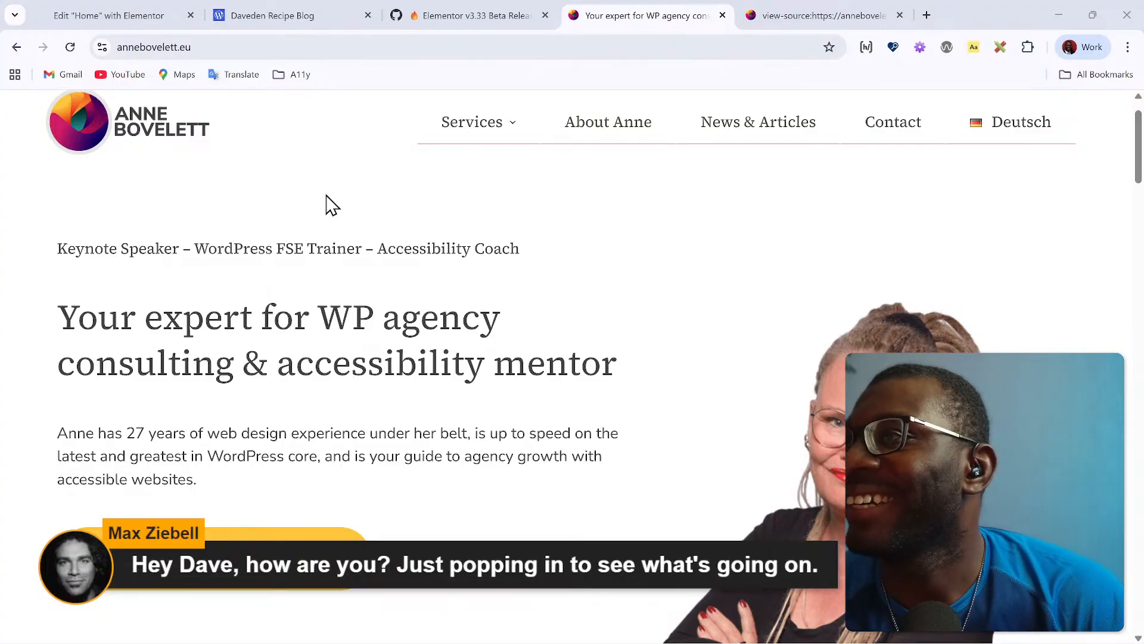
{"action": "scroll", "coordinate": [102, 266], "scroll_direction": "up", "scroll_amount": 1}
{"action": "scroll", "coordinate": [107, 263], "scroll_direction": "down", "scroll_amount": 1}
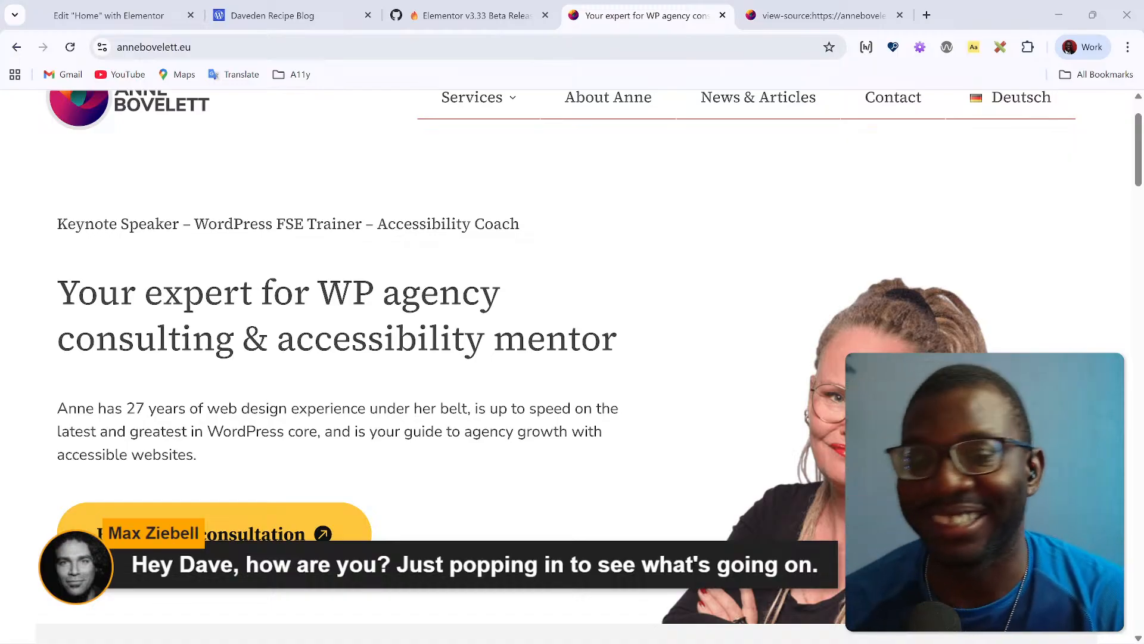
{"action": "scroll", "coordinate": [286, 429], "scroll_direction": "up", "scroll_amount": 2}
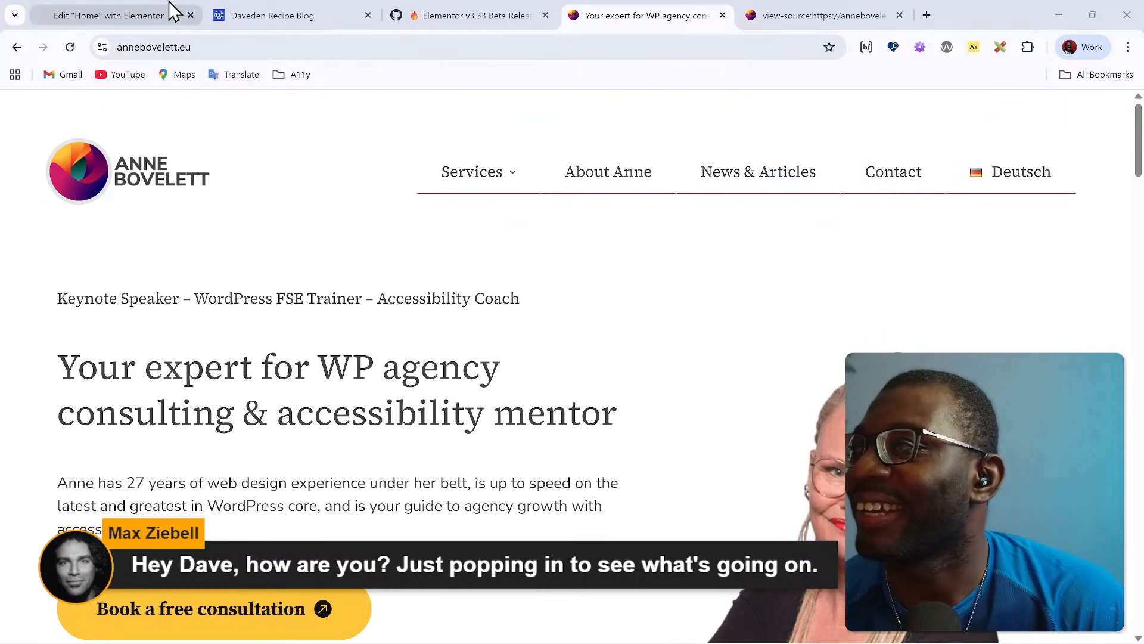
Step: Return to the Elementor editor, add a Heading to the hero's Content container and set its tag to H1
{"action": "left_click", "coordinate": [173, 10]}
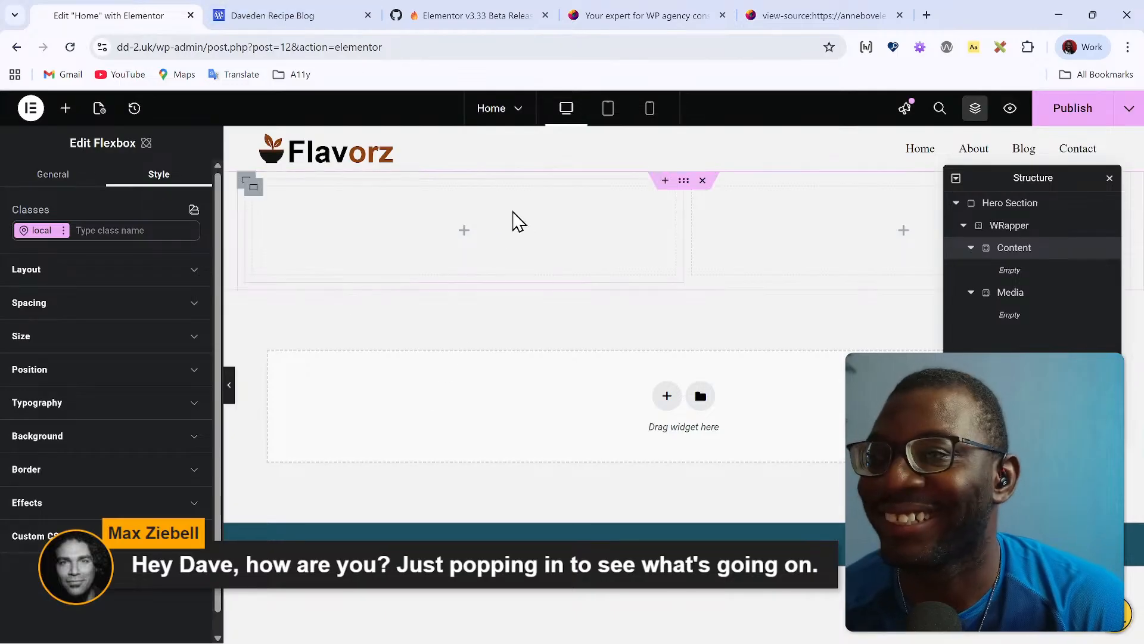
{"action": "left_click", "coordinate": [65, 110]}
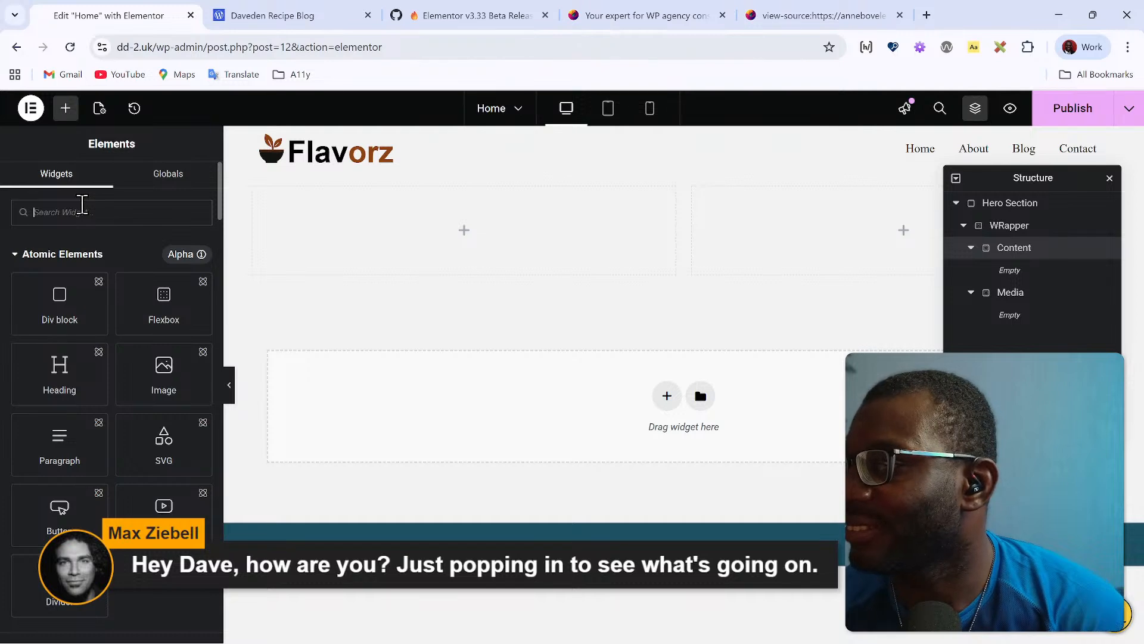
{"action": "left_click", "coordinate": [42, 387]}
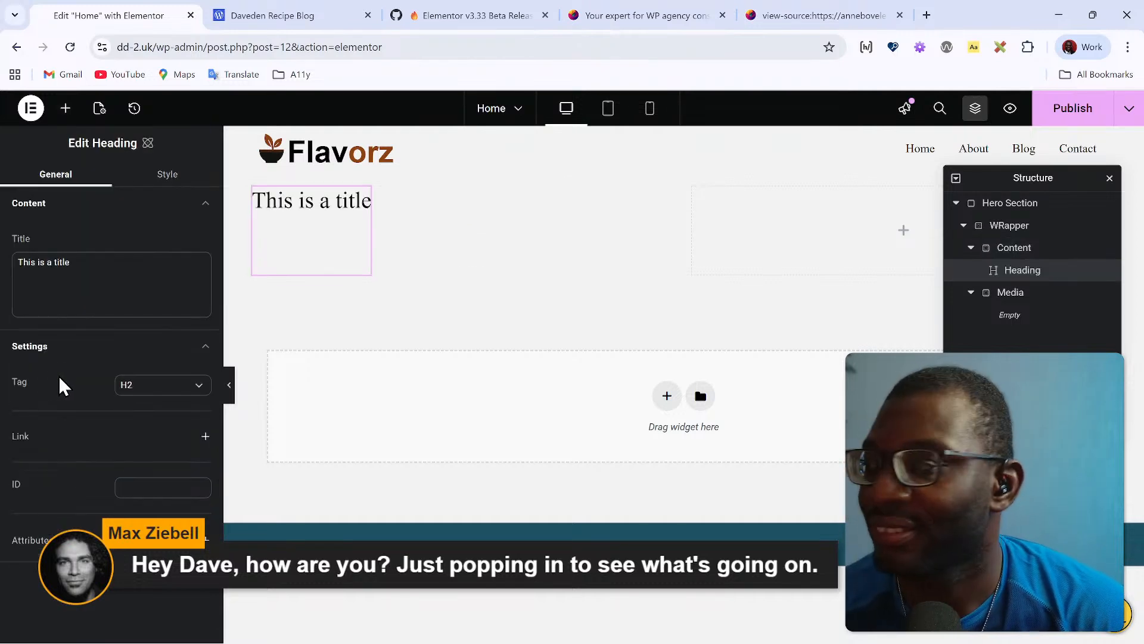
{"action": "left_click", "coordinate": [154, 386]}
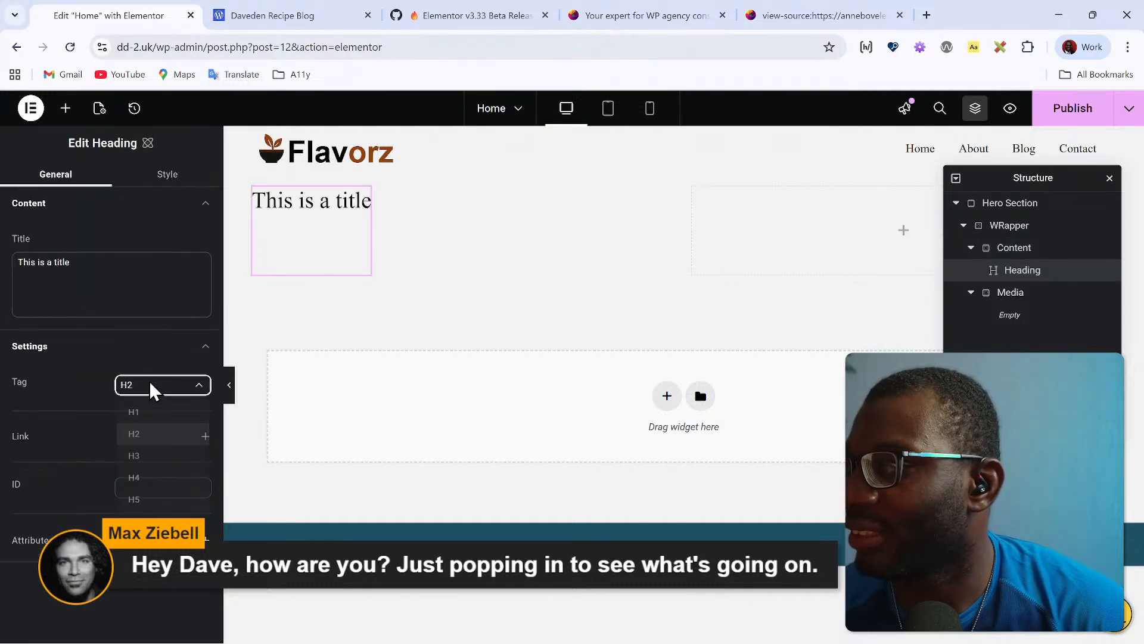
{"action": "left_click", "coordinate": [159, 414]}
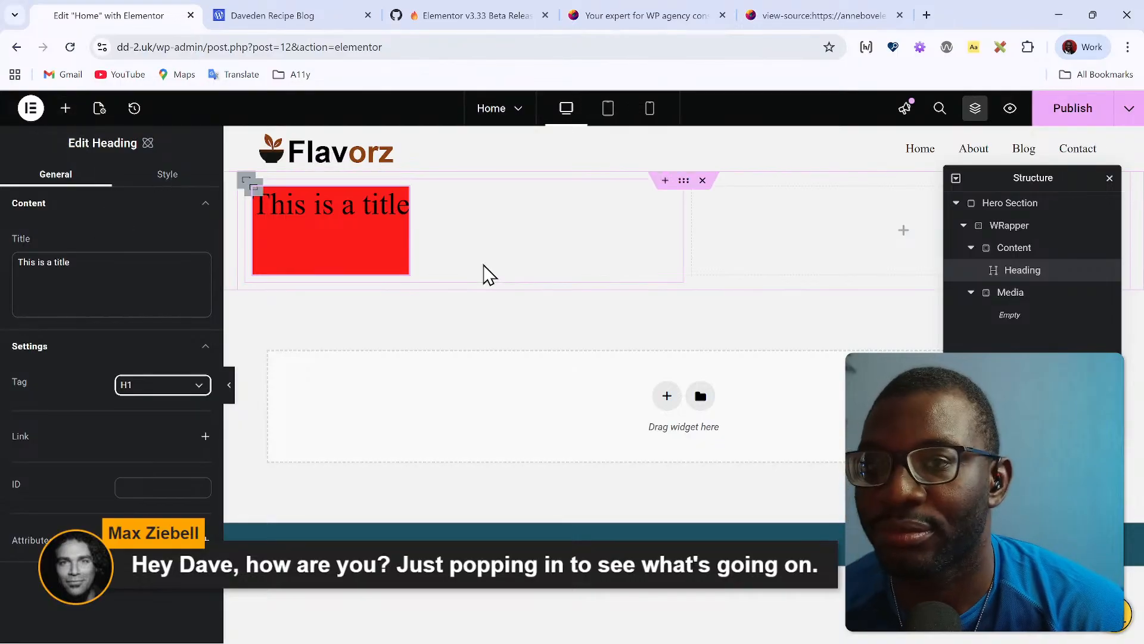
Step: Check the new heading's style settings and return to its general settings
{"action": "left_click", "coordinate": [174, 179]}
{"action": "scroll", "coordinate": [81, 420], "scroll_direction": "down", "scroll_amount": 1}
{"action": "scroll", "coordinate": [84, 427], "scroll_direction": "up", "scroll_amount": 1}
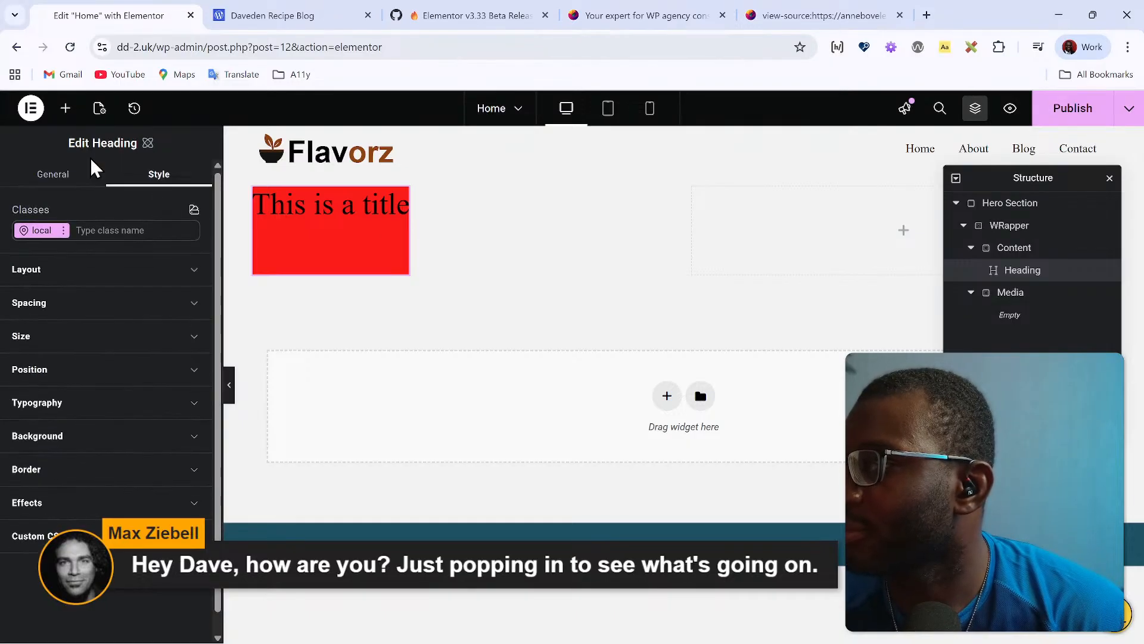
{"action": "left_click", "coordinate": [93, 171]}
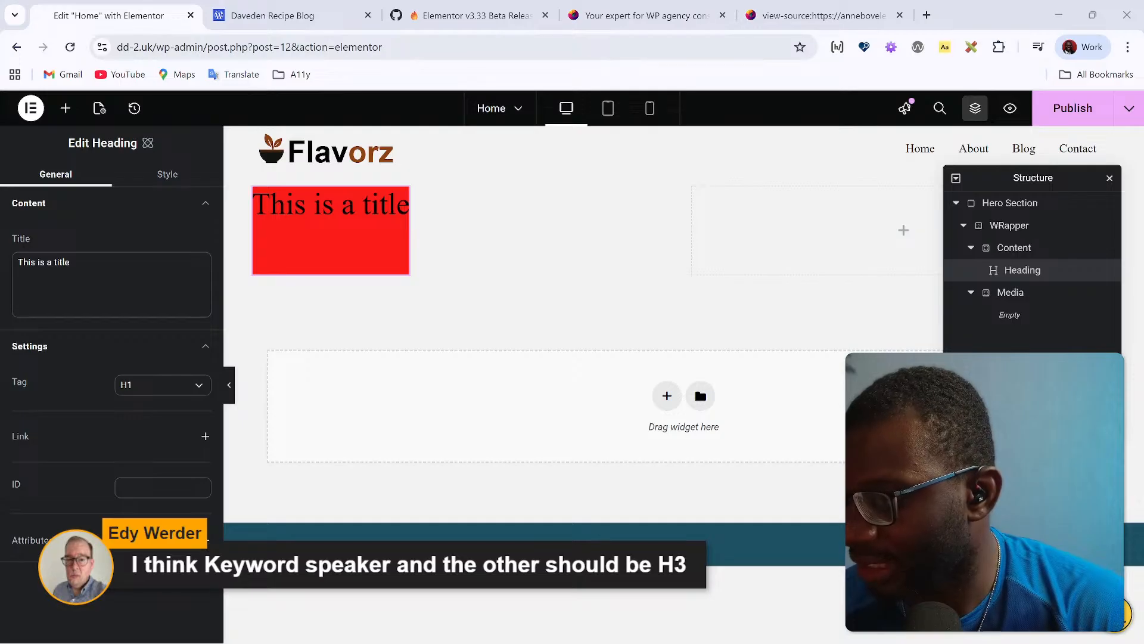
Step: Go over the service cards on the reference page again and close its page-source tab
{"action": "left_click", "coordinate": [796, 12]}
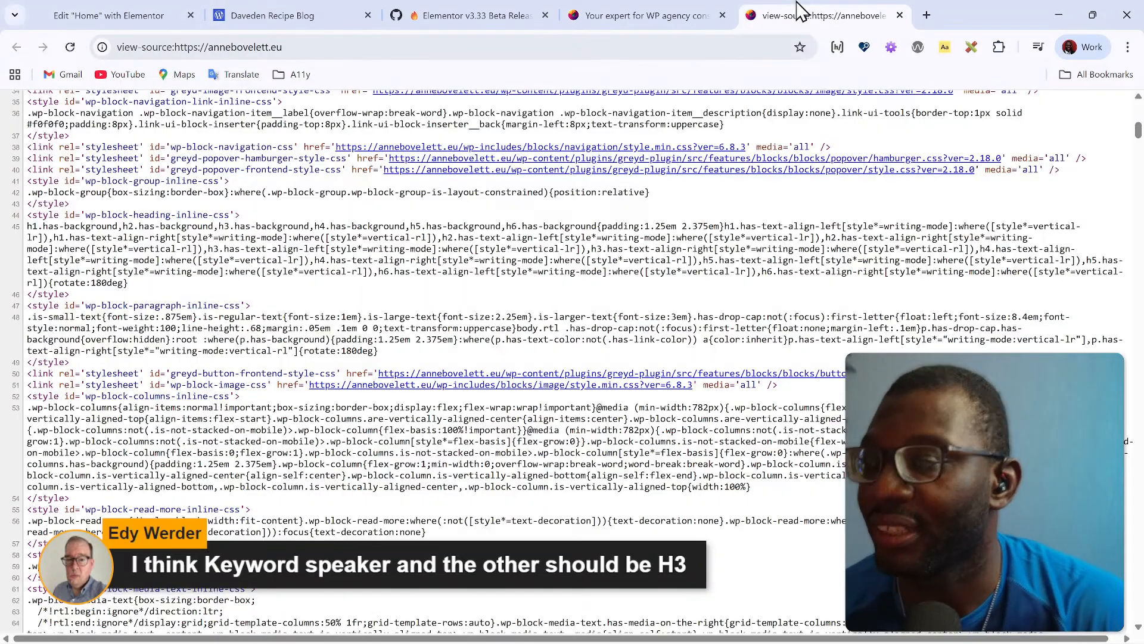
{"action": "left_click", "coordinate": [654, 11]}
{"action": "scroll", "coordinate": [471, 435], "scroll_direction": "down", "scroll_amount": 7}
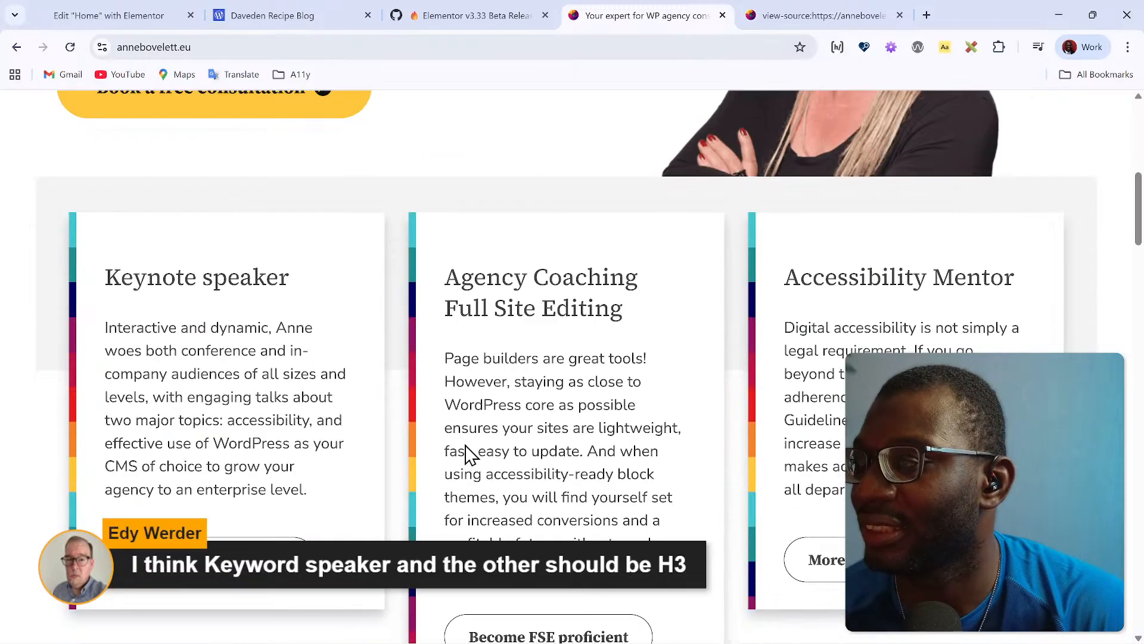
{"action": "left_click", "coordinate": [95, 16]}
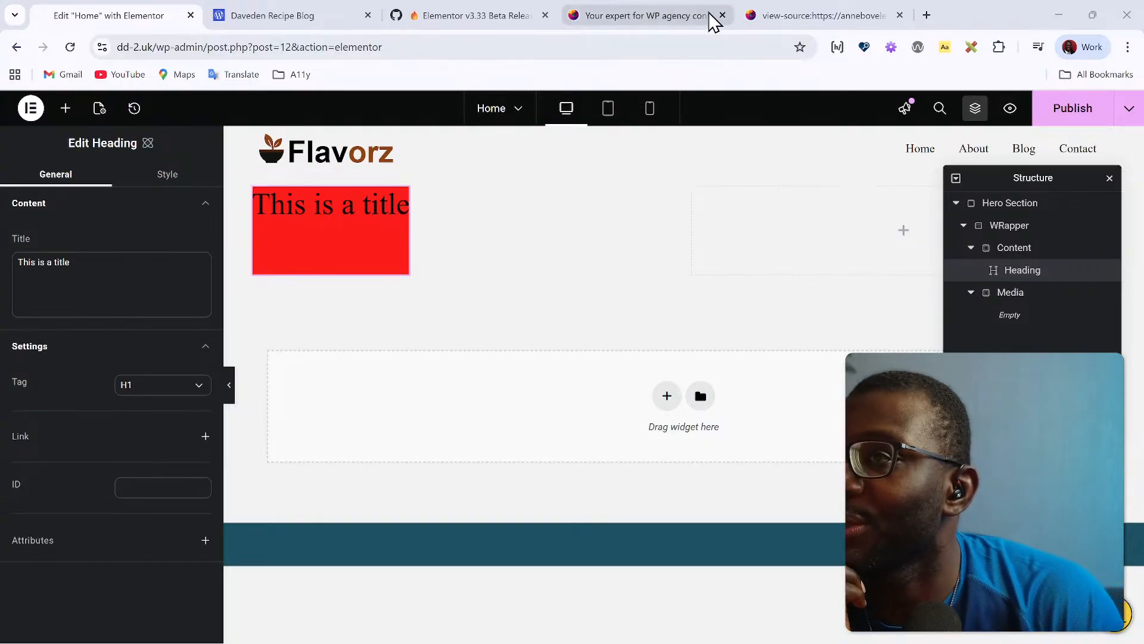
{"action": "left_click", "coordinate": [778, 9]}
{"action": "left_click", "coordinate": [602, 15]}
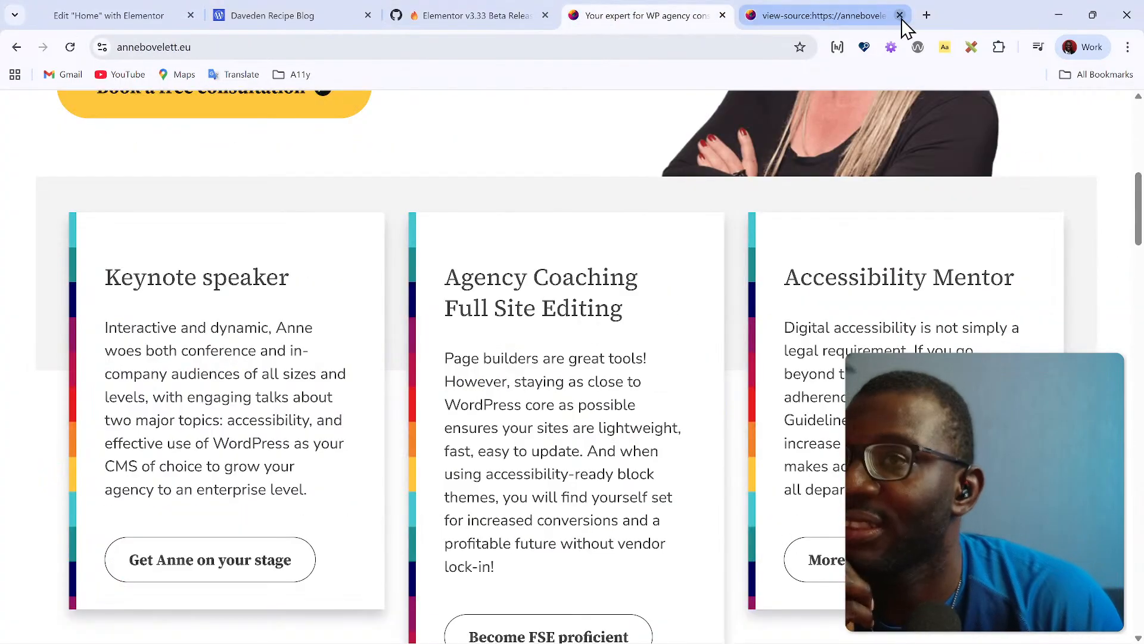
{"action": "left_click", "coordinate": [900, 16]}
Step: Inspect the small heading at the top of the reference page's hero and copy its text from the markup
{"action": "scroll", "coordinate": [332, 338], "scroll_direction": "up", "scroll_amount": 8}
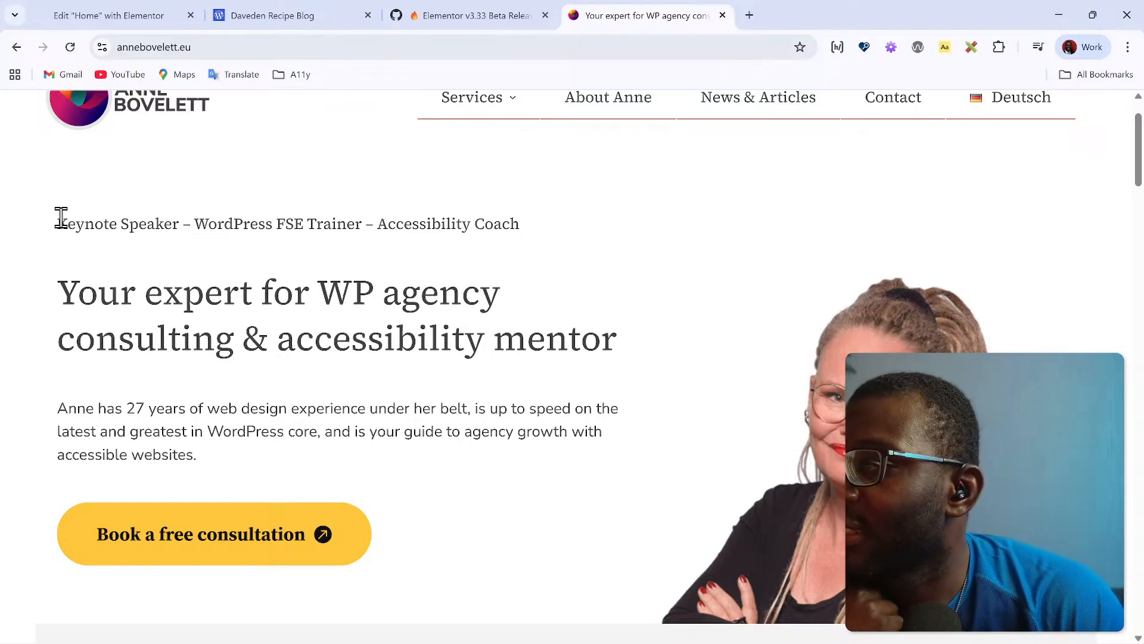
{"action": "left_click_drag", "start_coordinate": [60, 218], "coordinate": [648, 225]}
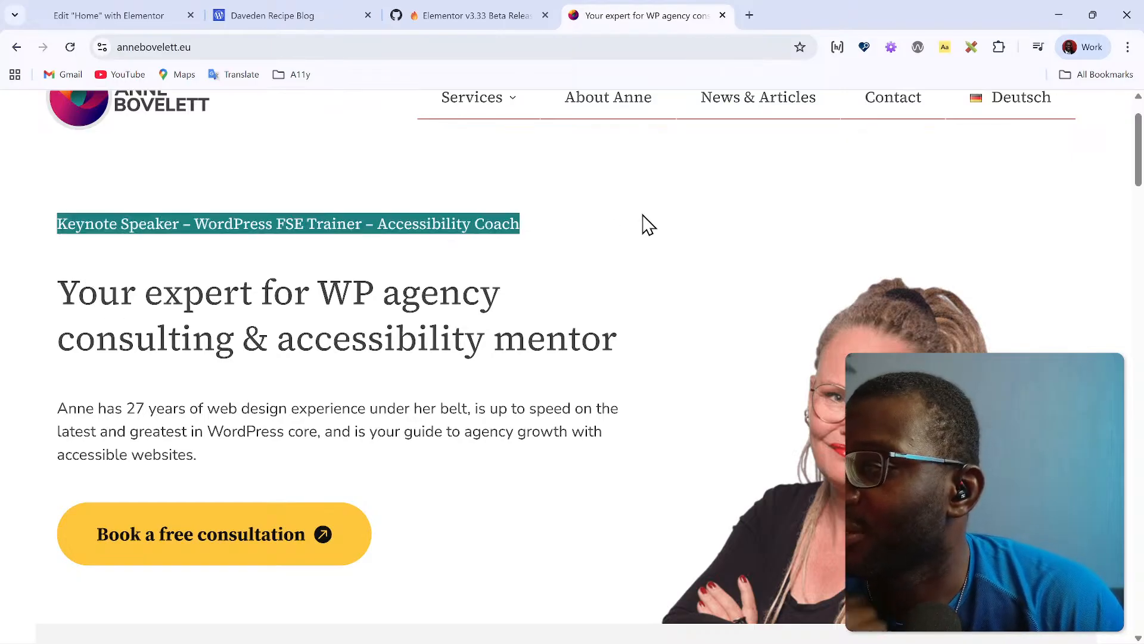
{"action": "right_click", "coordinate": [295, 222]}
{"action": "left_click", "coordinate": [373, 476]}
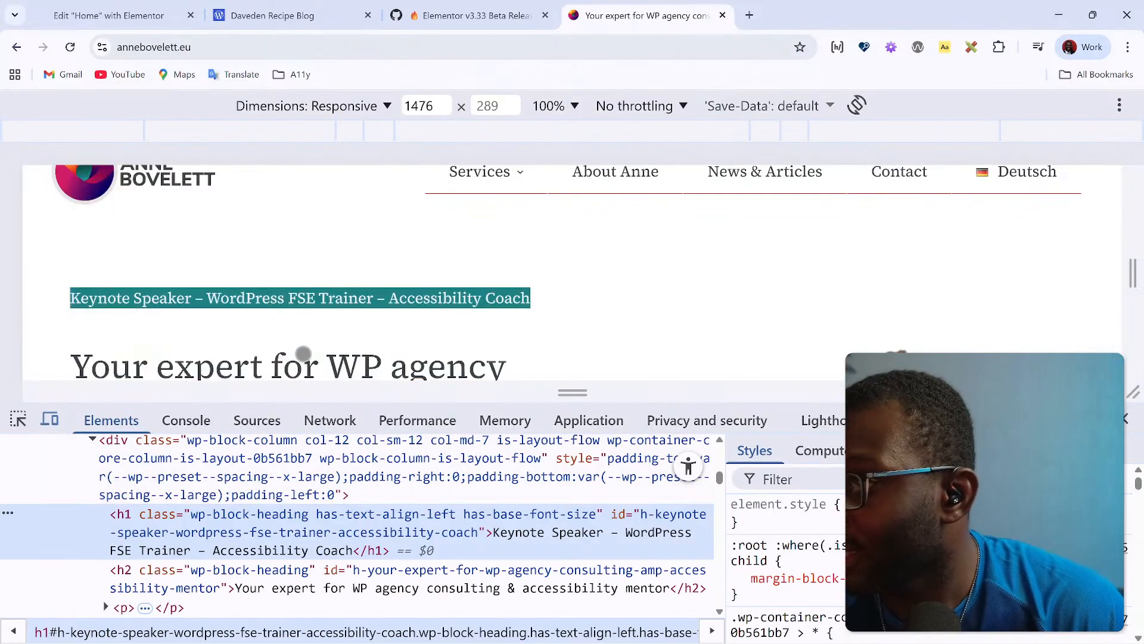
{"action": "double_click", "coordinate": [249, 551]}
{"action": "key", "text": "ctrl+c"}
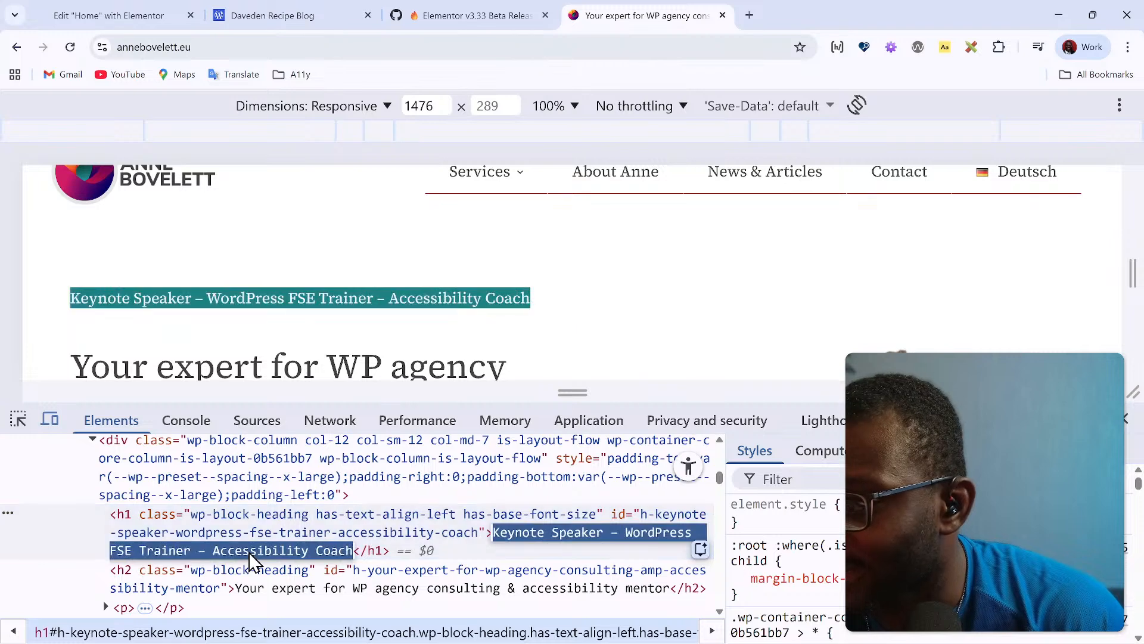
Step: Back in the Elementor editor, replace the H1 heading's title with "Keynote Speaker – WordPress FSE Trainer – Accessibility Coach"
{"action": "left_click", "coordinate": [110, 15]}
{"action": "left_click", "coordinate": [112, 286]}
{"action": "key", "text": "ctrl+a"}
{"action": "key", "text": "ctrl+v"}
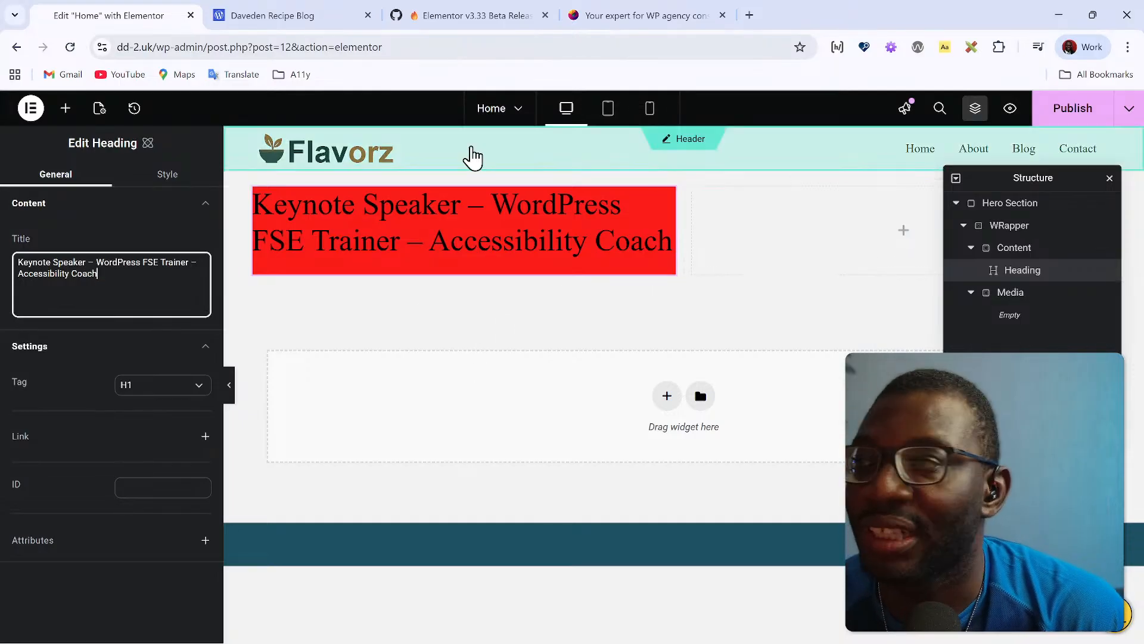
Step: Add a second Heading to the Content container, then inspect the reference hero's main heading and copy its text
{"action": "left_click", "coordinate": [64, 109]}
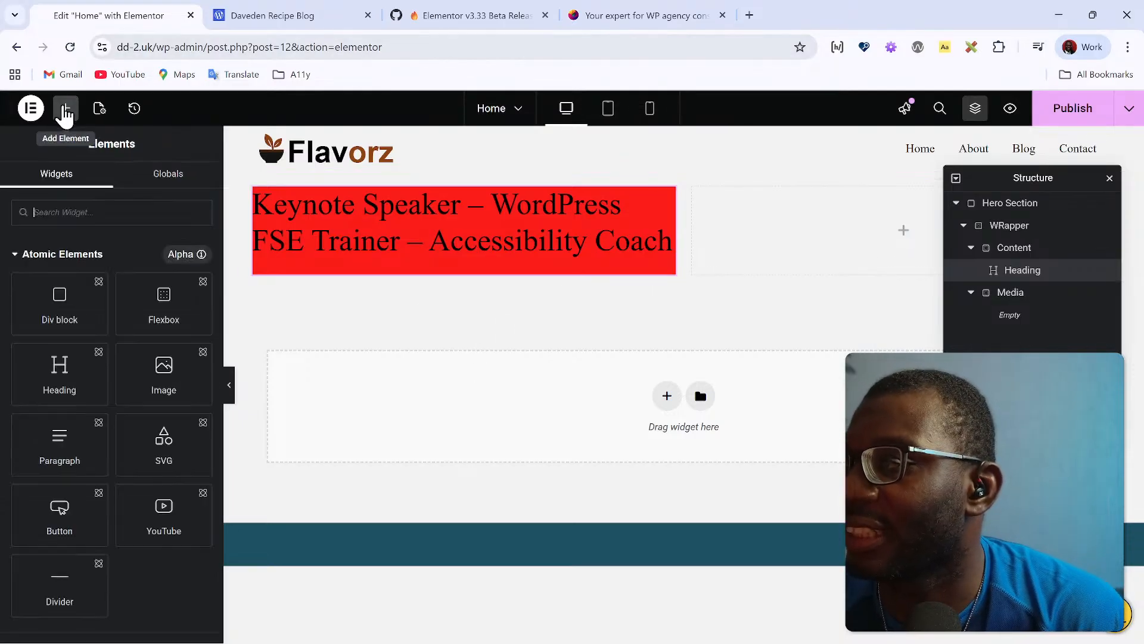
{"action": "left_click", "coordinate": [59, 382]}
{"action": "left_click", "coordinate": [605, 15]}
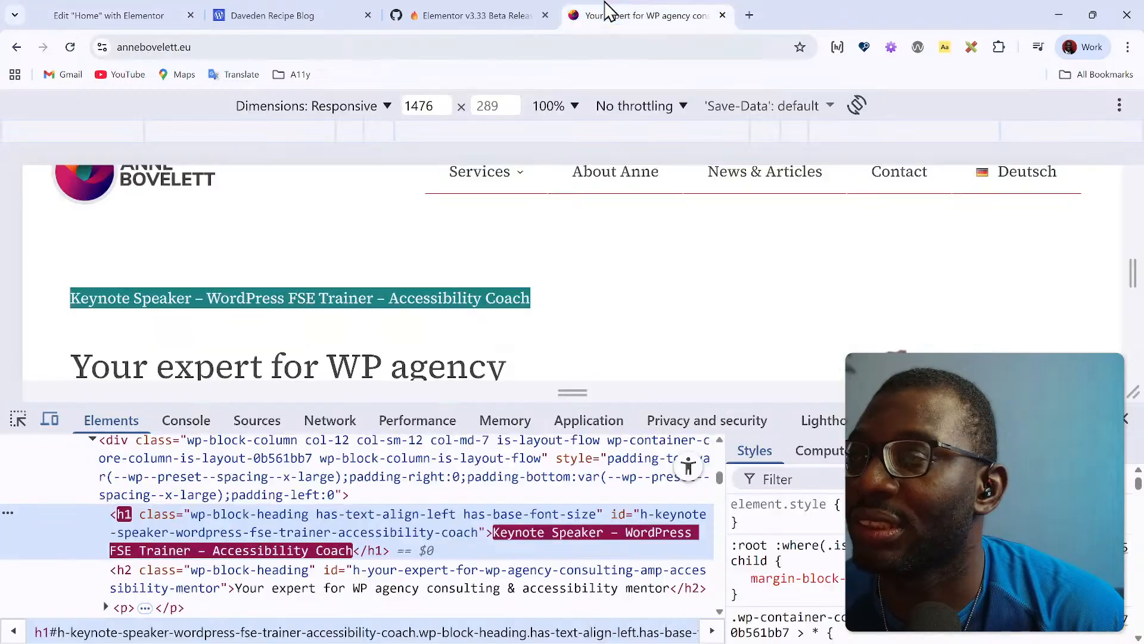
{"action": "scroll", "coordinate": [327, 350], "scroll_direction": "down", "scroll_amount": 3}
{"action": "right_click", "coordinate": [294, 225]}
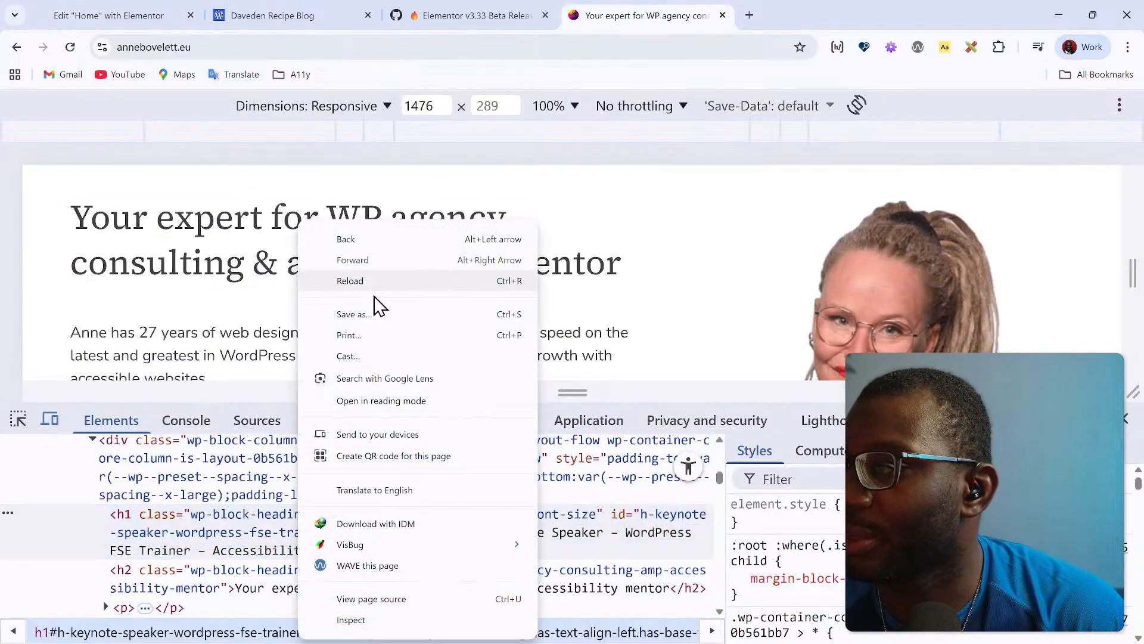
{"action": "left_click", "coordinate": [435, 623]}
{"action": "scroll", "coordinate": [209, 593], "scroll_direction": "down", "scroll_amount": 3}
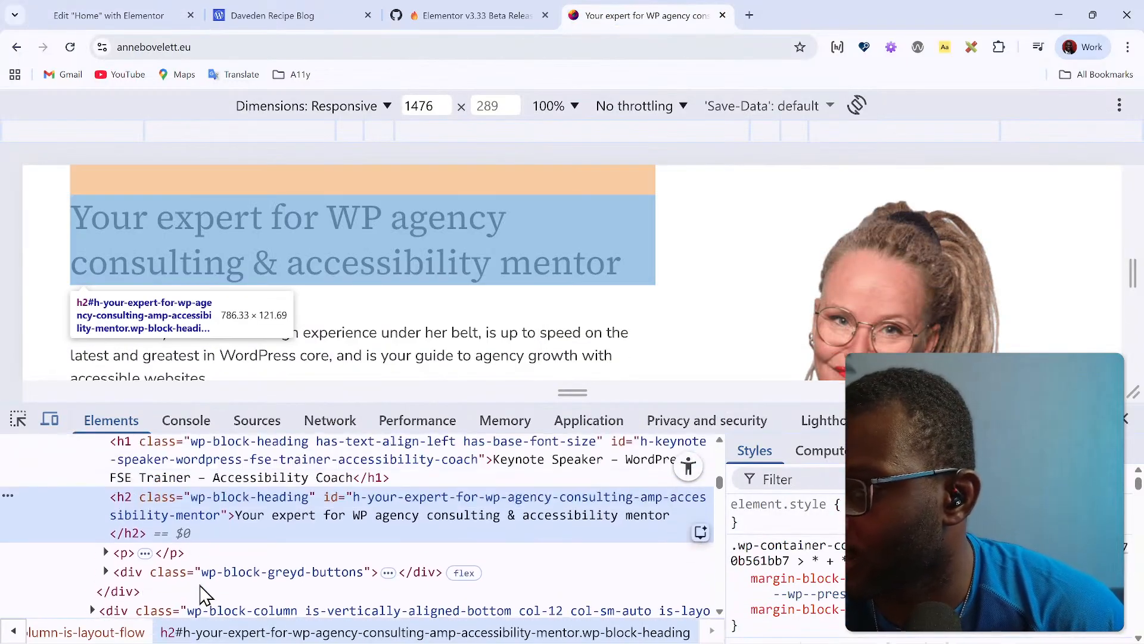
{"action": "double_click", "coordinate": [323, 522]}
{"action": "key", "text": "ctrl+c"}
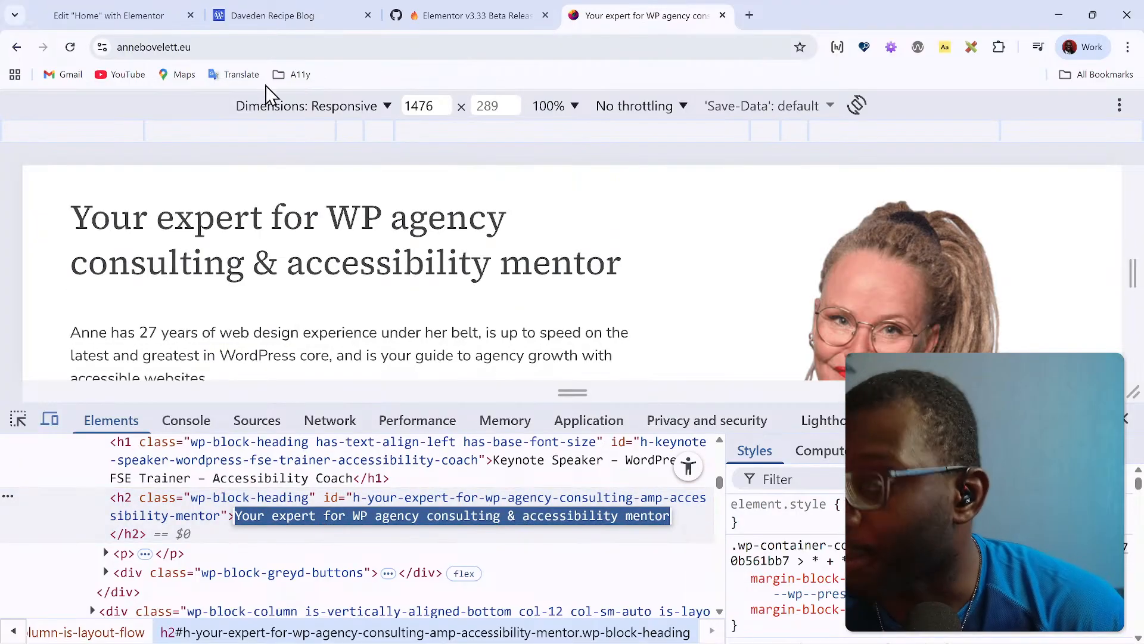
Step: Set the second heading's title in Elementor to "Your expert for WP agency consulting & accessibility mentor"
{"action": "left_click", "coordinate": [159, 15]}
{"action": "left_click", "coordinate": [94, 281]}
{"action": "key", "text": "ctrl+a"}
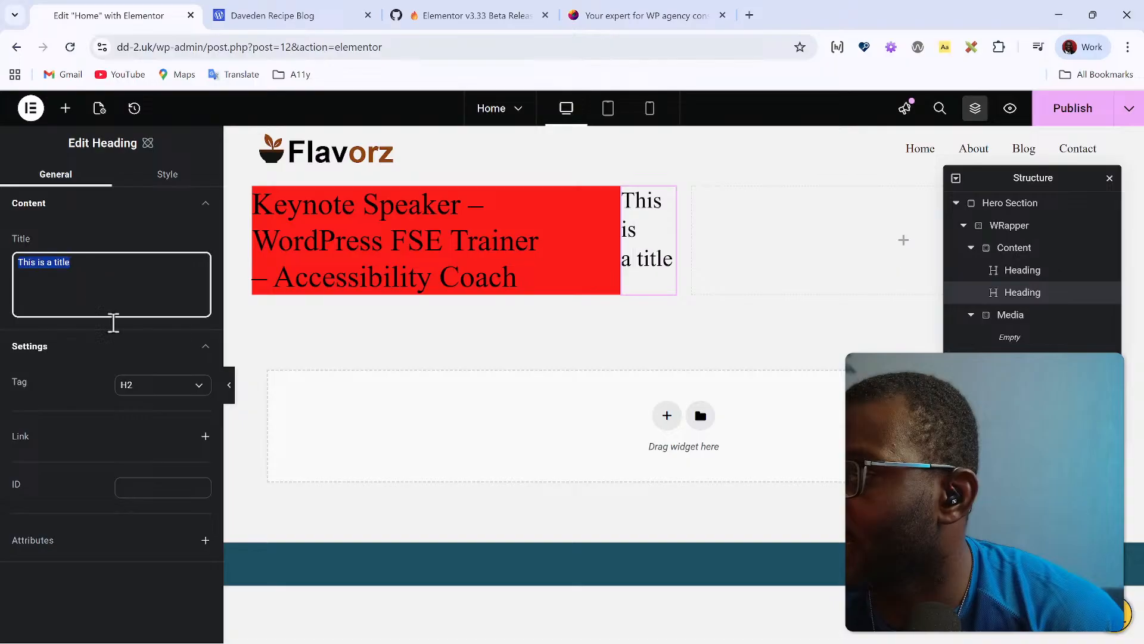
{"action": "key", "text": "ctrl+v"}
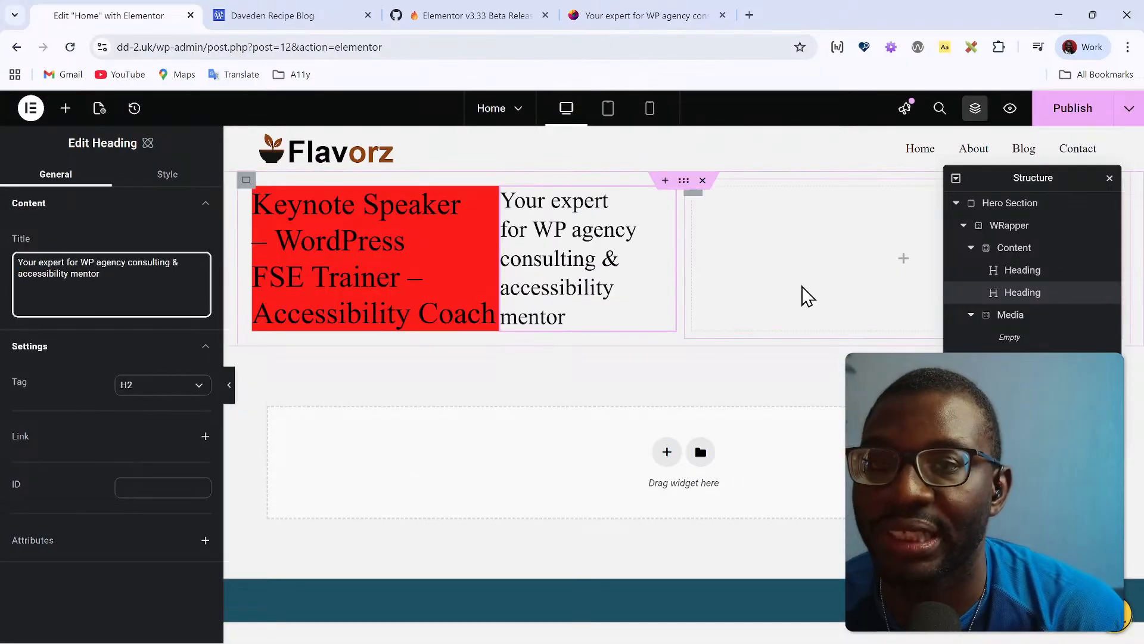
Step: Close the developer tools on the reference page and copy the intro paragraph under the hero's main heading
{"action": "left_click", "coordinate": [629, 15]}
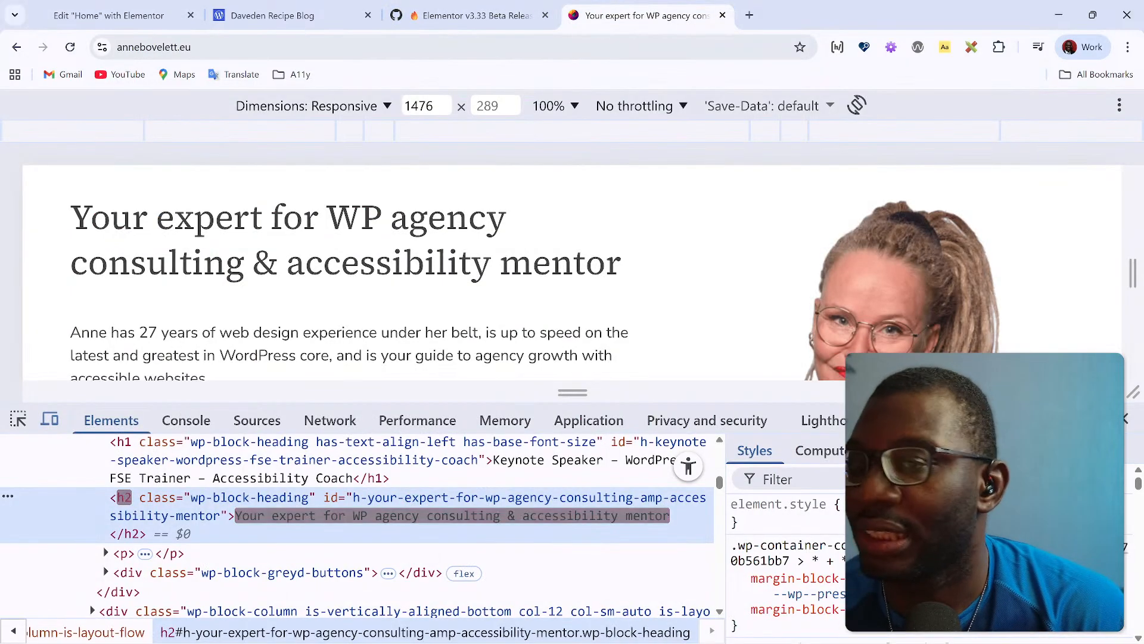
{"action": "left_click", "coordinate": [1126, 419]}
{"action": "scroll", "coordinate": [163, 564], "scroll_direction": "up", "scroll_amount": 1}
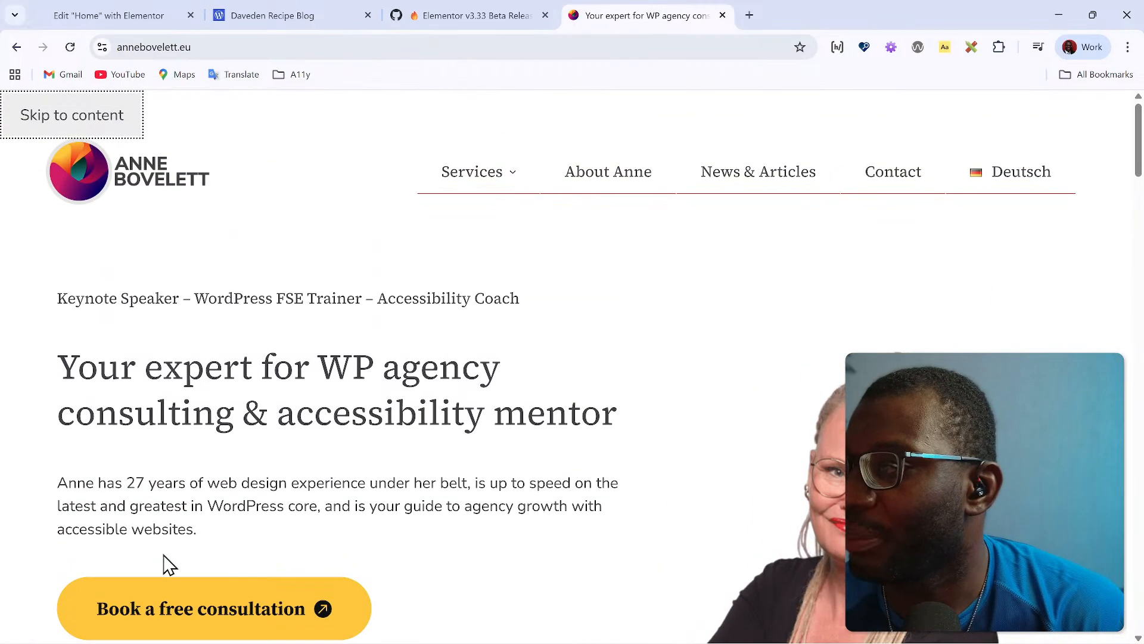
{"action": "triple_click", "coordinate": [156, 495]}
{"action": "key", "text": "ctrl+c"}
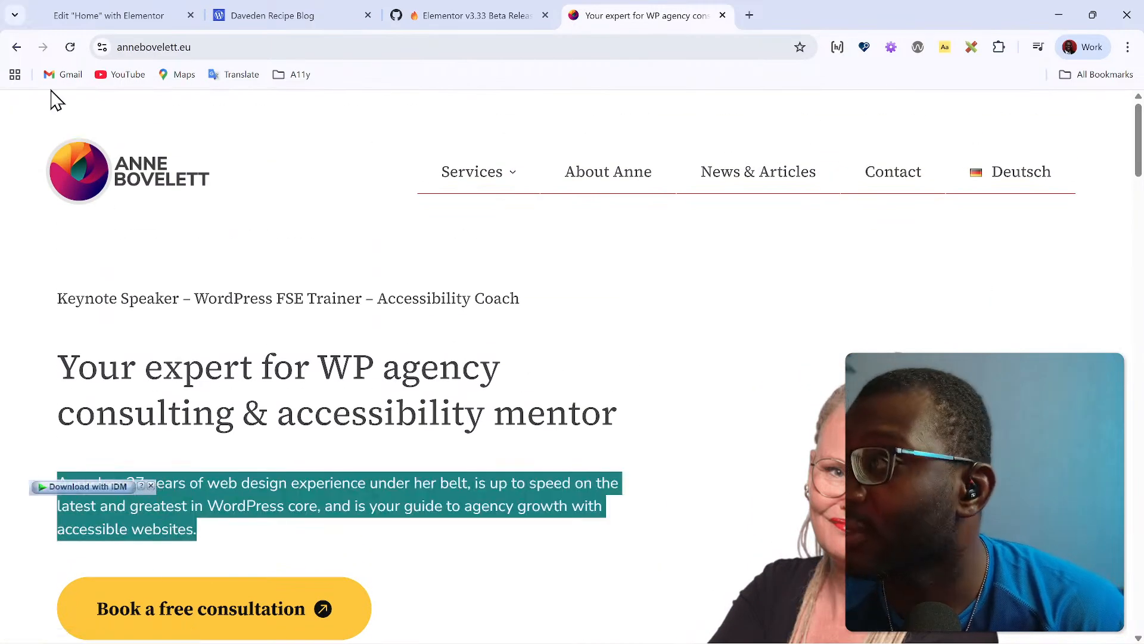
Step: Add a Paragraph after the second heading in Elementor and replace its text with the copied intro, without trailing blank lines
{"action": "left_click", "coordinate": [107, 15]}
{"action": "left_click", "coordinate": [64, 108]}
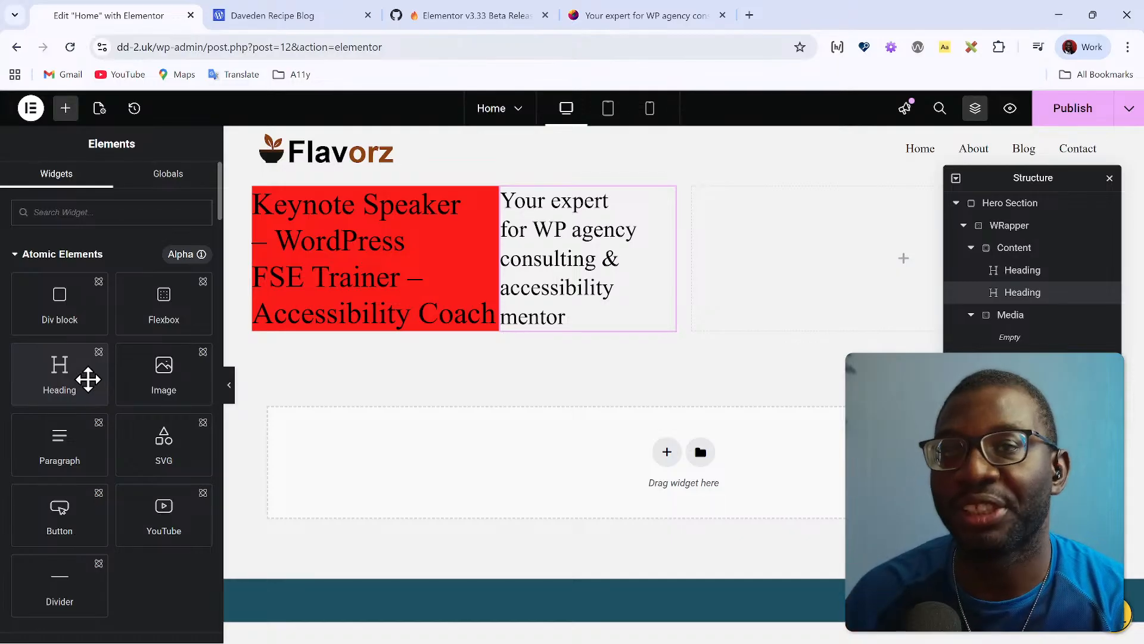
{"action": "left_click", "coordinate": [58, 452]}
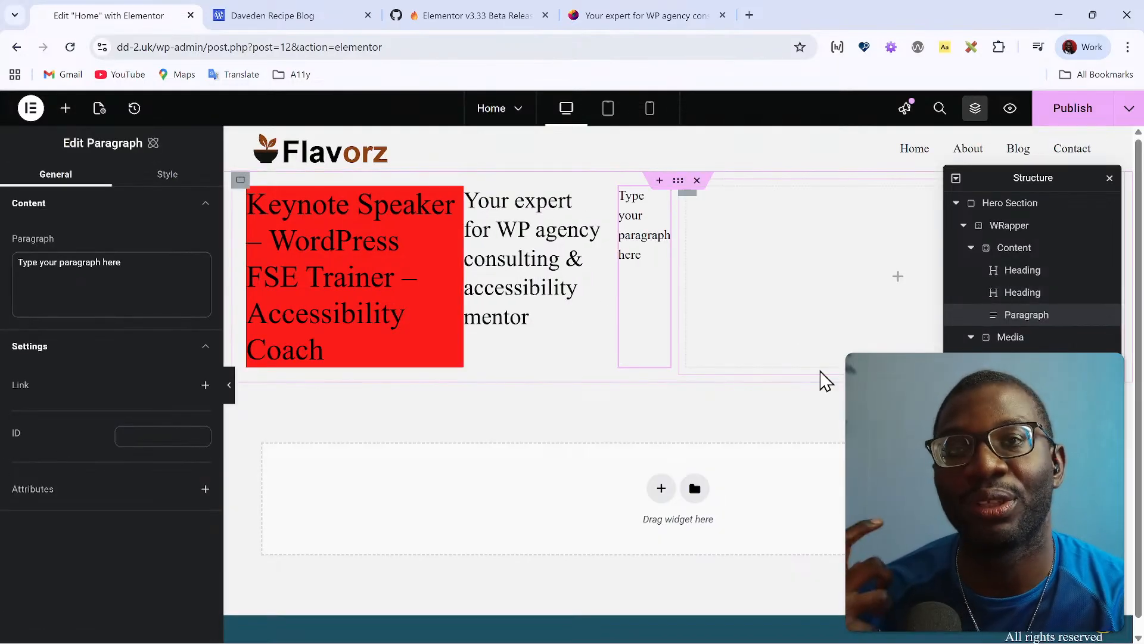
{"action": "triple_click", "coordinate": [97, 264]}
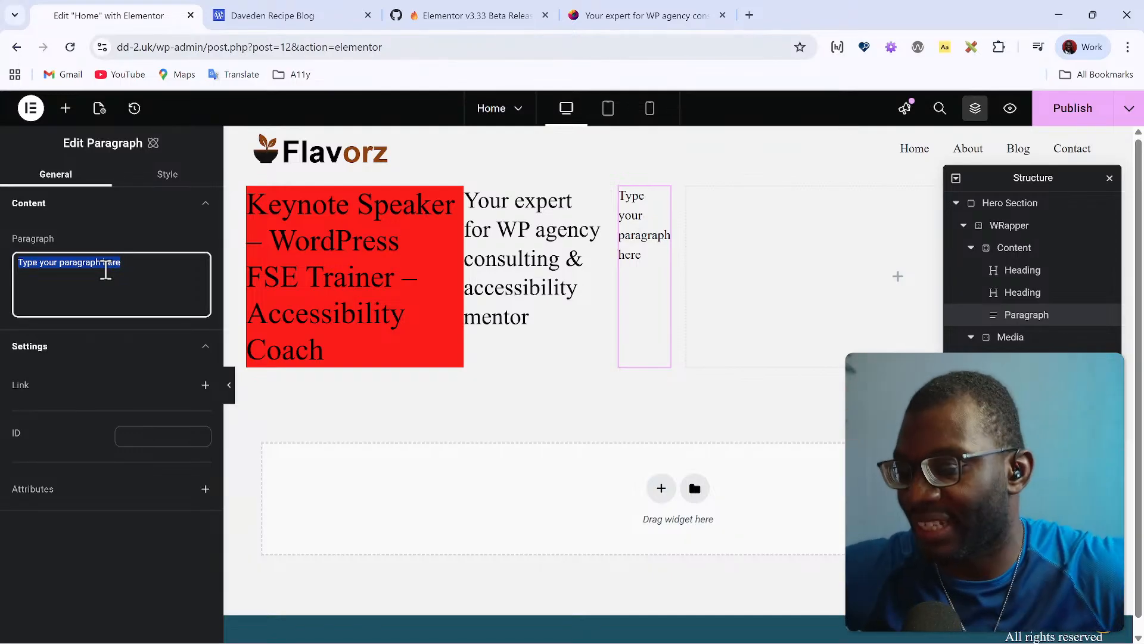
{"action": "key", "text": "ctrl+v"}
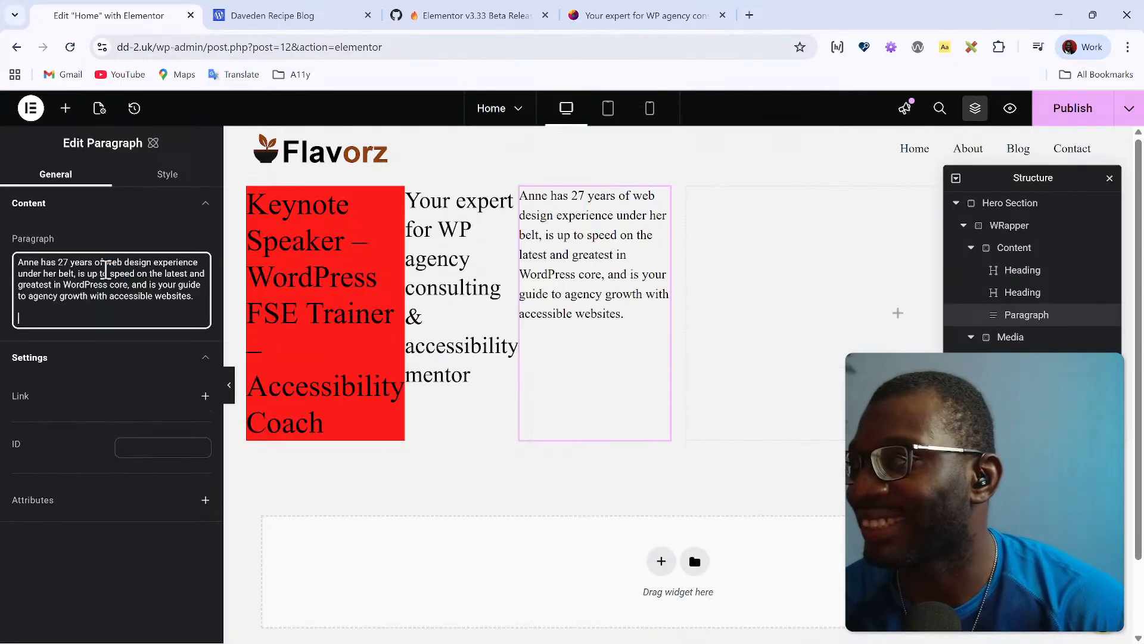
{"action": "key", "text": "BackSpace"}
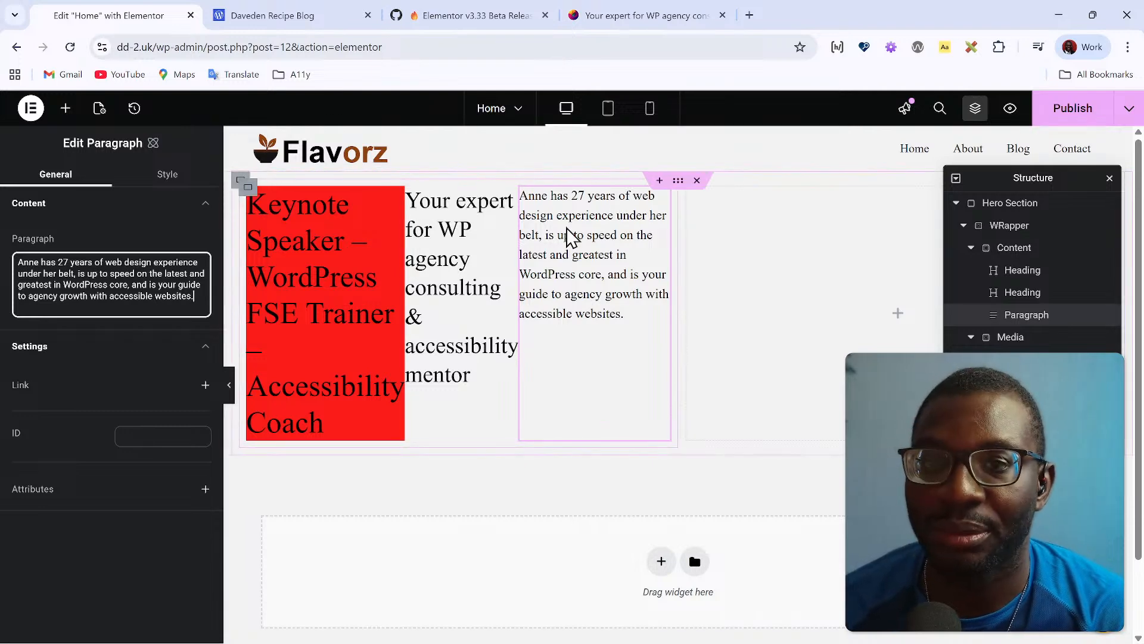
Step: Check the call-to-action button in the reference hero and add a Button after the paragraph in the Content container
{"action": "left_click", "coordinate": [602, 11]}
{"action": "scroll", "coordinate": [147, 612], "scroll_direction": "down", "scroll_amount": 4}
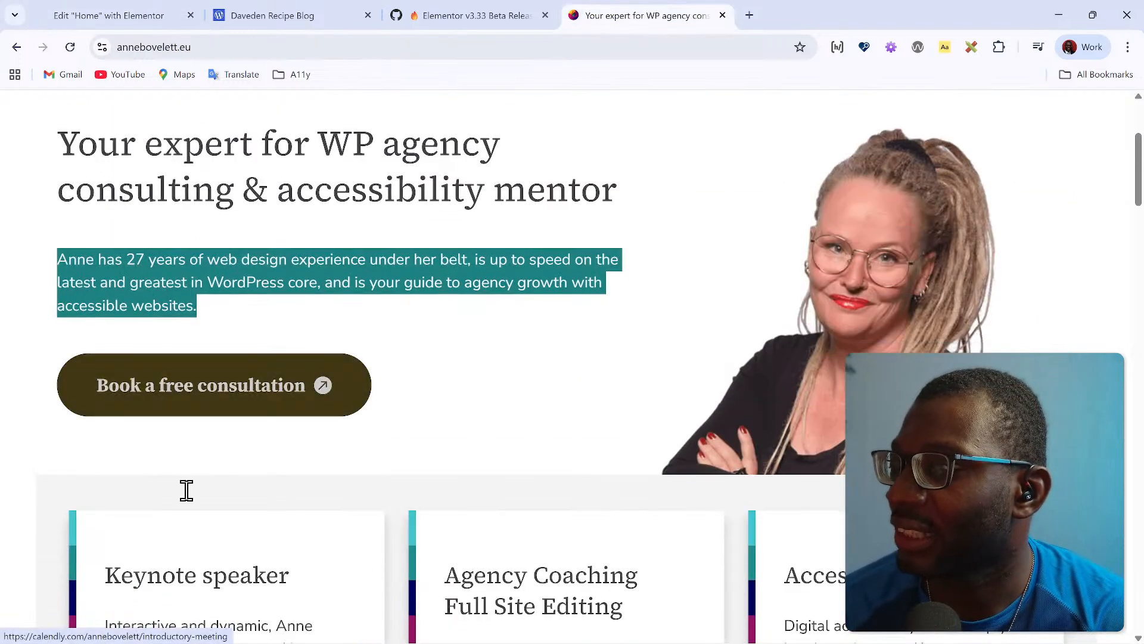
{"action": "left_click", "coordinate": [148, 11]}
{"action": "left_click", "coordinate": [67, 109]}
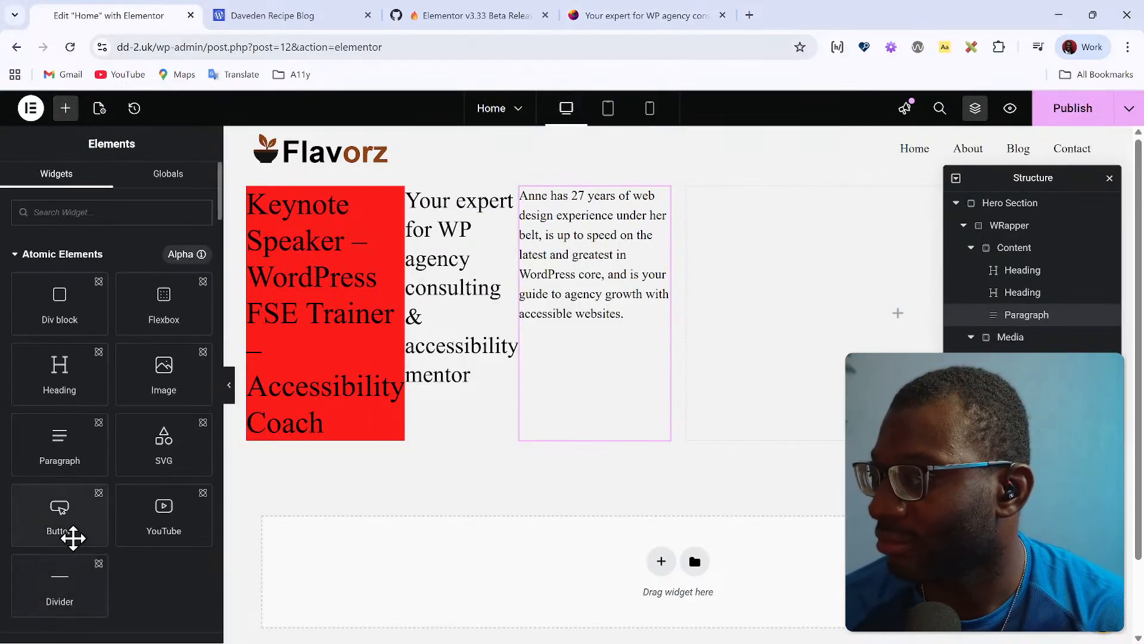
{"action": "left_click_drag", "start_coordinate": [73, 538], "coordinate": [745, 313]}
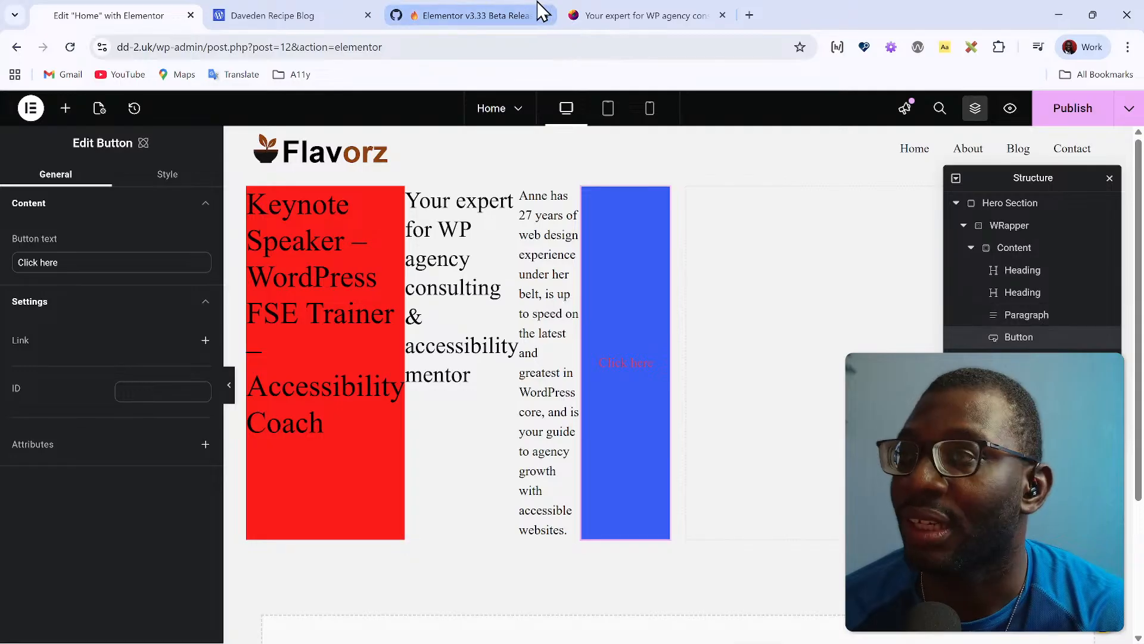
Step: Set the new button's text to "Book a free consultation" and publish the page
{"action": "left_click", "coordinate": [567, 15]}
{"action": "left_click", "coordinate": [146, 14]}
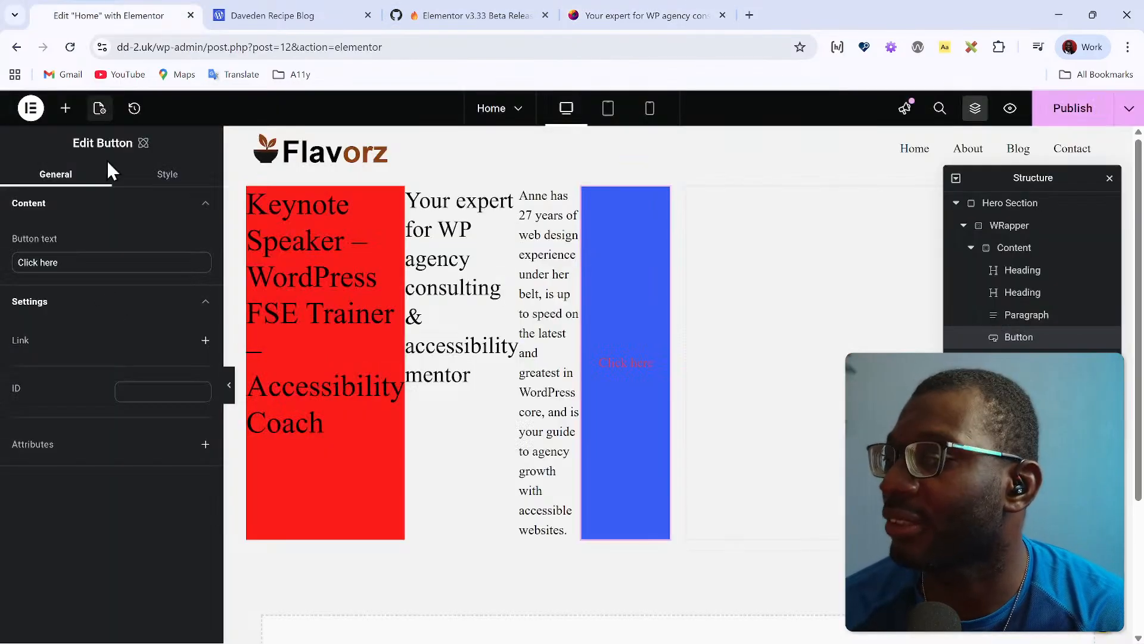
{"action": "triple_click", "coordinate": [89, 262]}
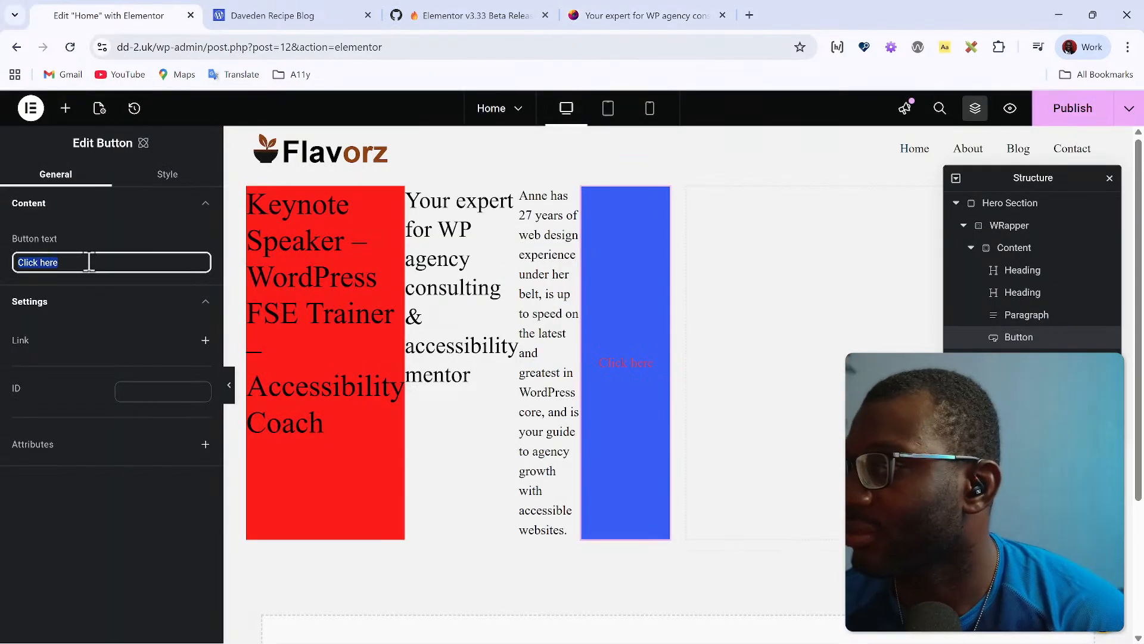
{"action": "type", "text": "Book a free"}
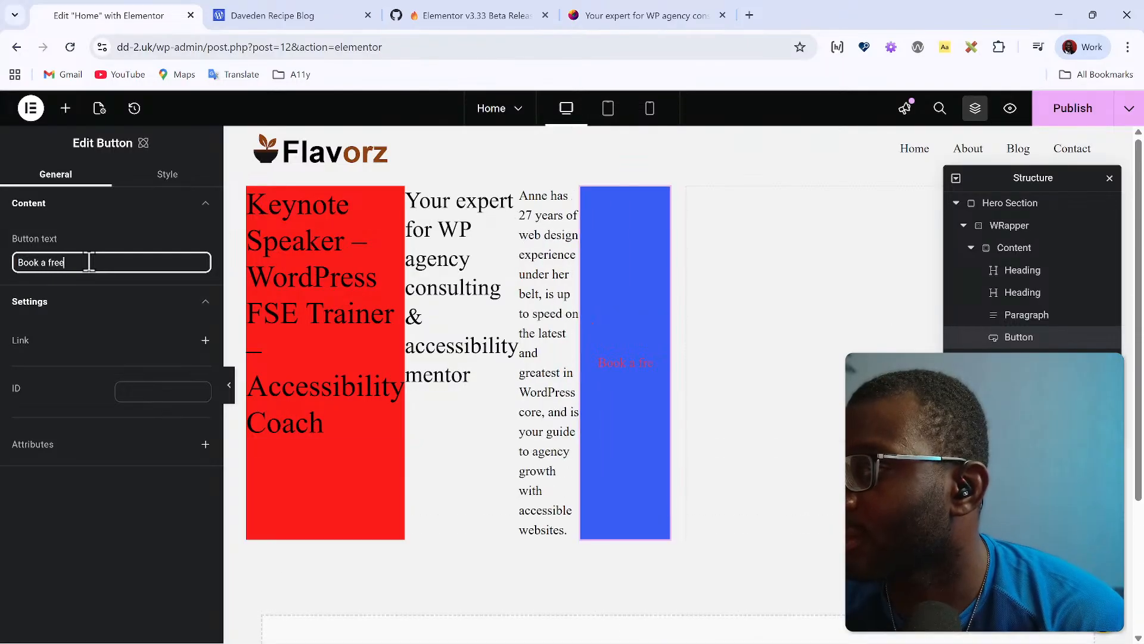
{"action": "type", "text": " consultation"}
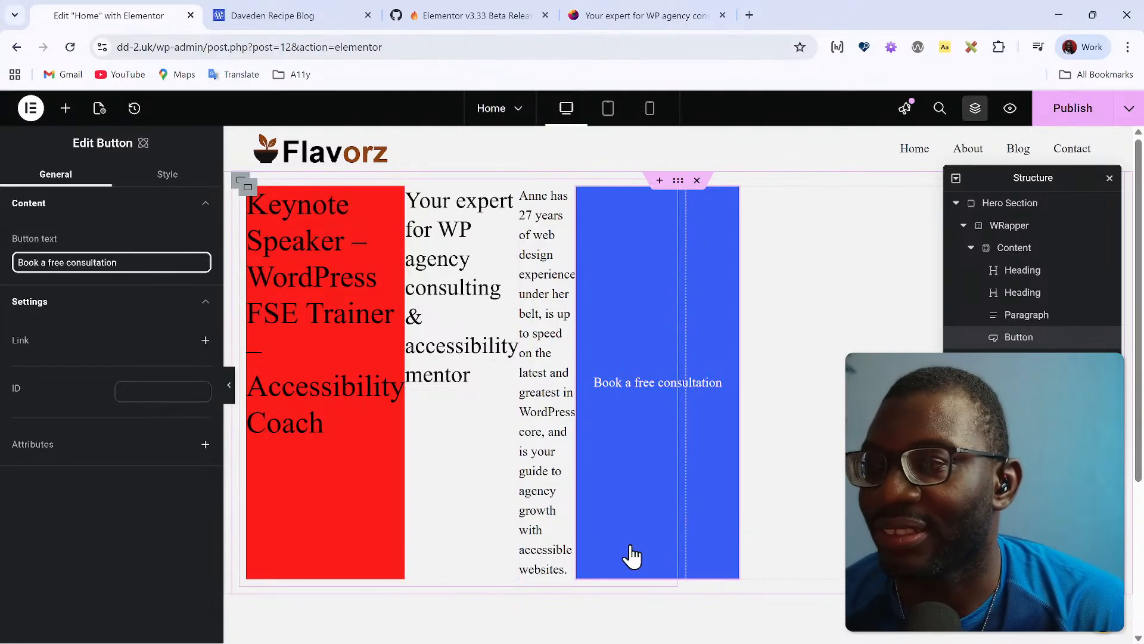
{"action": "left_click", "coordinate": [1073, 108]}
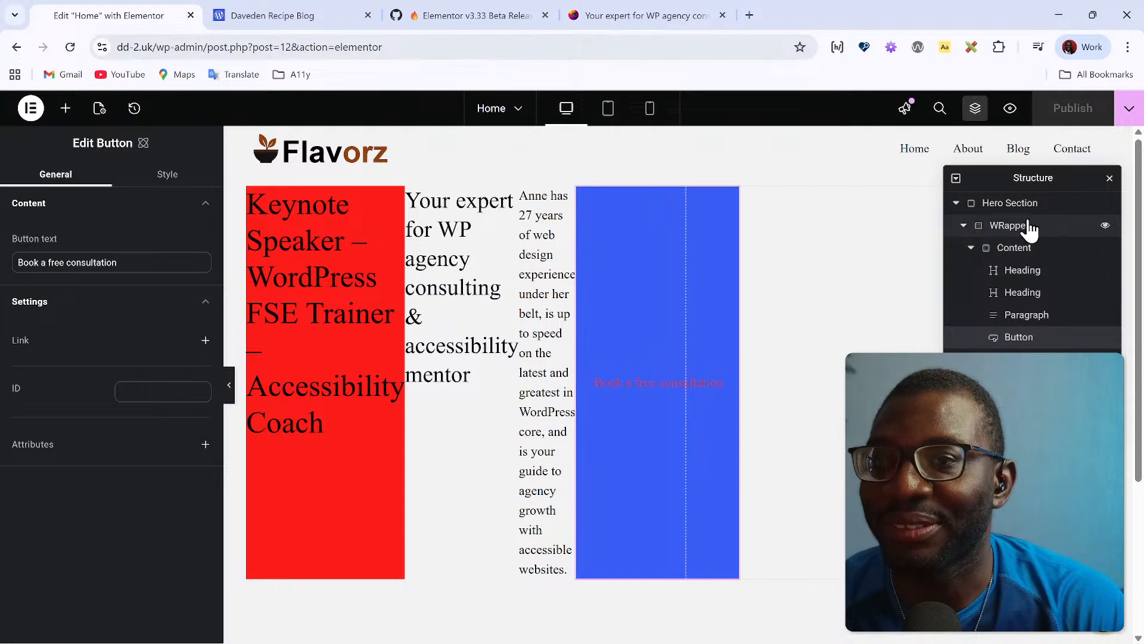
Step: Assign the existing hero class to the Hero Section div block alongside its section class
{"action": "left_click", "coordinate": [1016, 204]}
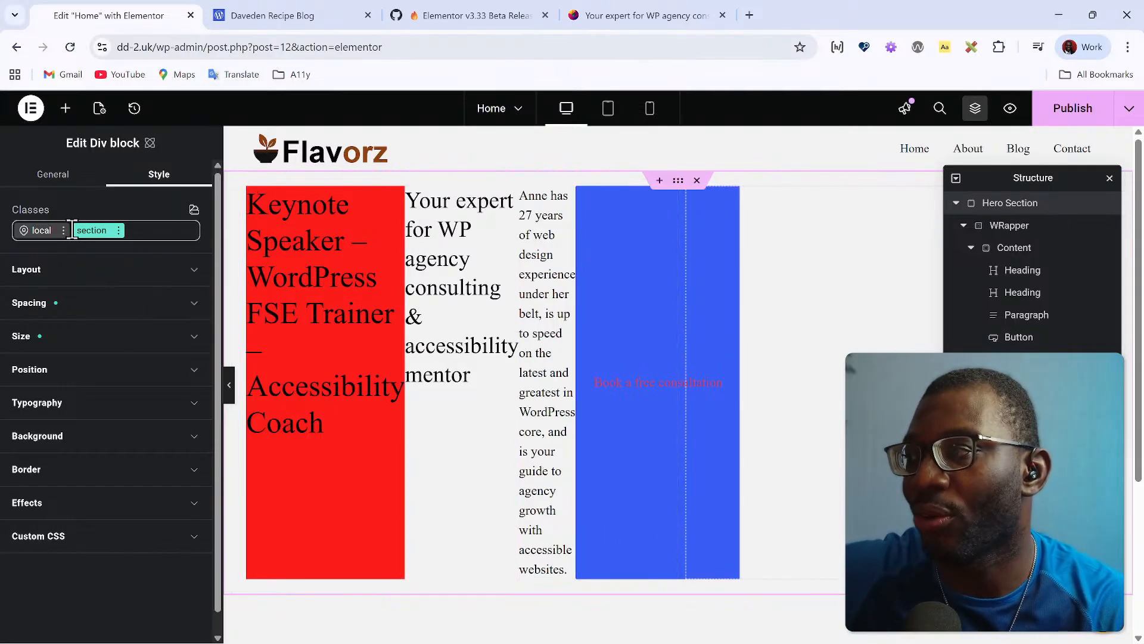
{"action": "left_click", "coordinate": [35, 234]}
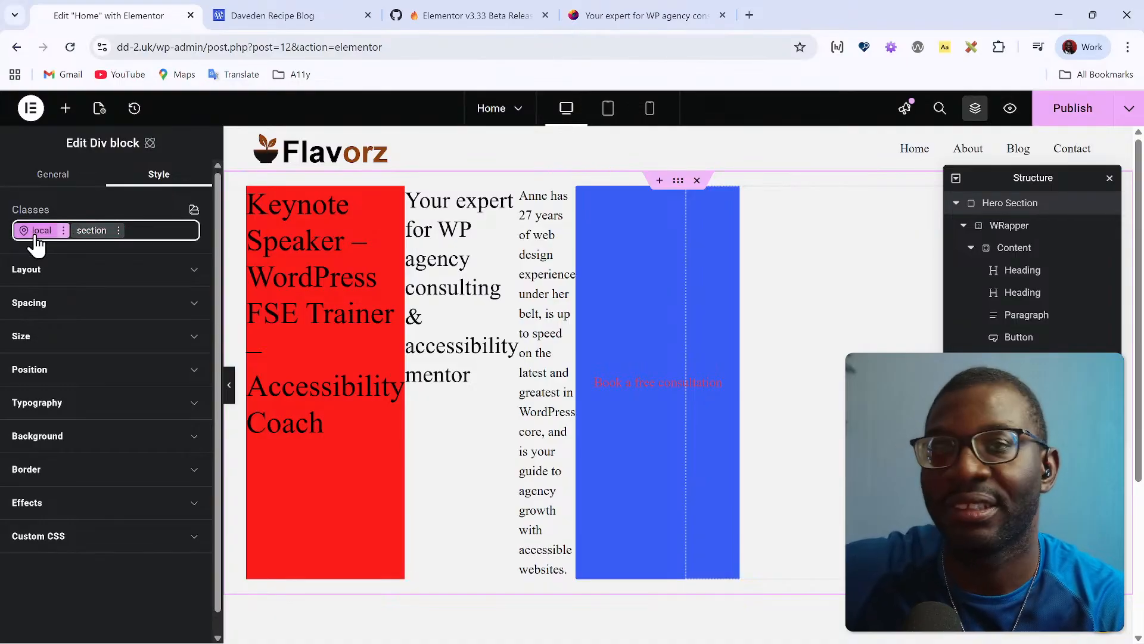
{"action": "left_click", "coordinate": [156, 232]}
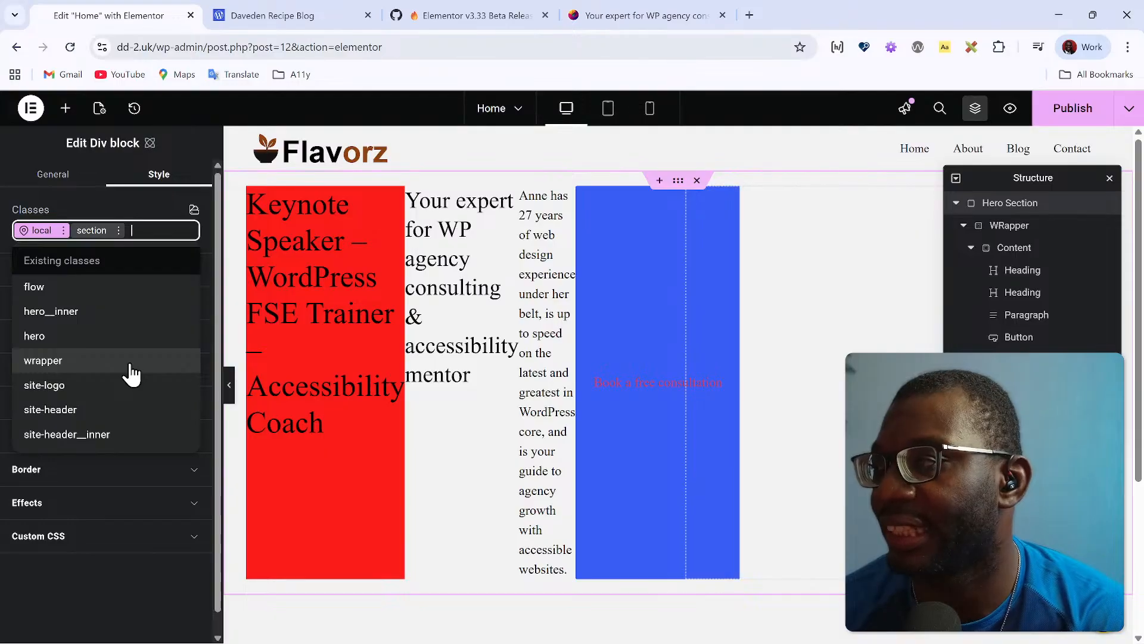
{"action": "type", "text": "hero"}
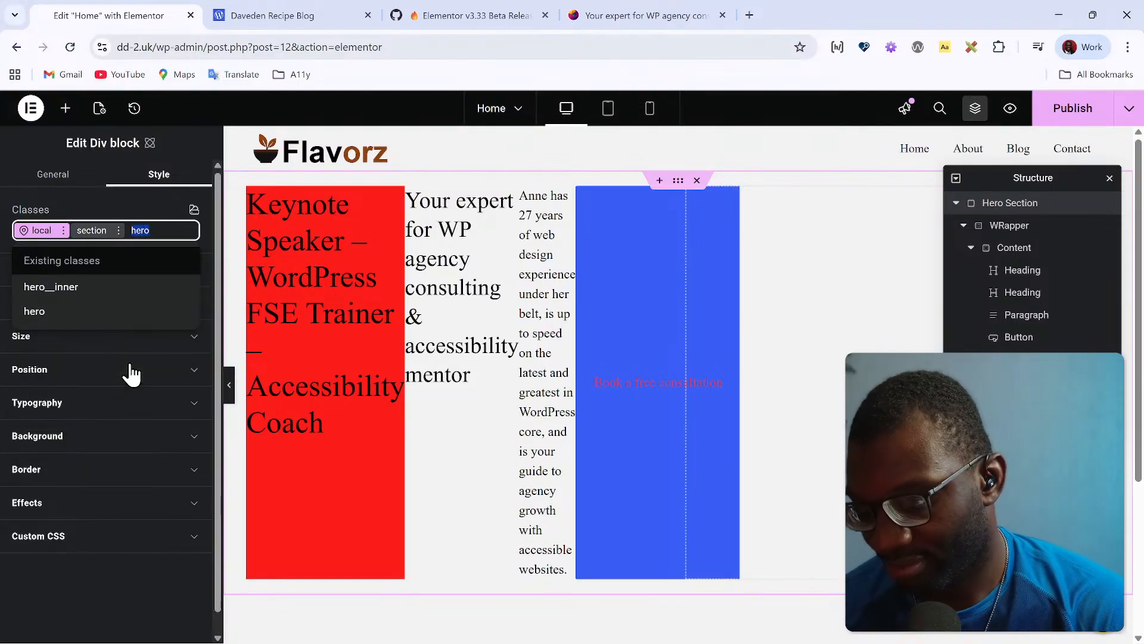
{"action": "key", "text": "Return"}
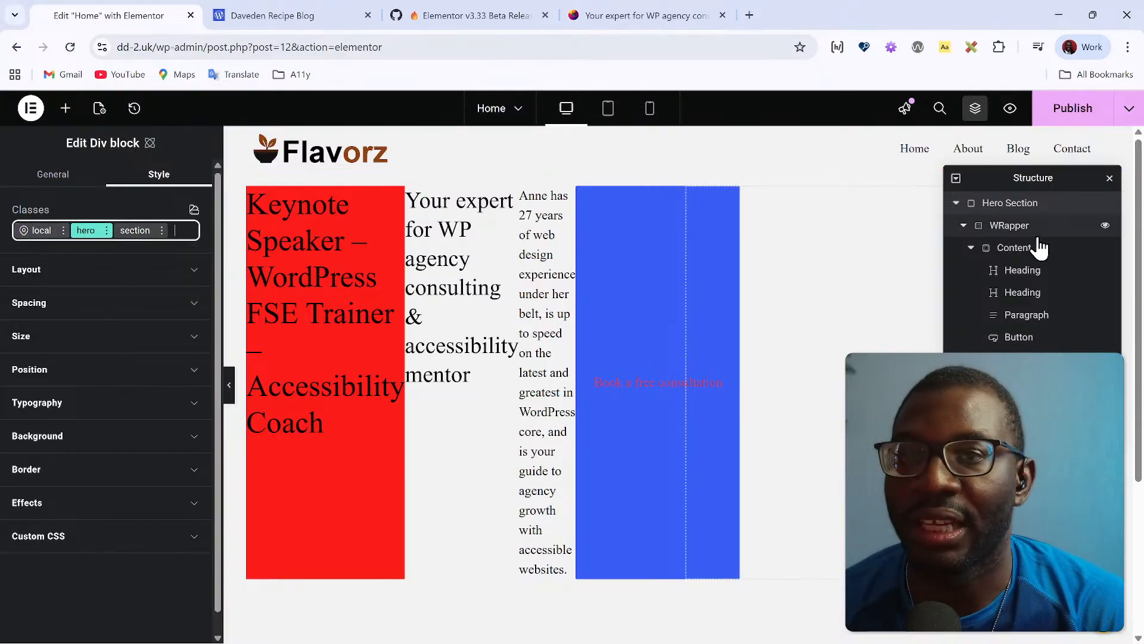
Step: Assign the existing hero__inner class to the WRapper flexbox alongside its wrapper class
{"action": "left_click", "coordinate": [1030, 233]}
{"action": "left_click", "coordinate": [173, 230]}
{"action": "type", "text": "hero"}
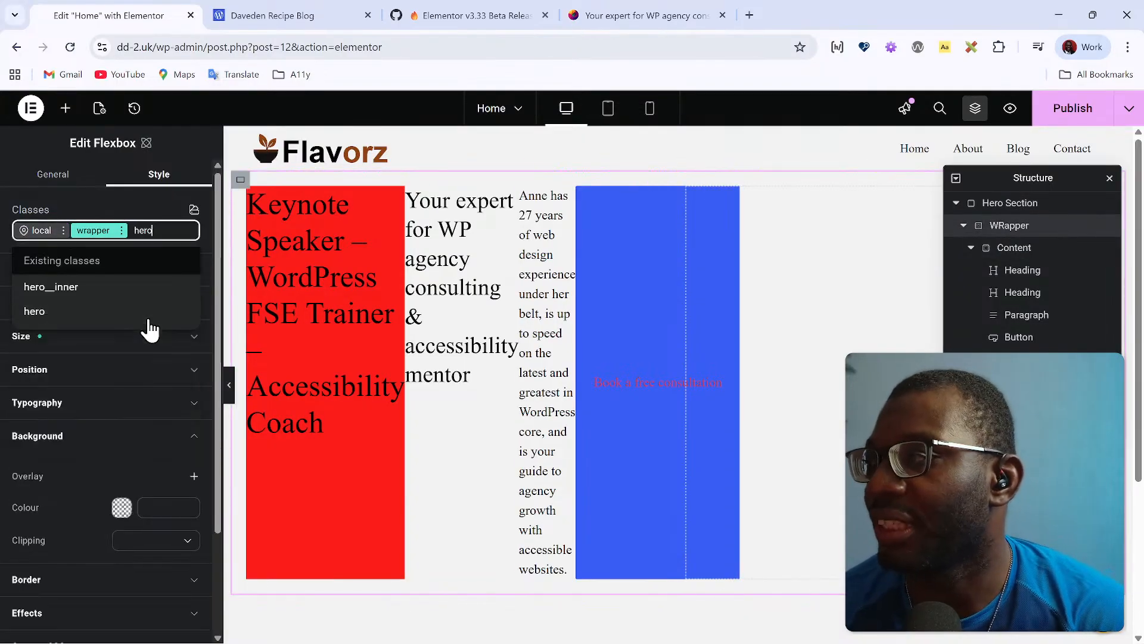
{"action": "type", "text": "__"}
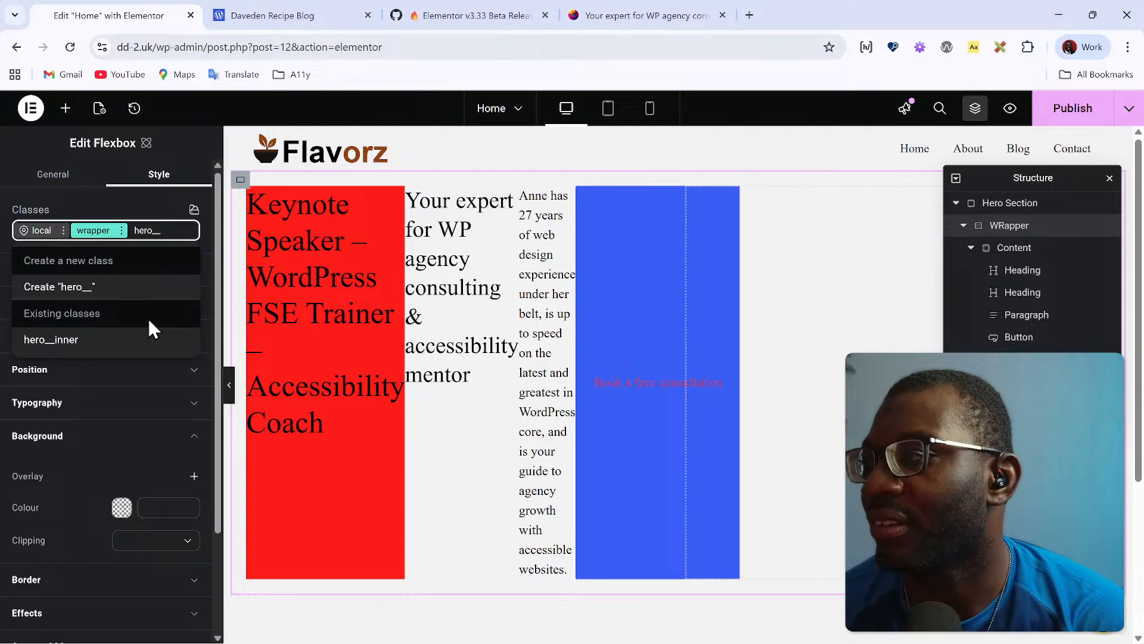
{"action": "type", "text": "inner"}
{"action": "key", "text": "Return"}
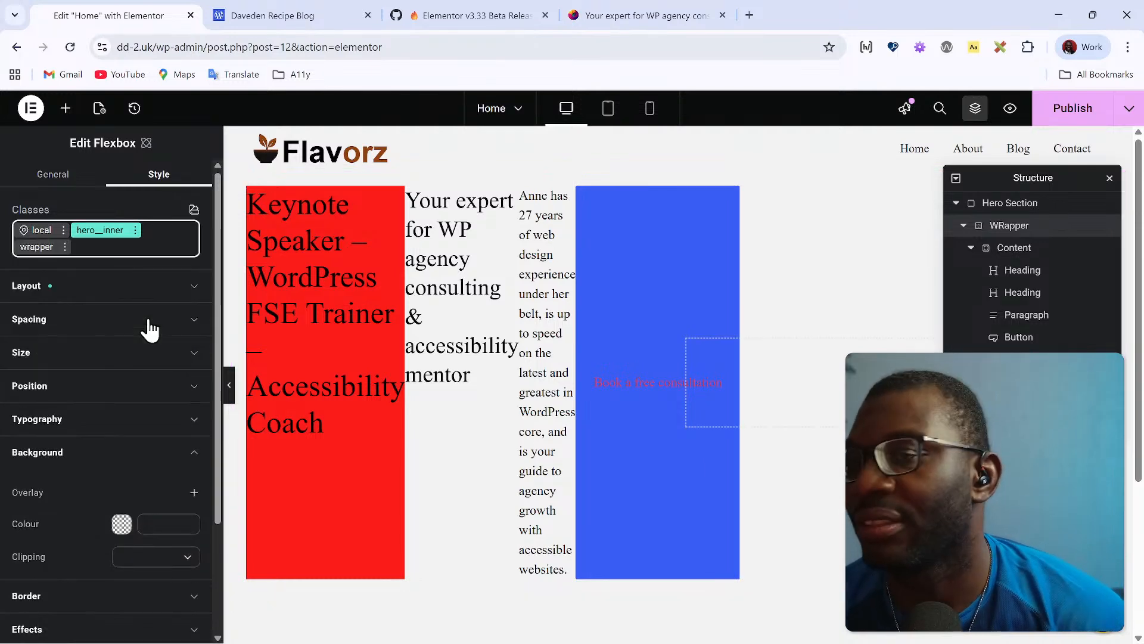
Step: Create a new class hero__content on the Content flexbox
{"action": "left_click", "coordinate": [1043, 249]}
{"action": "left_click", "coordinate": [164, 237]}
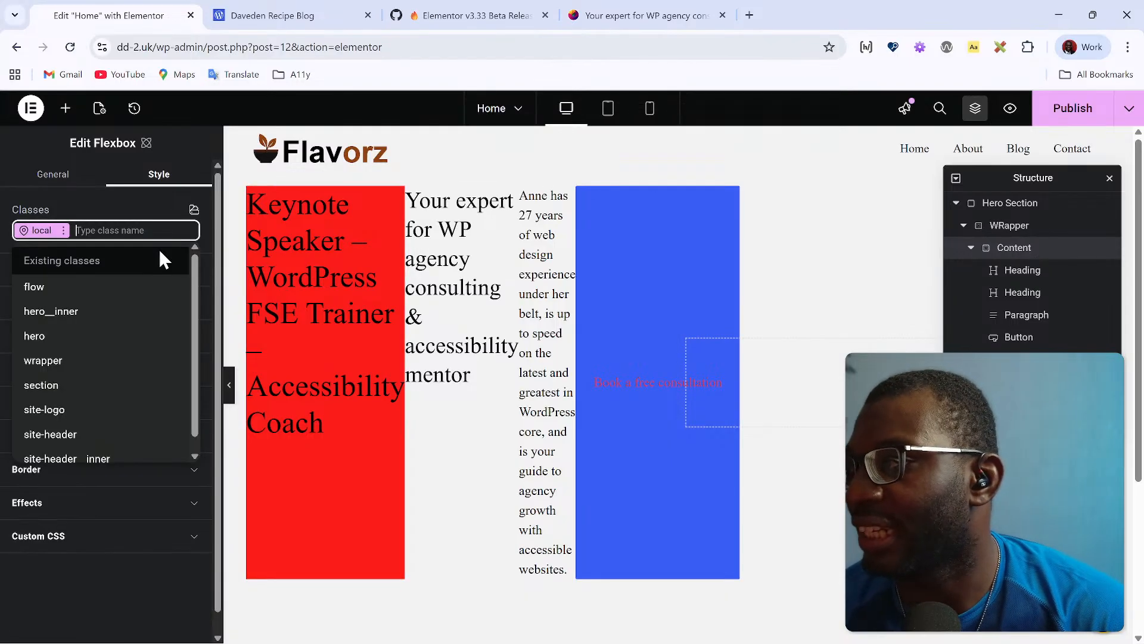
{"action": "type", "text": "hero__content"}
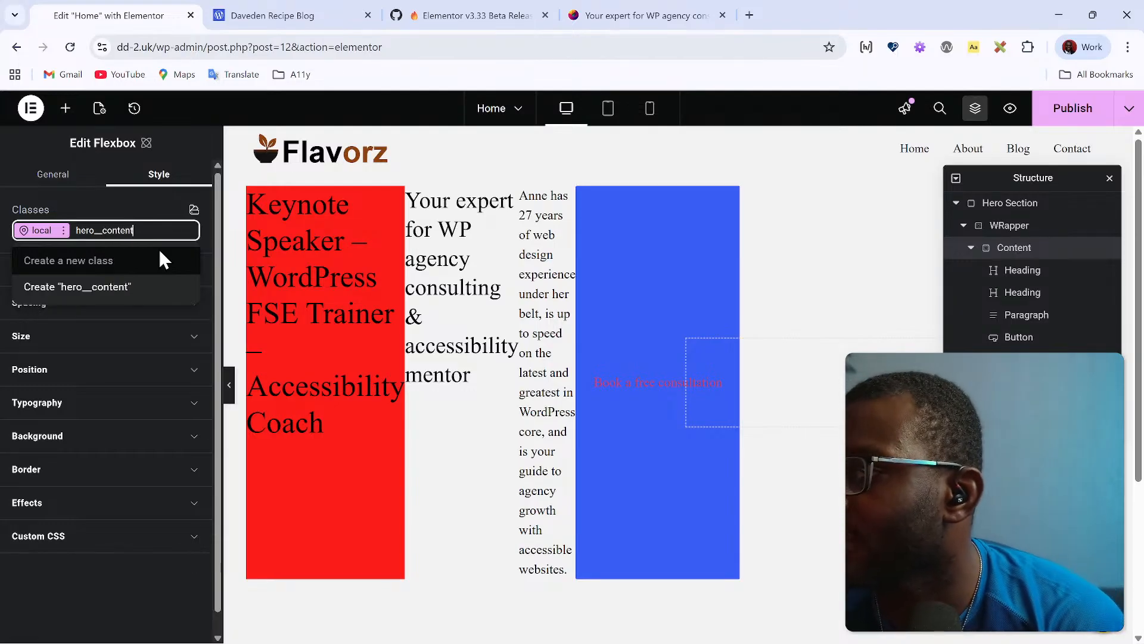
{"action": "key", "text": "Return"}
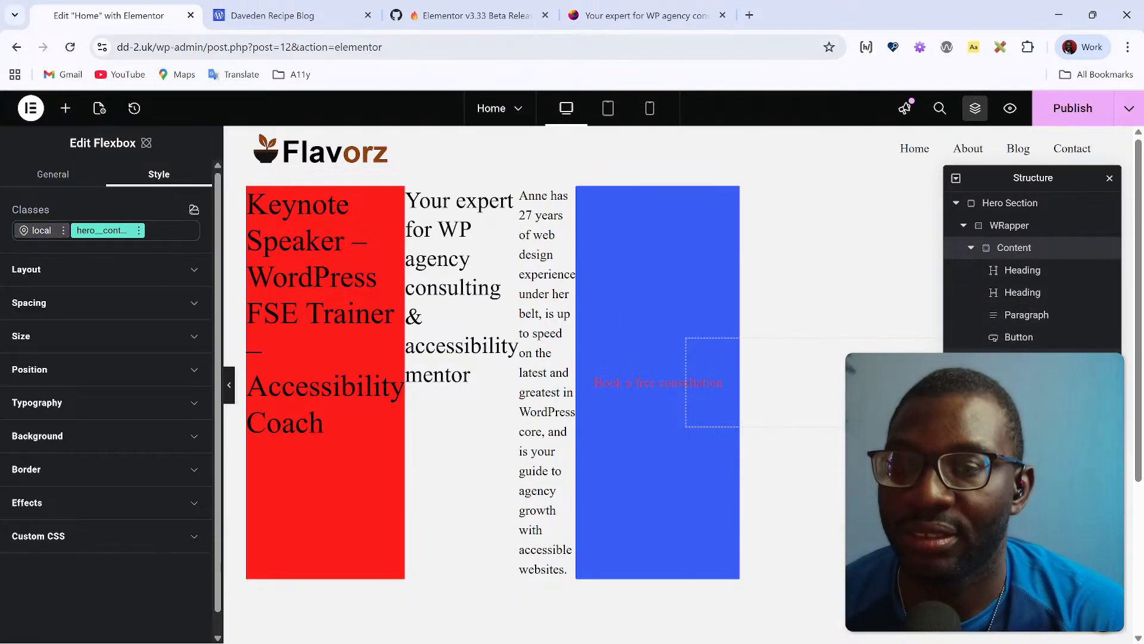
Step: Create a new class hero__media on the empty flexbox that follows the Content container
{"action": "left_click", "coordinate": [1018, 360]}
{"action": "left_click", "coordinate": [116, 230]}
{"action": "type", "text": "hero"}
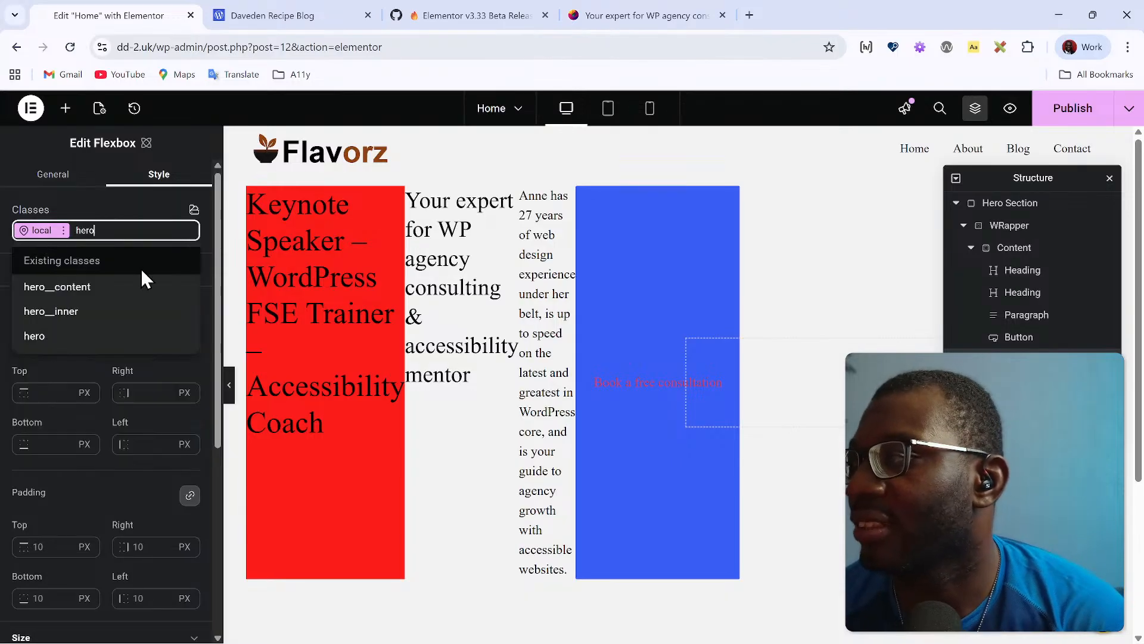
{"action": "type", "text": "__media"}
{"action": "key", "text": "Return"}
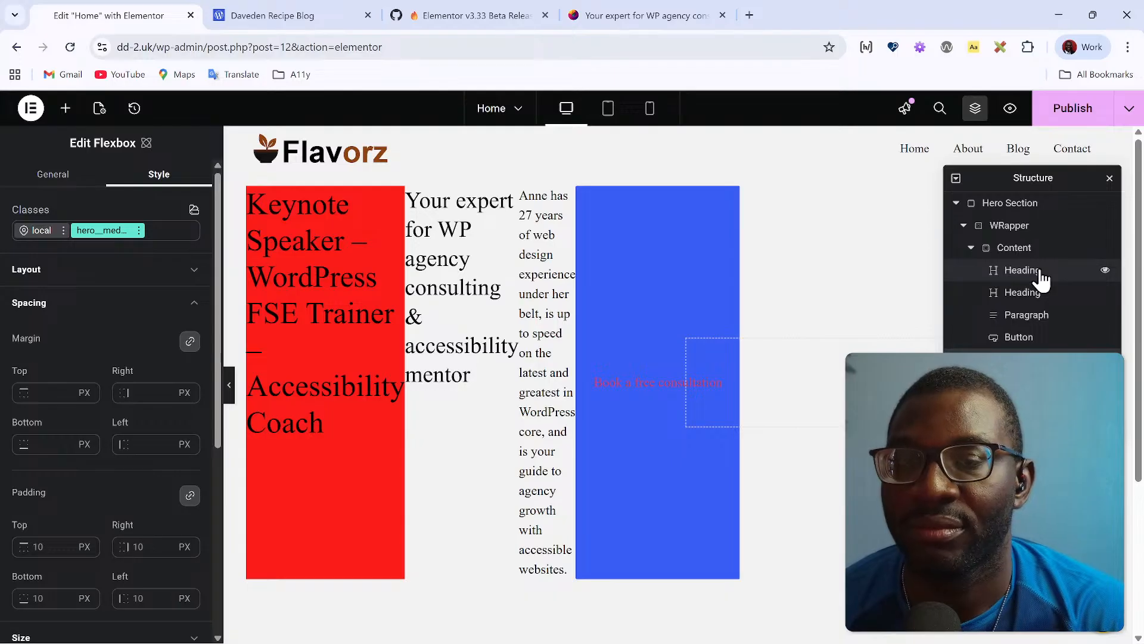
Step: Set the Content container's hero__content class to Flex display with a top-to-bottom column direction
{"action": "left_click", "coordinate": [1010, 247]}
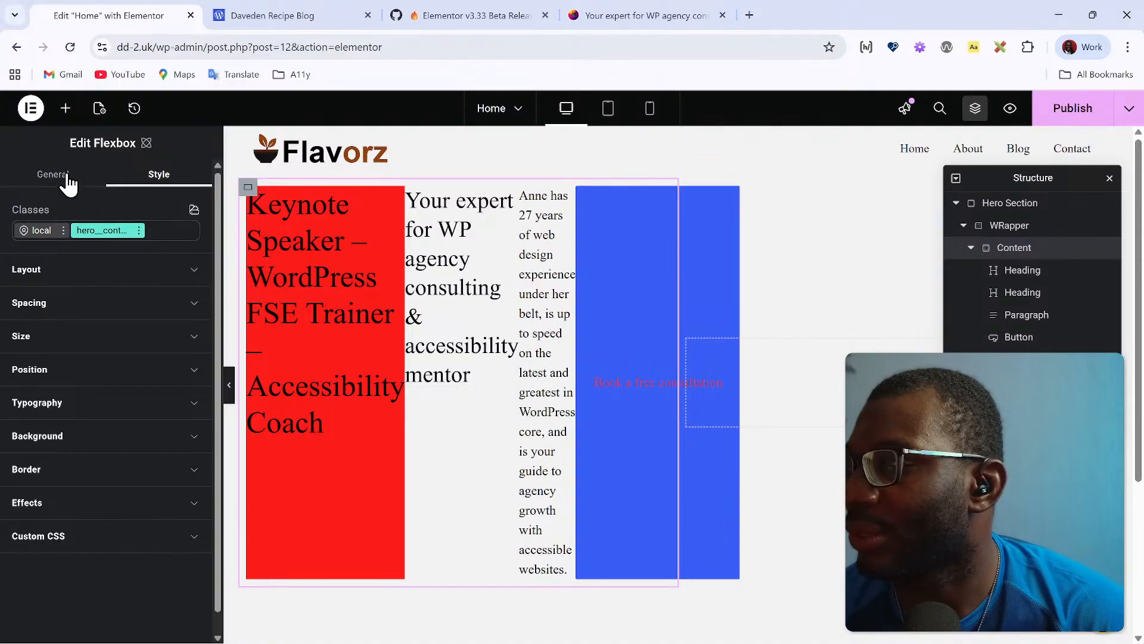
{"action": "left_click", "coordinate": [80, 275]}
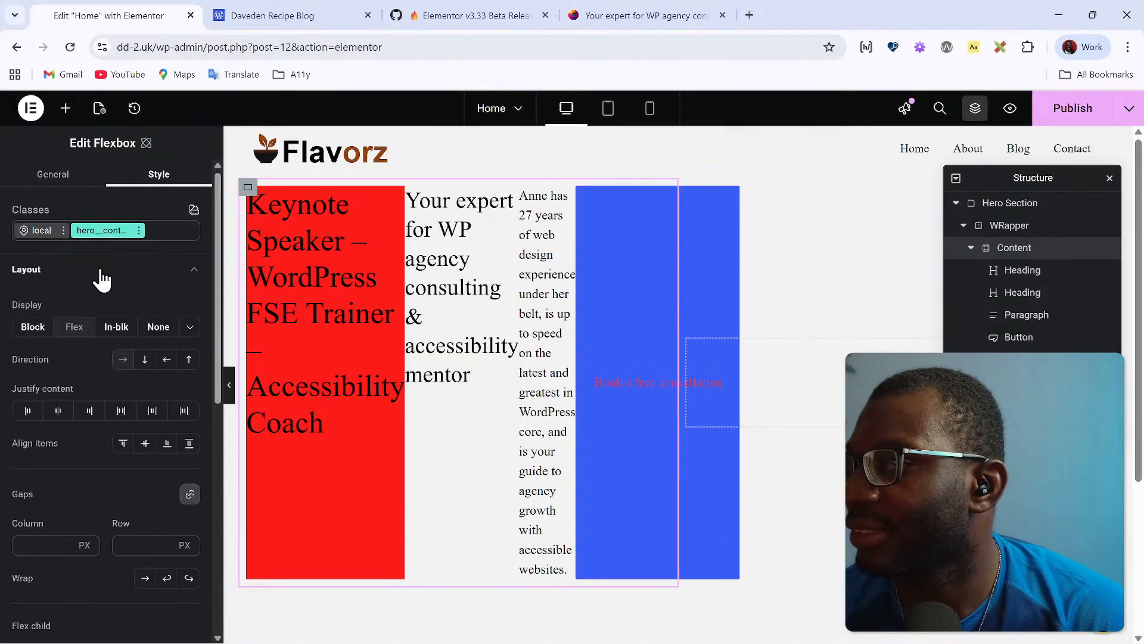
{"action": "left_click", "coordinate": [78, 329]}
{"action": "left_click", "coordinate": [144, 359]}
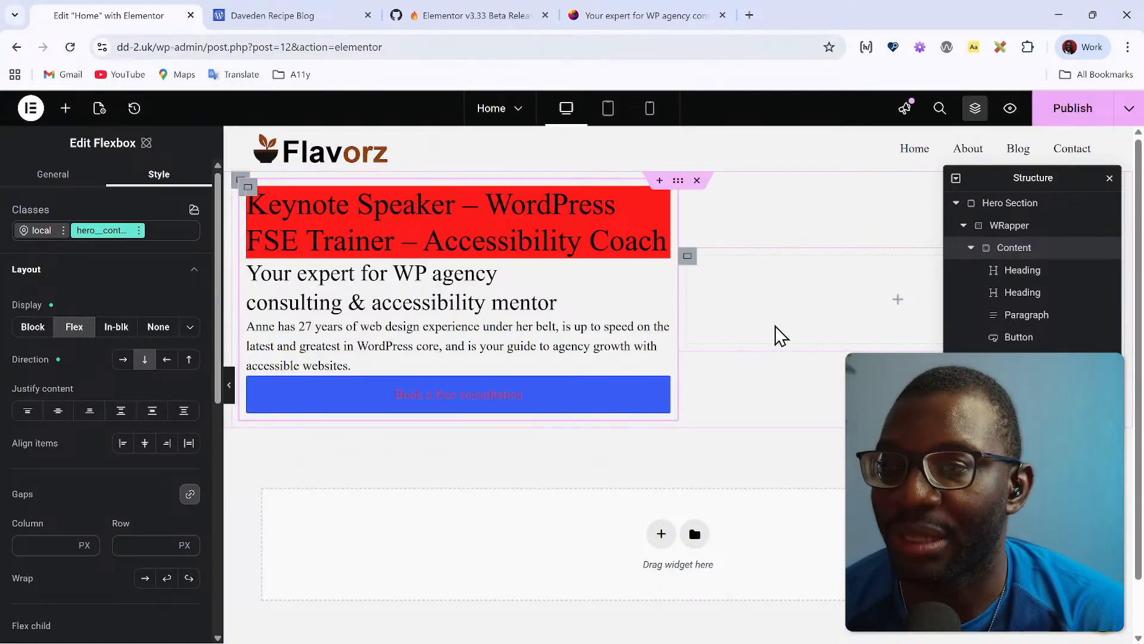
Step: Add an atomic Image element inside the empty hero__media flexbox
{"action": "left_click", "coordinate": [65, 108]}
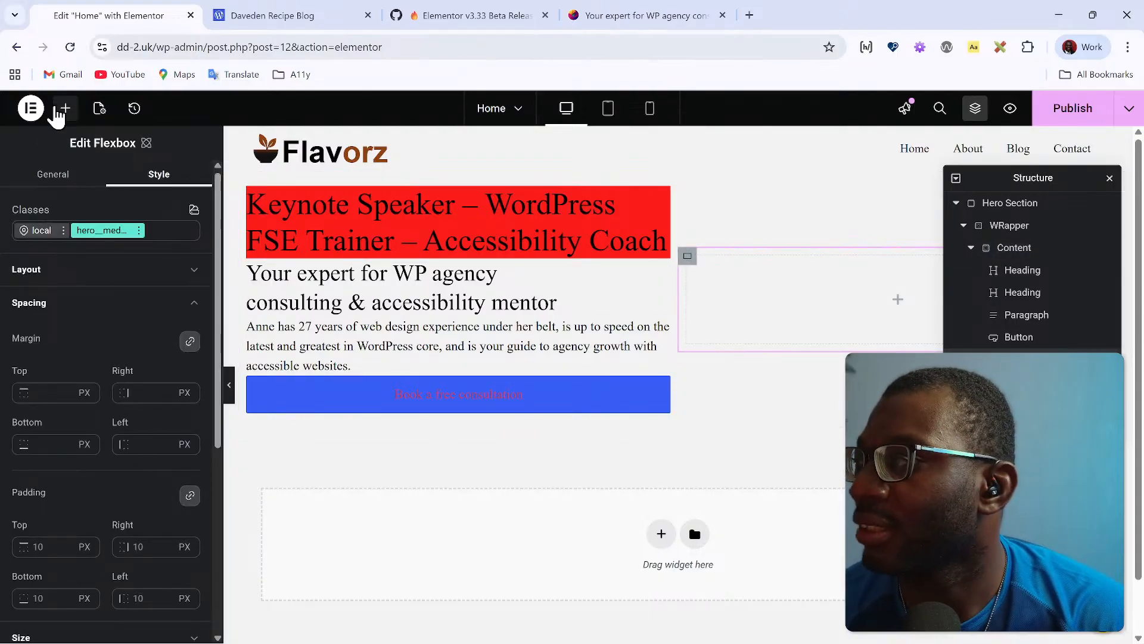
{"action": "left_click", "coordinate": [63, 113]}
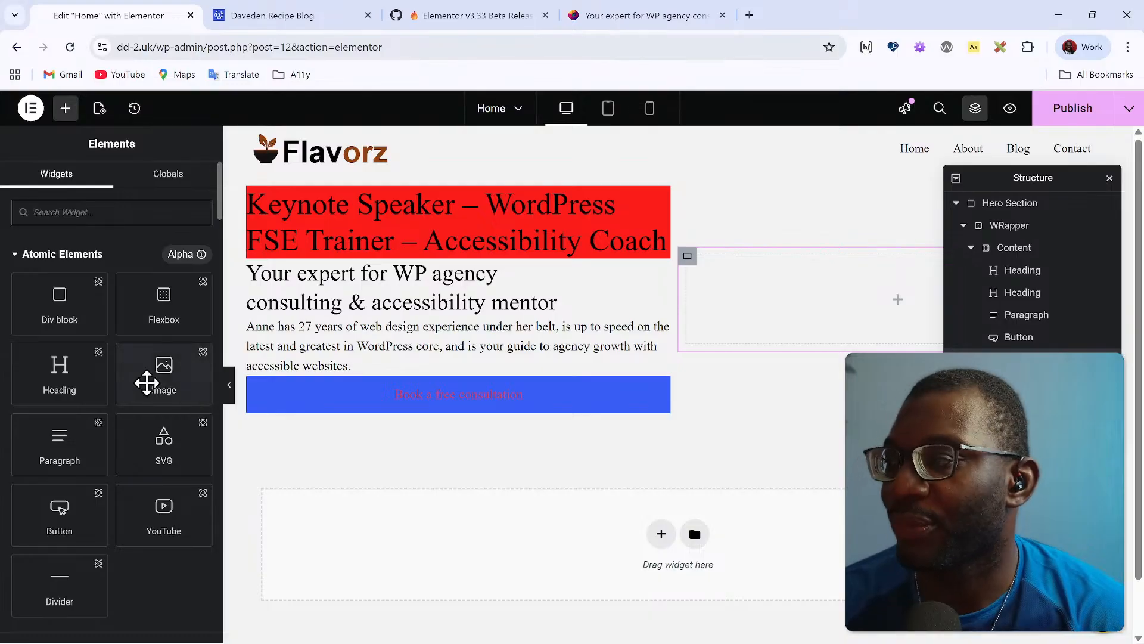
{"action": "left_click", "coordinate": [157, 376]}
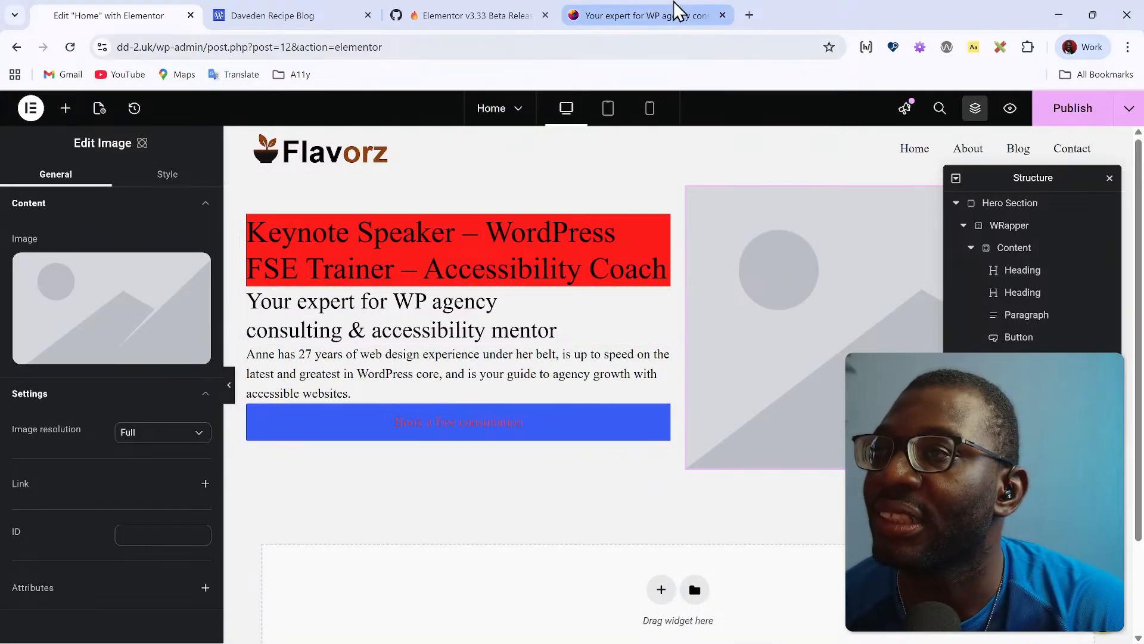
Step: Inspect the portrait in the reference hero, open its source file, copy the image URL and return to the Elementor editor
{"action": "left_click", "coordinate": [627, 11]}
{"action": "right_click", "coordinate": [935, 271]}
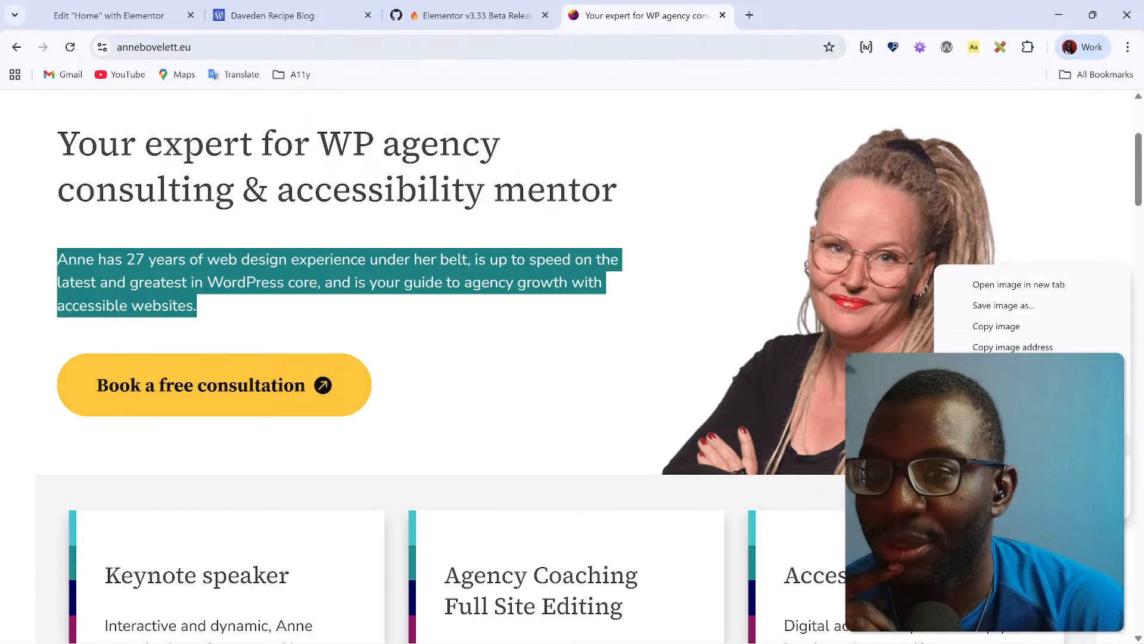
{"action": "left_click", "coordinate": [990, 507]}
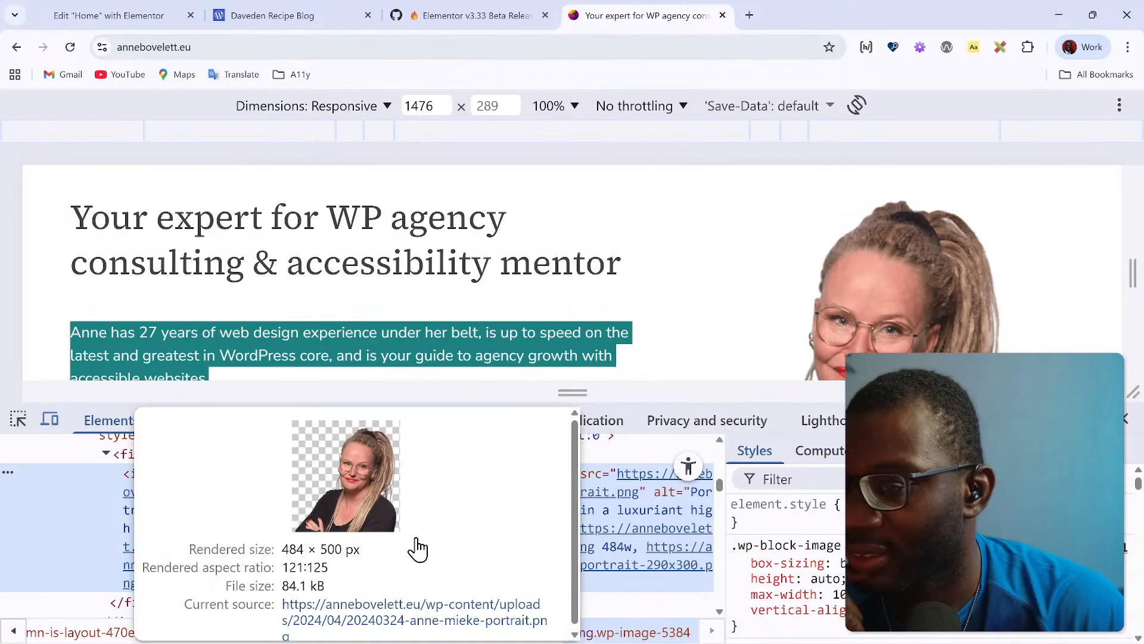
{"action": "left_click", "coordinate": [411, 622]}
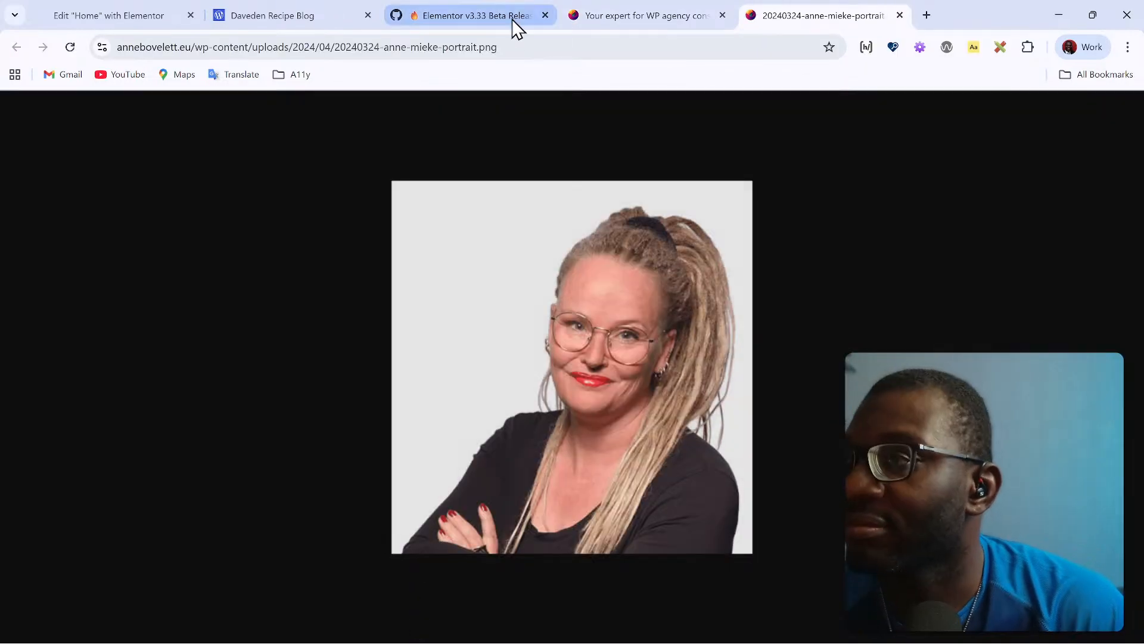
{"action": "left_click", "coordinate": [515, 48]}
{"action": "key", "text": "ctrl+c"}
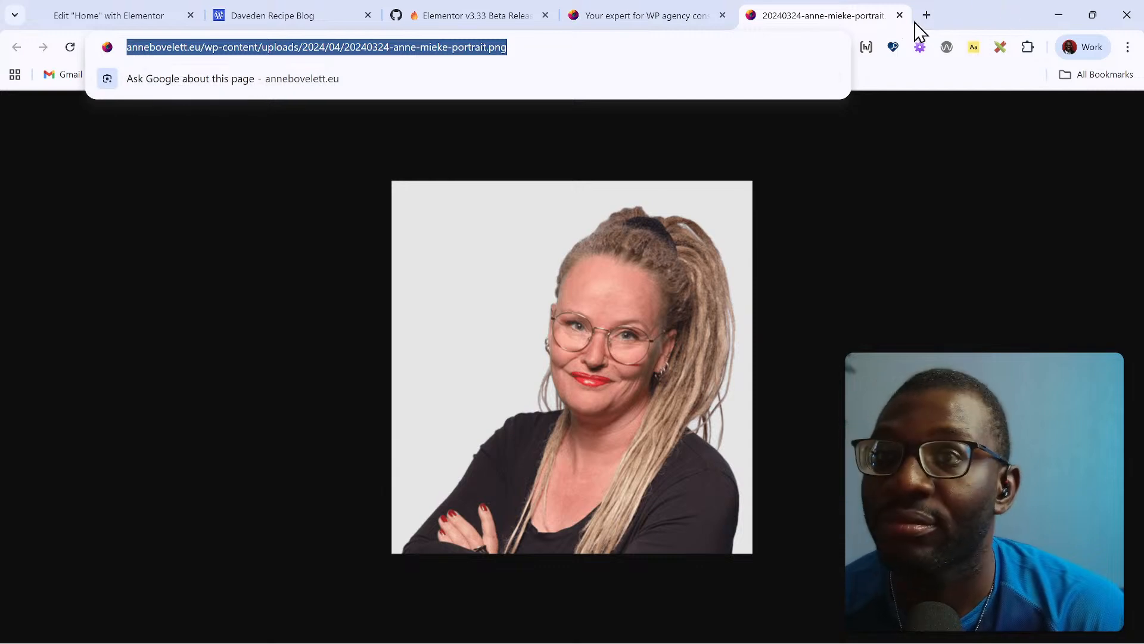
{"action": "left_click", "coordinate": [900, 15]}
{"action": "left_click", "coordinate": [119, 15]}
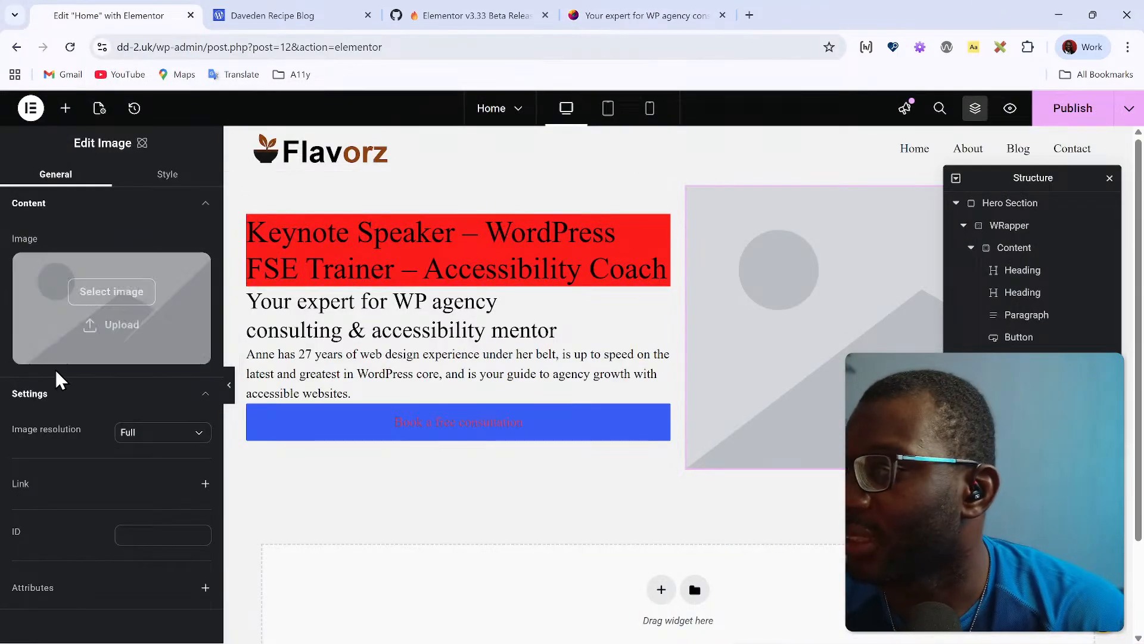
Step: Check the atomic Image's media dialogs for upload and library options that accept an image from a URL
{"action": "left_click", "coordinate": [92, 343]}
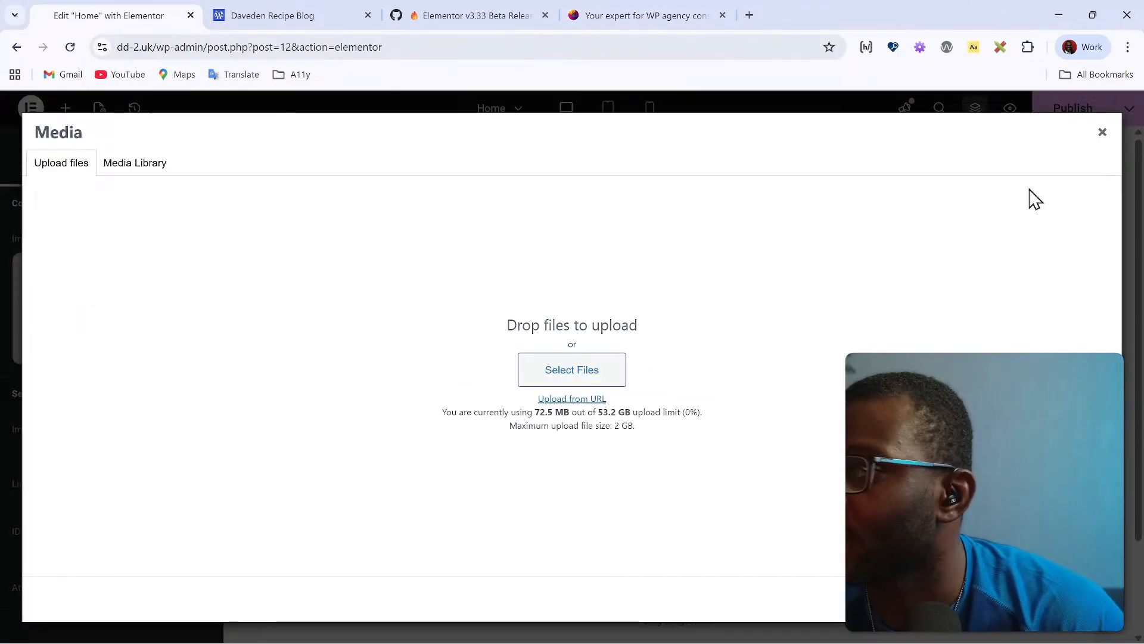
{"action": "left_click", "coordinate": [1102, 132]}
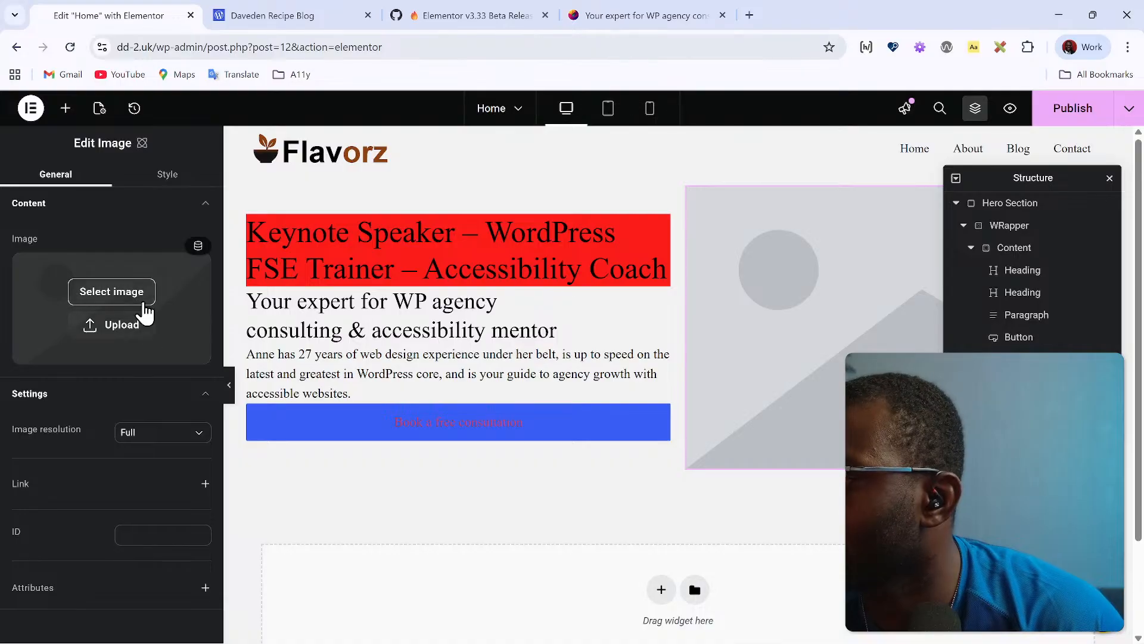
{"action": "left_click", "coordinate": [138, 306]}
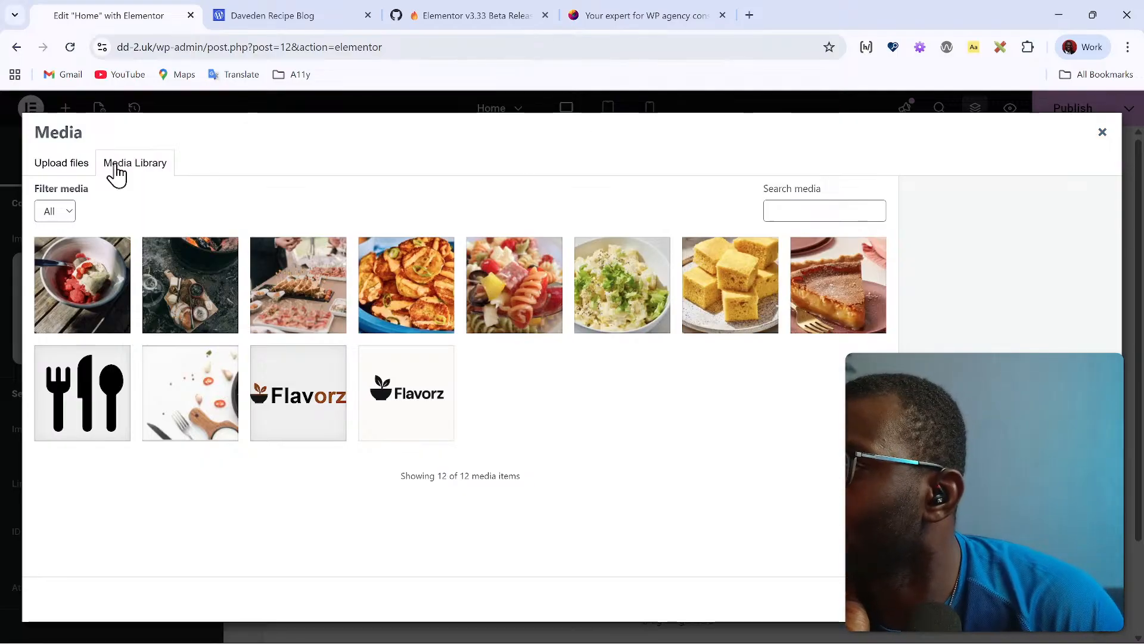
{"action": "left_click", "coordinate": [61, 162]}
{"action": "left_click", "coordinate": [153, 169]}
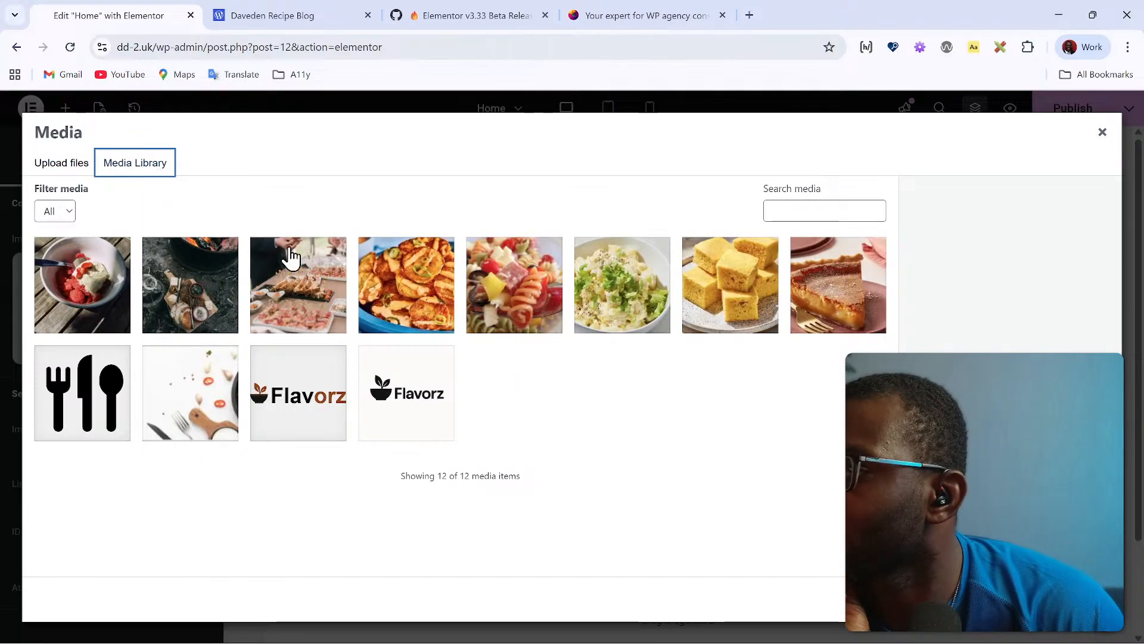
{"action": "left_click", "coordinate": [1102, 132]}
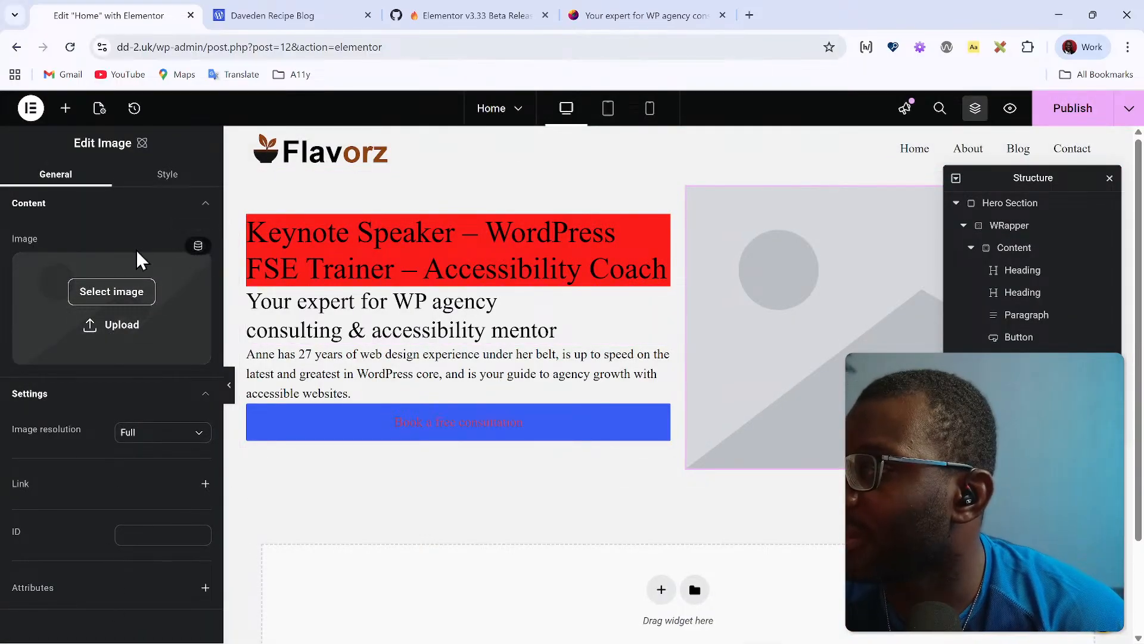
{"action": "left_click", "coordinate": [155, 346]}
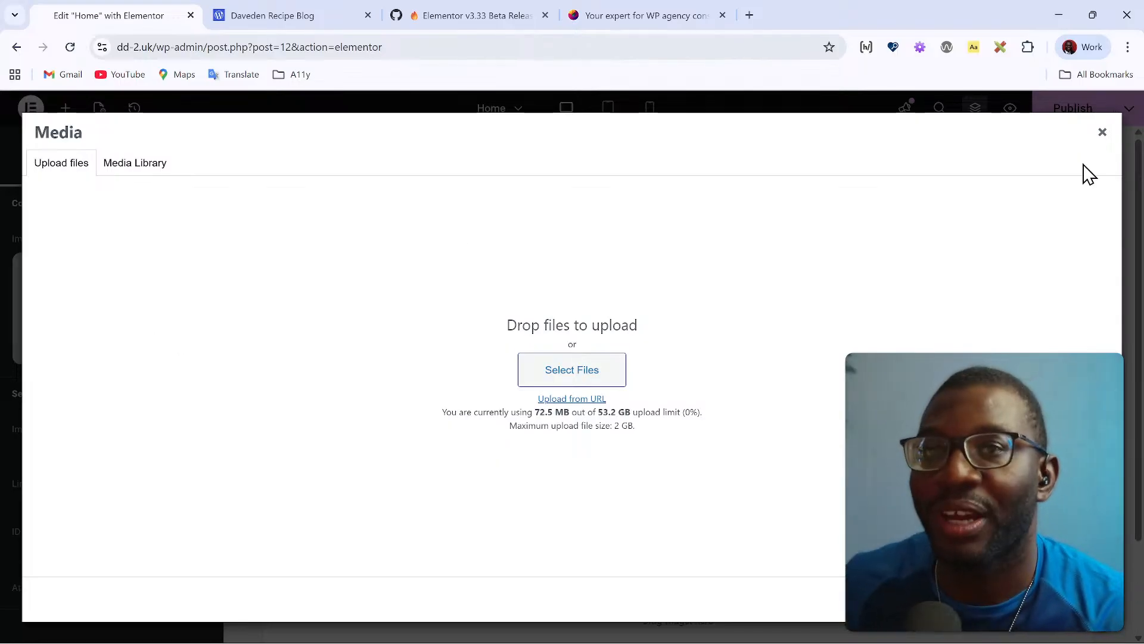
{"action": "left_click", "coordinate": [1102, 132]}
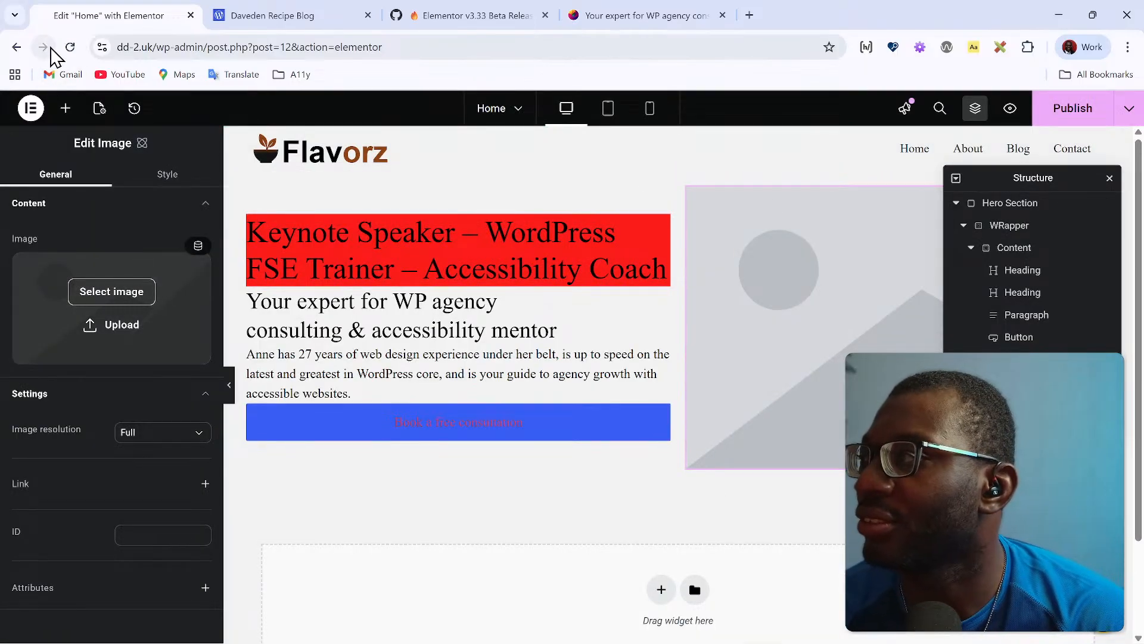
Step: Add a standard Image widget and insert the reference portrait into it from the copied image URL
{"action": "left_click", "coordinate": [66, 108]}
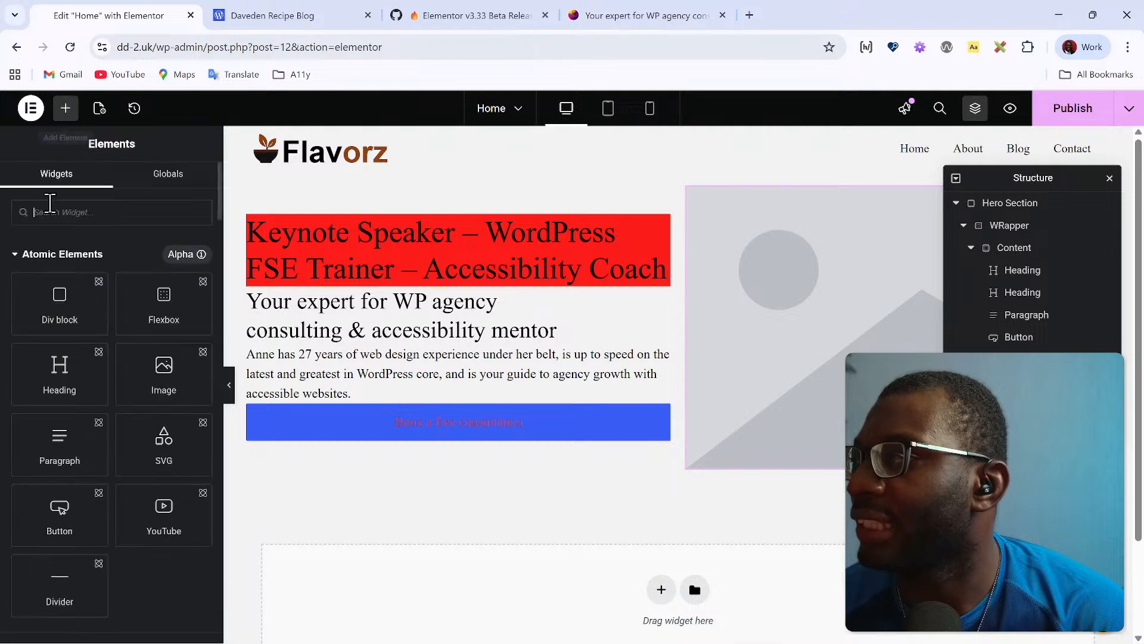
{"action": "type", "text": "image"}
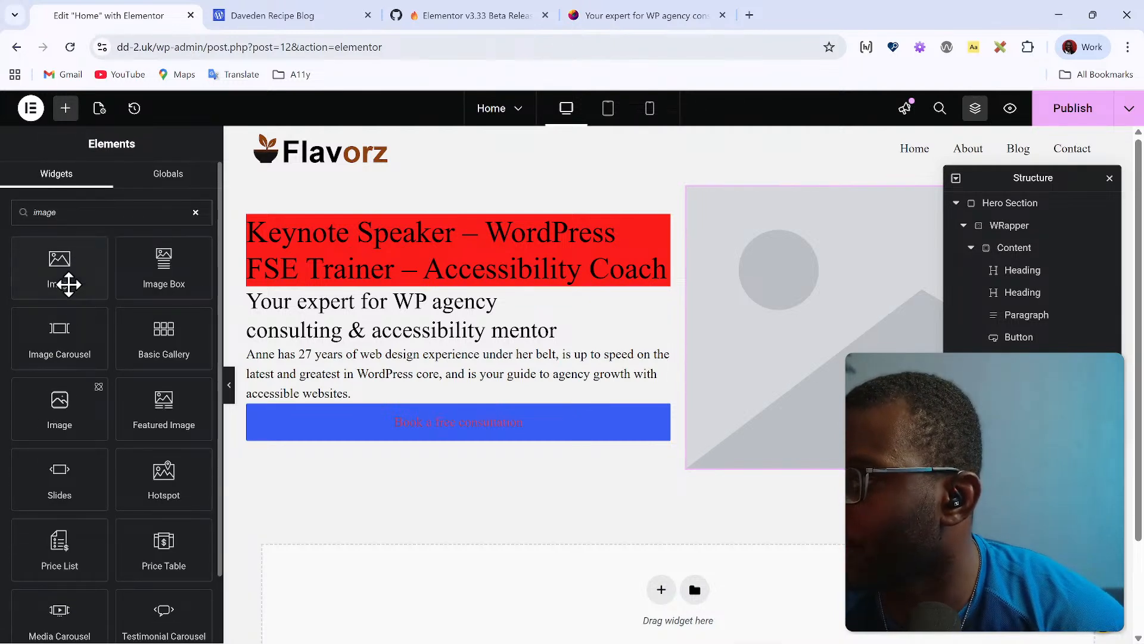
{"action": "left_click", "coordinate": [66, 284]}
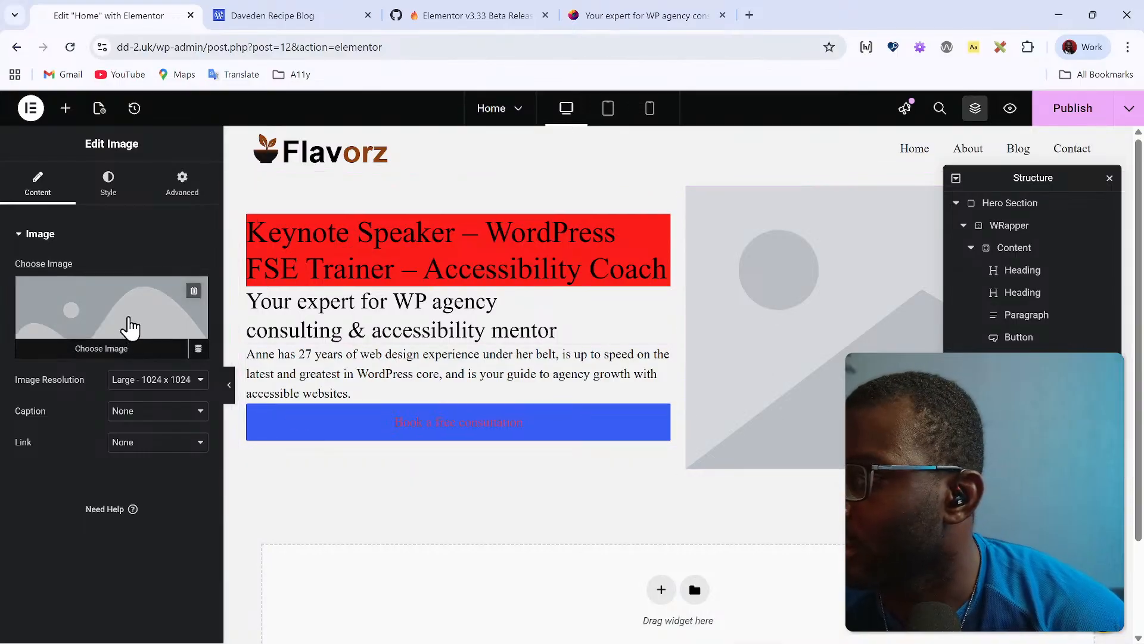
{"action": "left_click", "coordinate": [131, 325]}
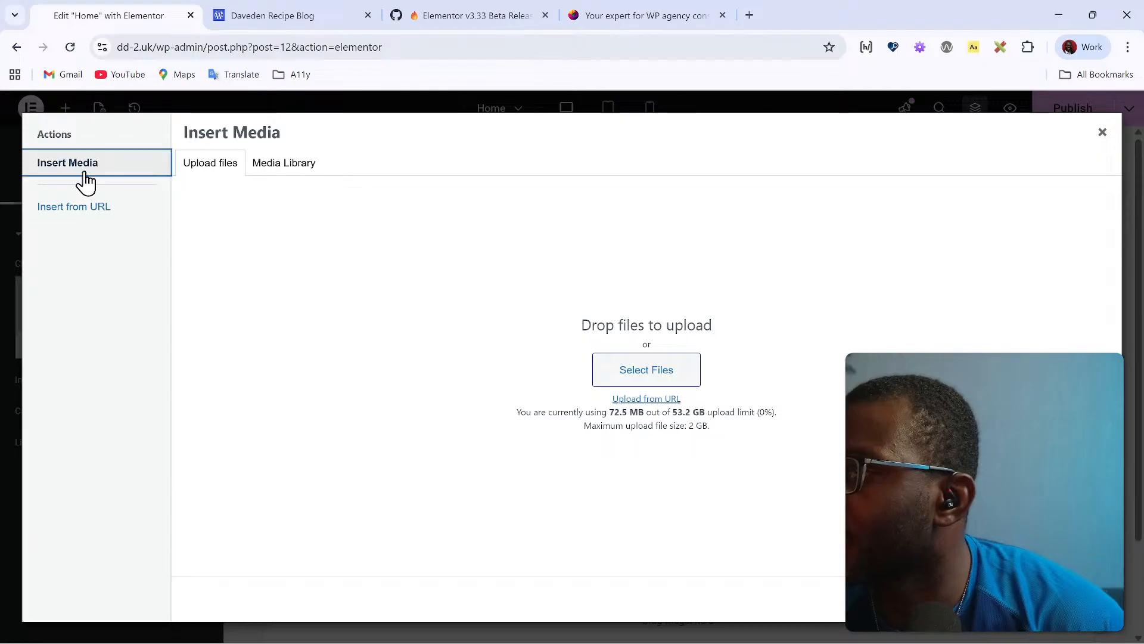
{"action": "left_click", "coordinate": [89, 208]}
{"action": "left_click", "coordinate": [390, 241]}
{"action": "left_click", "coordinate": [349, 186]}
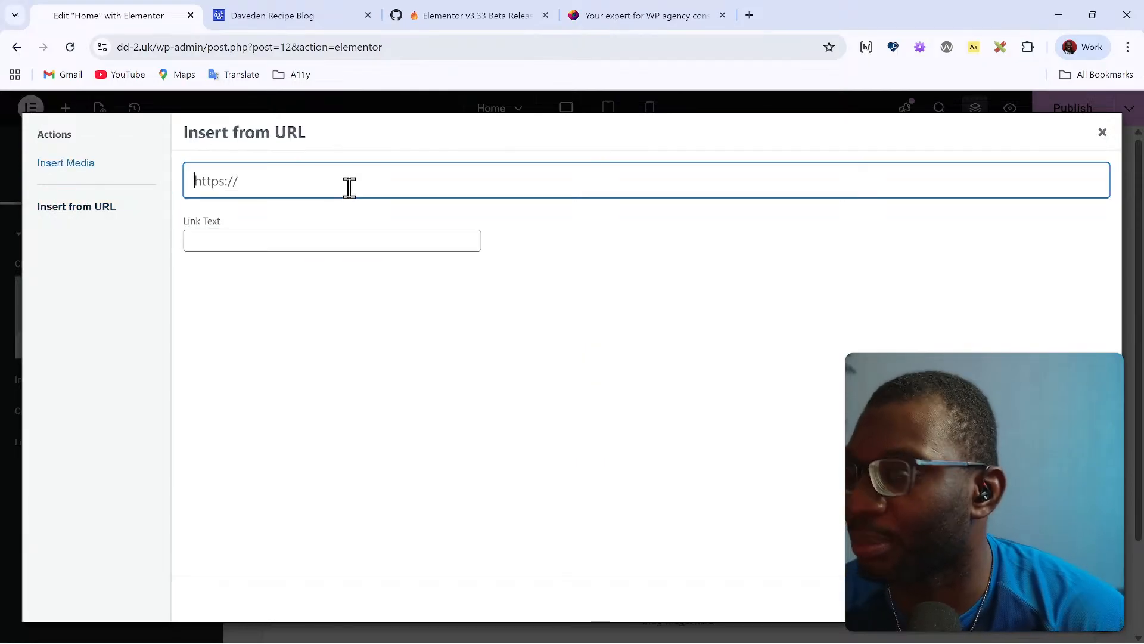
{"action": "key", "text": "ctrl+v"}
{"action": "key", "text": "Return"}
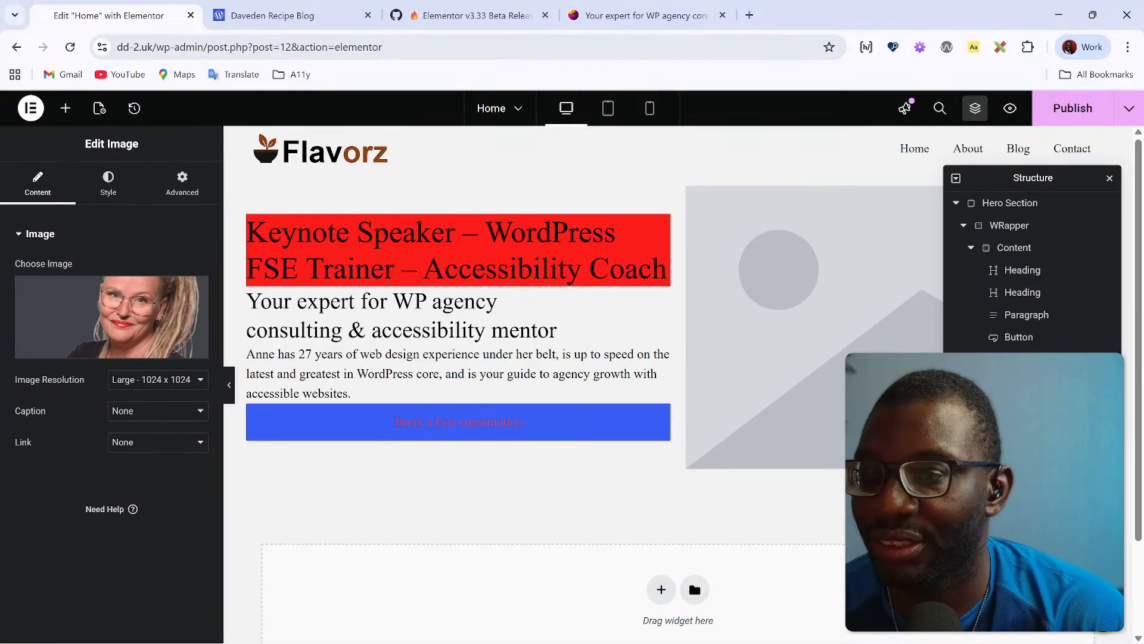
Step: Delete the standard Image widget holding the portrait from the hero section
{"action": "scroll", "coordinate": [600, 590], "scroll_direction": "down", "scroll_amount": 2}
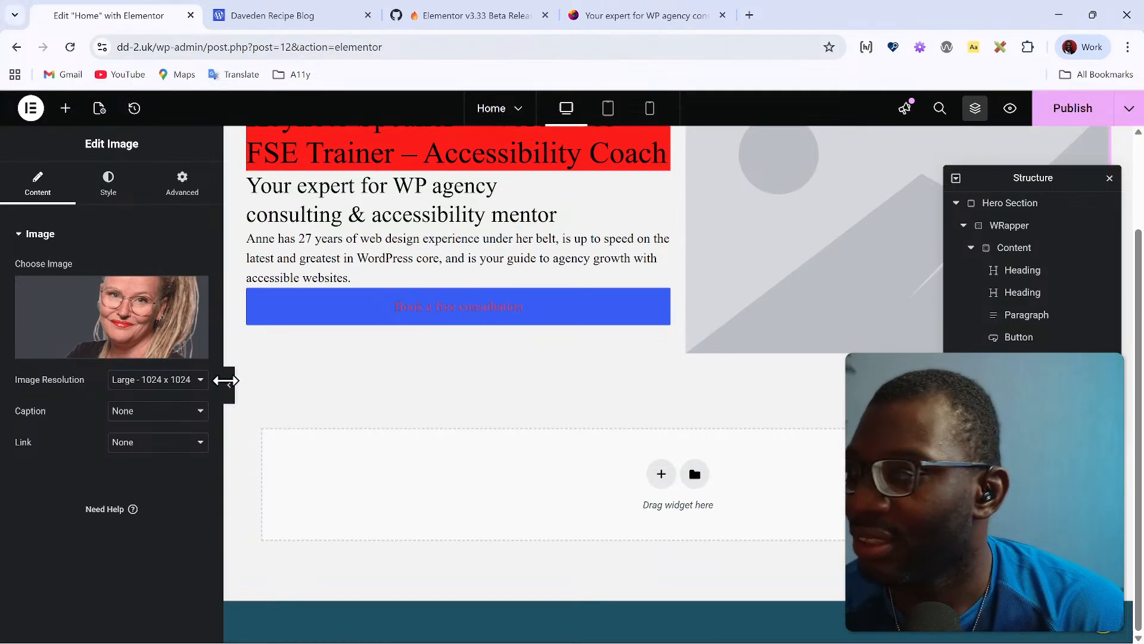
{"action": "scroll", "coordinate": [766, 377], "scroll_direction": "up", "scroll_amount": 2}
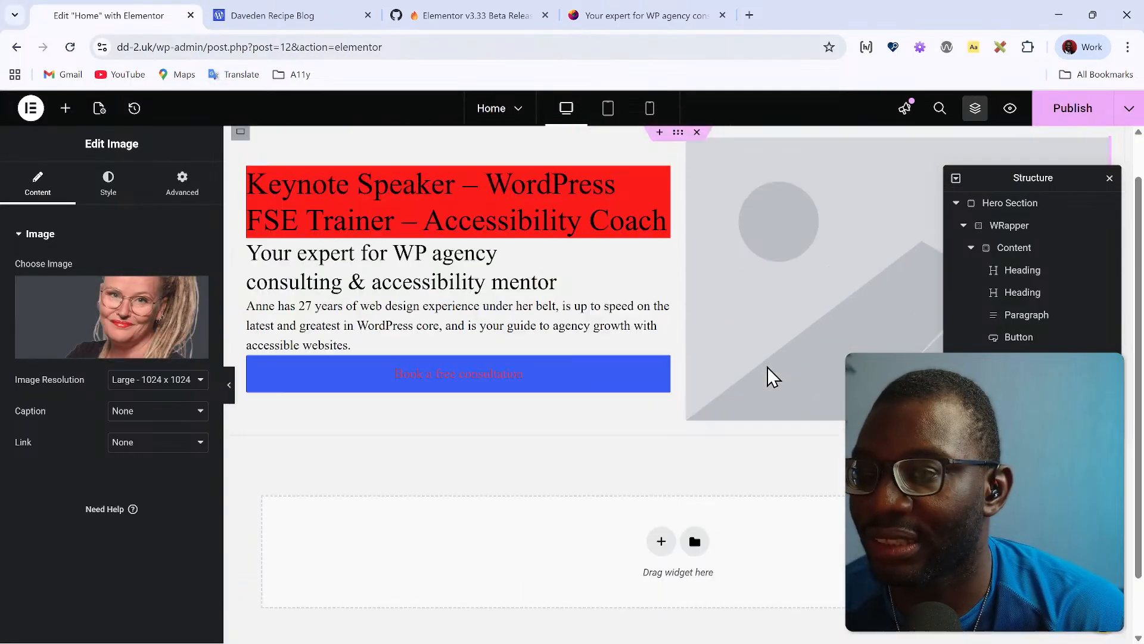
{"action": "right_click", "coordinate": [1008, 359]}
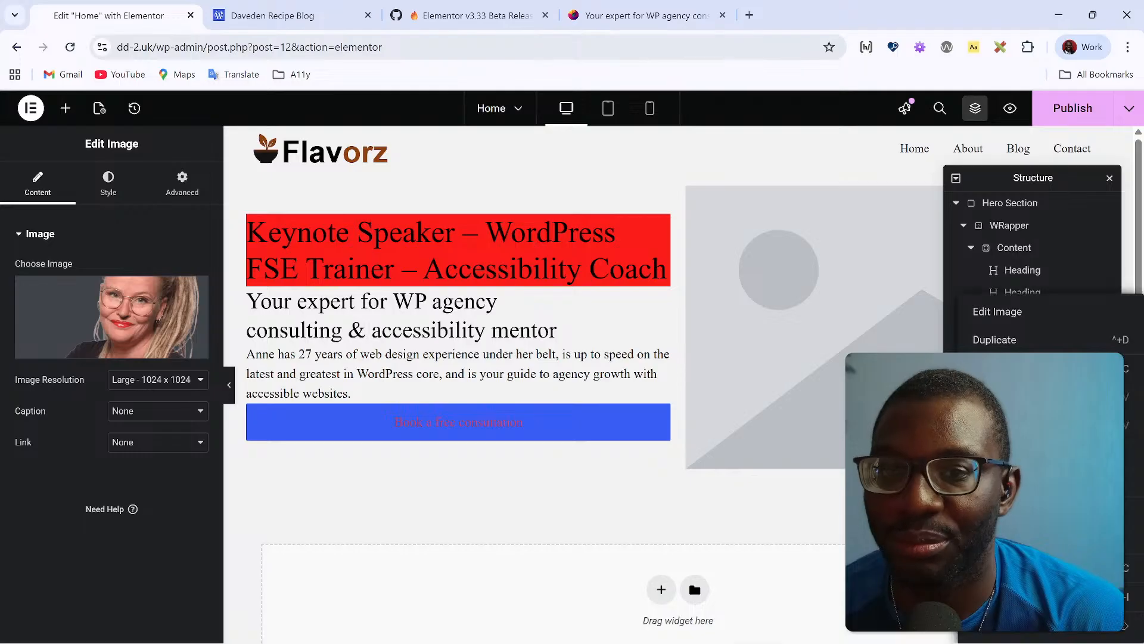
{"action": "left_click", "coordinate": [994, 633]}
Step: Set the atomic Image in the hero to the strawberry and ice cream bowl photo from the media library
{"action": "left_click", "coordinate": [825, 346]}
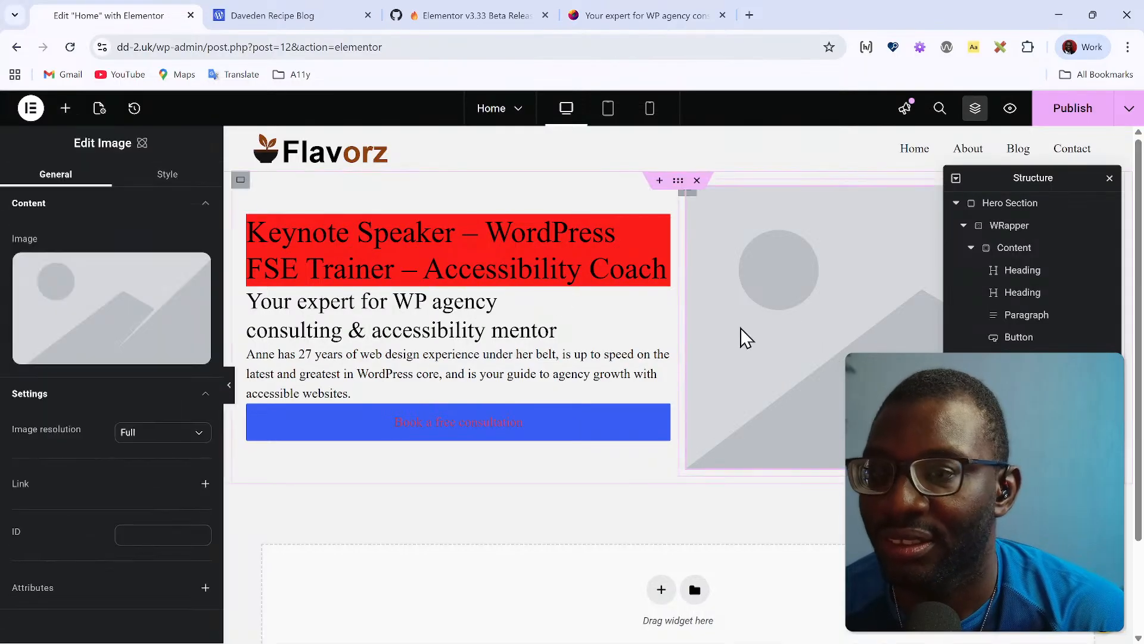
{"action": "left_click", "coordinate": [118, 287]}
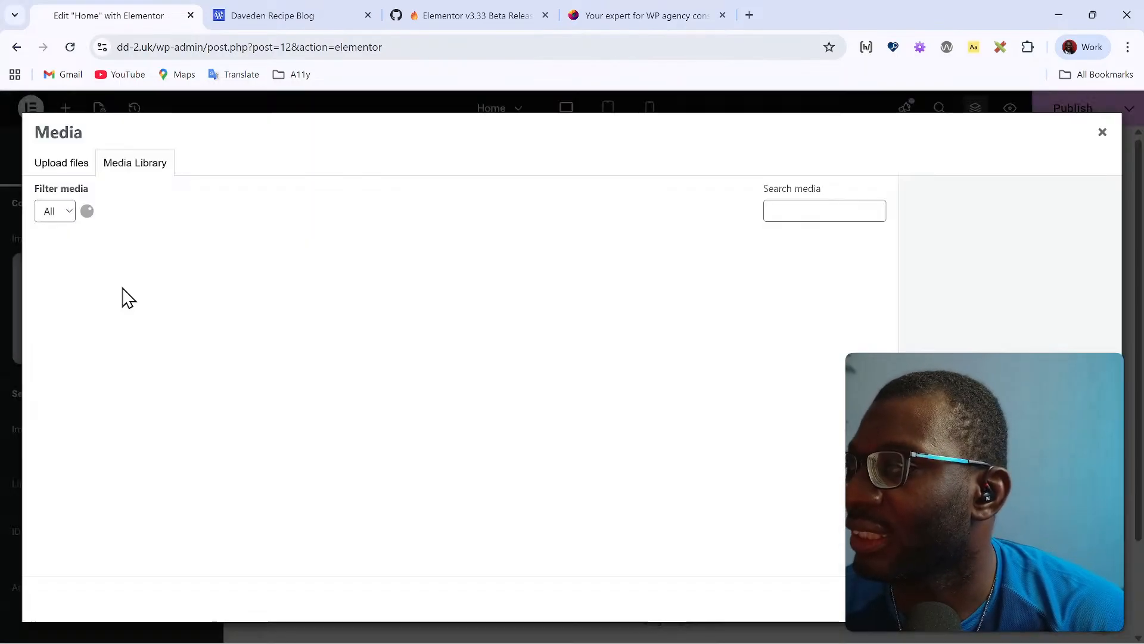
{"action": "left_click", "coordinate": [47, 169]}
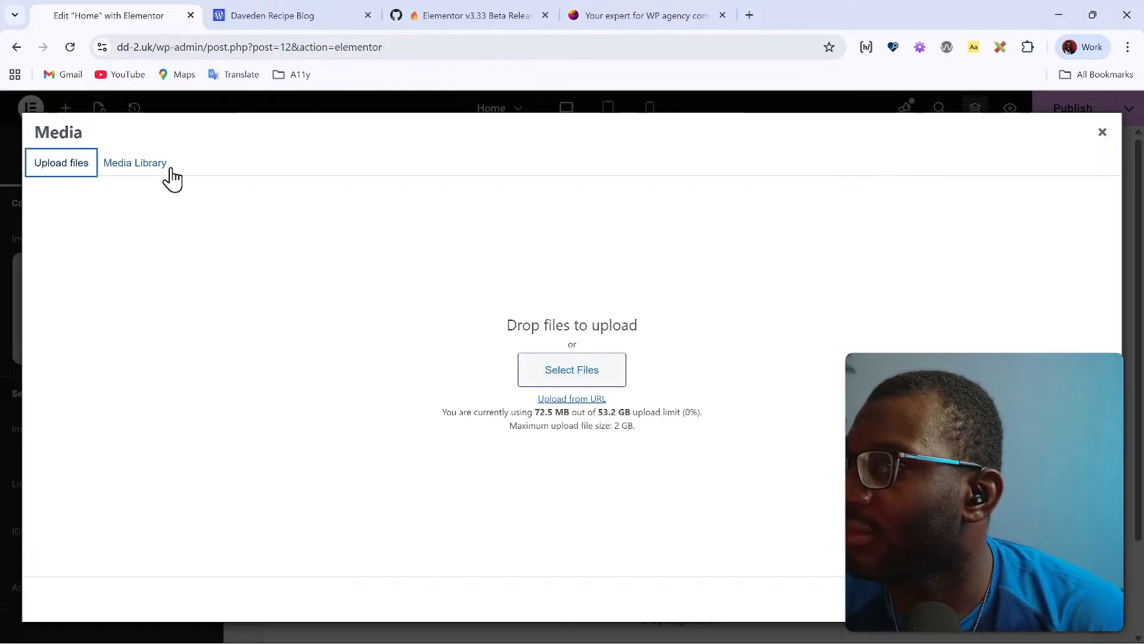
{"action": "left_click", "coordinate": [169, 170]}
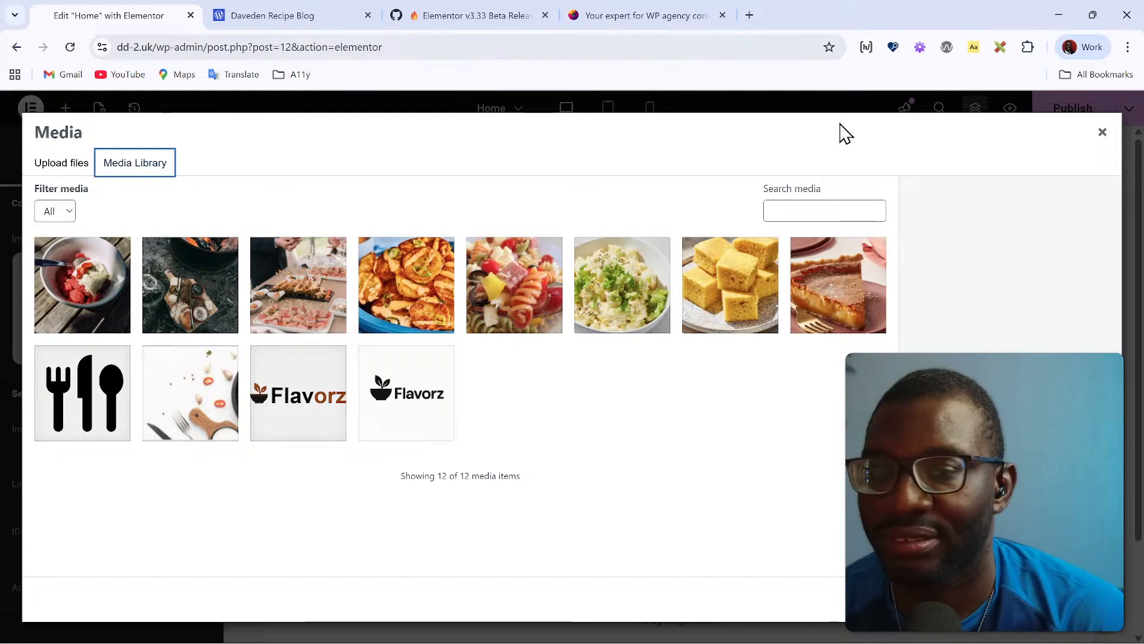
{"action": "left_click", "coordinate": [87, 301]}
{"action": "left_click", "coordinate": [1087, 599]}
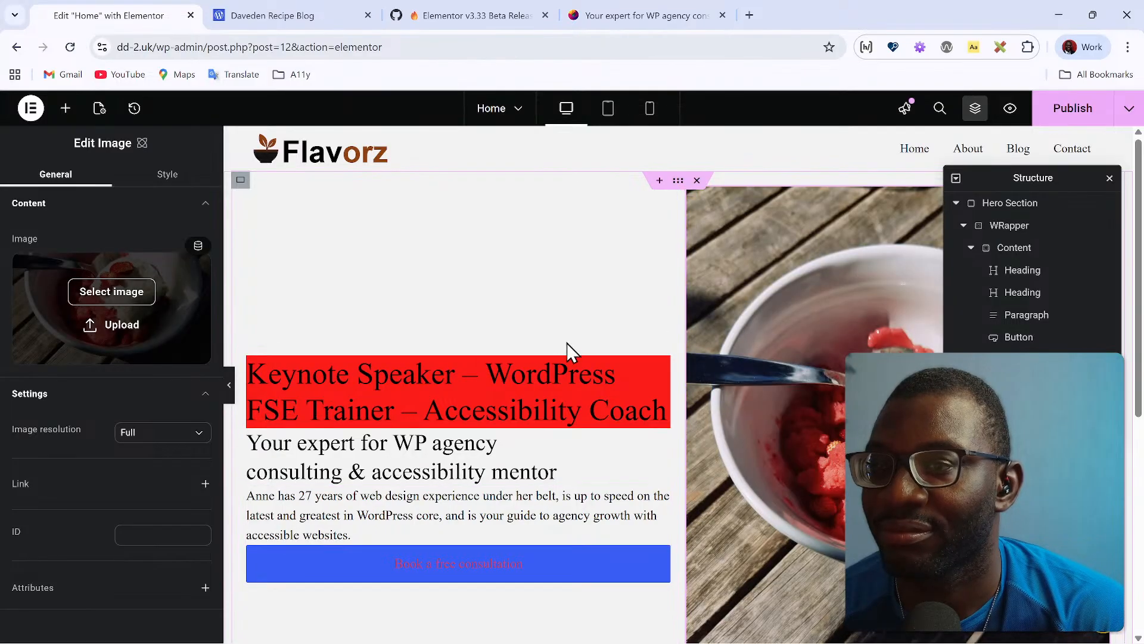
Step: Set the hero image's resolution to Medium Large - 768*0 and publish the Home page
{"action": "scroll", "coordinate": [655, 345], "scroll_direction": "down", "scroll_amount": 3}
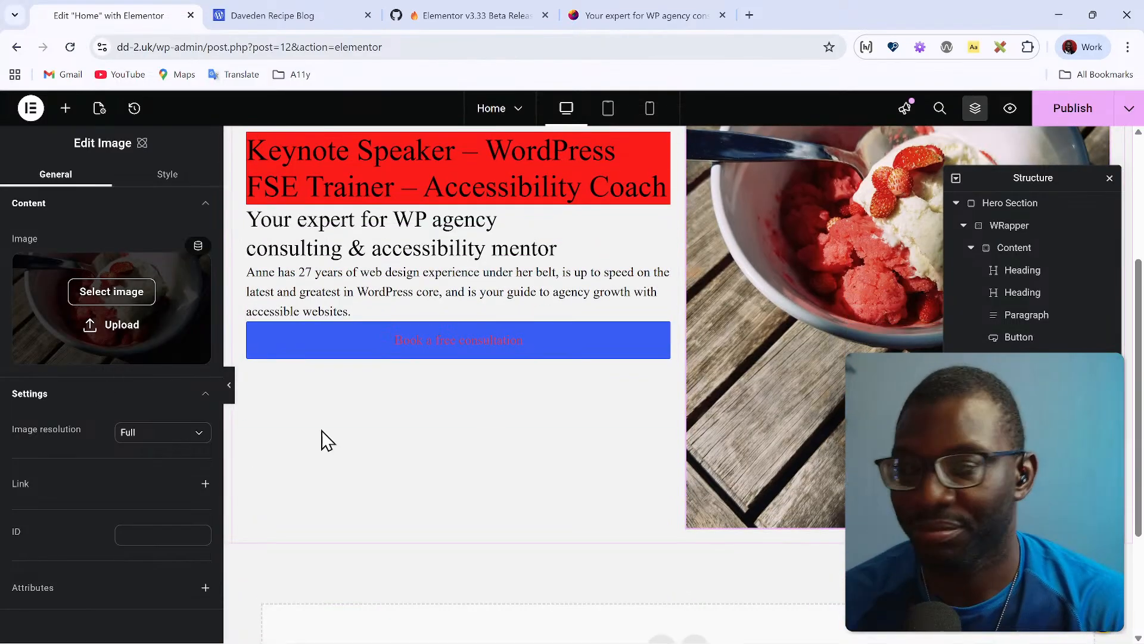
{"action": "left_click", "coordinate": [167, 438]}
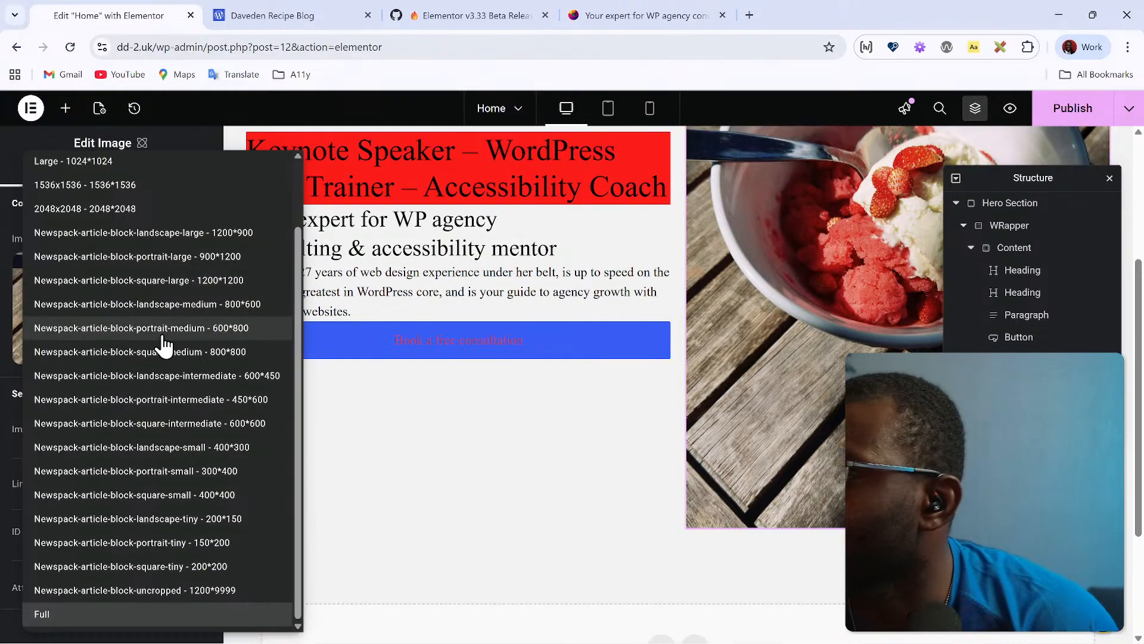
{"action": "scroll", "coordinate": [153, 257], "scroll_direction": "up", "scroll_amount": 1}
{"action": "scroll", "coordinate": [154, 256], "scroll_direction": "up", "scroll_amount": 1}
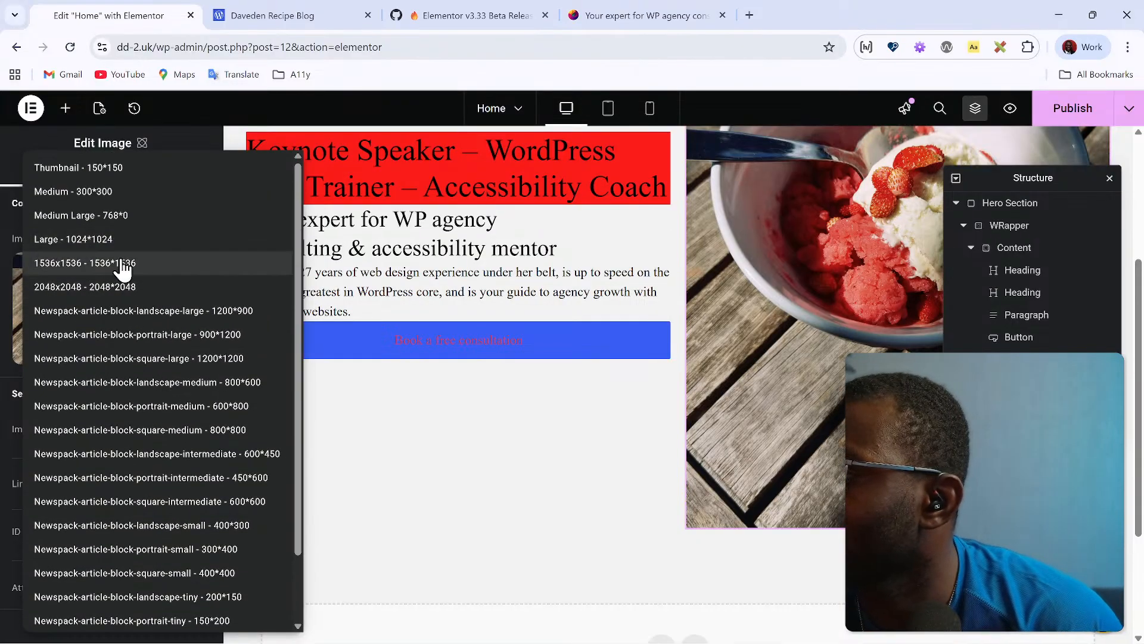
{"action": "left_click", "coordinate": [141, 217]}
{"action": "scroll", "coordinate": [447, 309], "scroll_direction": "up", "scroll_amount": 4}
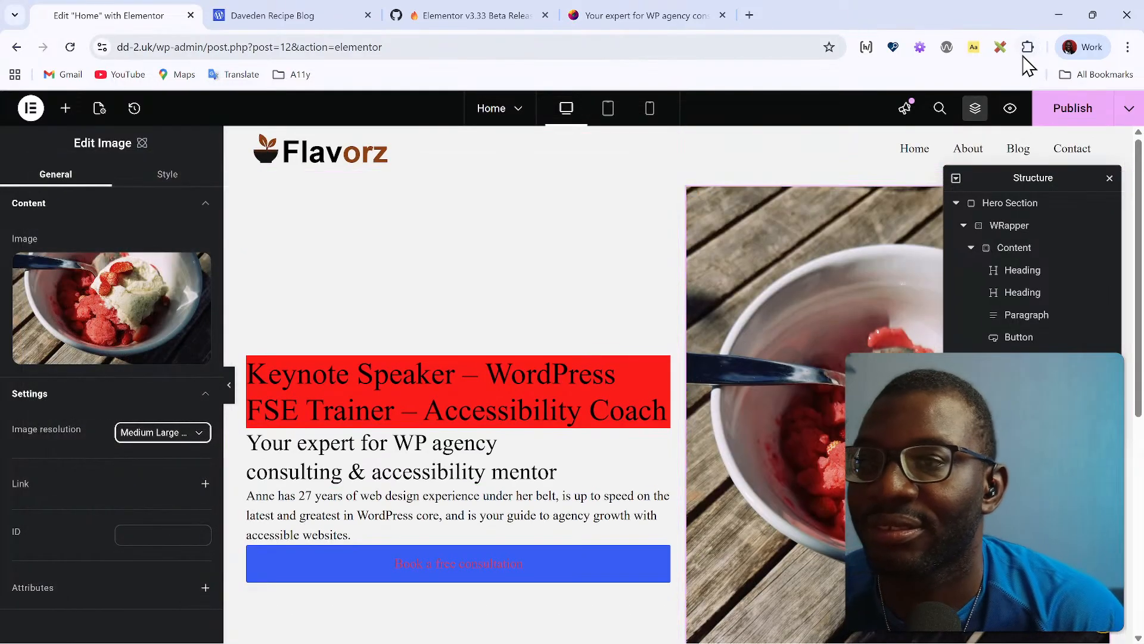
{"action": "left_click", "coordinate": [1067, 112]}
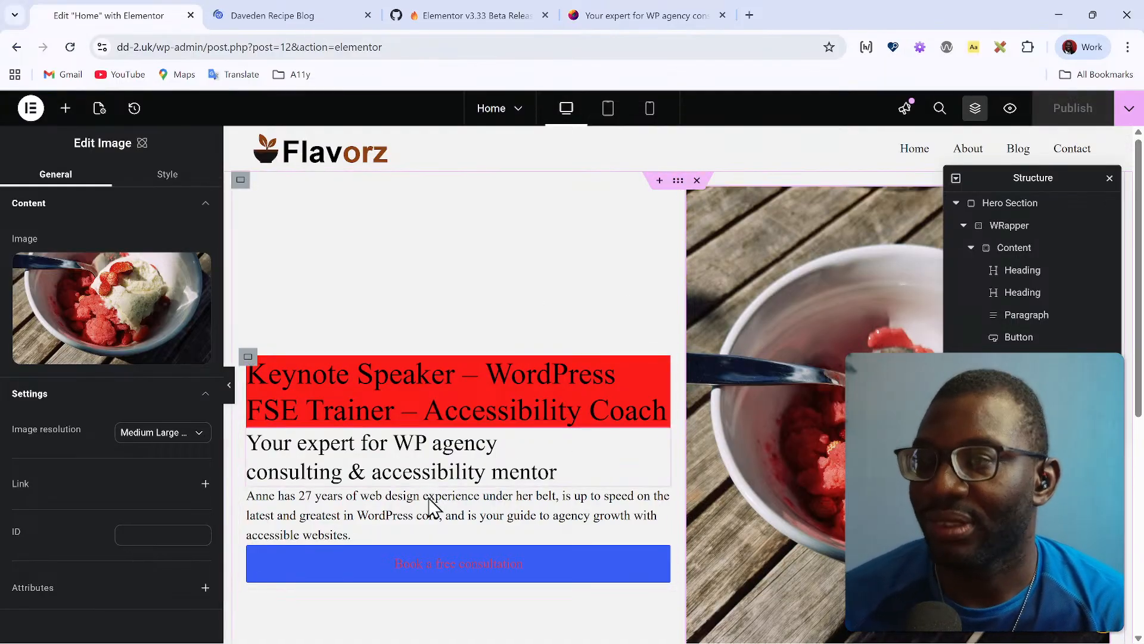
Step: Check the hero's heading and image elements in the editor and publish the page again
{"action": "scroll", "coordinate": [508, 457], "scroll_direction": "down", "scroll_amount": 1}
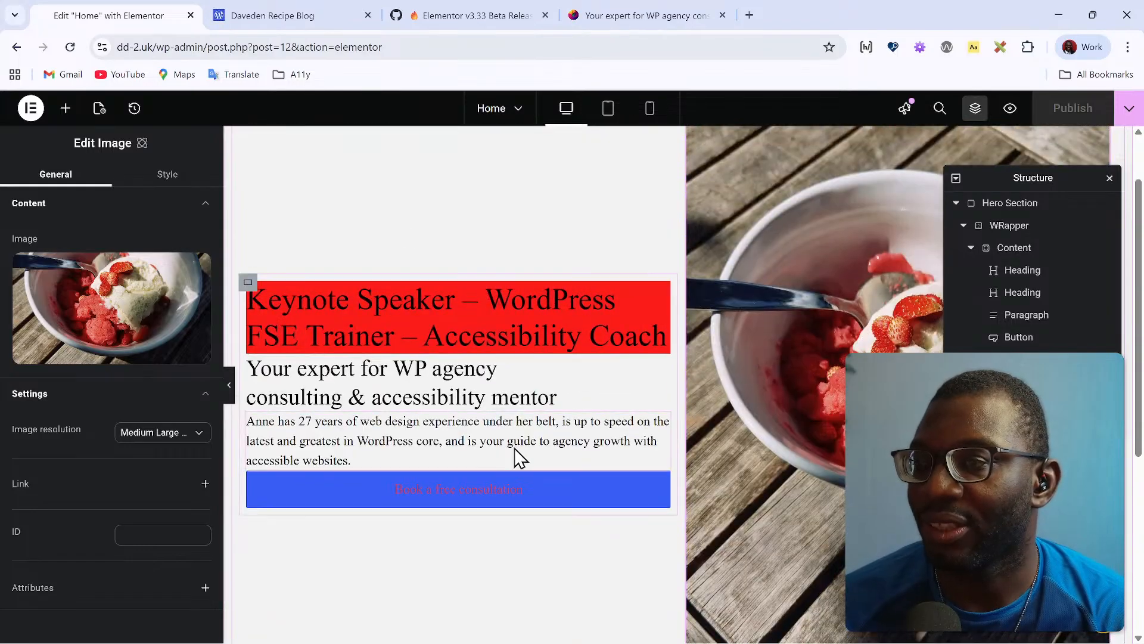
{"action": "scroll", "coordinate": [702, 248], "scroll_direction": "up", "scroll_amount": 1}
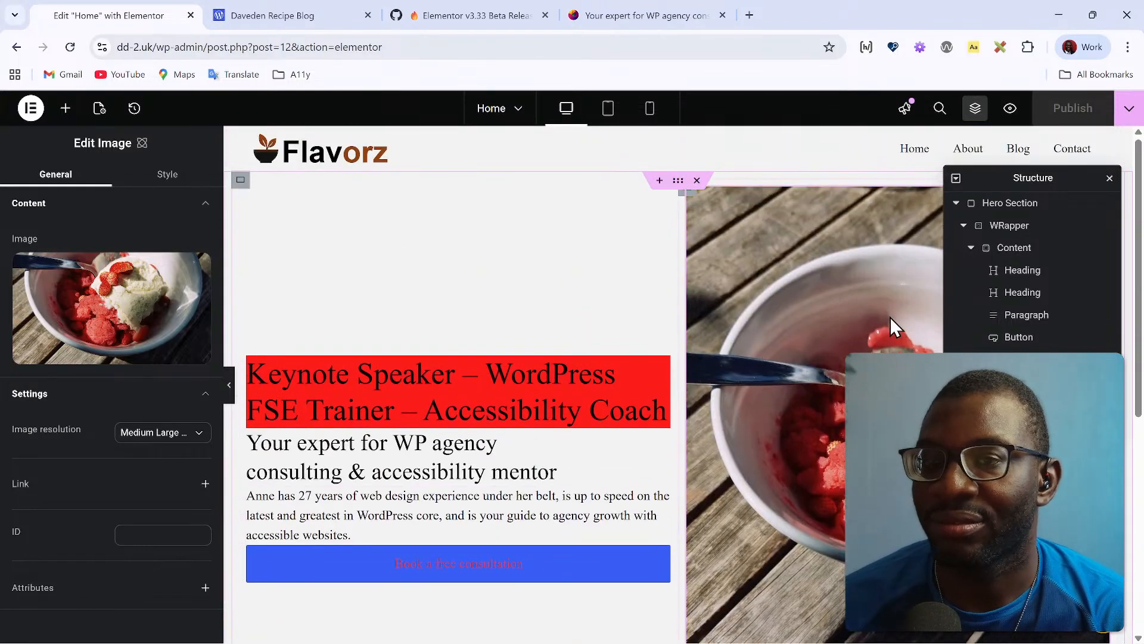
{"action": "left_click", "coordinate": [1037, 272]}
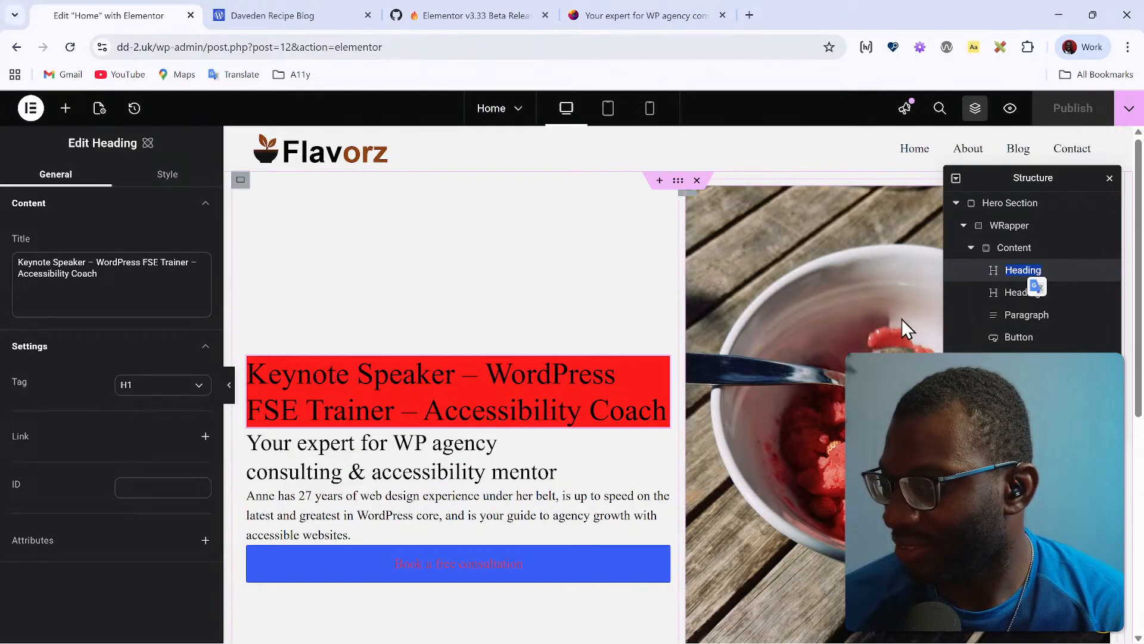
{"action": "left_click", "coordinate": [730, 432]}
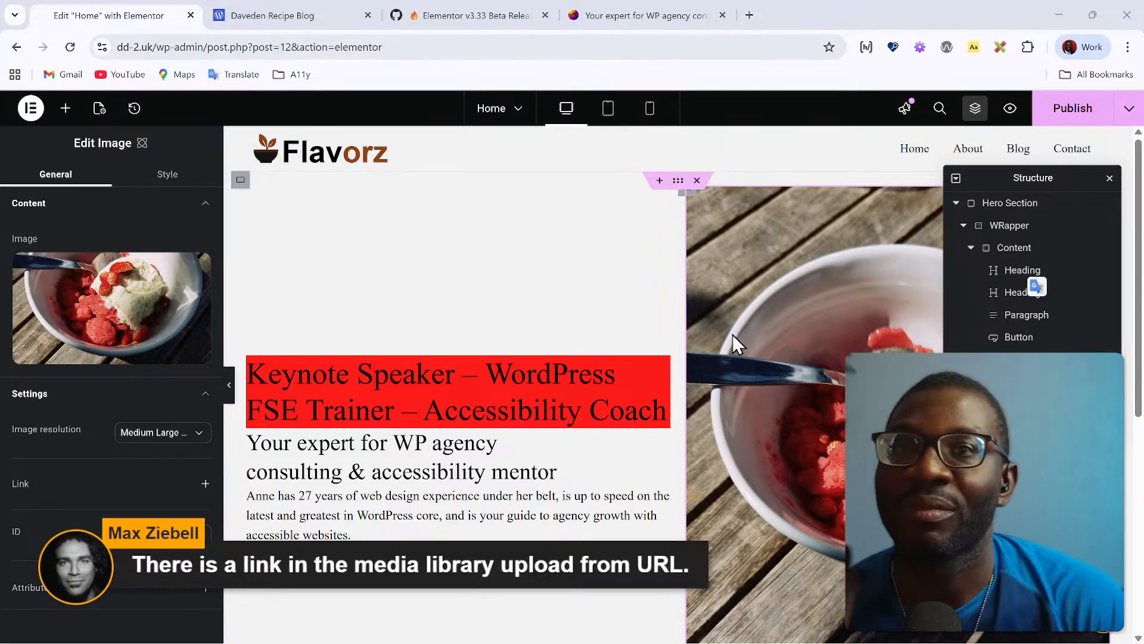
{"action": "left_click", "coordinate": [1070, 110]}
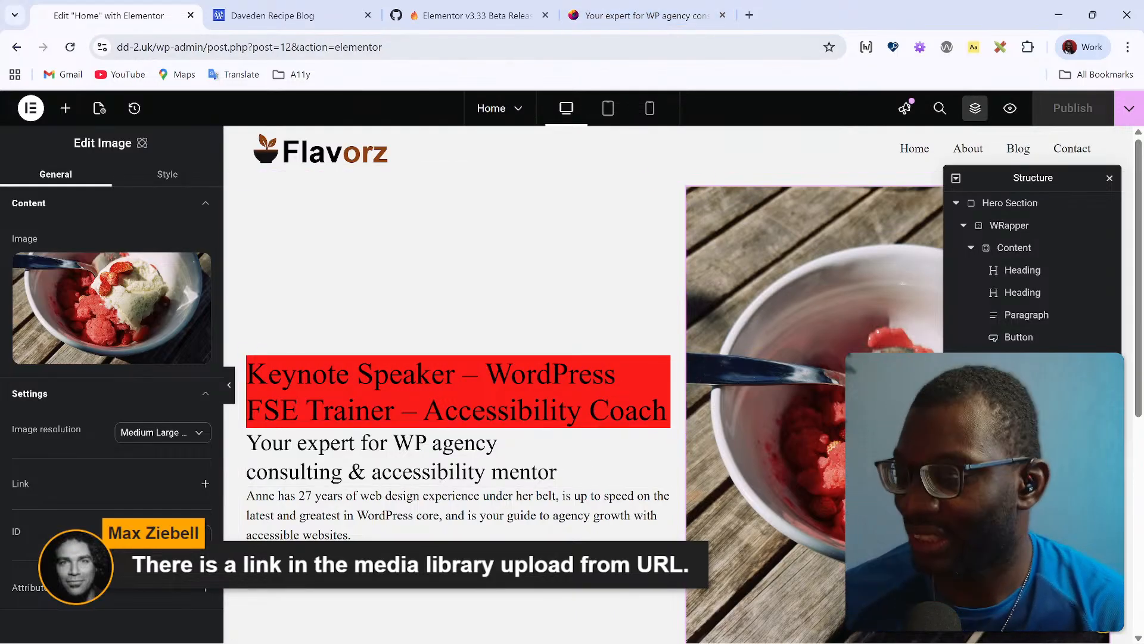
Step: Close the developer tools on the reference site and reload the Home page's front-end preview
{"action": "left_click", "coordinate": [612, 13]}
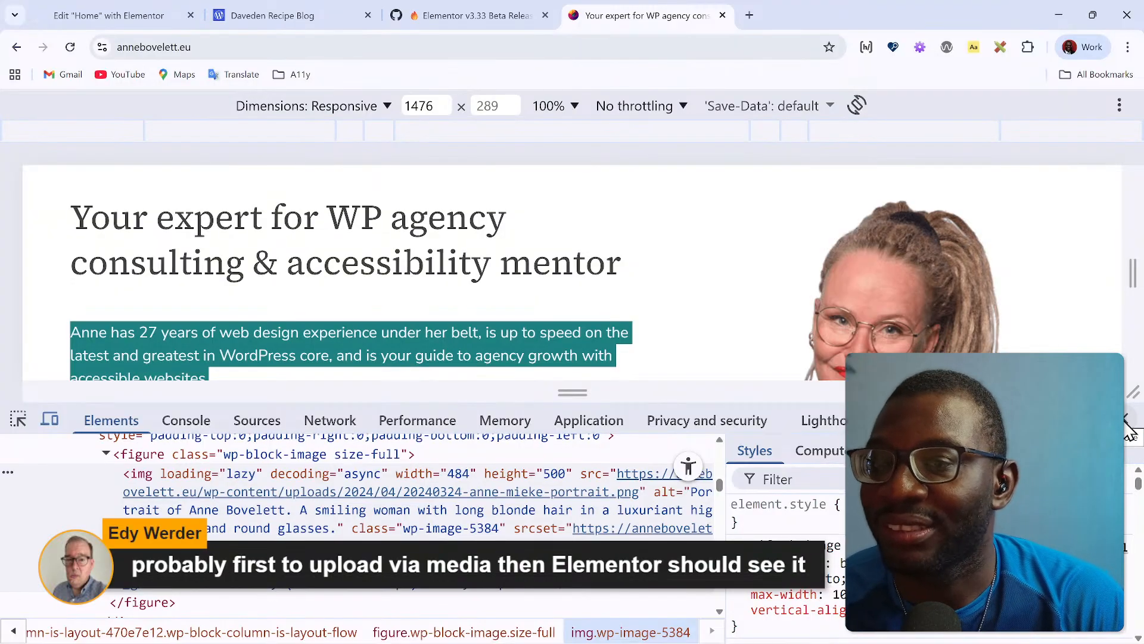
{"action": "left_click", "coordinate": [1126, 420]}
{"action": "left_click", "coordinate": [486, 15]}
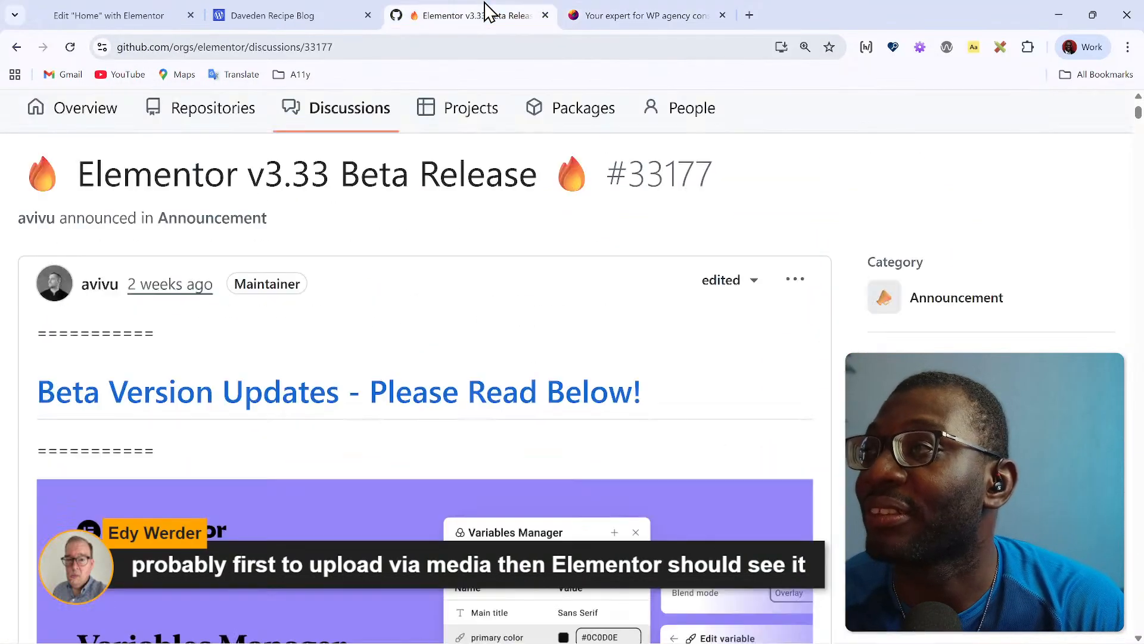
{"action": "left_click", "coordinate": [222, 9]}
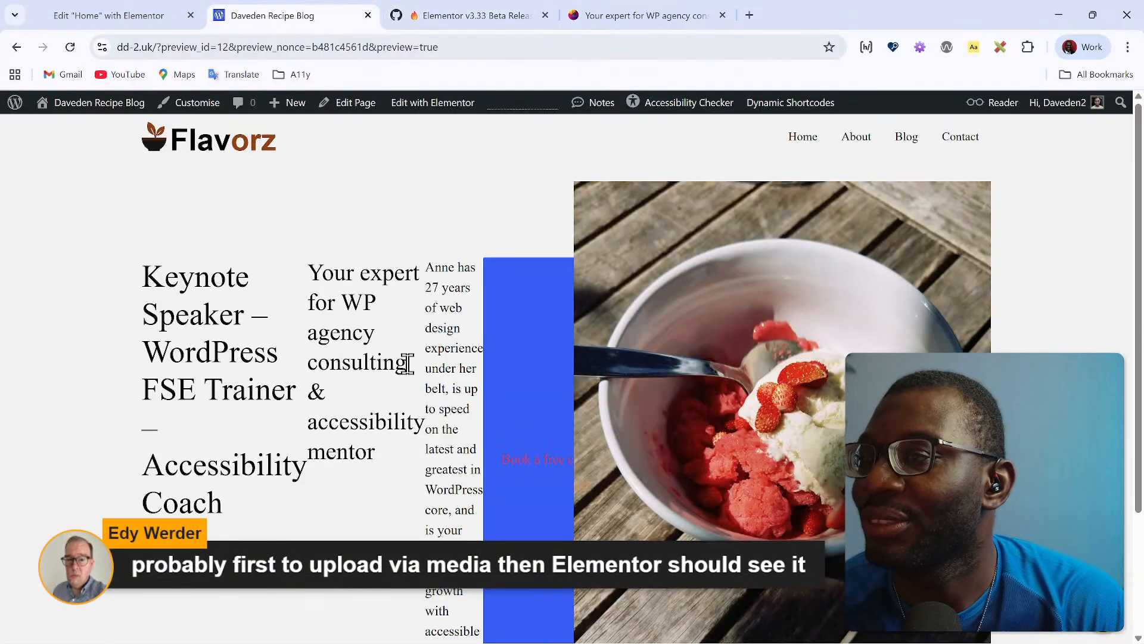
{"action": "left_click", "coordinate": [69, 47]}
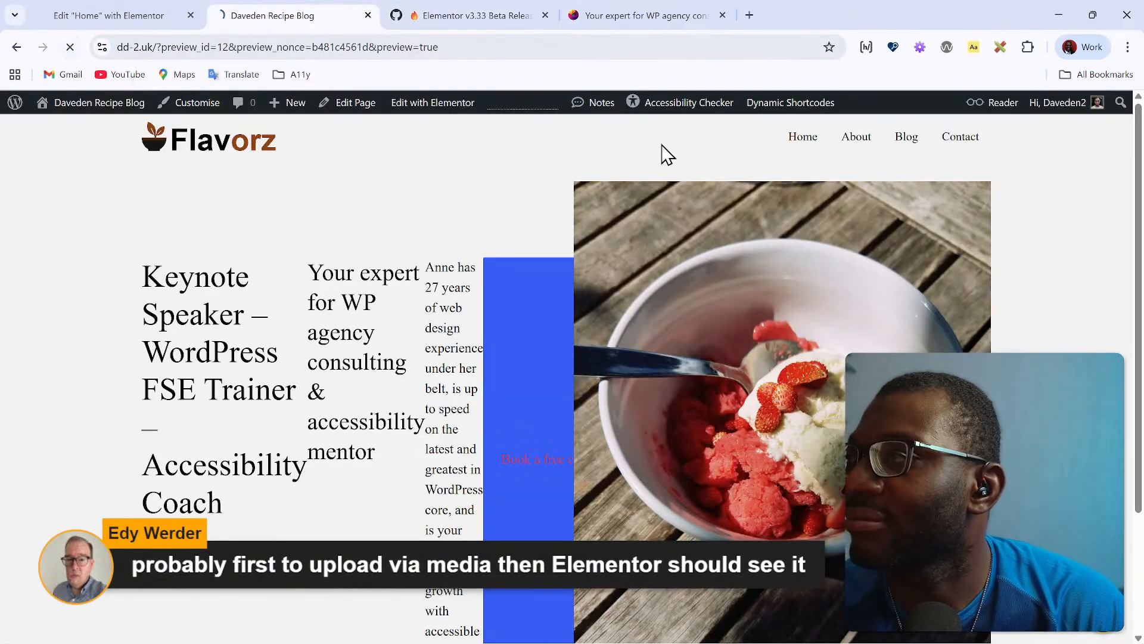
Step: Compare the hero content's layout in the front-end preview with its layout in the Elementor editor
{"action": "left_click", "coordinate": [111, 15]}
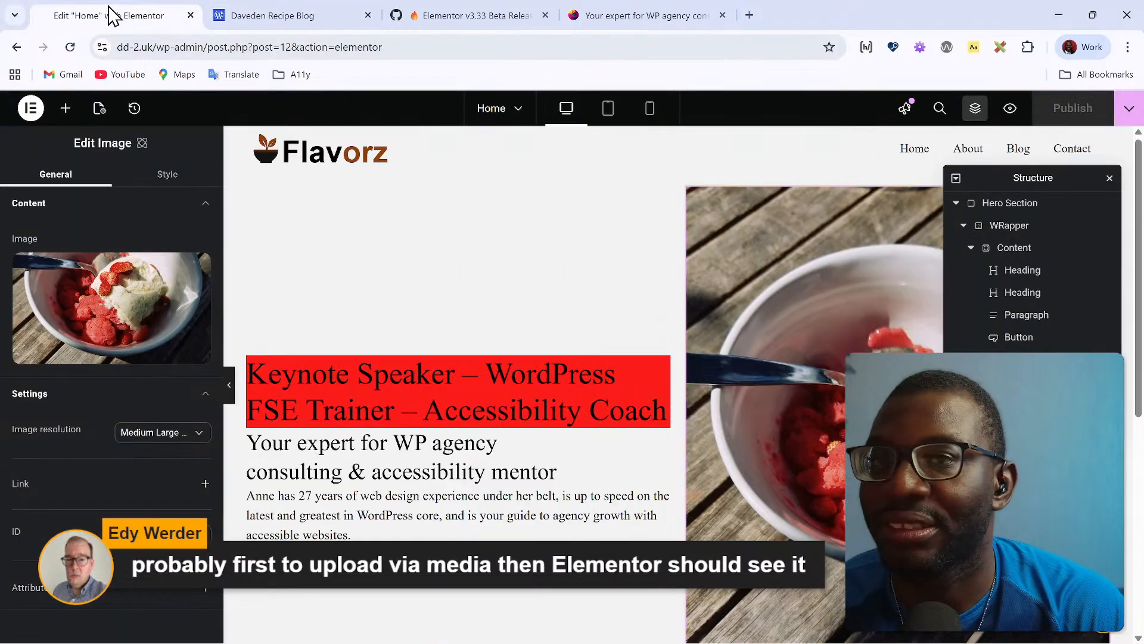
{"action": "left_click", "coordinate": [222, 12]}
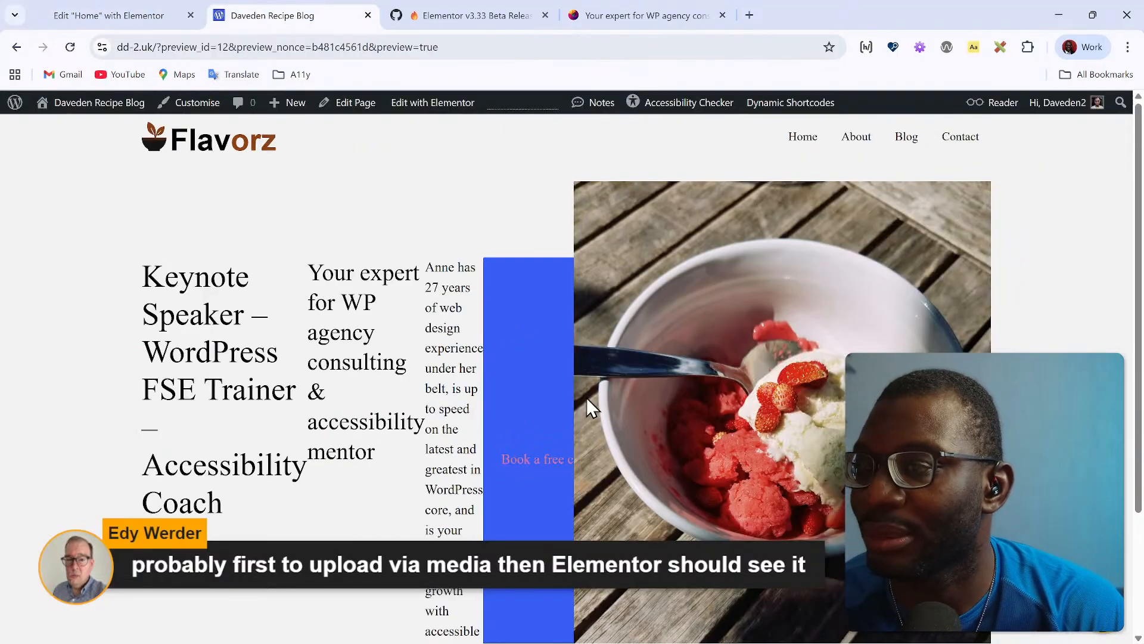
{"action": "scroll", "coordinate": [585, 400], "scroll_direction": "down", "scroll_amount": 2}
{"action": "scroll", "coordinate": [581, 401], "scroll_direction": "up", "scroll_amount": 2}
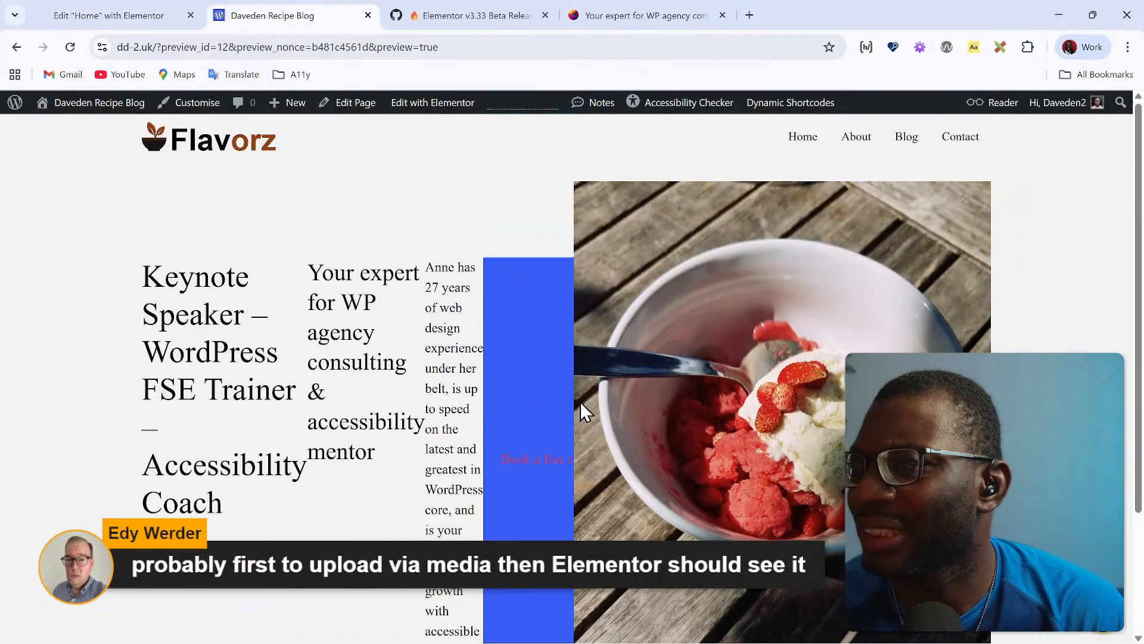
{"action": "left_click", "coordinate": [136, 11]}
{"action": "left_click", "coordinate": [228, 11]}
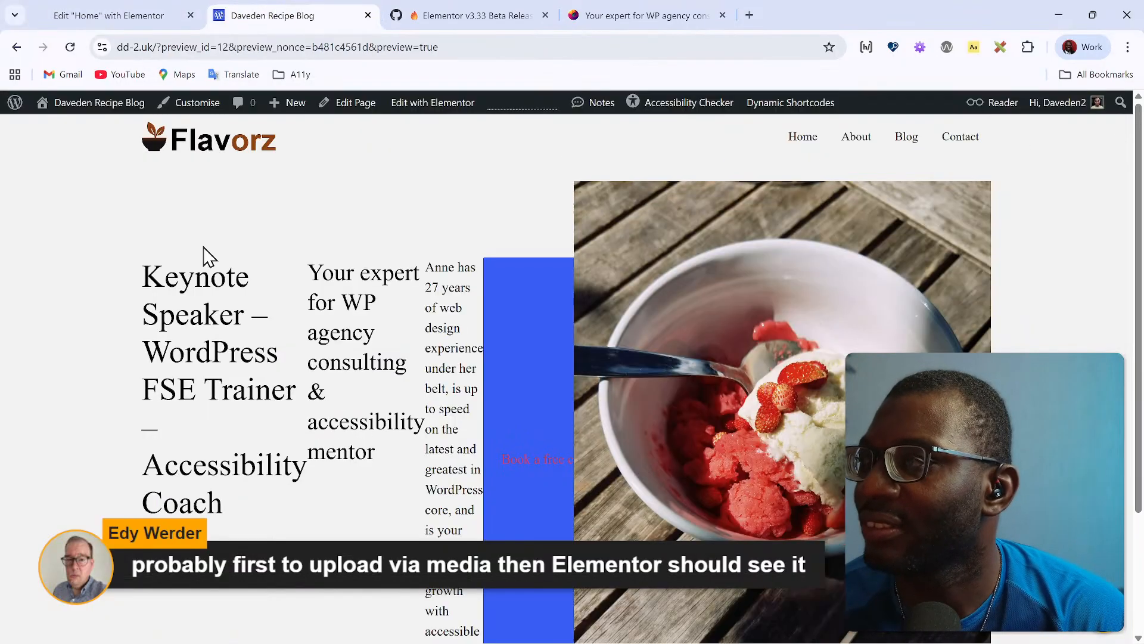
Step: Review the hero section in the Elementor editor and request a fresh preview of the page
{"action": "left_click", "coordinate": [136, 11]}
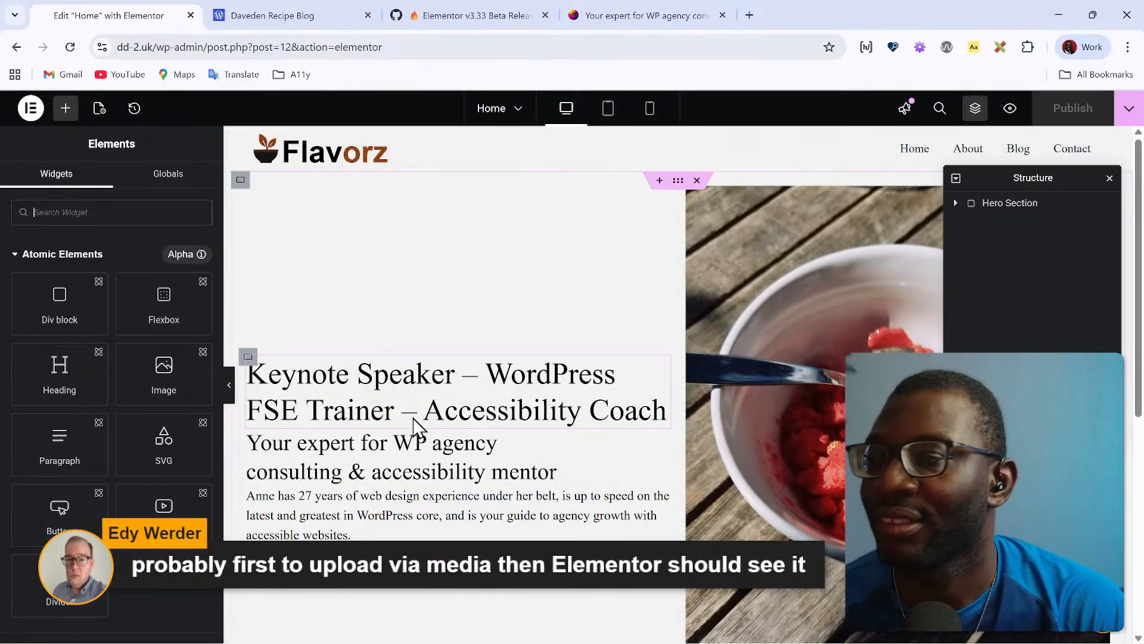
{"action": "scroll", "coordinate": [414, 421], "scroll_direction": "down", "scroll_amount": 3}
{"action": "scroll", "coordinate": [414, 421], "scroll_direction": "up", "scroll_amount": 3}
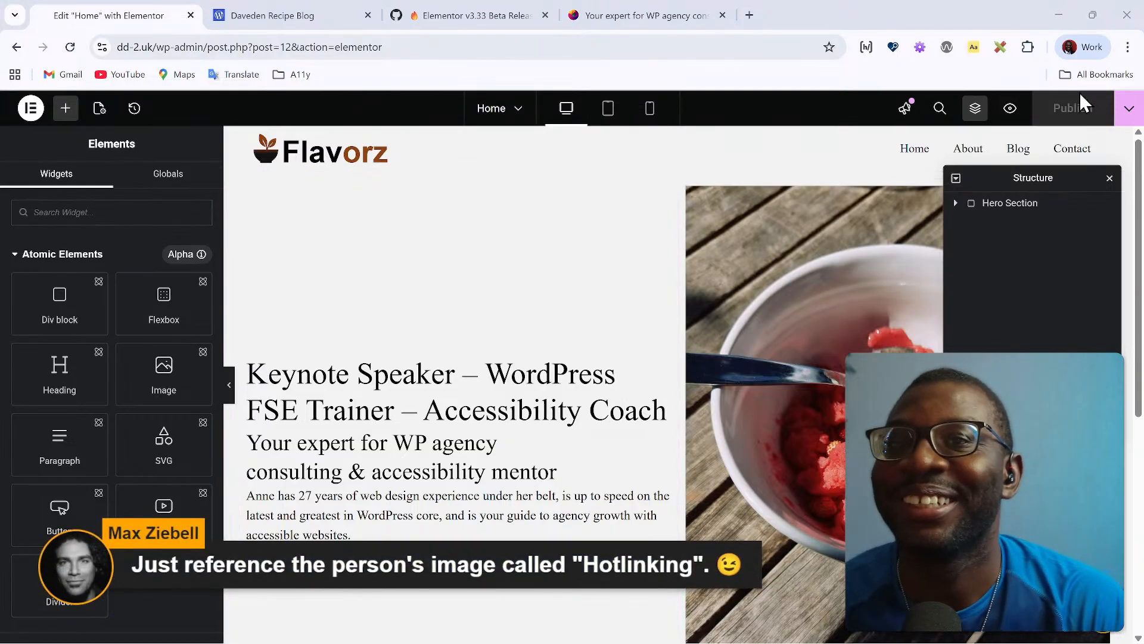
{"action": "left_click", "coordinate": [1009, 116]}
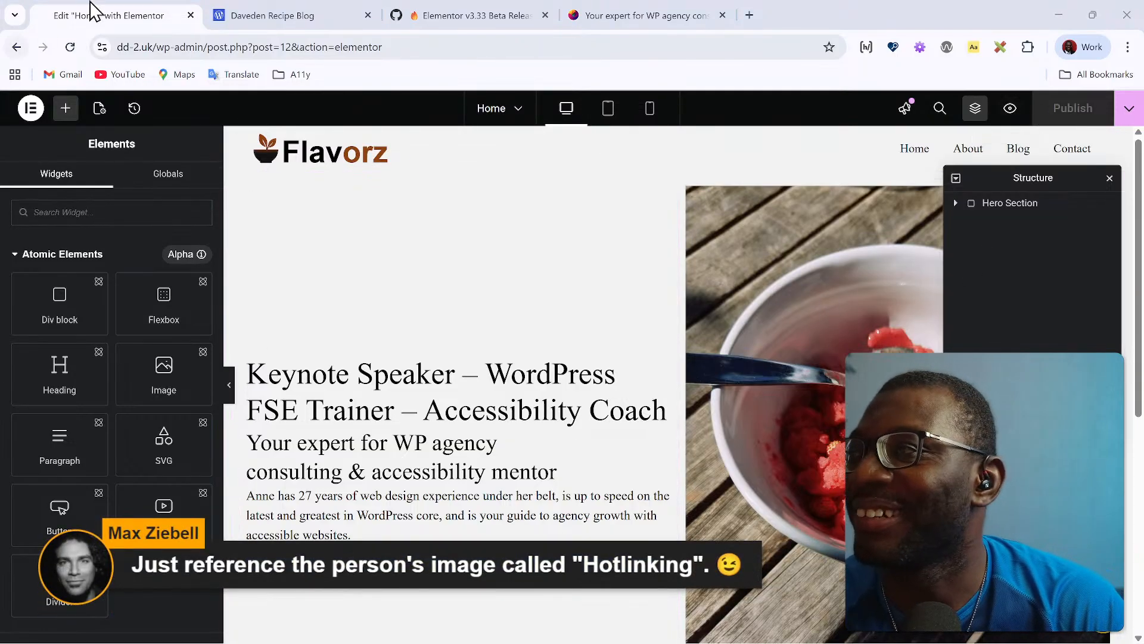
Step: Reload the Home page's front-end preview and inspect the markup of the hero's first heading and its content container
{"action": "left_click", "coordinate": [328, 13]}
{"action": "left_click", "coordinate": [46, 47]}
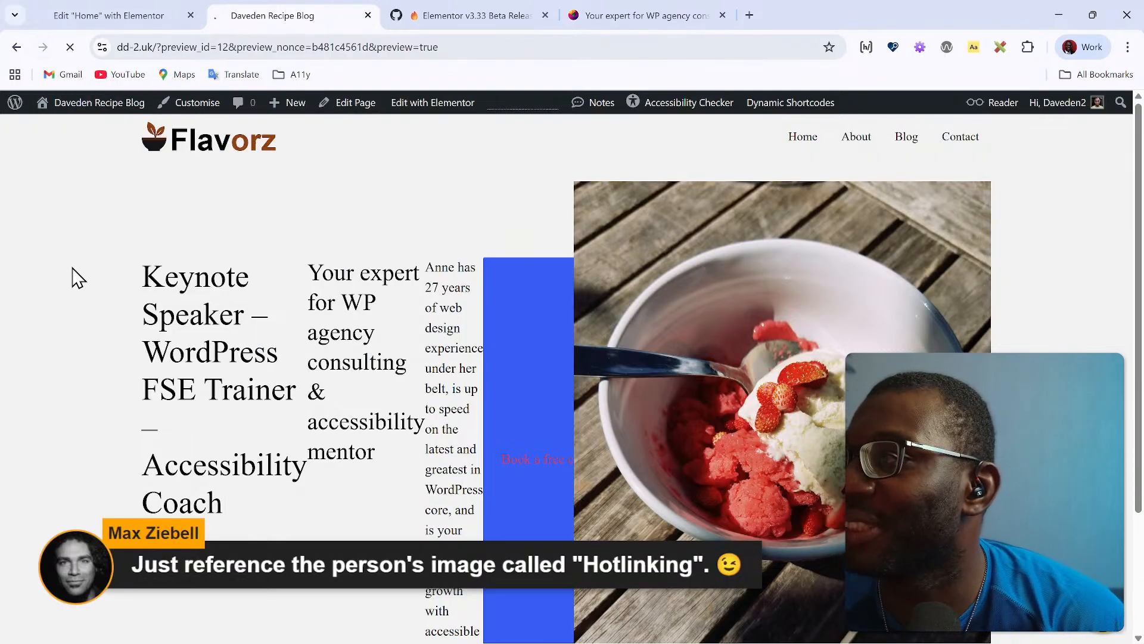
{"action": "right_click", "coordinate": [205, 269]}
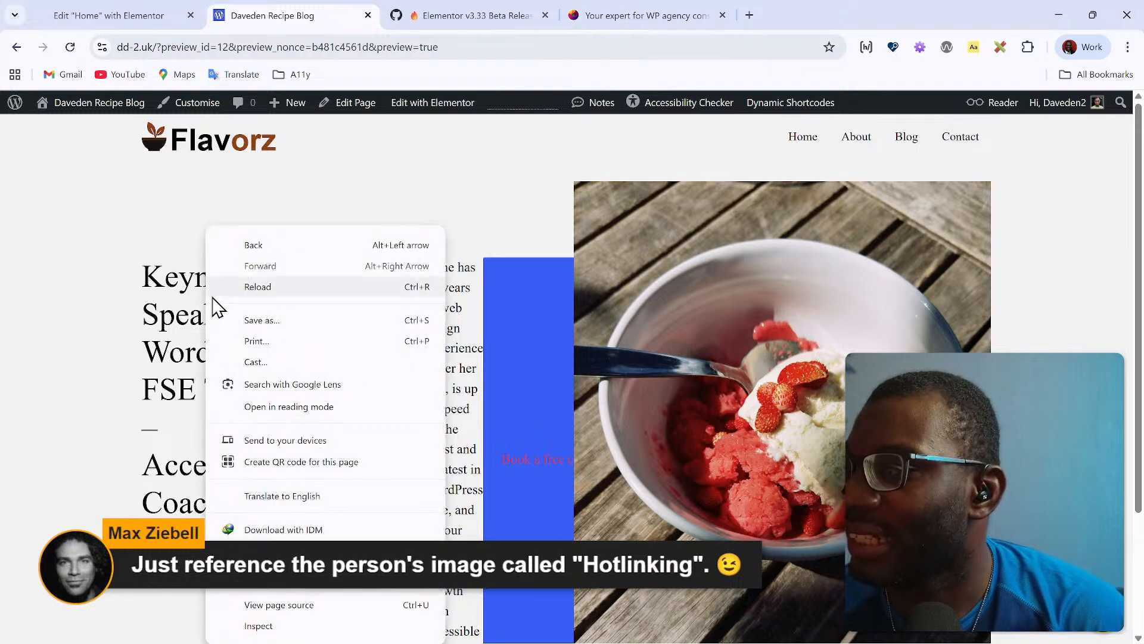
{"action": "left_click", "coordinate": [273, 636]}
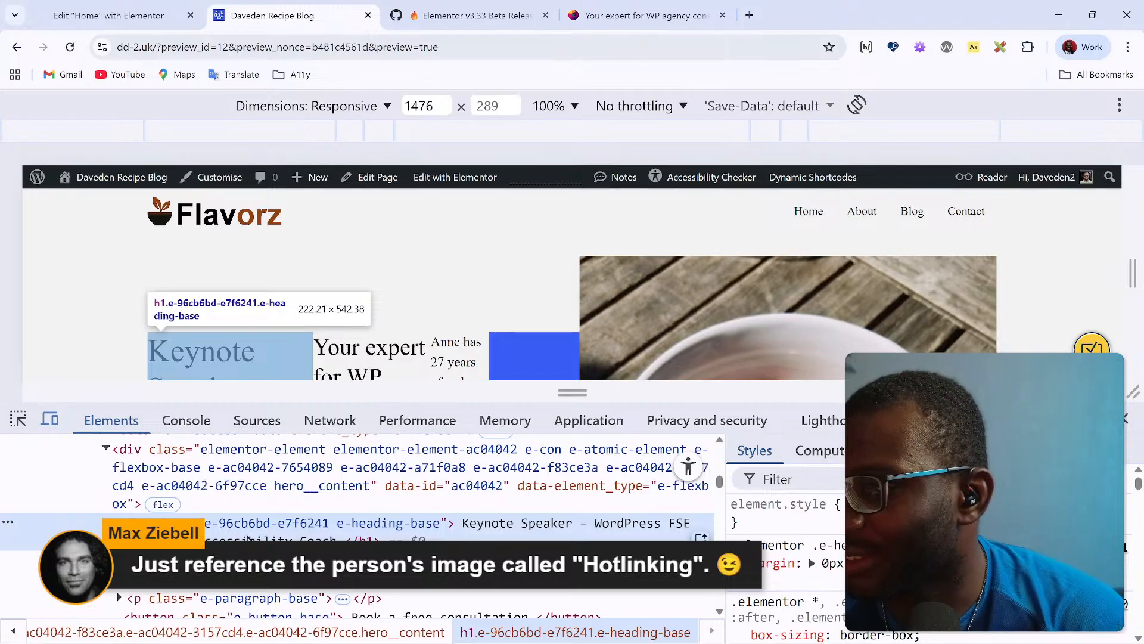
{"action": "left_click", "coordinate": [222, 474]}
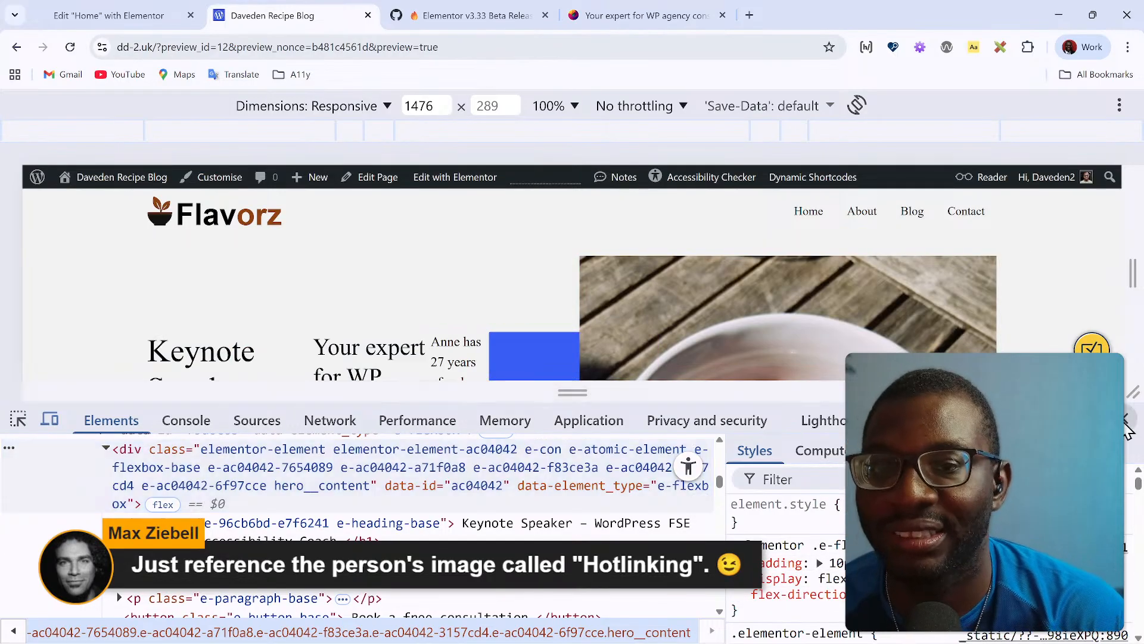
{"action": "left_click", "coordinate": [1125, 419]}
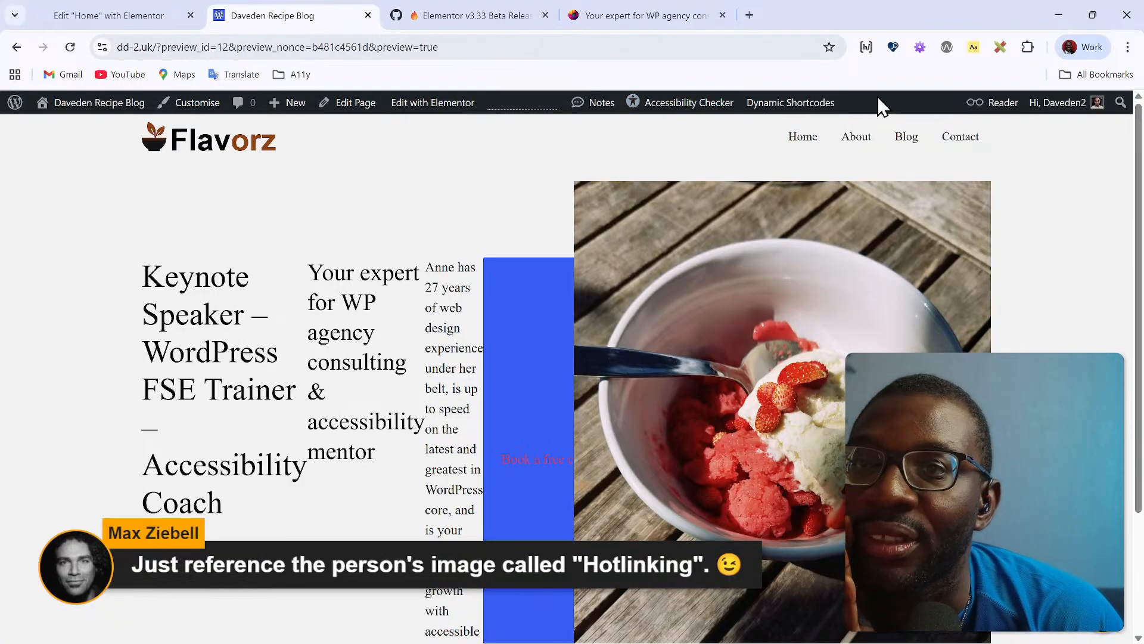
Step: Clear Elementor's cached files and data for the site and check the hero layout in the front-end preview
{"action": "mouse_move", "coordinate": [463, 111]}
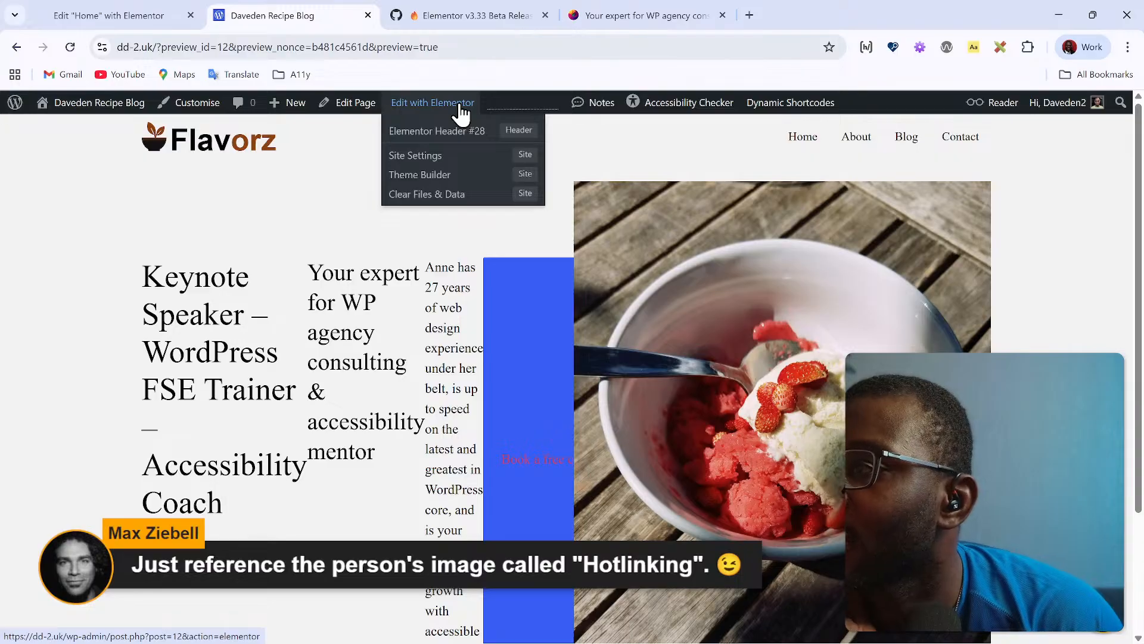
{"action": "left_click", "coordinate": [464, 200]}
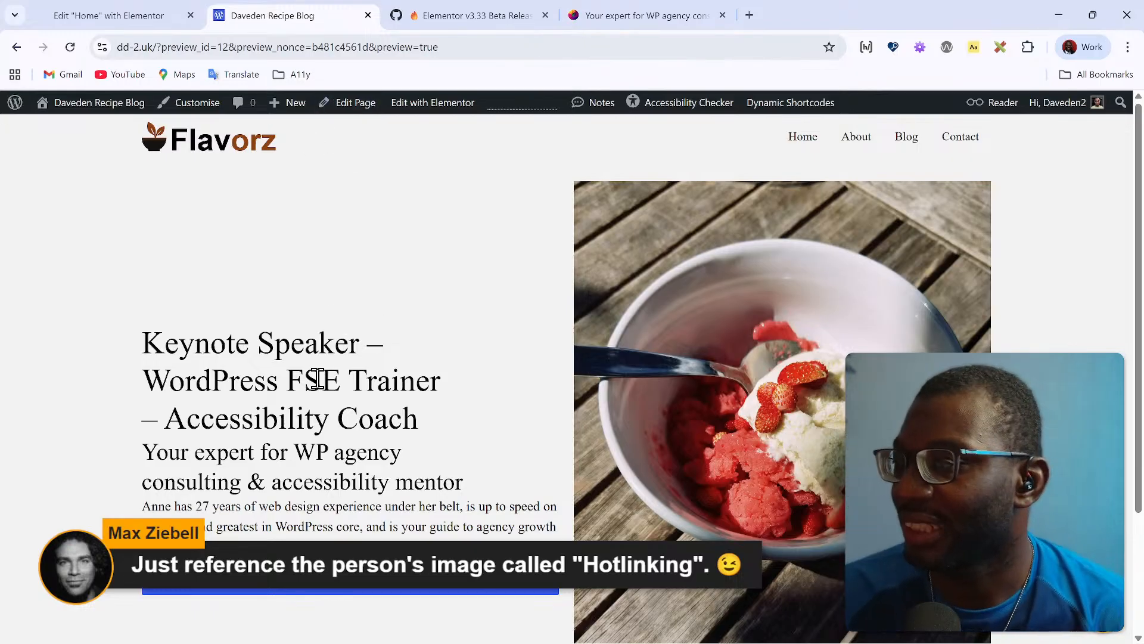
{"action": "scroll", "coordinate": [318, 379], "scroll_direction": "down", "scroll_amount": 2}
{"action": "scroll", "coordinate": [317, 379], "scroll_direction": "up", "scroll_amount": 2}
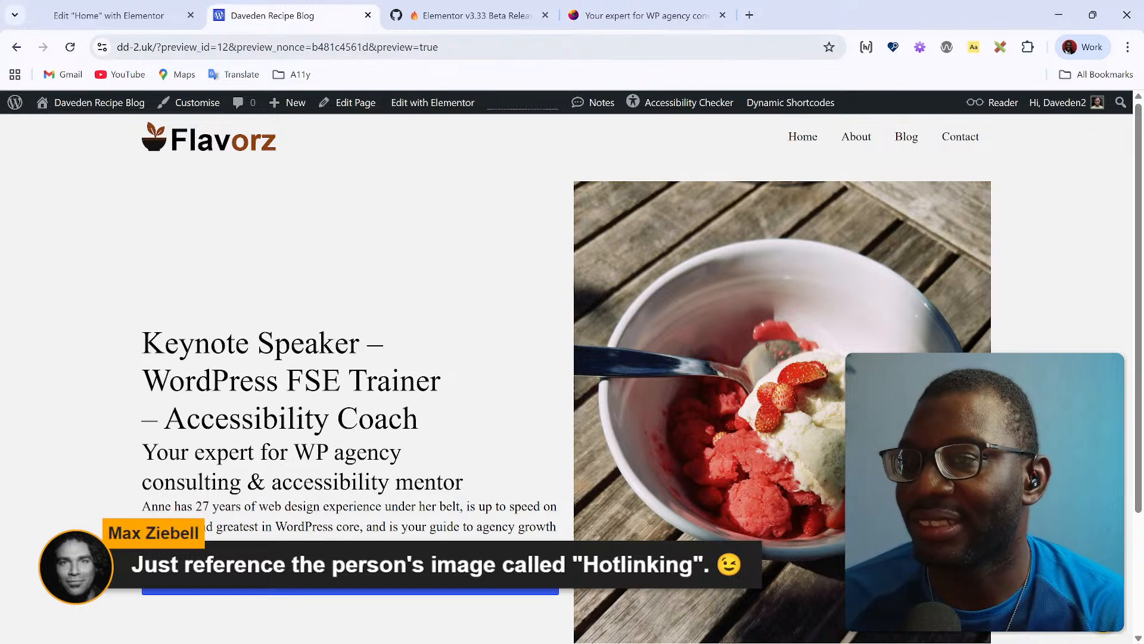
Step: Inspect the markup of the reference site's hero headings and the elements that follow them
{"action": "left_click", "coordinate": [643, 15]}
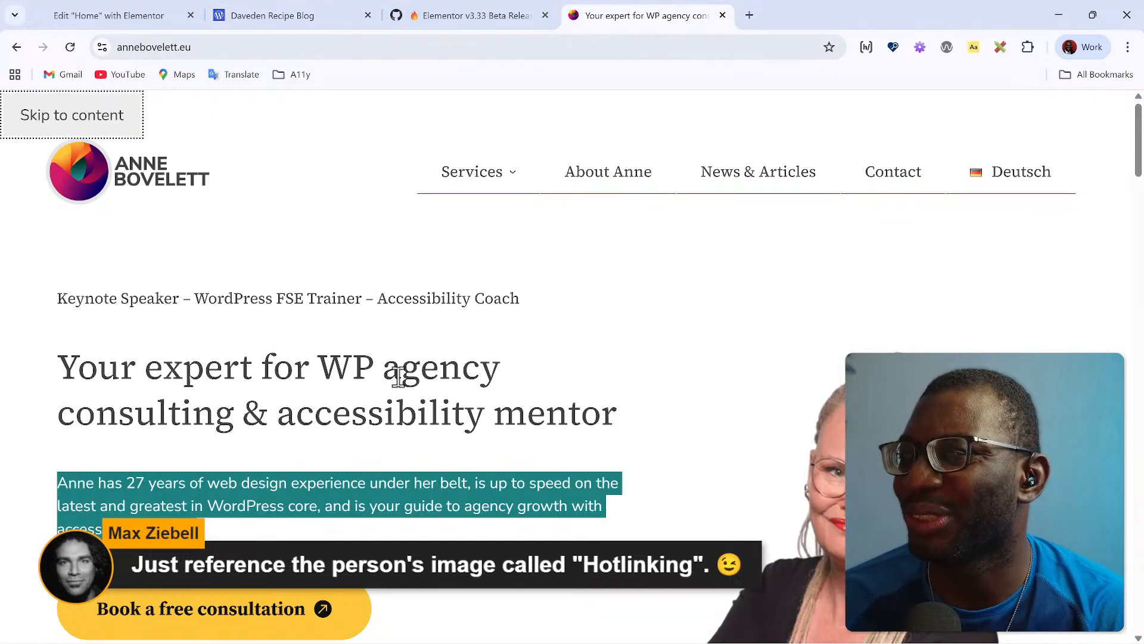
{"action": "scroll", "coordinate": [729, 269], "scroll_direction": "down", "scroll_amount": 3}
{"action": "left_click", "coordinate": [565, 454]}
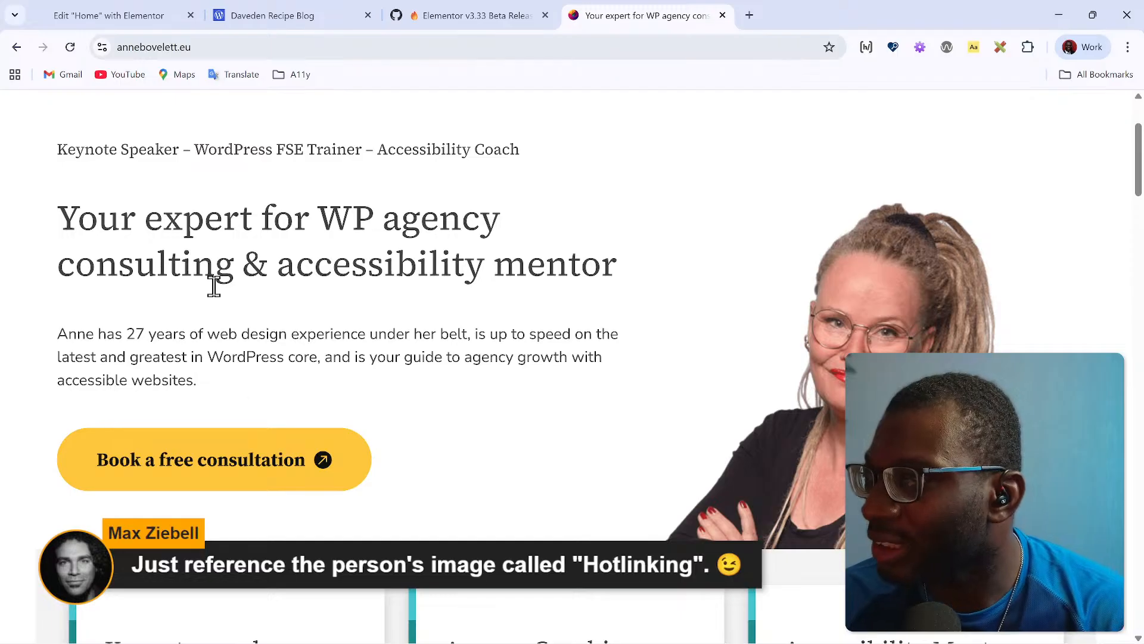
{"action": "right_click", "coordinate": [233, 219]}
{"action": "left_click", "coordinate": [338, 617]}
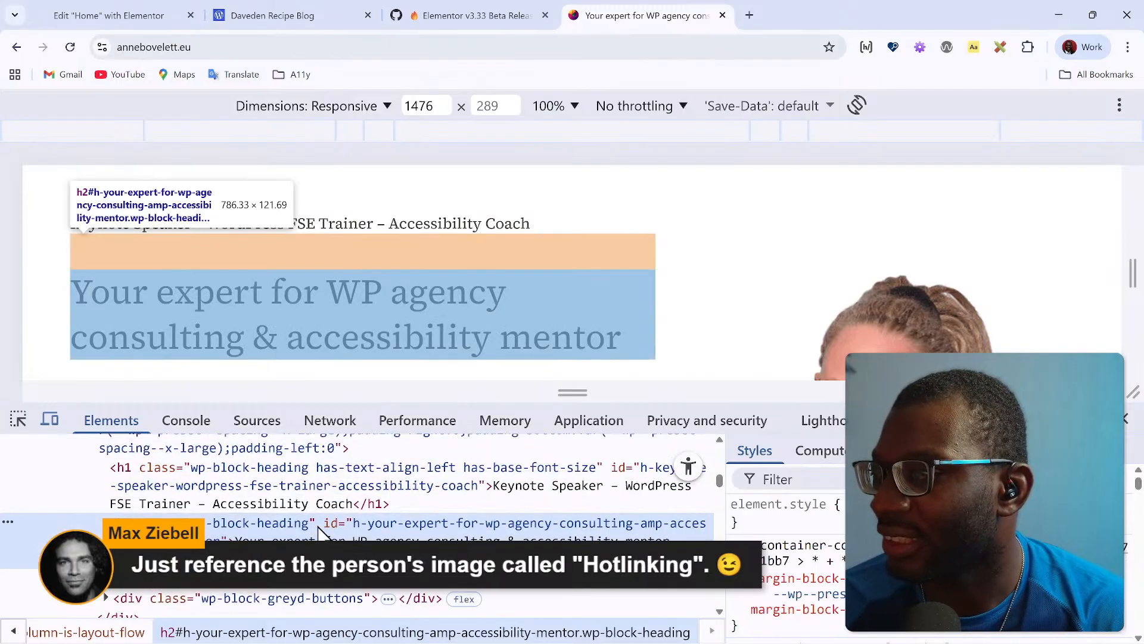
{"action": "scroll", "coordinate": [286, 532], "scroll_direction": "down", "scroll_amount": 3}
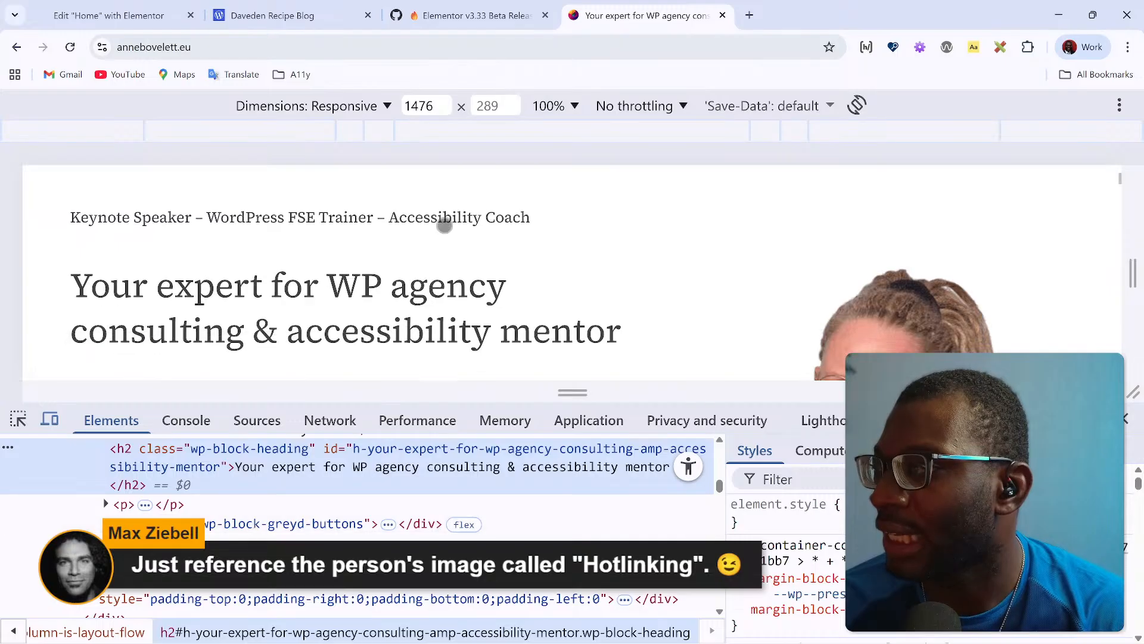
{"action": "scroll", "coordinate": [439, 248], "scroll_direction": "down", "scroll_amount": 4}
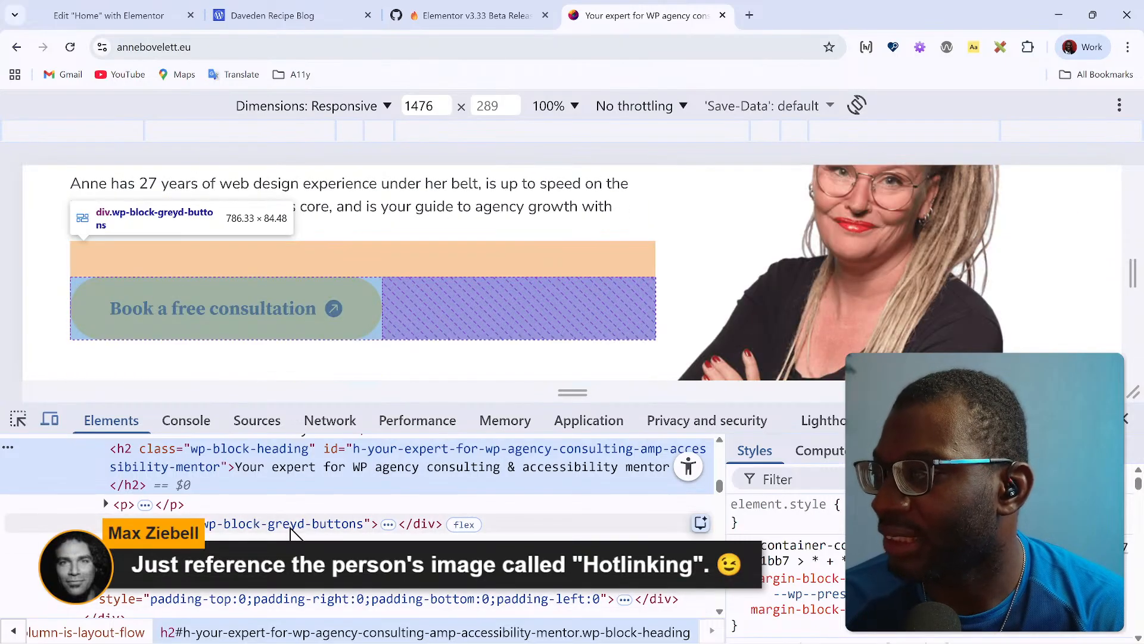
Step: Examine the style rules and computed properties of the reference hero's button wrapper, and close the developer tools
{"action": "left_click", "coordinate": [332, 523]}
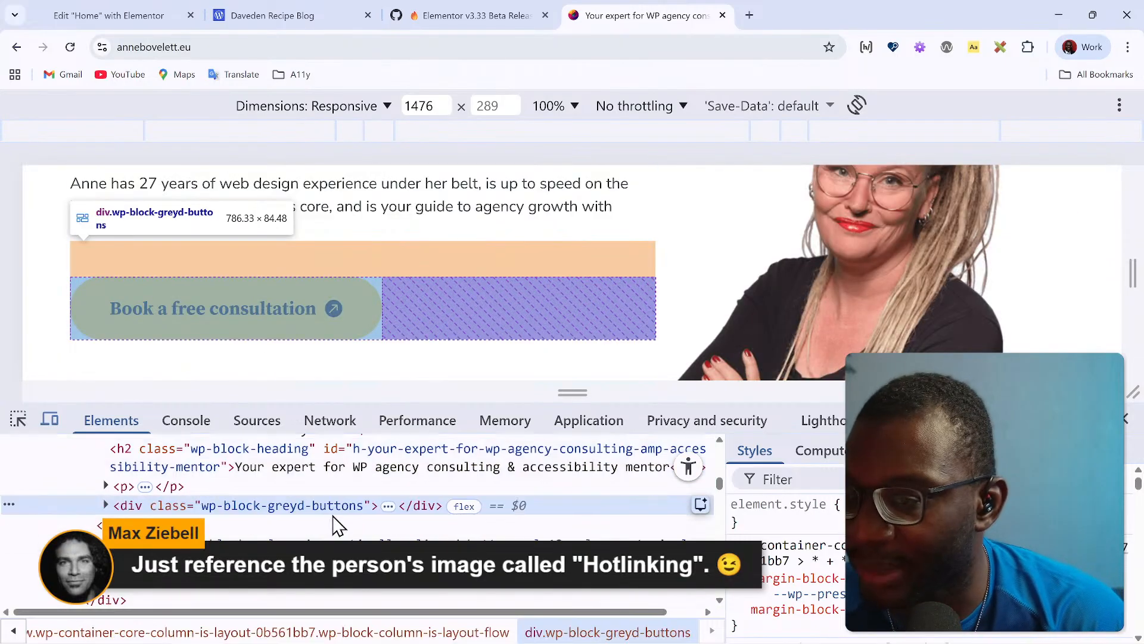
{"action": "scroll", "coordinate": [894, 554], "scroll_direction": "down", "scroll_amount": 4}
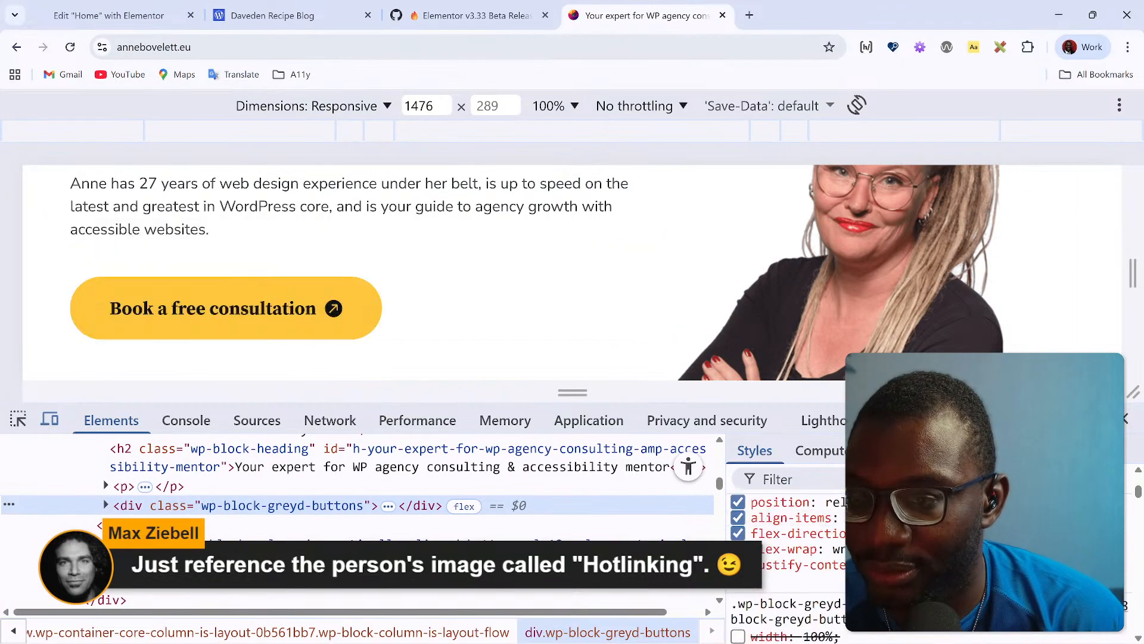
{"action": "scroll", "coordinate": [787, 560], "scroll_direction": "down", "scroll_amount": 2}
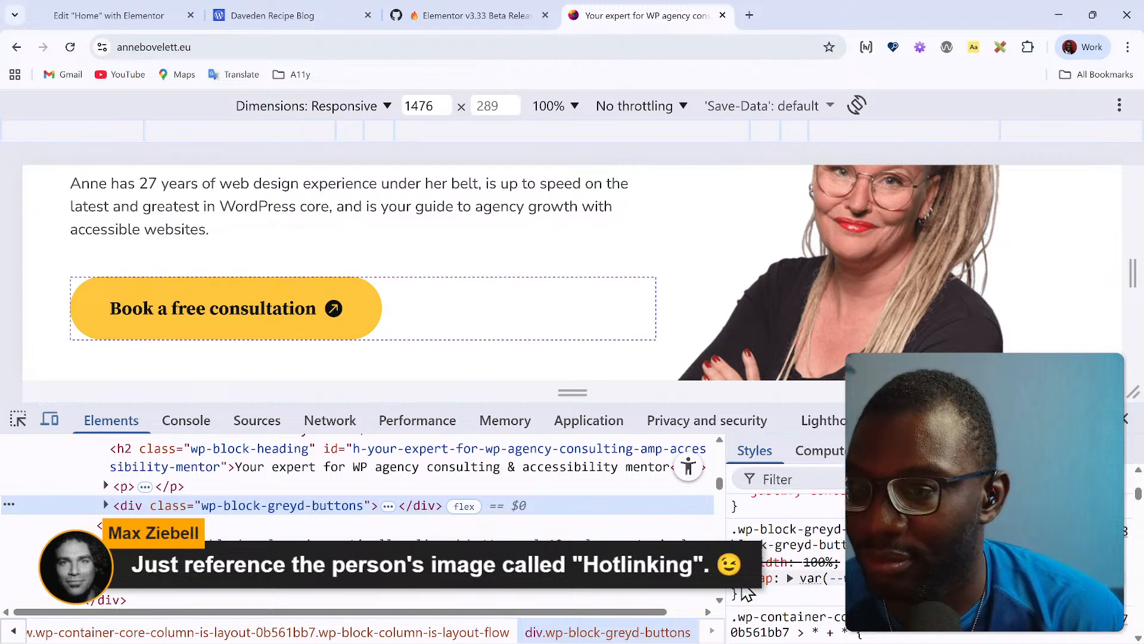
{"action": "left_click", "coordinate": [834, 453]}
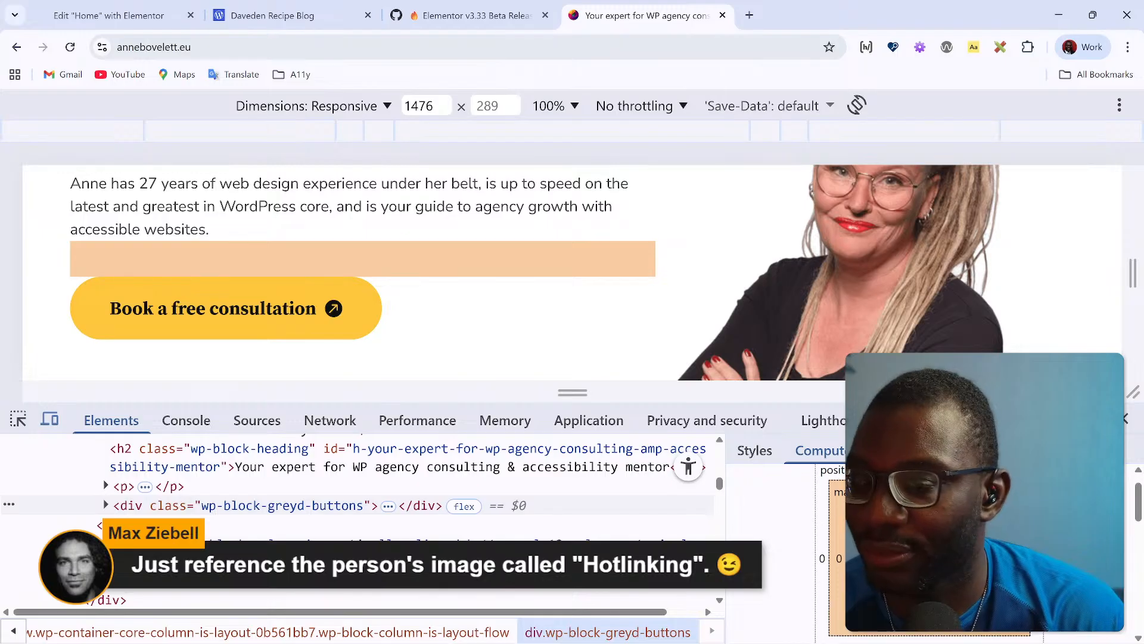
{"action": "scroll", "coordinate": [786, 537], "scroll_direction": "down", "scroll_amount": 5}
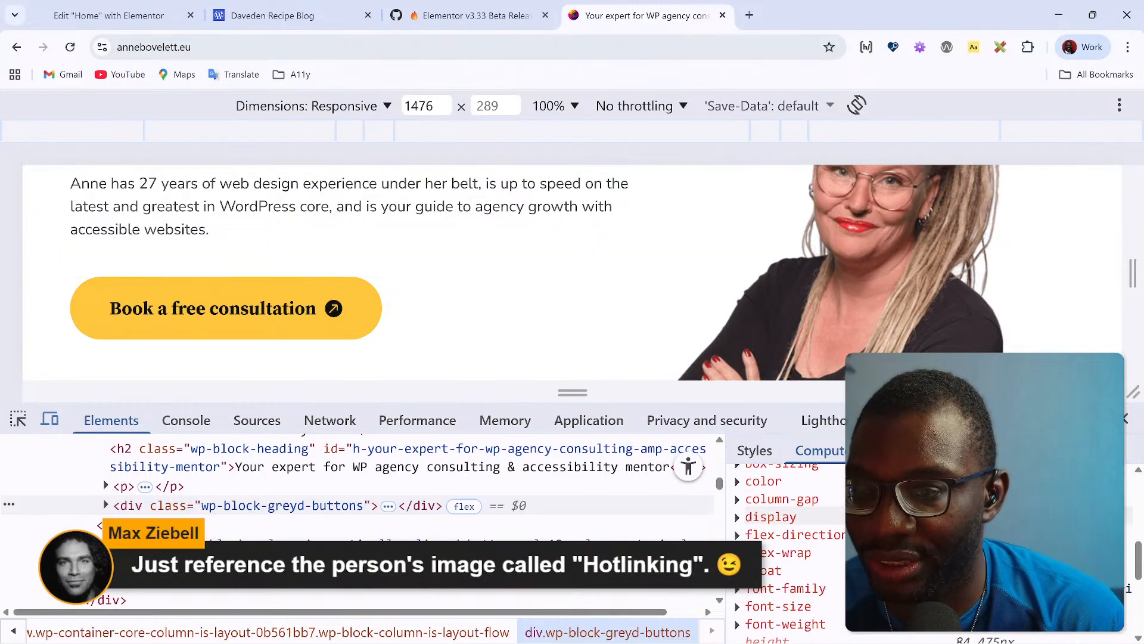
{"action": "scroll", "coordinate": [838, 581], "scroll_direction": "down", "scroll_amount": 3}
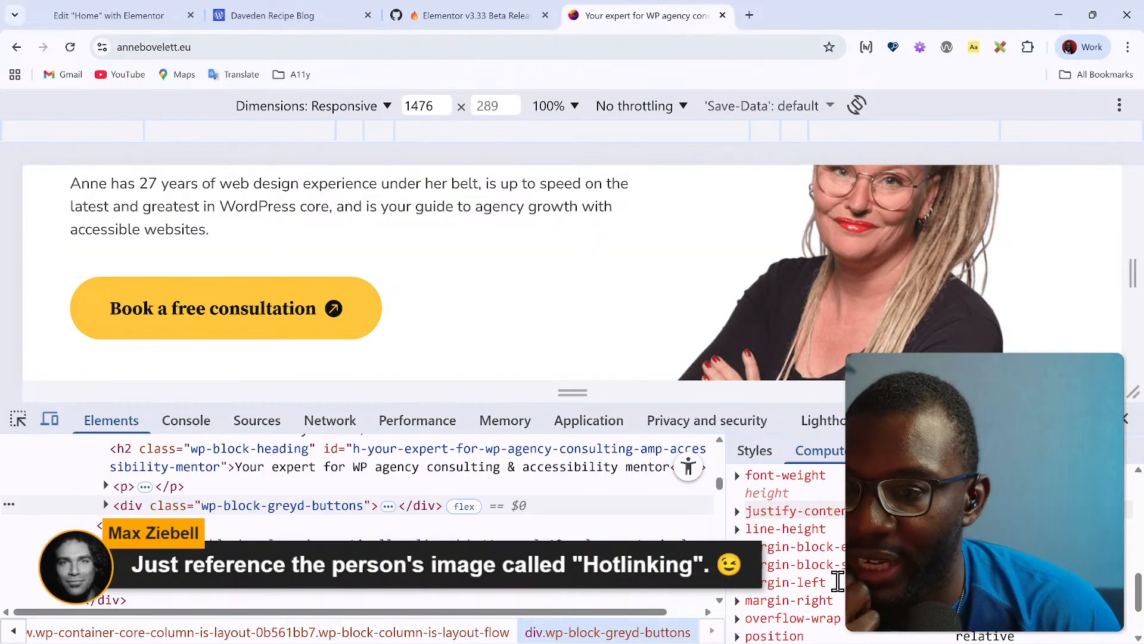
{"action": "scroll", "coordinate": [838, 581], "scroll_direction": "down", "scroll_amount": 2}
{"action": "scroll", "coordinate": [838, 581], "scroll_direction": "up", "scroll_amount": 2}
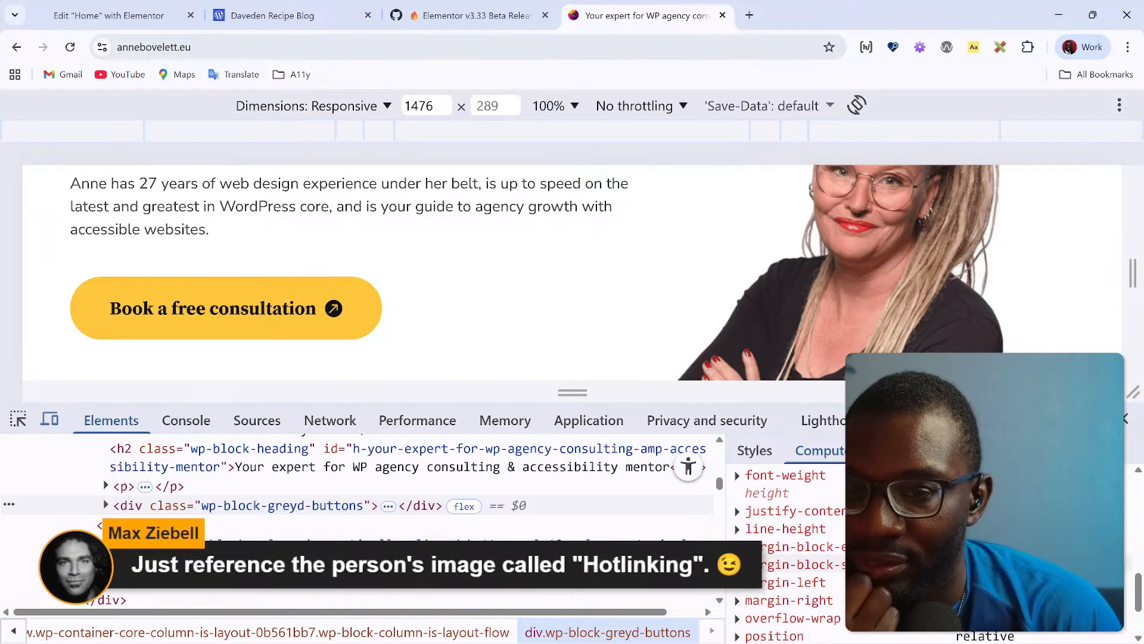
{"action": "left_click", "coordinate": [1125, 419]}
Step: Compare the top of the reference site's hero with the Home page's front-end preview
{"action": "scroll", "coordinate": [381, 477], "scroll_direction": "up", "scroll_amount": 5}
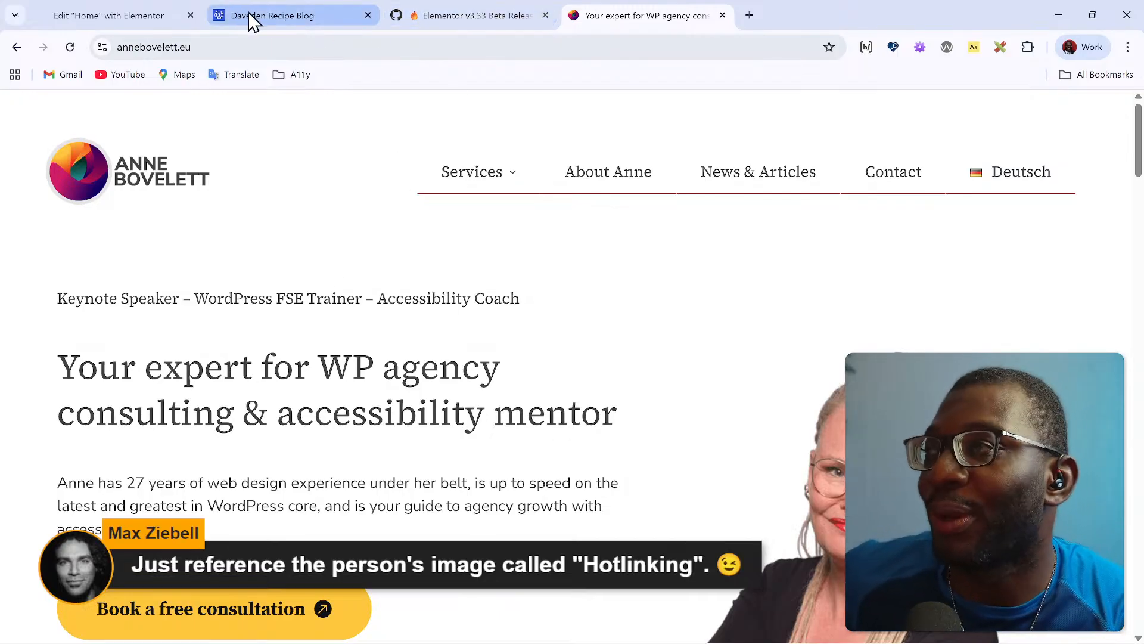
{"action": "mouse_move", "coordinate": [252, 22]}
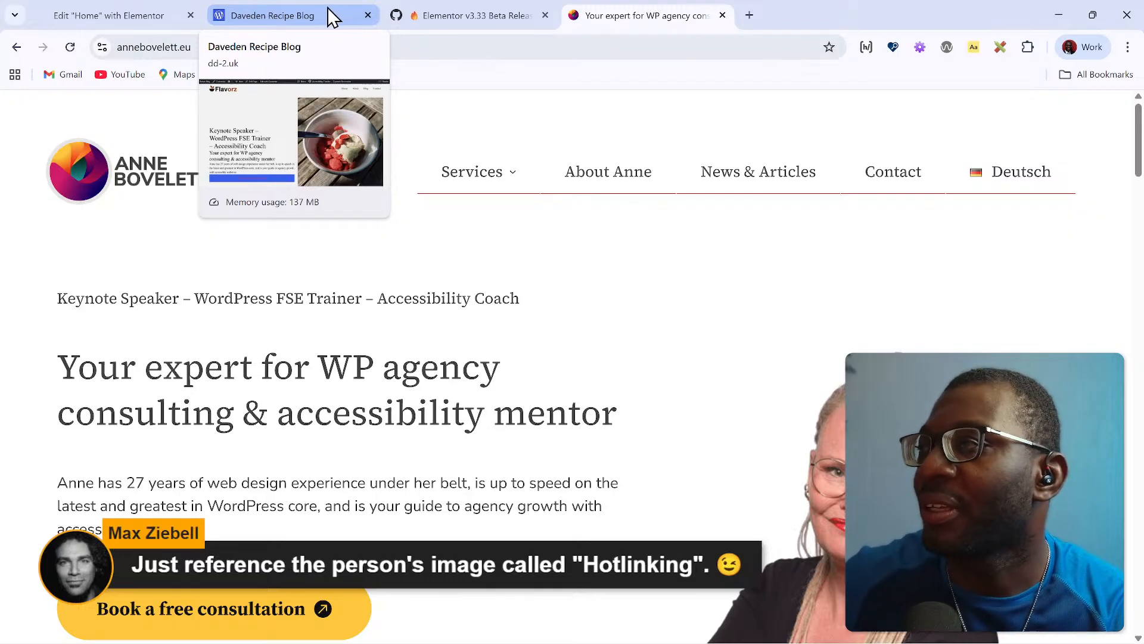
{"action": "left_click", "coordinate": [261, 15]}
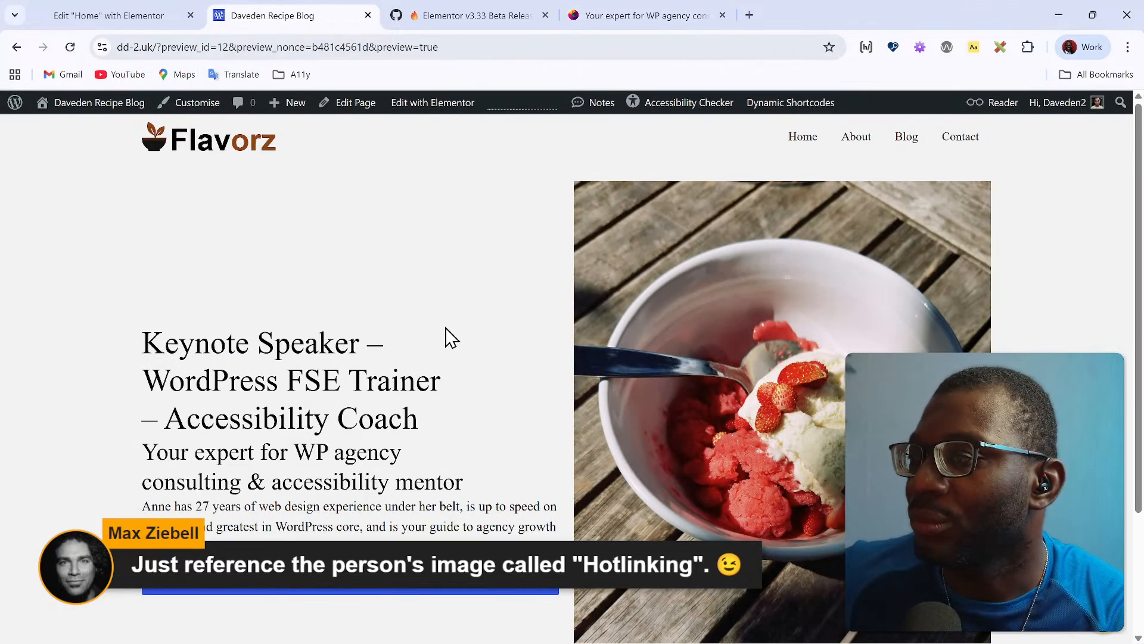
Step: Open the style settings of the hero's H1 heading in Elementor and begin a class name with hero__
{"action": "left_click", "coordinate": [137, 10]}
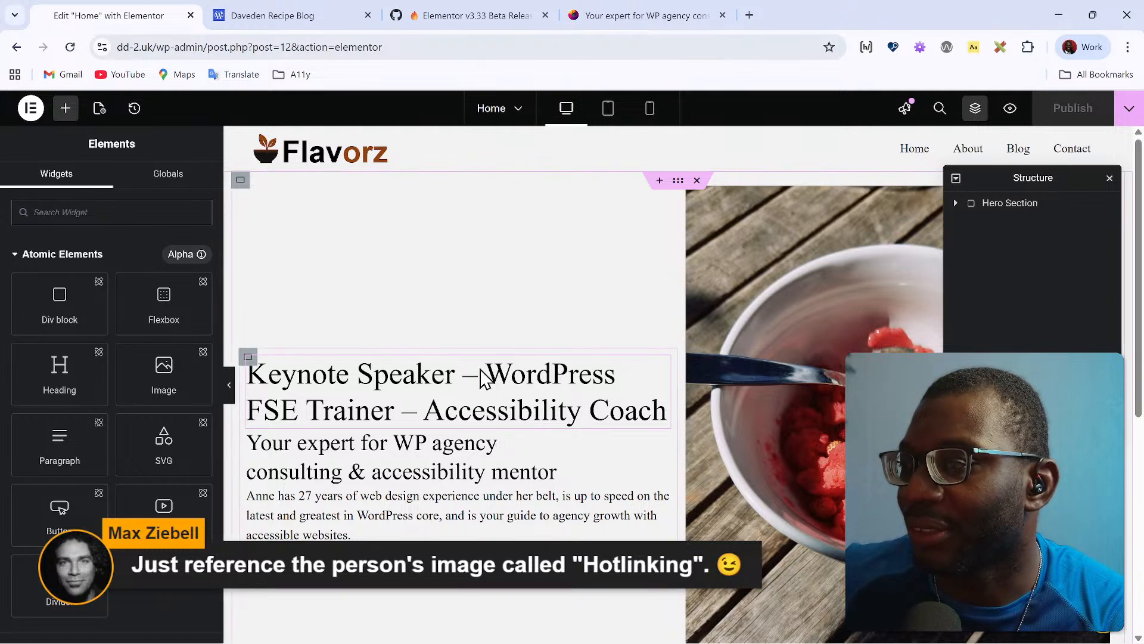
{"action": "left_click", "coordinate": [420, 388]}
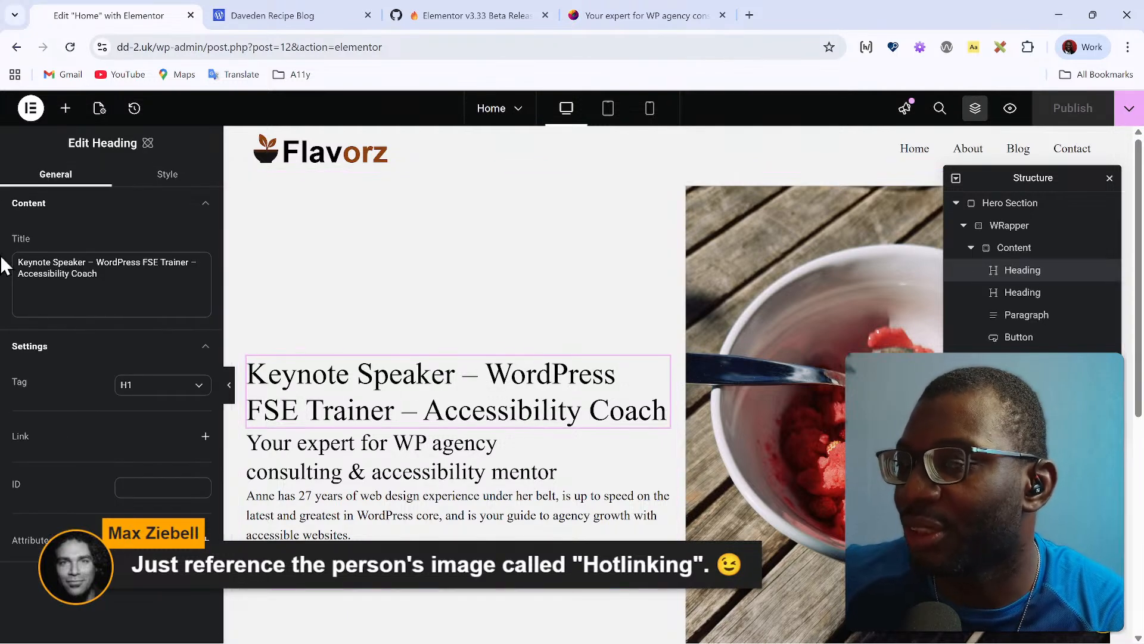
{"action": "left_click", "coordinate": [179, 179]}
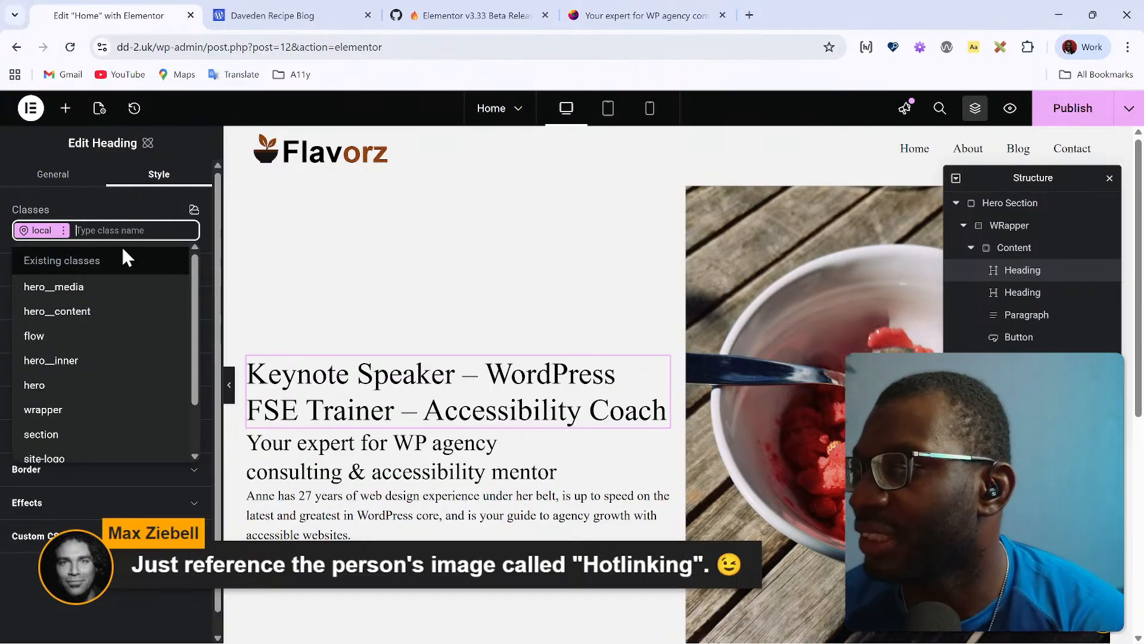
{"action": "type", "text": "hero__"}
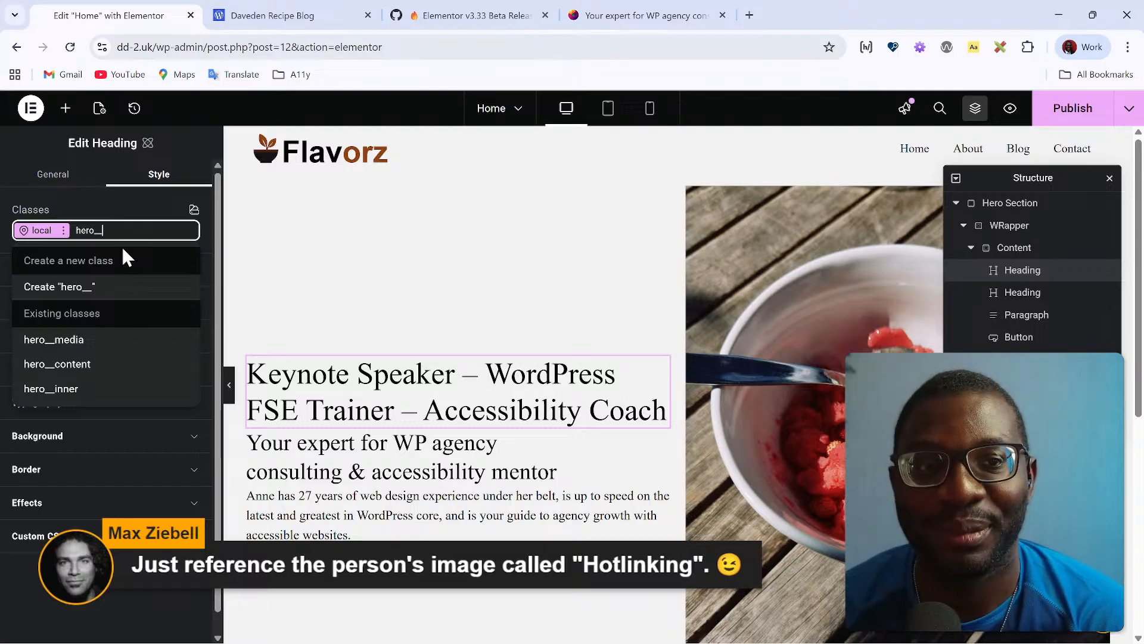
Step: Inspect the markup of the reference hero's small top heading and return to the Elementor editor
{"action": "left_click", "coordinate": [653, 13]}
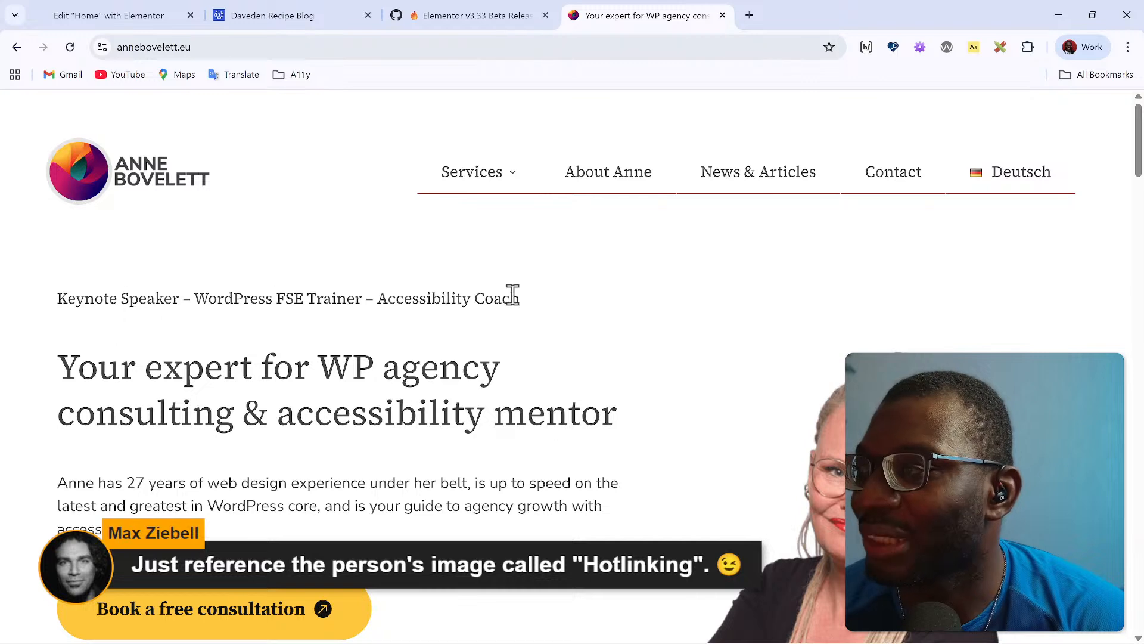
{"action": "right_click", "coordinate": [98, 310]}
{"action": "left_click", "coordinate": [199, 626]}
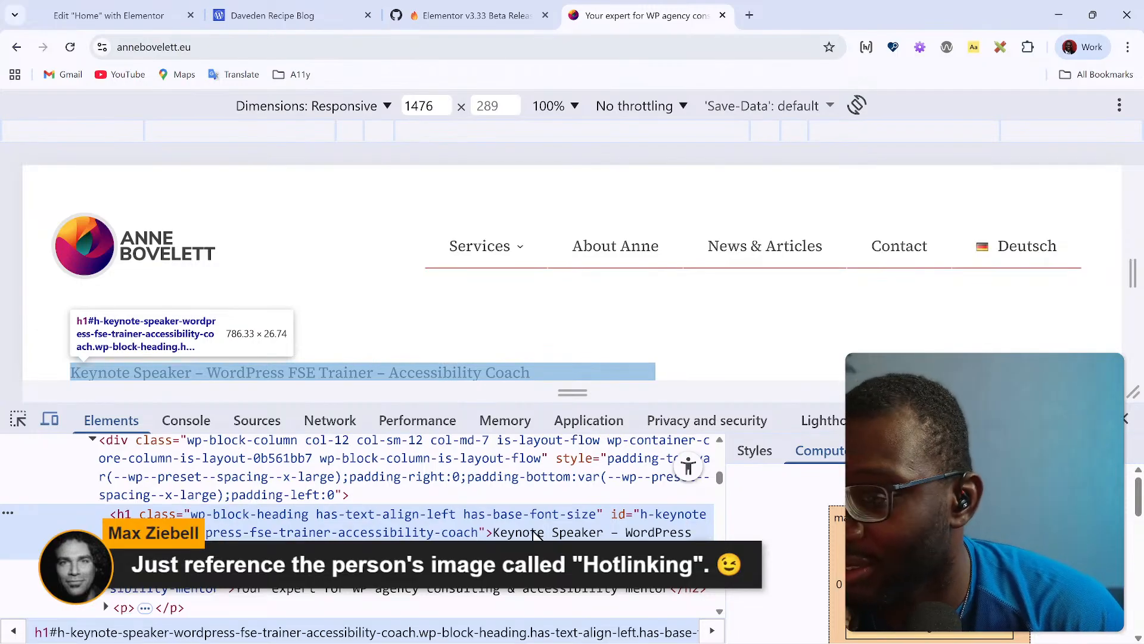
{"action": "left_click", "coordinate": [1126, 419]}
{"action": "left_click", "coordinate": [75, 12]}
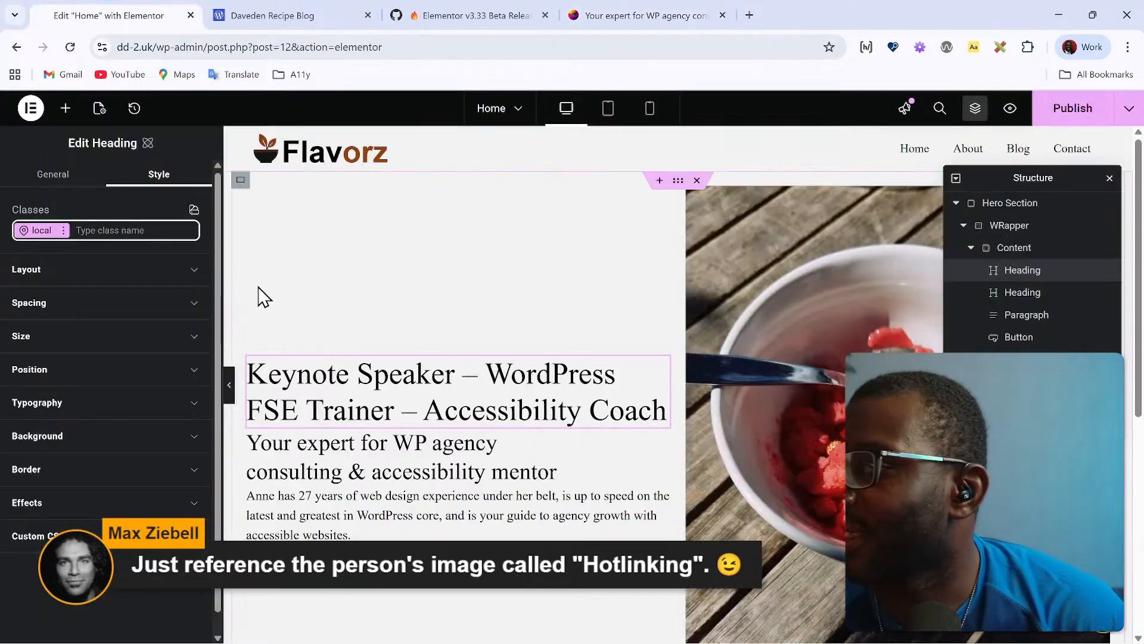
{"action": "left_click", "coordinate": [121, 230]}
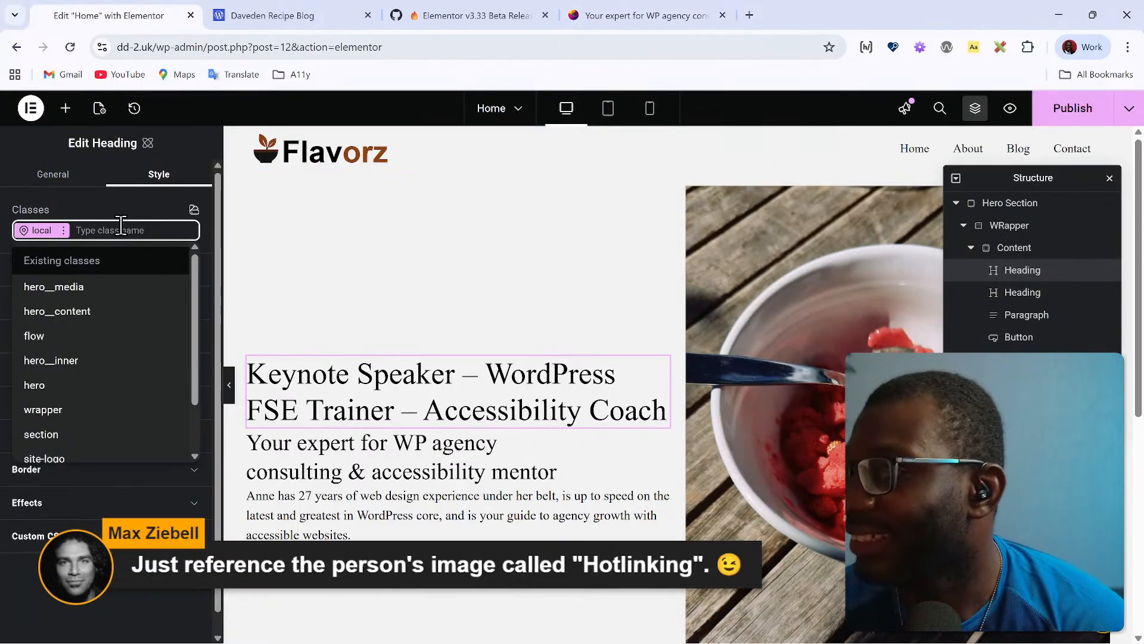
{"action": "type", "text": "her"}
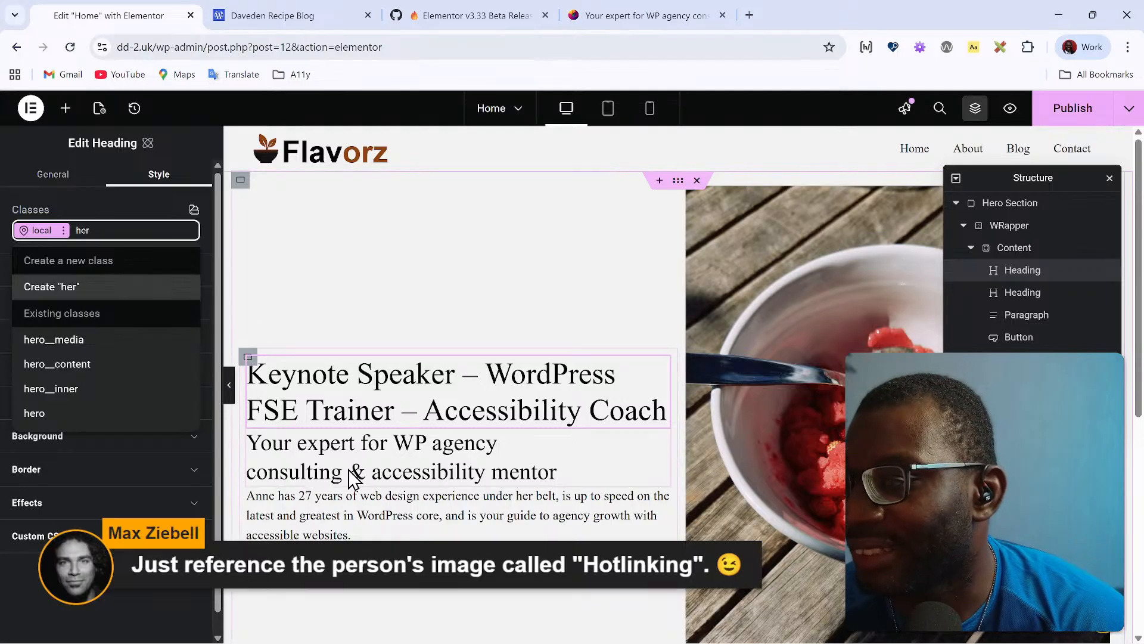
{"action": "left_click", "coordinate": [620, 14]}
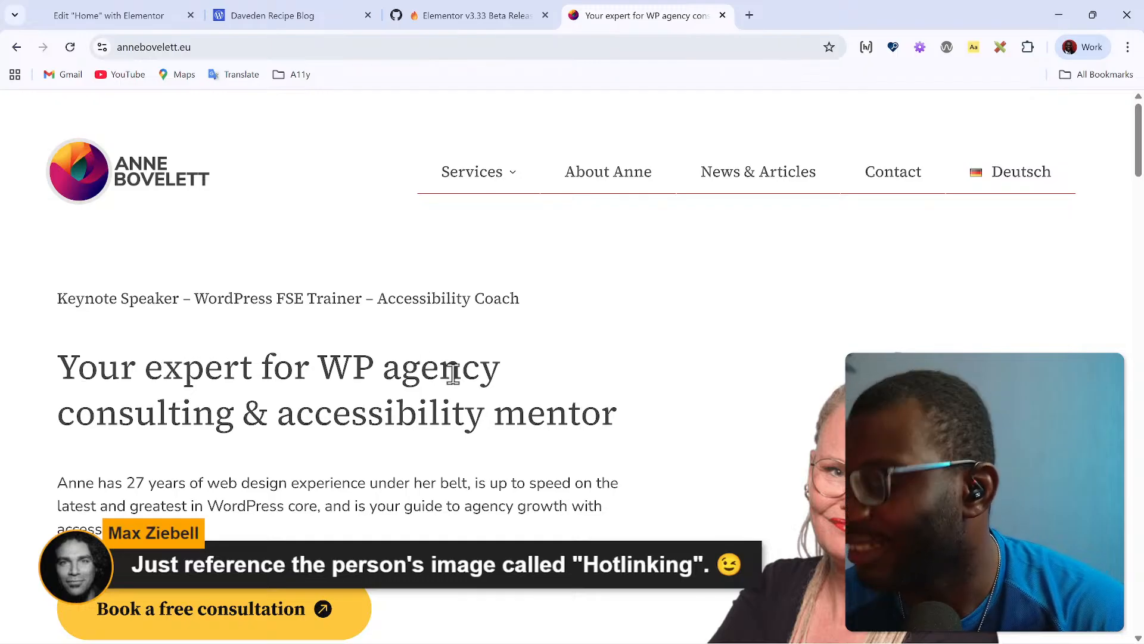
Step: Return to the Elementor editor and create a class named hero__accent on the heading above the hero title
{"action": "left_click", "coordinate": [108, 10]}
{"action": "left_click", "coordinate": [147, 230]}
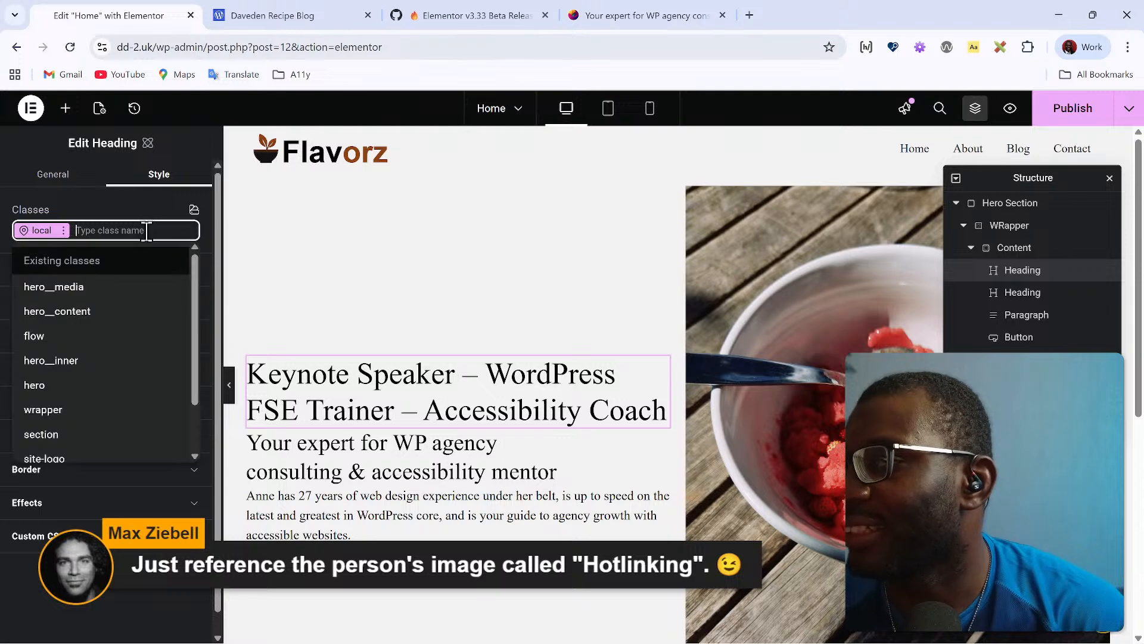
{"action": "type", "text": "hero__ace"}
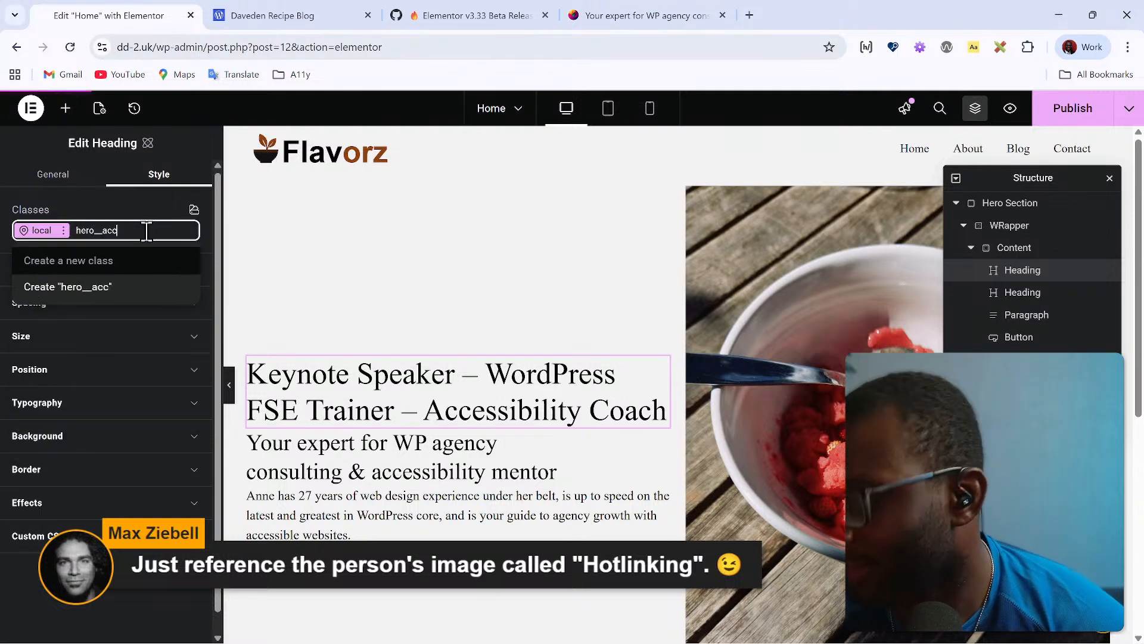
{"action": "type", "text": "ent"}
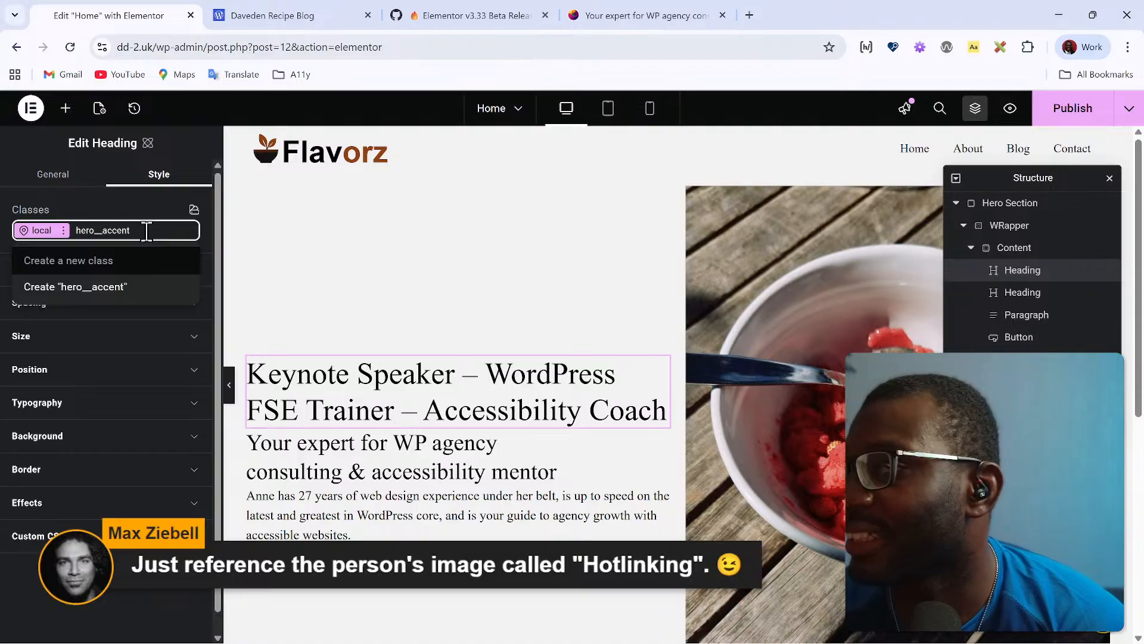
{"action": "key", "text": "Return"}
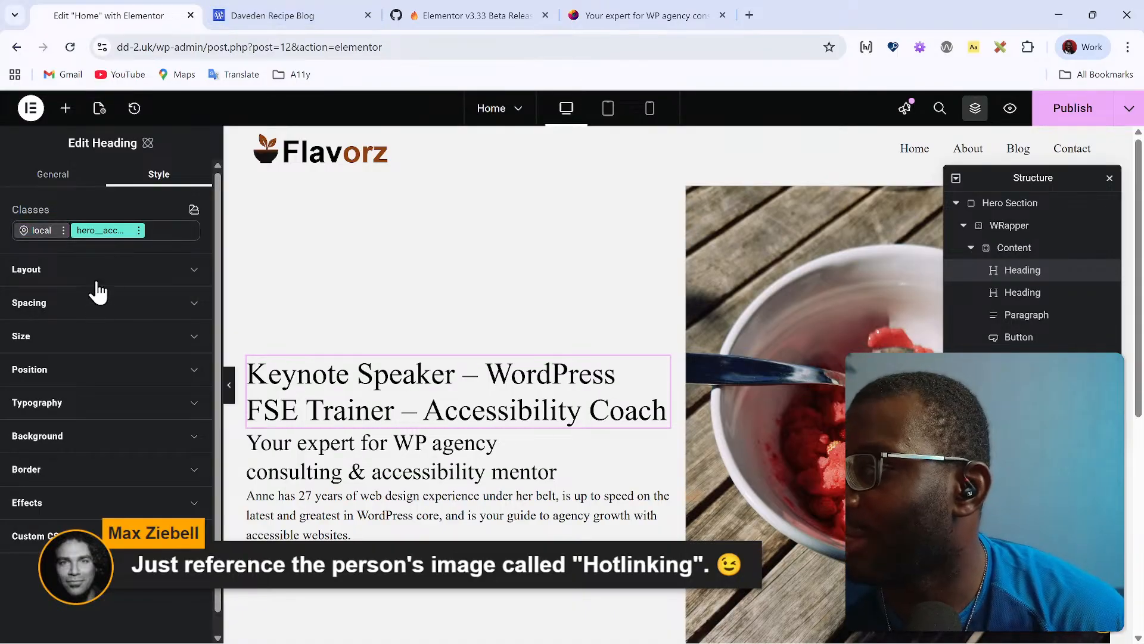
Step: Add a font-size property to the custom CSS of the hero__accent class
{"action": "left_click", "coordinate": [81, 339]}
{"action": "left_click", "coordinate": [90, 333]}
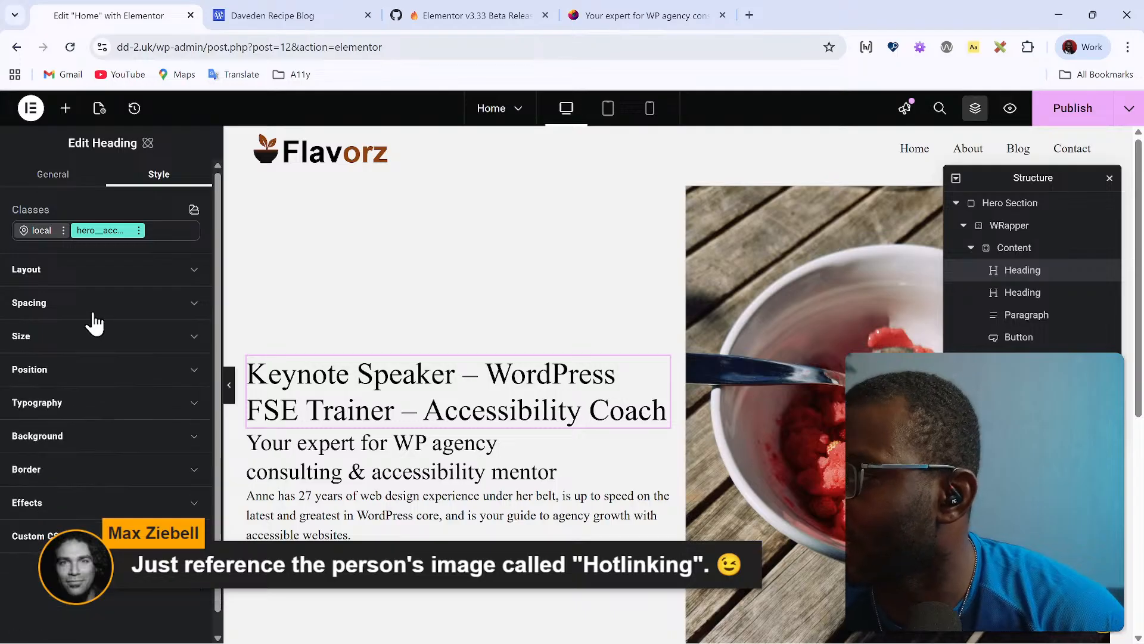
{"action": "left_click", "coordinate": [69, 407]}
{"action": "scroll", "coordinate": [137, 346], "scroll_direction": "down", "scroll_amount": 3}
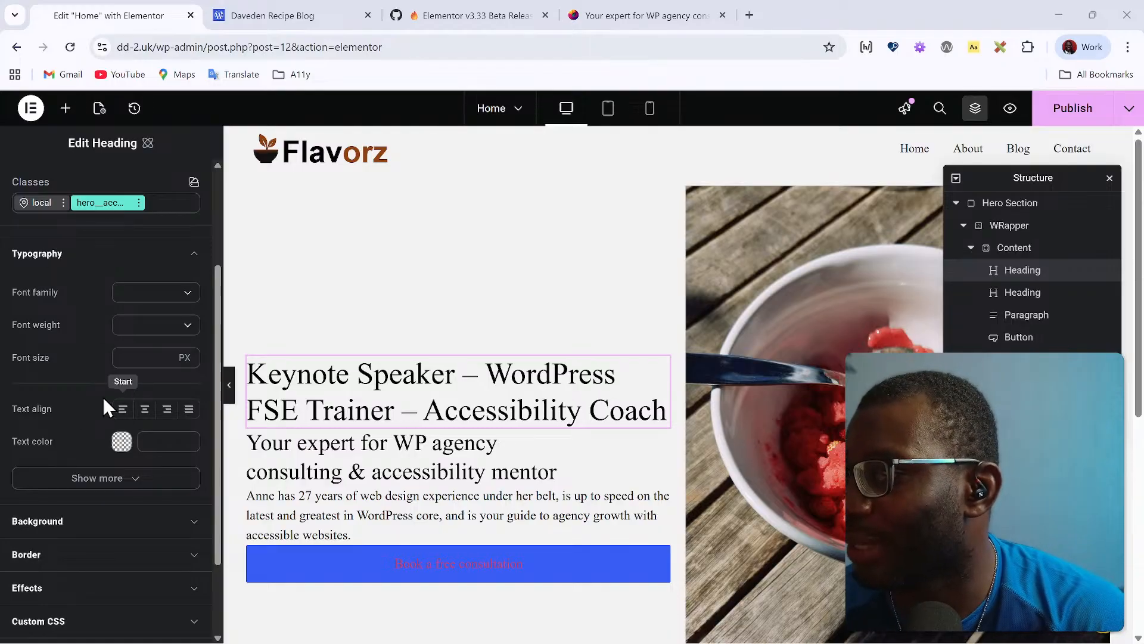
{"action": "scroll", "coordinate": [84, 435], "scroll_direction": "down", "scroll_amount": 2}
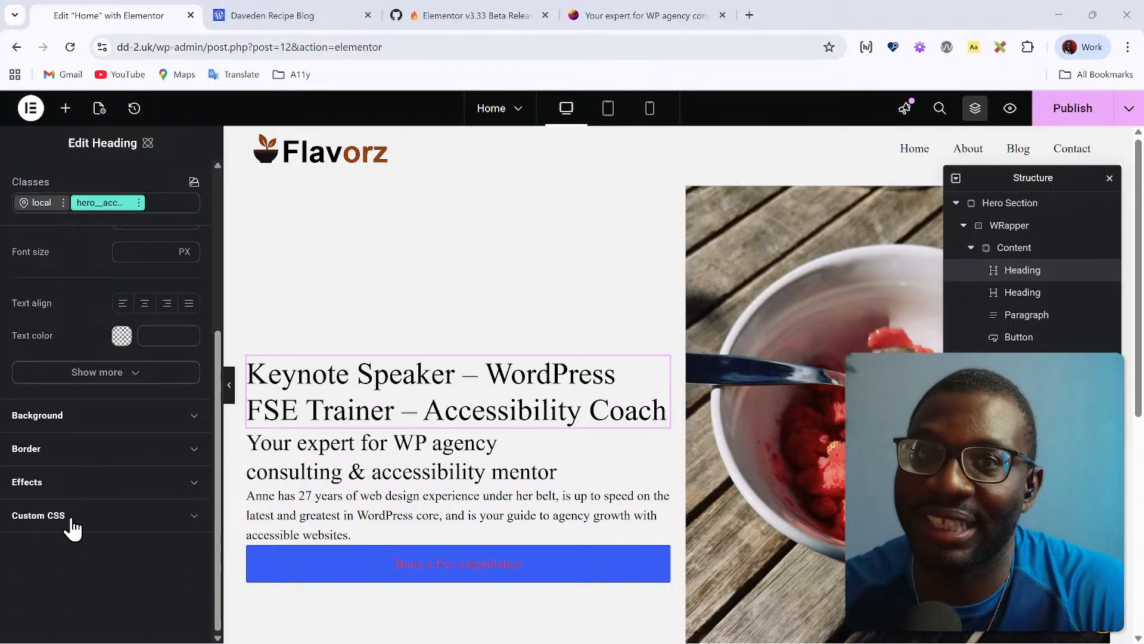
{"action": "left_click", "coordinate": [29, 522]}
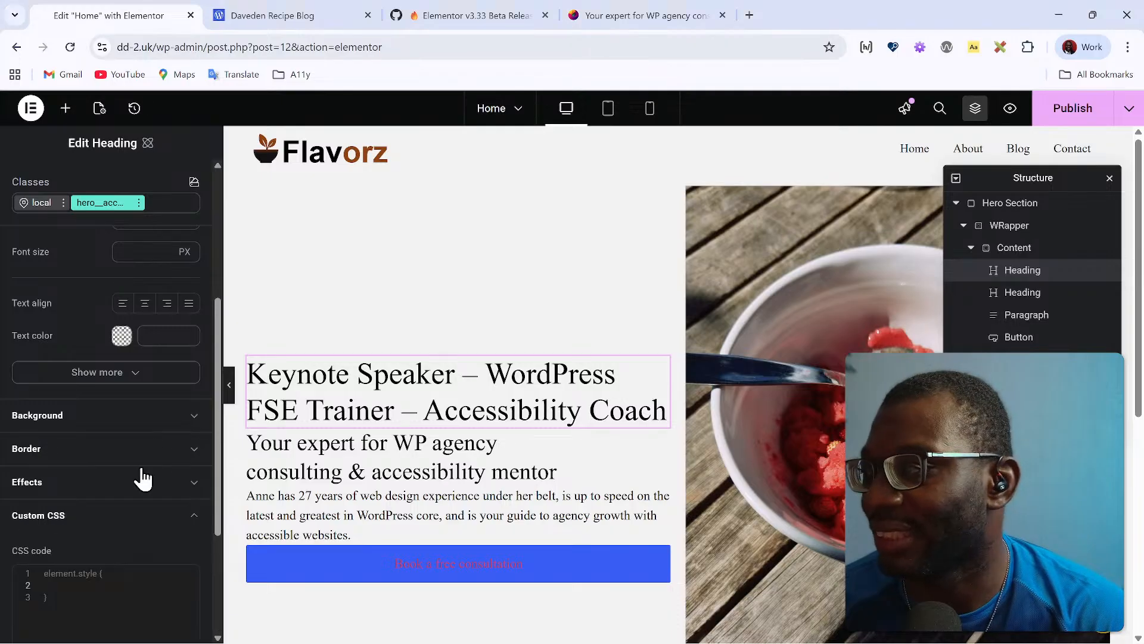
{"action": "scroll", "coordinate": [120, 489], "scroll_direction": "down", "scroll_amount": 4}
{"action": "left_click", "coordinate": [97, 396]}
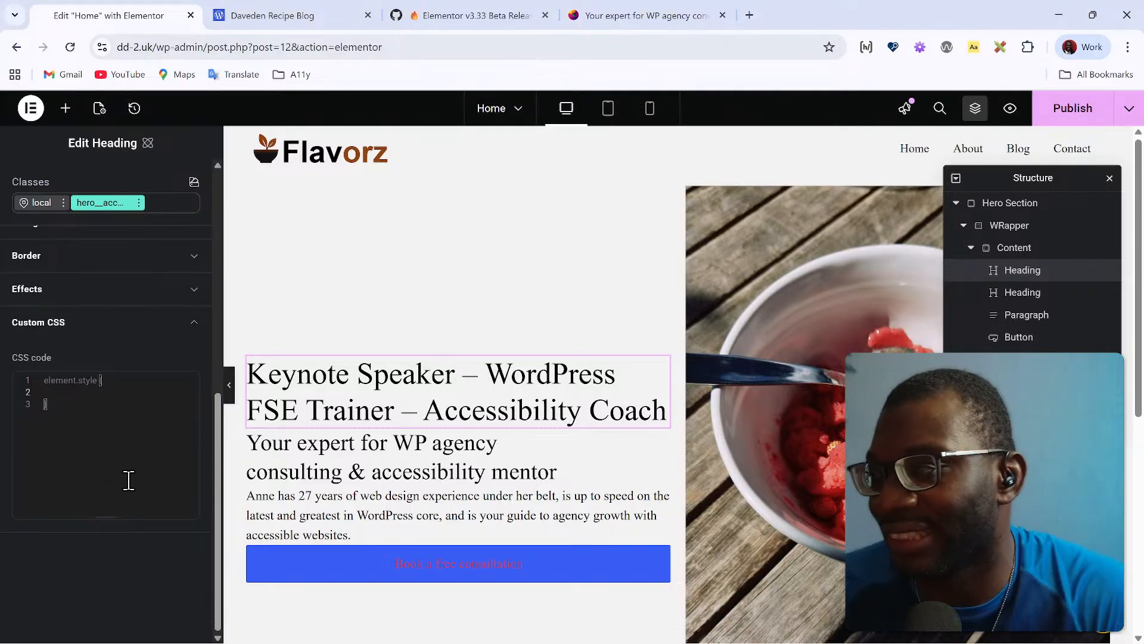
{"action": "type", "text": "font-siz"}
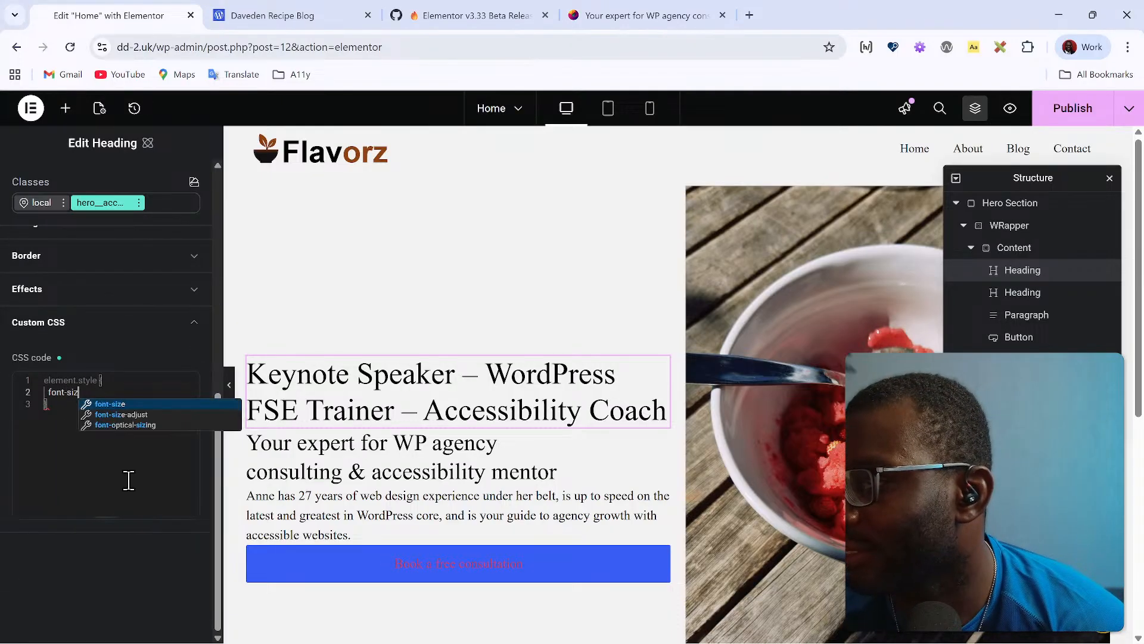
{"action": "key", "text": "Return"}
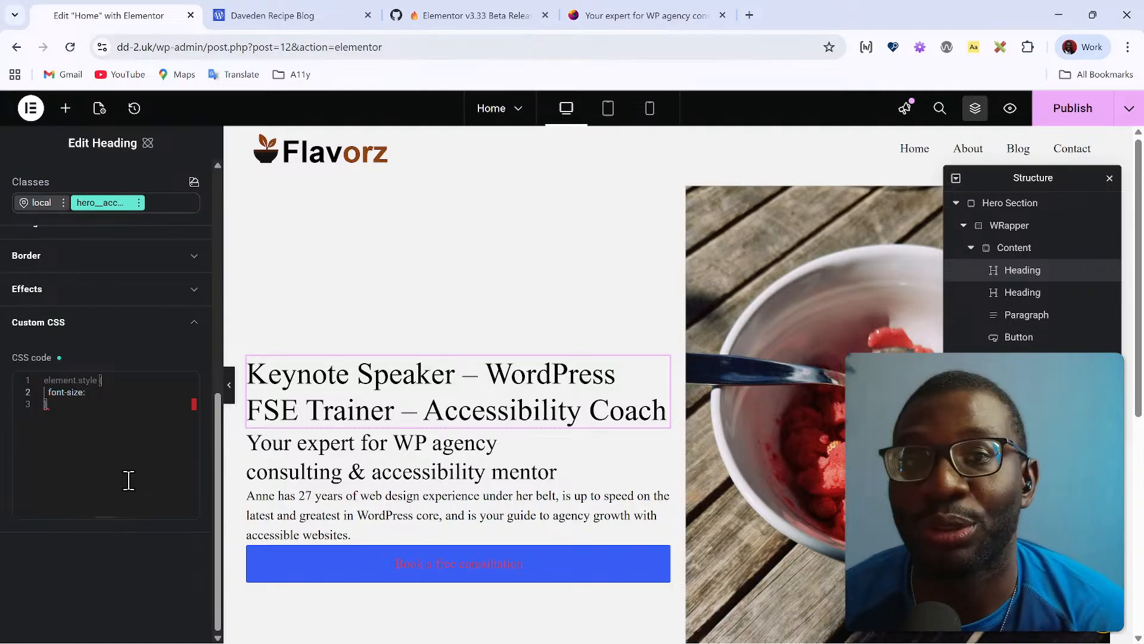
Step: Set the font-size property in the hero__accent custom CSS to var(--text-m)
{"action": "type", "text": "48px"}
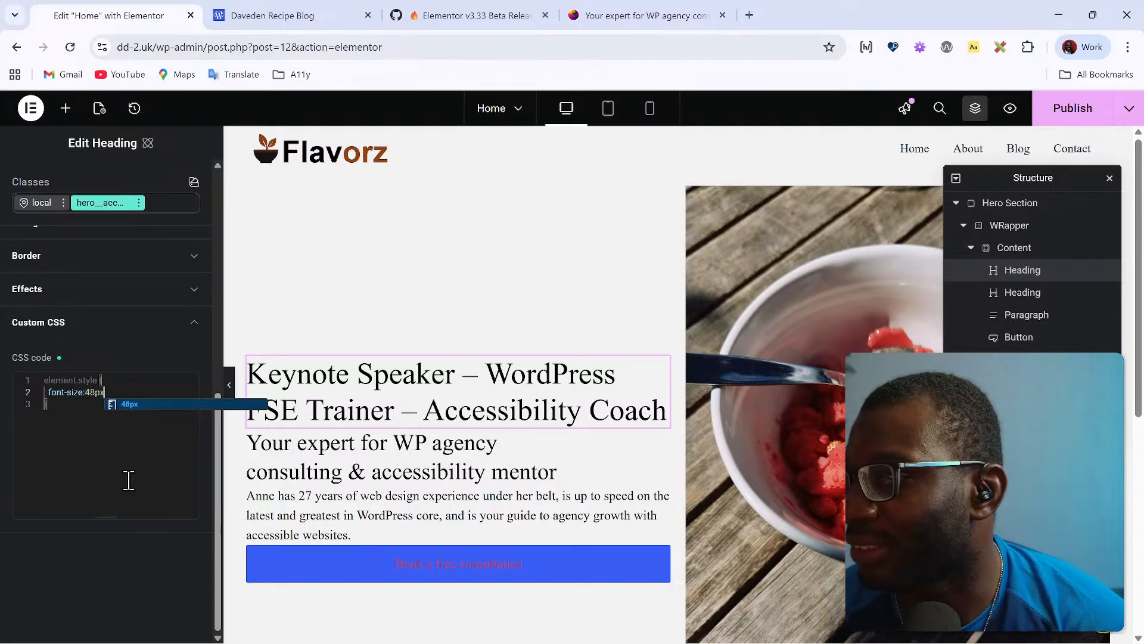
{"action": "key", "text": "BackSpace"}
{"action": "key", "text": "BackSpace"}
{"action": "key", "text": "BackSpace"}
{"action": "key", "text": "BackSpace"}
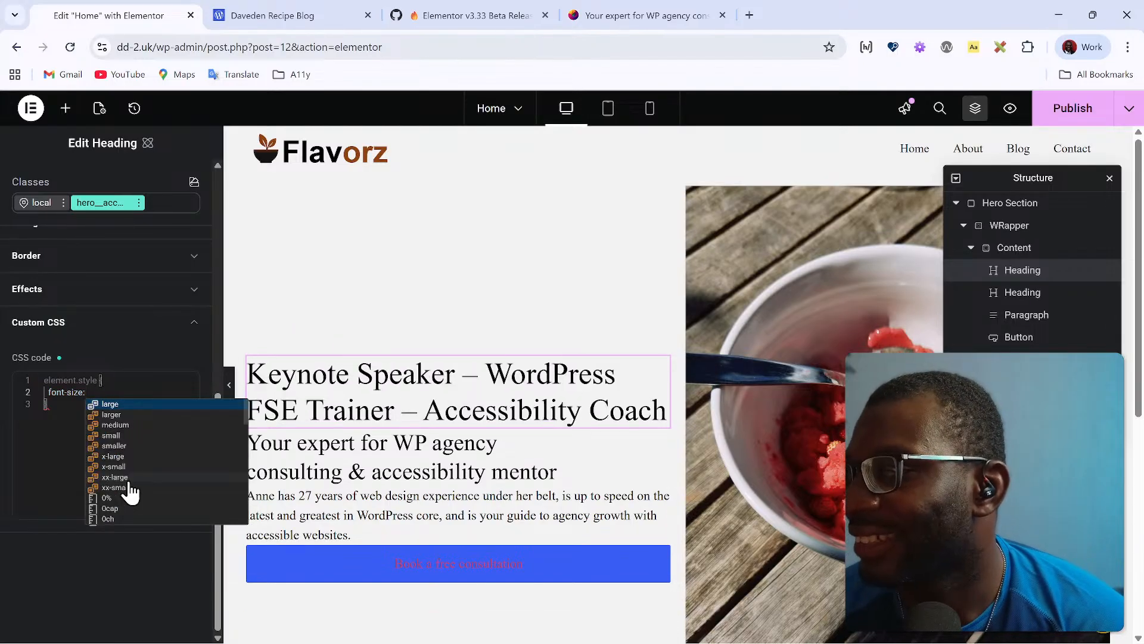
{"action": "type", "text": "var(--te"}
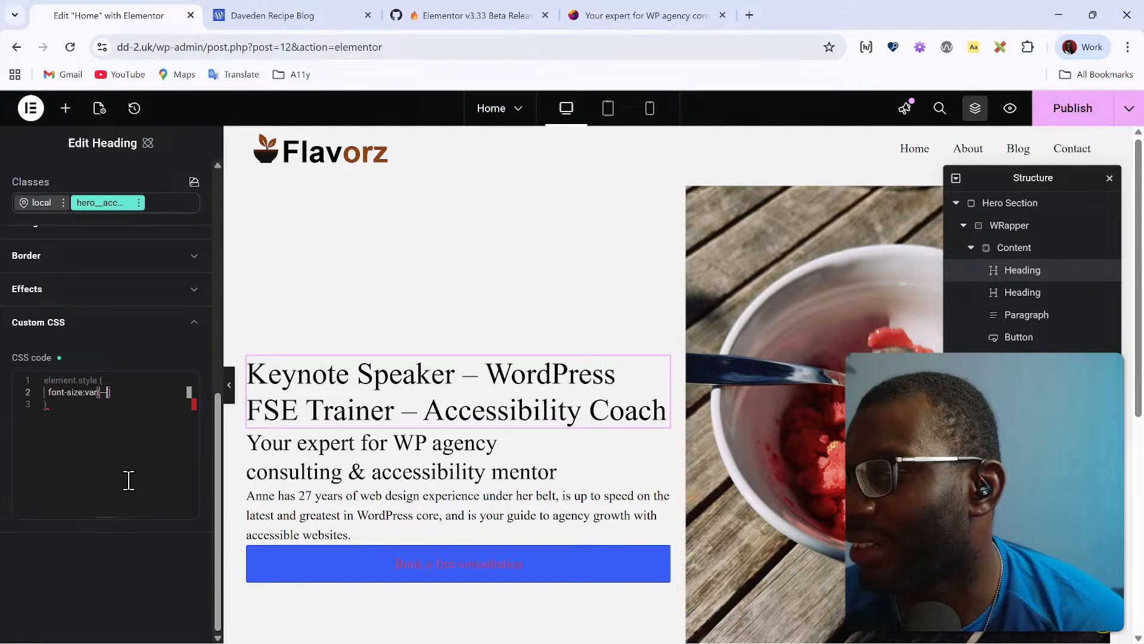
{"action": "type", "text": "xt-m"}
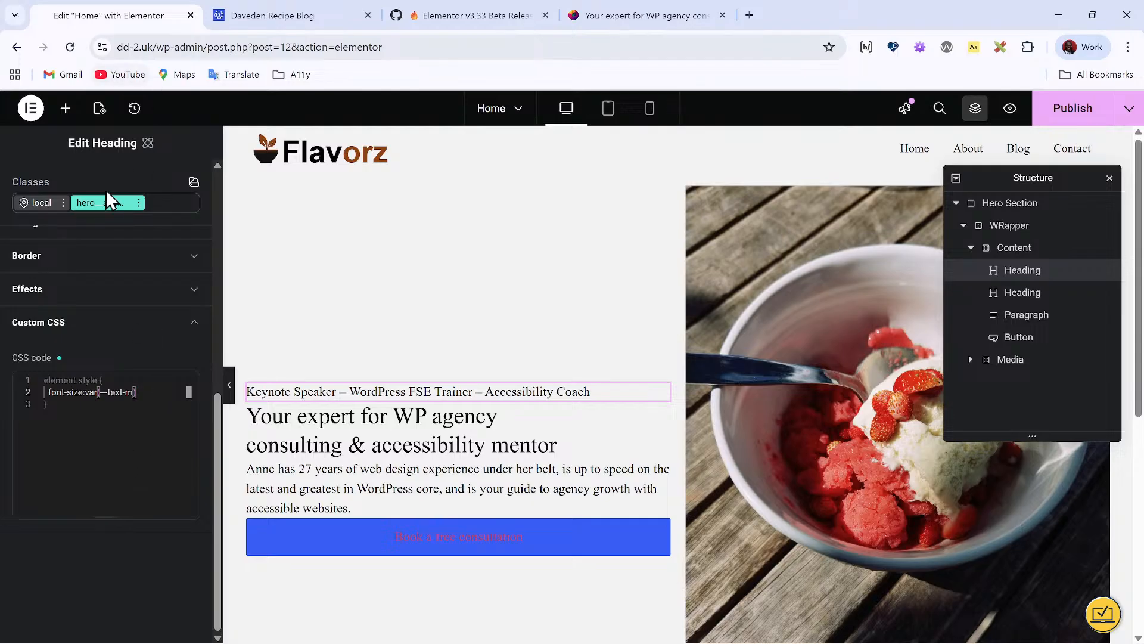
Step: Open the Variables Manager from the variables available for the heading's font size
{"action": "scroll", "coordinate": [100, 263], "scroll_direction": "up", "scroll_amount": 10}
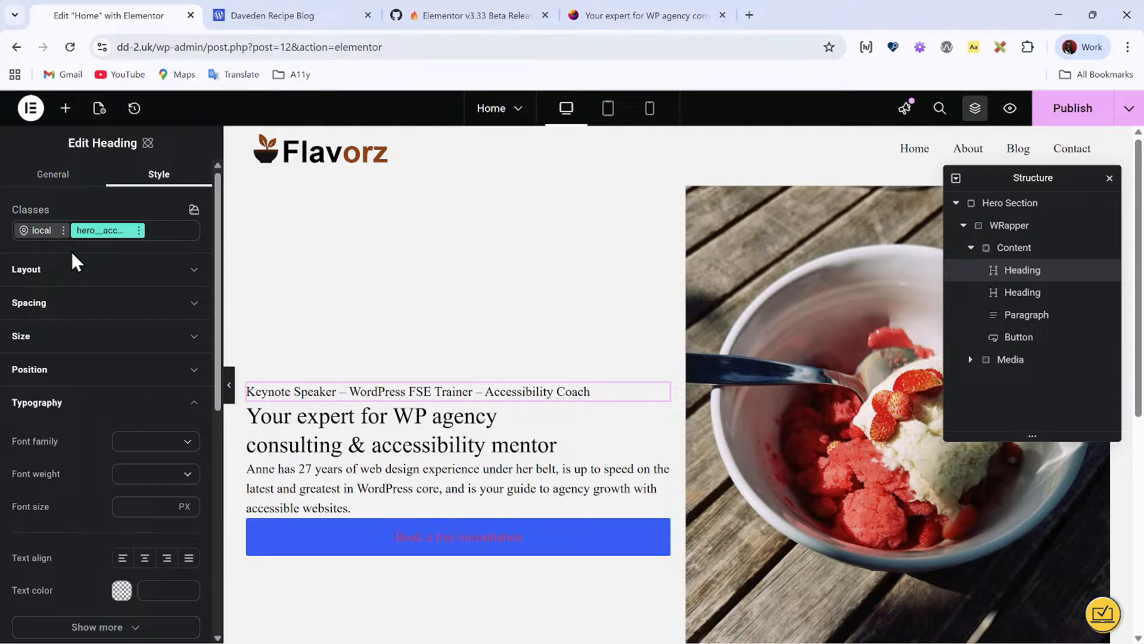
{"action": "scroll", "coordinate": [87, 409], "scroll_direction": "down", "scroll_amount": 10}
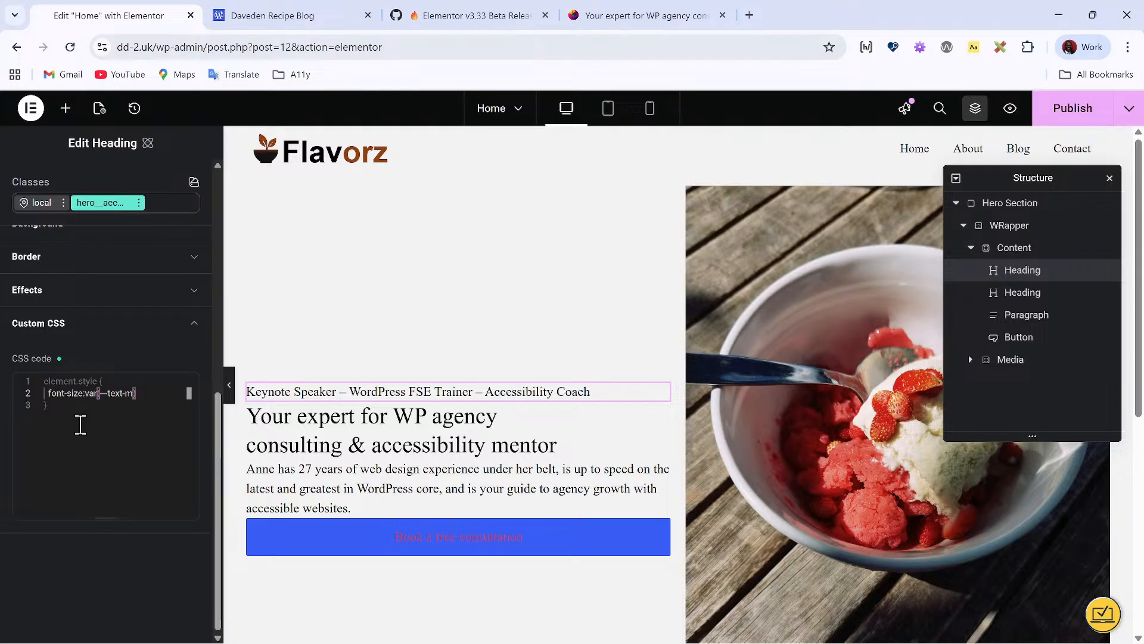
{"action": "scroll", "coordinate": [105, 268], "scroll_direction": "up", "scroll_amount": 10}
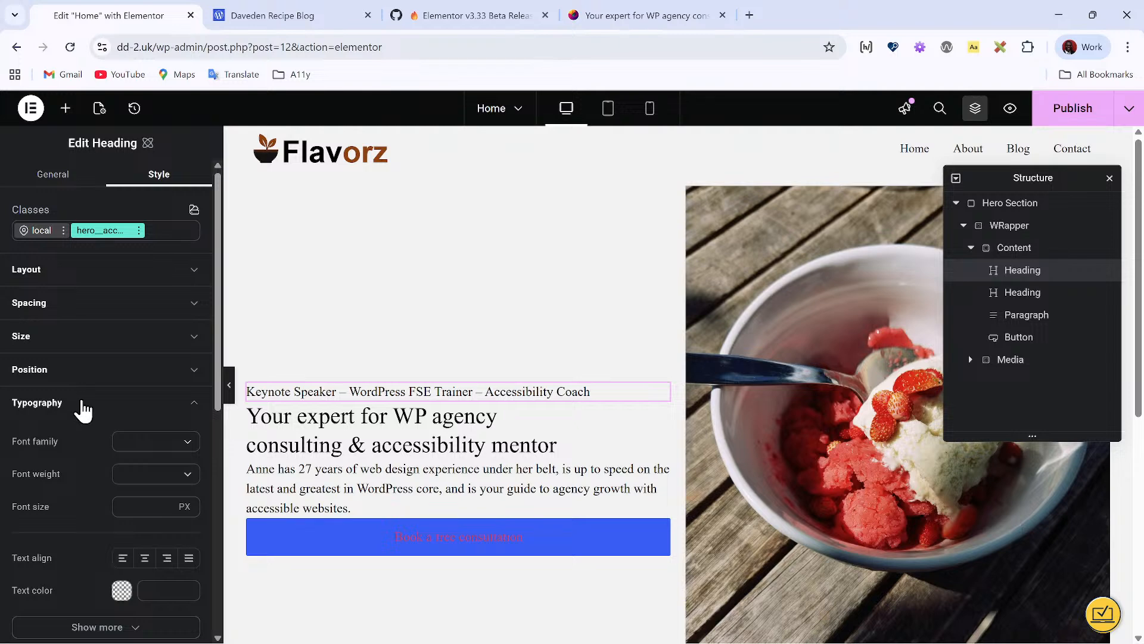
{"action": "left_click", "coordinate": [119, 507]}
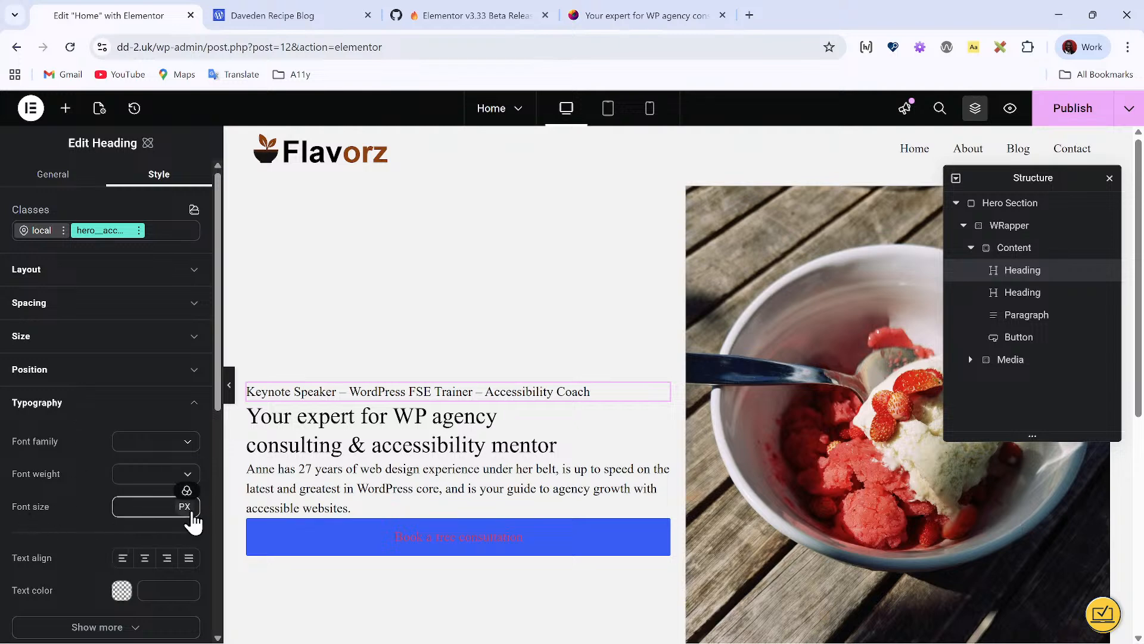
{"action": "left_click", "coordinate": [188, 510]}
{"action": "left_click", "coordinate": [133, 507]}
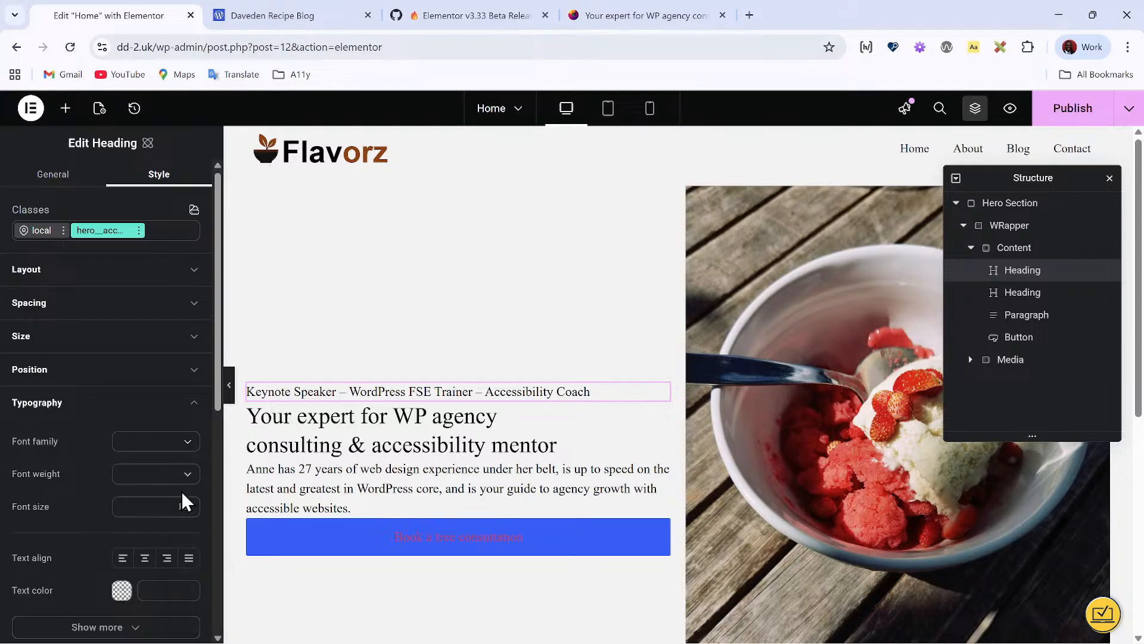
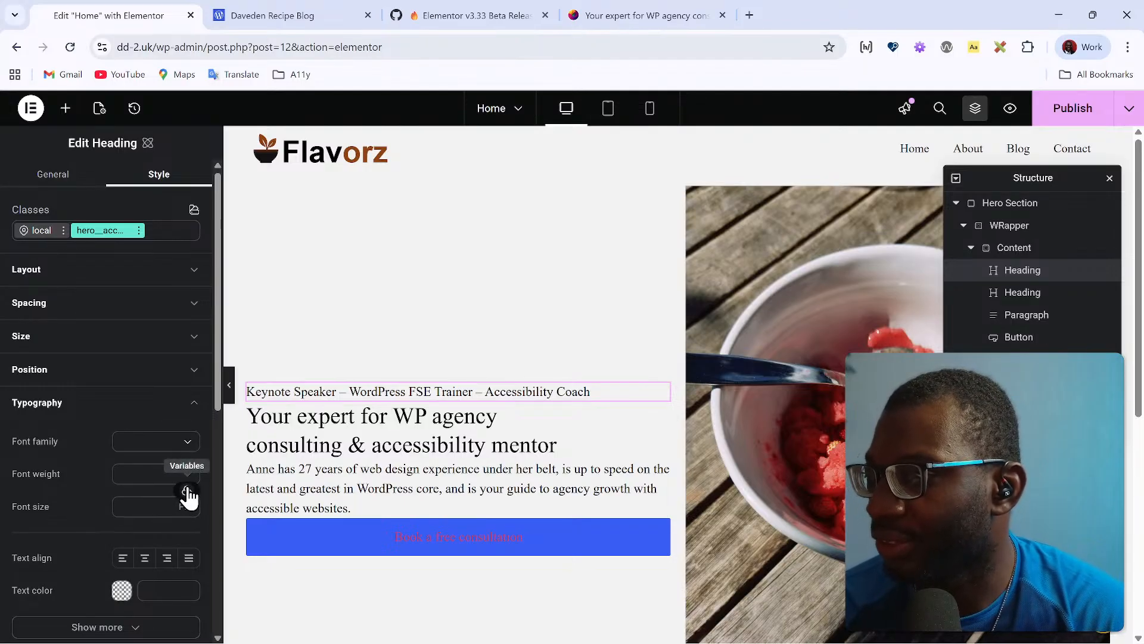
{"action": "left_click", "coordinate": [187, 492]}
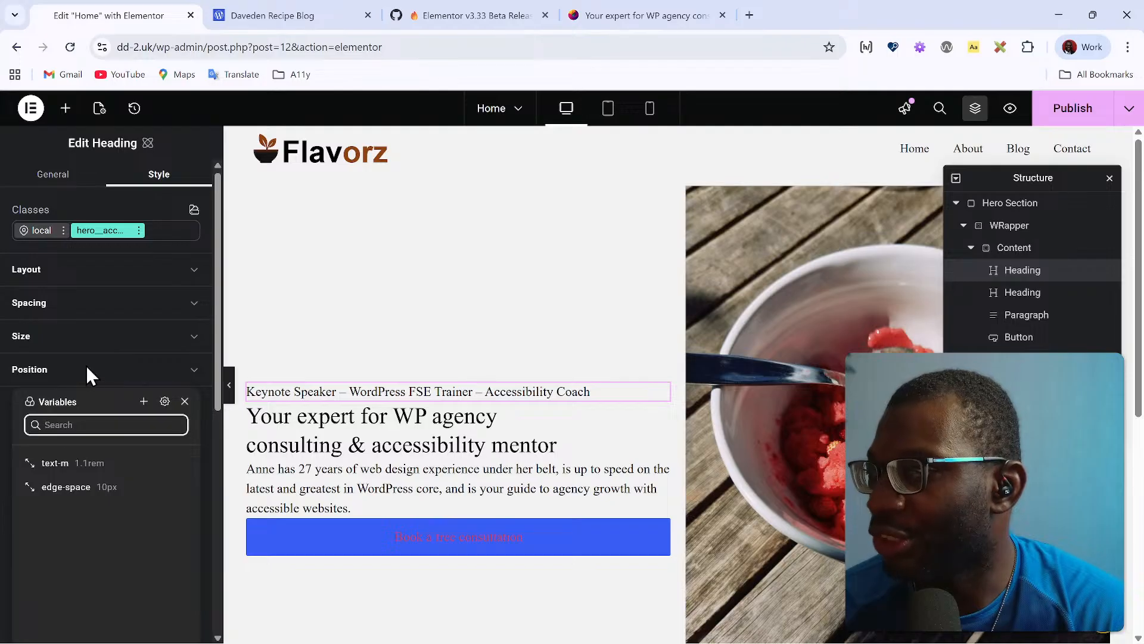
{"action": "left_click", "coordinate": [166, 405]}
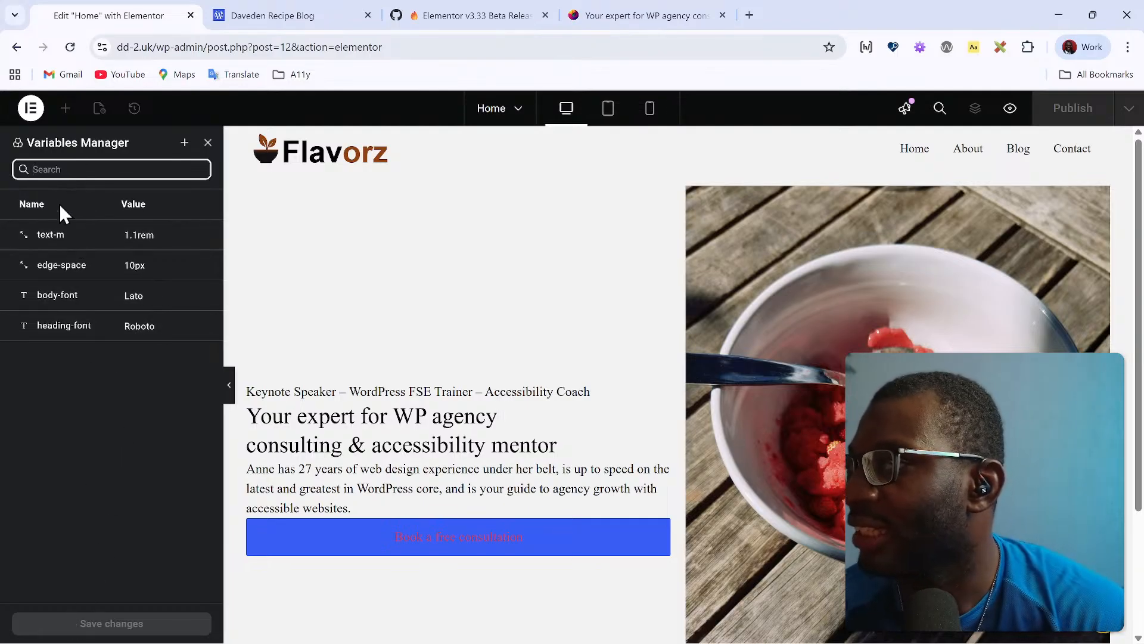
{"action": "left_click", "coordinate": [182, 142]}
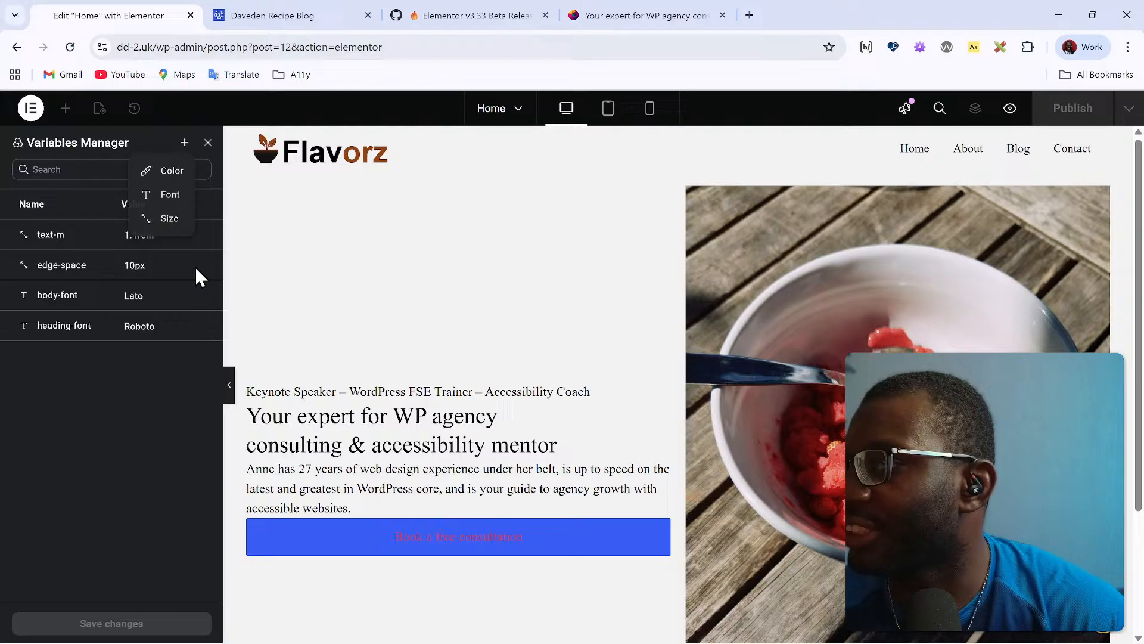
{"action": "left_click", "coordinate": [169, 196]}
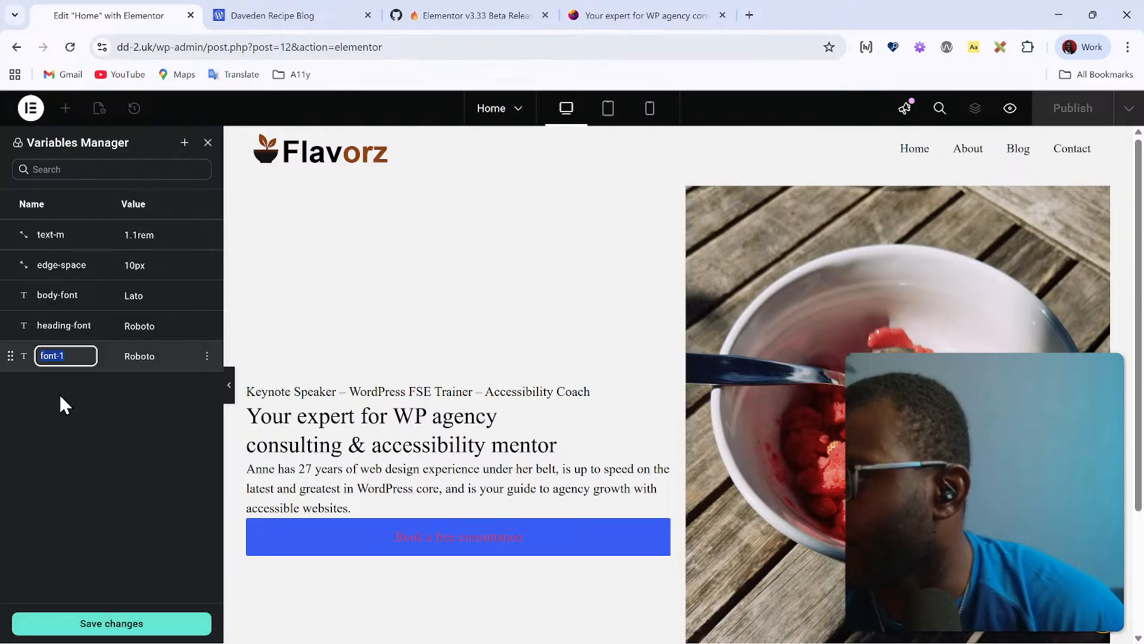
{"action": "left_click", "coordinate": [207, 357]}
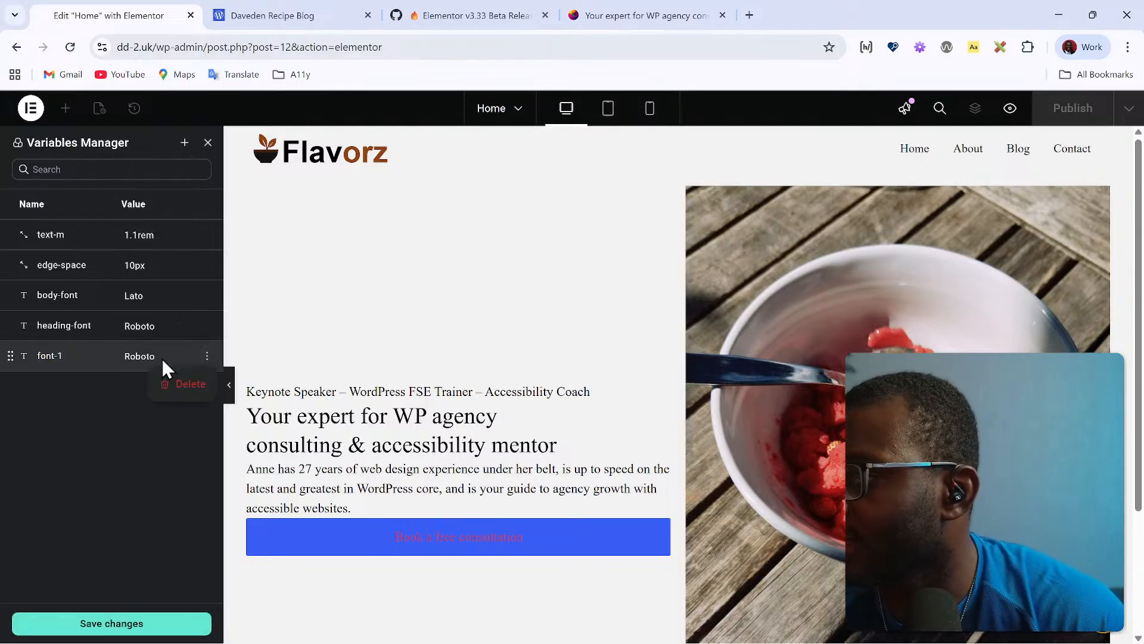
{"action": "left_click", "coordinate": [174, 385]}
{"action": "left_click", "coordinate": [691, 410]}
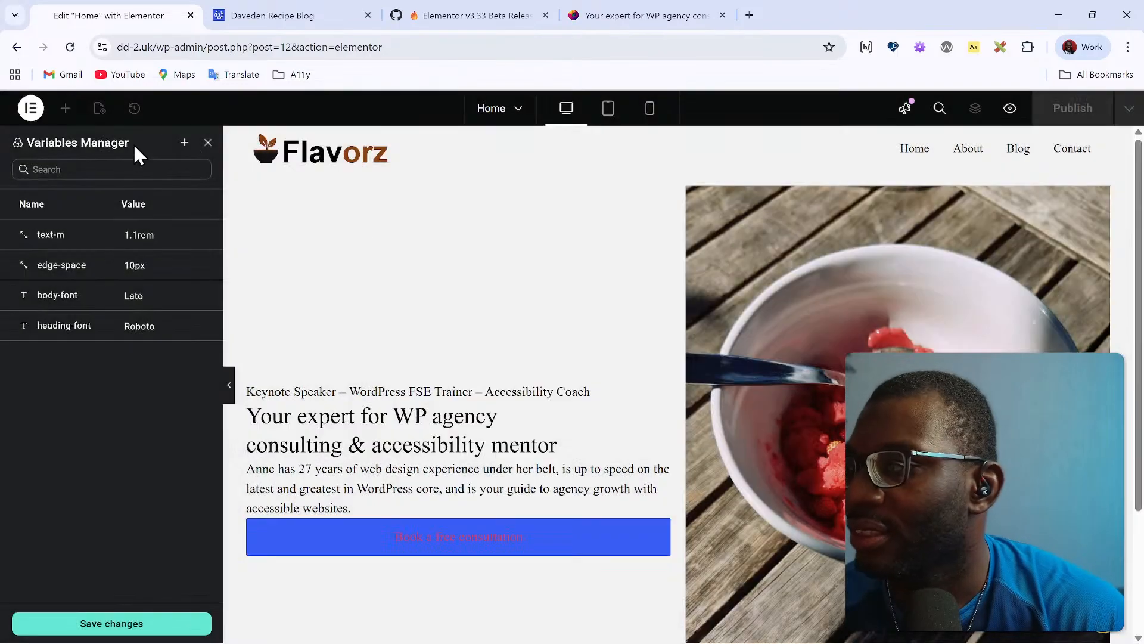
Step: Add a new size variable named text-l in the Variables Manager
{"action": "left_click", "coordinate": [185, 143]}
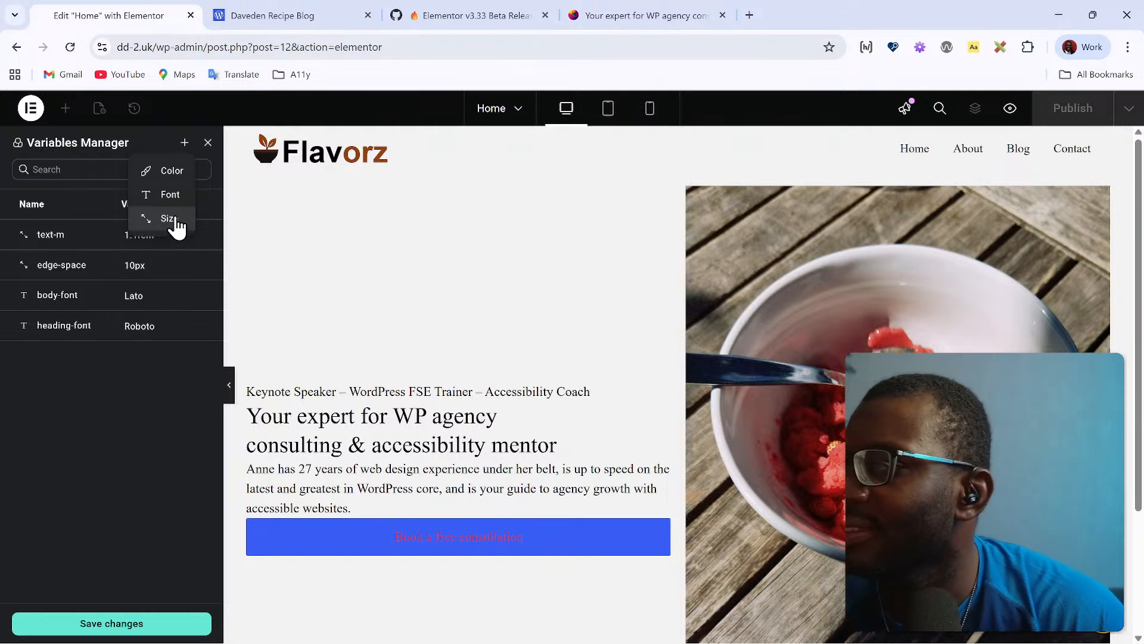
{"action": "left_click", "coordinate": [176, 230]}
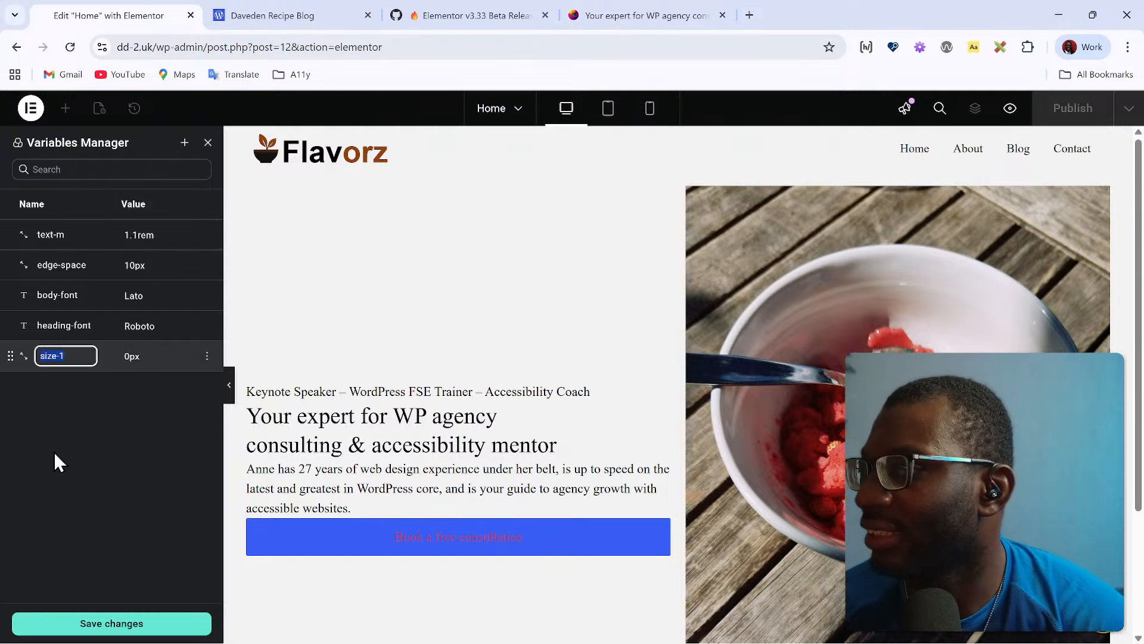
{"action": "type", "text": "text-"}
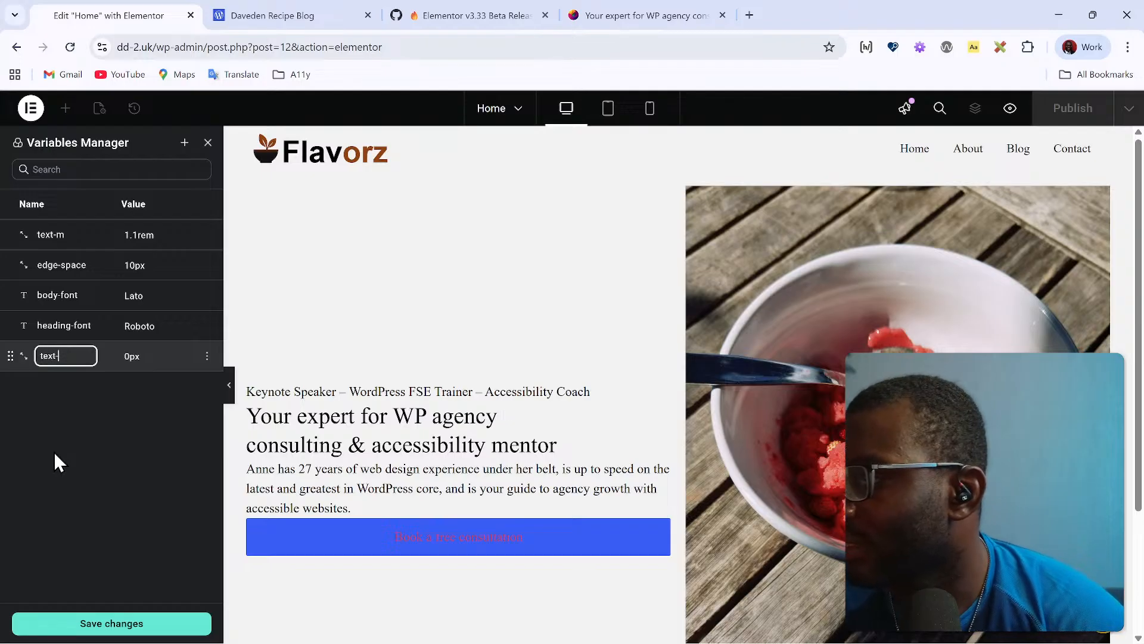
{"action": "type", "text": "m"}
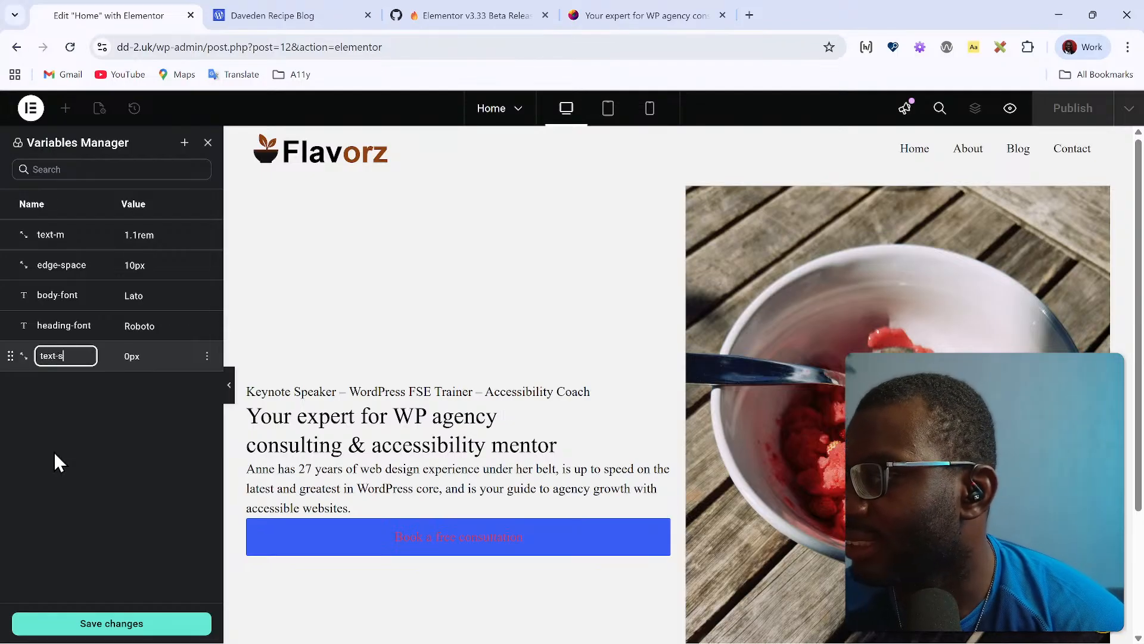
{"action": "key", "text": "BackSpace"}
{"action": "type", "text": "l"}
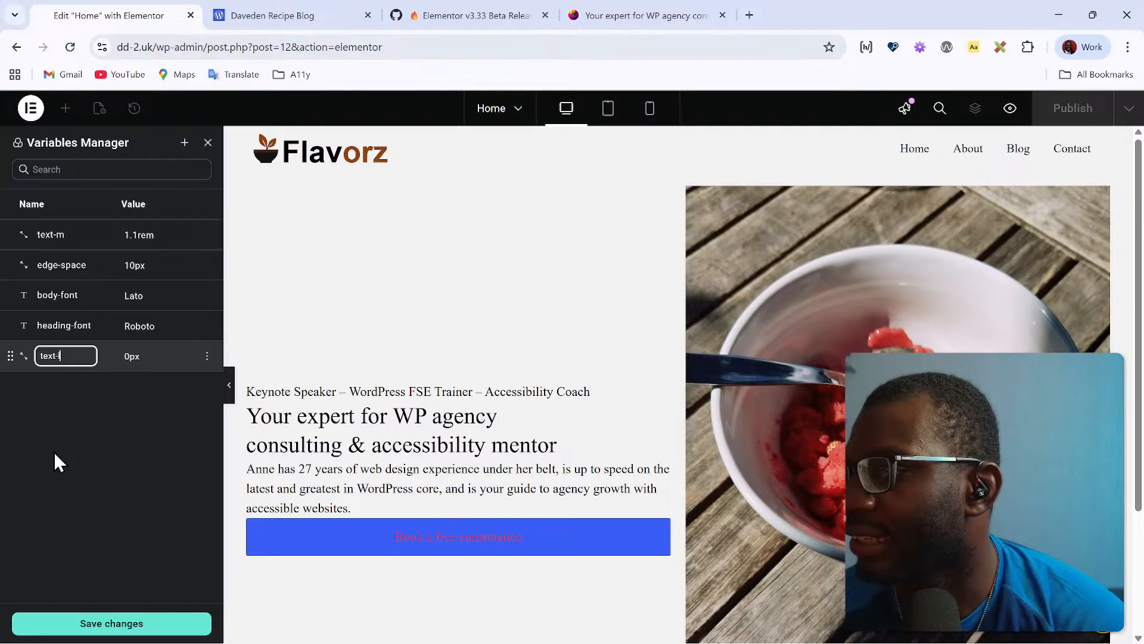
{"action": "key", "text": "Tab"}
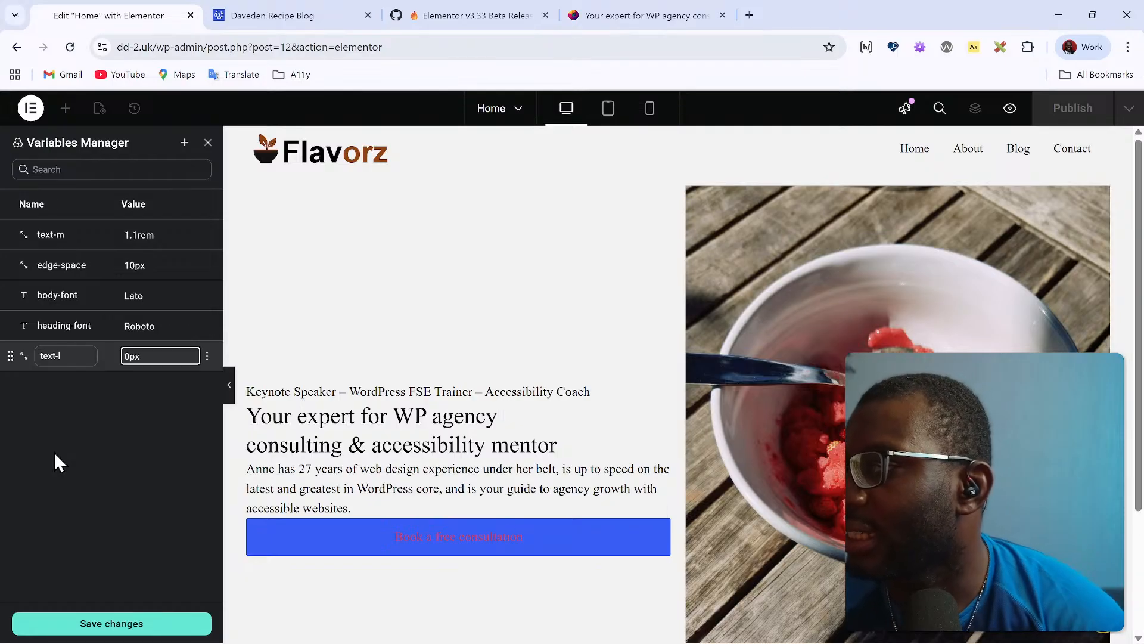
Step: Set the value of the text-l size variable to 4rem
{"action": "left_click", "coordinate": [141, 357]}
{"action": "left_click", "coordinate": [137, 355]}
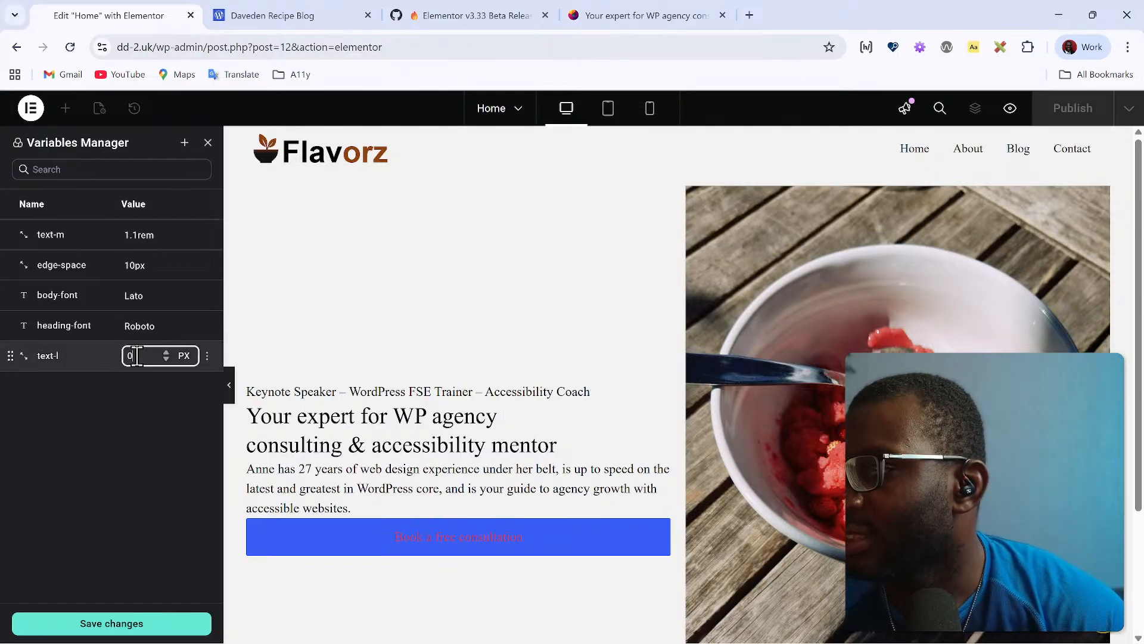
{"action": "left_click", "coordinate": [185, 370]}
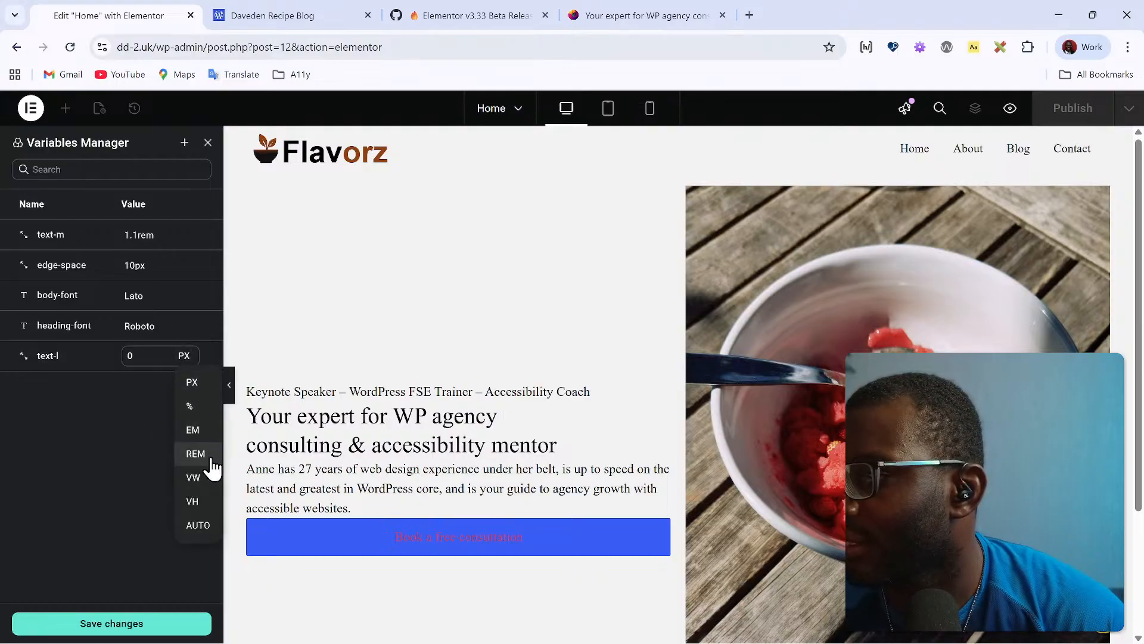
{"action": "left_click", "coordinate": [201, 452]}
{"action": "key", "text": "BackSpace"}
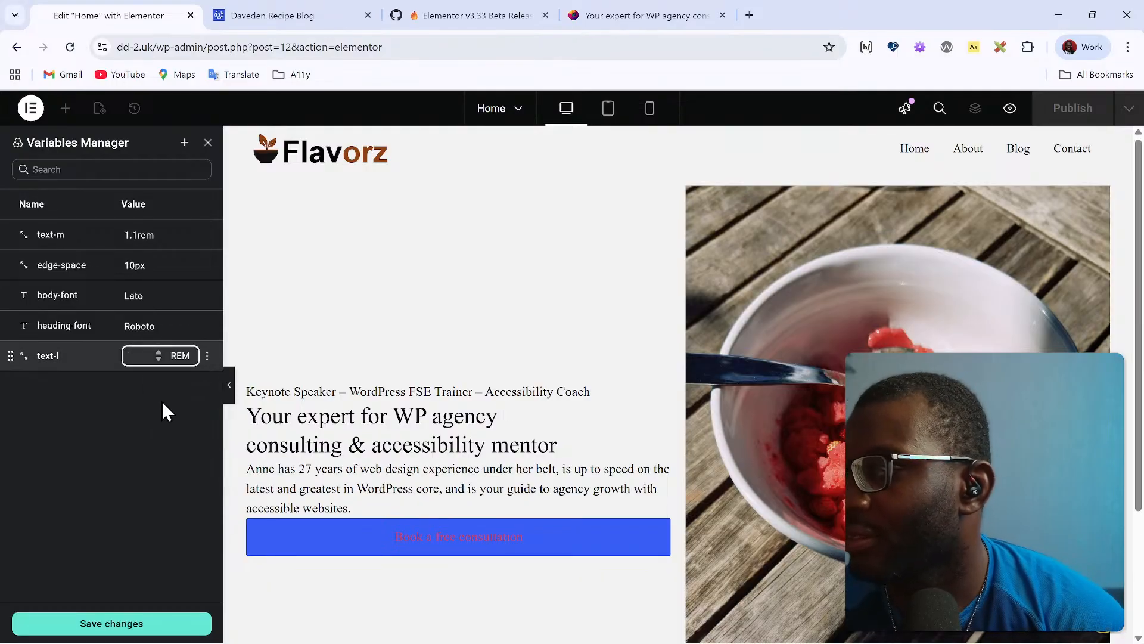
{"action": "type", "text": "4"}
{"action": "left_click", "coordinate": [130, 402]}
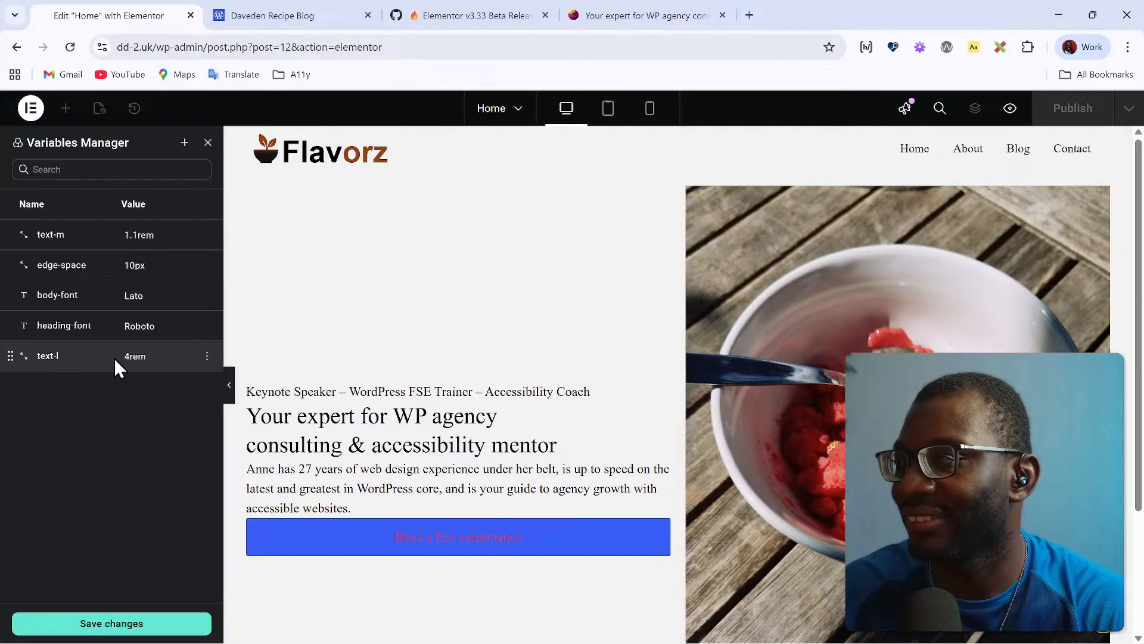
Step: Inspect the large "Your expert for WP agency" heading on the reference site and examine its font-size declaration
{"action": "left_click", "coordinate": [635, 13]}
{"action": "right_click", "coordinate": [391, 368]}
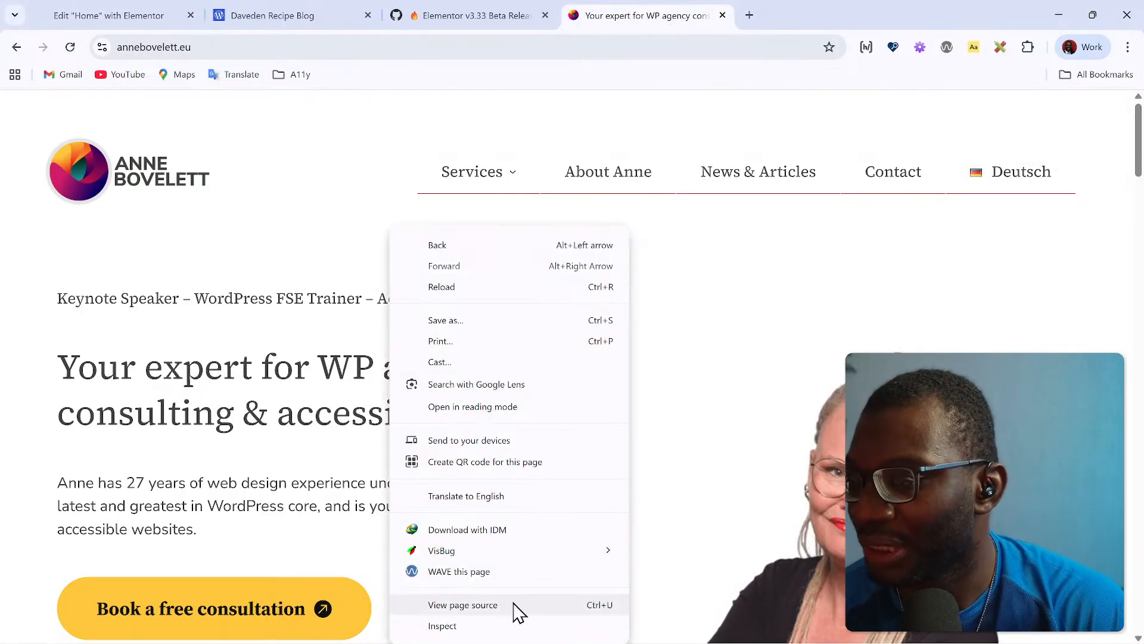
{"action": "left_click", "coordinate": [478, 627]}
{"action": "scroll", "coordinate": [598, 346], "scroll_direction": "down", "scroll_amount": 3}
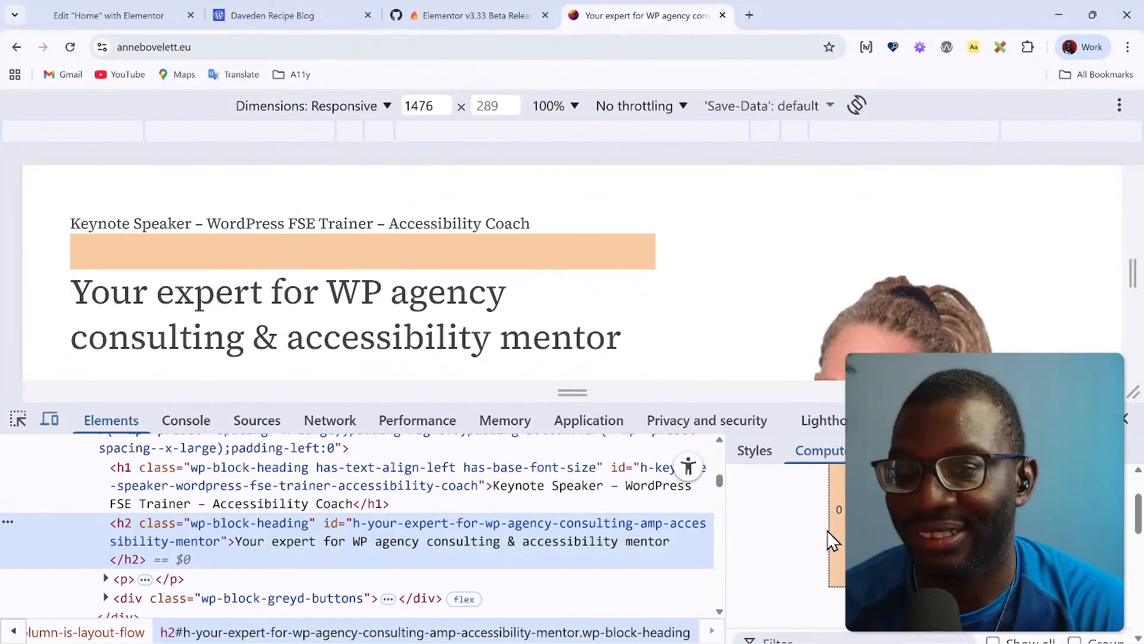
{"action": "scroll", "coordinate": [460, 249], "scroll_direction": "down", "scroll_amount": 2}
{"action": "scroll", "coordinate": [460, 255], "scroll_direction": "up", "scroll_amount": 2}
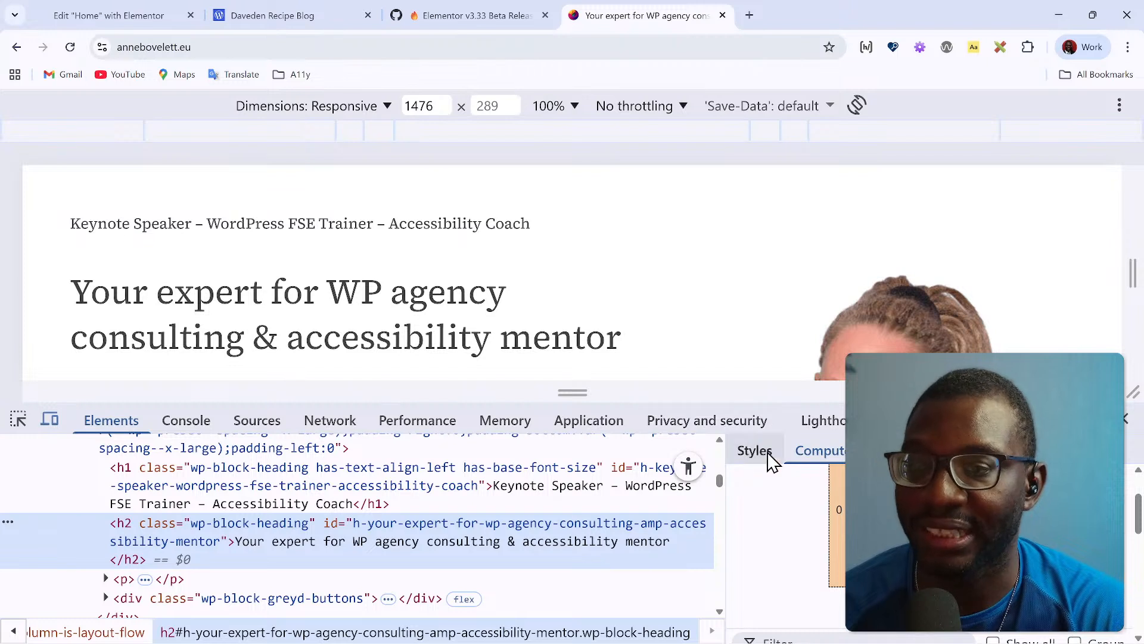
{"action": "scroll", "coordinate": [820, 572], "scroll_direction": "down", "scroll_amount": 3}
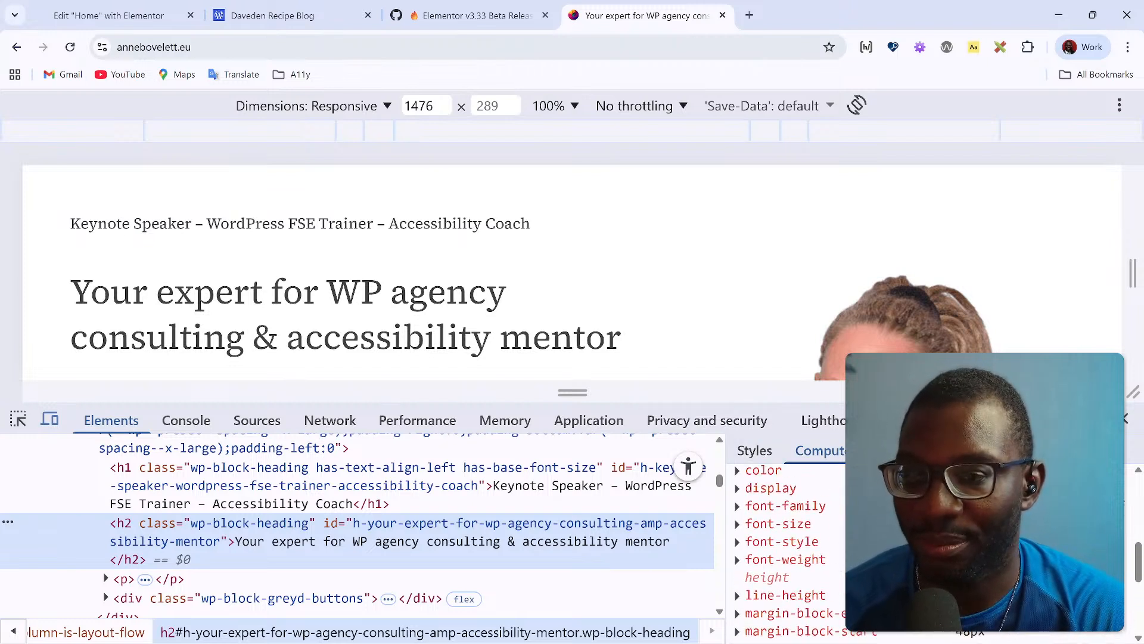
{"action": "scroll", "coordinate": [819, 572], "scroll_direction": "up", "scroll_amount": 1}
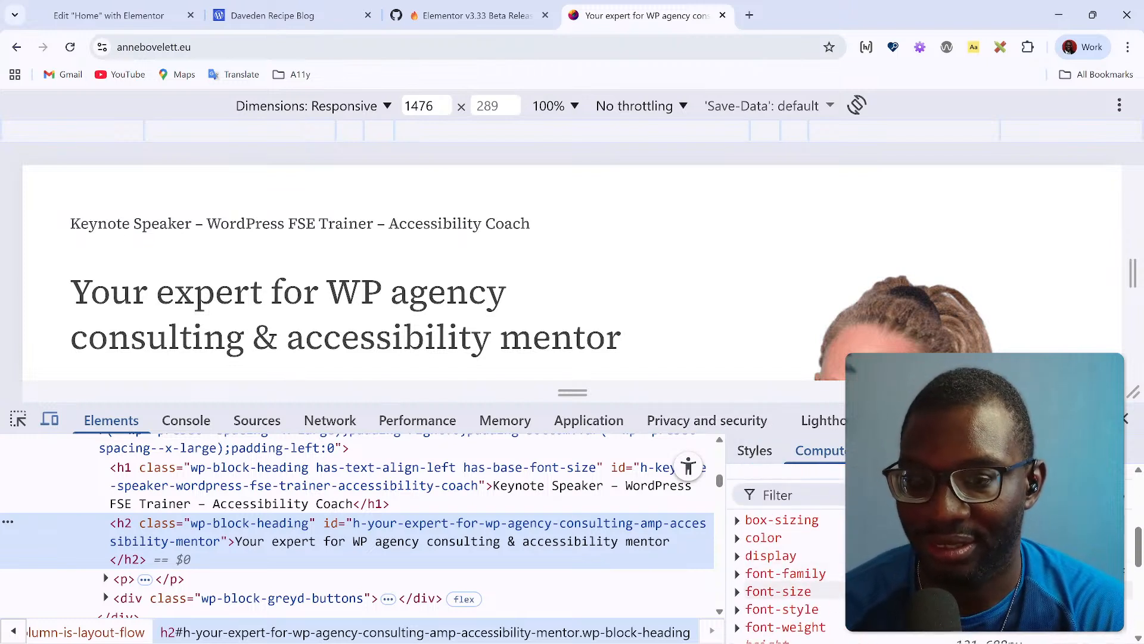
{"action": "left_click", "coordinate": [948, 591]}
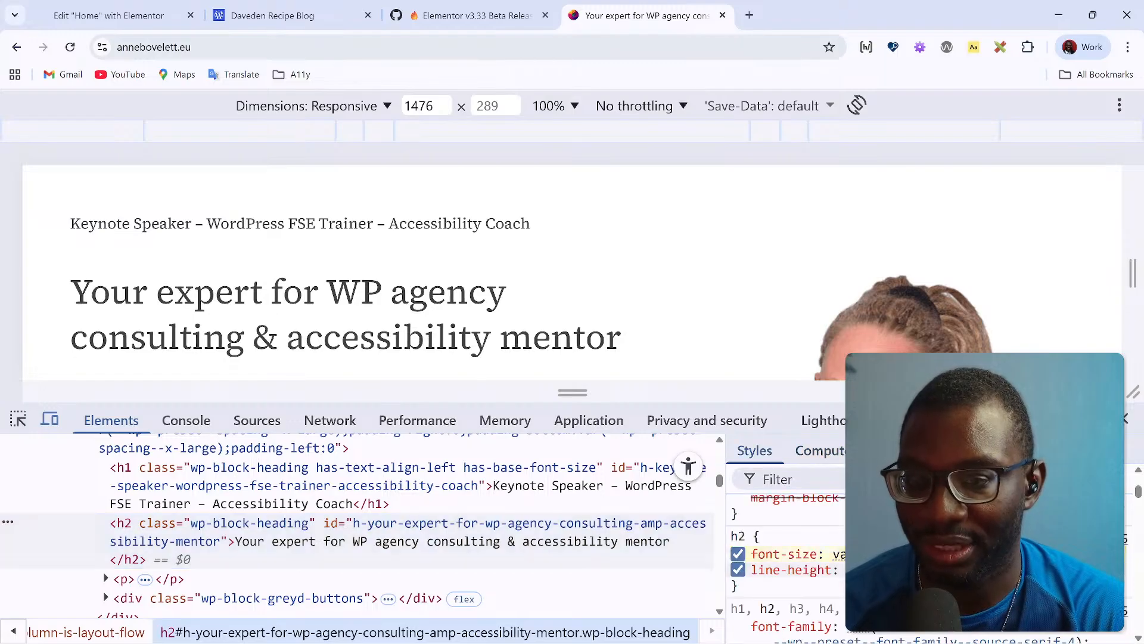
{"action": "mouse_move", "coordinate": [882, 555]}
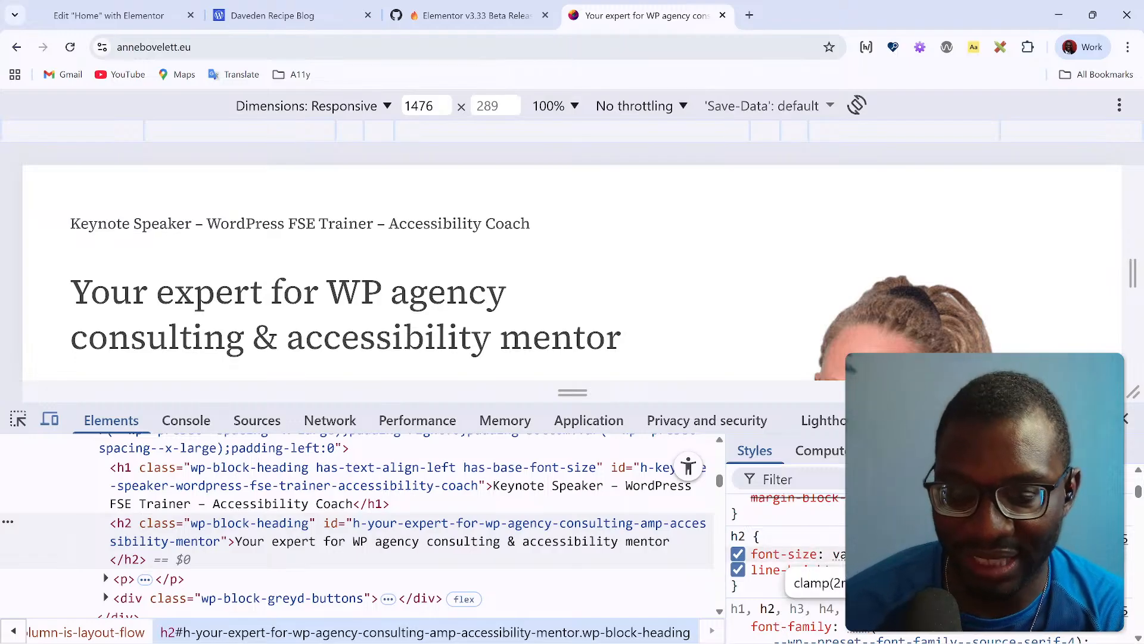
Step: Return to the Elementor editor and set the text-l size variable to 3rem
{"action": "left_click", "coordinate": [81, 10]}
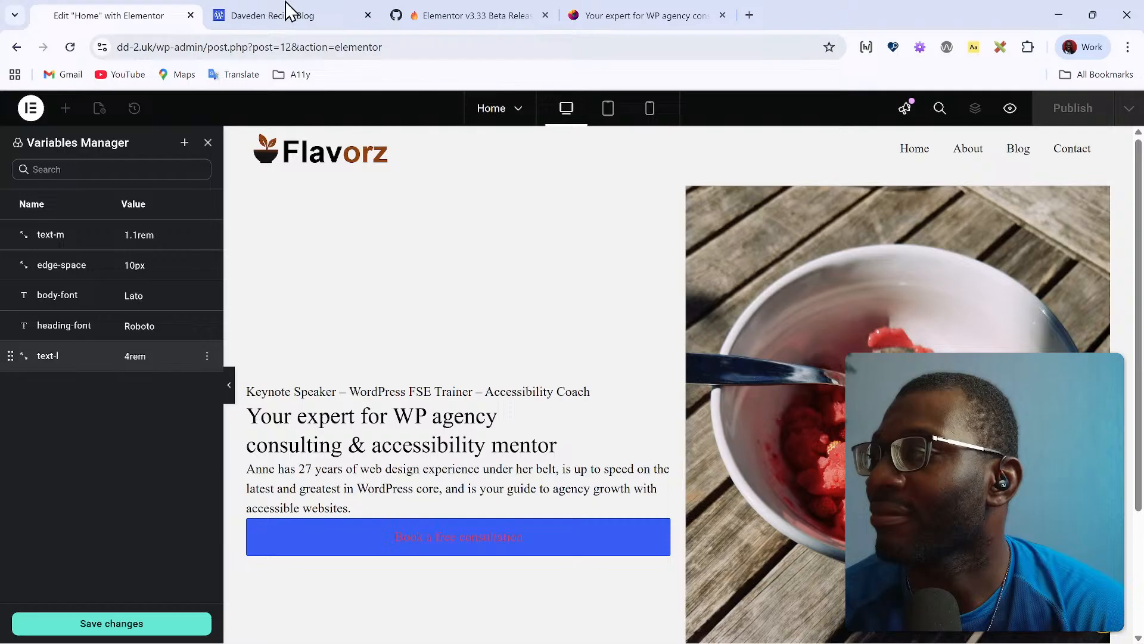
{"action": "left_click", "coordinate": [131, 354]}
{"action": "left_click", "coordinate": [143, 356]}
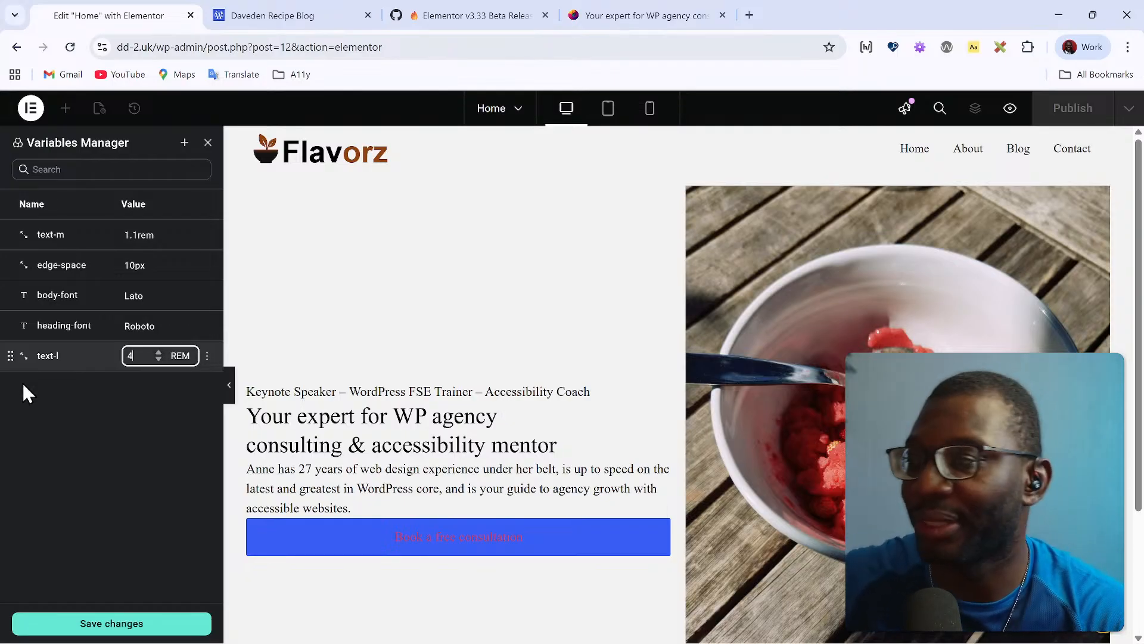
{"action": "type", "text": "3"}
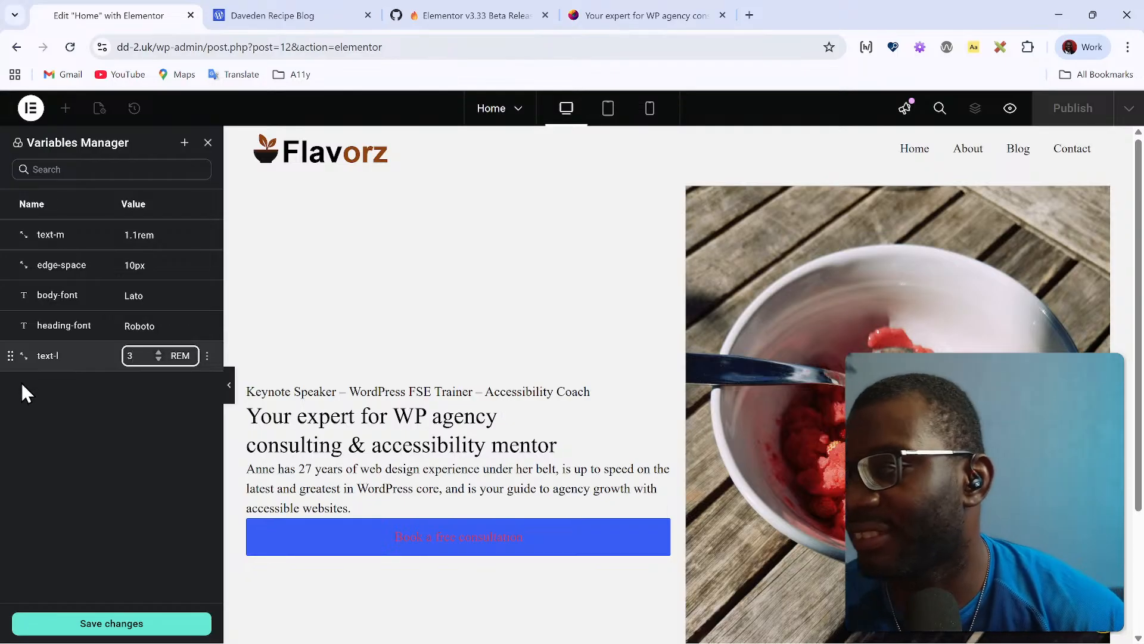
{"action": "left_click", "coordinate": [21, 380]}
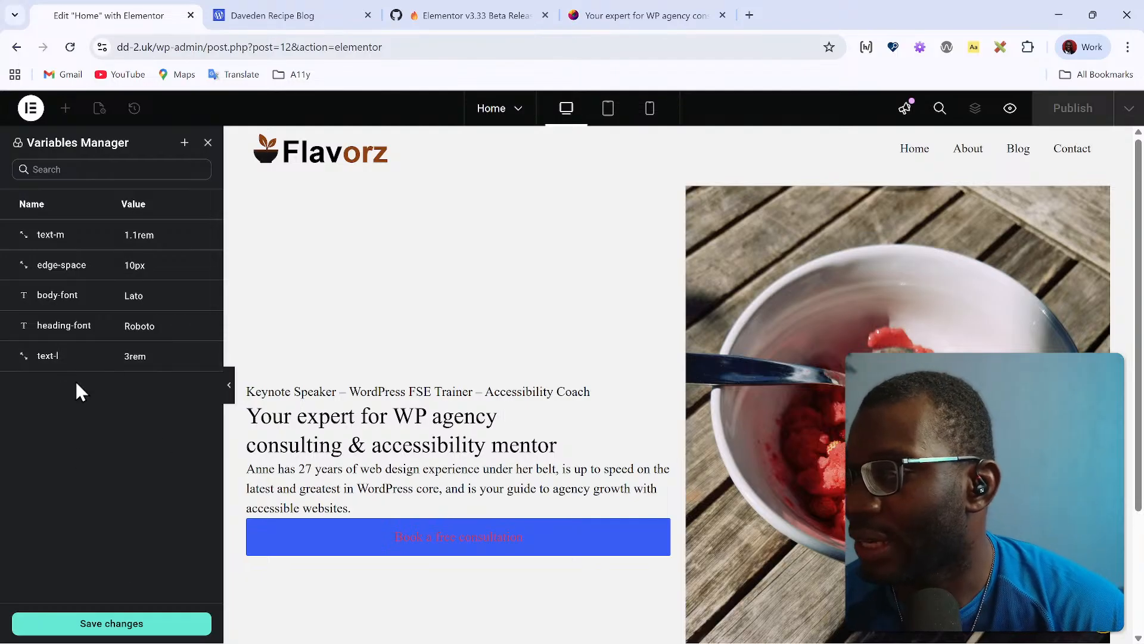
Step: Rename the text-l variable as text-xl and save the variable changes
{"action": "double_click", "coordinate": [70, 352]}
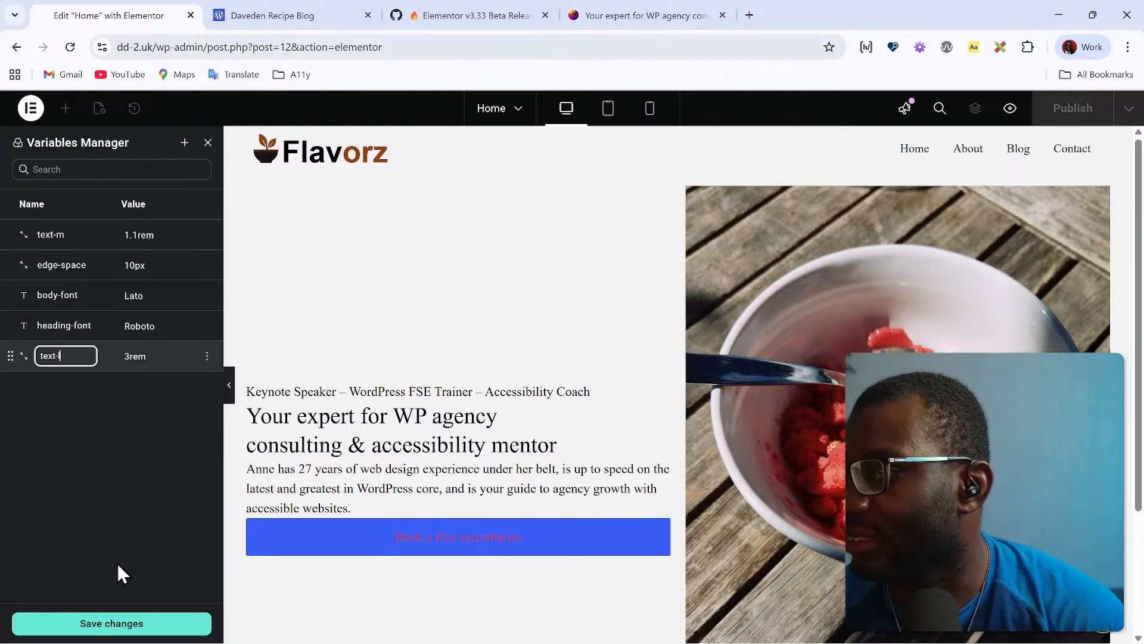
{"action": "type", "text": "xl"}
{"action": "left_click", "coordinate": [128, 507]}
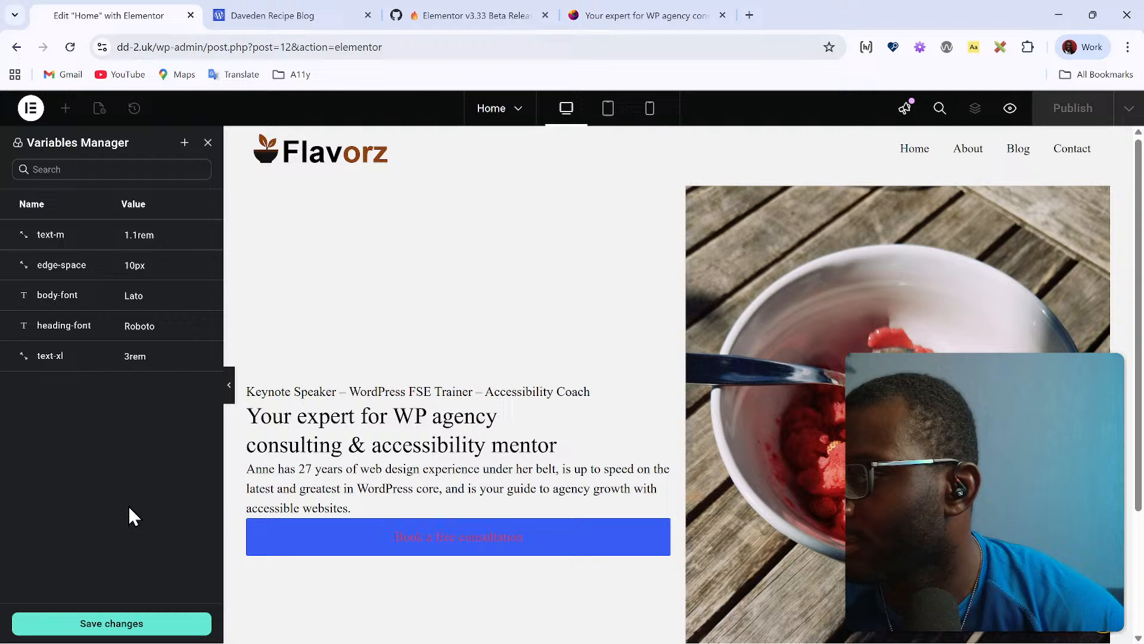
{"action": "left_click", "coordinate": [148, 620]}
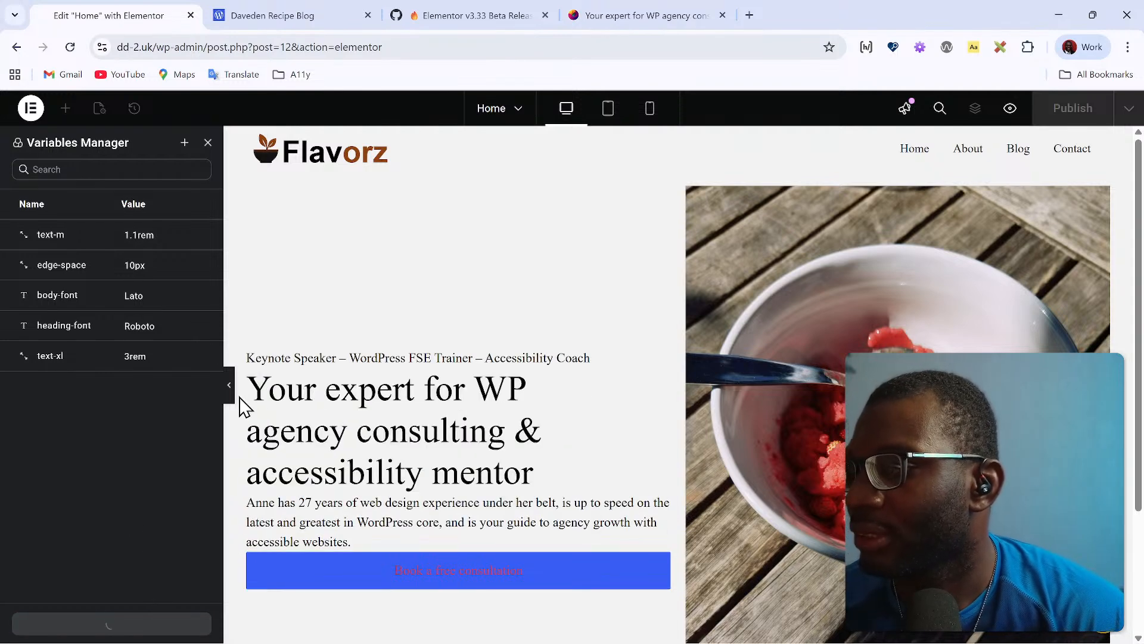
Step: Close the Variables Manager and show the custom CSS of the first heading's hero__accent class
{"action": "left_click", "coordinate": [208, 143]}
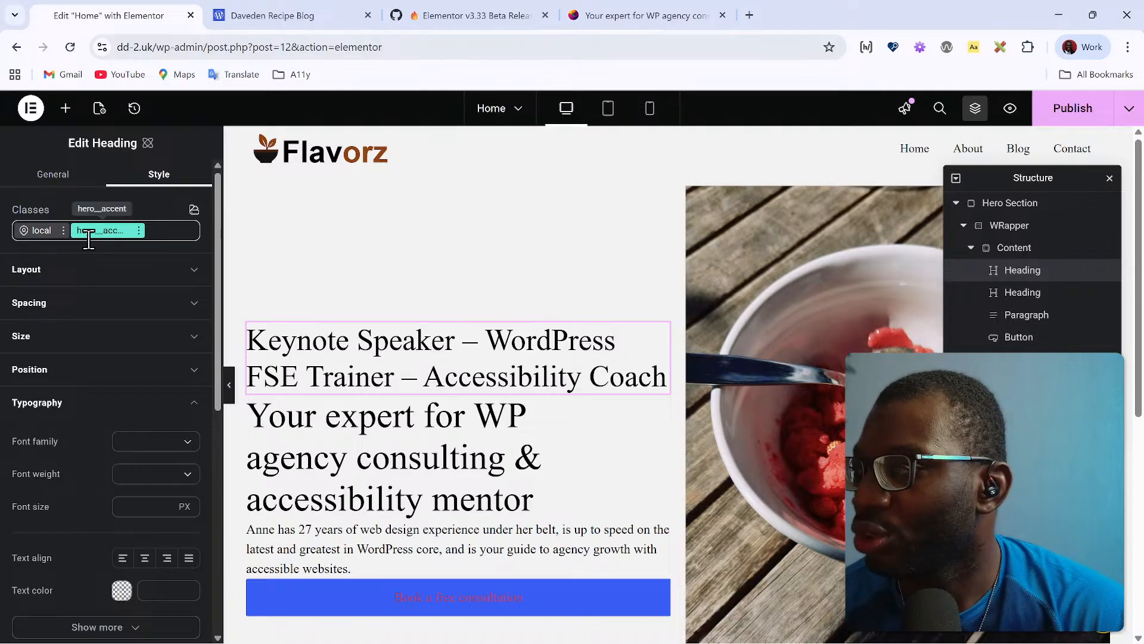
{"action": "scroll", "coordinate": [88, 238], "scroll_direction": "down", "scroll_amount": 7}
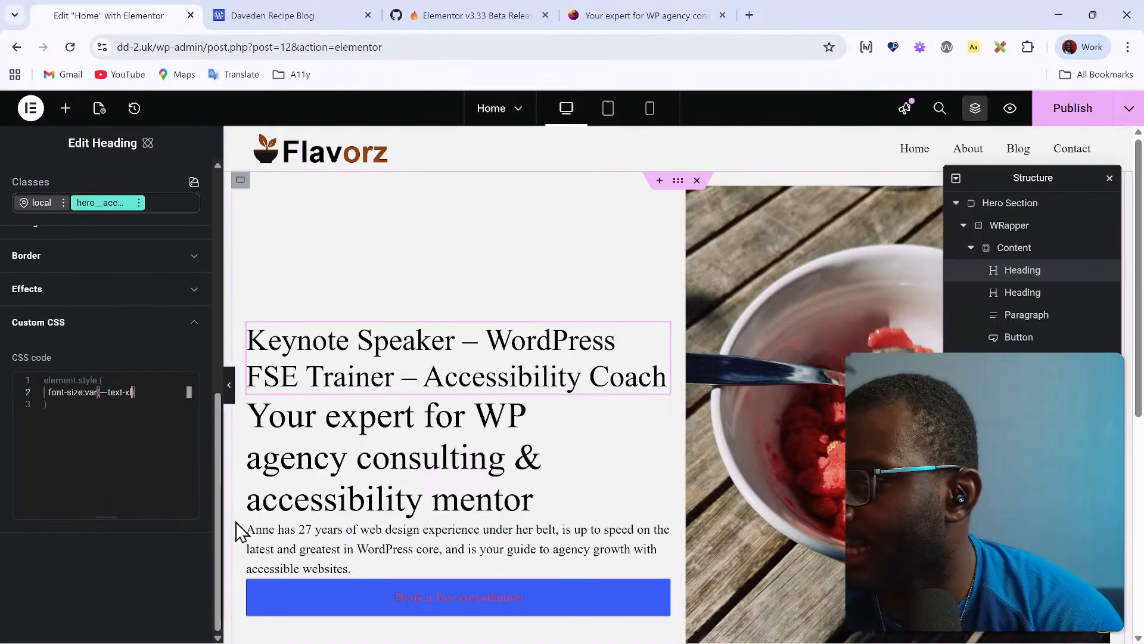
Step: Complete the hero__accent class's custom CSS font size as var(--text-xl) and publish the page
{"action": "type", "text": "l"}
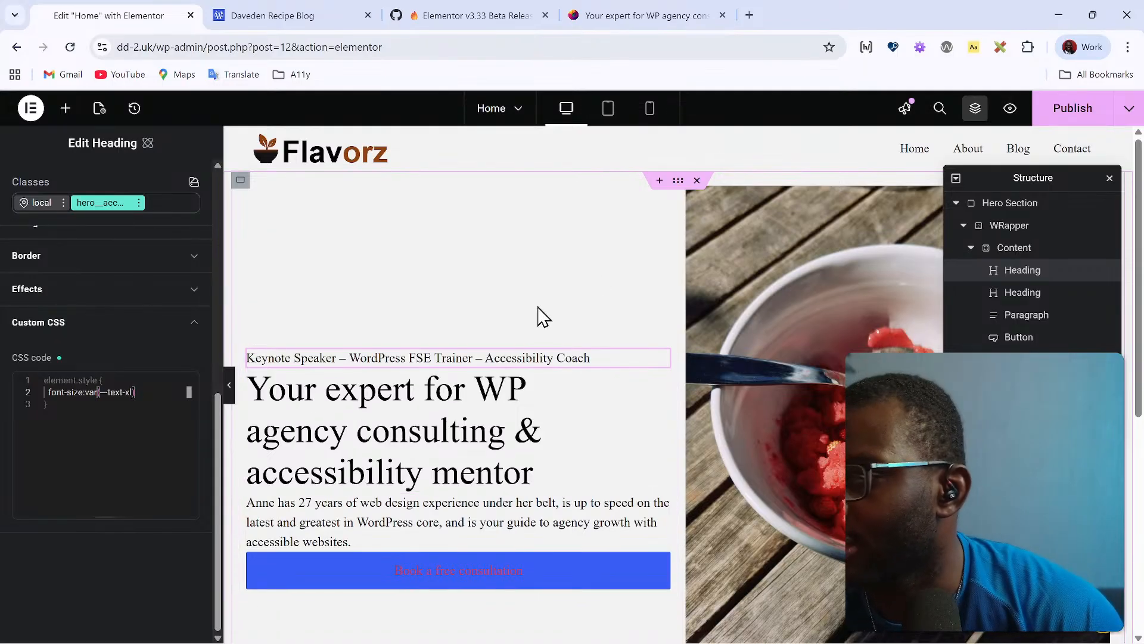
{"action": "left_click", "coordinate": [1070, 108]}
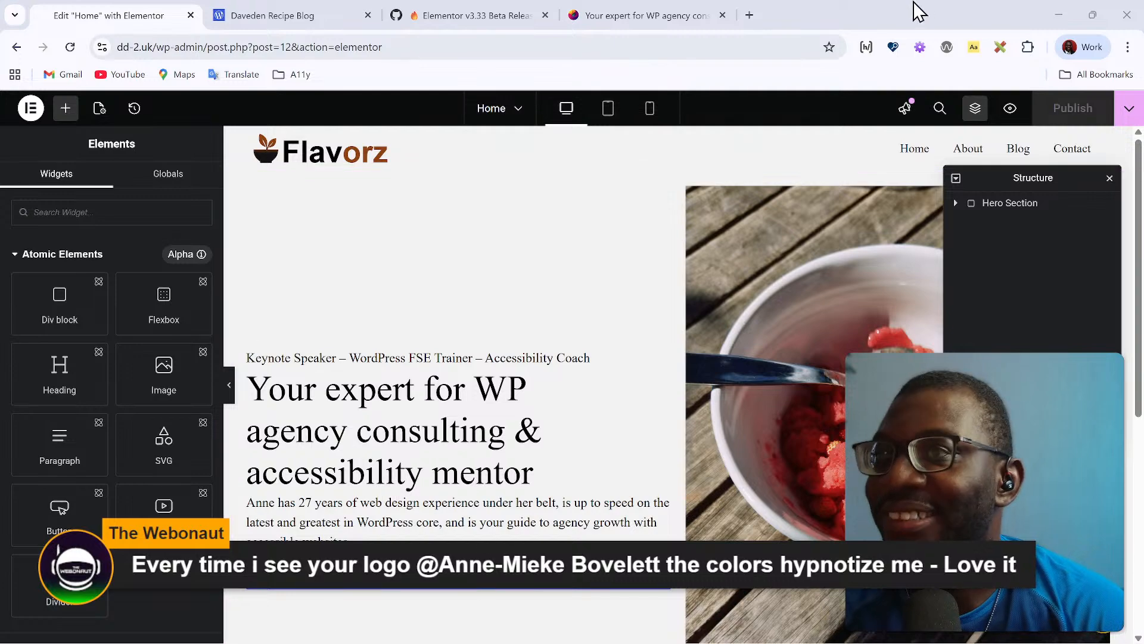
Step: Switch to the reference website, close its developer tools and look through its home page, and return to the page editor
{"action": "left_click", "coordinate": [664, 15]}
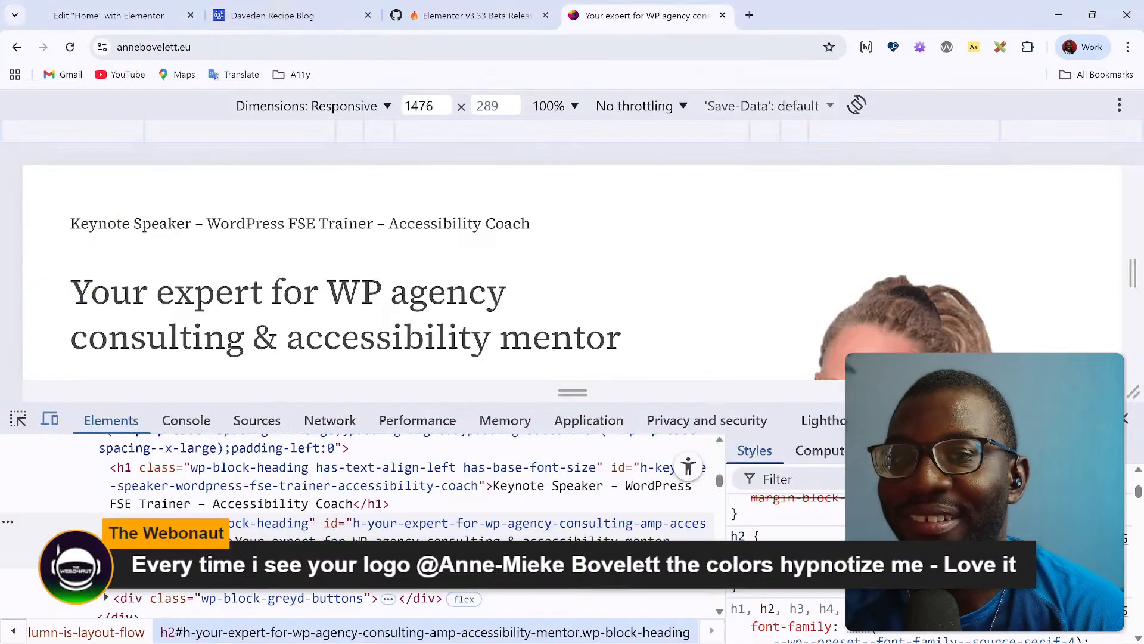
{"action": "left_click", "coordinate": [1126, 419]}
{"action": "key", "text": "Tab"}
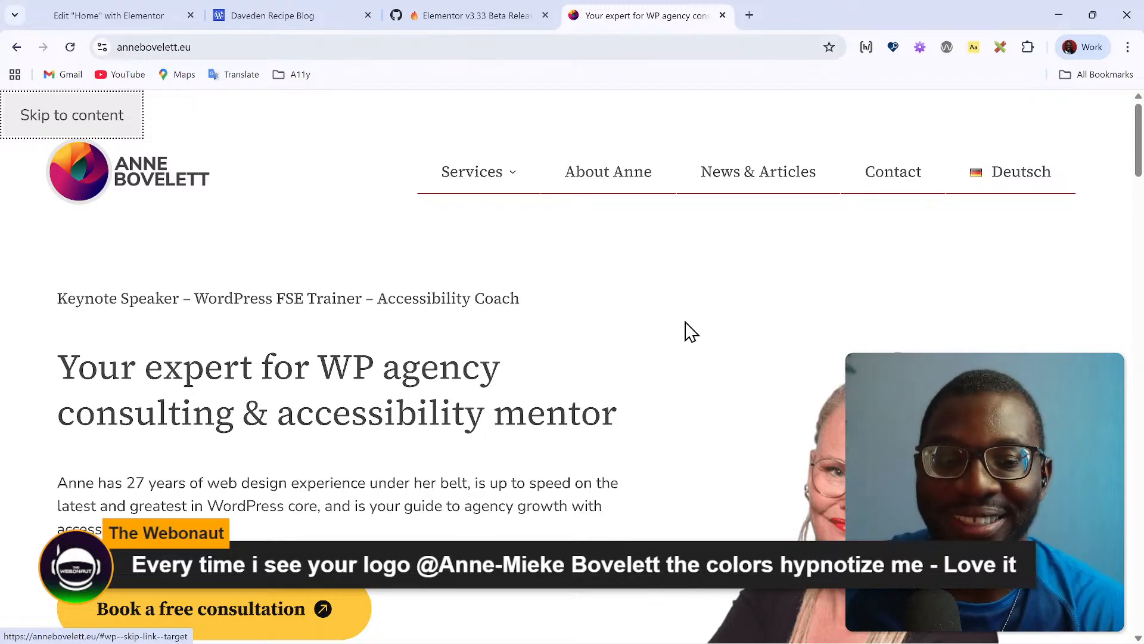
{"action": "scroll", "coordinate": [547, 316], "scroll_direction": "down", "scroll_amount": 10}
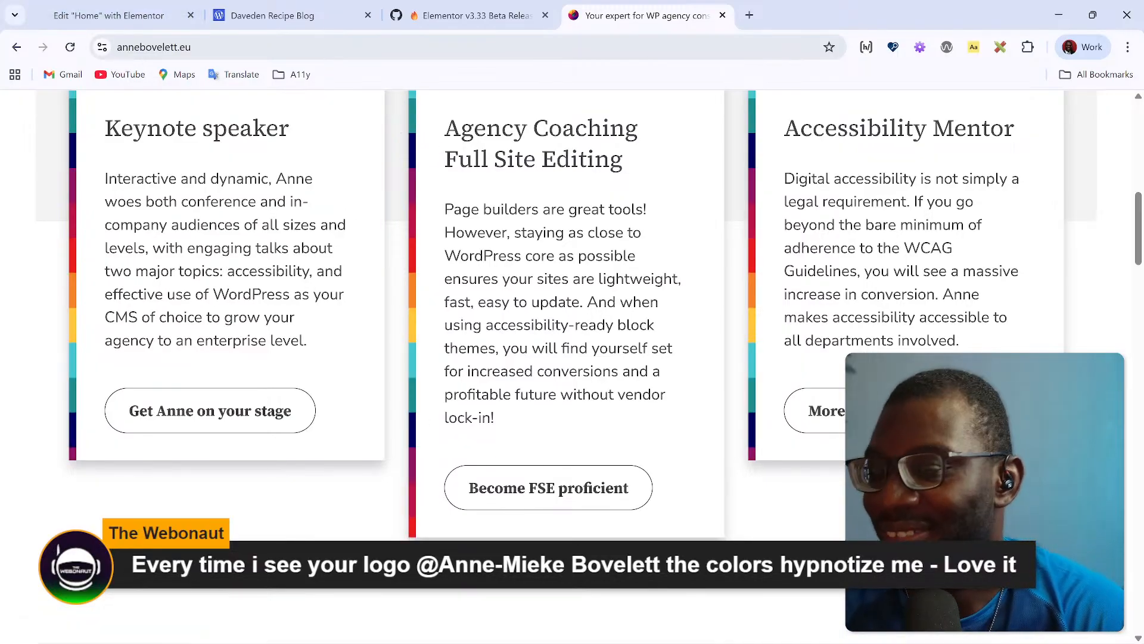
{"action": "left_click", "coordinate": [122, 11]}
Step: Open the custom CSS settings of the "Your expert for WP agency consulting & accessibility mentor" heading
{"action": "scroll", "coordinate": [416, 417], "scroll_direction": "down", "scroll_amount": 2}
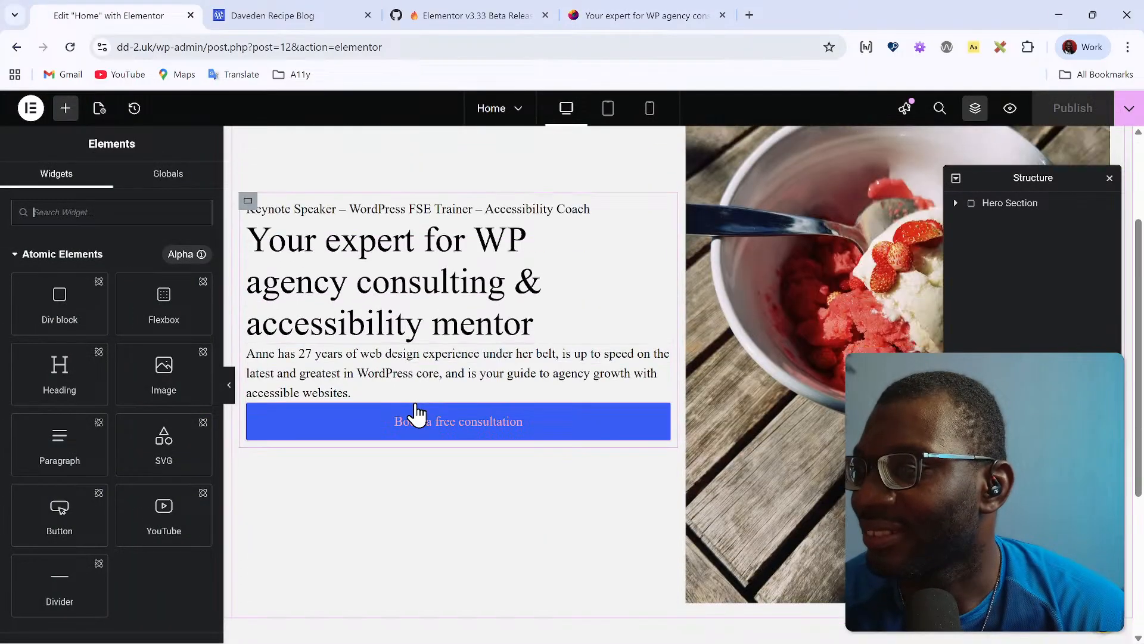
{"action": "left_click", "coordinate": [430, 261]}
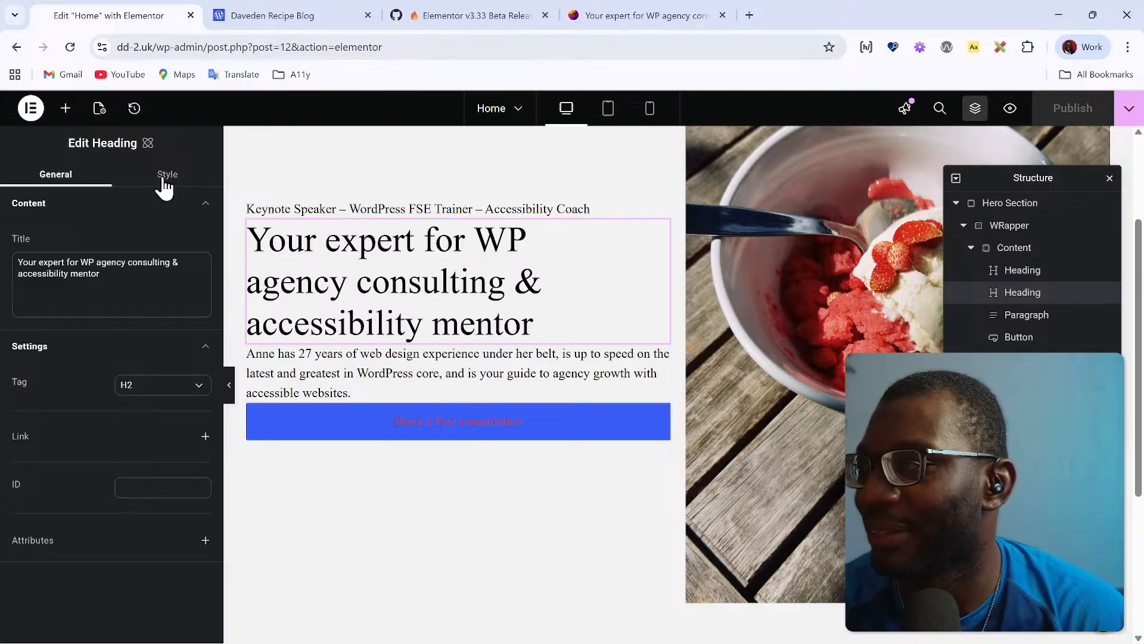
{"action": "left_click", "coordinate": [164, 179]}
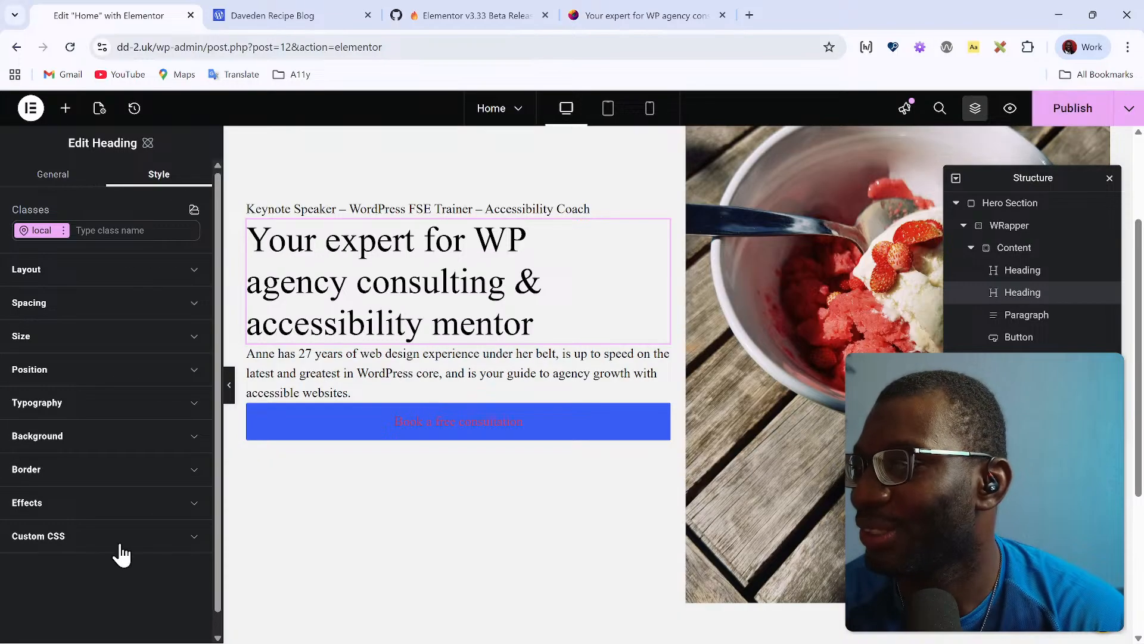
{"action": "left_click", "coordinate": [103, 536]}
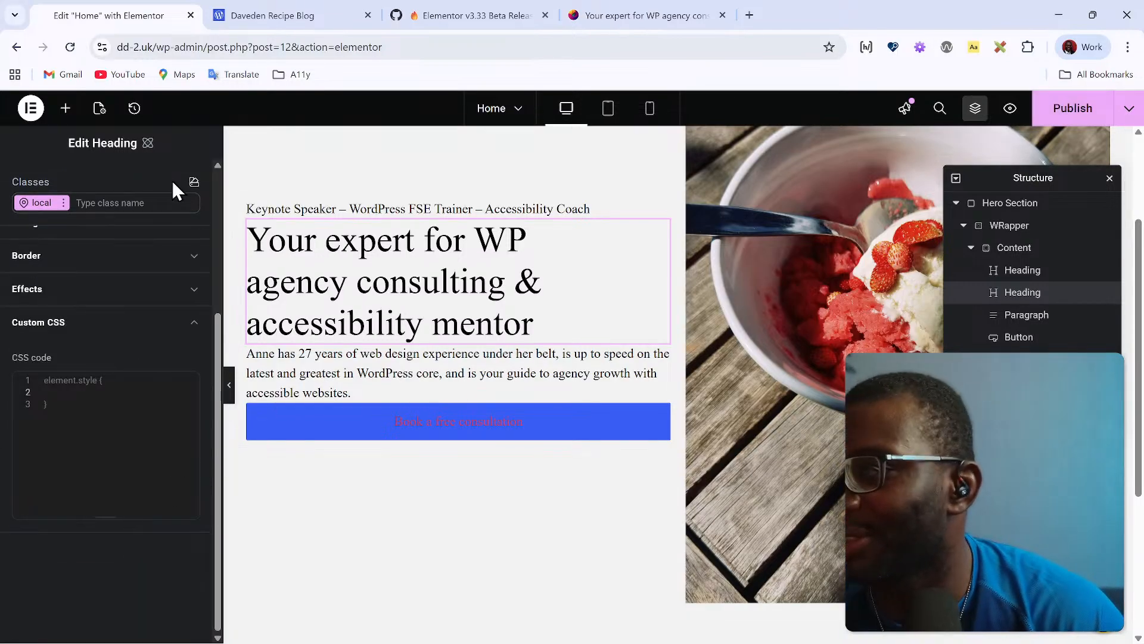
Step: Check the class name and custom CSS of the "Keynote Speaker" heading against those of the main hero heading
{"action": "scroll", "coordinate": [381, 306], "scroll_direction": "up", "scroll_amount": 3}
{"action": "left_click", "coordinate": [527, 359]}
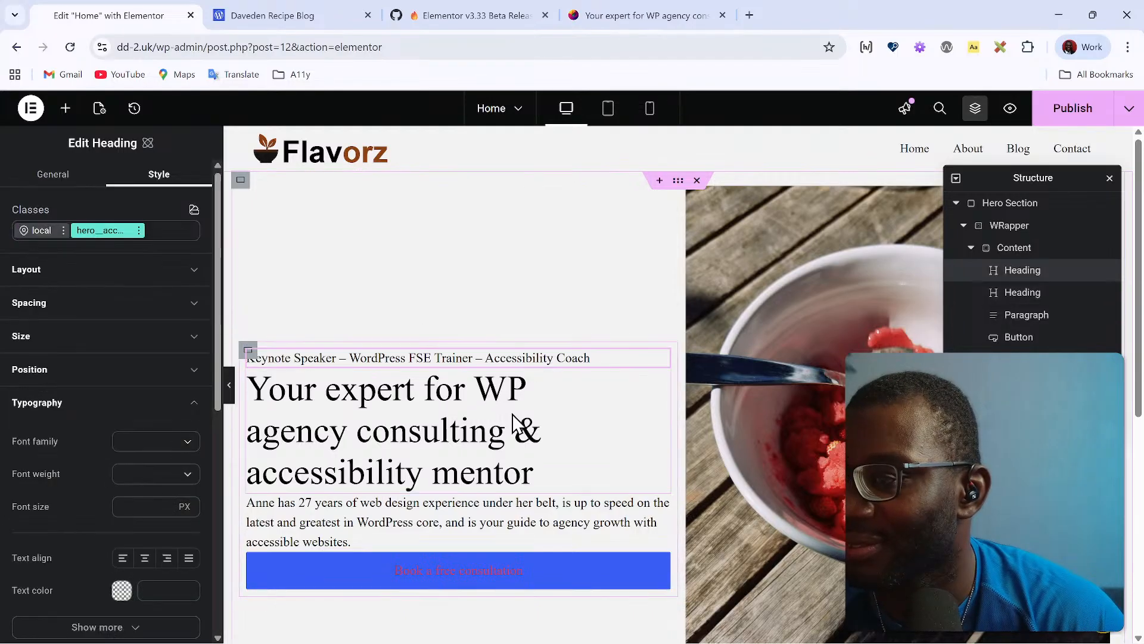
{"action": "left_click", "coordinate": [512, 417]}
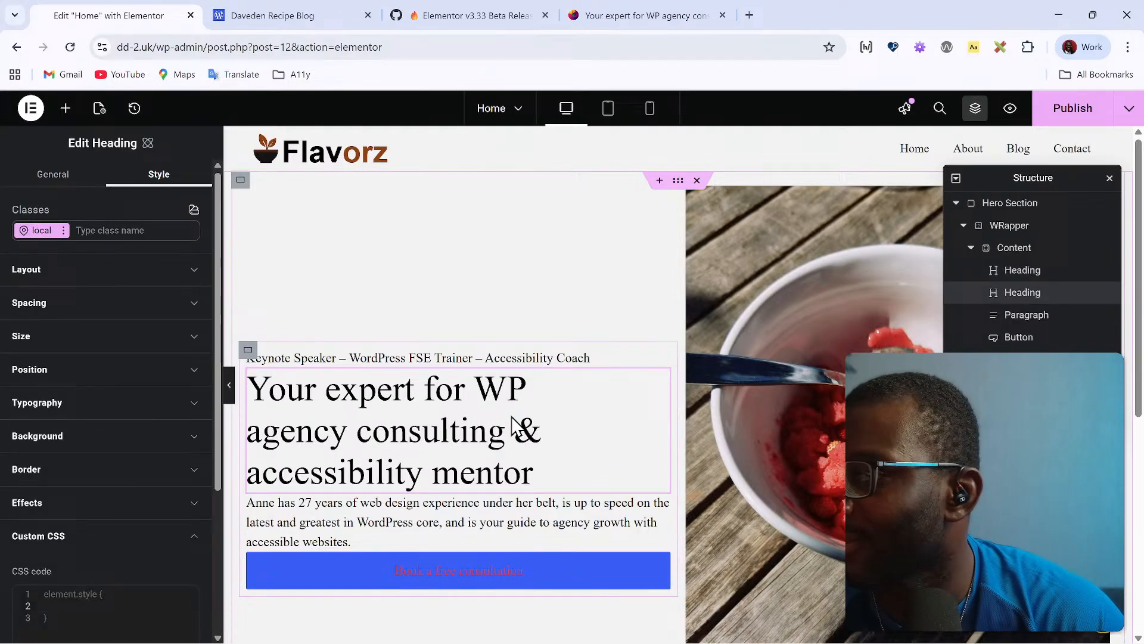
{"action": "left_click", "coordinate": [522, 361]}
{"action": "scroll", "coordinate": [149, 459], "scroll_direction": "down", "scroll_amount": 5}
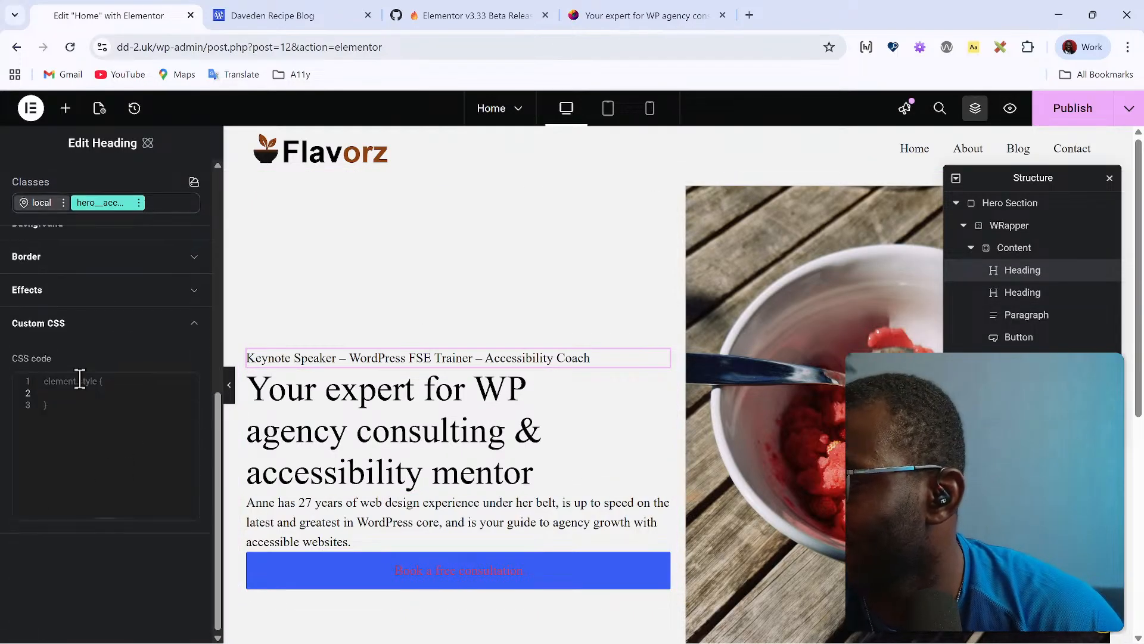
{"action": "scroll", "coordinate": [102, 325], "scroll_direction": "up", "scroll_amount": 5}
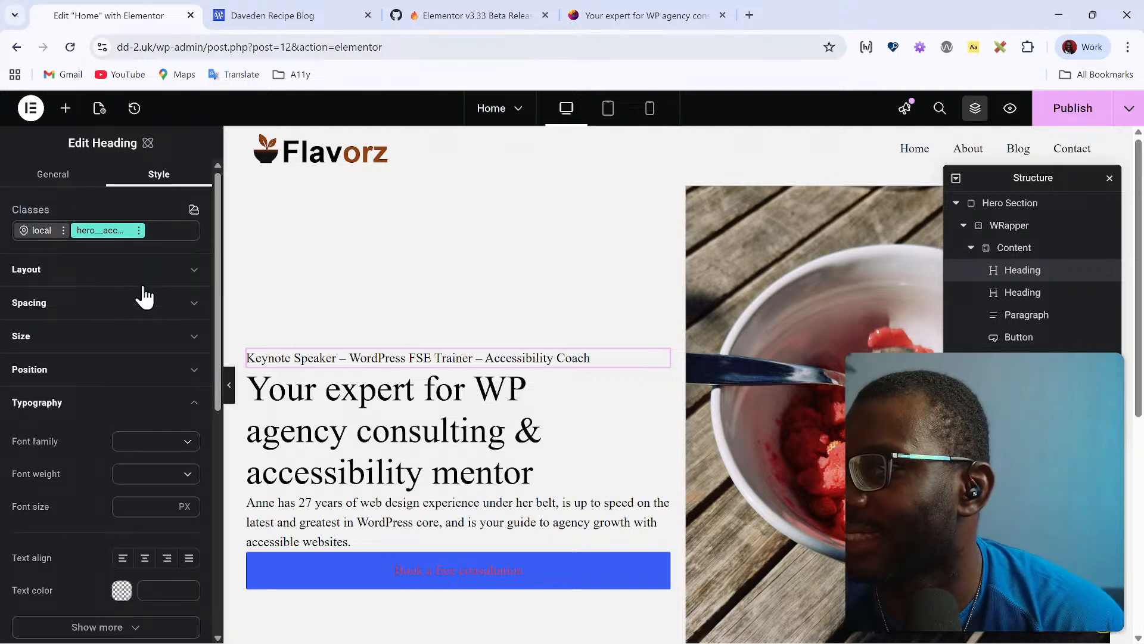
{"action": "double_click", "coordinate": [88, 230]}
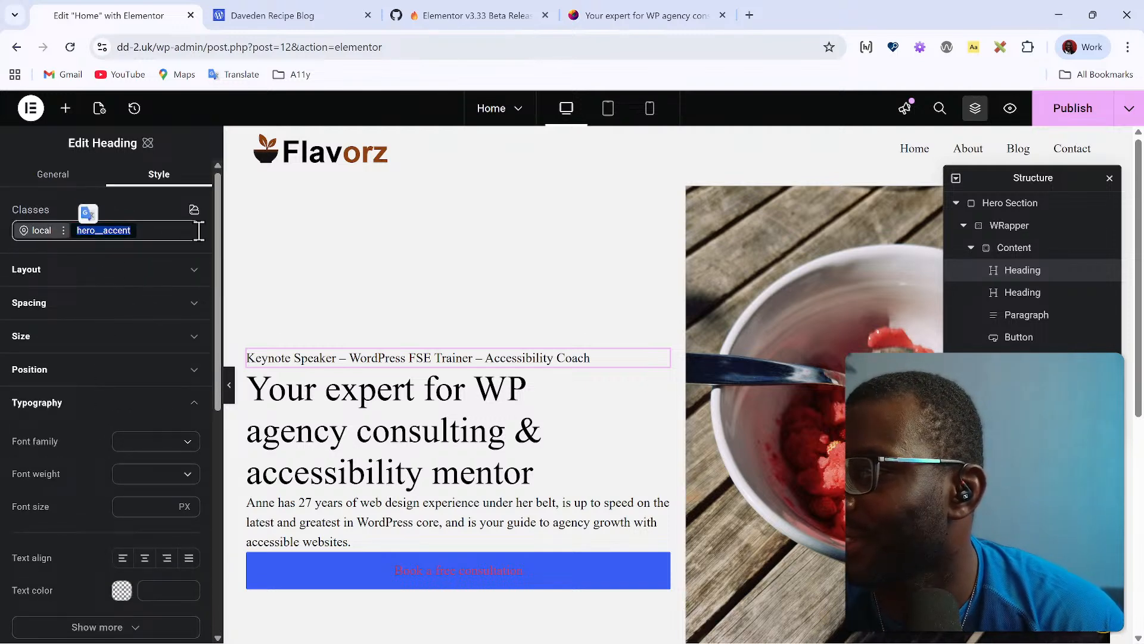
{"action": "key", "text": "Escape"}
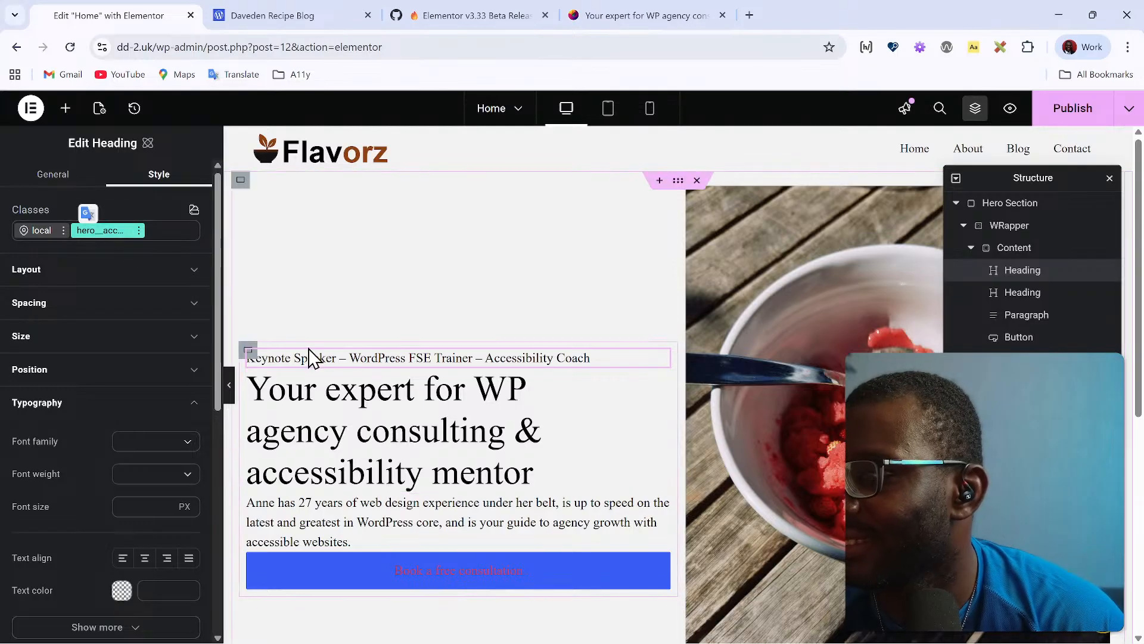
Step: Add a font-size declaration of 28px to the hero__accent class's custom CSS
{"action": "scroll", "coordinate": [155, 427], "scroll_direction": "down", "scroll_amount": 8}
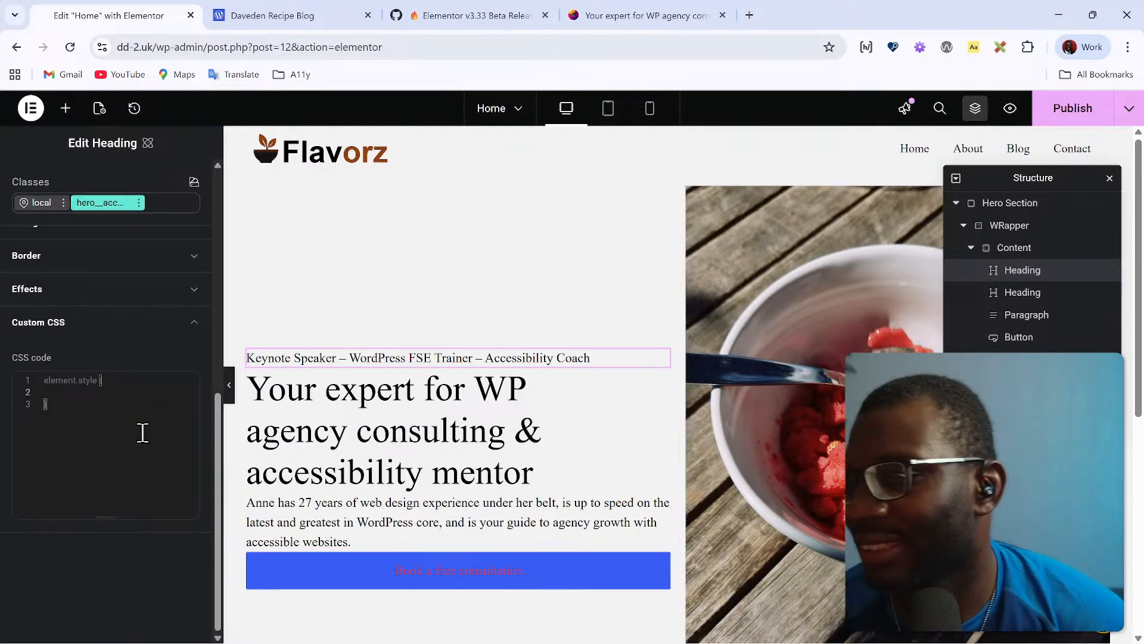
{"action": "type", "text": "font"}
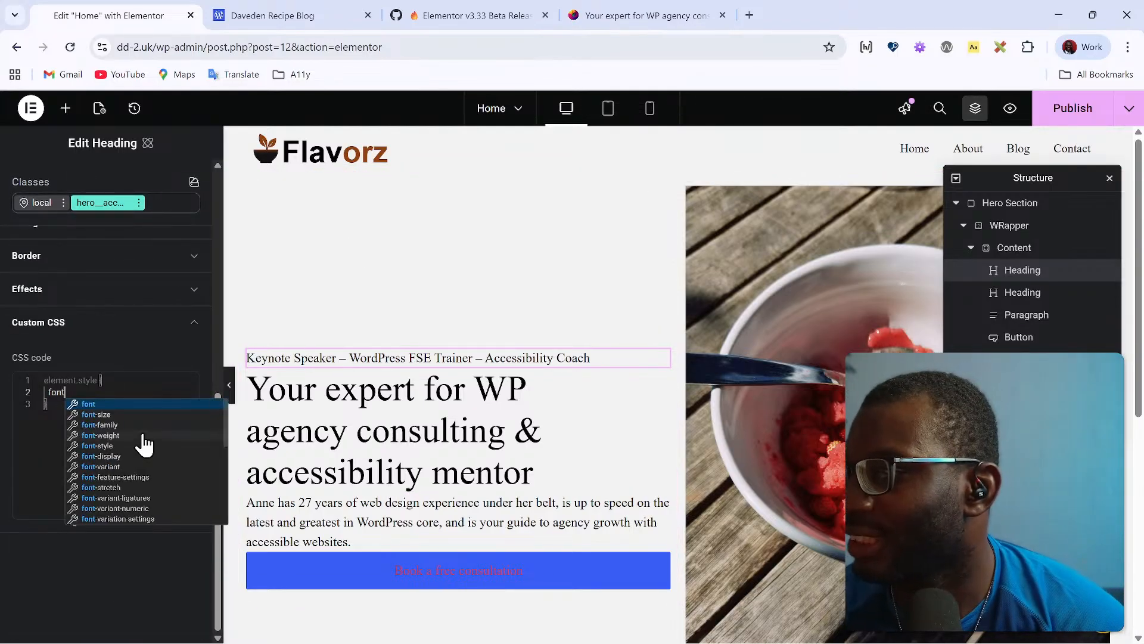
{"action": "type", "text": "-xize:"}
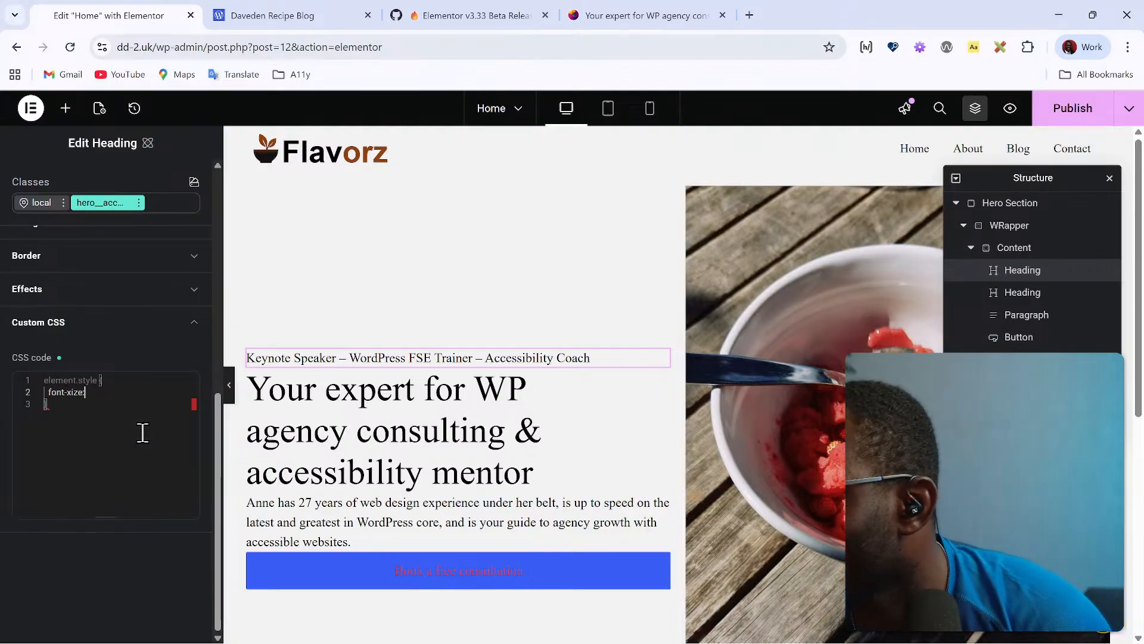
{"action": "key", "text": "BackSpace"}
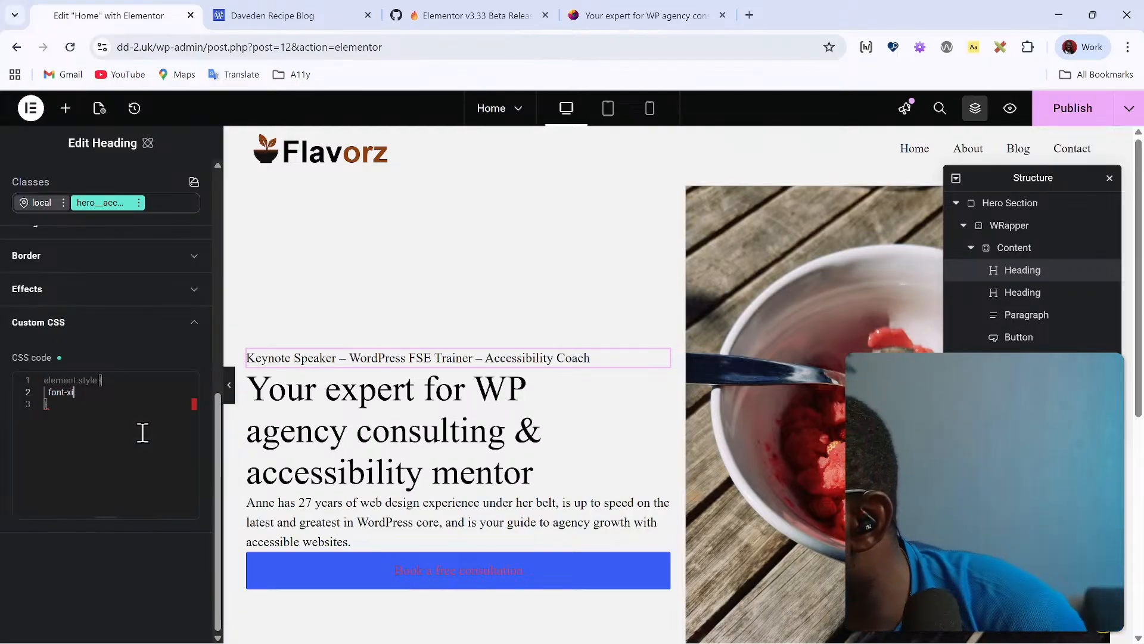
{"action": "key", "text": "BackSpace"}
{"action": "key", "text": "BackSpace"}
{"action": "key", "text": "BackSpace"}
{"action": "type", "text": "size"}
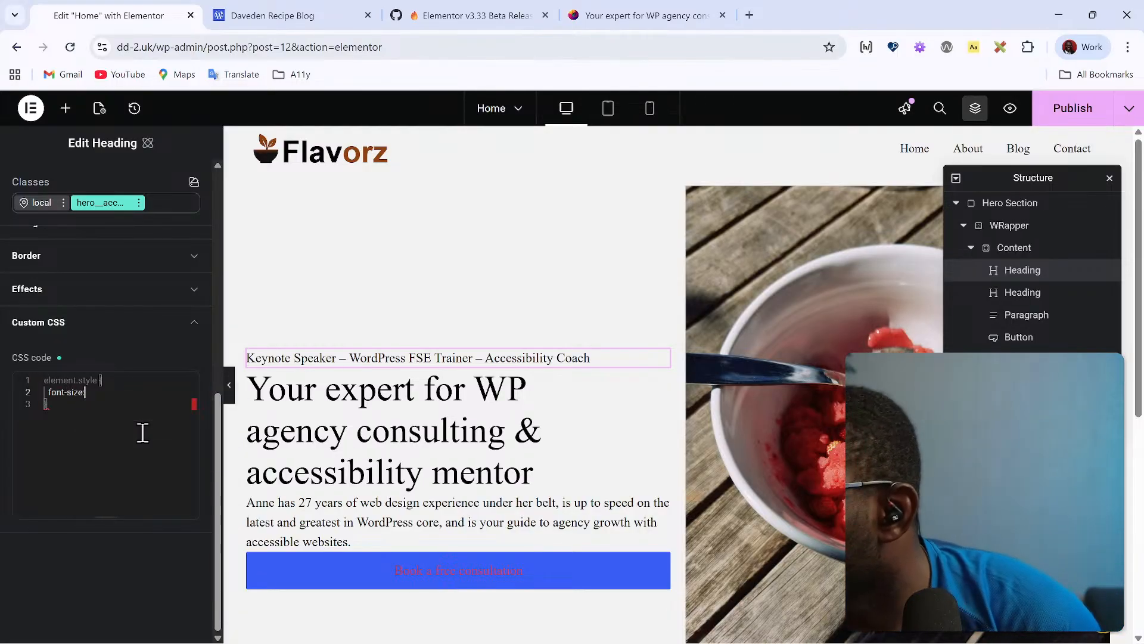
{"action": "type", "text": ":"}
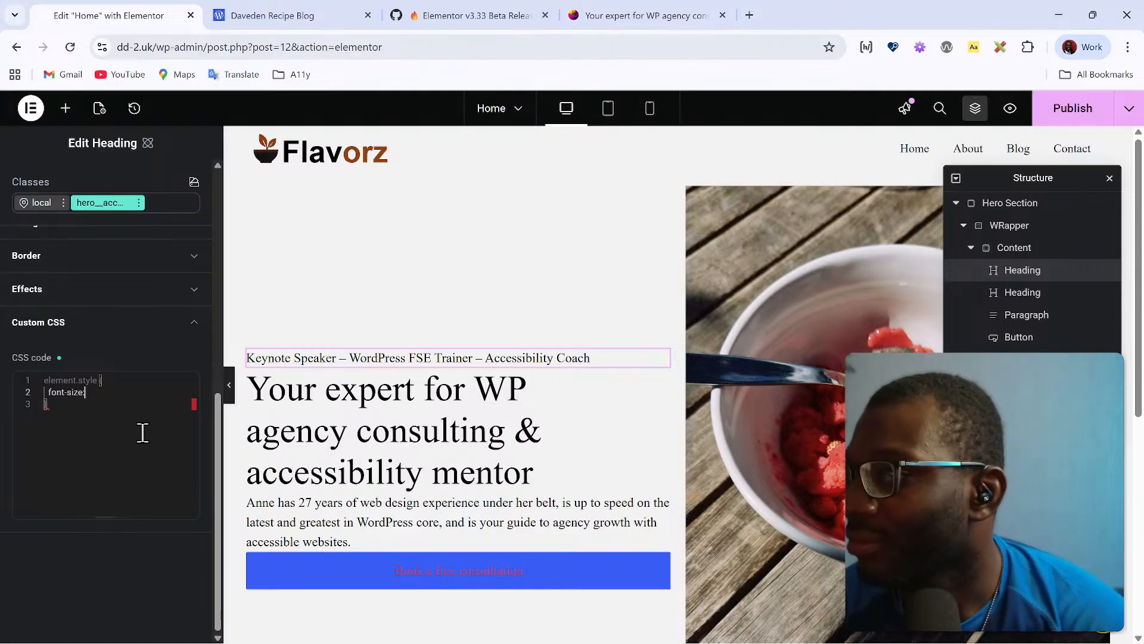
{"action": "type", "text": "28px"}
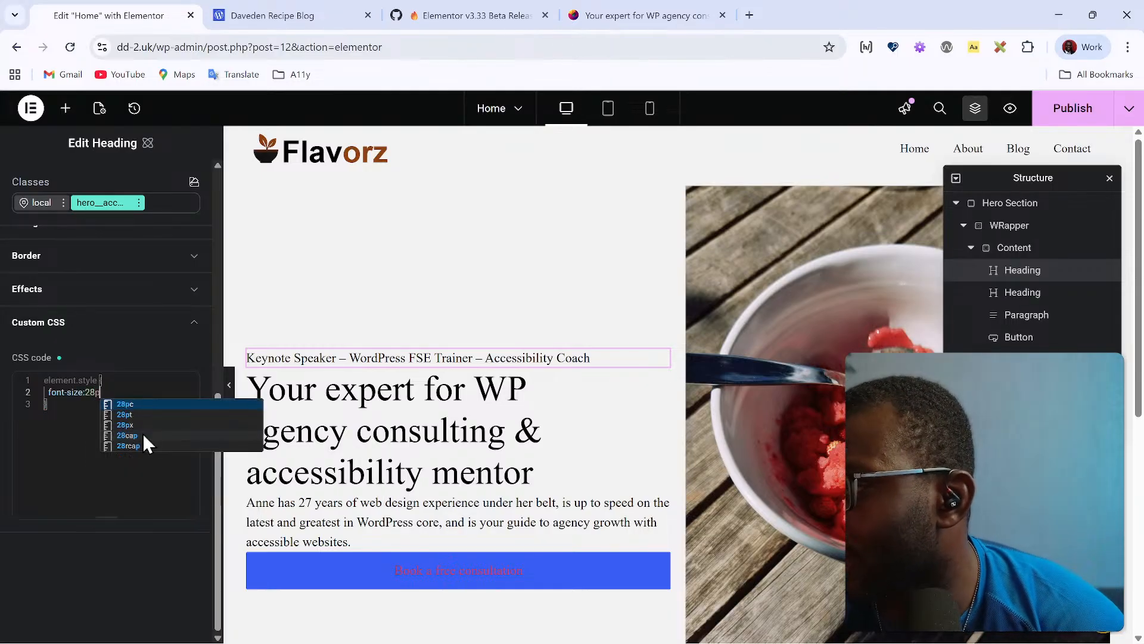
Step: Replace the hero__accent font size value with var(--text-m)
{"action": "key", "text": "BackSpace"}
{"action": "key", "text": "BackSpace"}
{"action": "key", "text": "BackSpace"}
{"action": "key", "text": "BackSpace"}
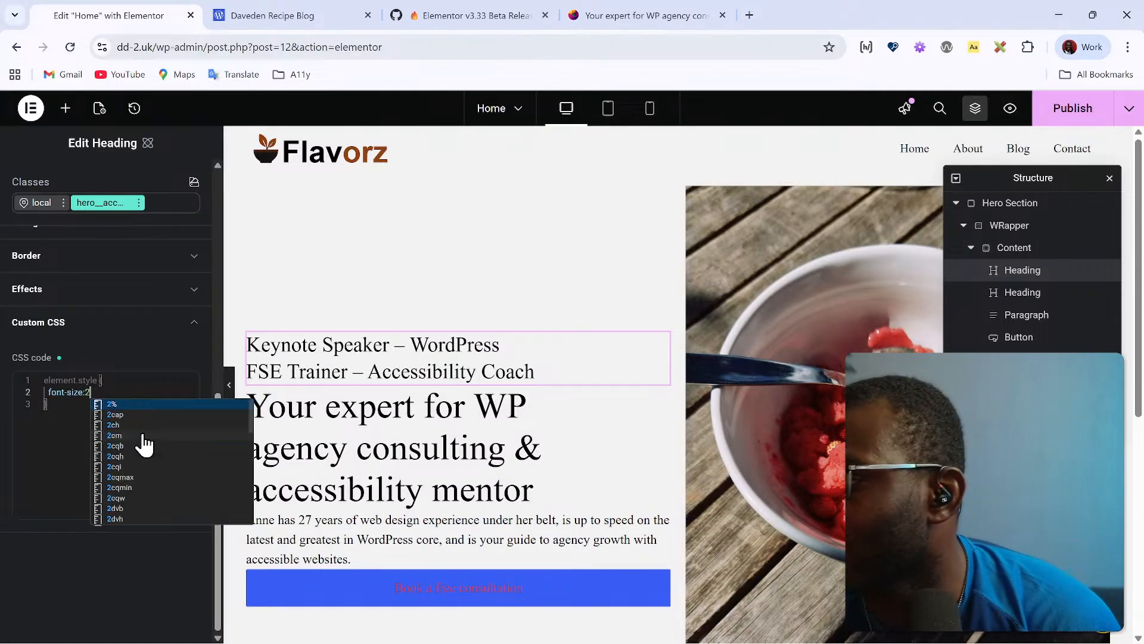
{"action": "type", "text": "var(--text-m"}
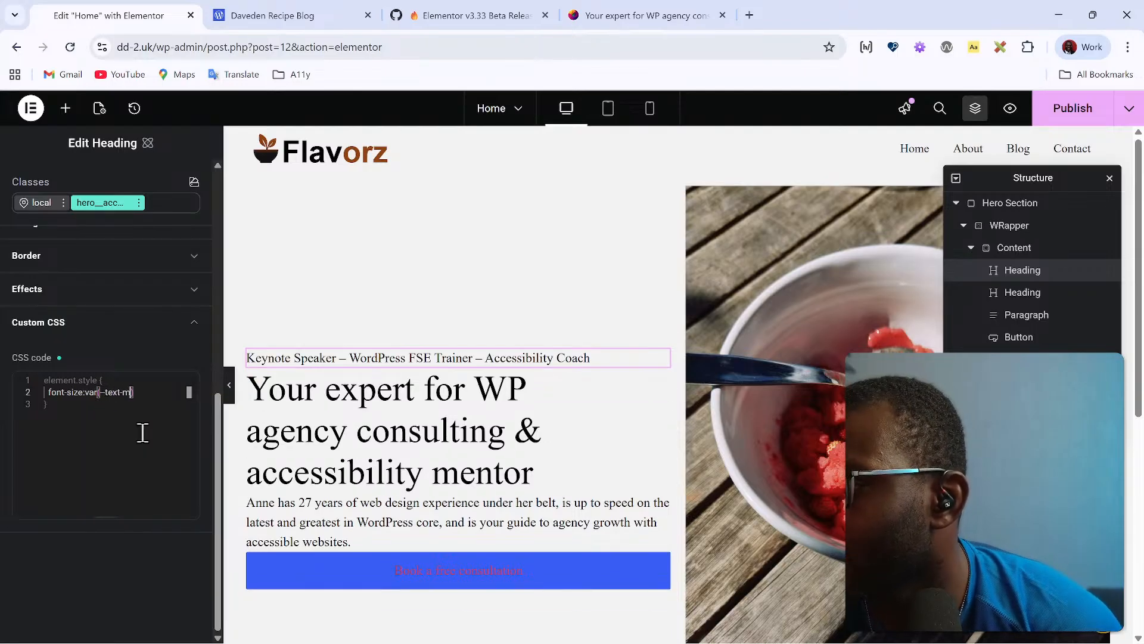
{"action": "type", "text": ");"}
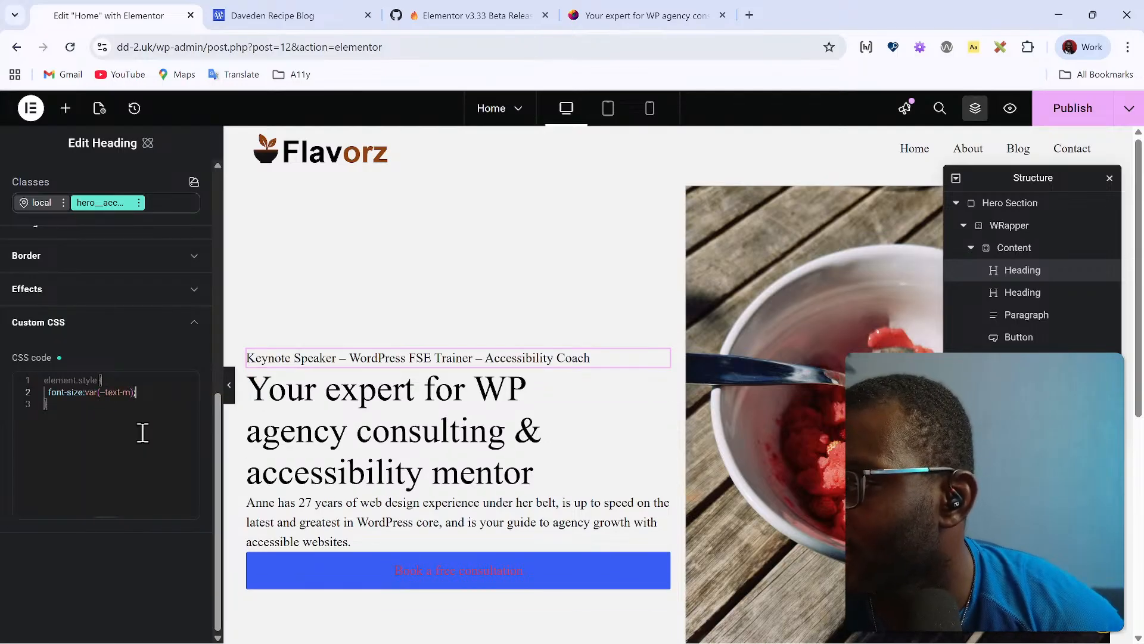
Step: Try the --text-xl variable for the hero__accent font size and restore --text-m
{"action": "key", "text": "Left"}
{"action": "key", "text": "Left"}
{"action": "key", "text": "BackSpace"}
{"action": "type", "text": "x"}
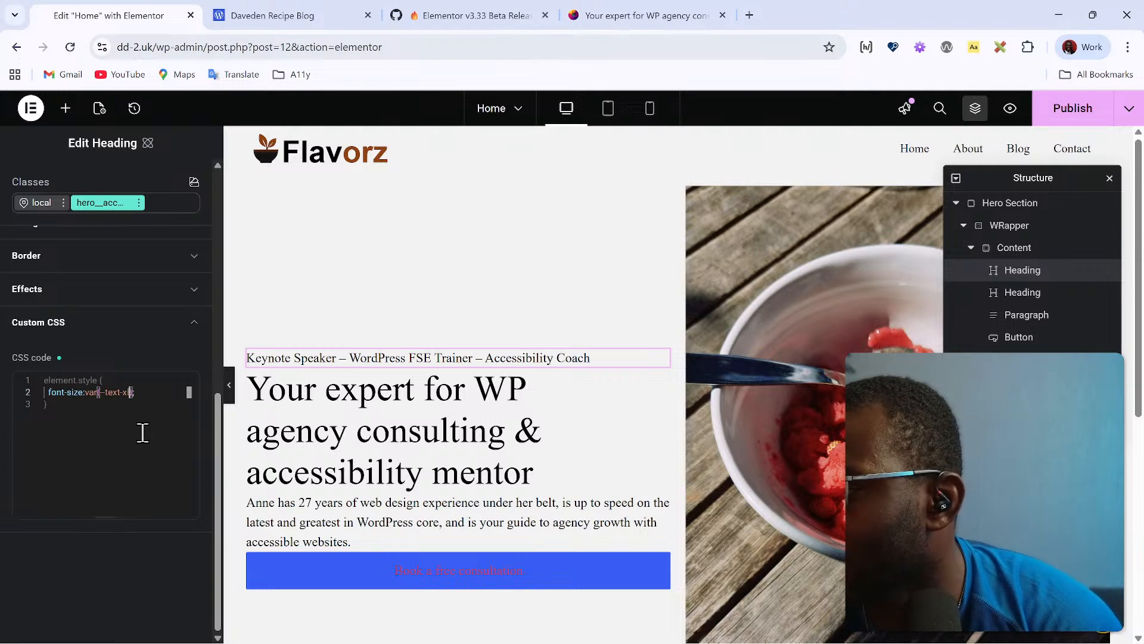
{"action": "type", "text": "l"}
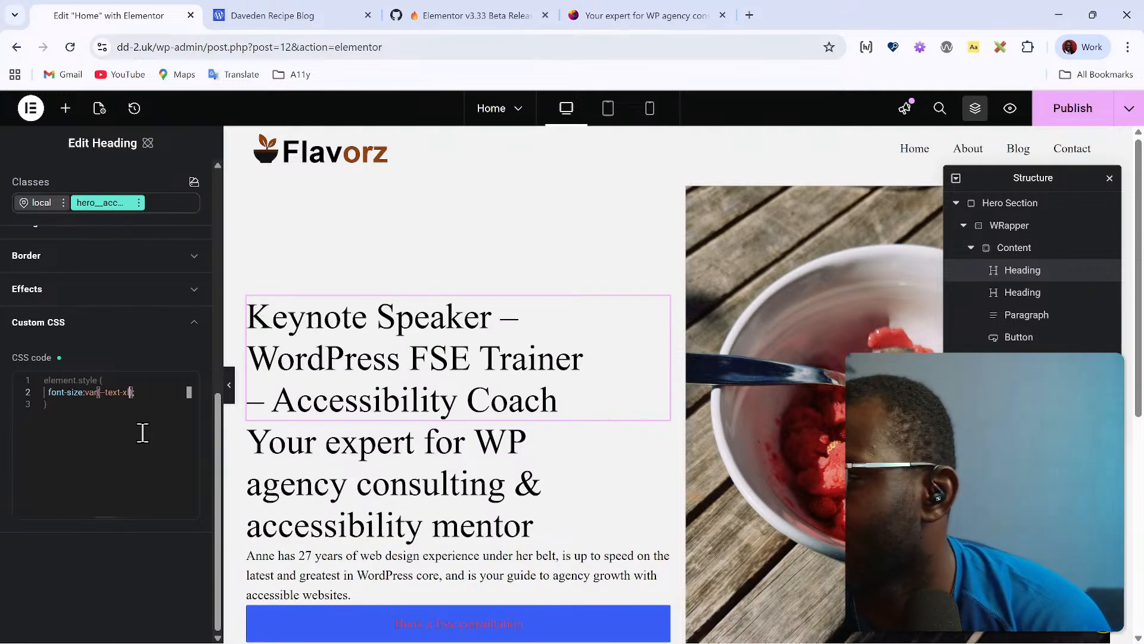
{"action": "type", "text": "m"}
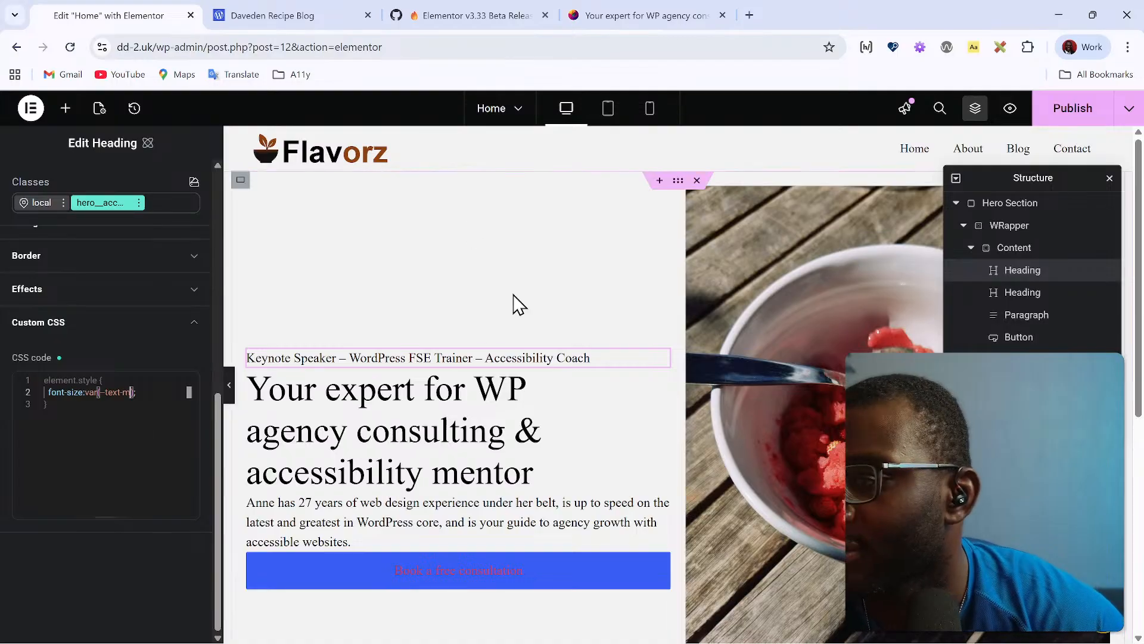
Step: Create the class hero__title on the "Your expert for WP agency consulting & accessibility mentor" heading
{"action": "left_click", "coordinate": [435, 448]}
{"action": "left_click", "coordinate": [145, 230]}
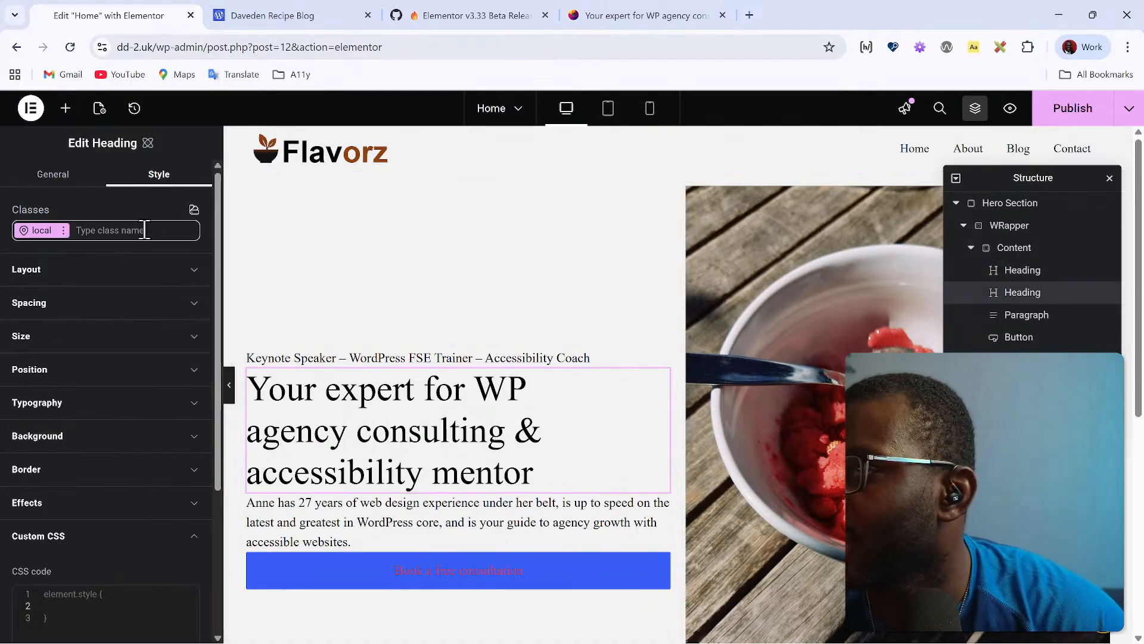
{"action": "type", "text": "hero__"}
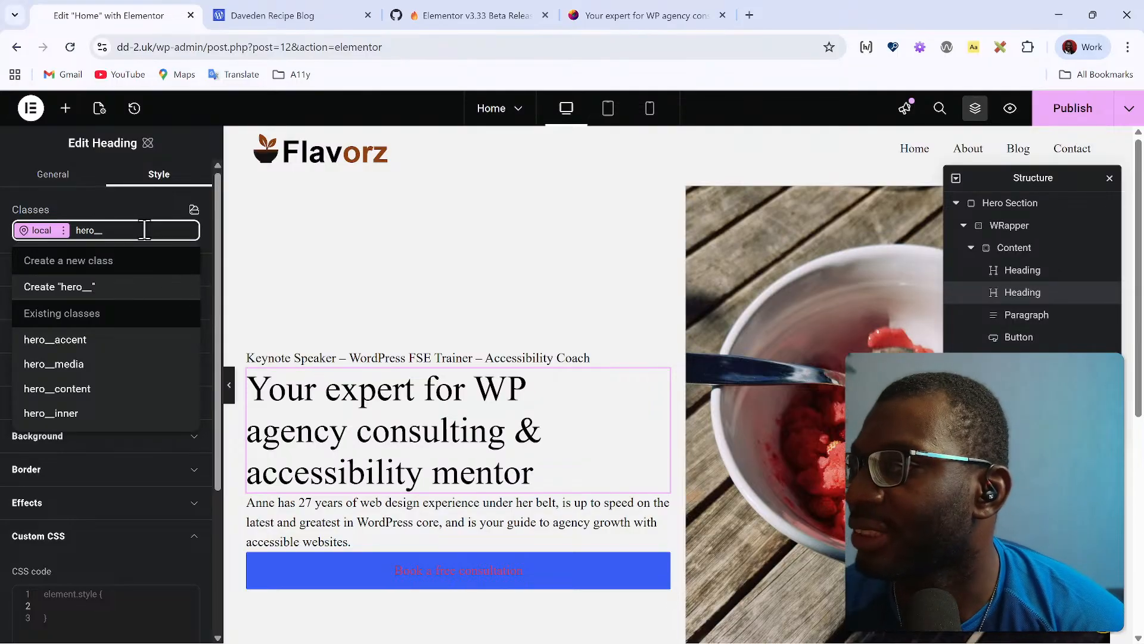
{"action": "type", "text": "title"}
{"action": "key", "text": "Return"}
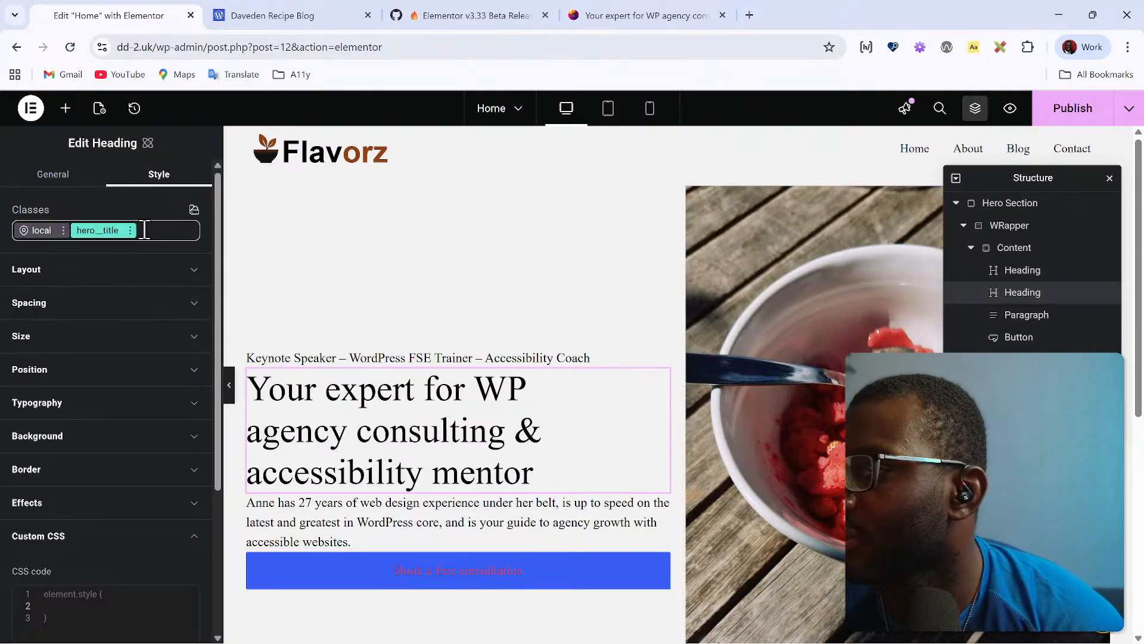
Step: Set the hero__title class's font size to var(--text-xl) in its custom CSS
{"action": "left_click", "coordinate": [87, 606]}
{"action": "scroll", "coordinate": [126, 567], "scroll_direction": "down", "scroll_amount": 3}
{"action": "type", "text": "font-"}
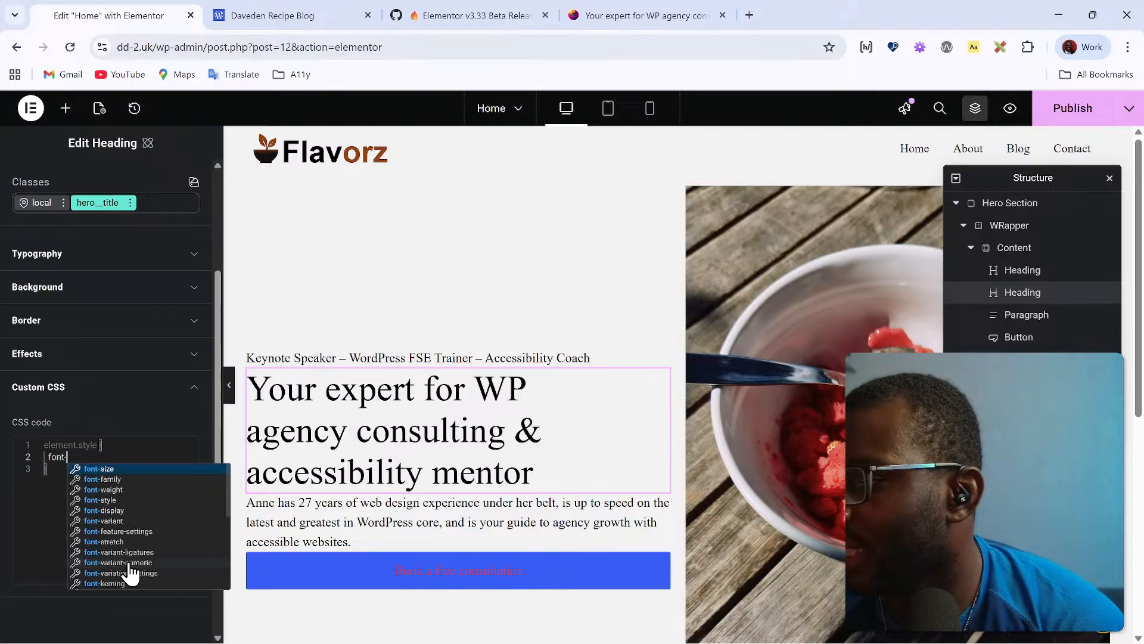
{"action": "type", "text": "x"}
{"action": "type", "text": "size"}
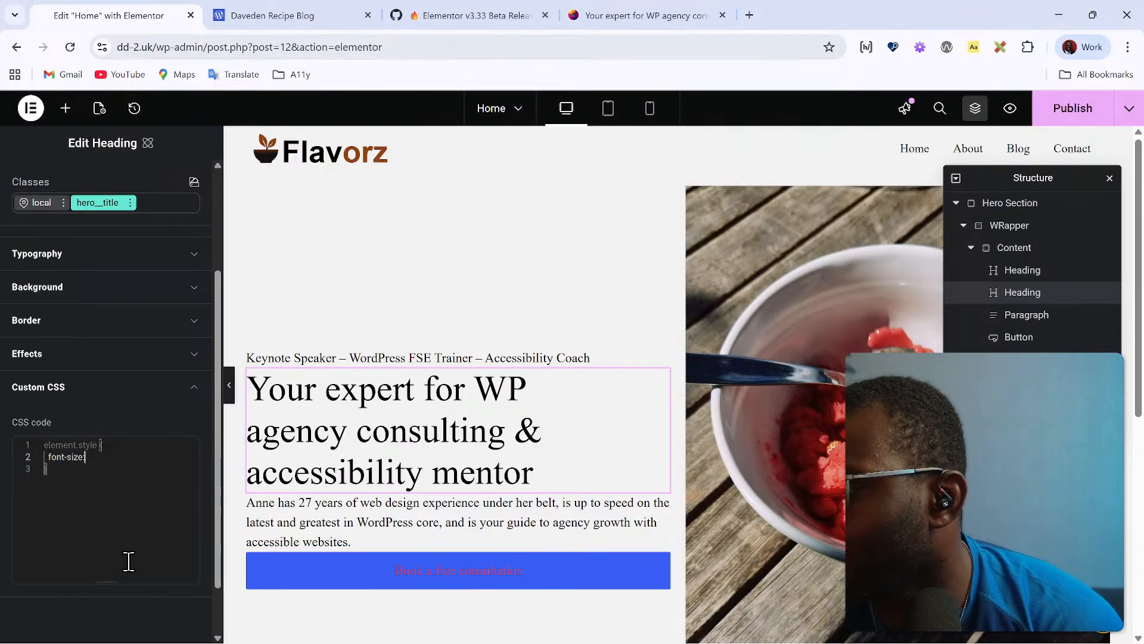
{"action": "type", "text": "var(--text-"}
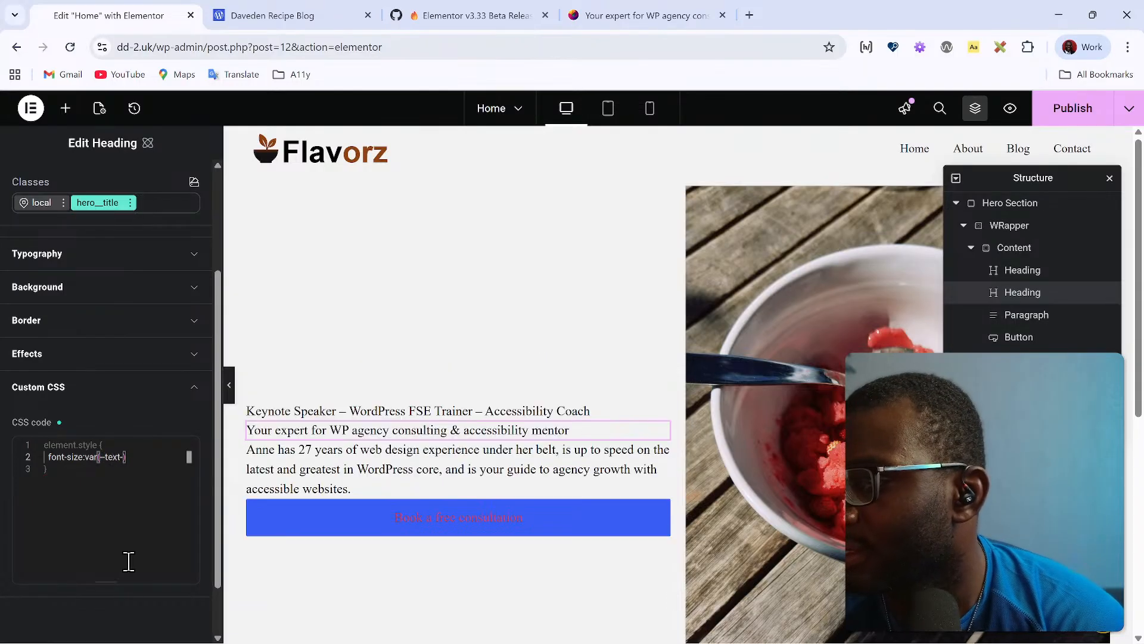
{"action": "type", "text": "text-xl"}
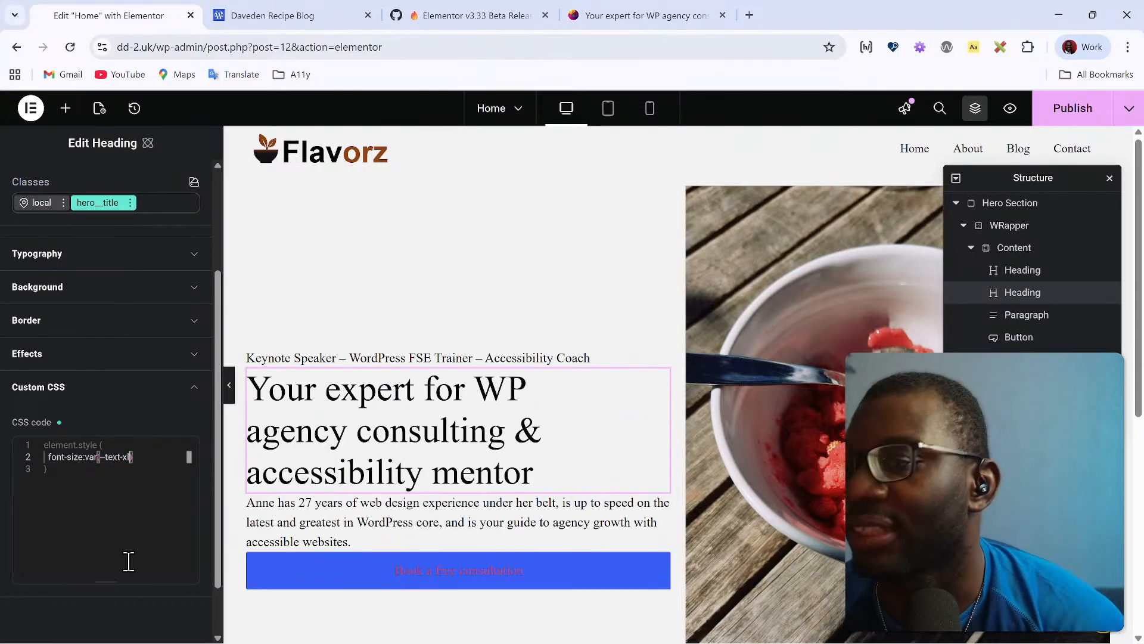
Step: Publish the Home page and clear Elementor's files and data from its front-end preview
{"action": "left_click", "coordinate": [1091, 107]}
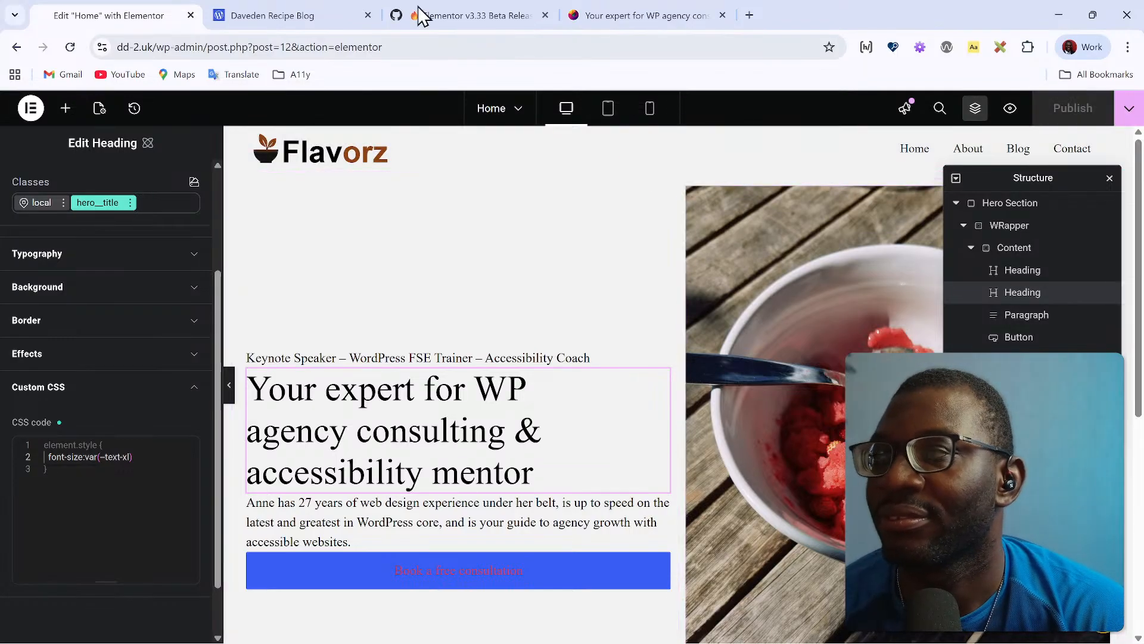
{"action": "left_click", "coordinate": [269, 15]}
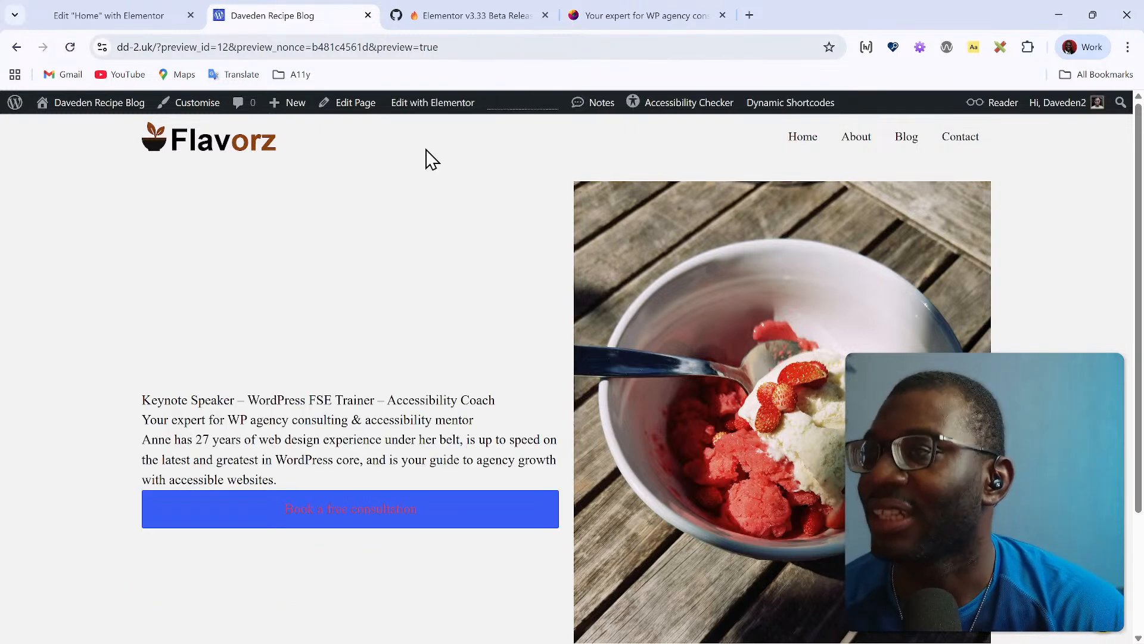
{"action": "mouse_move", "coordinate": [411, 104]}
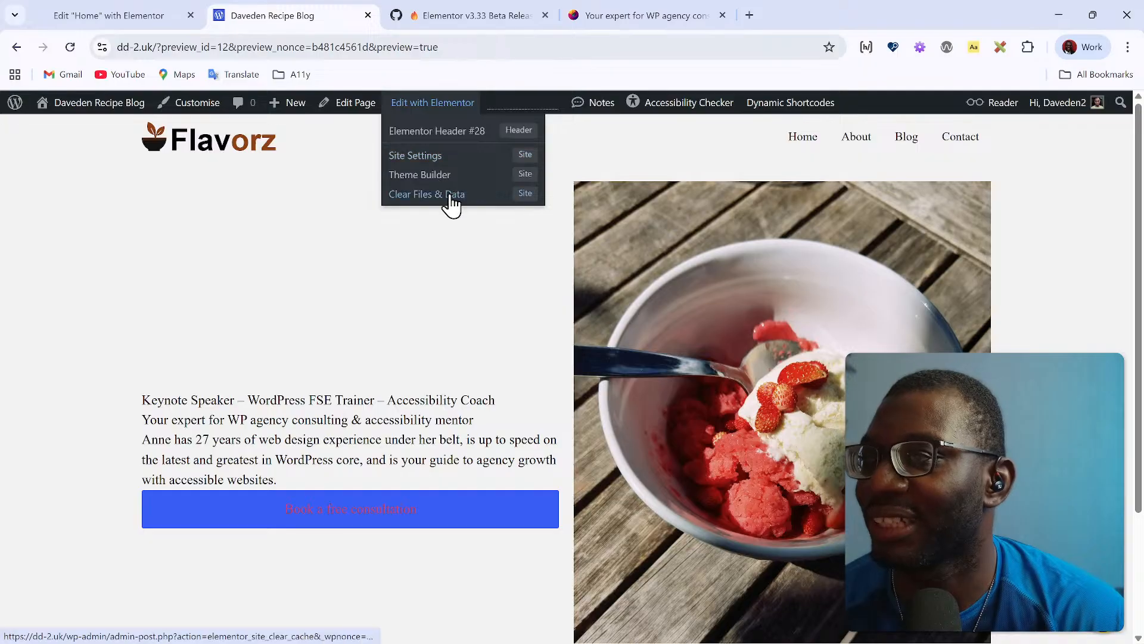
{"action": "left_click", "coordinate": [451, 203]}
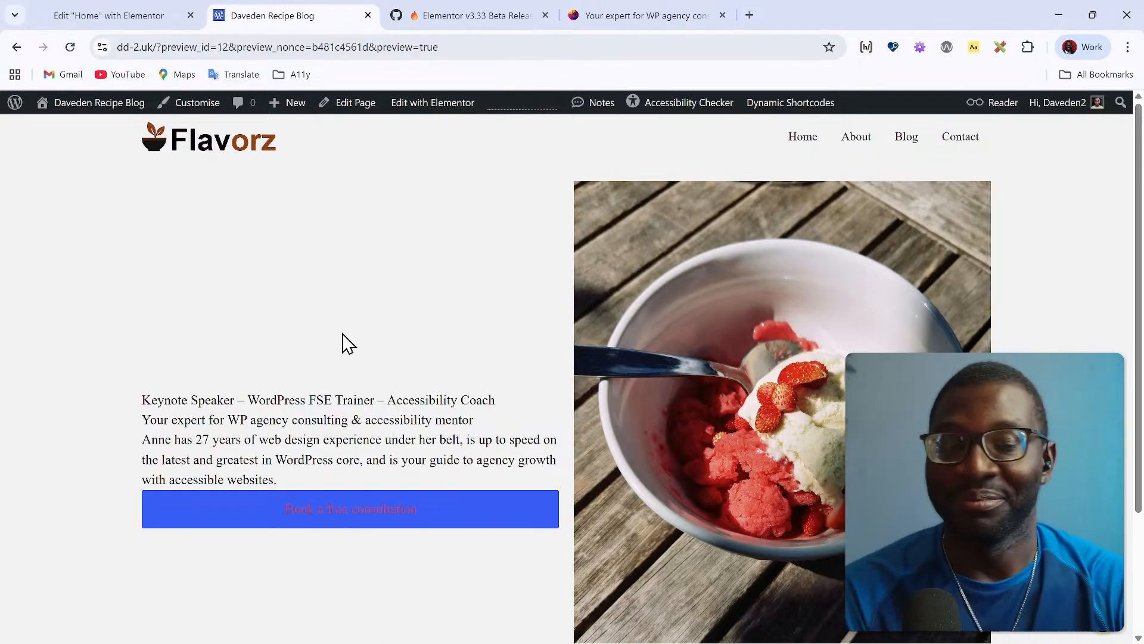
Step: Check the hero headings' font sizes on the front-end preview of the page
{"action": "scroll", "coordinate": [274, 366], "scroll_direction": "down", "scroll_amount": 3}
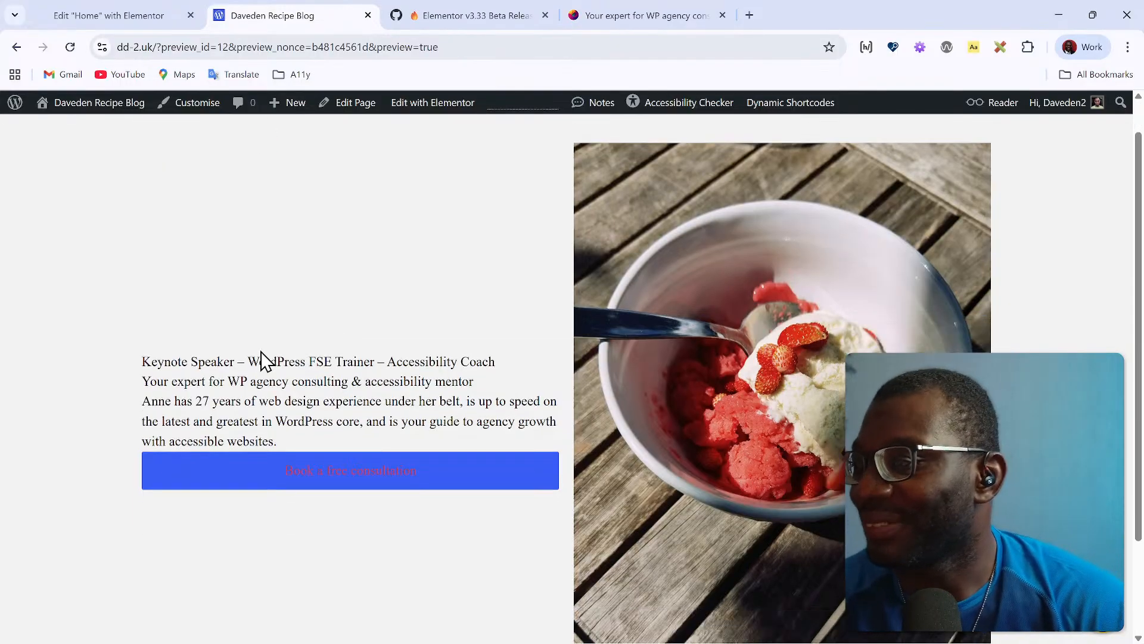
{"action": "scroll", "coordinate": [352, 275], "scroll_direction": "up", "scroll_amount": 3}
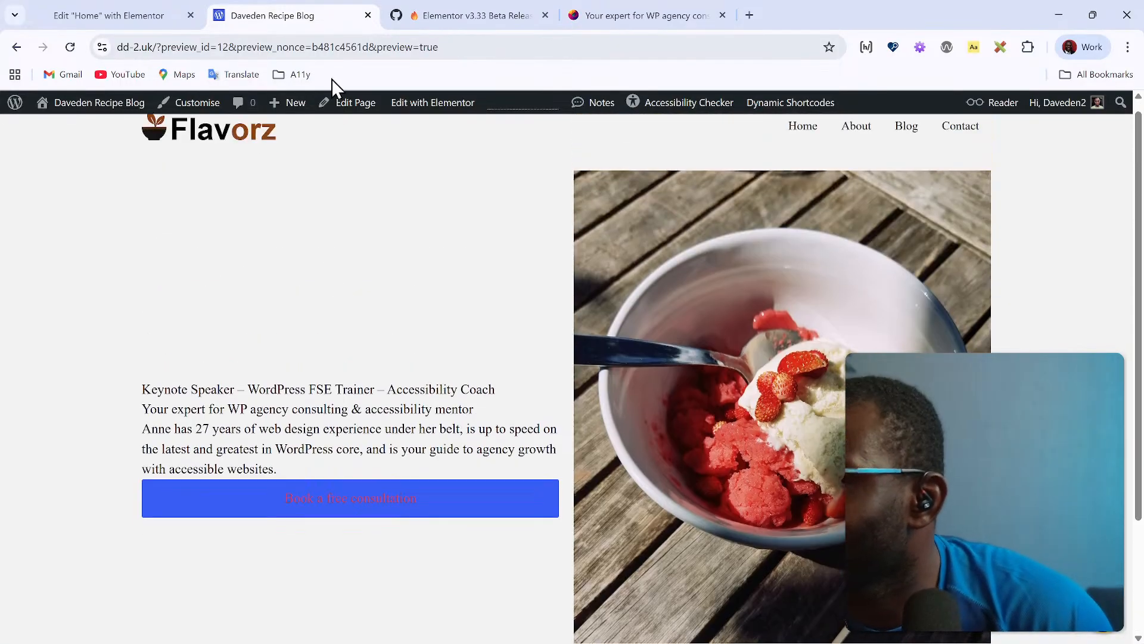
{"action": "mouse_move", "coordinate": [435, 108]}
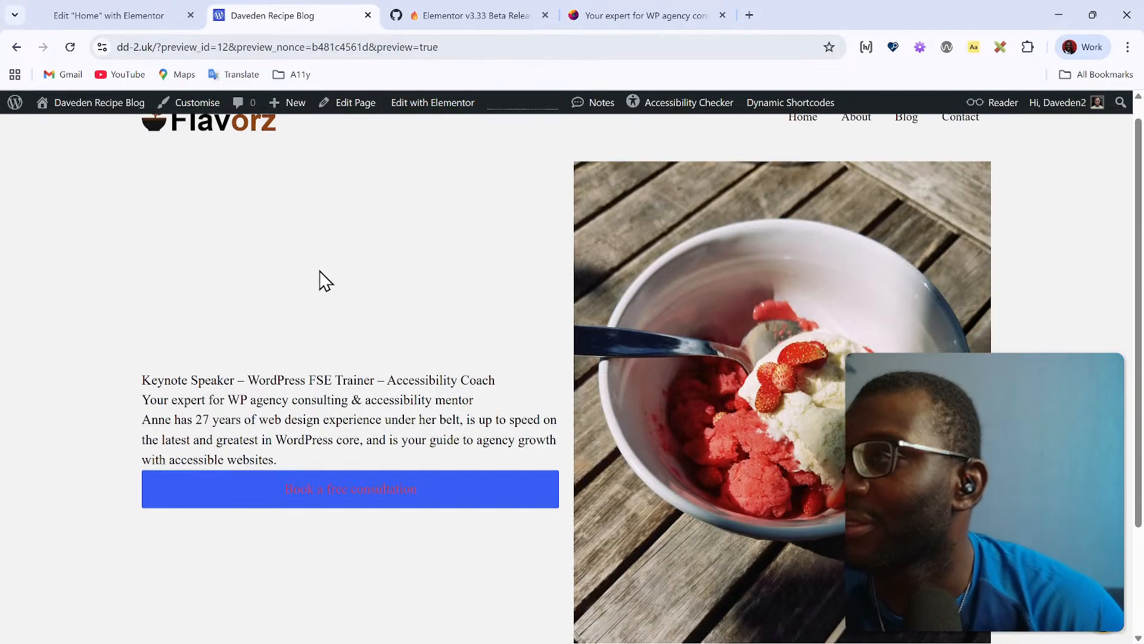
{"action": "scroll", "coordinate": [320, 271], "scroll_direction": "down", "scroll_amount": 3}
{"action": "scroll", "coordinate": [320, 271], "scroll_direction": "up", "scroll_amount": 3}
{"action": "scroll", "coordinate": [309, 309], "scroll_direction": "down", "scroll_amount": 3}
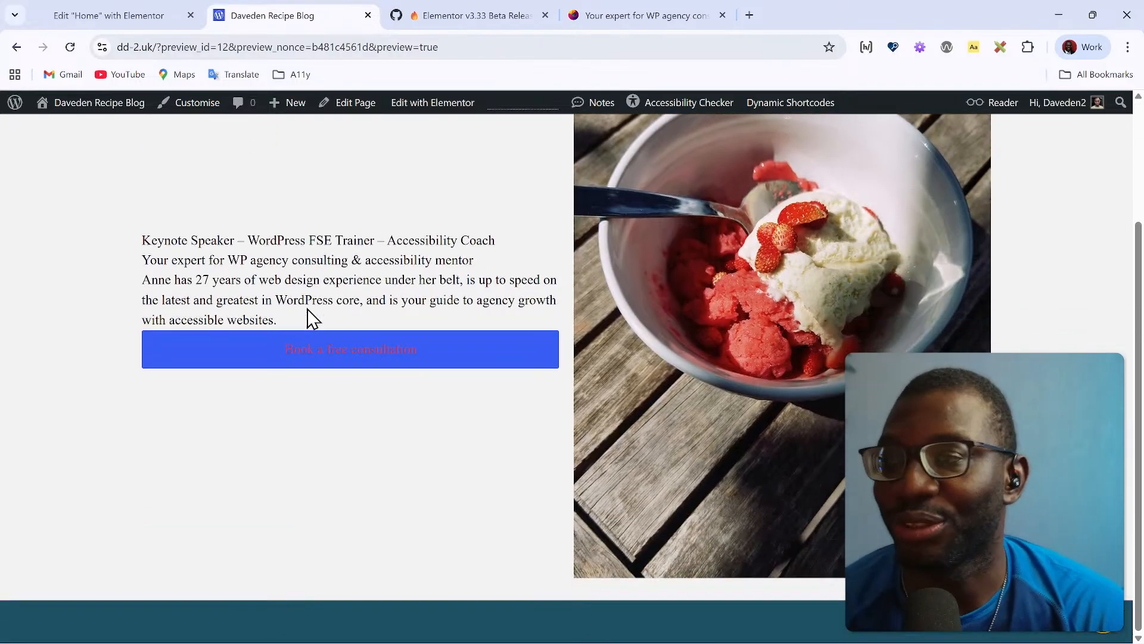
{"action": "scroll", "coordinate": [306, 316], "scroll_direction": "up", "scroll_amount": 3}
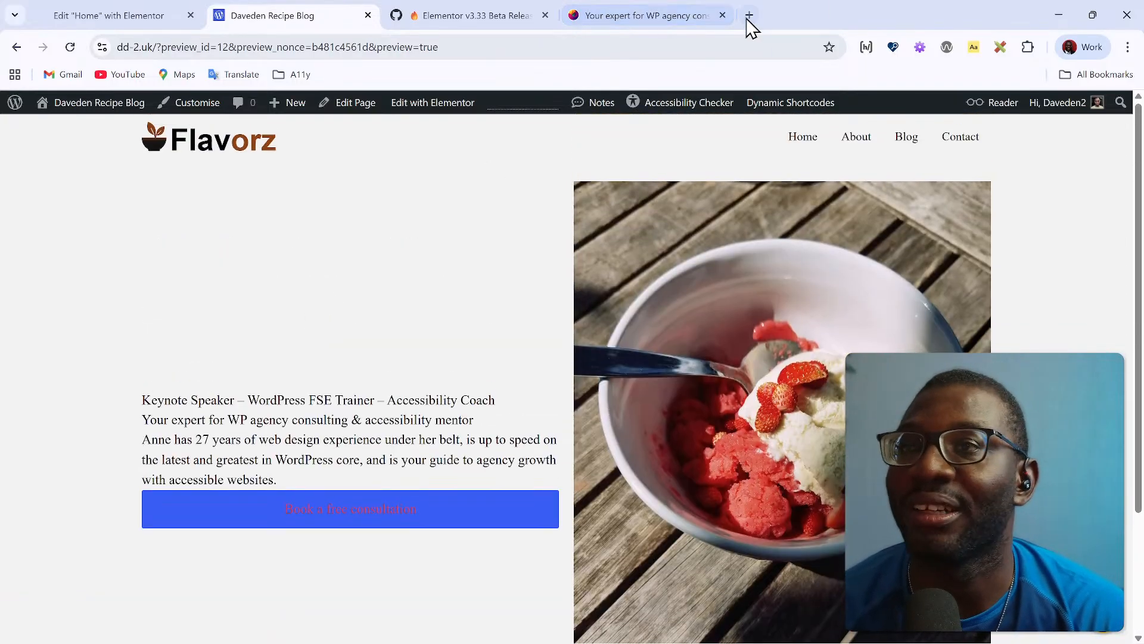
Step: Open the InstaWP sites list at app.instawp.io in a new tab and close it again
{"action": "left_click", "coordinate": [749, 16]}
{"action": "type", "text": "w"}
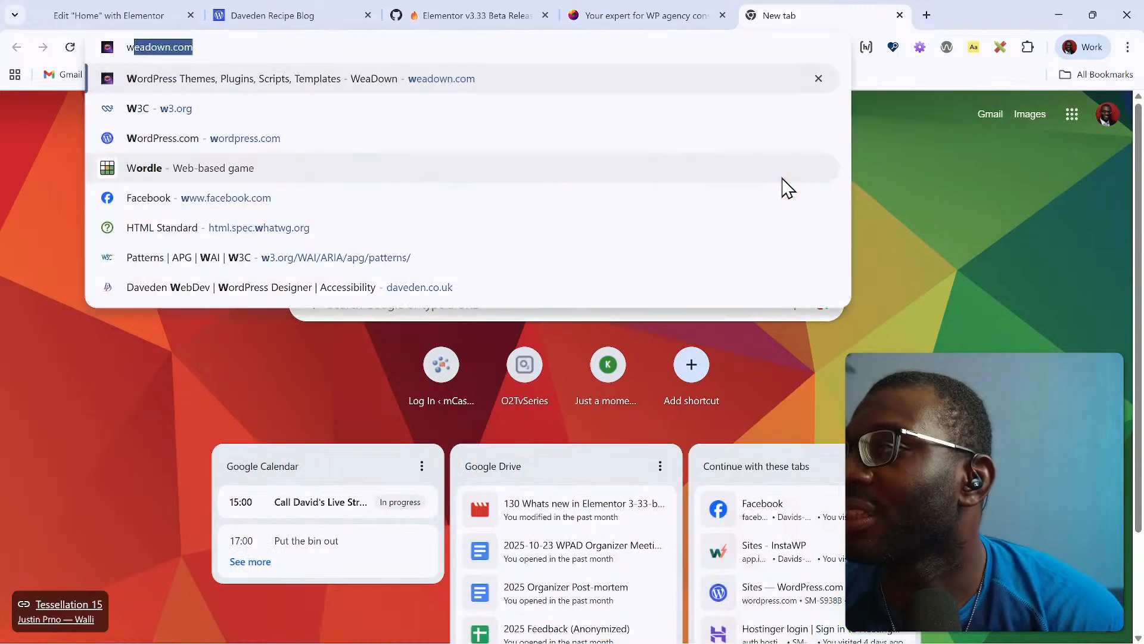
{"action": "type", "text": "p"}
{"action": "key", "text": "BackSpace"}
{"action": "key", "text": "BackSpace"}
{"action": "key", "text": "BackSpace"}
{"action": "type", "text": "app"}
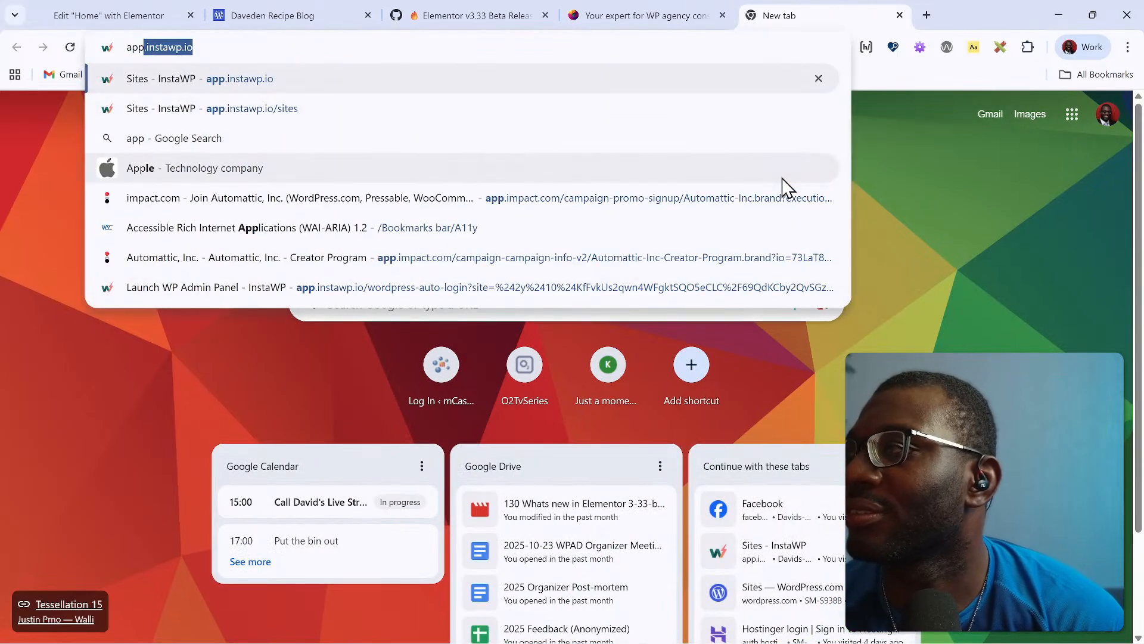
{"action": "key", "text": "Return"}
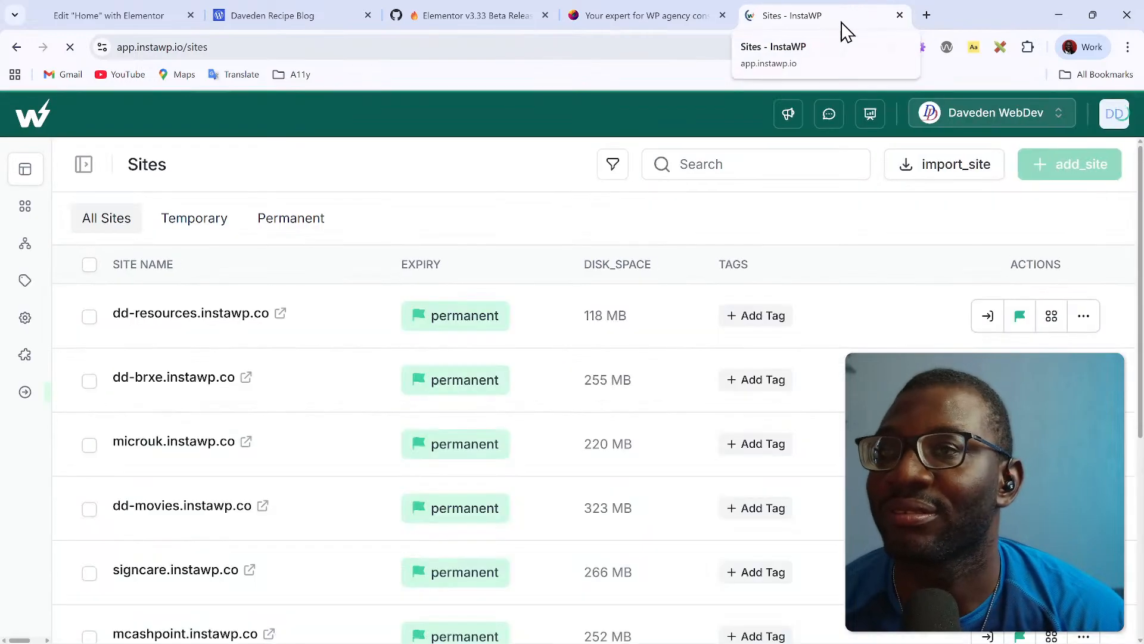
{"action": "left_click", "coordinate": [900, 15]}
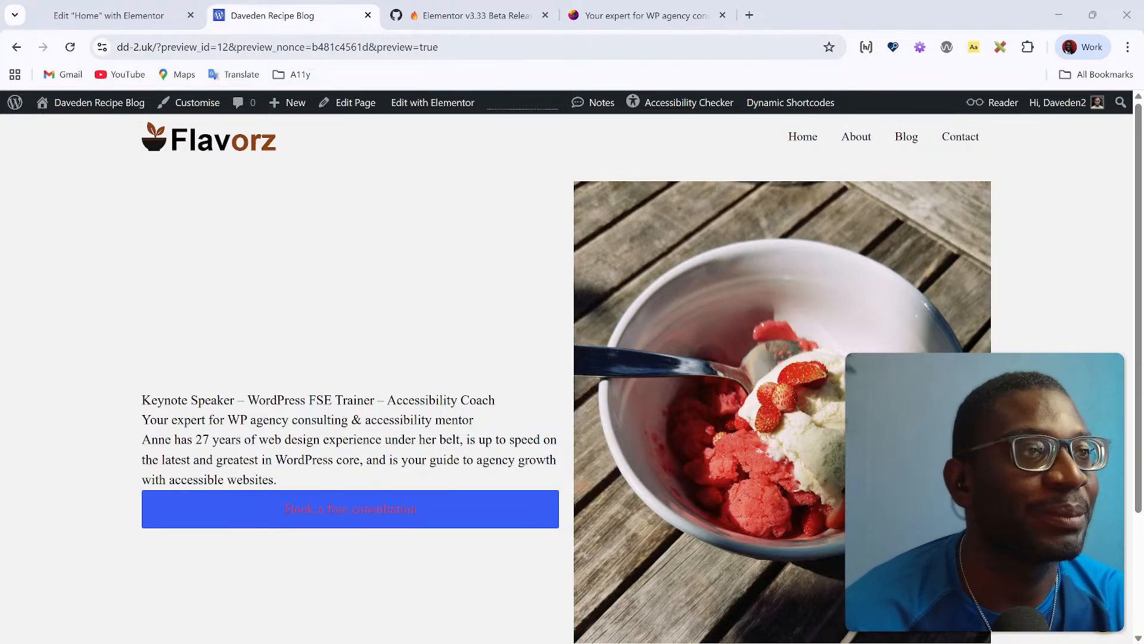
Step: Switch to the dd-ele-dynamic.instawp.xyz window and examine the Elementor and Elementor Pro versions among its installed plugins
{"action": "left_click_drag", "start_coordinate": [1143, 206], "coordinate": [568, 112]}
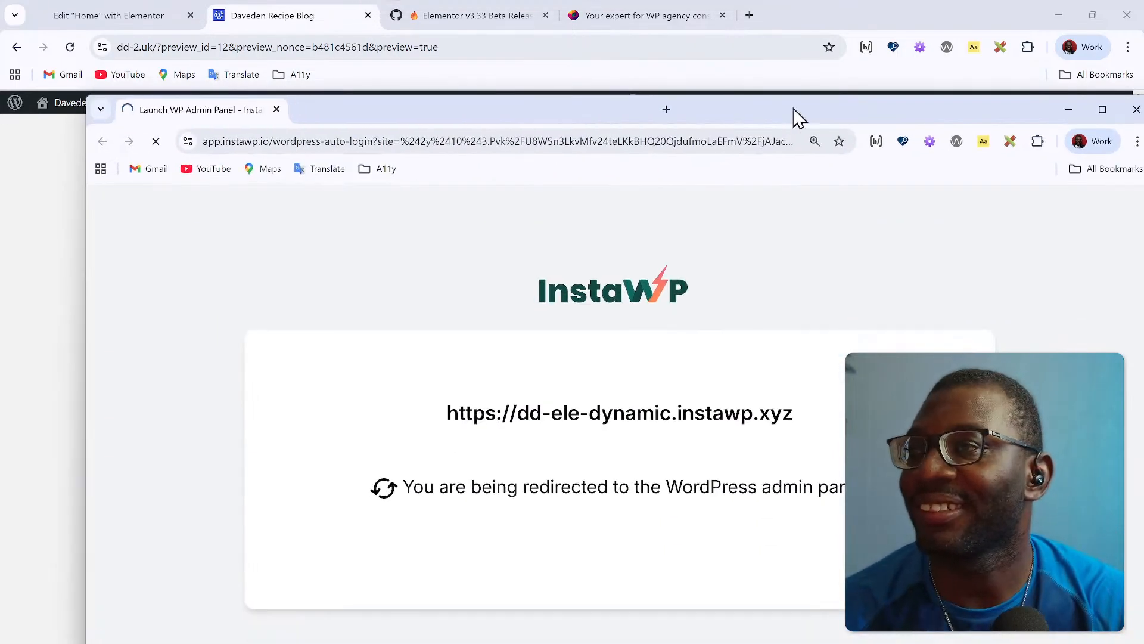
{"action": "double_click", "coordinate": [810, 115]}
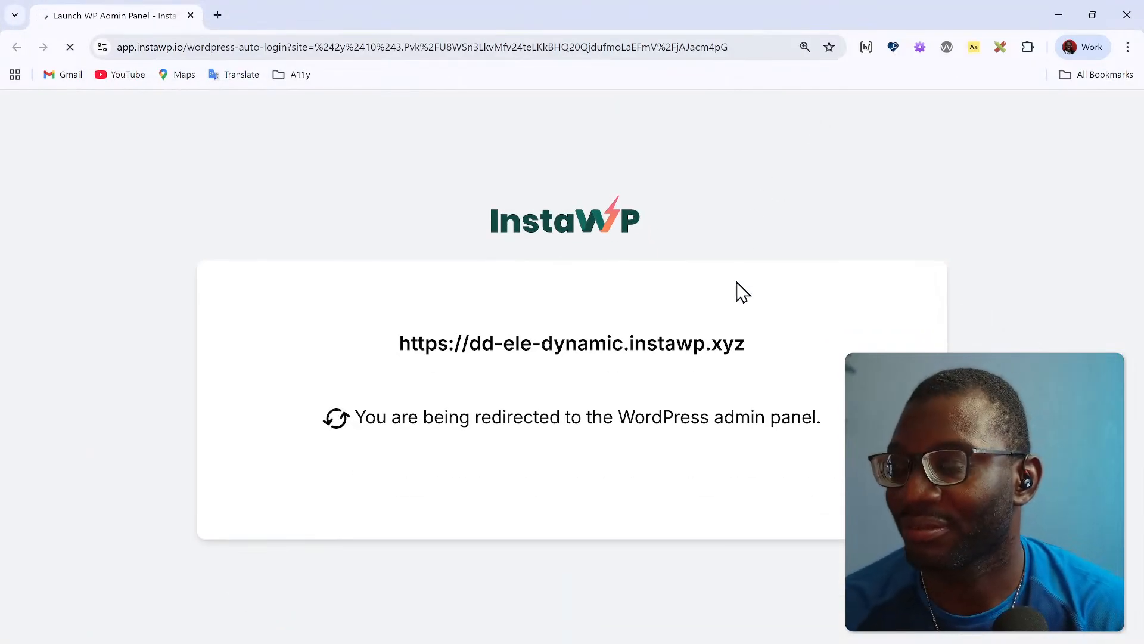
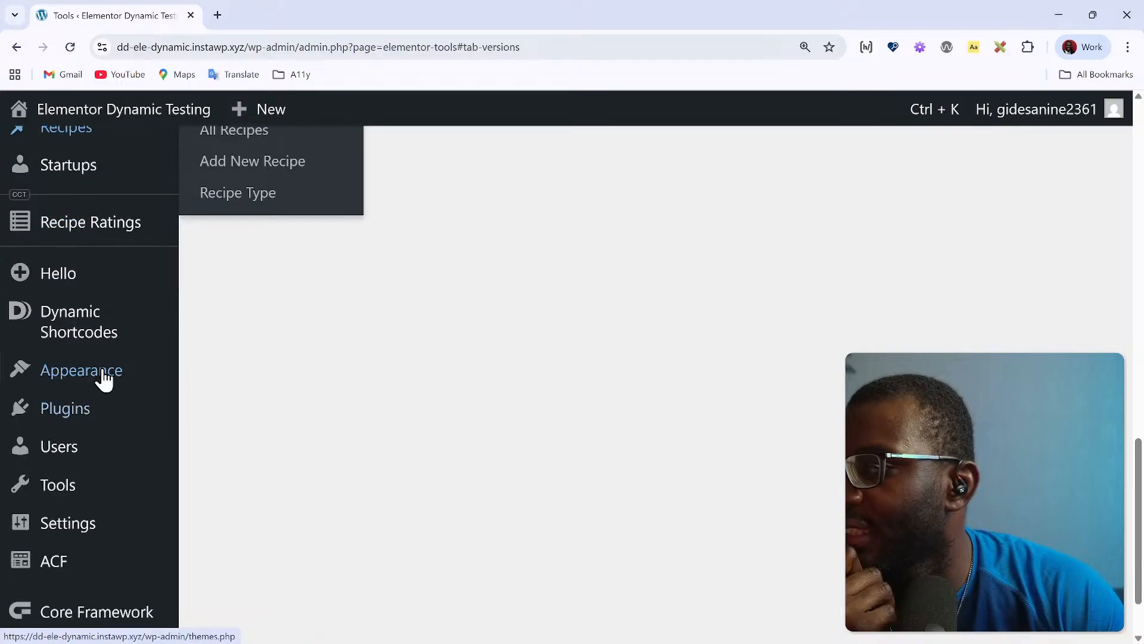
{"action": "scroll", "coordinate": [98, 377], "scroll_direction": "down", "scroll_amount": 1}
{"action": "left_click", "coordinate": [65, 334]}
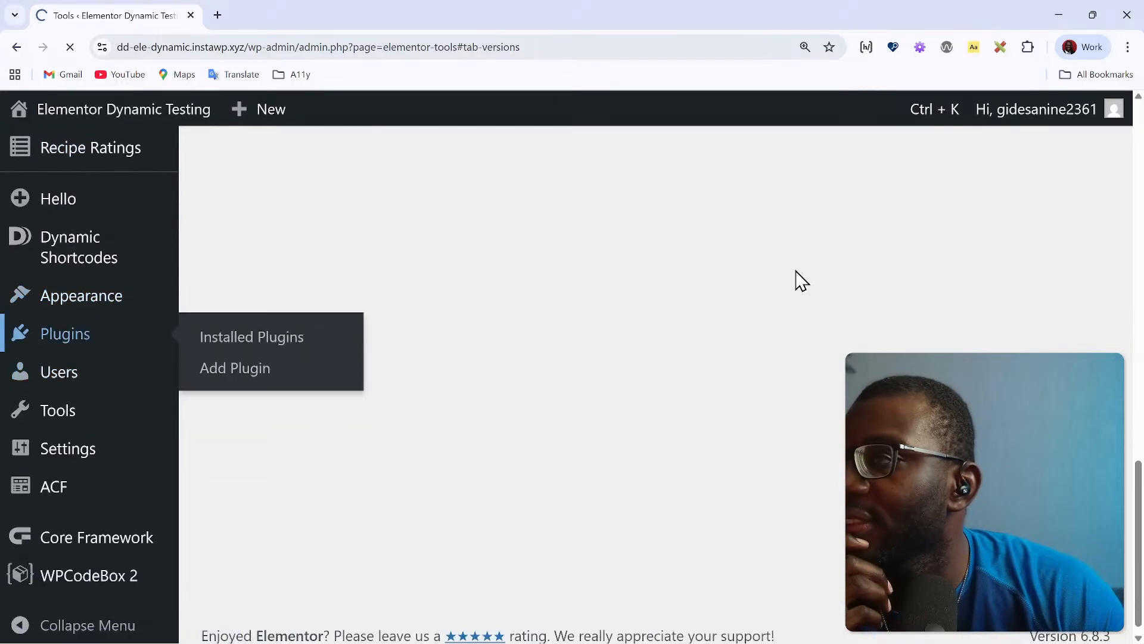
{"action": "scroll", "coordinate": [798, 281], "scroll_direction": "down", "scroll_amount": 5}
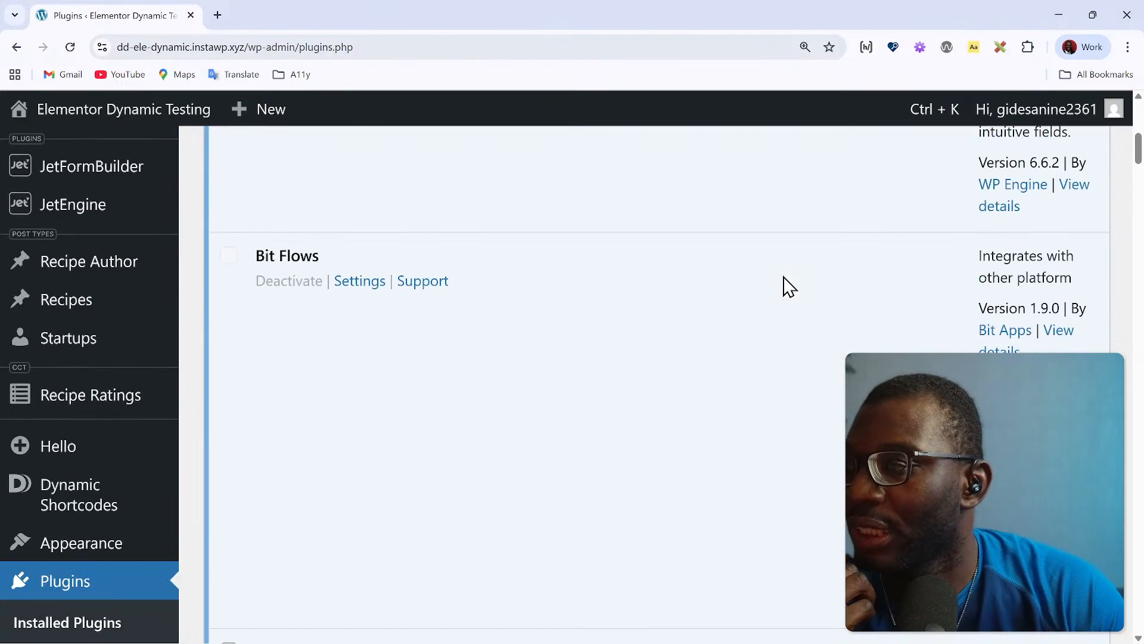
{"action": "scroll", "coordinate": [789, 286], "scroll_direction": "down", "scroll_amount": 5}
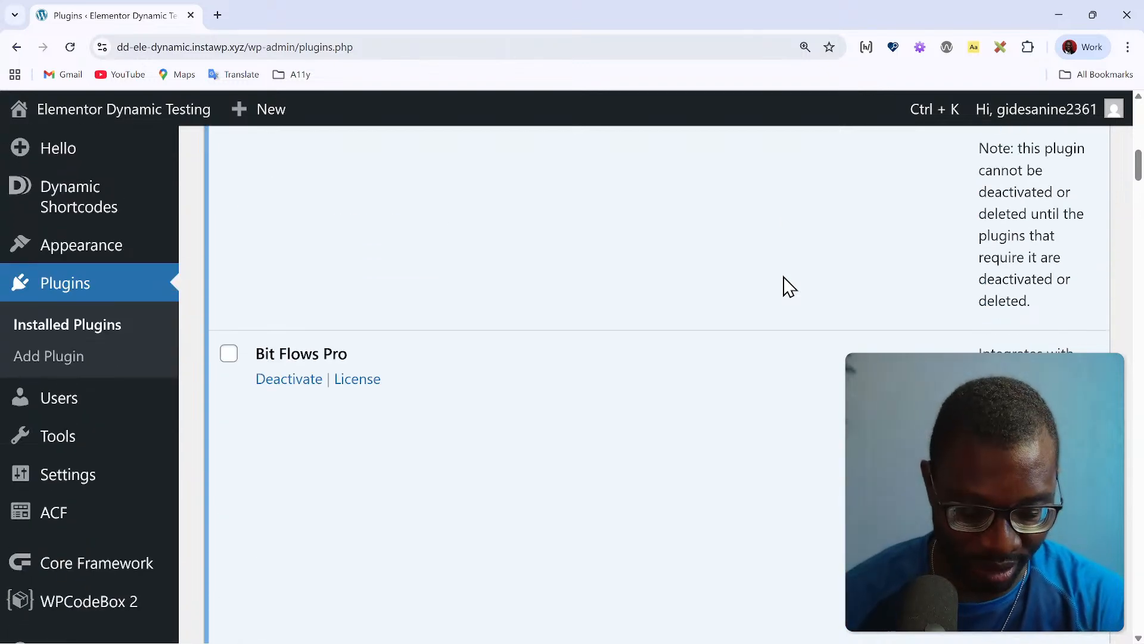
{"action": "key", "text": "ctrl+0"}
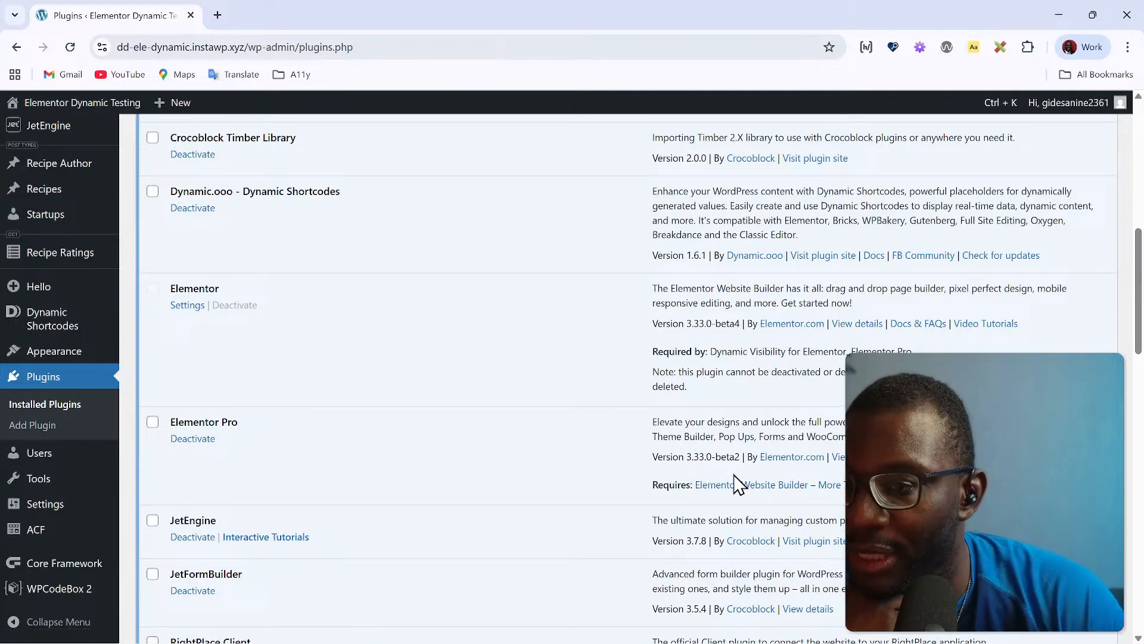
{"action": "scroll", "coordinate": [537, 441], "scroll_direction": "up", "scroll_amount": 10}
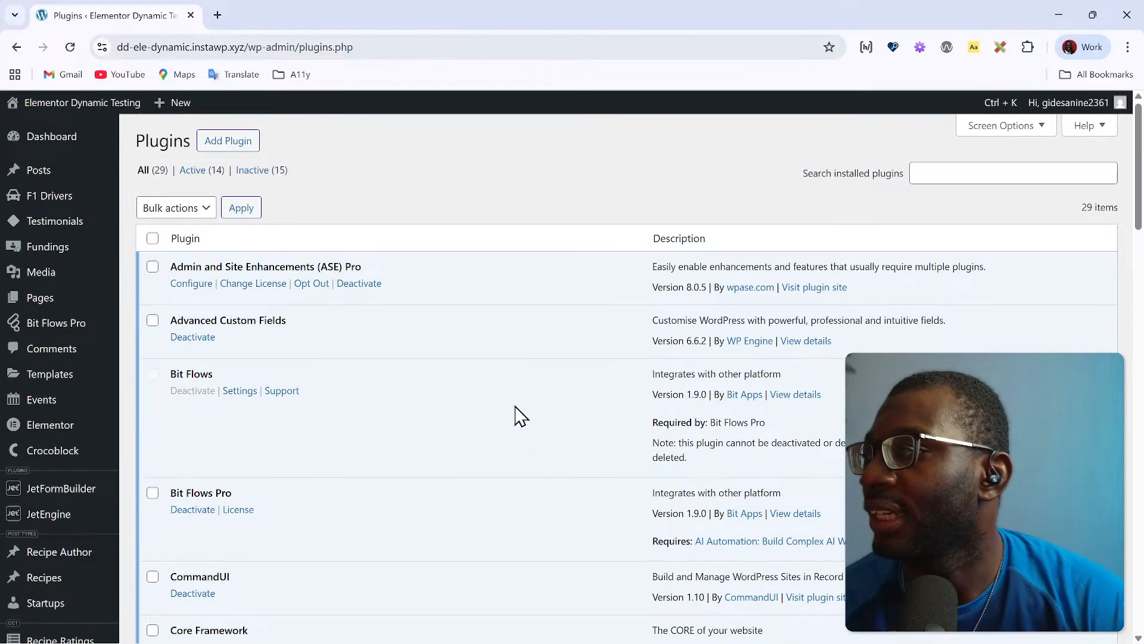
Step: Open the test site's Home front page in the Elementor editor and look over its sections
{"action": "left_click", "coordinate": [37, 297]}
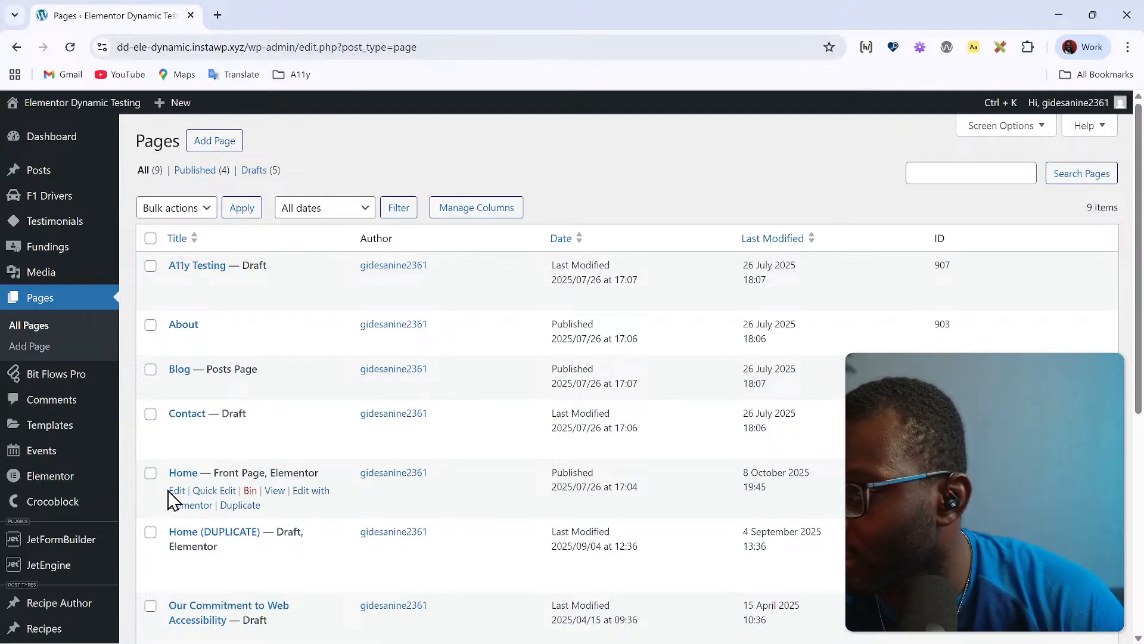
{"action": "left_click", "coordinate": [310, 494]}
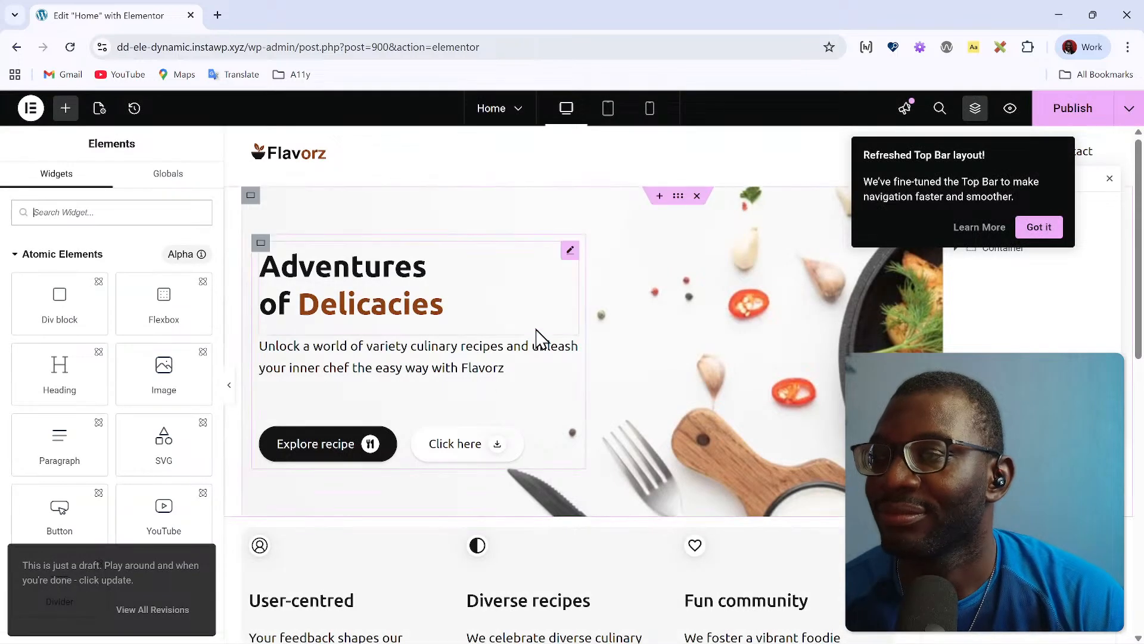
{"action": "scroll", "coordinate": [528, 331], "scroll_direction": "down", "scroll_amount": 5}
{"action": "scroll", "coordinate": [719, 551], "scroll_direction": "down", "scroll_amount": 3}
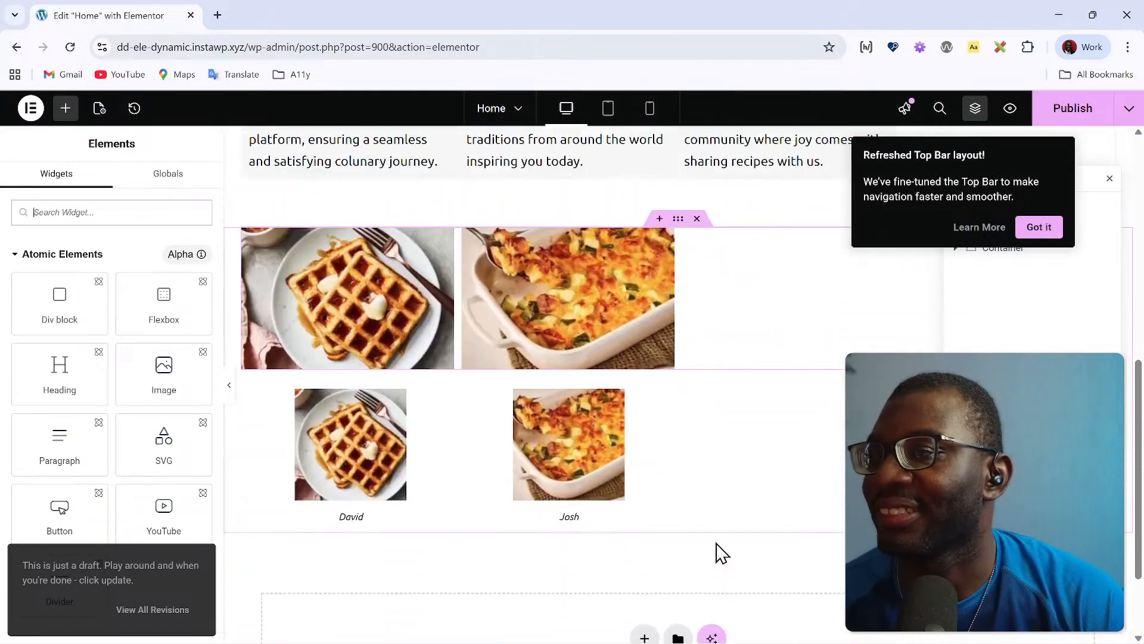
{"action": "scroll", "coordinate": [718, 551], "scroll_direction": "up", "scroll_amount": 4}
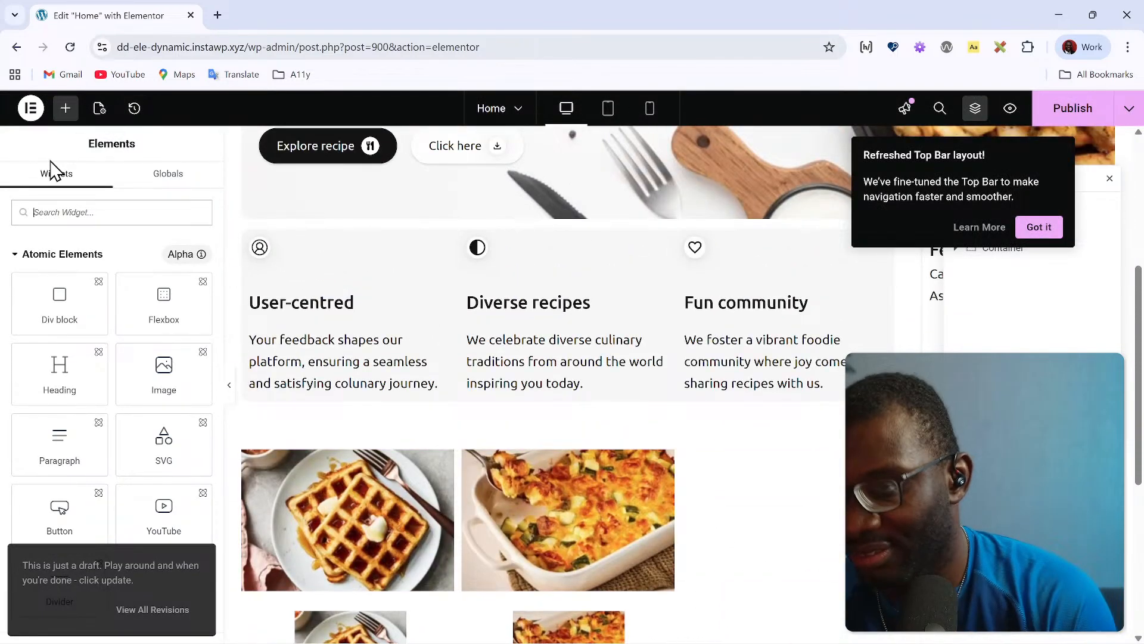
Step: Create a new page by finding "page" with the Elementor Finder
{"action": "key", "text": "ctrl+e"}
{"action": "type", "text": "page"}
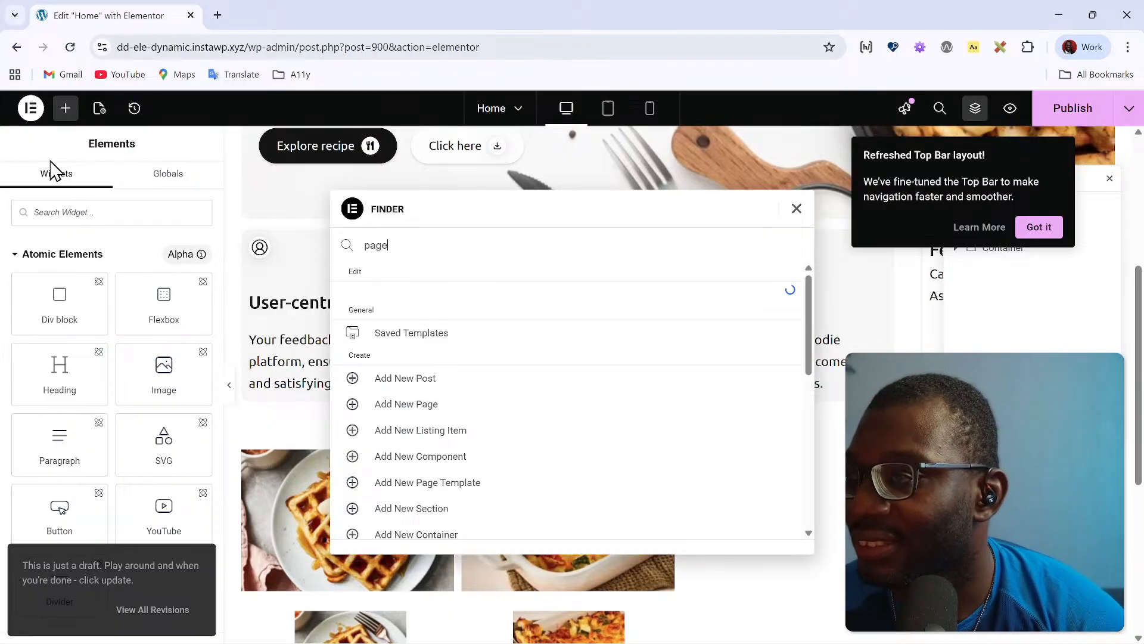
{"action": "key", "text": "Down"}
{"action": "key", "text": "Down"}
{"action": "key", "text": "Down"}
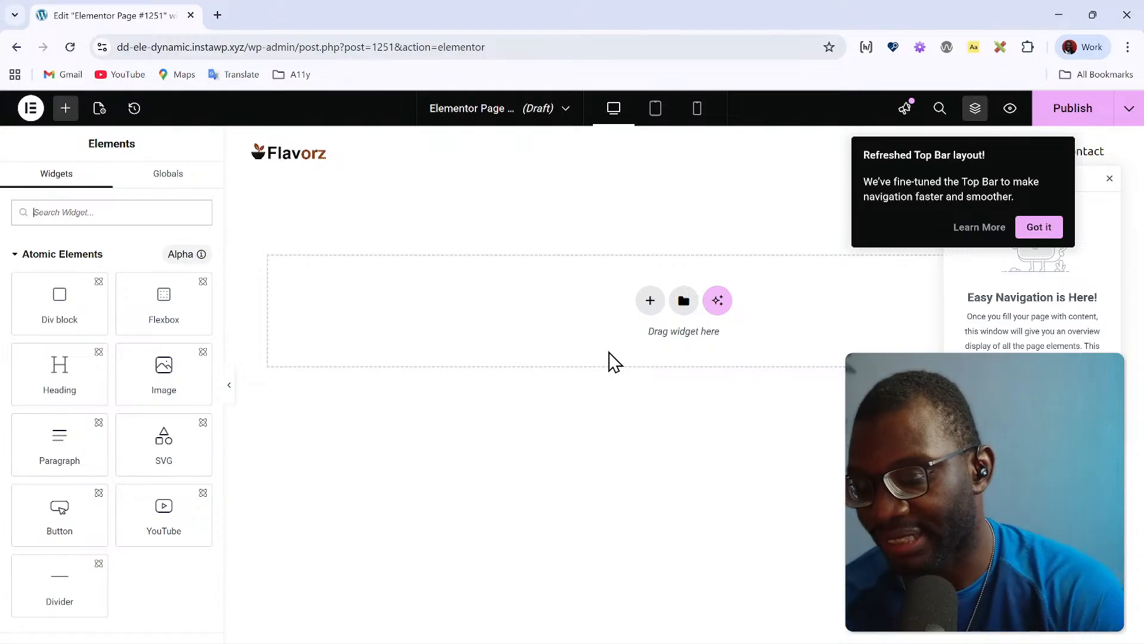
Step: Open the Site Settings of the new page's editor and dismiss the Refreshed Top Bar layout notice
{"action": "key", "text": "ctrl+e"}
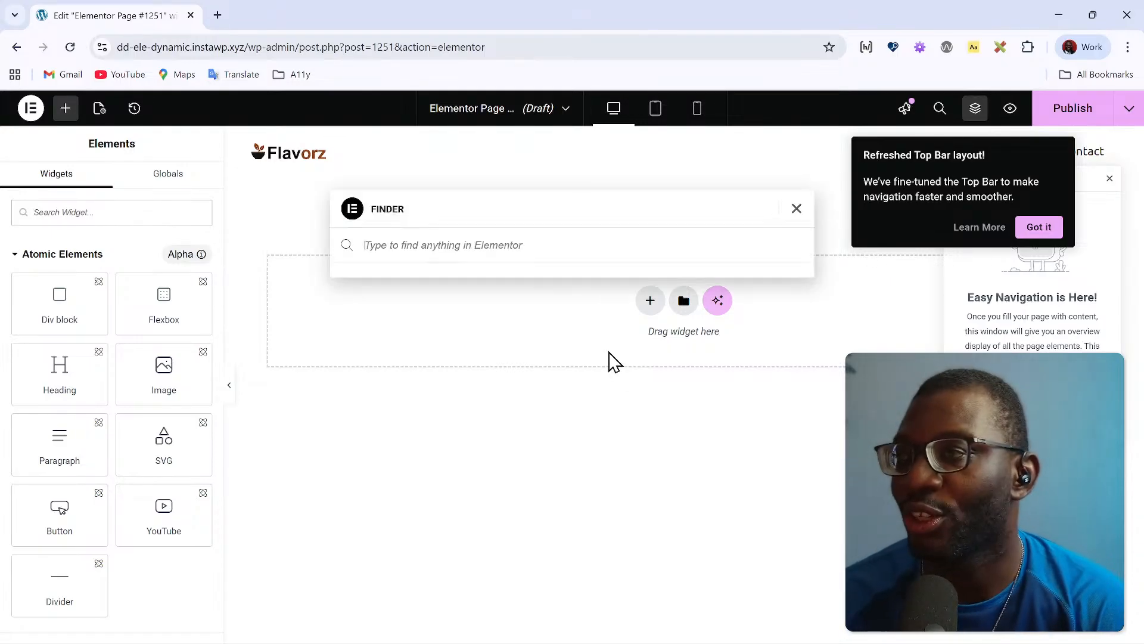
{"action": "key", "text": "Escape"}
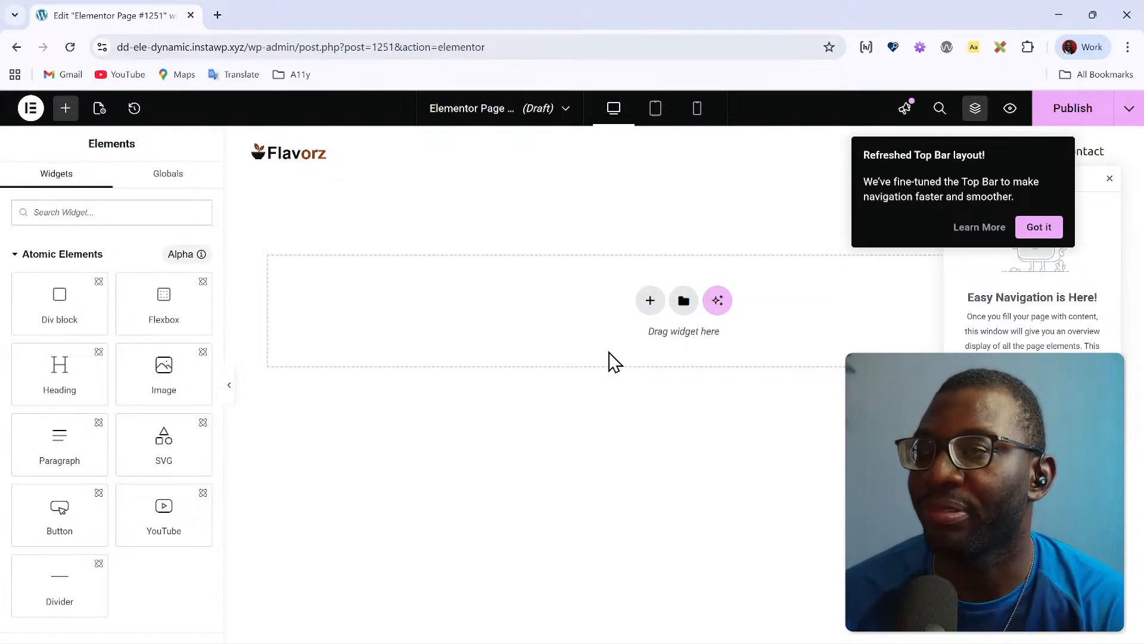
{"action": "key", "text": "ctrl+k"}
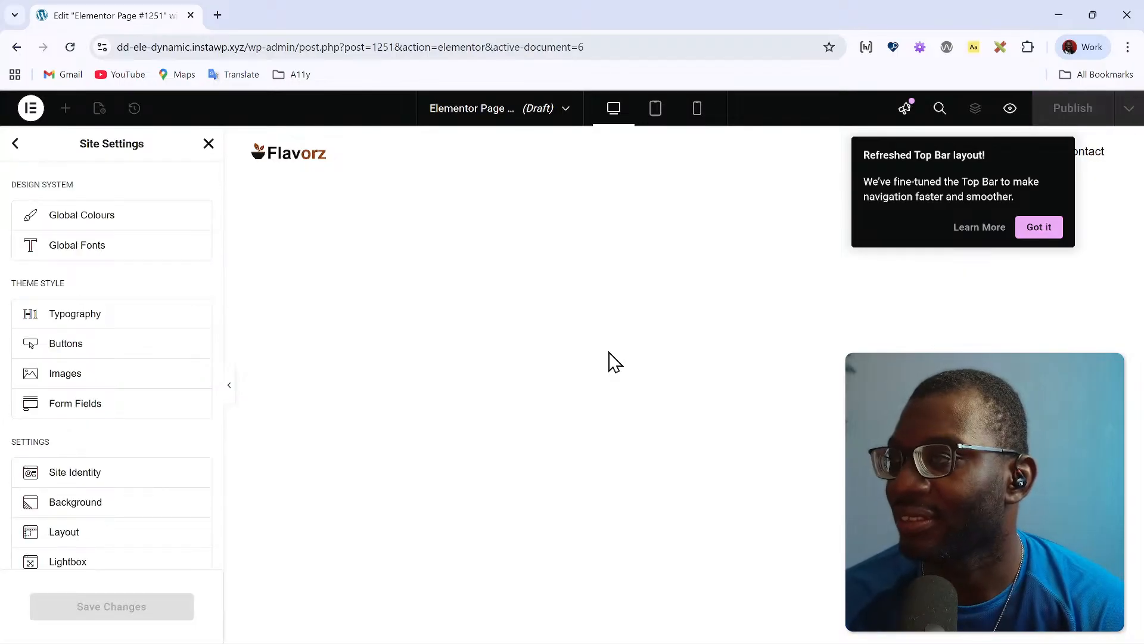
{"action": "key", "text": "ctrl+k"}
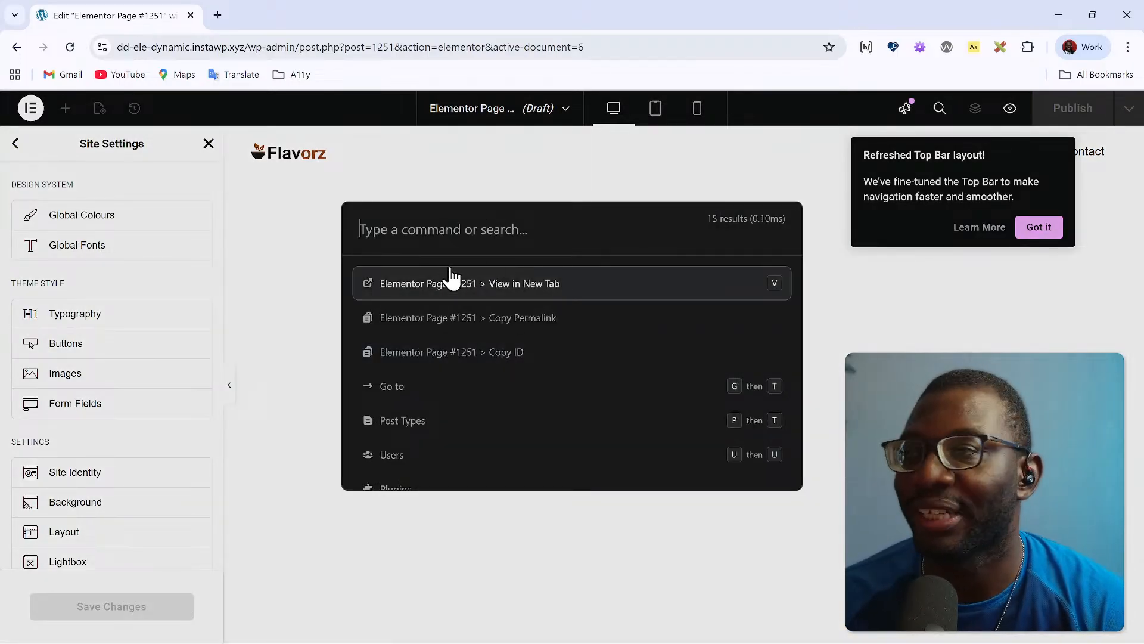
{"action": "left_click", "coordinate": [435, 183]}
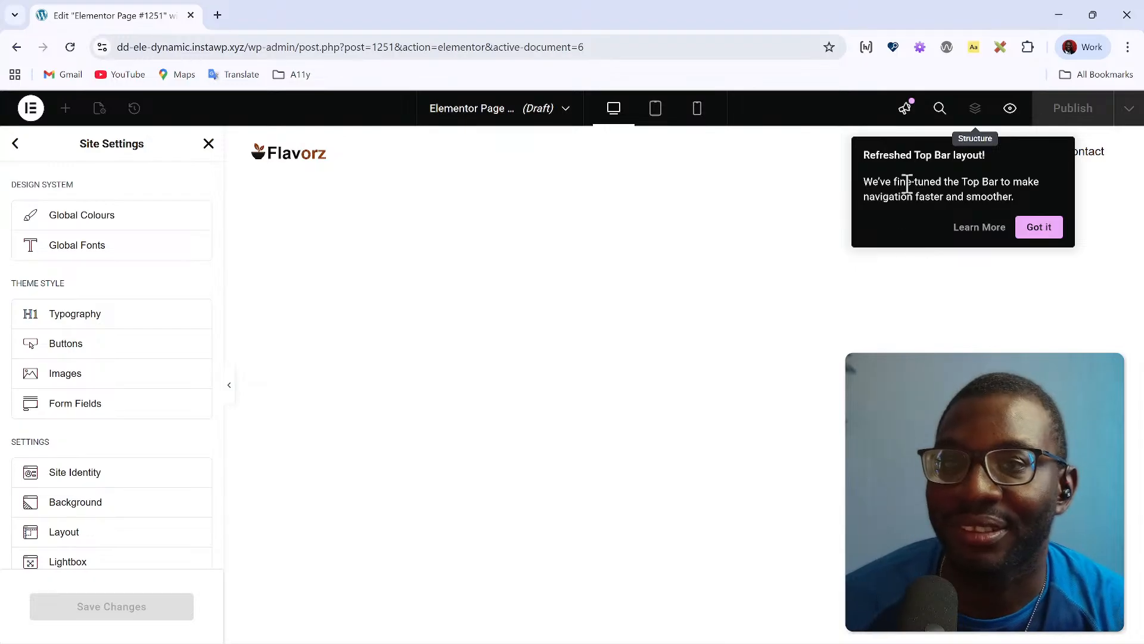
{"action": "left_click", "coordinate": [1029, 241]}
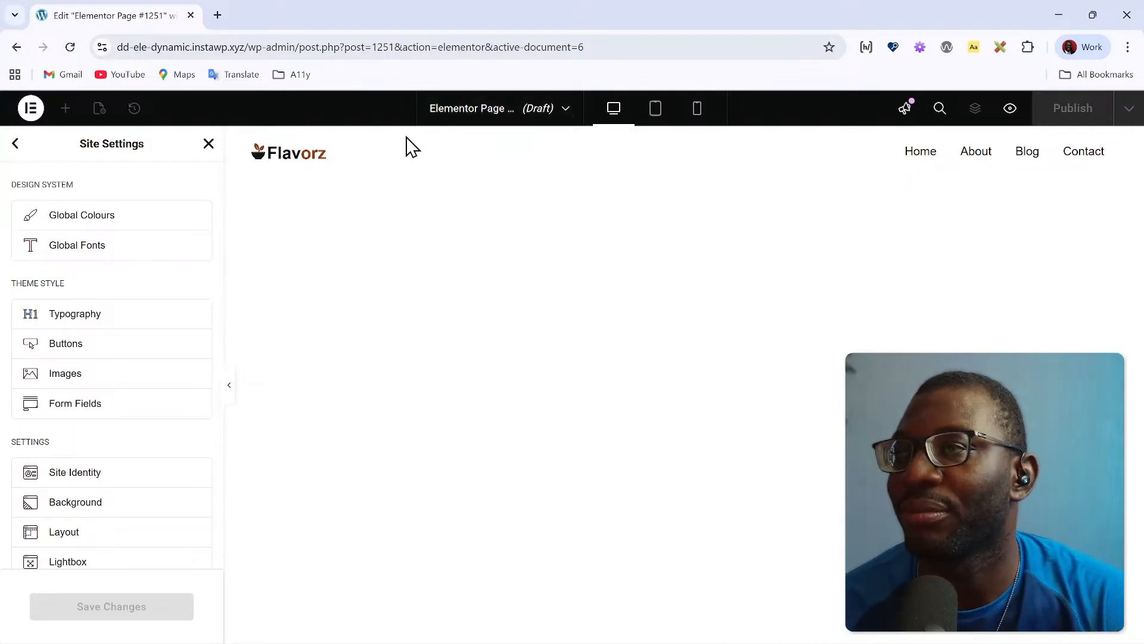
Step: Look over the recent documents and the Elementor main menu, and close the Site Settings to return to the widget list
{"action": "left_click", "coordinate": [564, 109]}
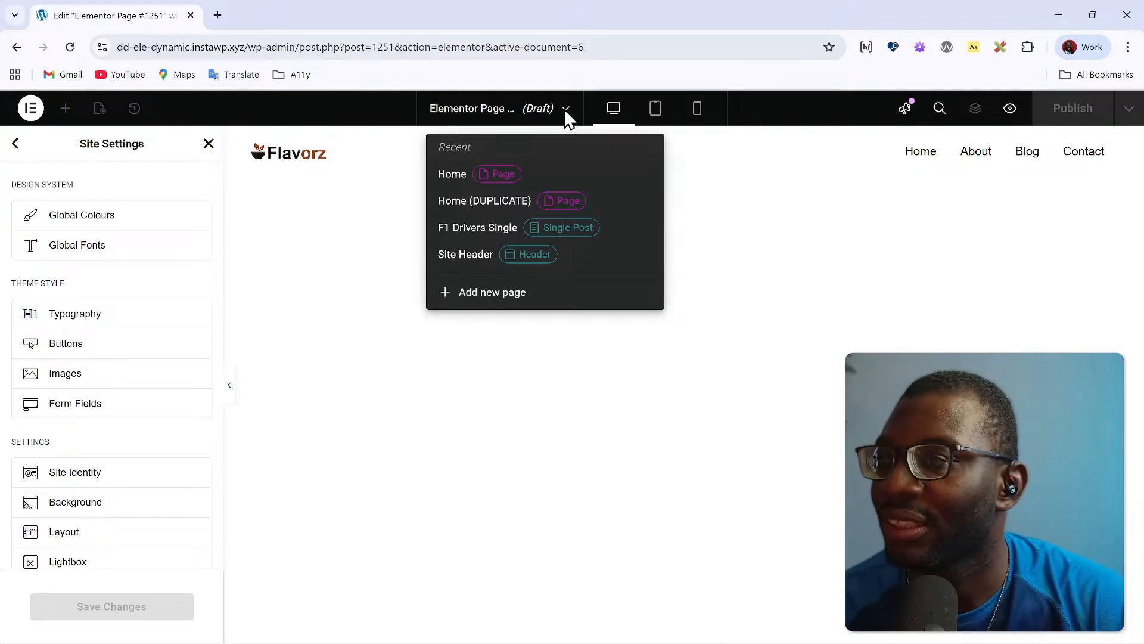
{"action": "left_click", "coordinate": [564, 109]}
{"action": "left_click", "coordinate": [28, 110]}
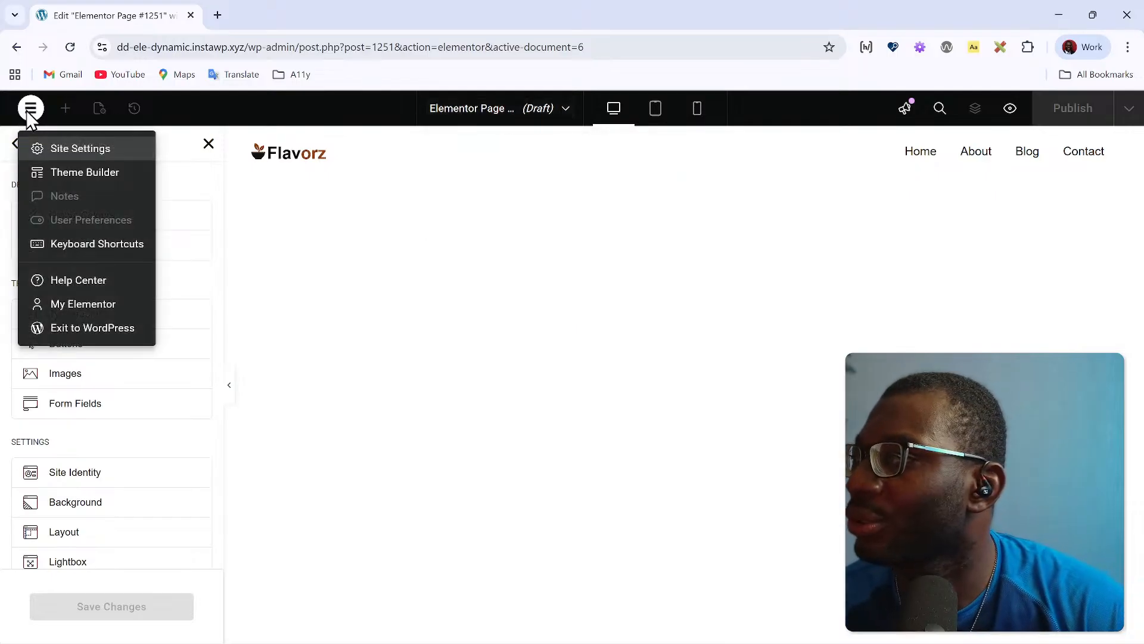
{"action": "left_click", "coordinate": [208, 145]}
{"action": "left_click", "coordinate": [208, 145]}
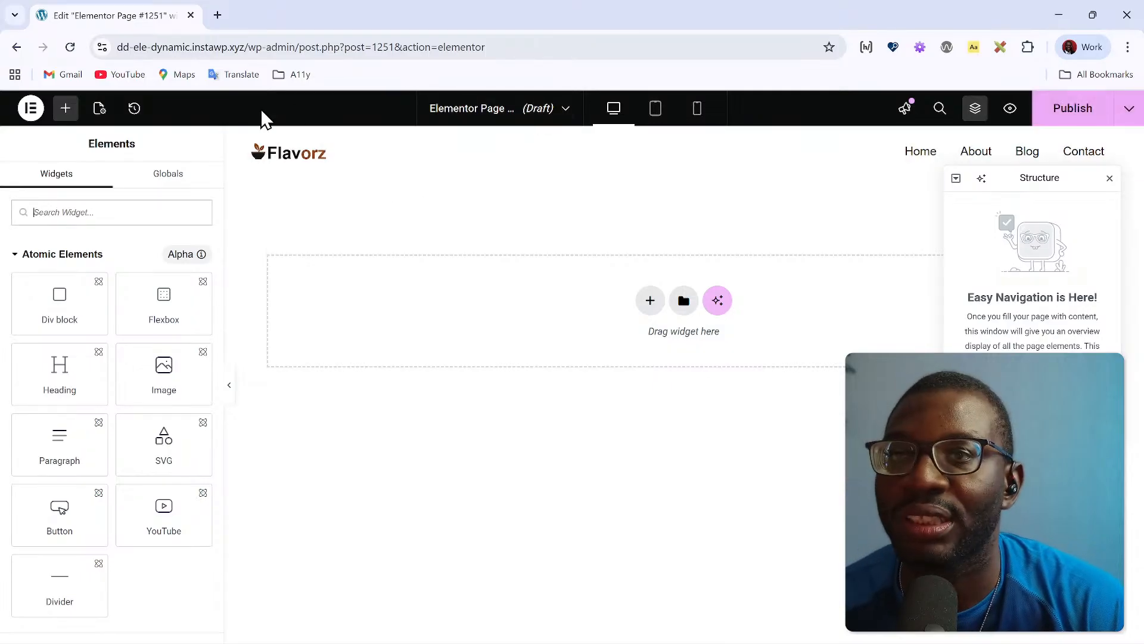
{"action": "left_click", "coordinate": [31, 108]}
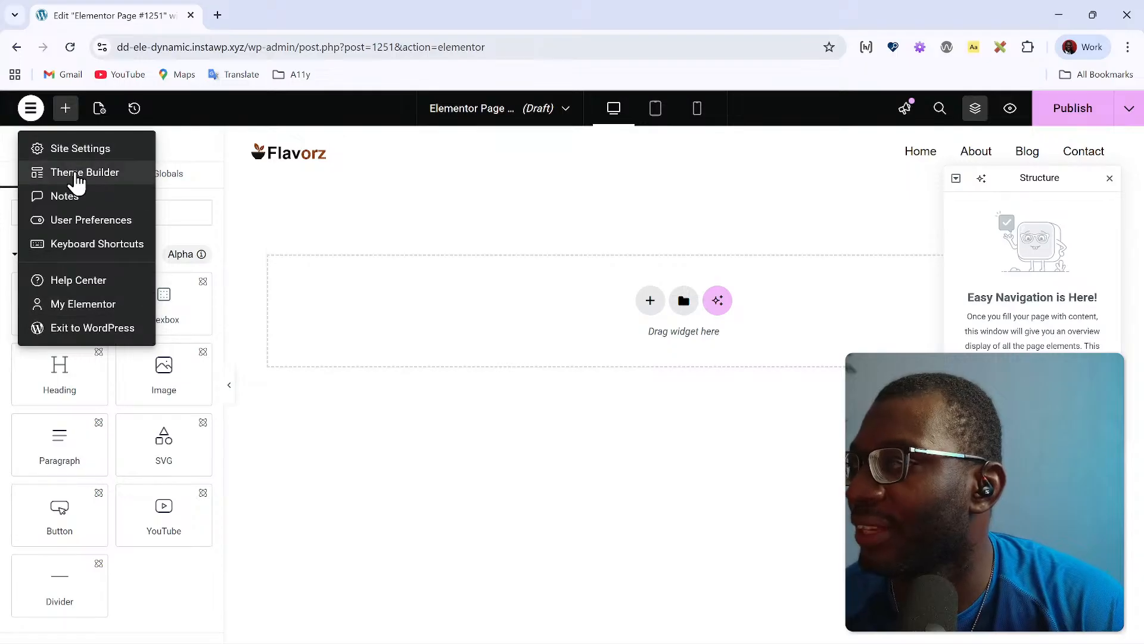
{"action": "left_click", "coordinate": [220, 112]}
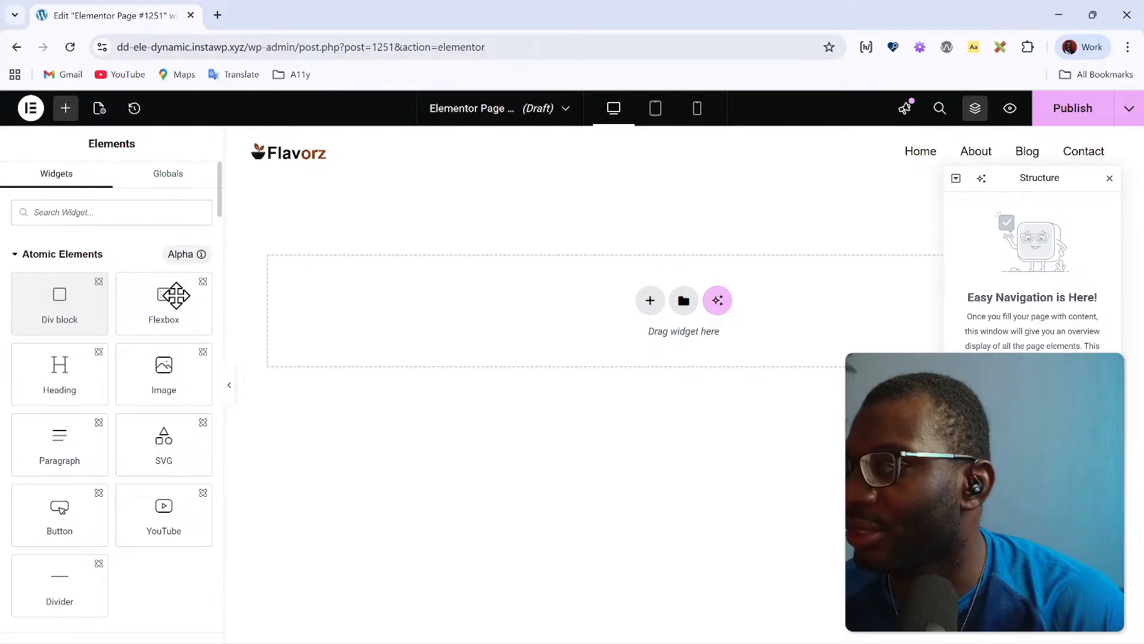
Step: Build a Div block containing a Flexbox, nest another Flexbox inside it and duplicate the inner one to form two columns
{"action": "left_click_drag", "start_coordinate": [70, 300], "coordinate": [580, 251]}
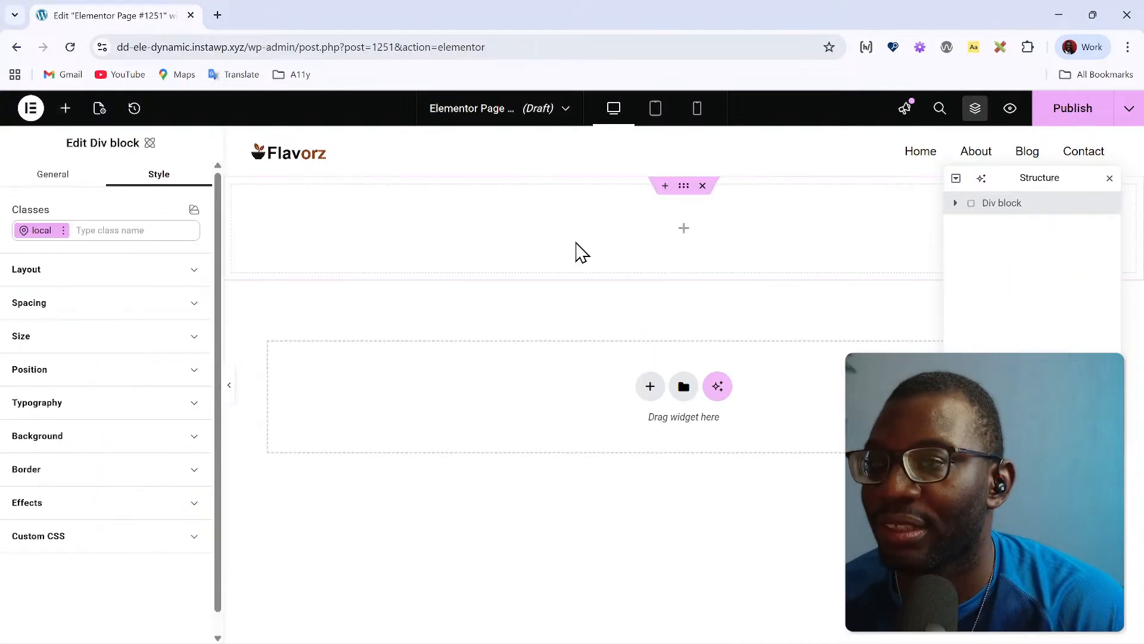
{"action": "left_click", "coordinate": [65, 108]}
{"action": "left_click_drag", "start_coordinate": [174, 302], "coordinate": [812, 243]}
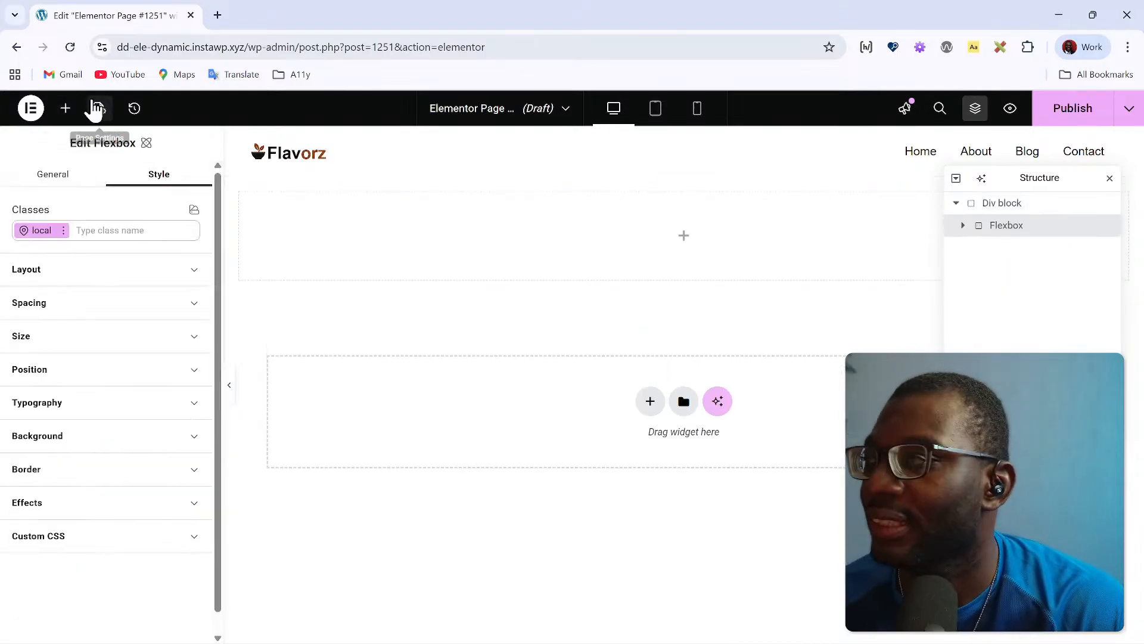
{"action": "left_click", "coordinate": [69, 117]}
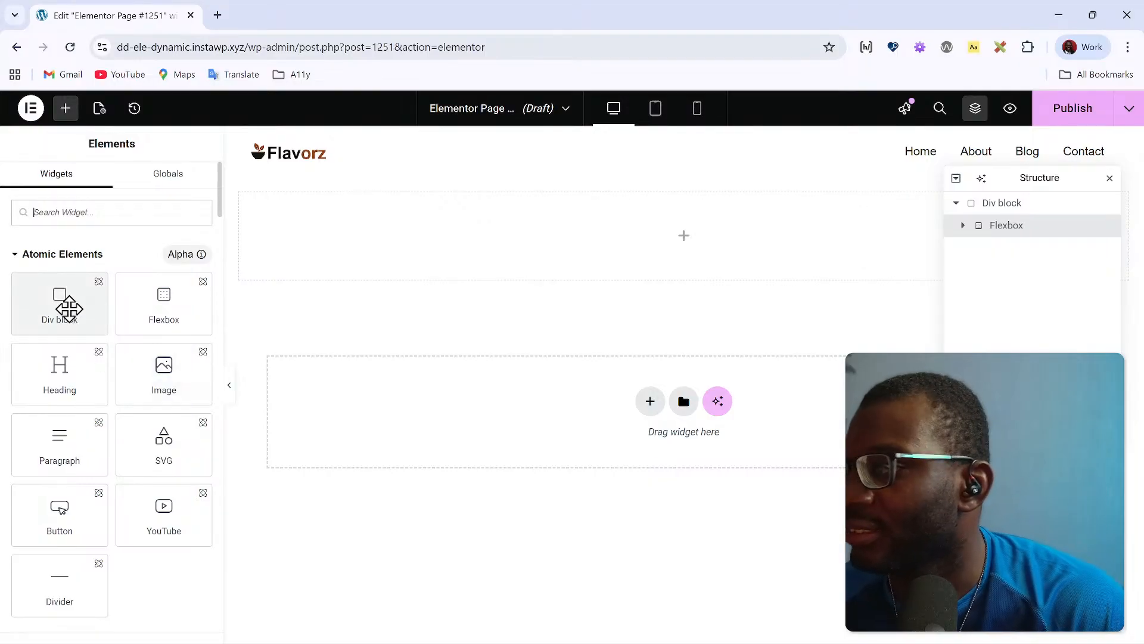
{"action": "left_click", "coordinate": [179, 305]}
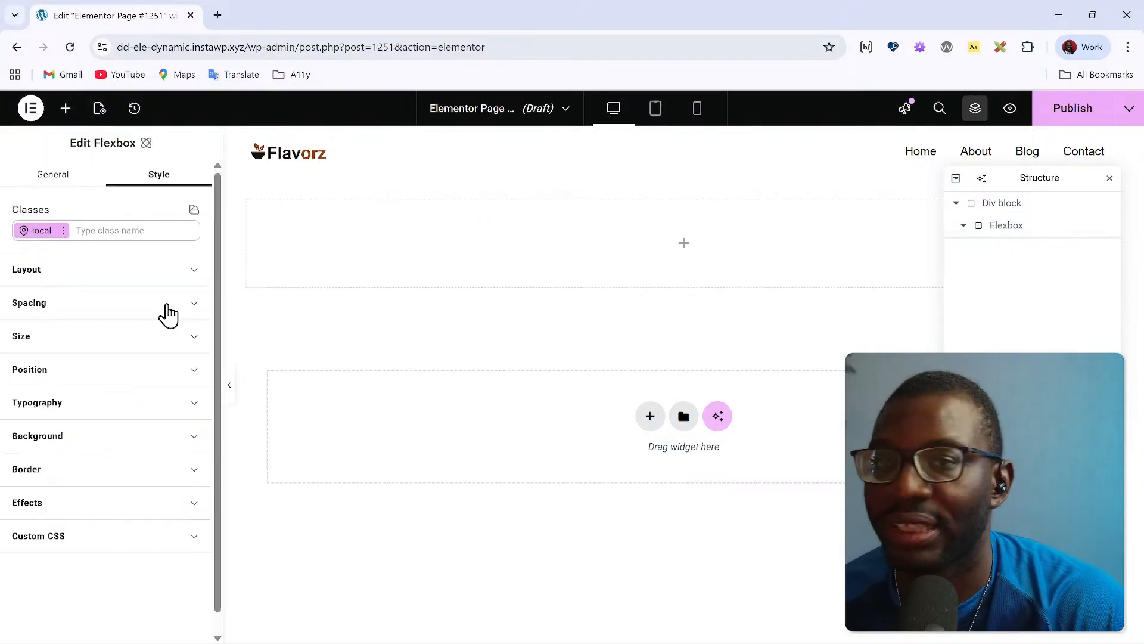
{"action": "right_click", "coordinate": [1028, 249]}
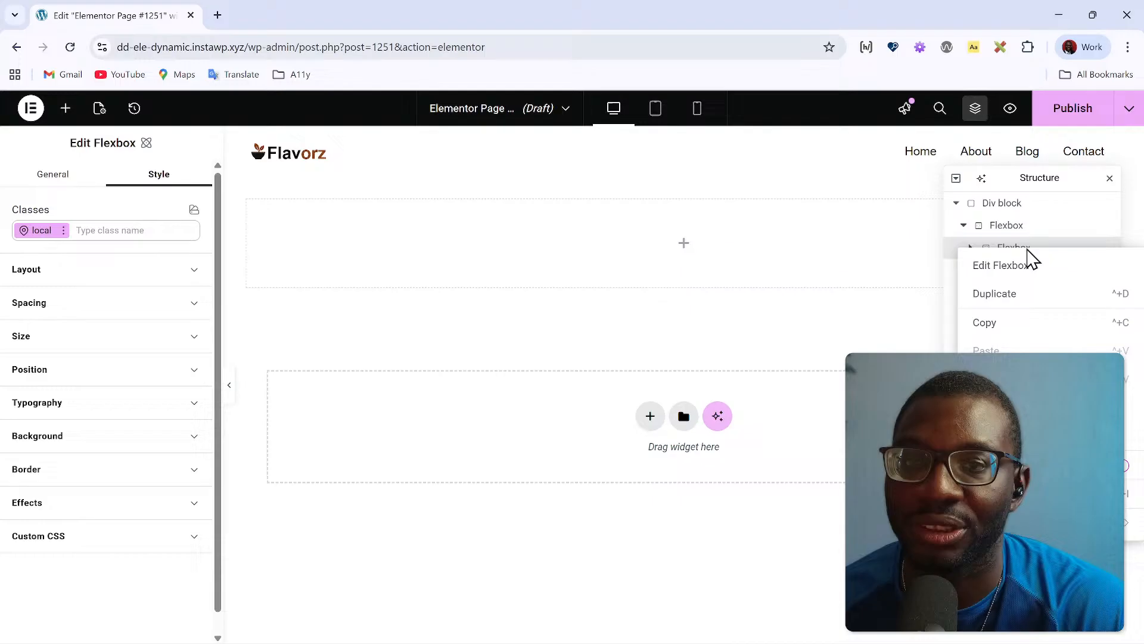
{"action": "left_click", "coordinate": [1021, 299]}
Step: Rename the Div block as Hero Section, its Flexbox as Wrapper, and the two inner Flexboxes as Content and Media
{"action": "left_click", "coordinate": [1021, 204]}
{"action": "double_click", "coordinate": [1020, 204]}
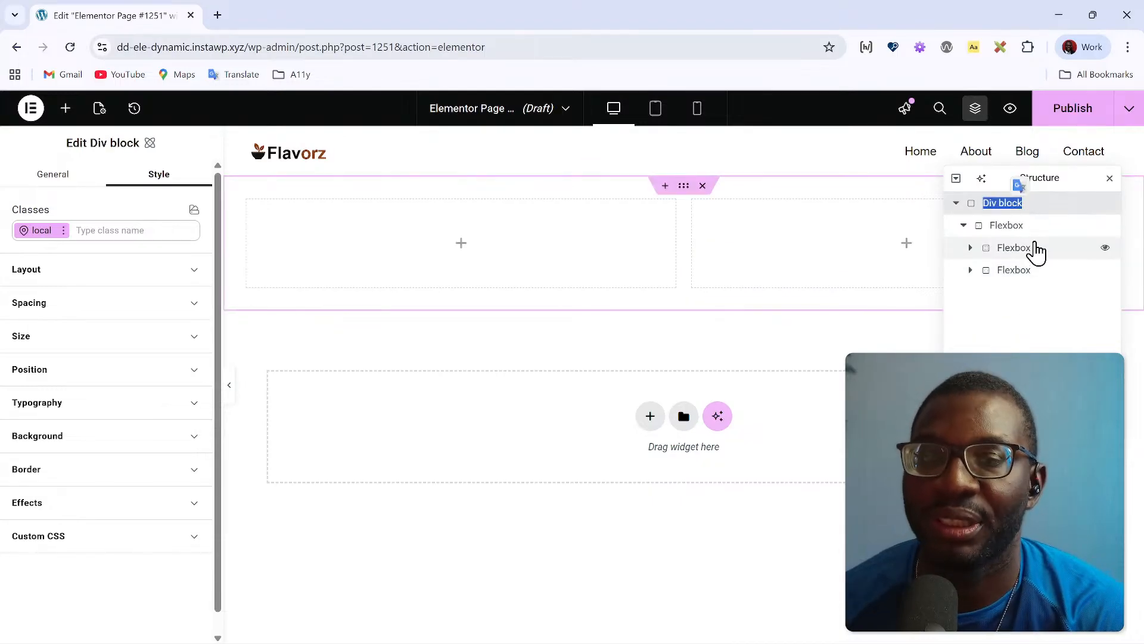
{"action": "type", "text": "Hero Sec"}
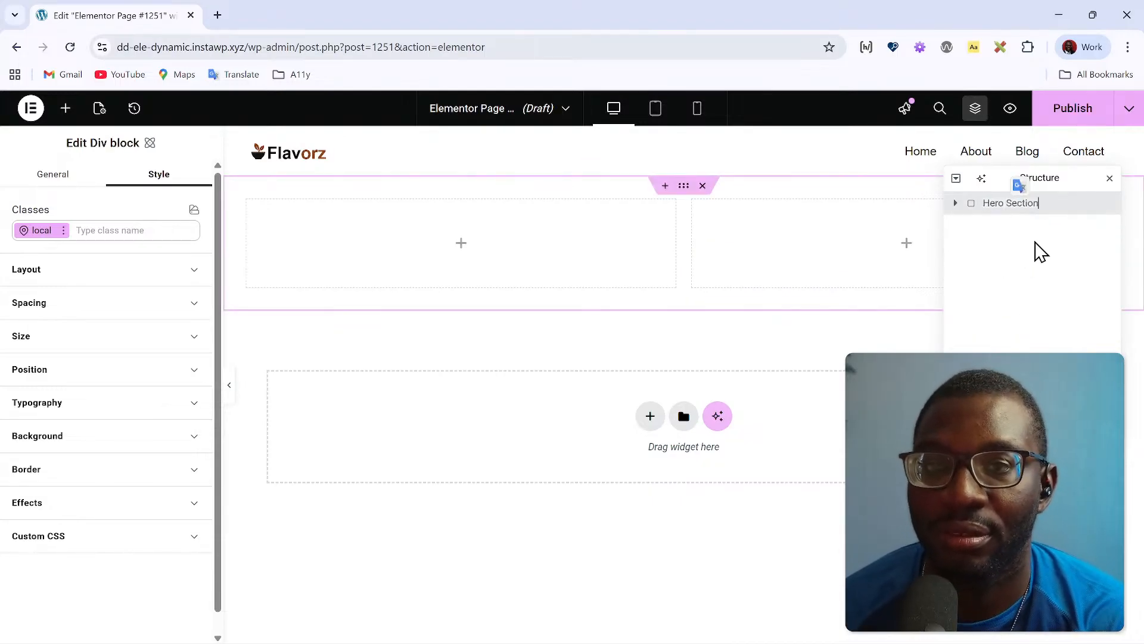
{"action": "type", "text": "tion"}
{"action": "left_click", "coordinate": [956, 203]}
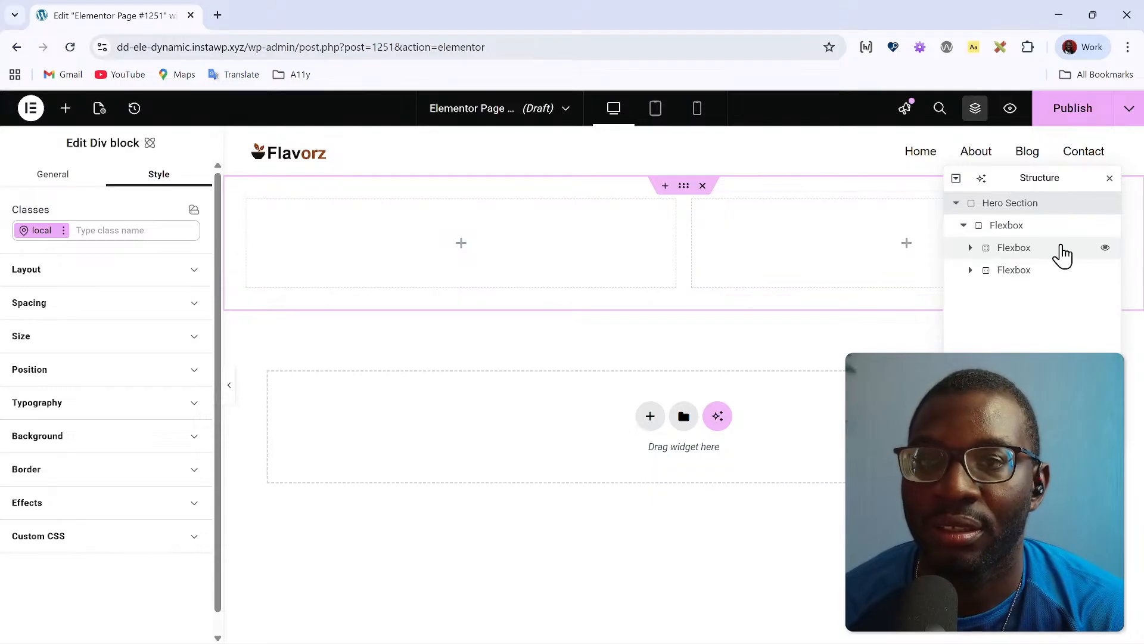
{"action": "left_click", "coordinate": [1033, 229]}
{"action": "double_click", "coordinate": [1013, 225]}
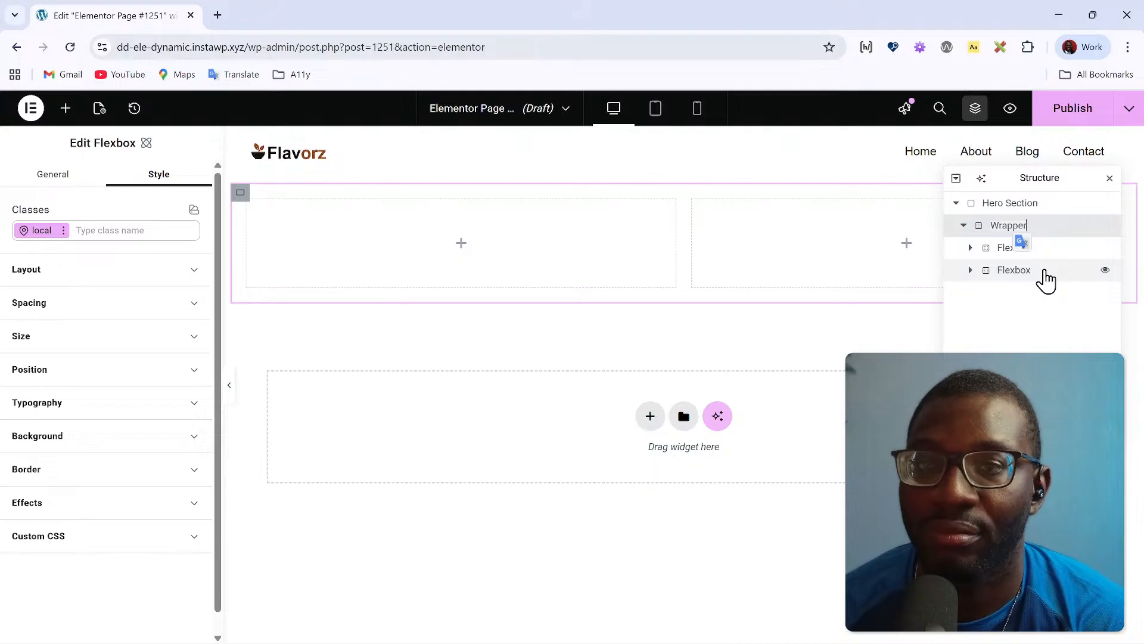
{"action": "double_click", "coordinate": [1018, 249]}
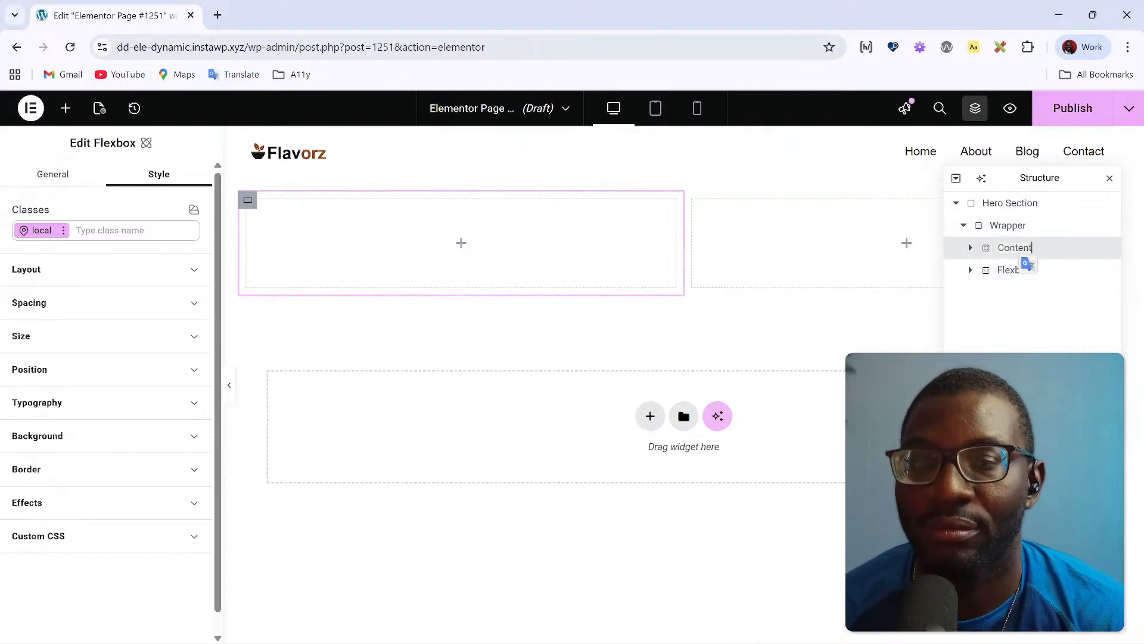
{"action": "type", "text": "Content"}
{"action": "left_click", "coordinate": [1047, 273]}
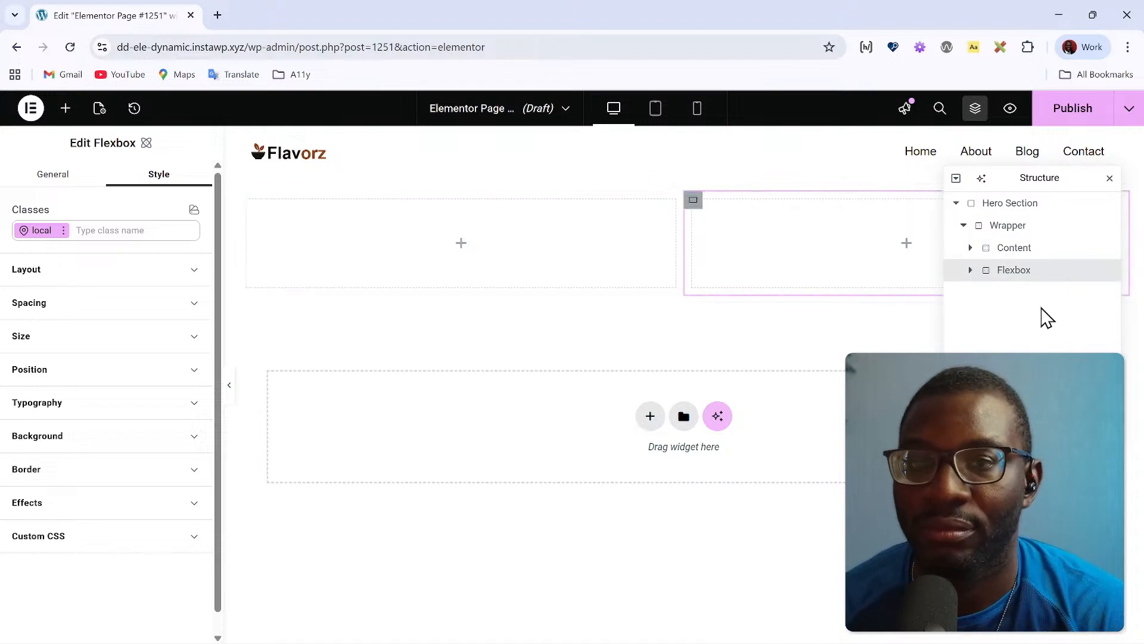
{"action": "double_click", "coordinate": [1006, 272]}
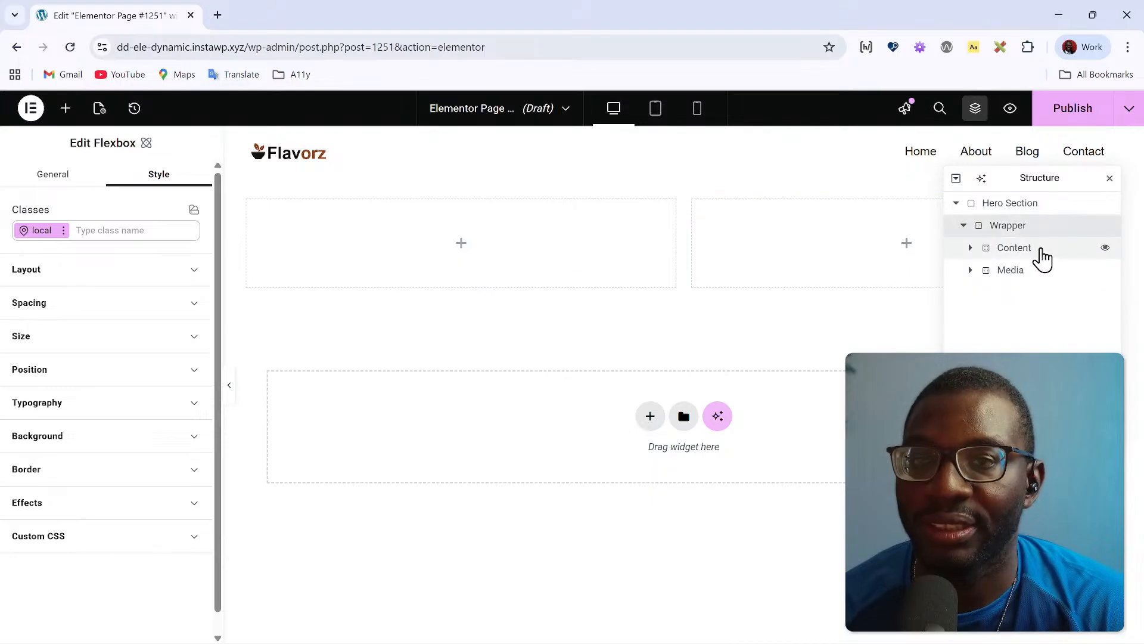
Step: Add a Heading inside the Content flexbox and move the editor tab into the browser window that holds the reference site
{"action": "left_click", "coordinate": [972, 249]}
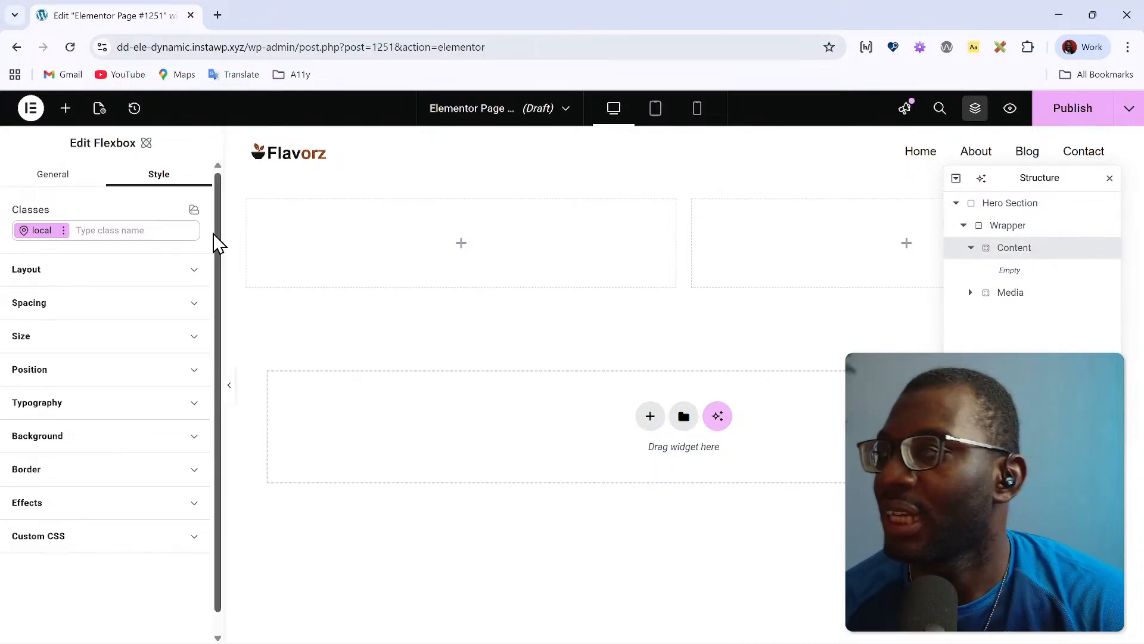
{"action": "left_click", "coordinate": [66, 117]}
{"action": "left_click", "coordinate": [52, 375]}
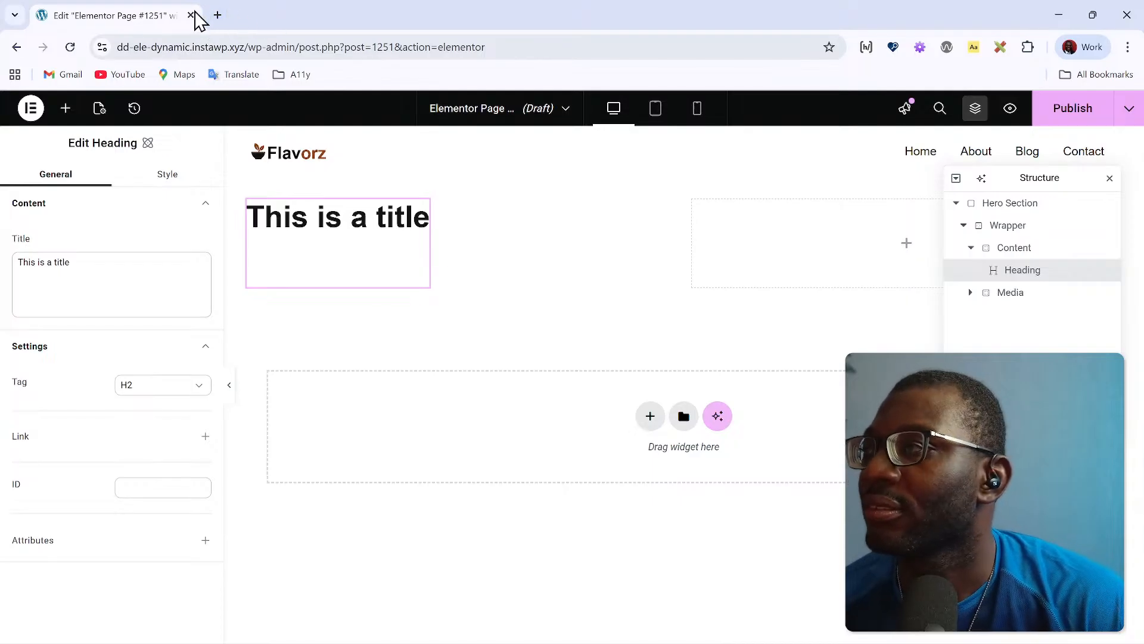
{"action": "left_click_drag", "start_coordinate": [194, 21], "coordinate": [395, 24]}
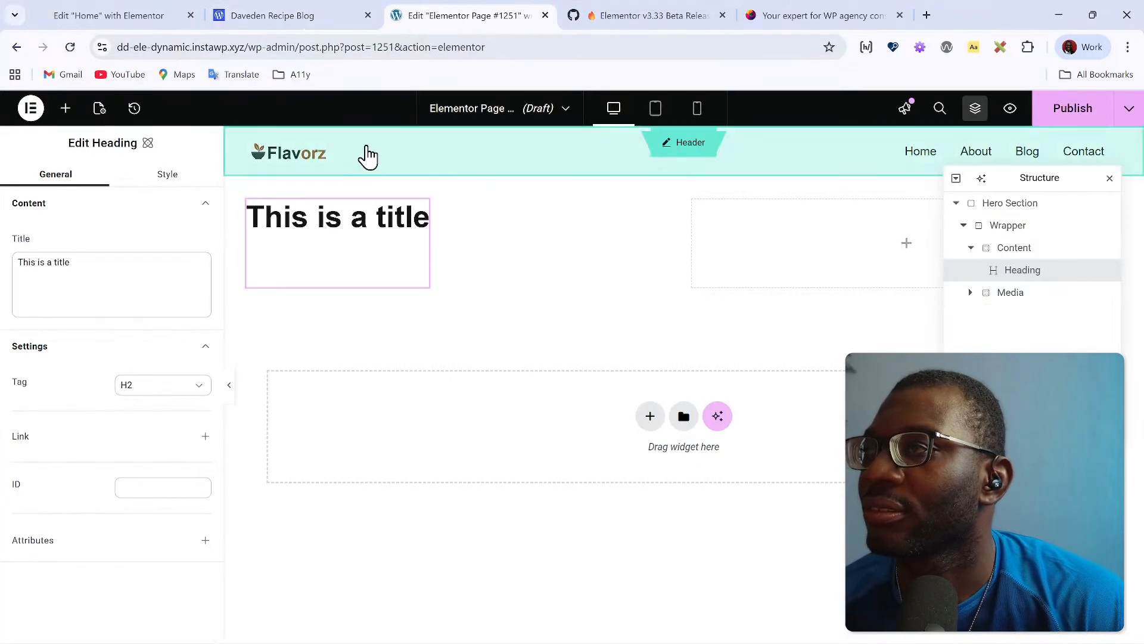
Step: Replace the heading's title with "Keynote Speaker – WordPress FSE Trainer – Accessibility Coach", copied from the reference site
{"action": "double_click", "coordinate": [23, 280]}
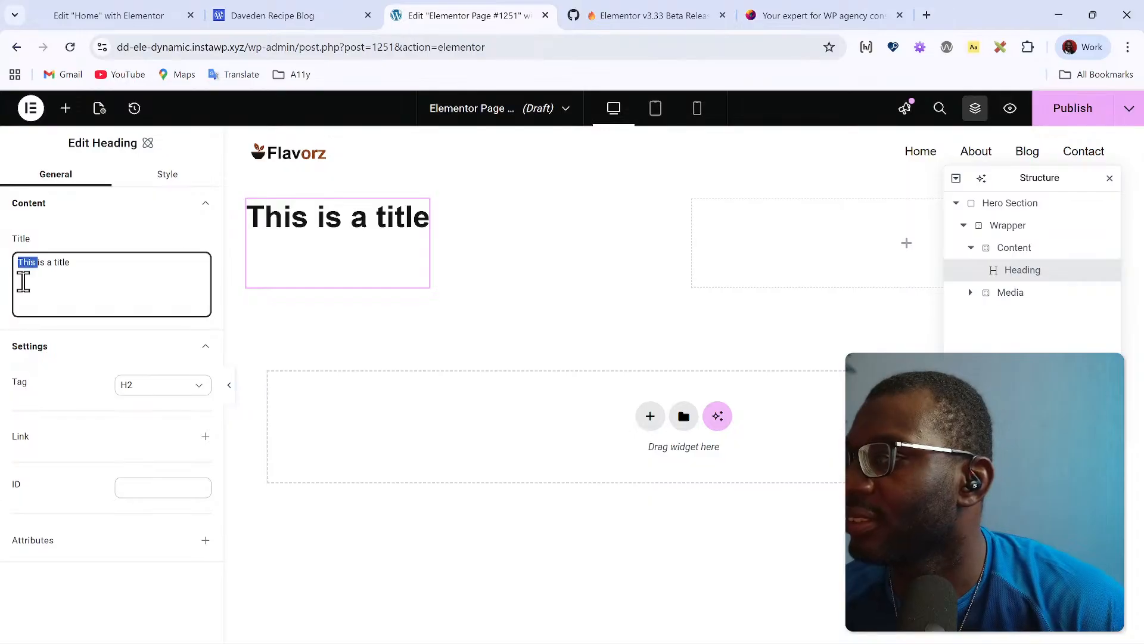
{"action": "left_click", "coordinate": [803, 16]}
{"action": "scroll", "coordinate": [226, 207], "scroll_direction": "up", "scroll_amount": 5}
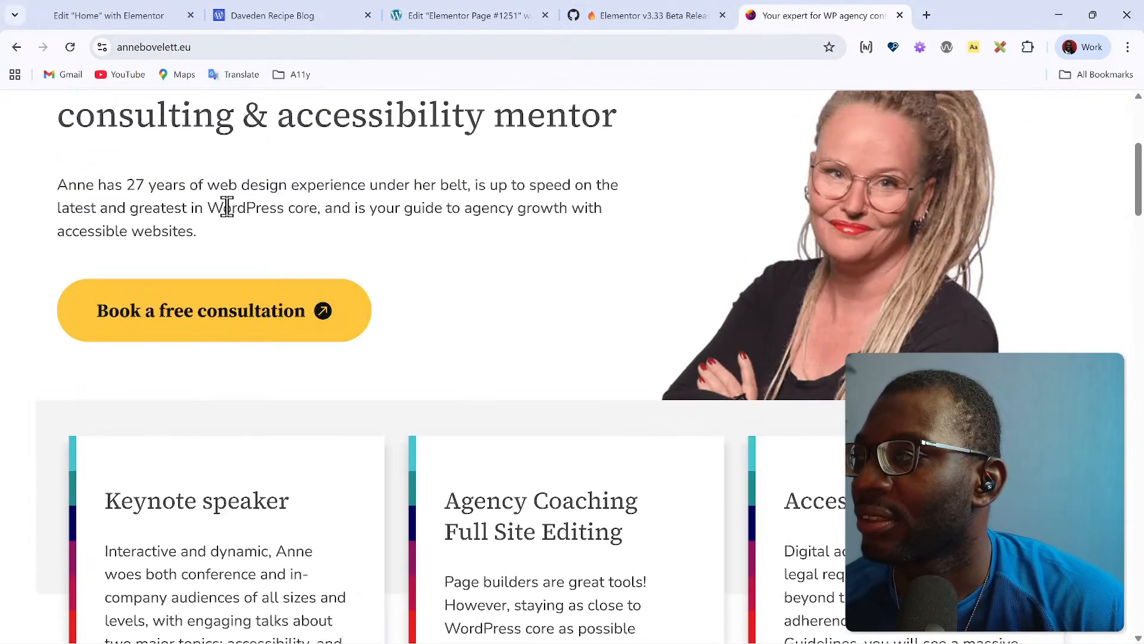
{"action": "key", "text": "Tab"}
{"action": "triple_click", "coordinate": [149, 300]}
{"action": "key", "text": "ctrl+c"}
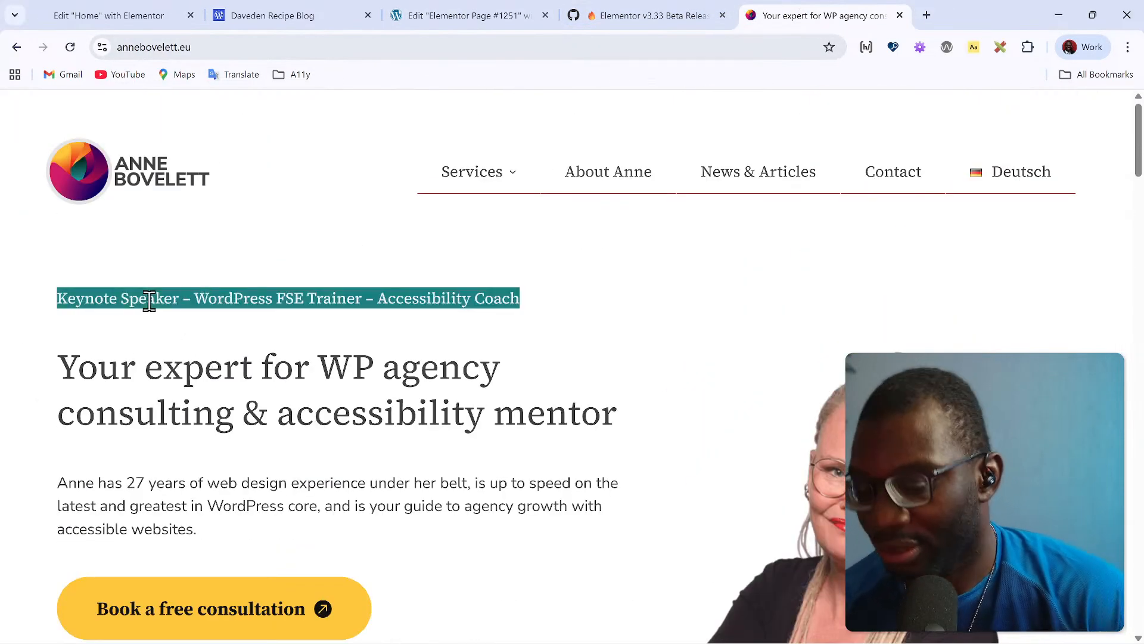
{"action": "left_click", "coordinate": [468, 15]}
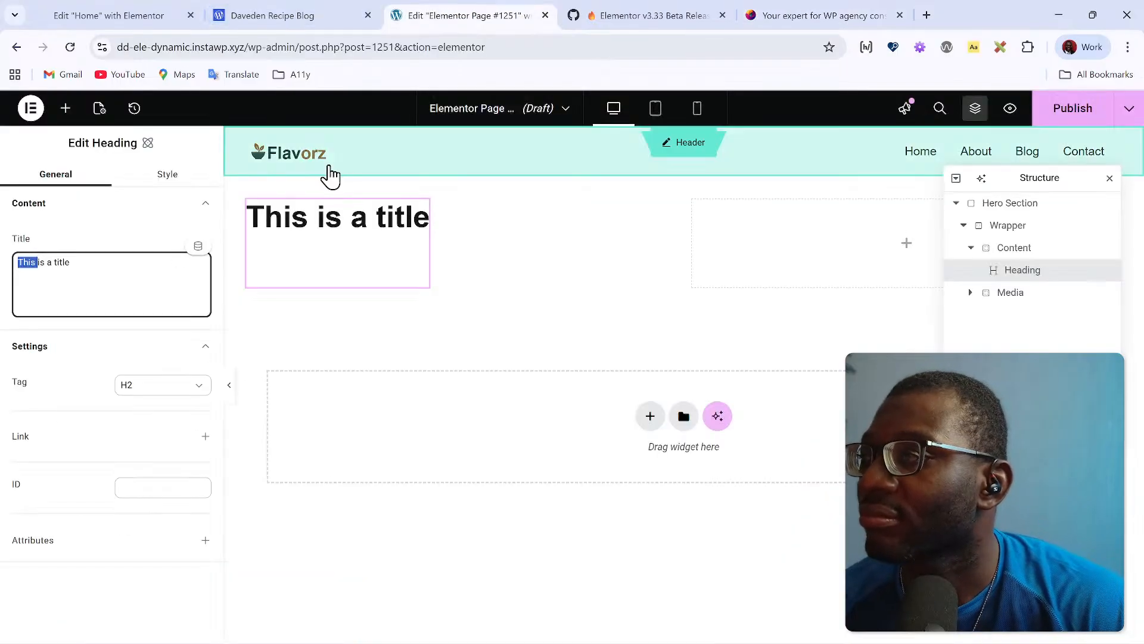
{"action": "triple_click", "coordinate": [148, 288]}
{"action": "key", "text": "ctrl+v"}
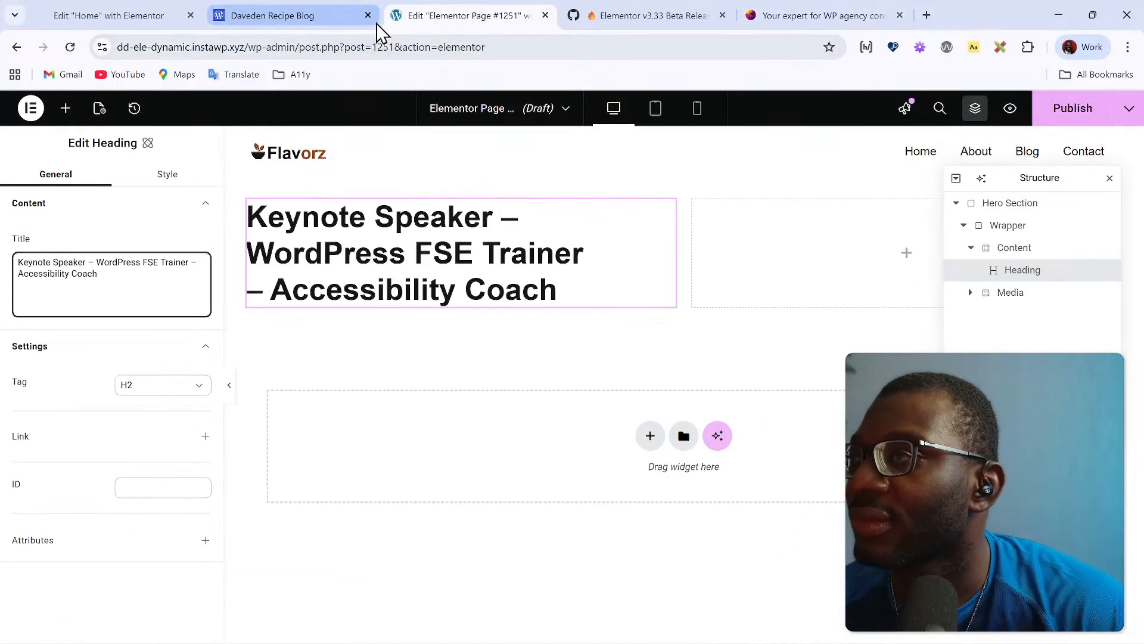
Step: Close the Daveden Recipe Blog tab and the first site's Home editor tab
{"action": "left_click", "coordinate": [330, 24]}
{"action": "left_click", "coordinate": [367, 15]}
{"action": "left_click", "coordinate": [161, 15]}
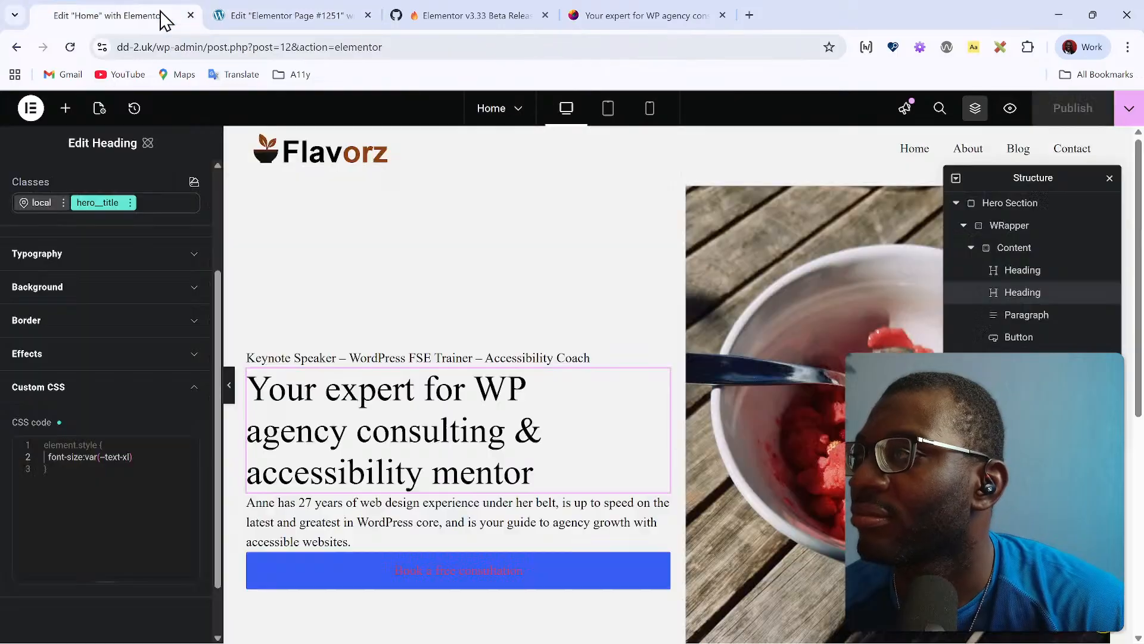
{"action": "left_click", "coordinate": [190, 16]}
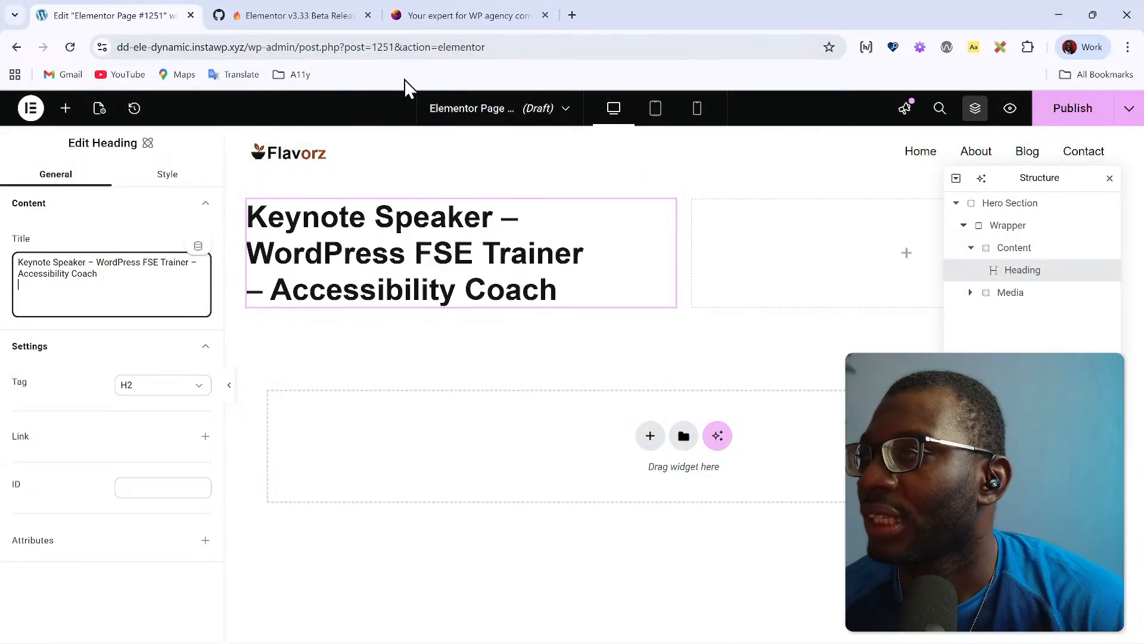
Step: Set the HTML tag of the Keynote Speaker heading to H1
{"action": "left_click", "coordinate": [156, 385]}
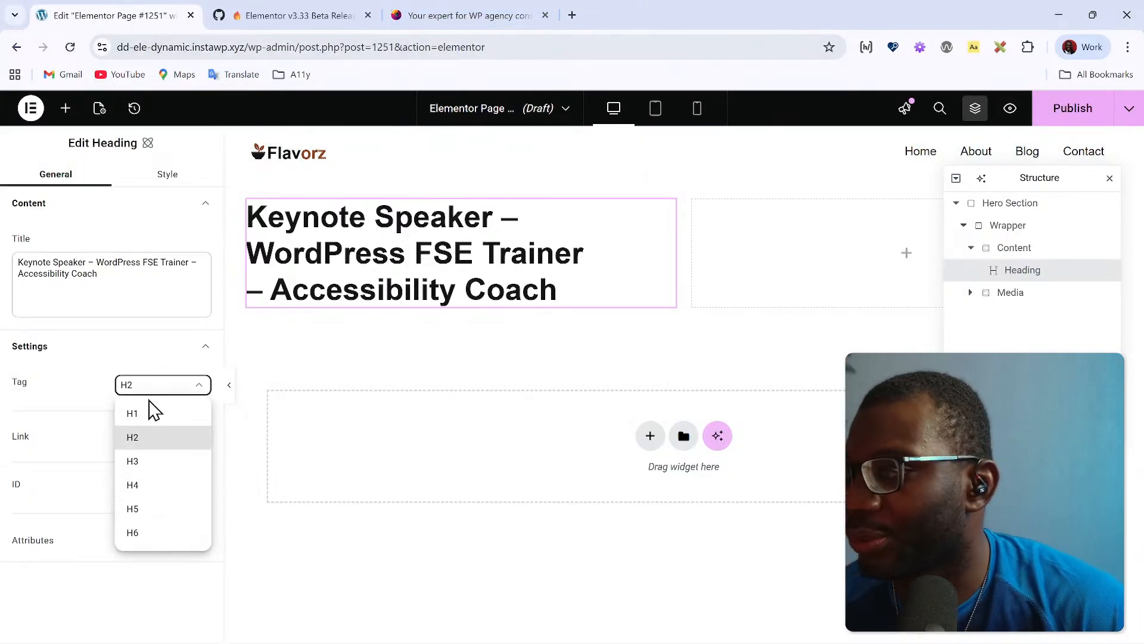
{"action": "left_click", "coordinate": [135, 416]}
Step: Add a second Heading to Content with the title "Your expert for WP agency consulting & accessibility mentor", copied from the reference site
{"action": "left_click", "coordinate": [430, 18]}
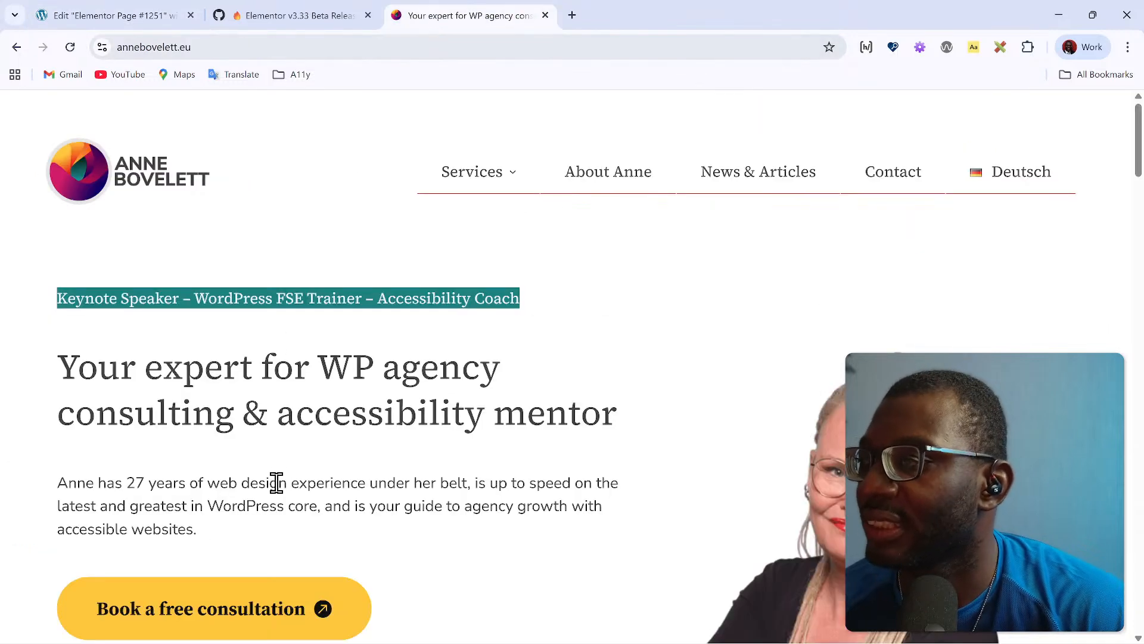
{"action": "triple_click", "coordinate": [269, 420]}
{"action": "key", "text": "ctrl+c"}
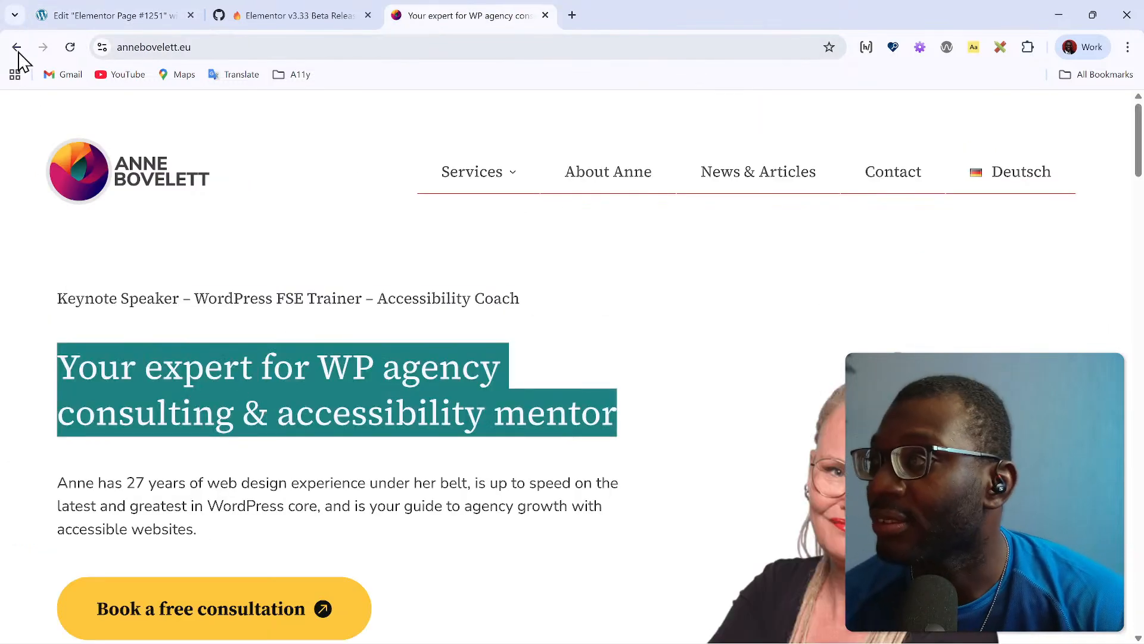
{"action": "left_click", "coordinate": [74, 8]}
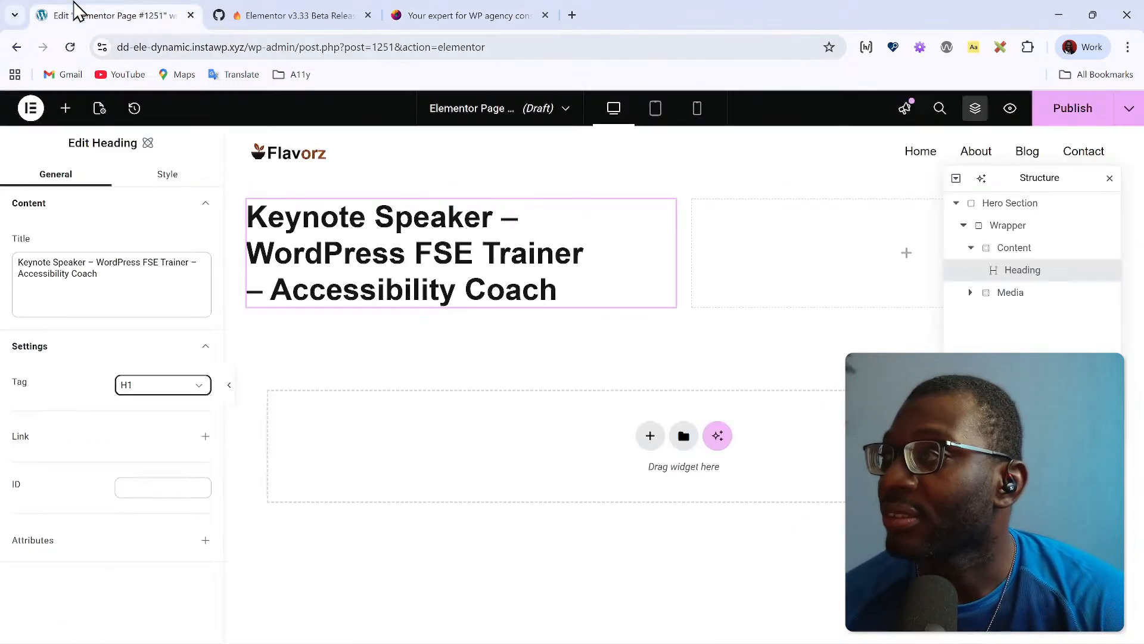
{"action": "left_click", "coordinate": [66, 108]}
{"action": "left_click", "coordinate": [55, 383]}
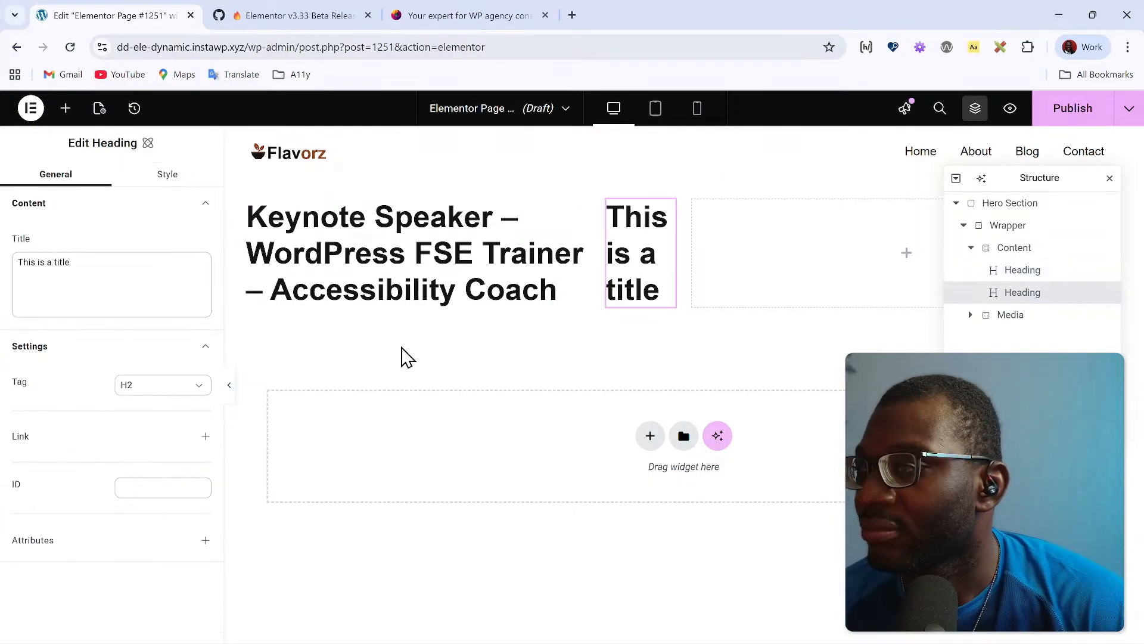
{"action": "double_click", "coordinate": [76, 286]}
{"action": "key", "text": "ctrl+v"}
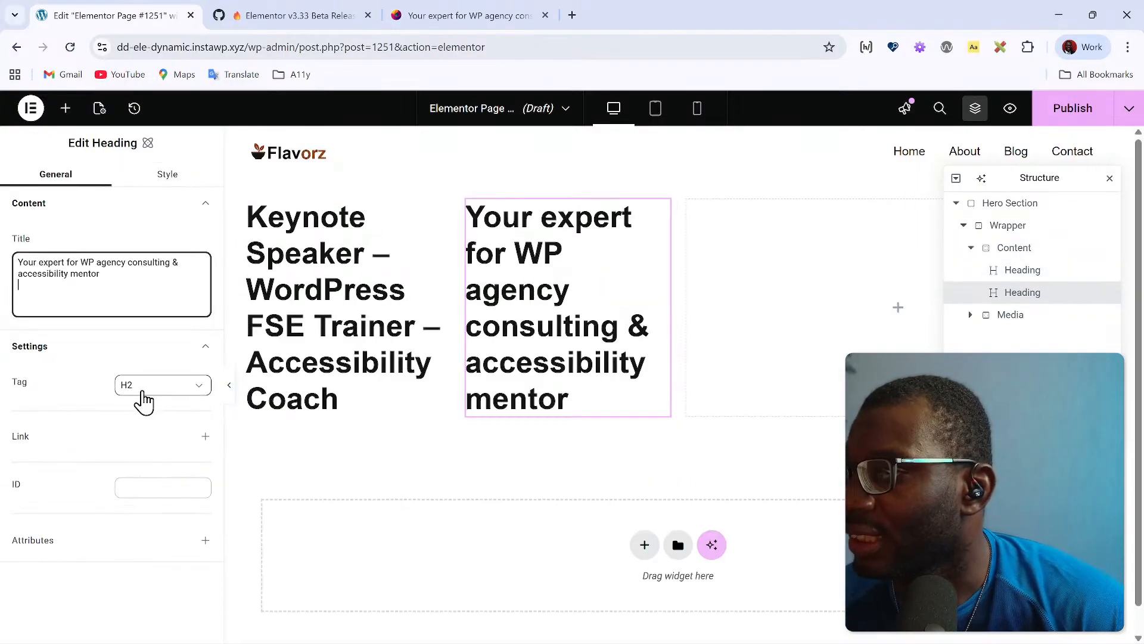
Step: Add a Paragraph to Content and replace its placeholder with the introductory paragraph copied from the reference site
{"action": "left_click", "coordinate": [465, 14]}
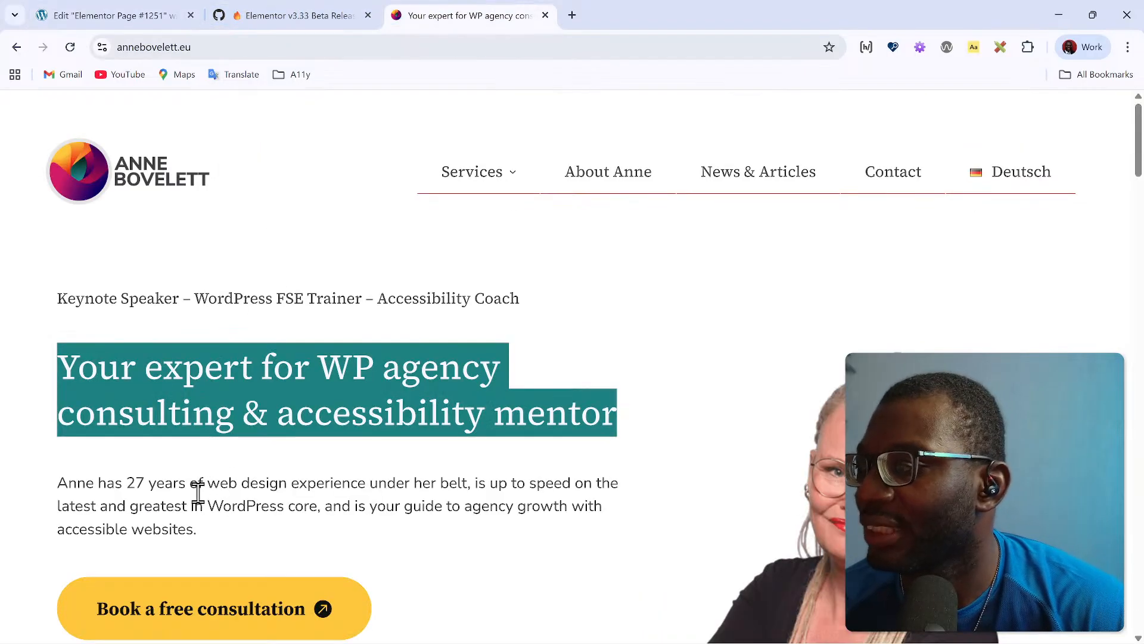
{"action": "triple_click", "coordinate": [160, 508]}
{"action": "key", "text": "ctrl+c"}
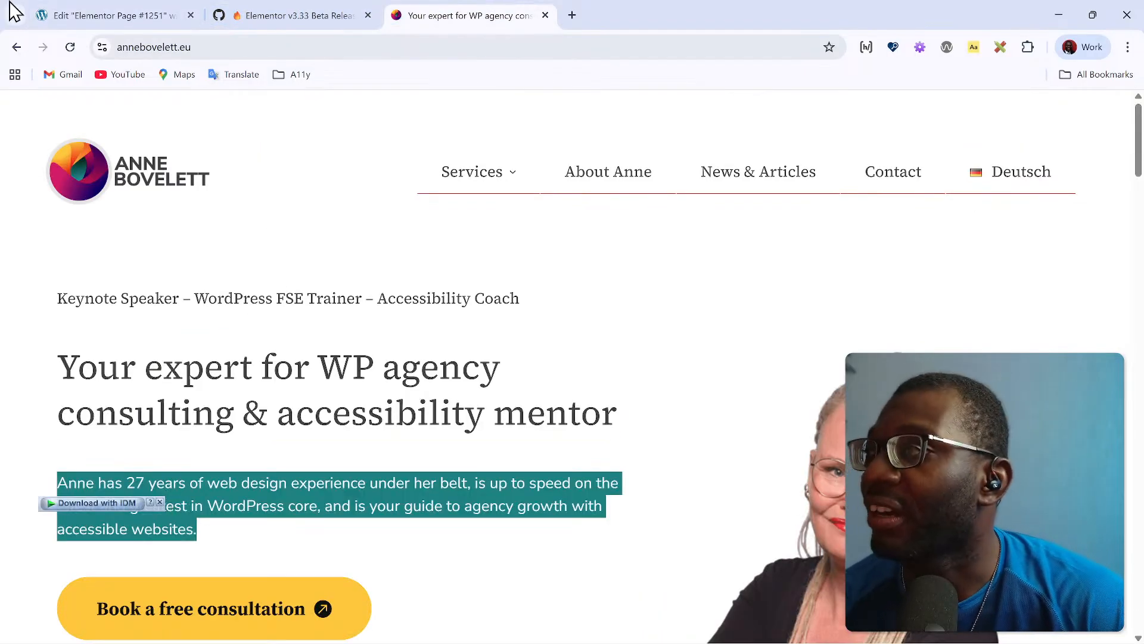
{"action": "left_click", "coordinate": [92, 15]}
{"action": "left_click", "coordinate": [68, 111]}
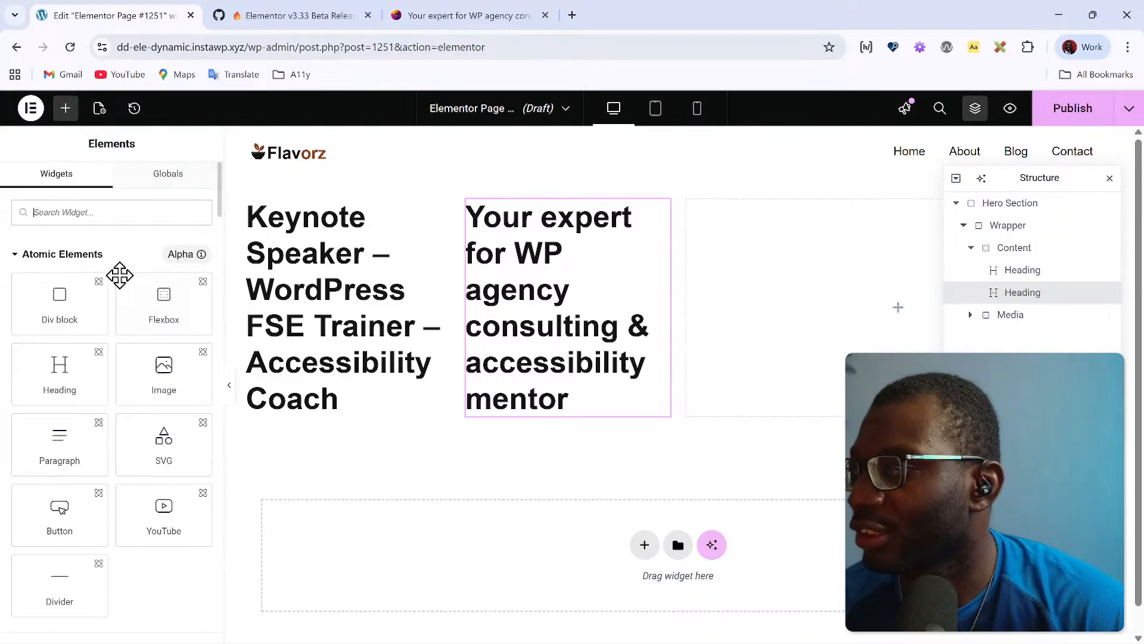
{"action": "left_click", "coordinate": [65, 448]}
{"action": "left_click", "coordinate": [130, 269]}
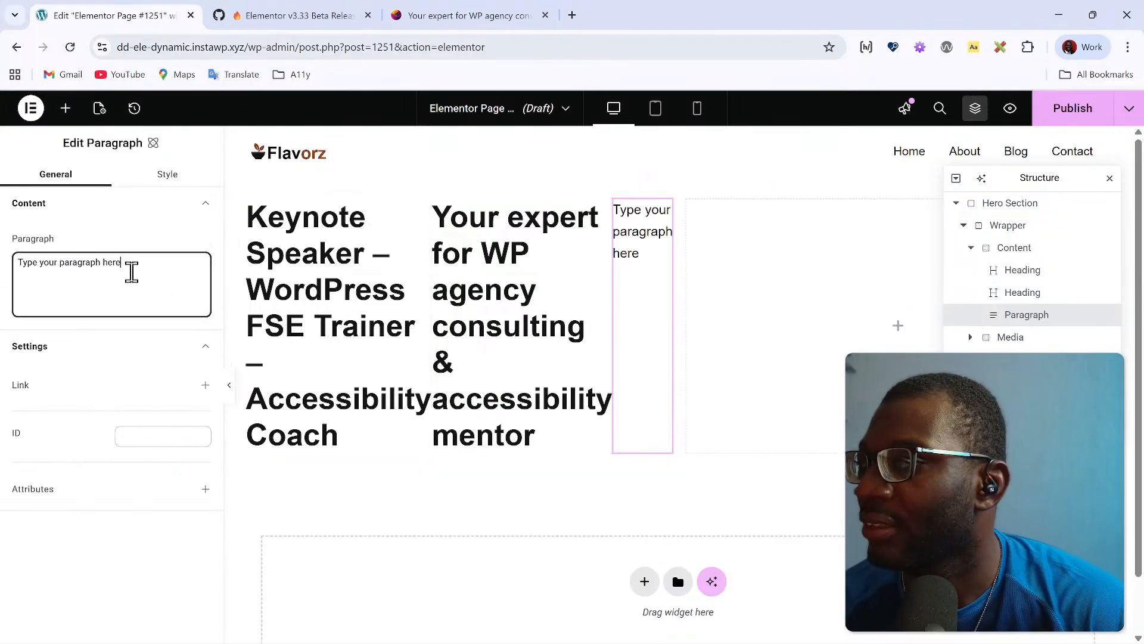
{"action": "key", "text": "ctrl+a"}
{"action": "key", "text": "ctrl+v"}
Step: Add a Button to Content with the text "Book a free consultation", matching the reference site
{"action": "left_click", "coordinate": [462, 15]}
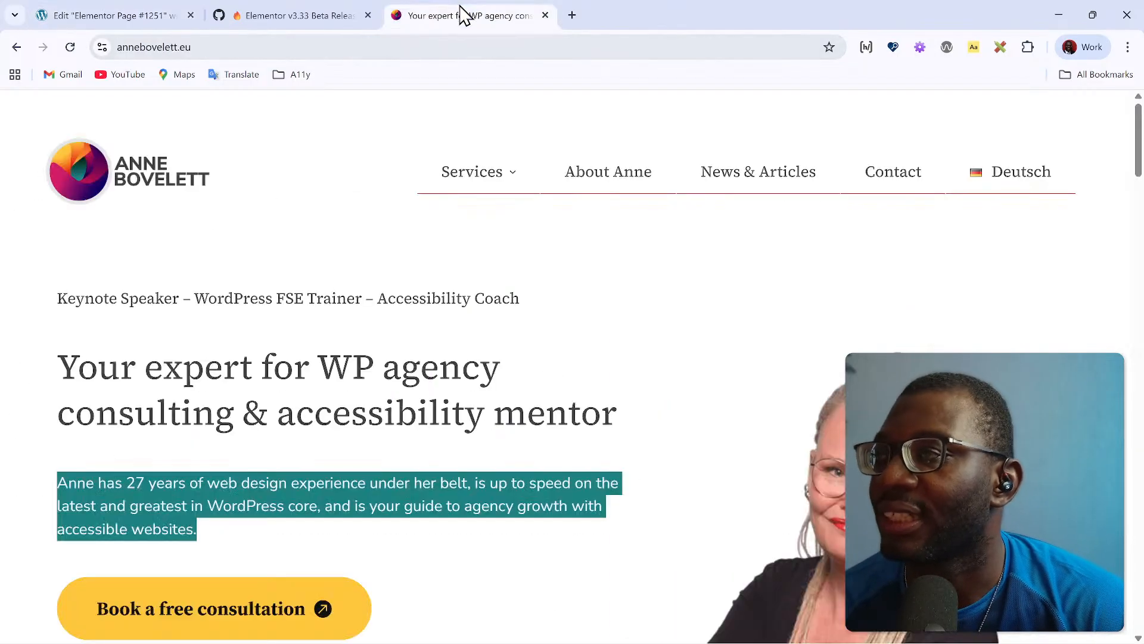
{"action": "scroll", "coordinate": [179, 464], "scroll_direction": "down", "scroll_amount": 3}
{"action": "left_click", "coordinate": [122, 10]}
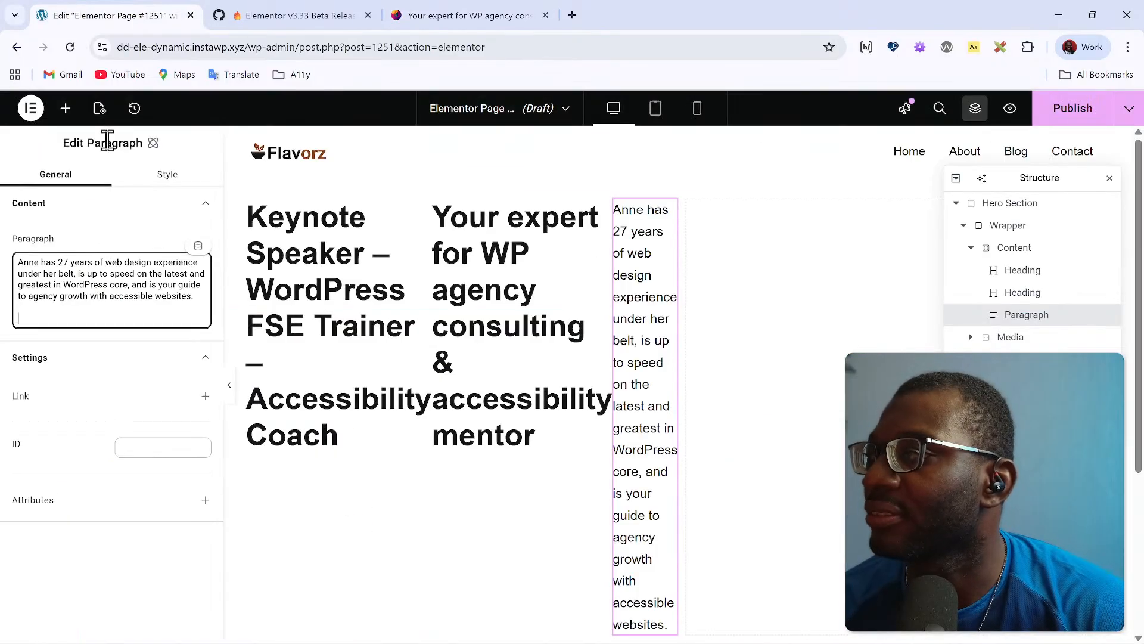
{"action": "left_click", "coordinate": [65, 109]}
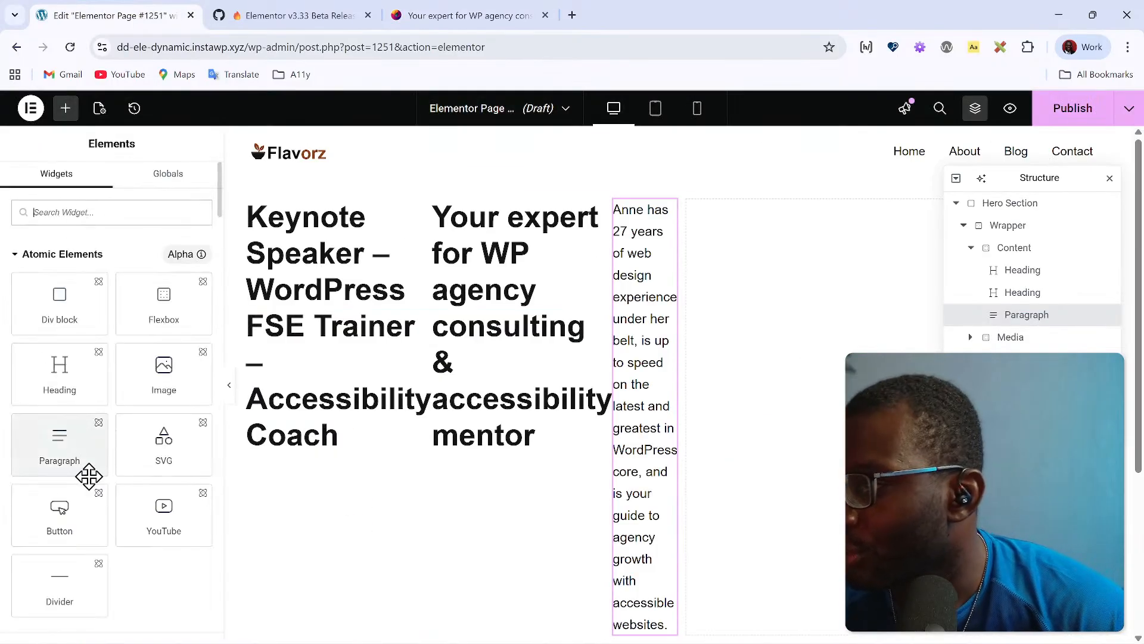
{"action": "left_click", "coordinate": [71, 513]}
{"action": "left_click", "coordinate": [506, 15]}
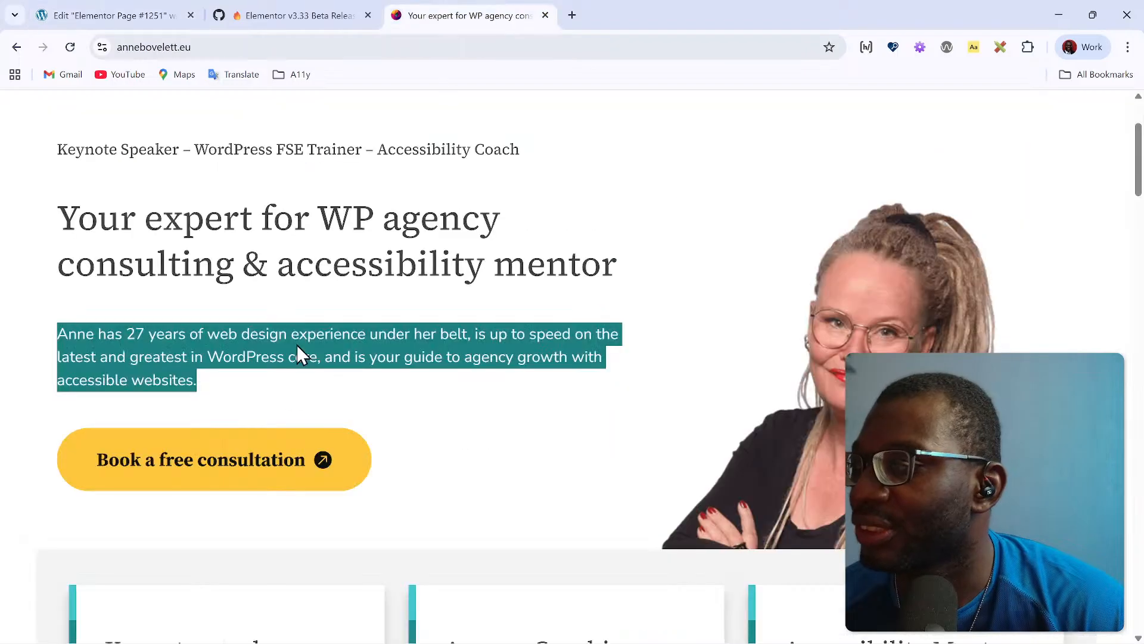
{"action": "left_click", "coordinate": [110, 15]}
{"action": "double_click", "coordinate": [114, 268]}
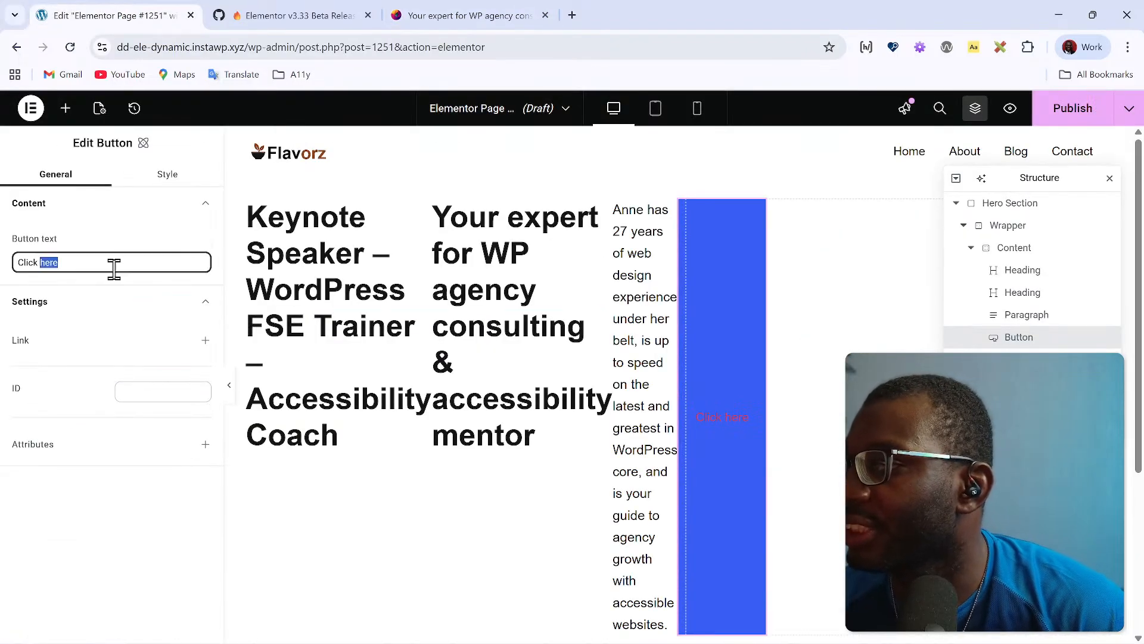
{"action": "type", "text": "Book"}
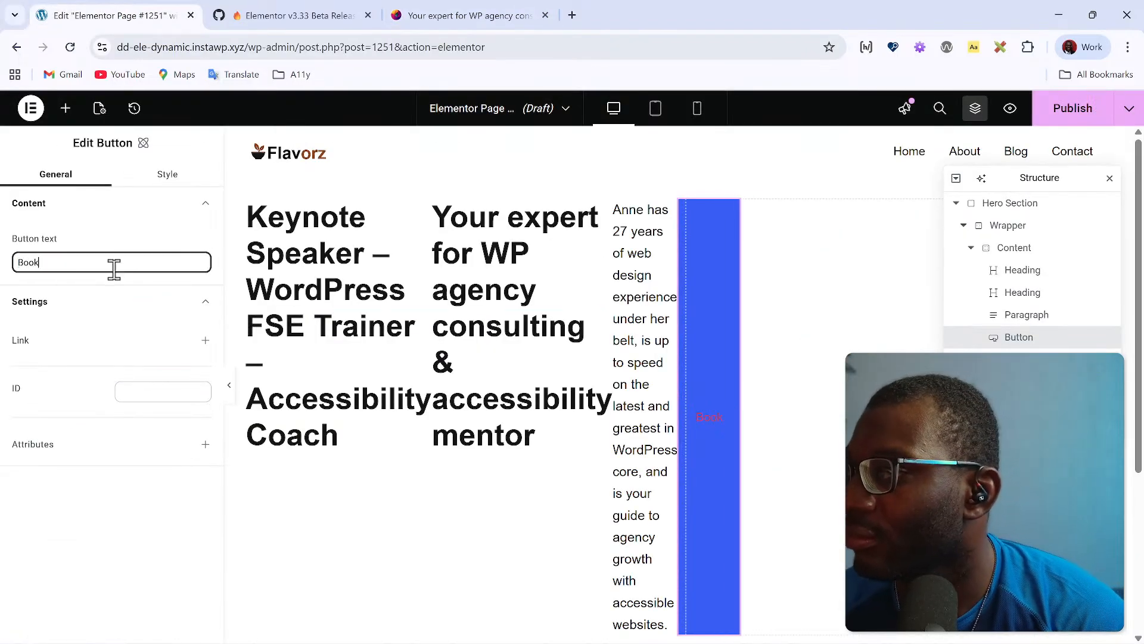
{"action": "type", "text": " a free consultation"}
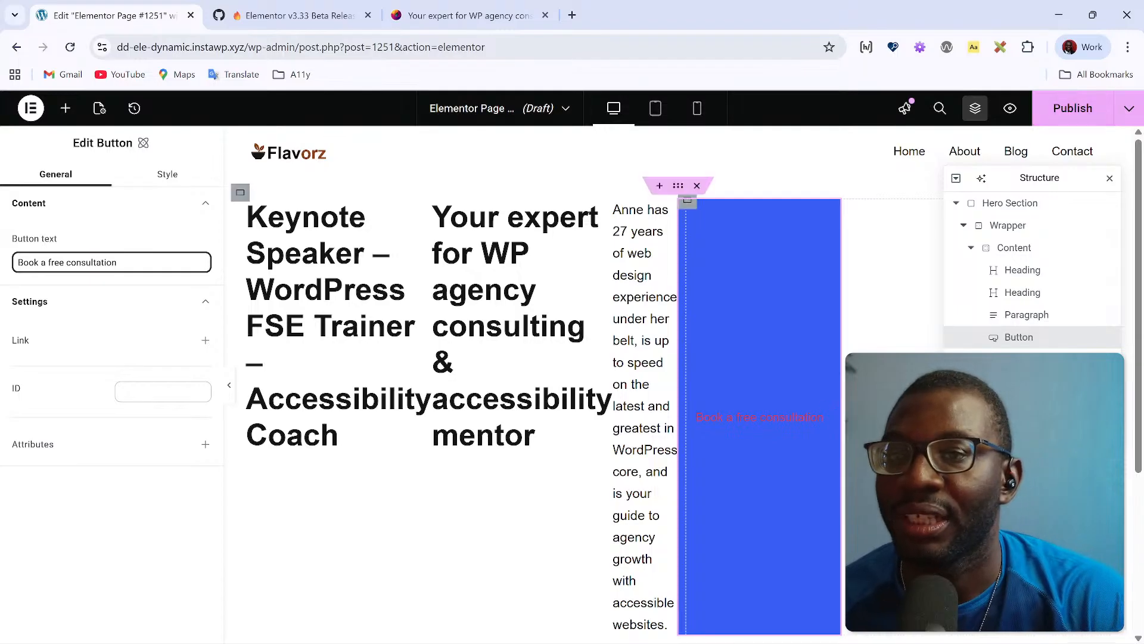
Step: Add the standard Image widget to the Media container
{"action": "left_click", "coordinate": [1020, 359]}
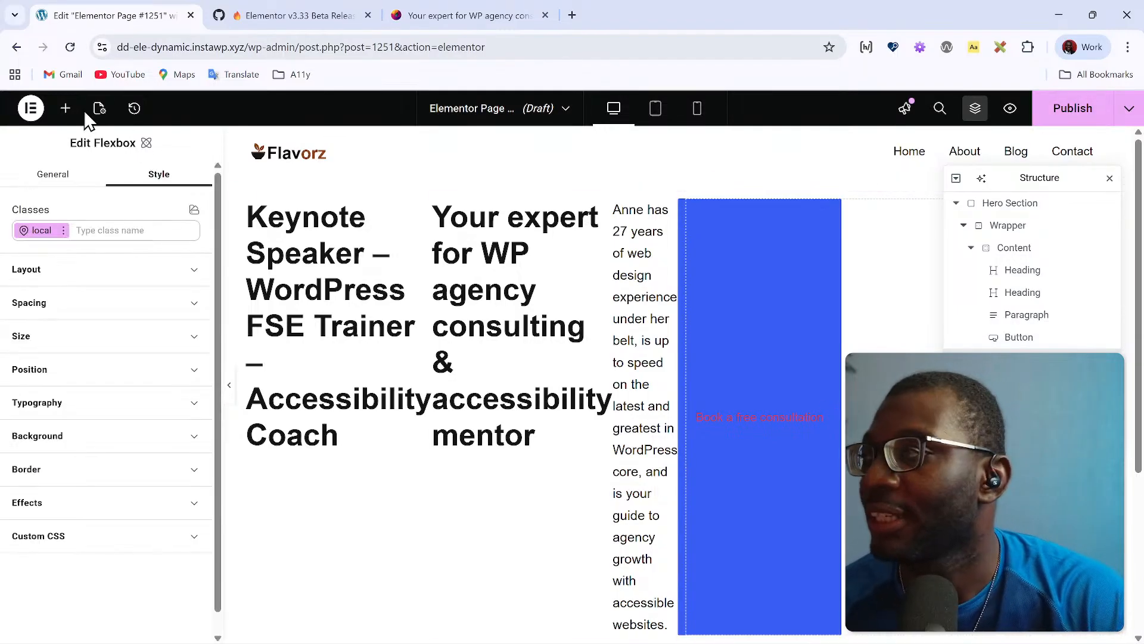
{"action": "left_click", "coordinate": [65, 109]}
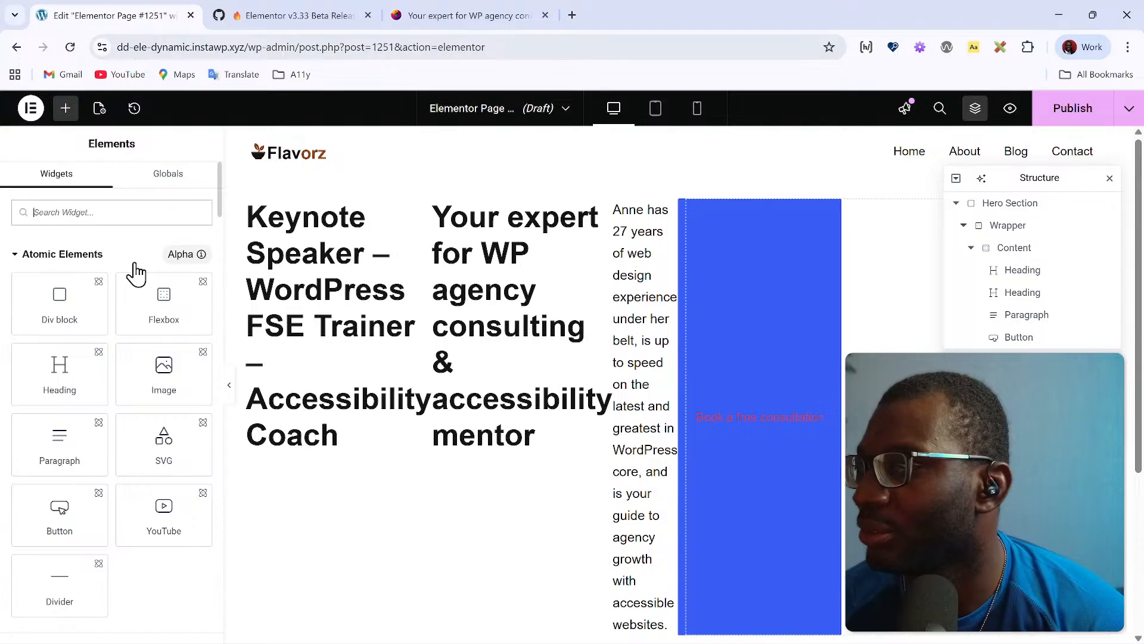
{"action": "type", "text": "image"}
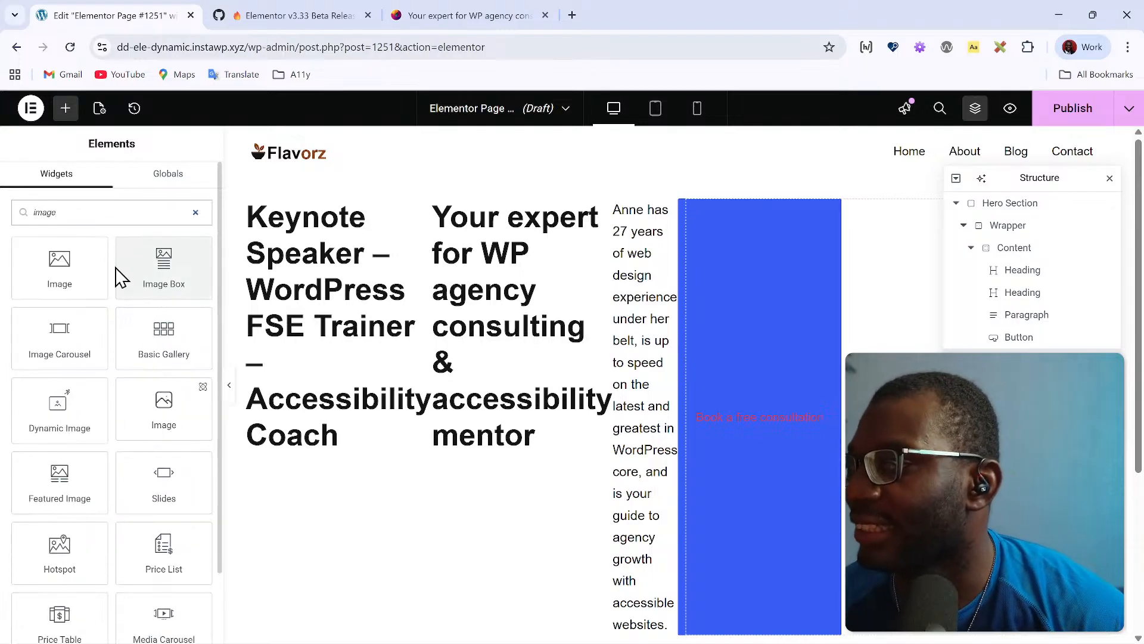
{"action": "left_click", "coordinate": [62, 263]}
Step: Source the Media image from a URL, using the PNG portrait's address copied from the reference site
{"action": "left_click", "coordinate": [462, 15]}
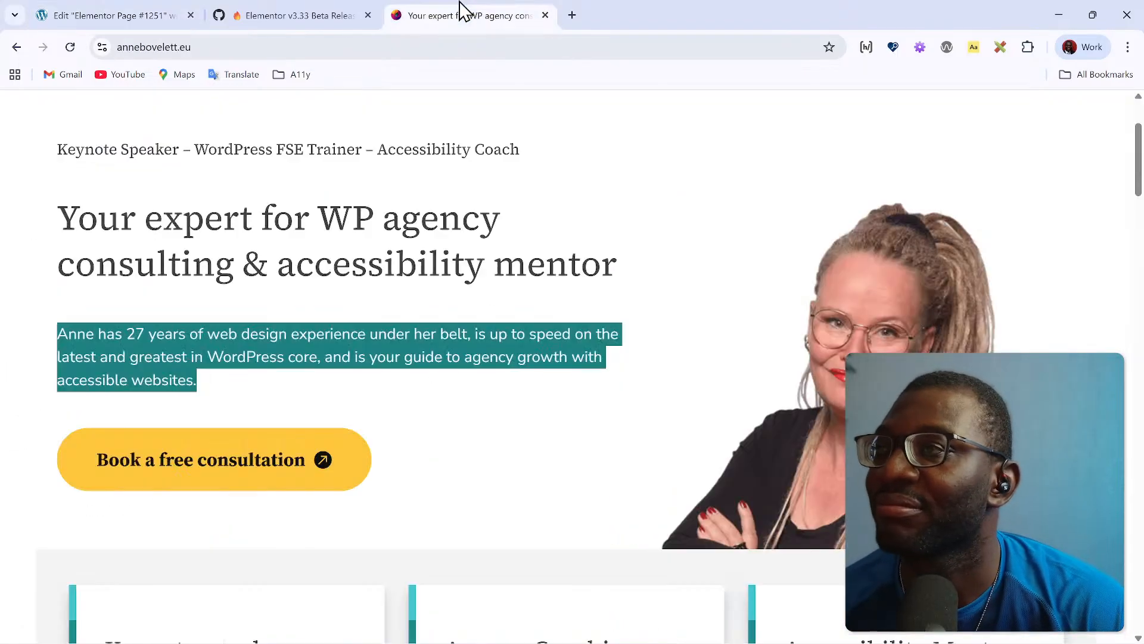
{"action": "right_click", "coordinate": [824, 391]}
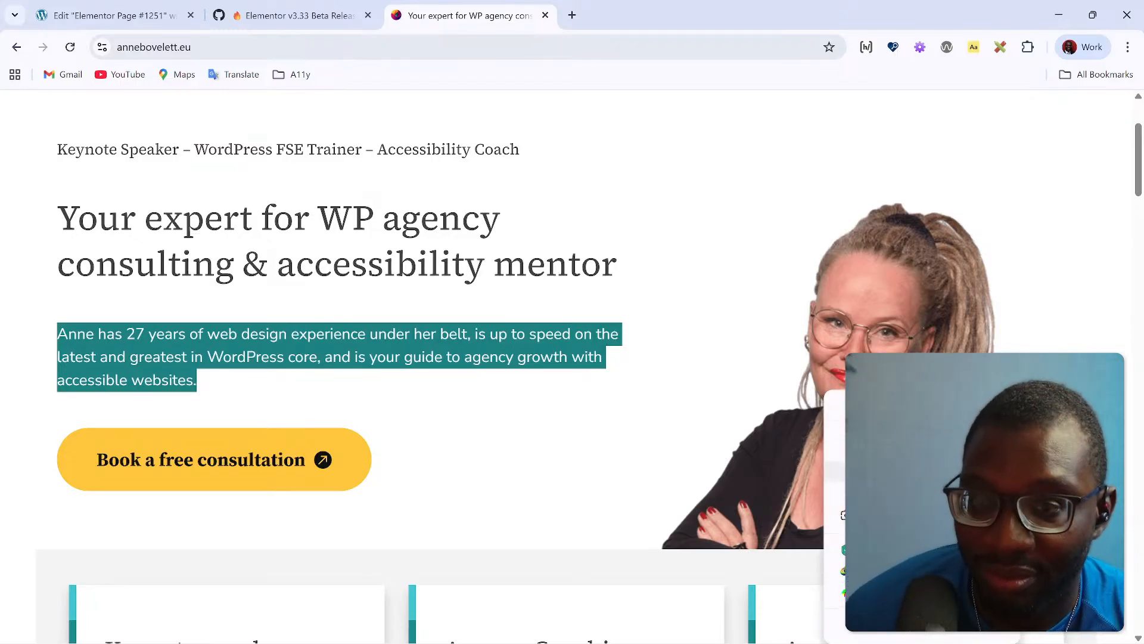
{"action": "key", "text": "Escape"}
{"action": "left_click", "coordinate": [170, 2]}
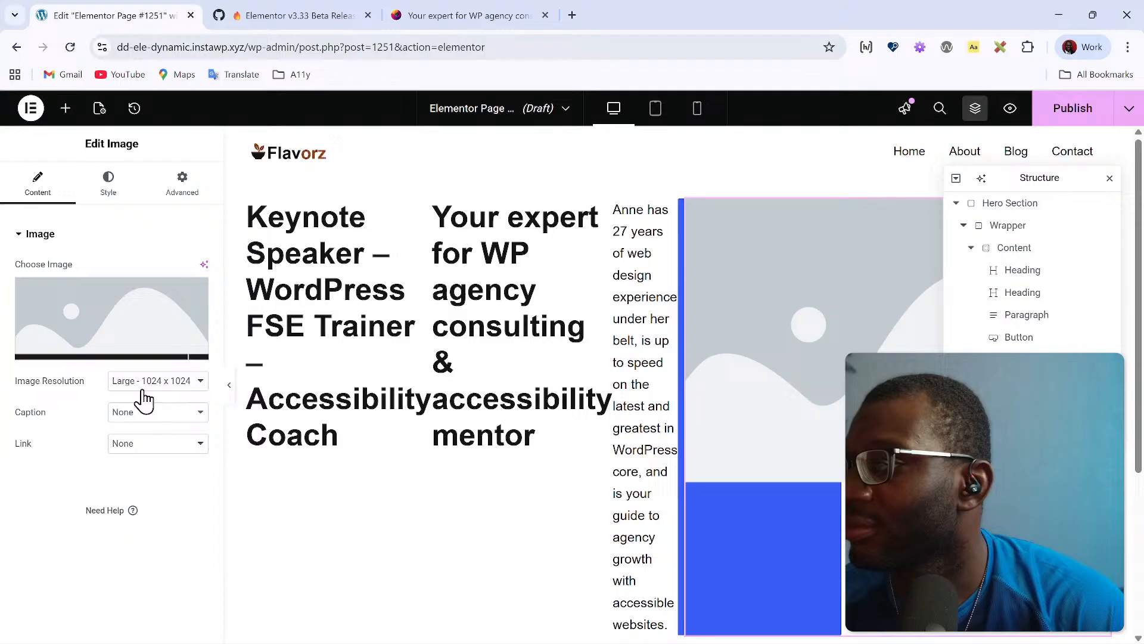
{"action": "left_click", "coordinate": [148, 321]}
{"action": "left_click", "coordinate": [132, 212]}
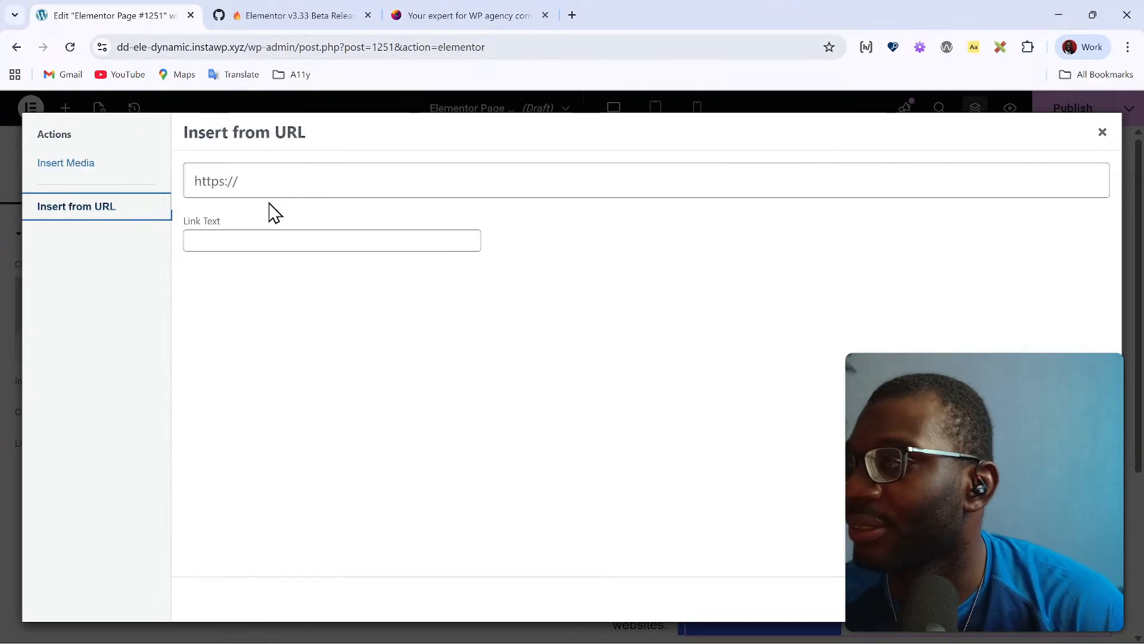
{"action": "type", "text": "https://annebovelett.eu/wp-content/uploads/2024/04/20240324-anne-mieke-portrait.png"}
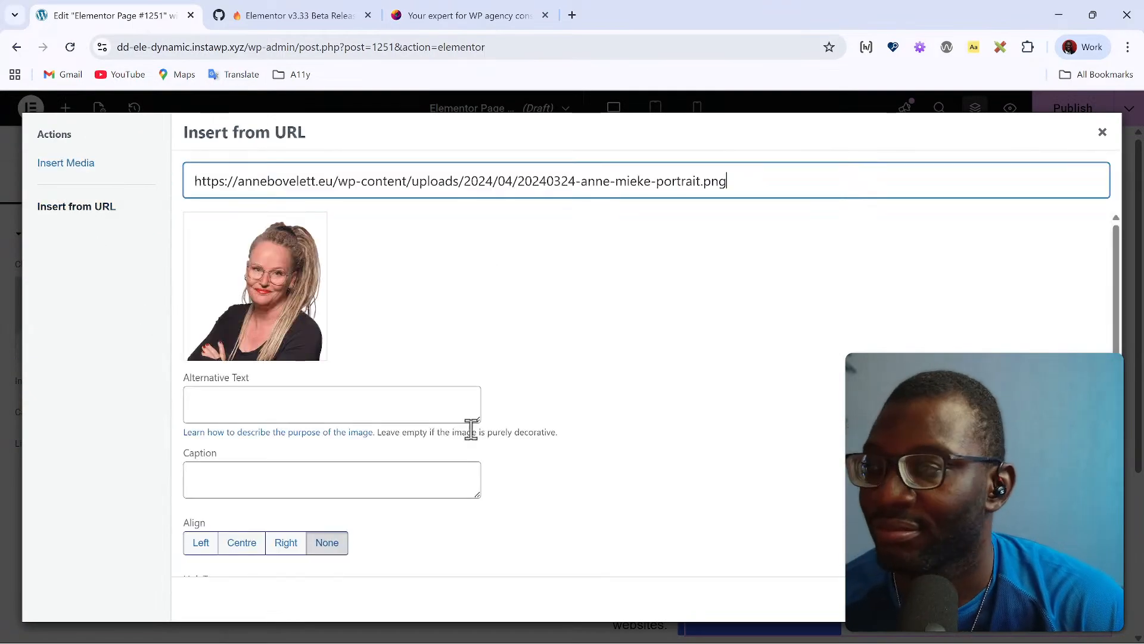
Step: Fill in the image's alternative text with the portrait's alt attribute copied from the reference site's markup, and insert the image
{"action": "left_click", "coordinate": [307, 411]}
{"action": "left_click", "coordinate": [424, 18]}
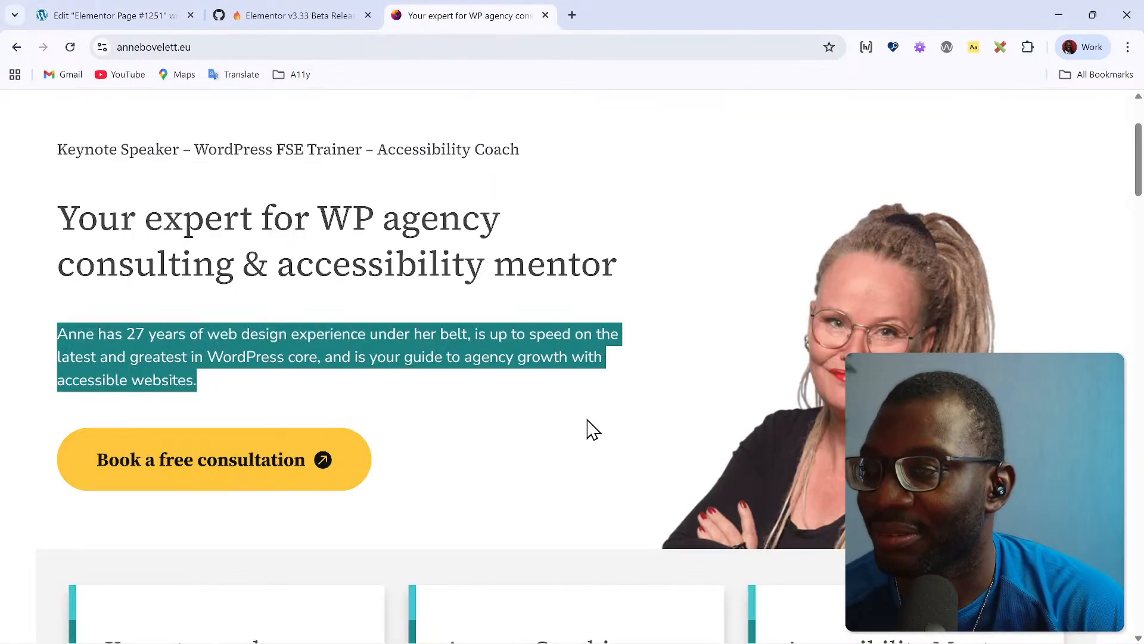
{"action": "right_click", "coordinate": [848, 146]}
{"action": "left_click", "coordinate": [900, 374]}
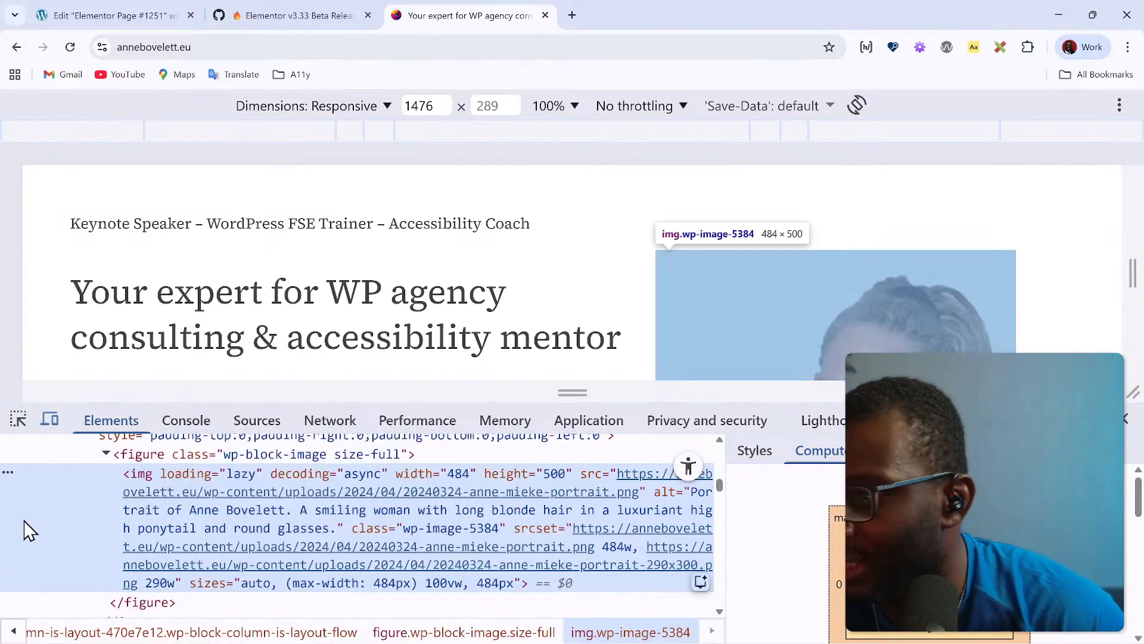
{"action": "double_click", "coordinate": [292, 514]}
{"action": "key", "text": "ctrl+c"}
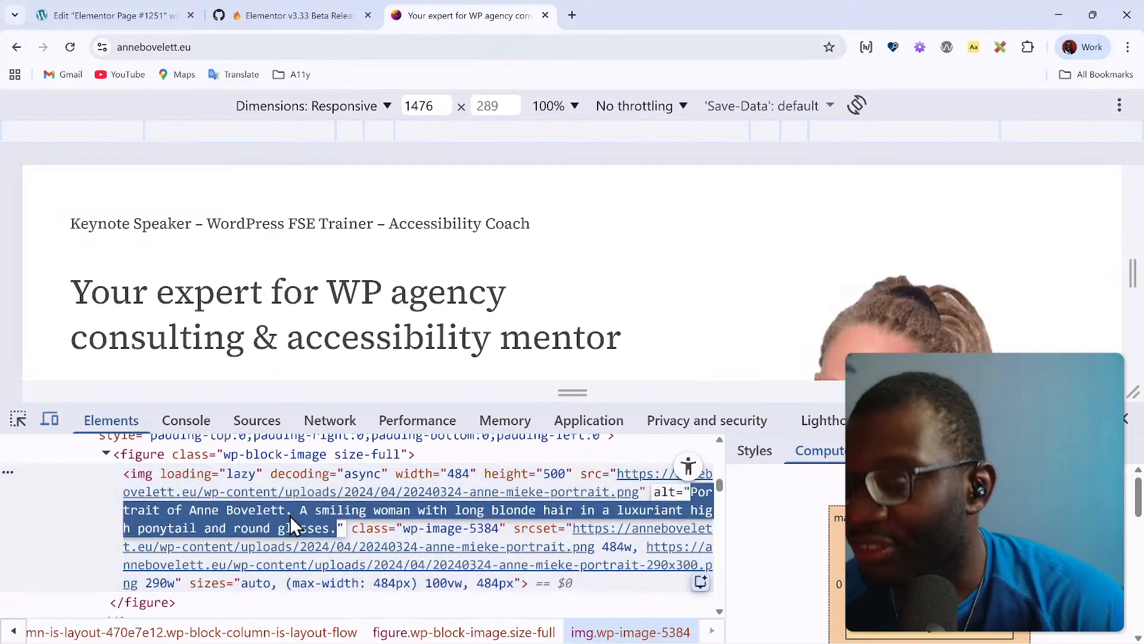
{"action": "left_click", "coordinate": [107, 14]}
{"action": "key", "text": "ctrl+v"}
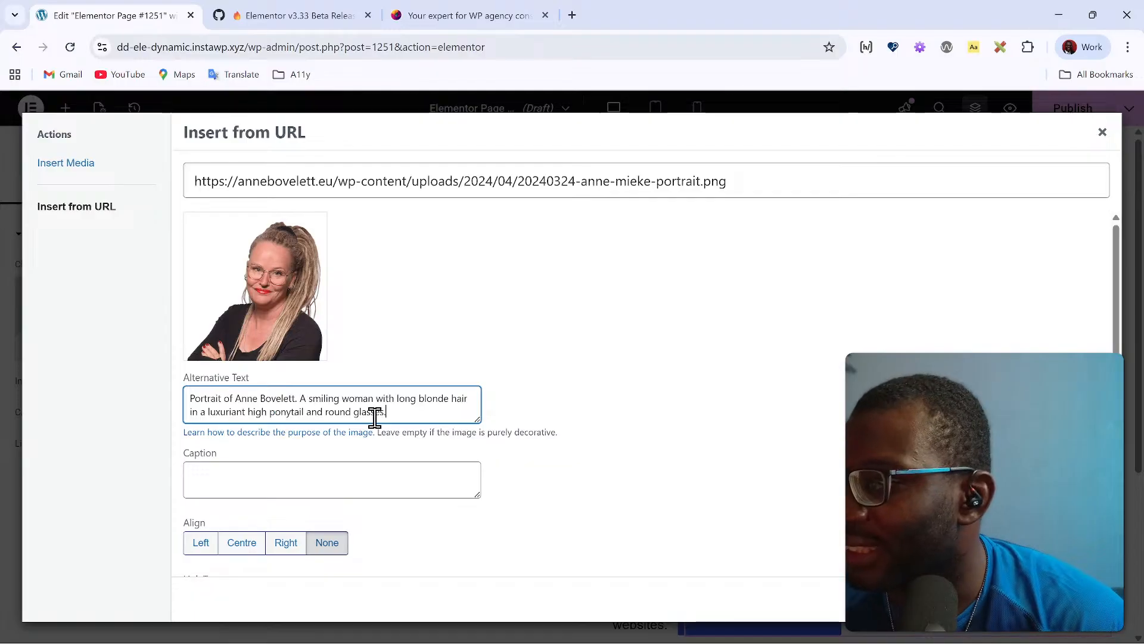
{"action": "left_click", "coordinate": [1070, 600]}
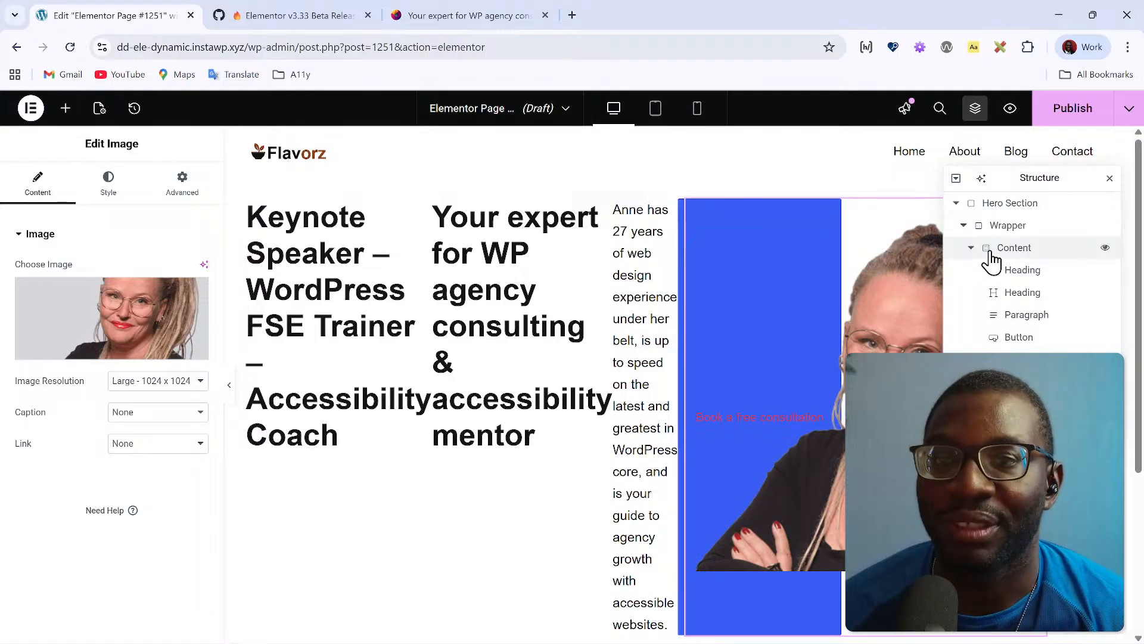
Step: Assign the existing class "section" and a new class "hero" to the Hero Section div block
{"action": "left_click", "coordinate": [1020, 204]}
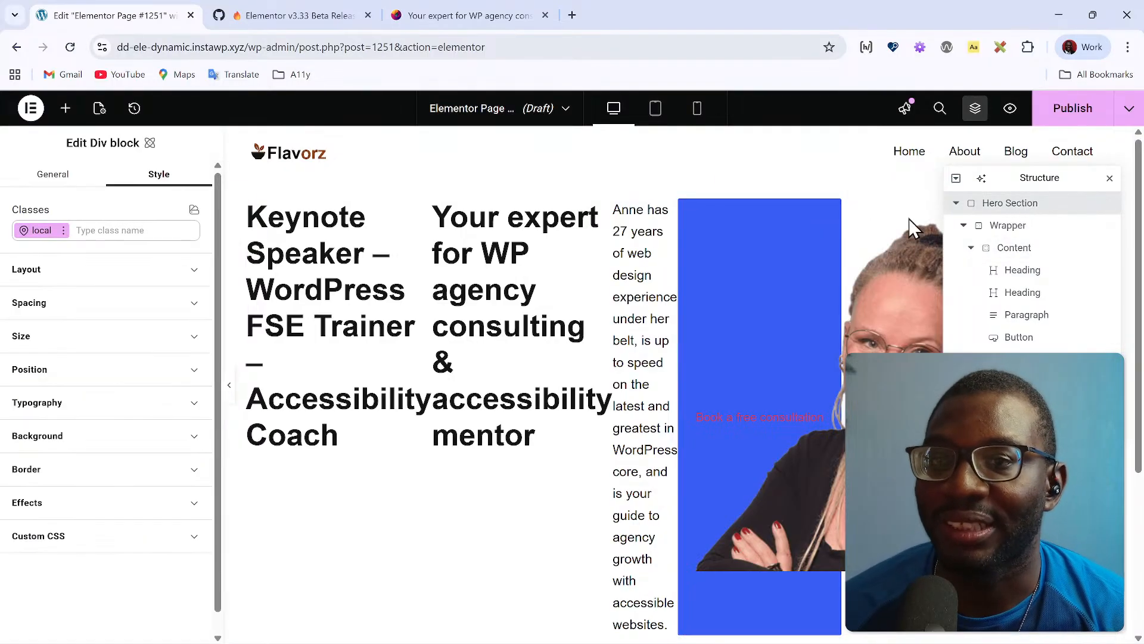
{"action": "left_click", "coordinate": [142, 230]}
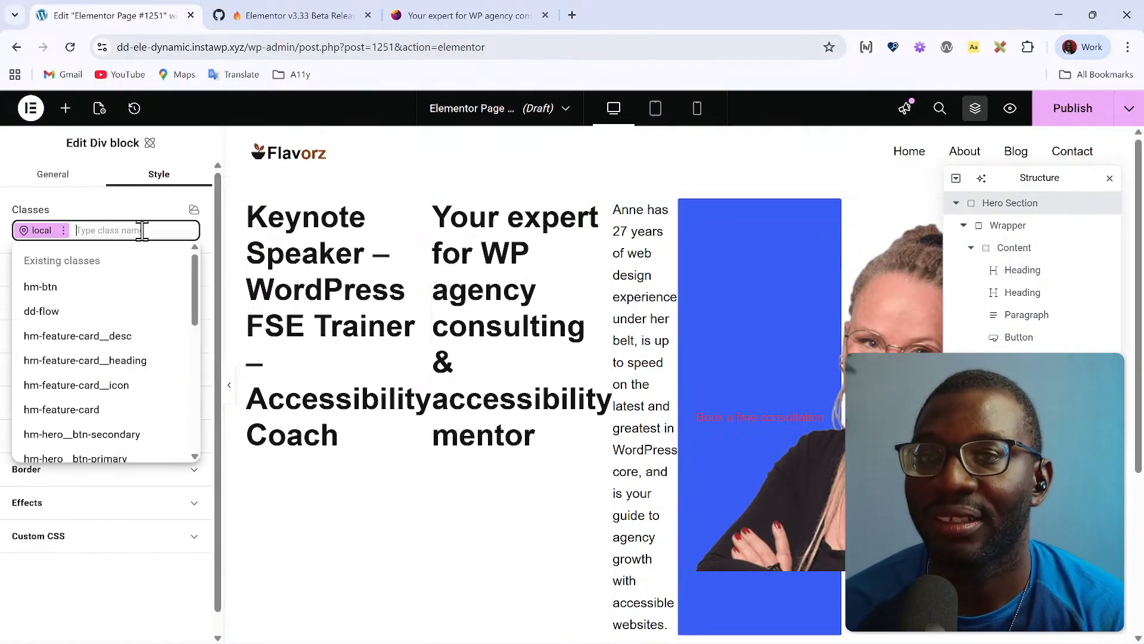
{"action": "type", "text": "section"}
{"action": "key", "text": "Return"}
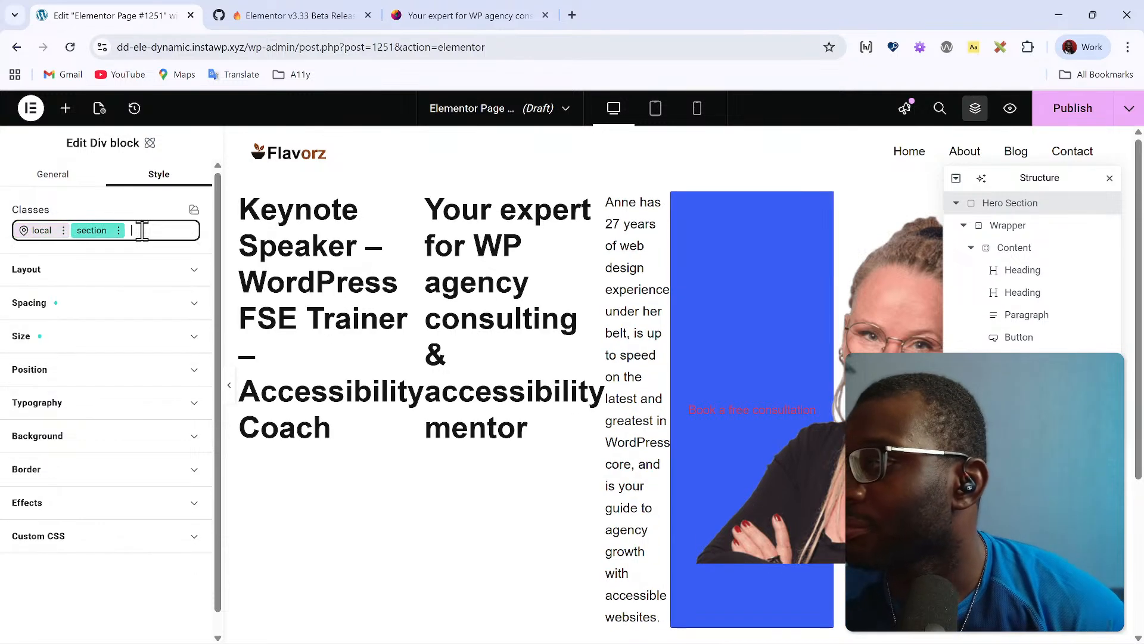
{"action": "type", "text": "hero"}
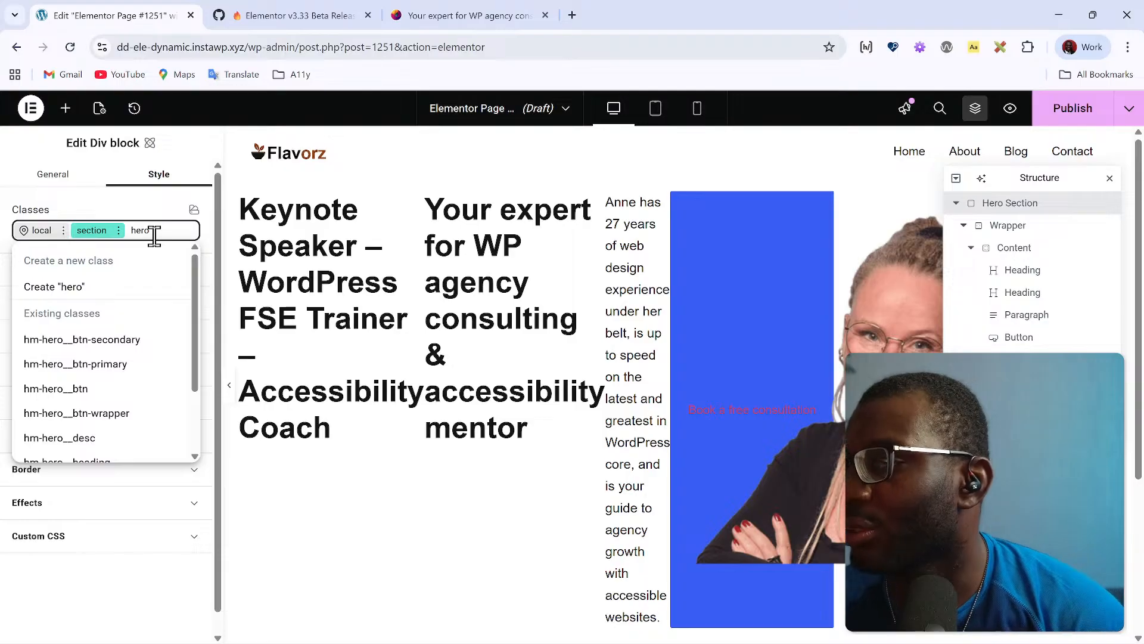
{"action": "key", "text": "Return"}
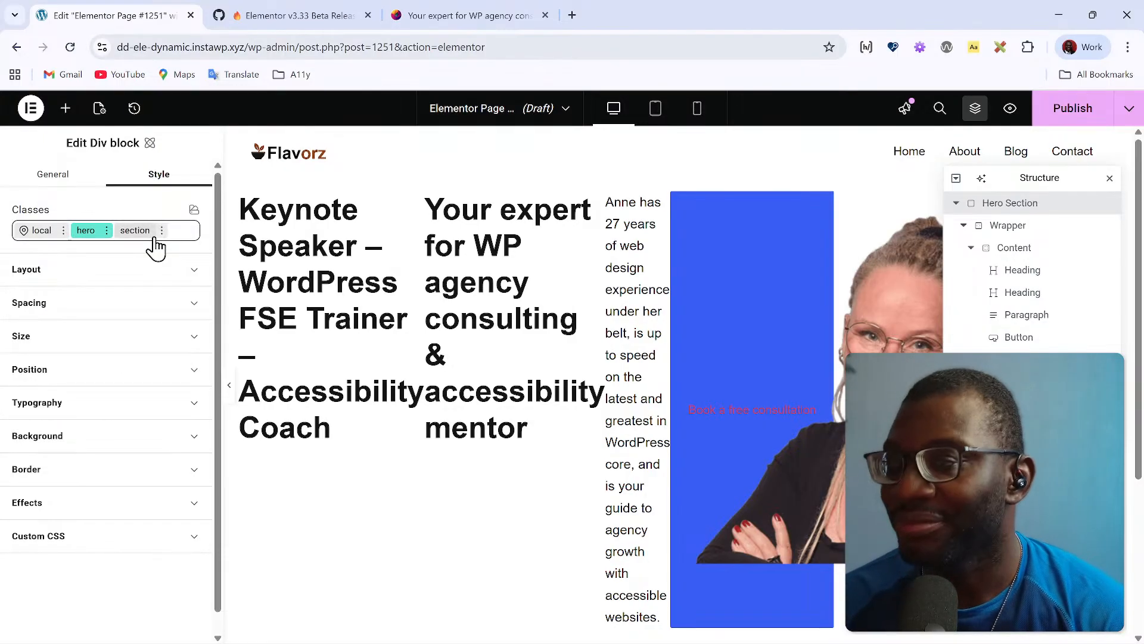
Step: Create the classes "wrapper" and "hero__inner" on the Wrapper flexbox
{"action": "left_click", "coordinate": [1038, 228]}
{"action": "left_click", "coordinate": [129, 230]}
{"action": "type", "text": "wrapper"}
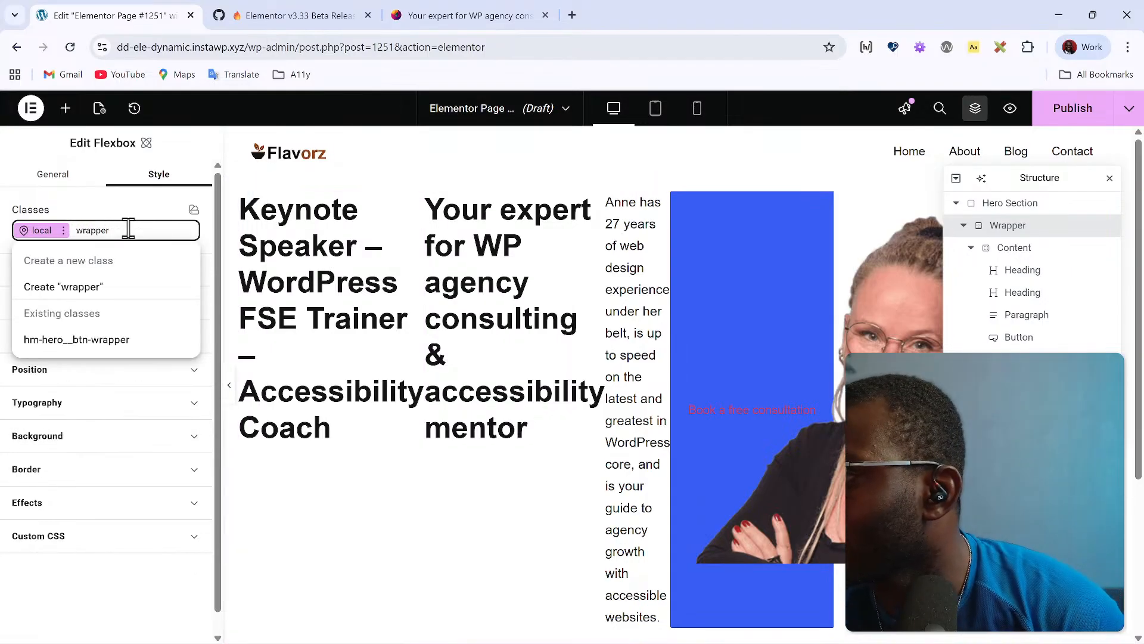
{"action": "key", "text": "Return"}
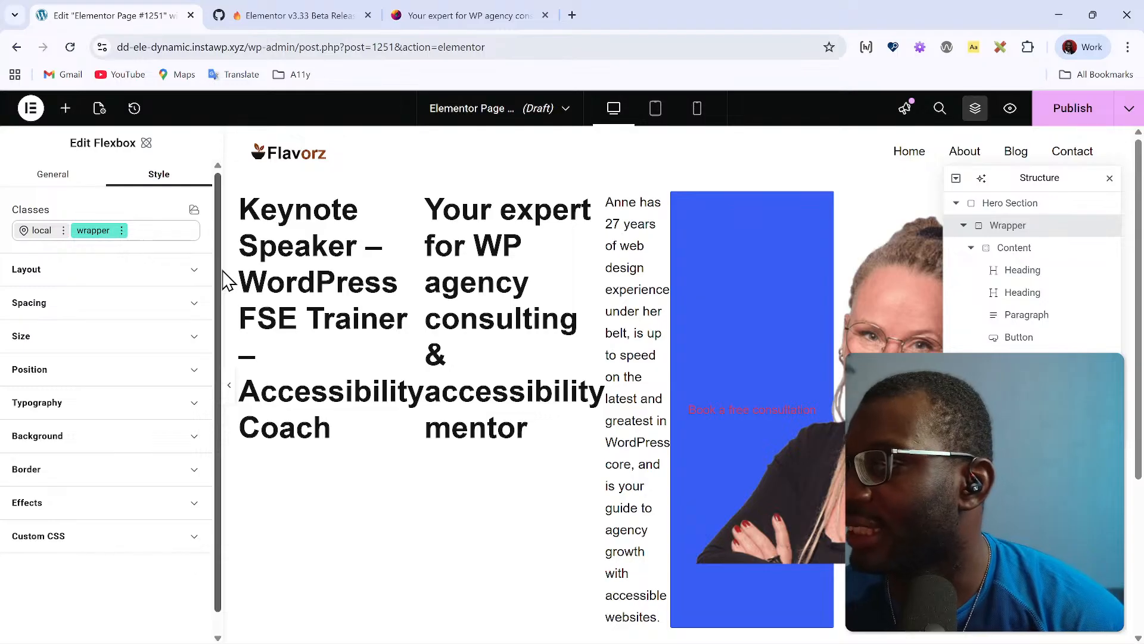
{"action": "left_click", "coordinate": [178, 230]}
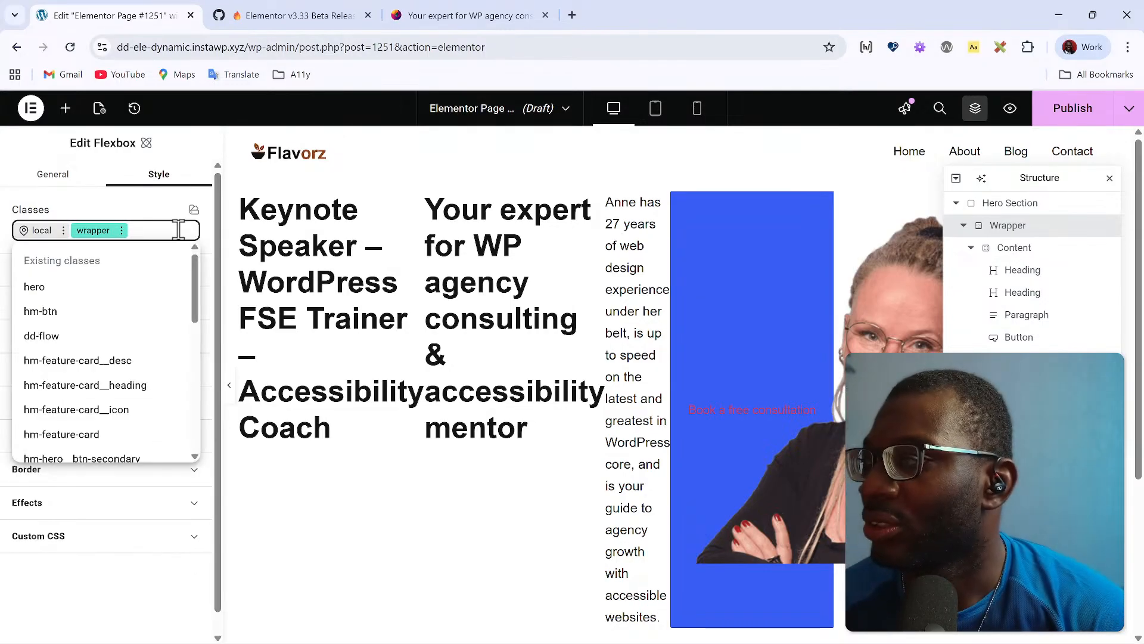
{"action": "type", "text": "hero__"}
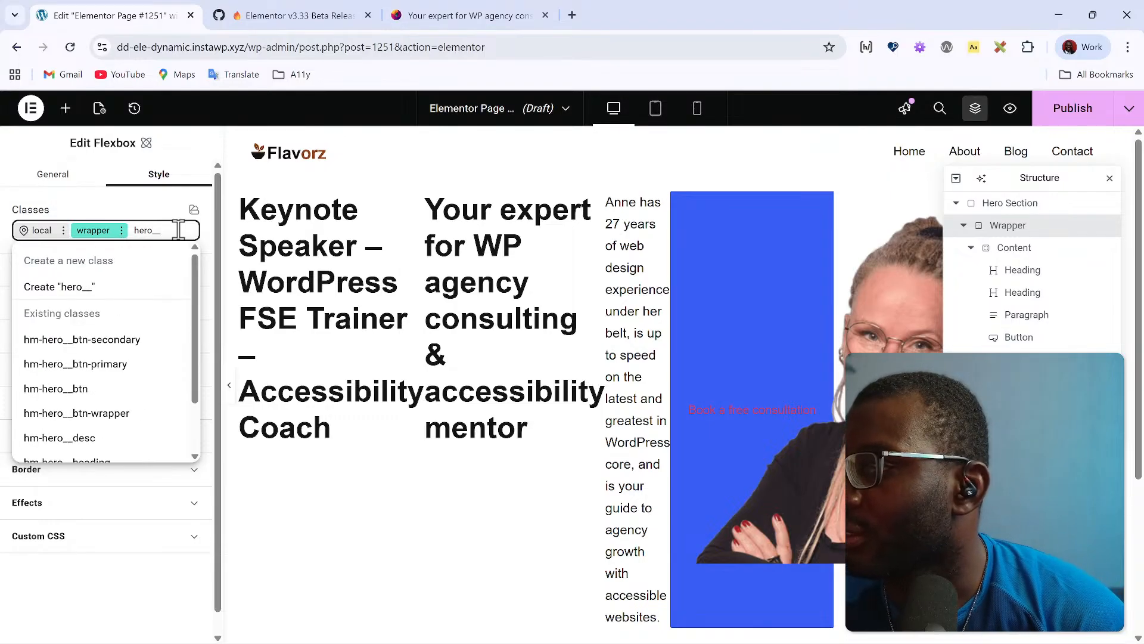
{"action": "type", "text": "inner"}
{"action": "key", "text": "Return"}
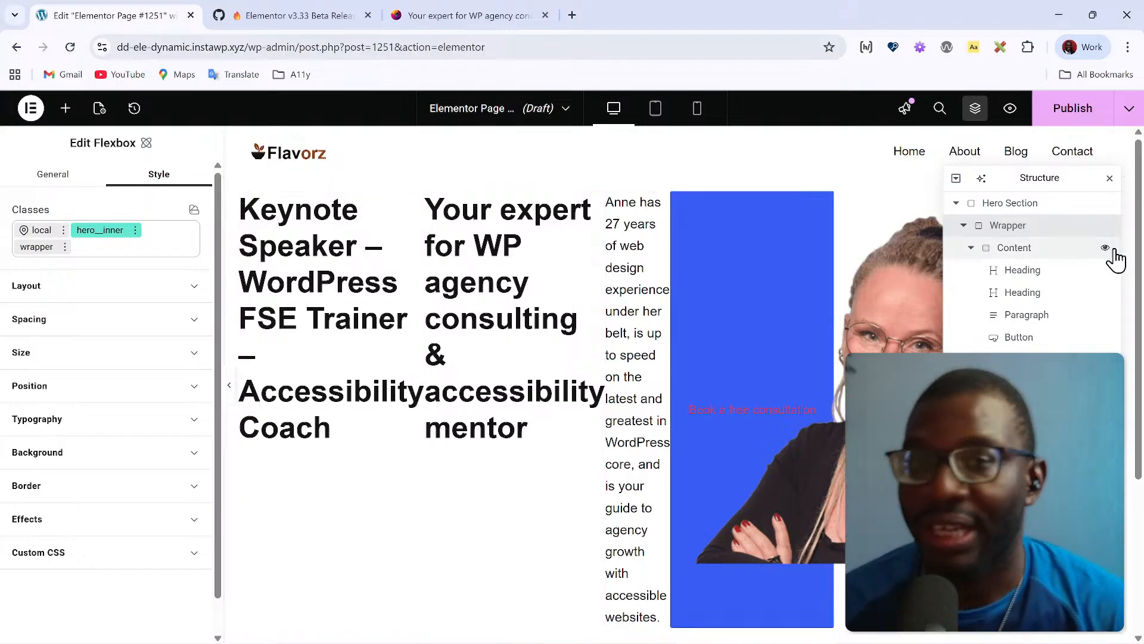
Step: Create the class "hero__content" on the Content flexbox
{"action": "left_click", "coordinate": [1016, 248]}
{"action": "left_click", "coordinate": [152, 233]}
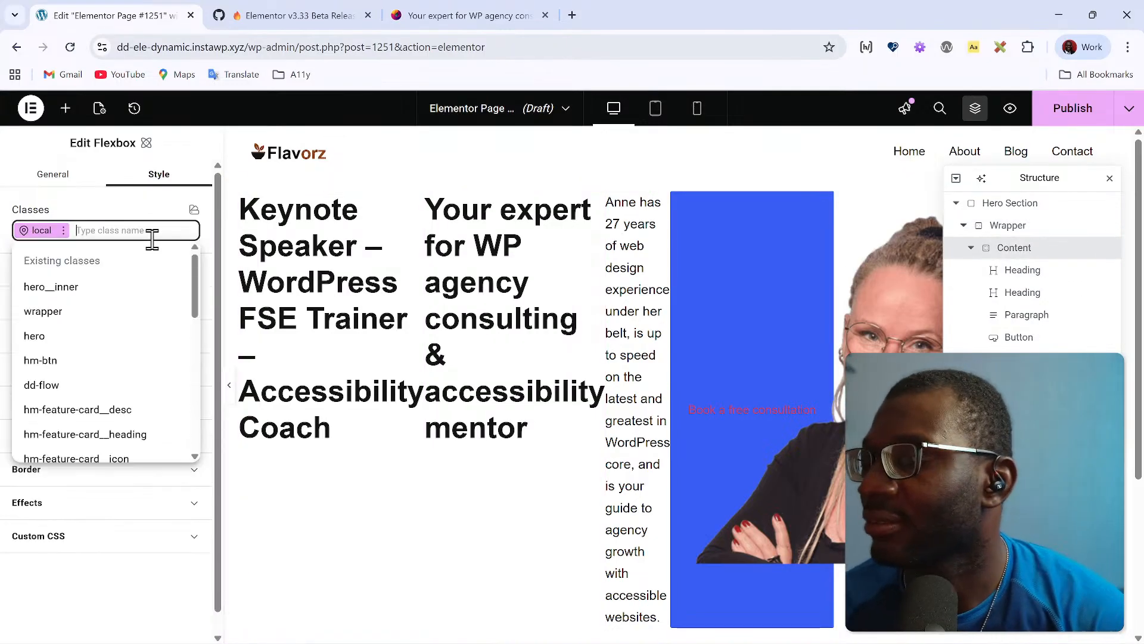
{"action": "type", "text": "hero__content"}
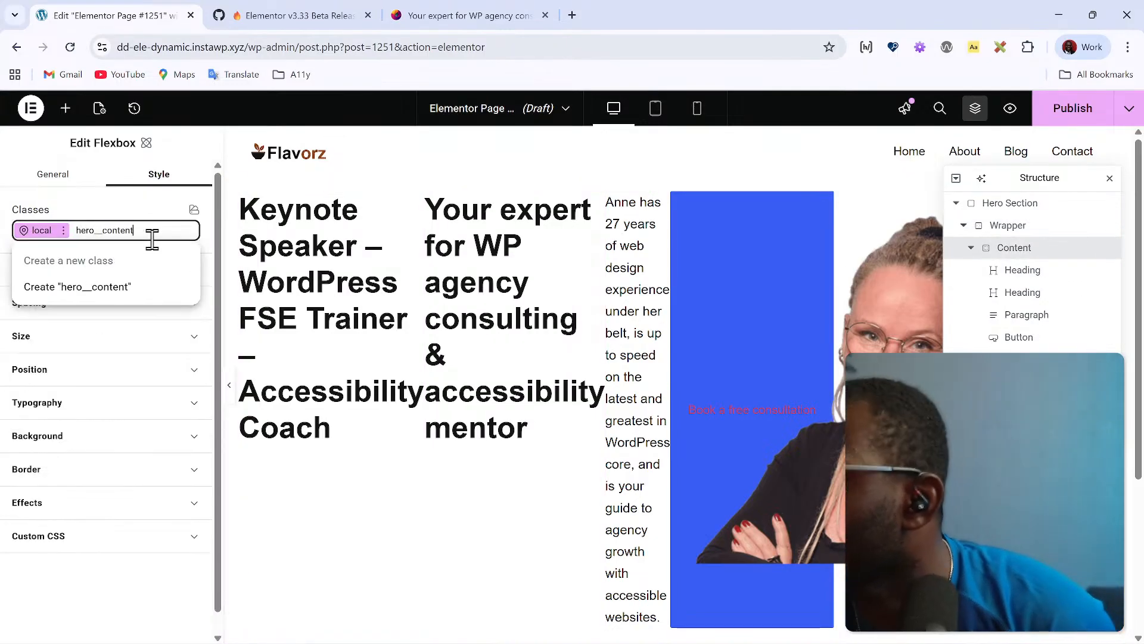
{"action": "key", "text": "Return"}
Step: Create the class "hero__media" on the Media flexbox
{"action": "left_click", "coordinate": [1018, 339]}
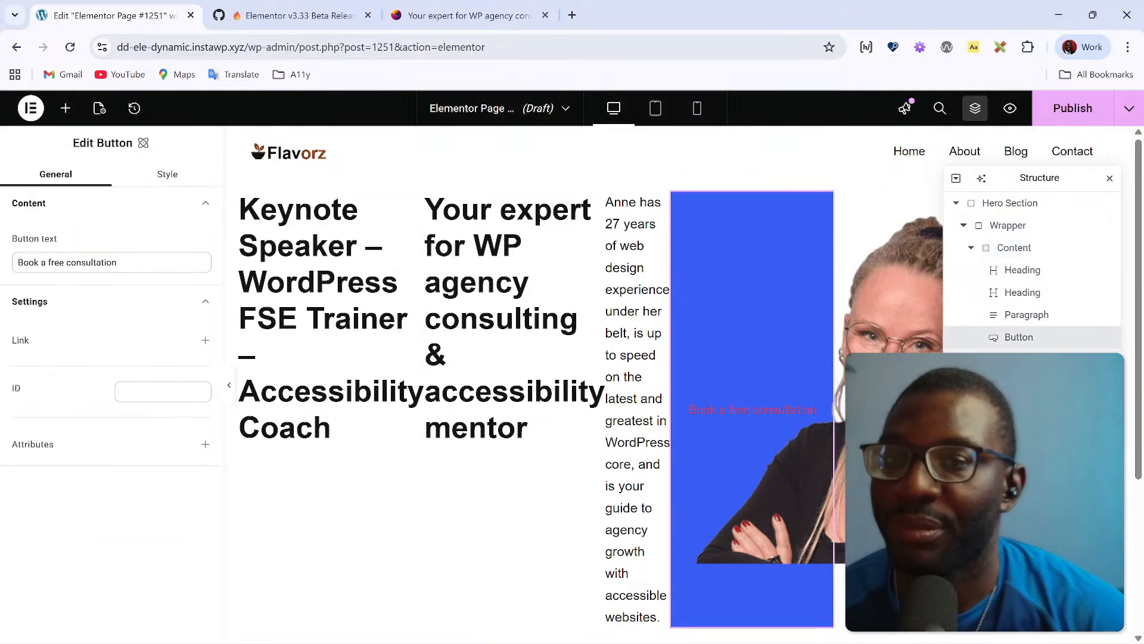
{"action": "left_click", "coordinate": [1018, 359]}
{"action": "left_click", "coordinate": [121, 236]}
{"action": "type", "text": "hero__media"}
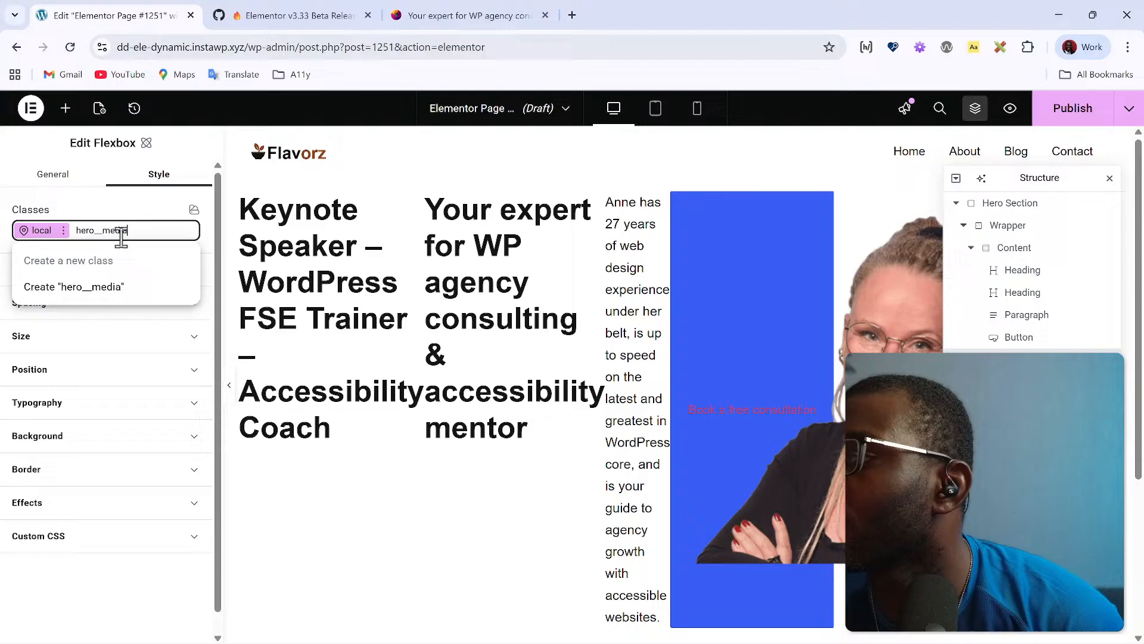
{"action": "key", "text": "Return"}
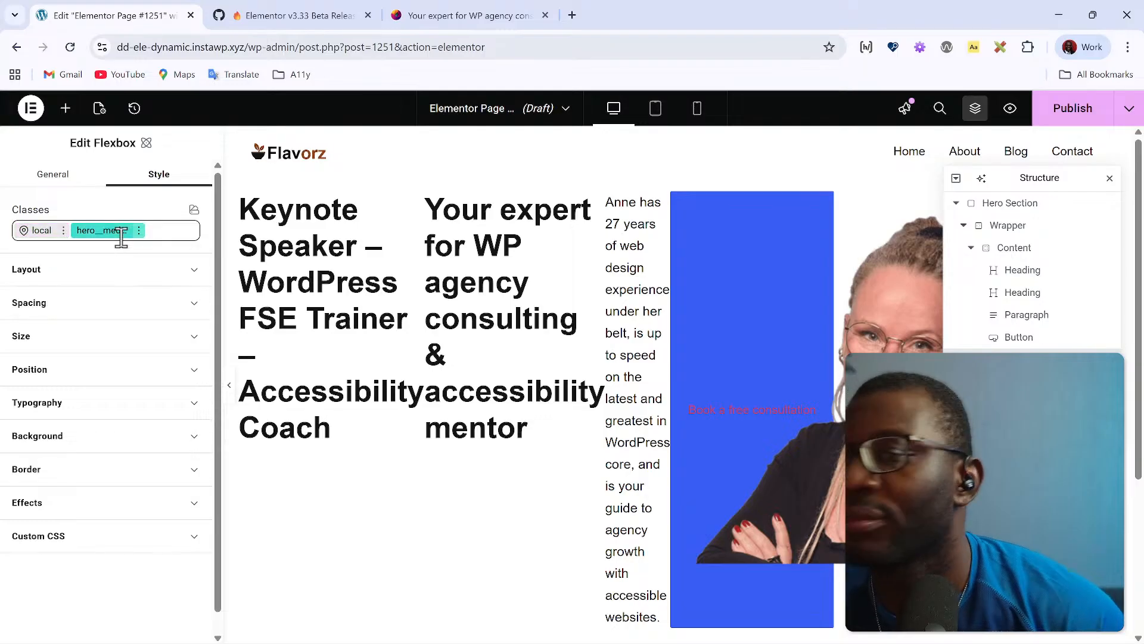
Step: Create the class "hero__accent" on the first heading, the Keynote Speaker line
{"action": "left_click", "coordinate": [1037, 271]}
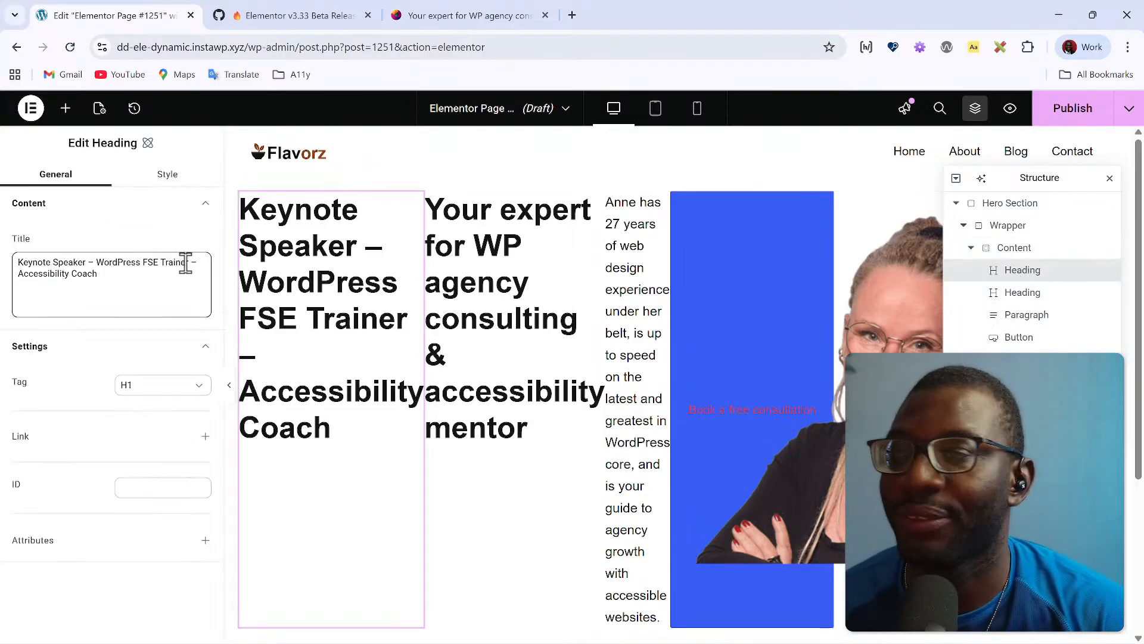
{"action": "left_click", "coordinate": [168, 175]}
{"action": "left_click", "coordinate": [164, 230]}
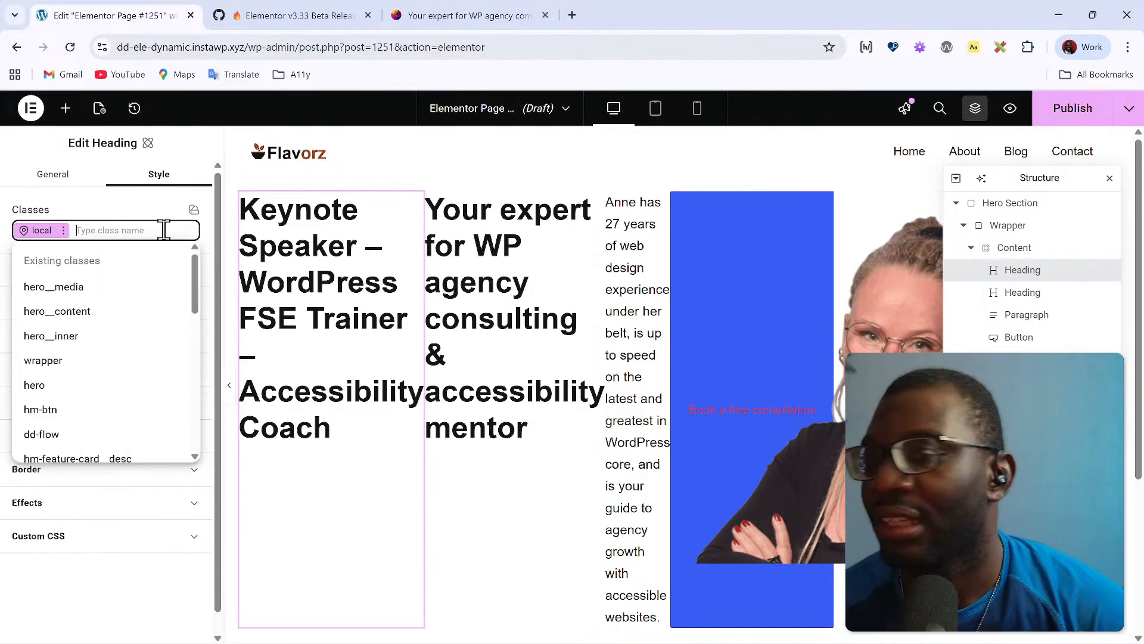
{"action": "type", "text": "hero__"}
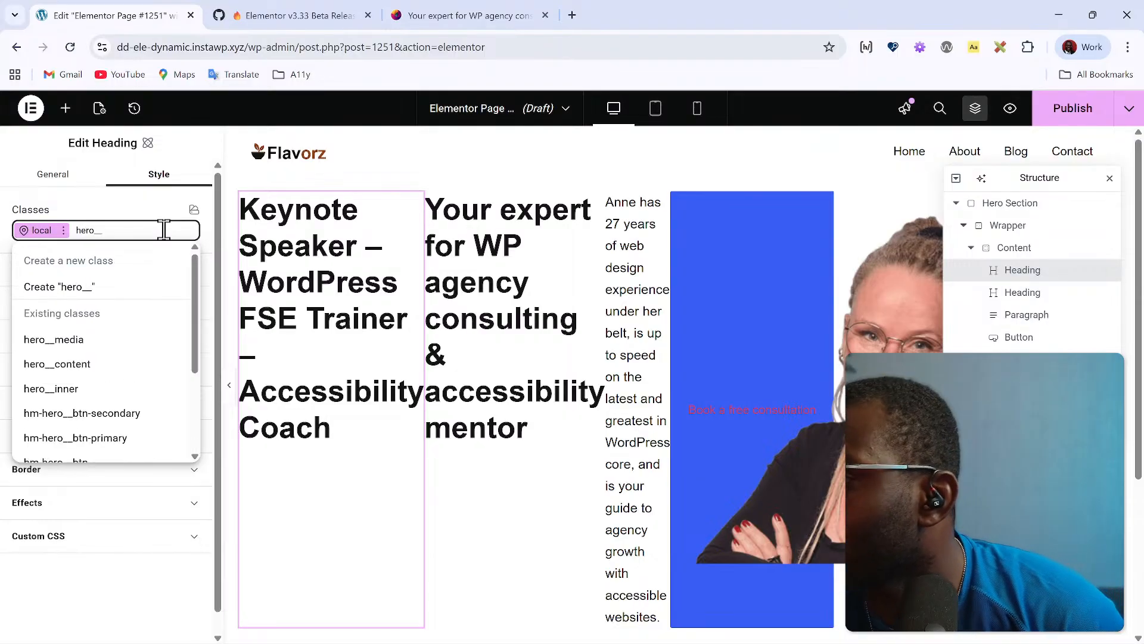
{"action": "type", "text": "acc..."}
{"action": "key", "text": "Return"}
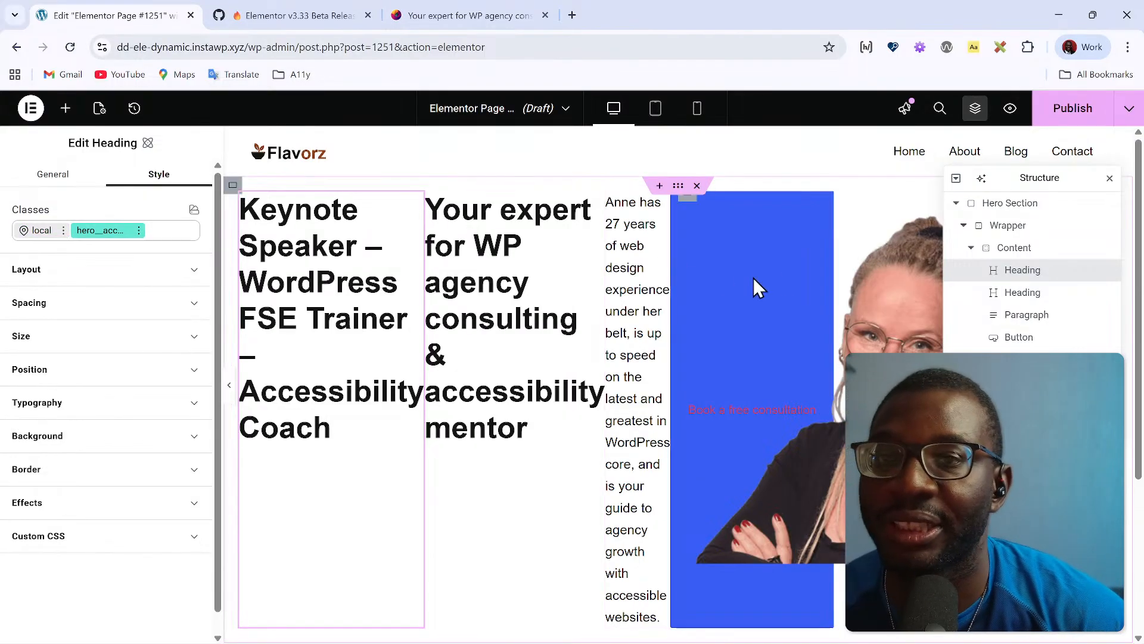
Step: Create the class "hero__title" on the second heading, "Your expert for WP agency consulting & accessibility mentor"
{"action": "left_click", "coordinate": [1021, 292]}
{"action": "left_click", "coordinate": [167, 174]}
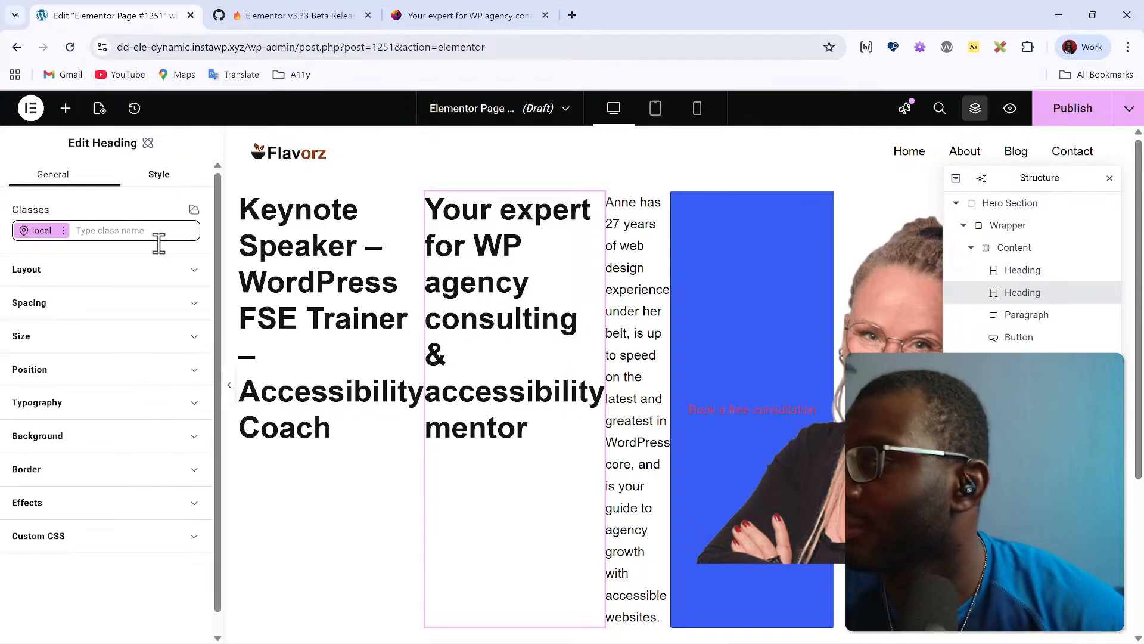
{"action": "left_click", "coordinate": [132, 233]}
{"action": "type", "text": "hero__title"}
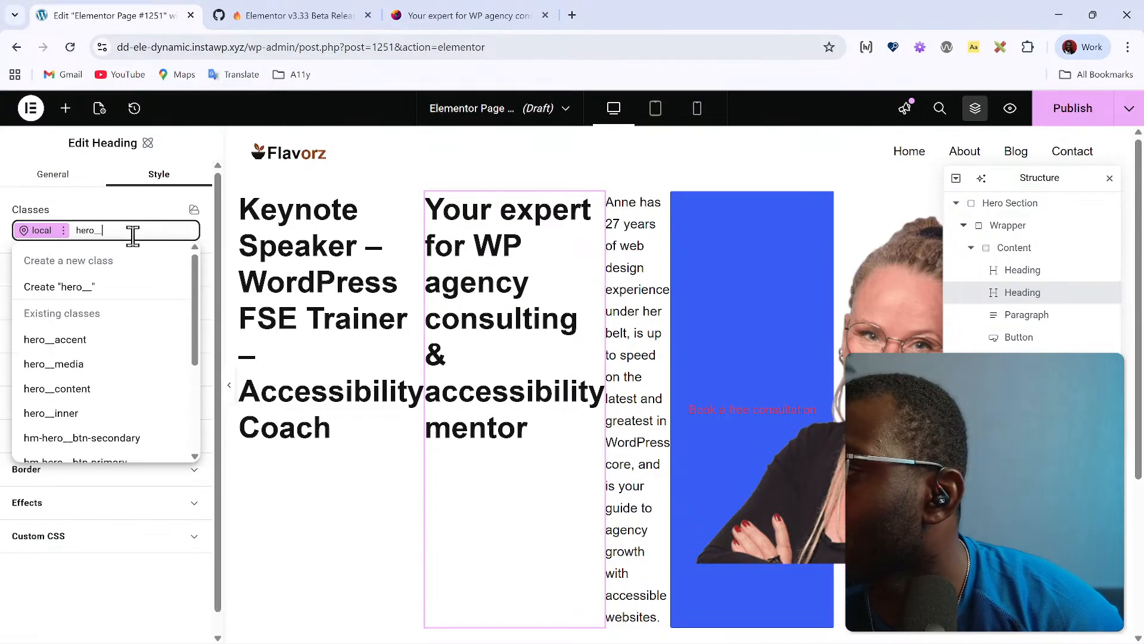
{"action": "key", "text": "Return"}
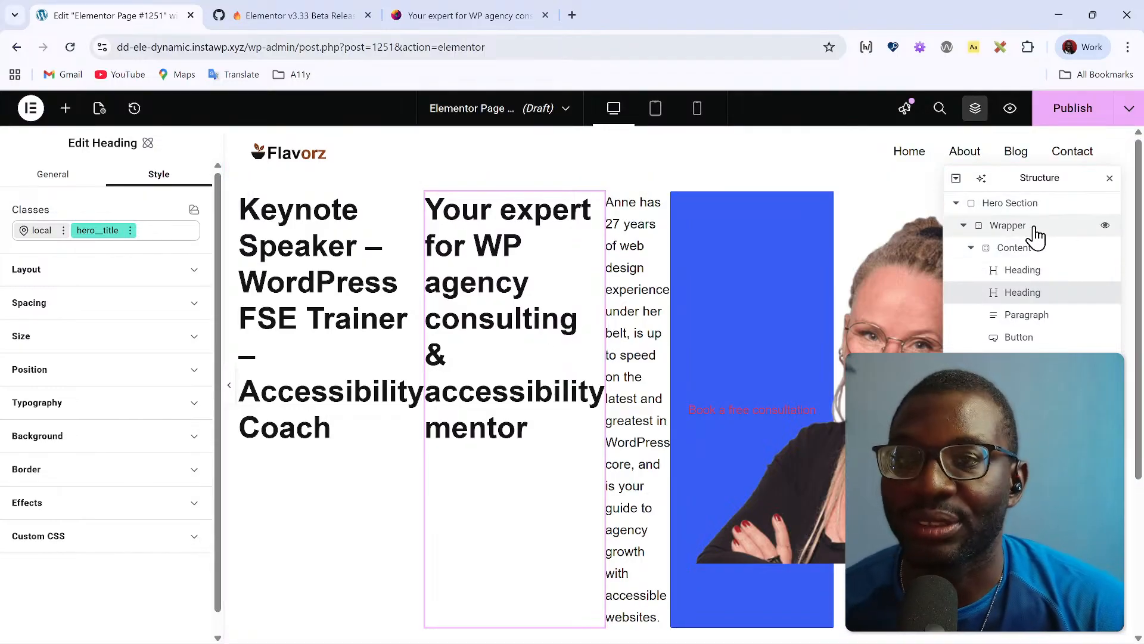
{"action": "left_click", "coordinate": [1035, 232]}
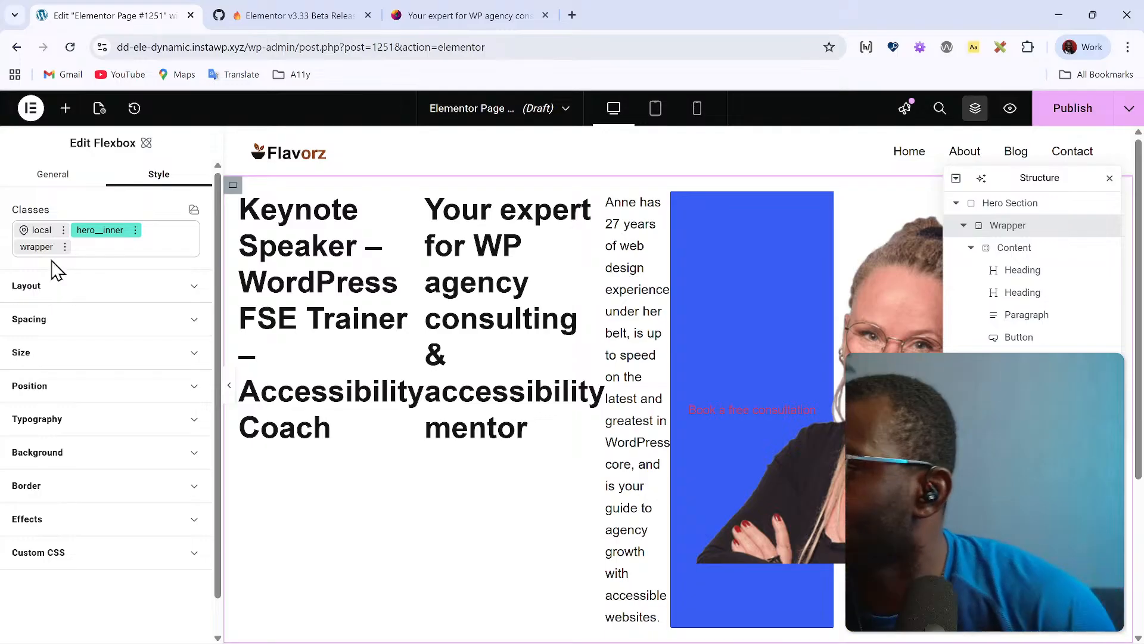
{"action": "left_click", "coordinate": [37, 246]}
{"action": "scroll", "coordinate": [98, 453], "scroll_direction": "down", "scroll_amount": 1}
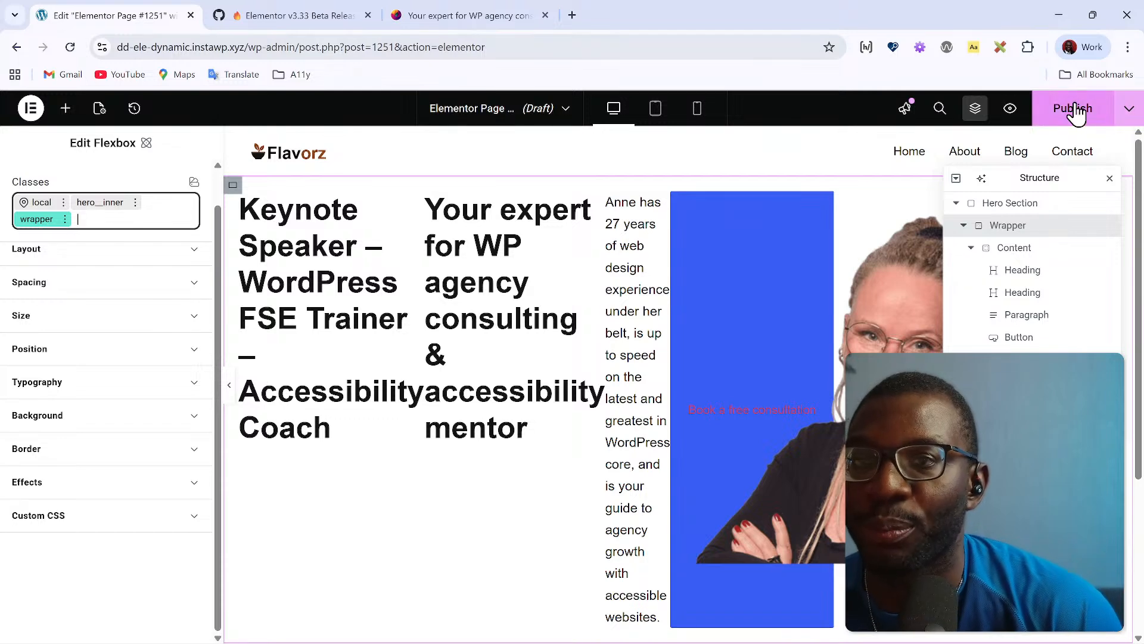
Step: Publish the page without leaving for the separate site part, and preview it in a new tab
{"action": "left_click", "coordinate": [1058, 140]}
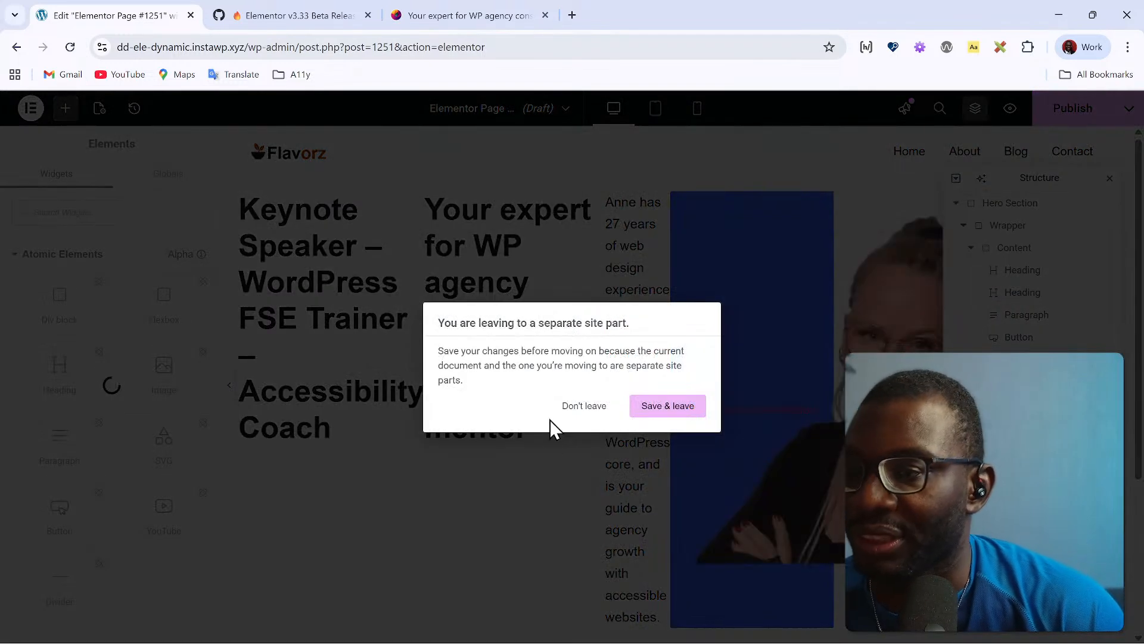
{"action": "left_click", "coordinate": [588, 411]}
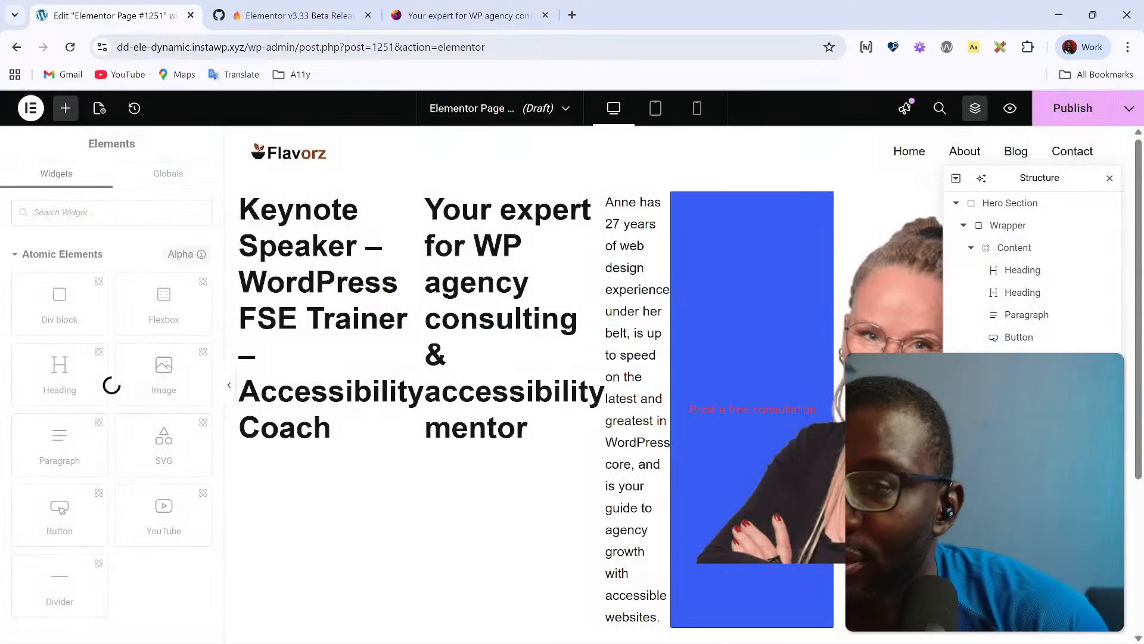
{"action": "left_click", "coordinate": [1058, 119]}
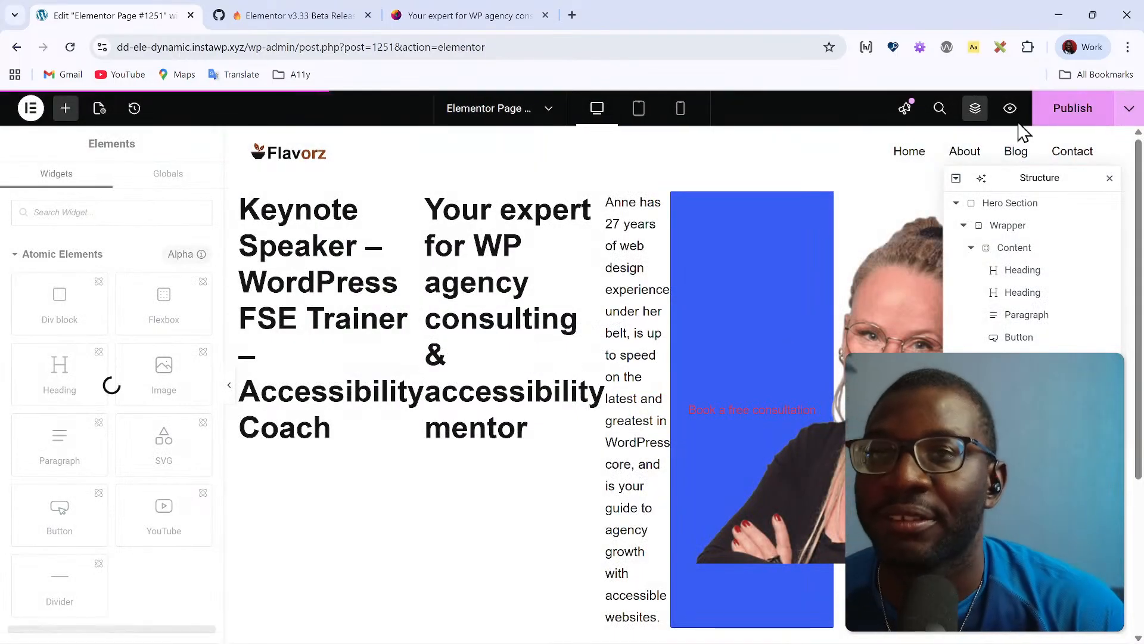
{"action": "left_click", "coordinate": [1010, 108]}
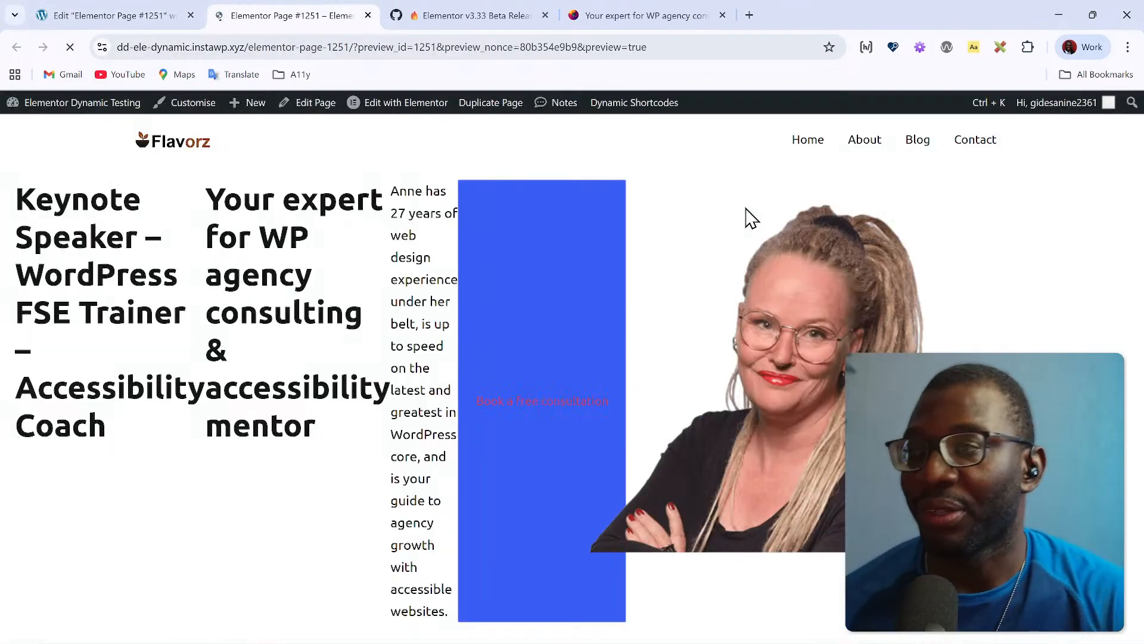
Step: Inspect the previewed page's markup and examine the classes on the hero section div and its wrapper flexbox
{"action": "right_click", "coordinate": [657, 243]}
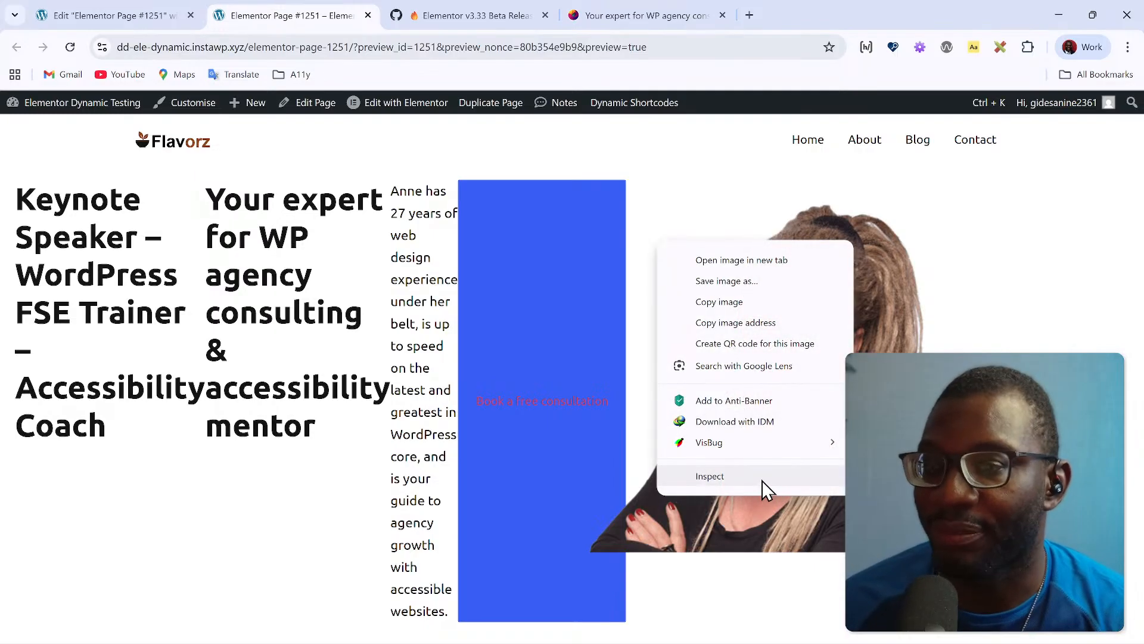
{"action": "left_click", "coordinate": [762, 481]}
{"action": "mouse_move", "coordinate": [229, 527]}
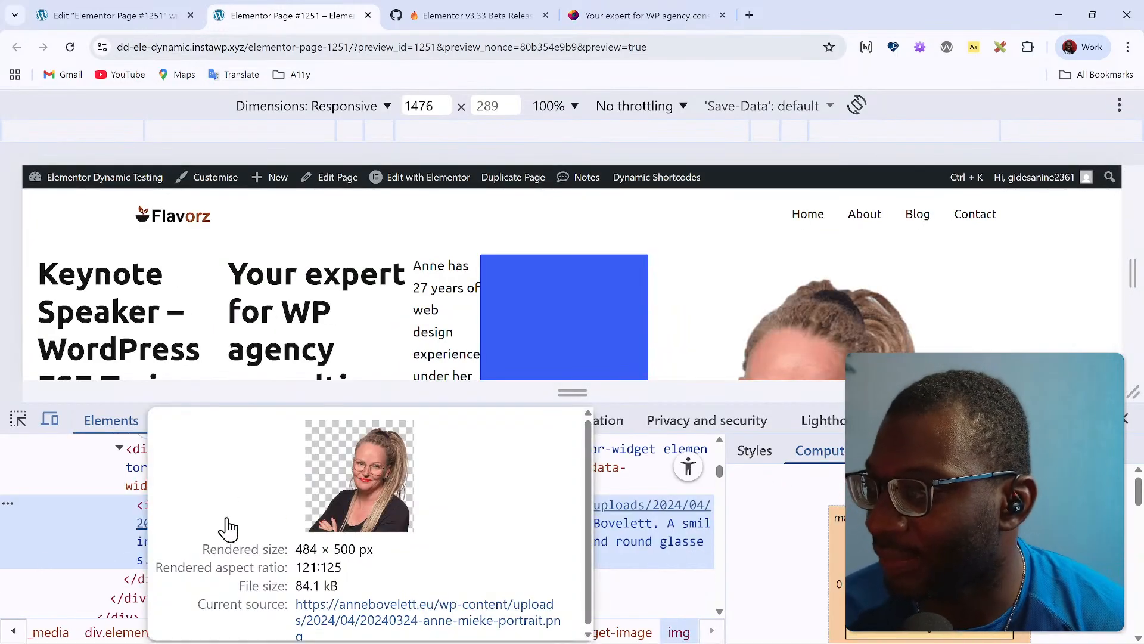
{"action": "scroll", "coordinate": [38, 557], "scroll_direction": "up", "scroll_amount": 6}
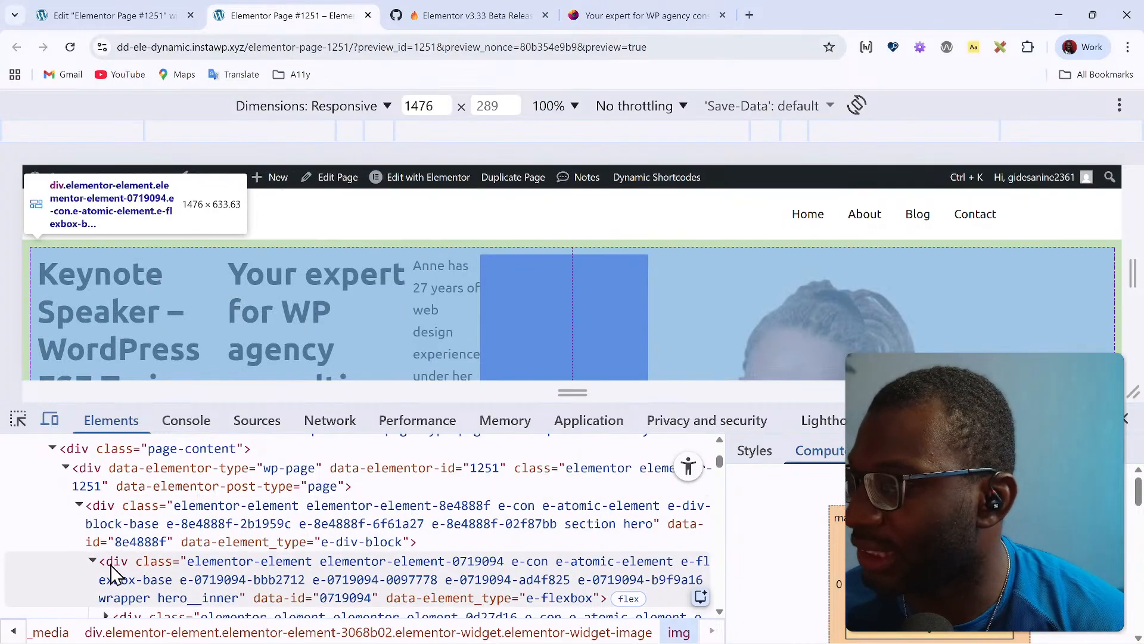
{"action": "scroll", "coordinate": [111, 569], "scroll_direction": "up", "scroll_amount": 1}
{"action": "scroll", "coordinate": [110, 569], "scroll_direction": "up", "scroll_amount": 1}
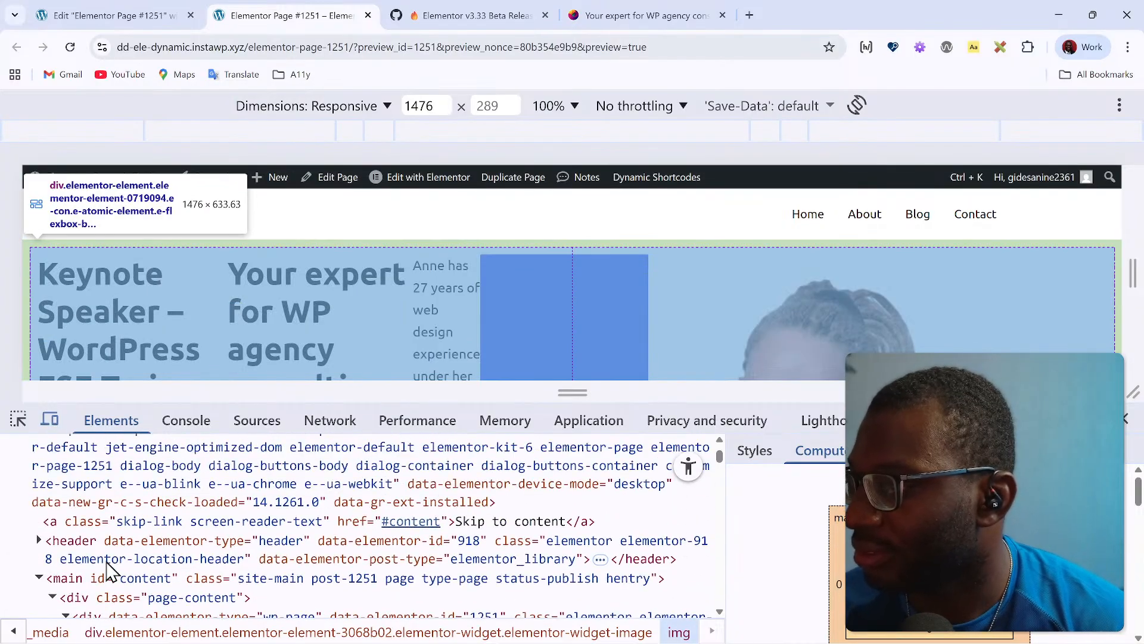
{"action": "scroll", "coordinate": [110, 570], "scroll_direction": "down", "scroll_amount": 2}
{"action": "scroll", "coordinate": [110, 569], "scroll_direction": "down", "scroll_amount": 1}
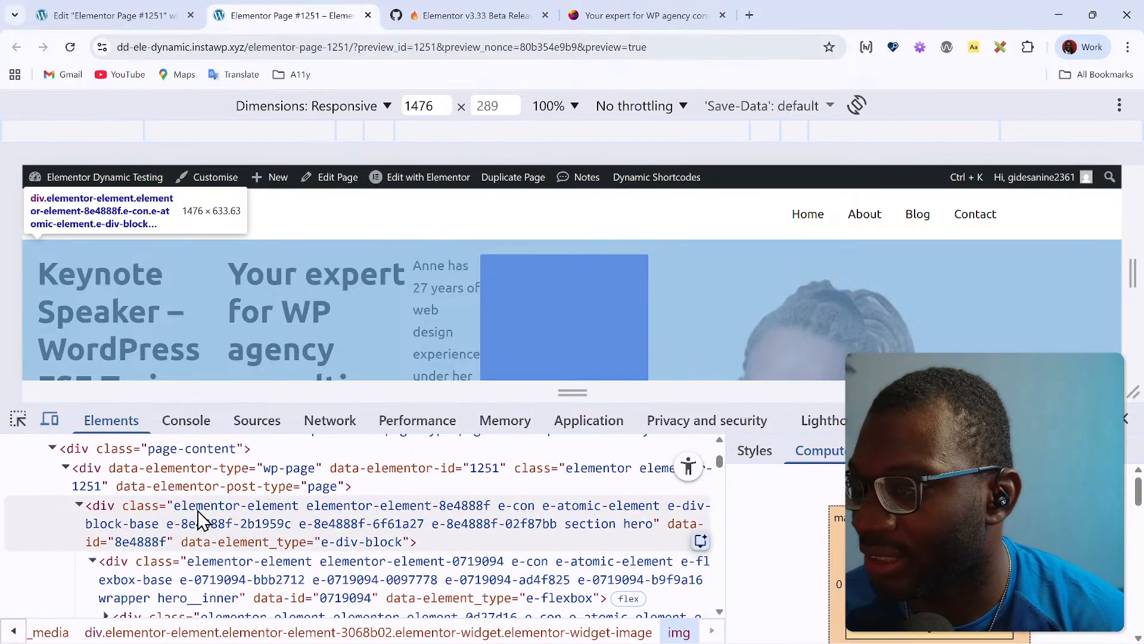
{"action": "scroll", "coordinate": [190, 528], "scroll_direction": "down", "scroll_amount": 2}
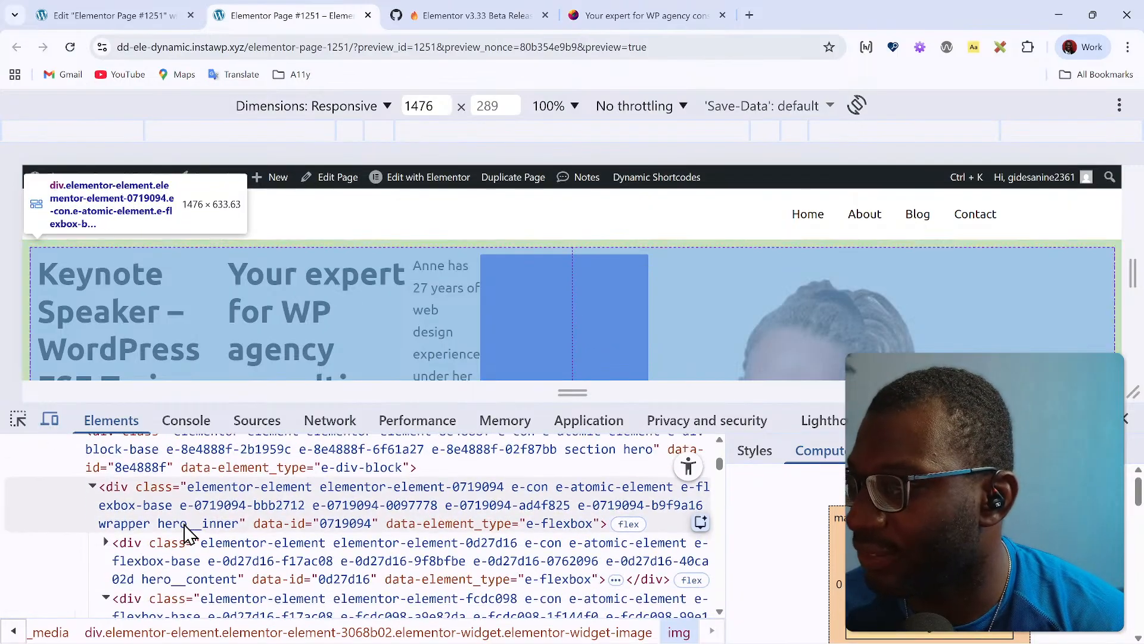
{"action": "left_click", "coordinate": [89, 495]}
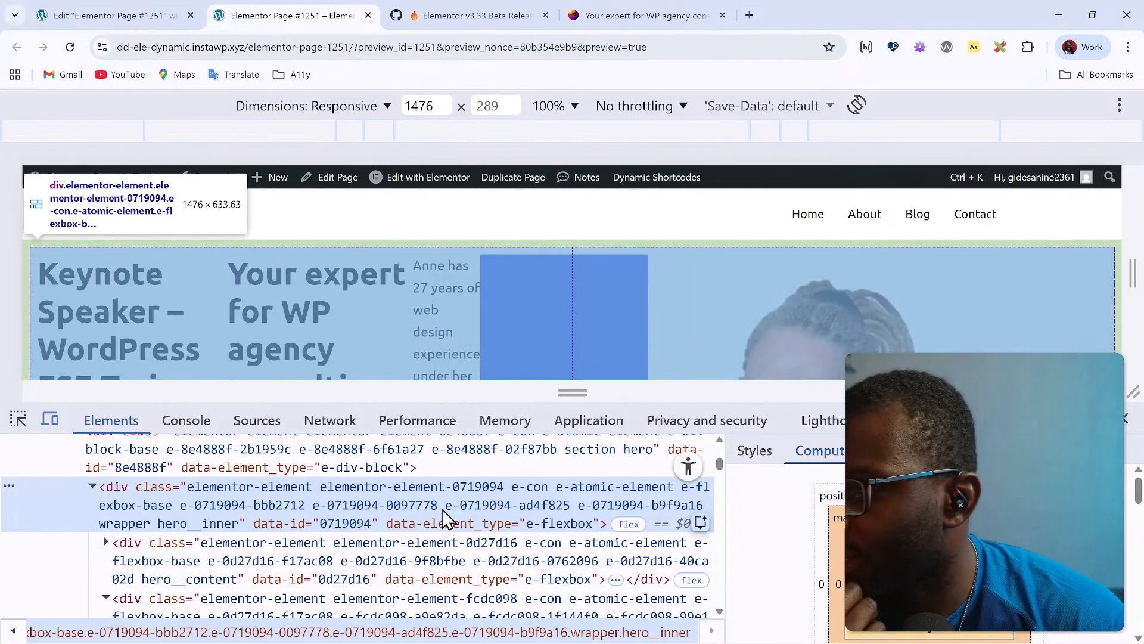
{"action": "scroll", "coordinate": [443, 509], "scroll_direction": "up", "scroll_amount": 1}
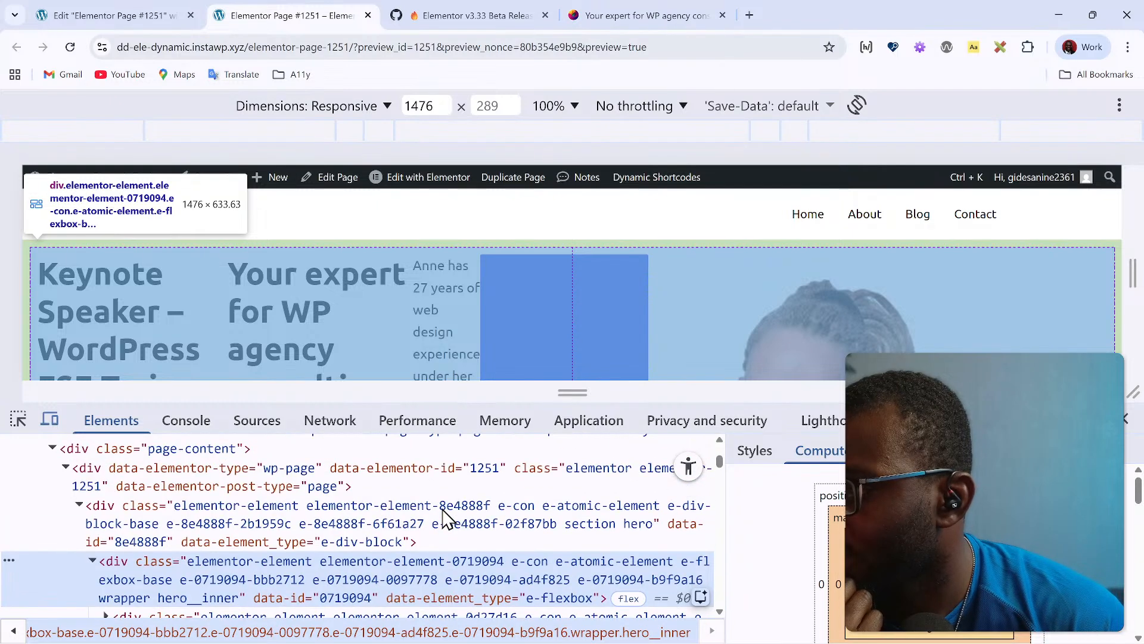
{"action": "scroll", "coordinate": [444, 509], "scroll_direction": "down", "scroll_amount": 1}
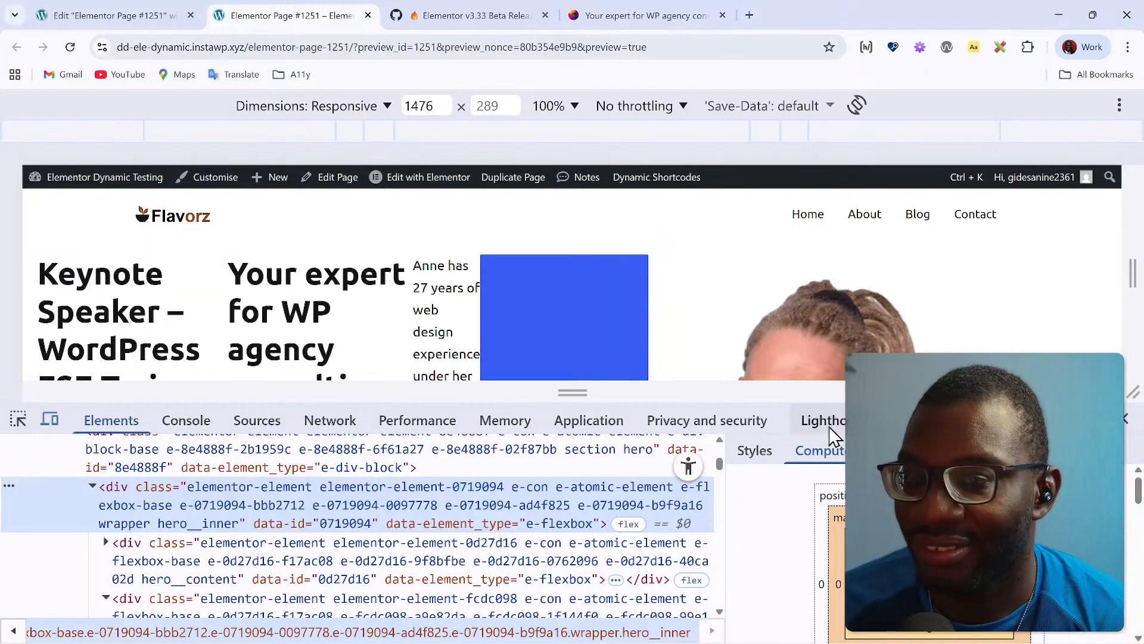
Step: Review the CSS rules applied to the "wrapper hero__inner" element and close the developer tools
{"action": "left_click", "coordinate": [757, 456]}
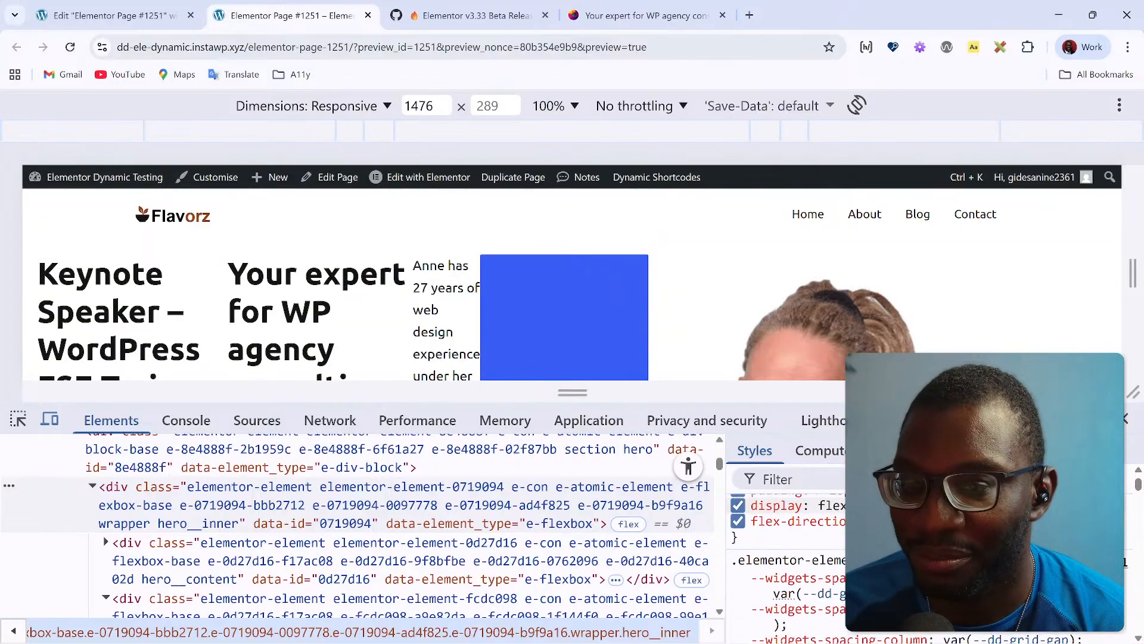
{"action": "scroll", "coordinate": [787, 566], "scroll_direction": "down", "scroll_amount": 2}
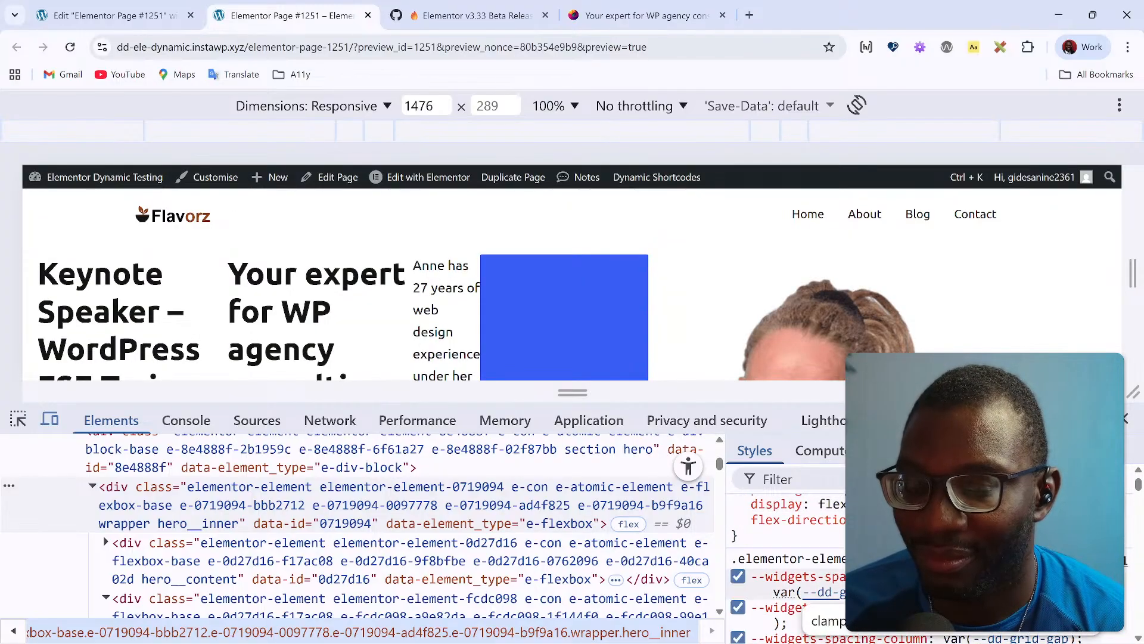
{"action": "scroll", "coordinate": [787, 566], "scroll_direction": "down", "scroll_amount": 1}
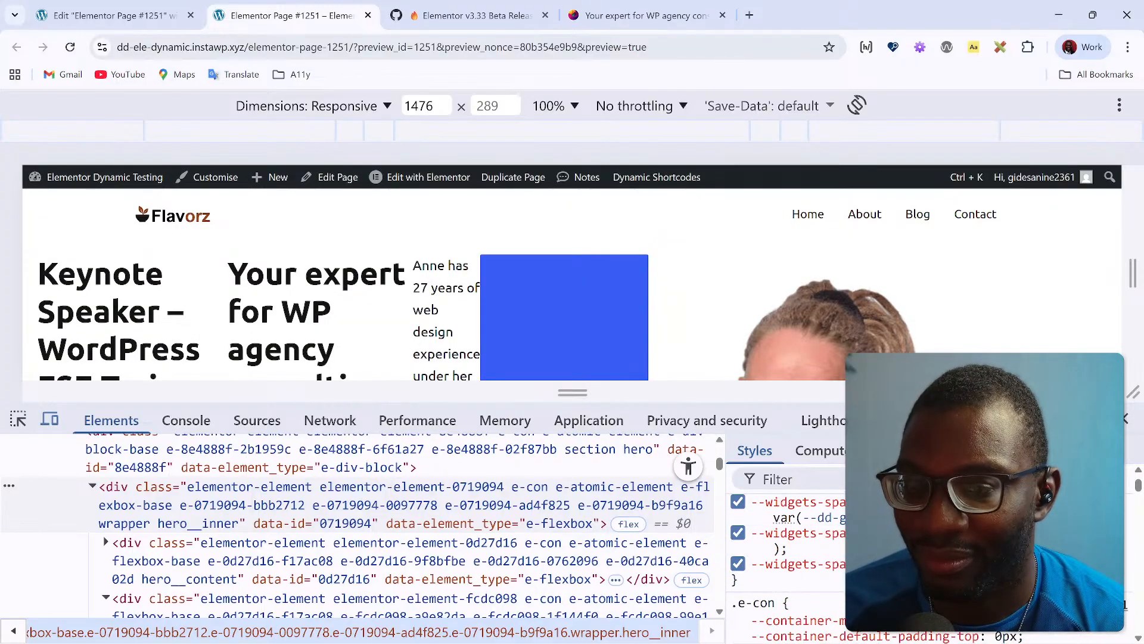
{"action": "scroll", "coordinate": [787, 566], "scroll_direction": "up", "scroll_amount": 4}
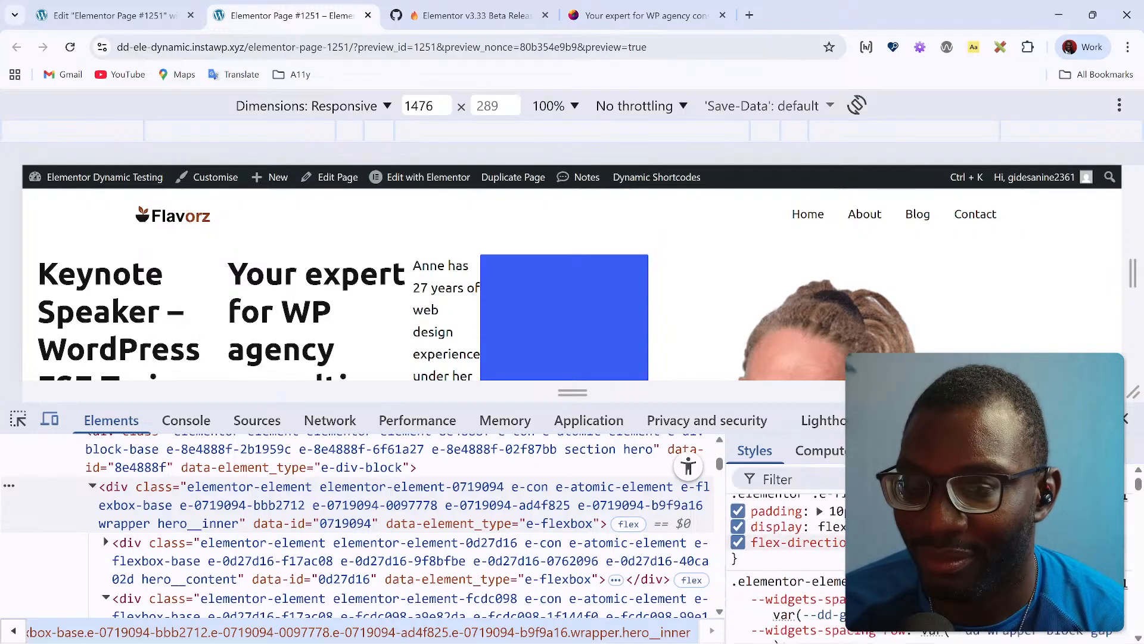
{"action": "left_click", "coordinate": [1126, 419]}
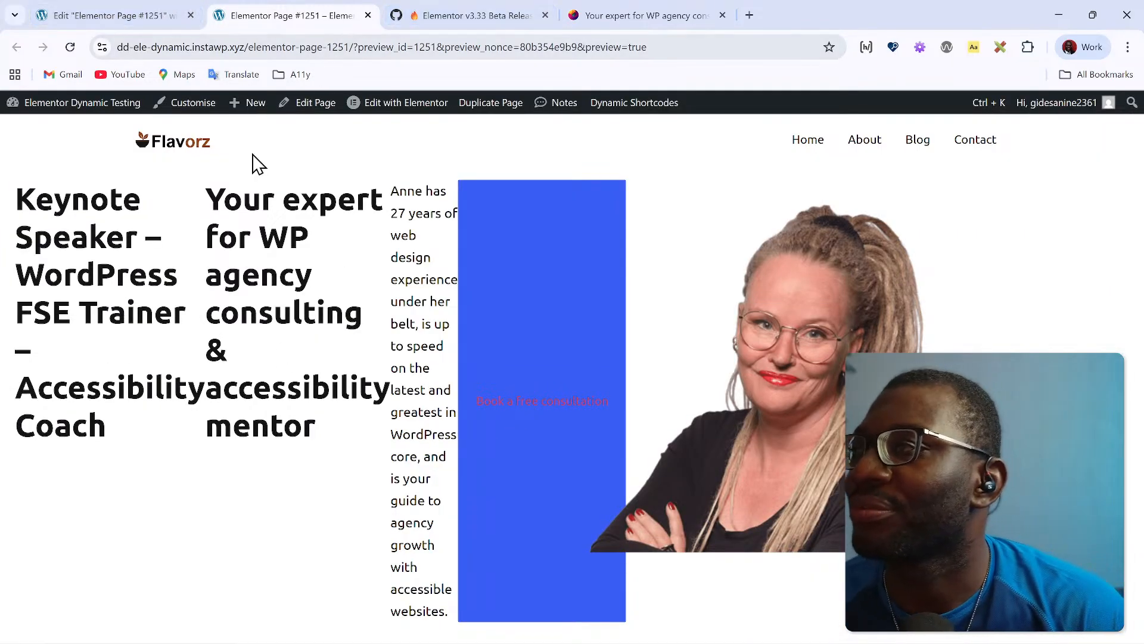
Step: Inspect the first heading in the preview to examine its markup and the classes of its content container
{"action": "mouse_move", "coordinate": [92, 117]}
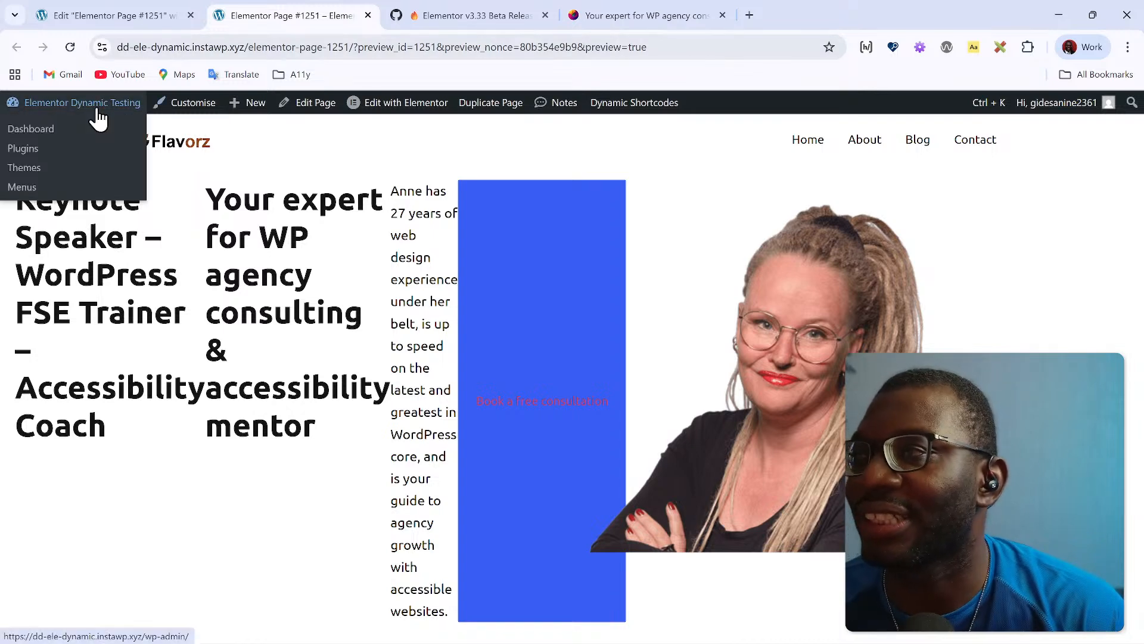
{"action": "right_click", "coordinate": [110, 234]}
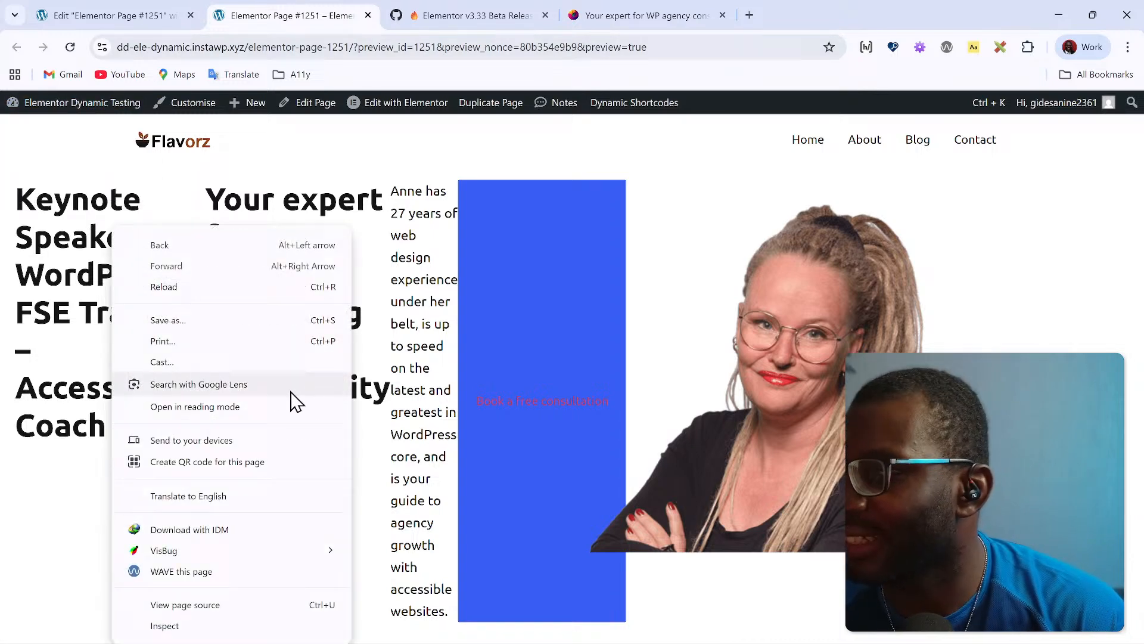
{"action": "left_click", "coordinate": [212, 624]}
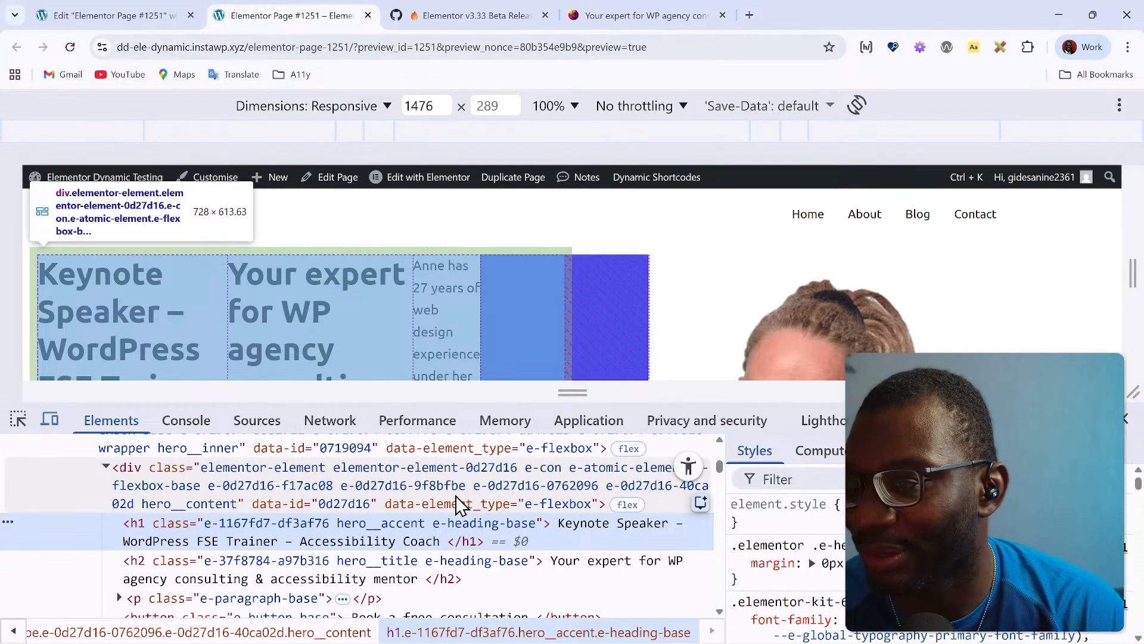
Step: Close the developer tools and reload the page in the editor tab
{"action": "scroll", "coordinate": [224, 486], "scroll_direction": "up", "scroll_amount": 3}
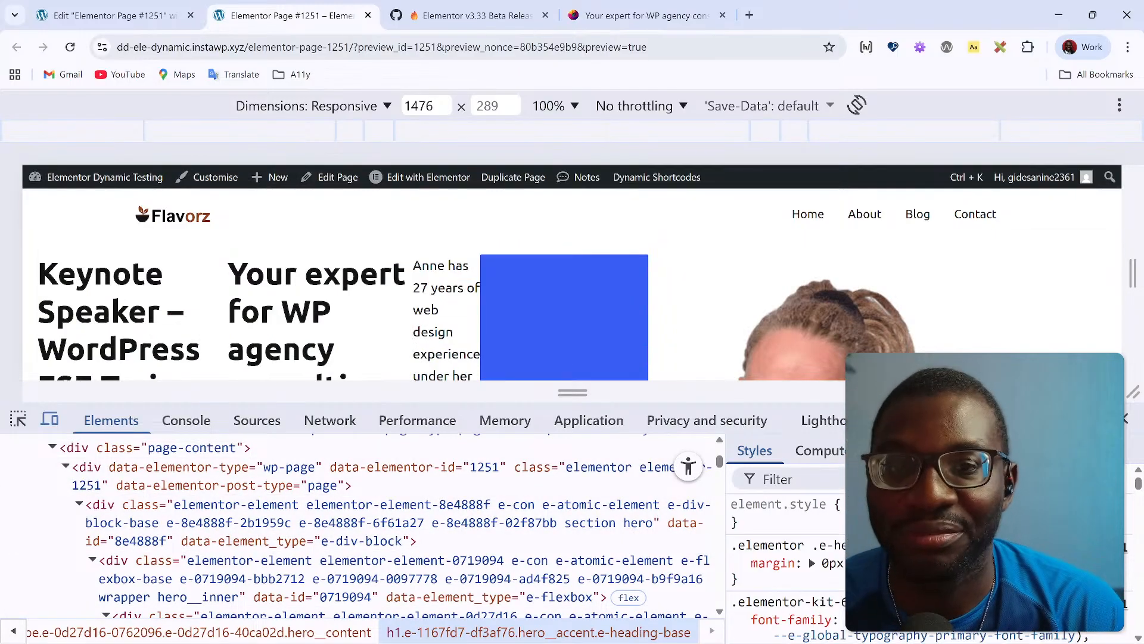
{"action": "left_click", "coordinate": [1125, 419]}
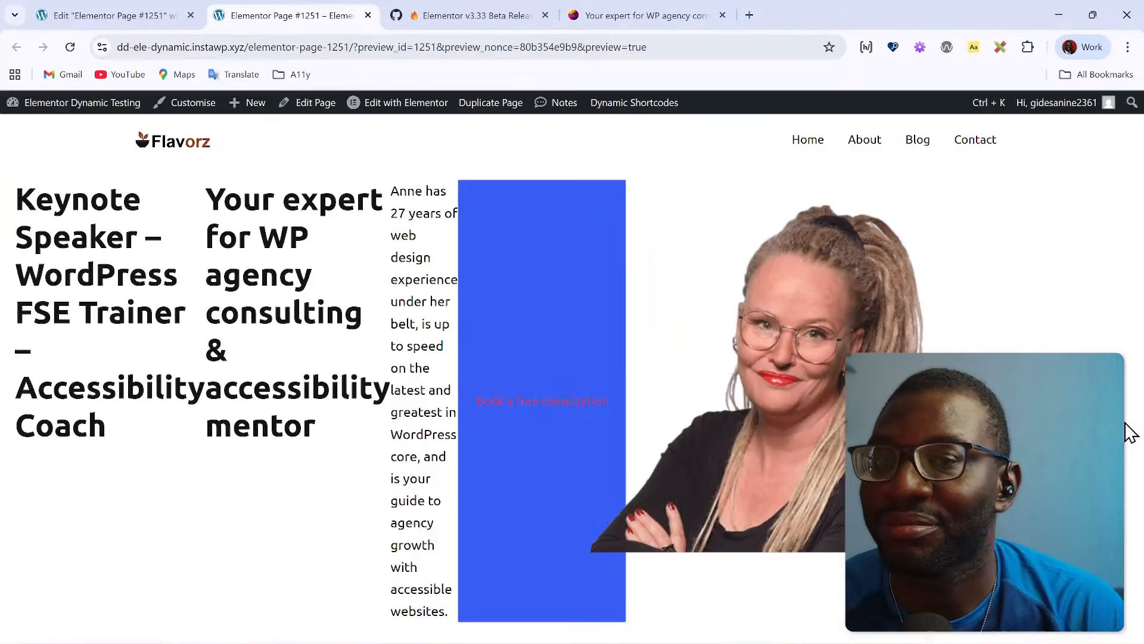
{"action": "left_click", "coordinate": [126, 14]}
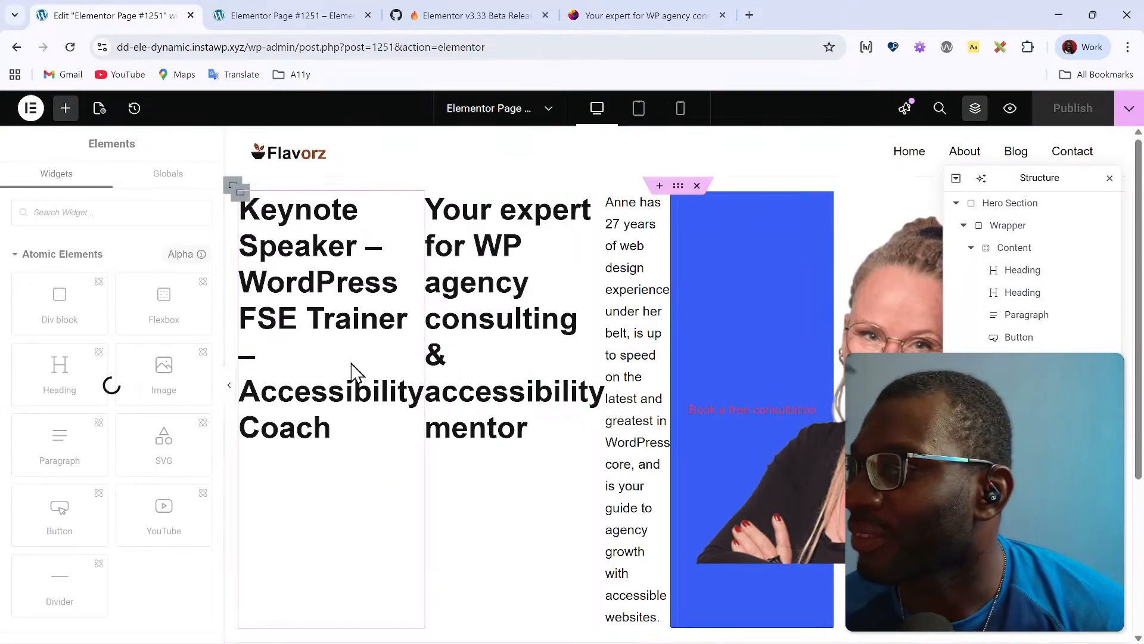
{"action": "left_click", "coordinate": [67, 48]}
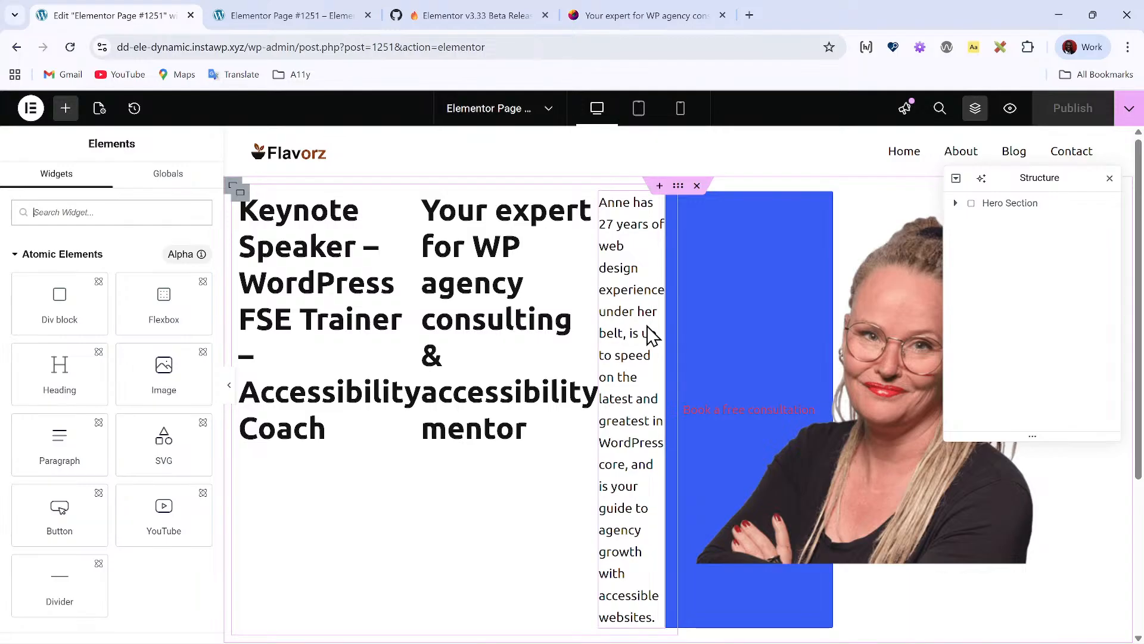
Step: Open the command palette and bring up the list of plugins that can be deactivated
{"action": "key", "text": "ctrl+k"}
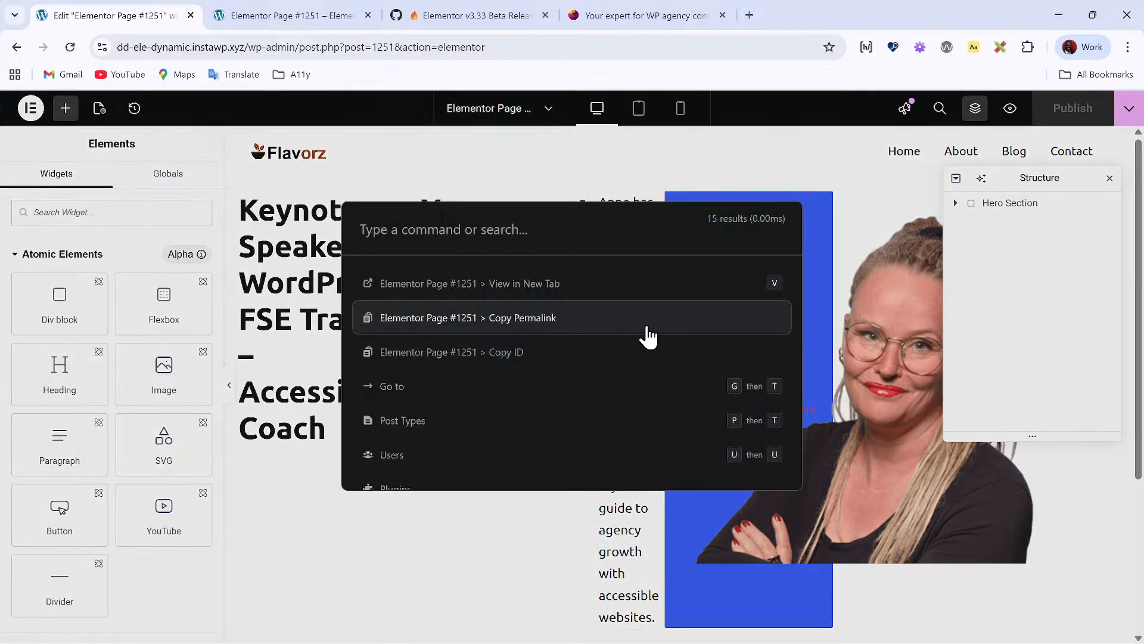
{"action": "type", "text": "plu"}
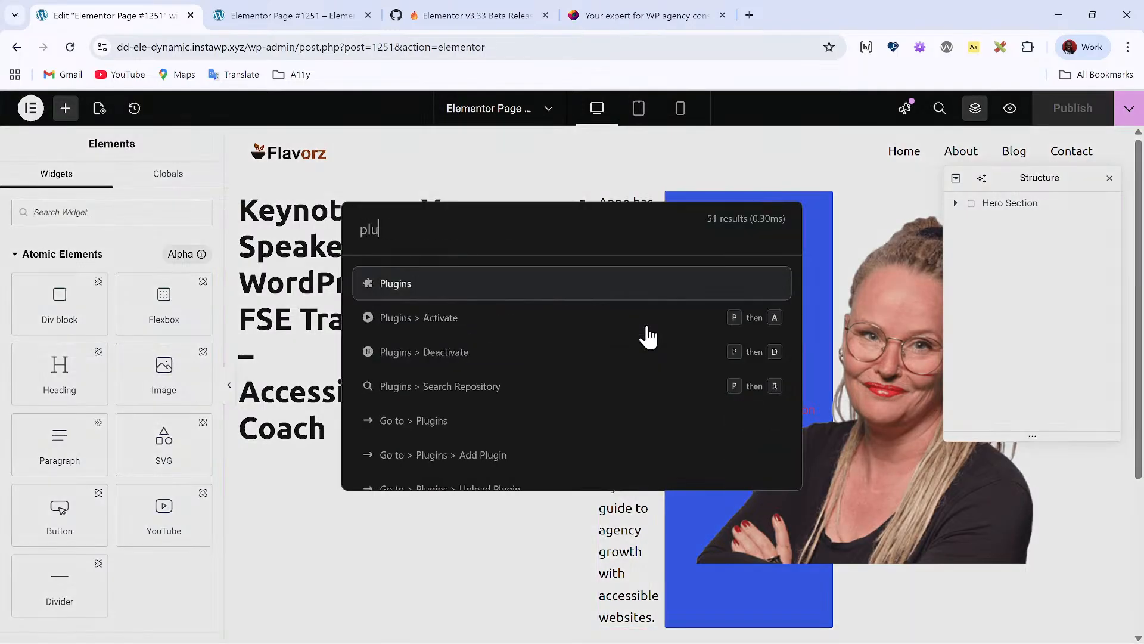
{"action": "key", "text": "Down"}
{"action": "key", "text": "Down"}
{"action": "key", "text": "Return"}
Step: Deactivate the JetFormBuilder plugin from the command palette's plugin list
{"action": "key", "text": "Down"}
{"action": "key", "text": "Down"}
{"action": "key", "text": "Down"}
{"action": "key", "text": "Down"}
{"action": "key", "text": "Down"}
{"action": "key", "text": "Down"}
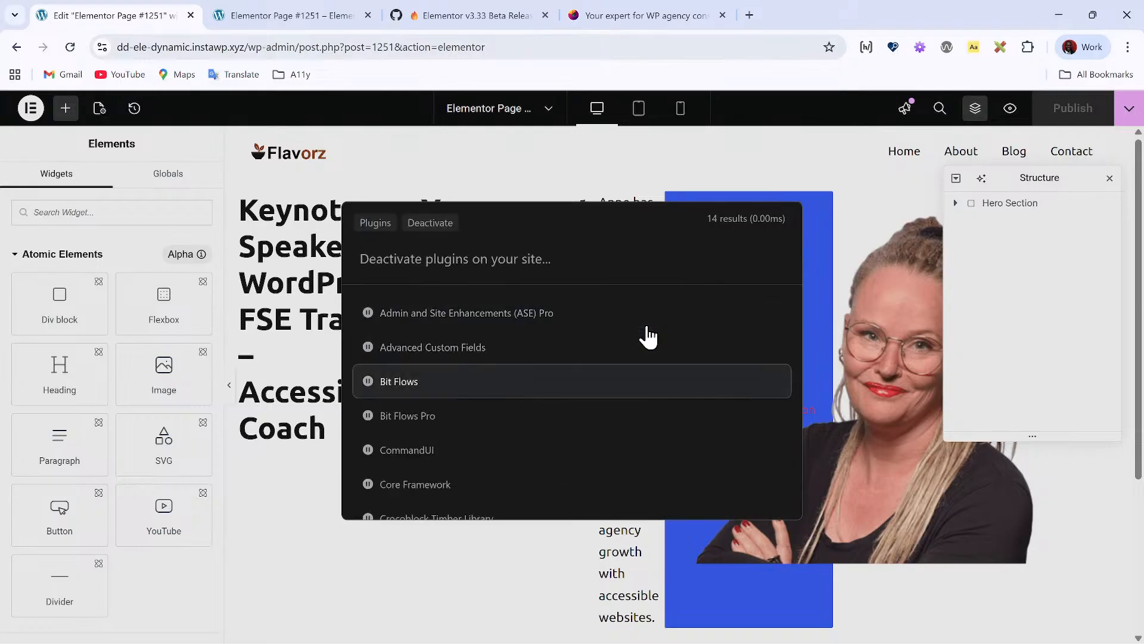
{"action": "key", "text": "Up"}
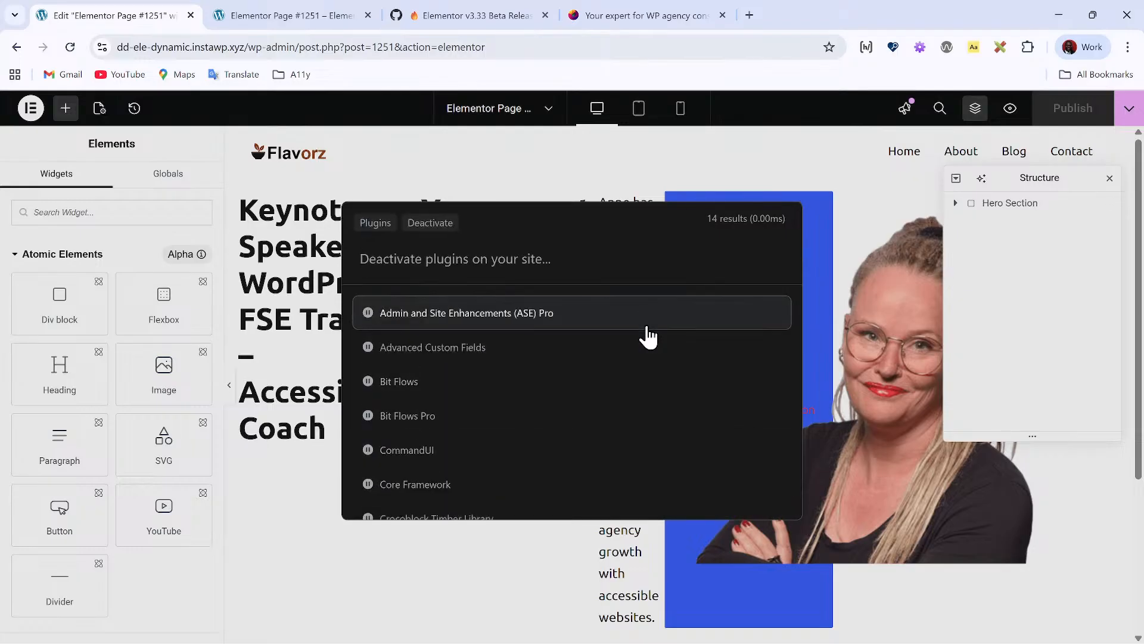
{"action": "key", "text": "Up"}
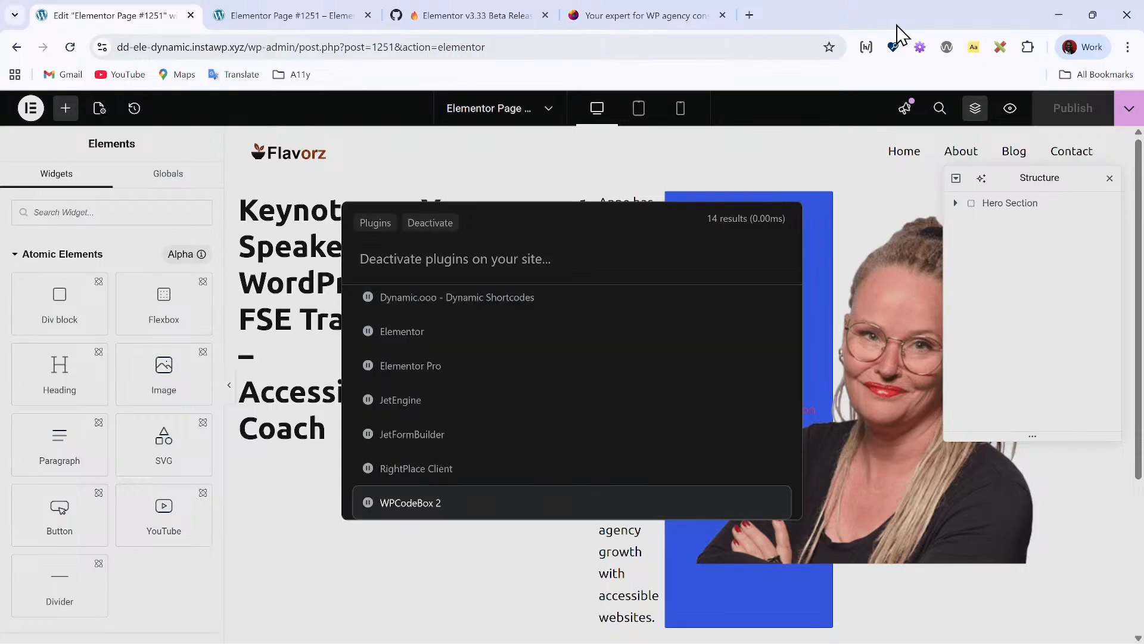
{"action": "key", "text": "Up"}
{"action": "key", "text": "Down"}
{"action": "key", "text": "Up"}
{"action": "key", "text": "Up"}
{"action": "key", "text": "Up"}
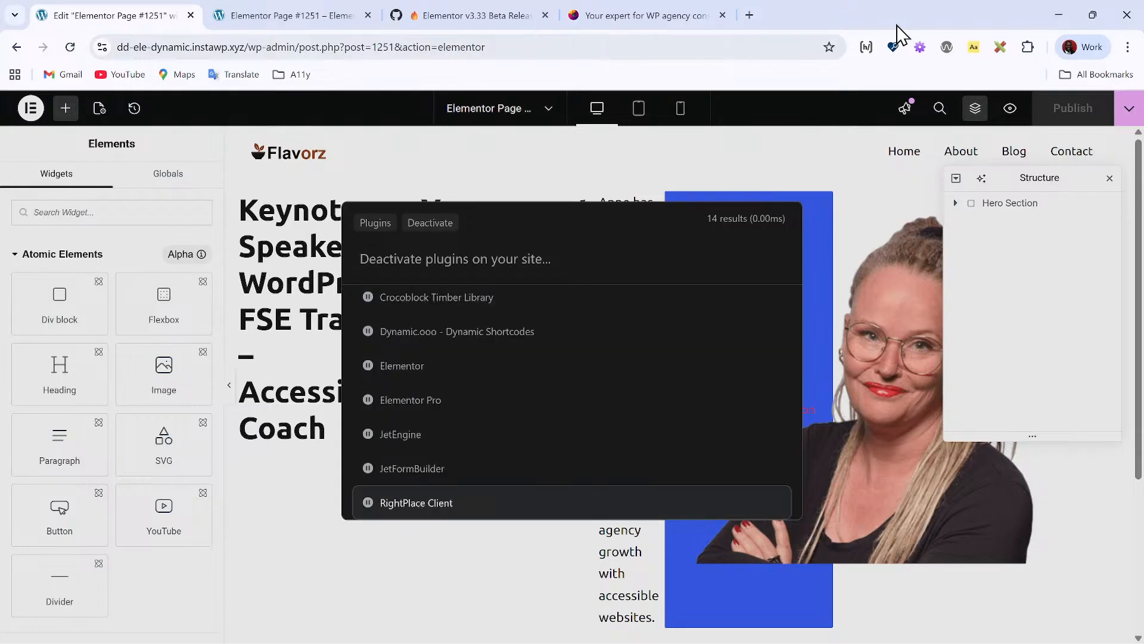
{"action": "key", "text": "Down"}
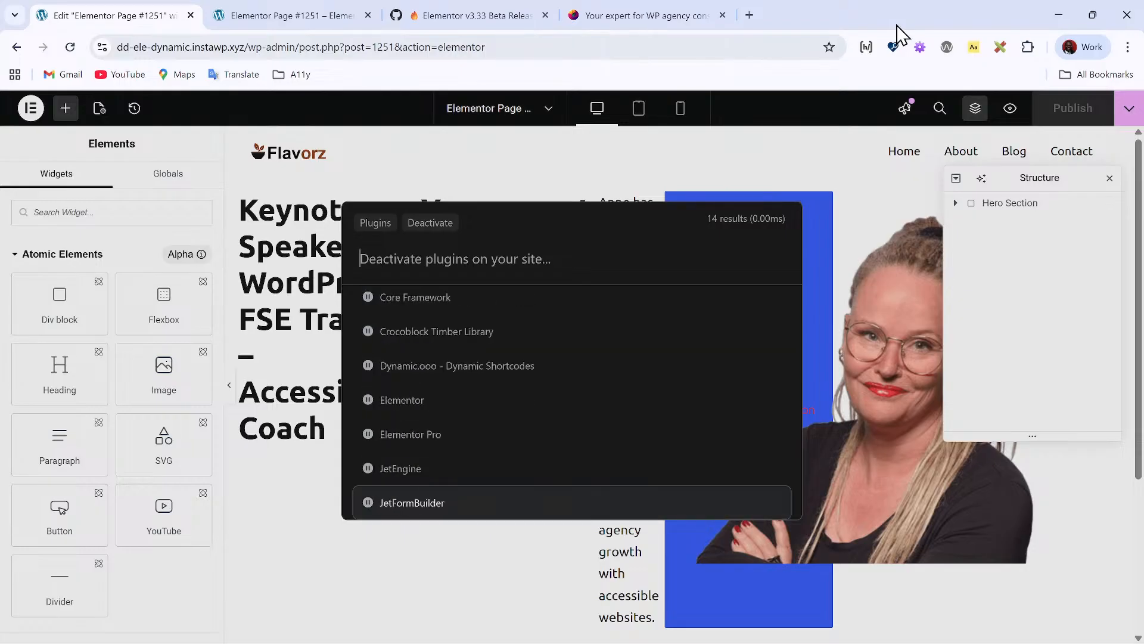
{"action": "key", "text": "Return"}
Step: Deactivate the JetEngine and Crocoblock Timber Library plugins
{"action": "key", "text": "Up"}
{"action": "key", "text": "Up"}
{"action": "key", "text": "Up"}
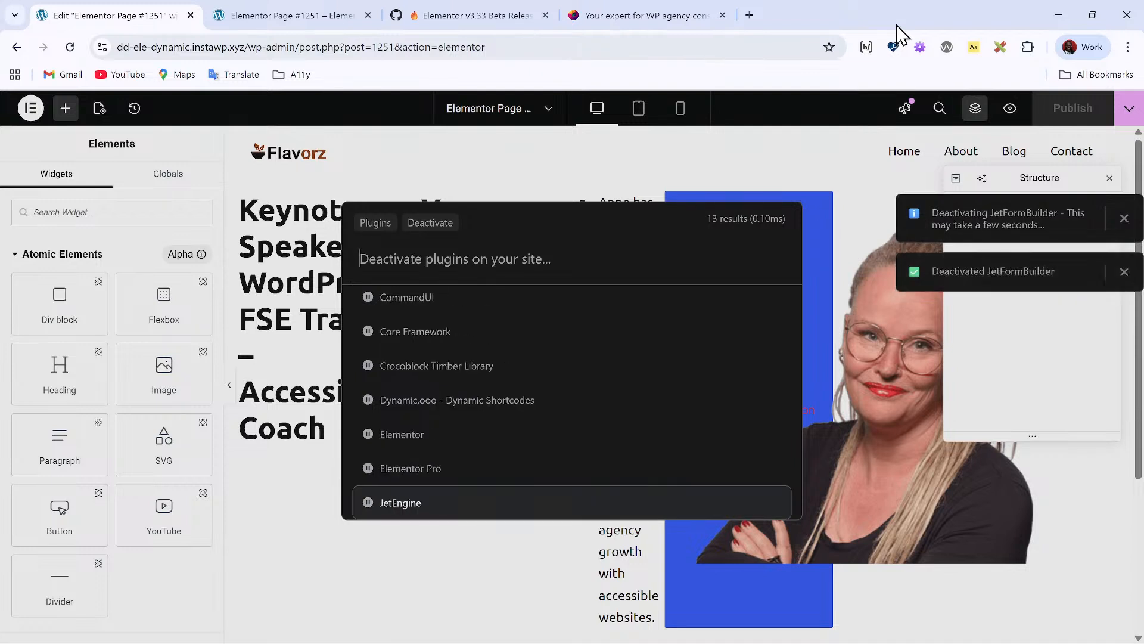
{"action": "key", "text": "Return"}
{"action": "key", "text": "Up"}
{"action": "key", "text": "Up"}
{"action": "key", "text": "Up"}
{"action": "key", "text": "Up"}
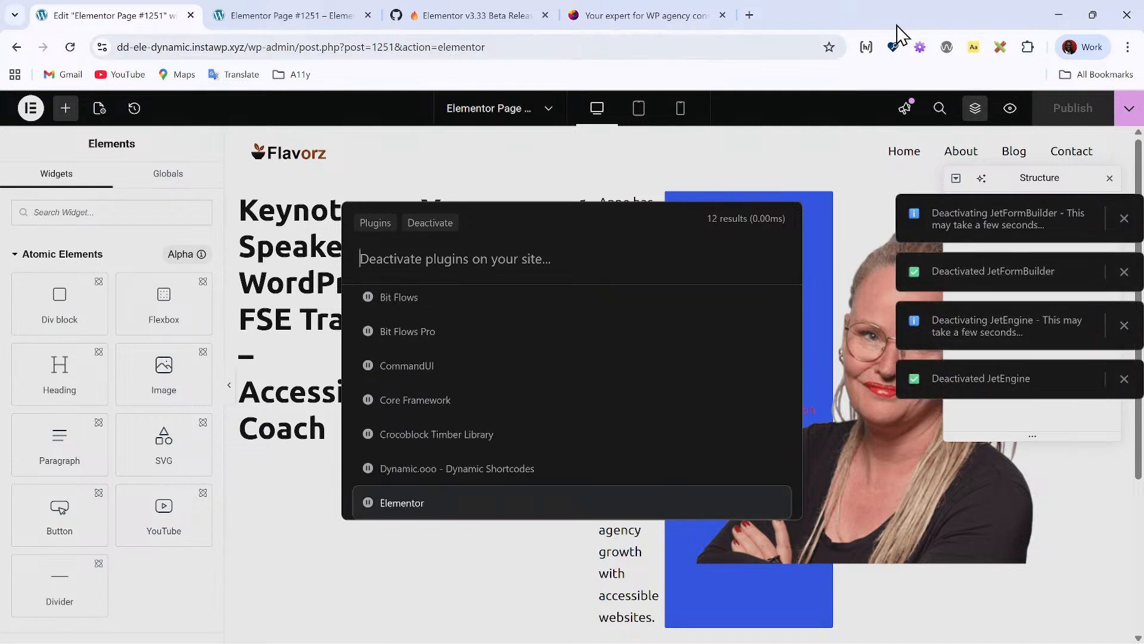
{"action": "key", "text": "Up"}
{"action": "key", "text": "Up"}
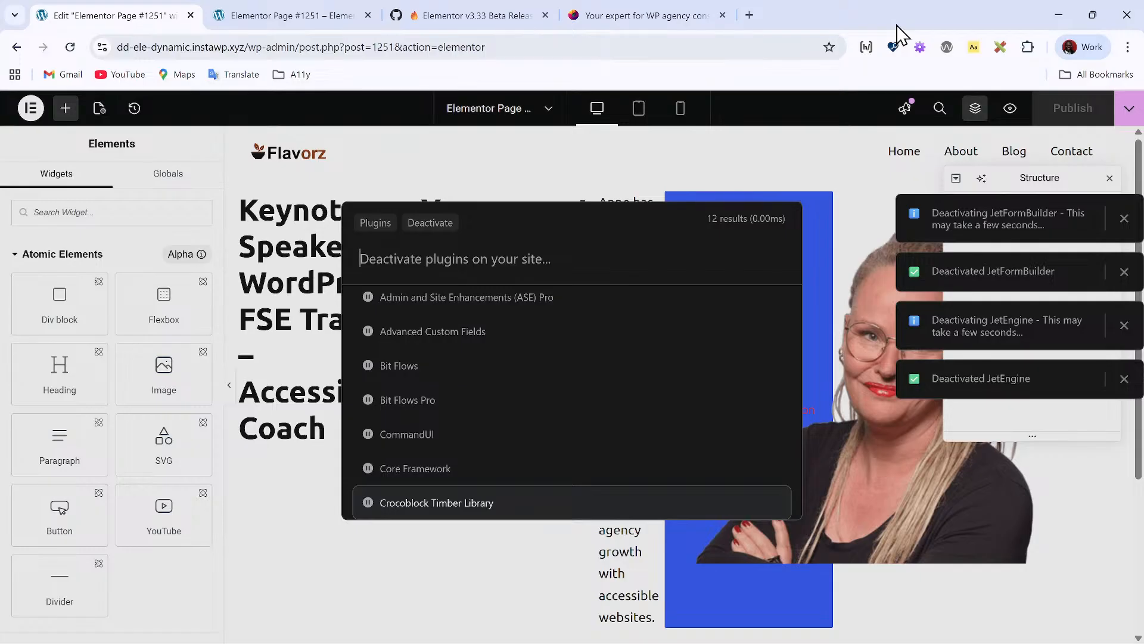
{"action": "key", "text": "Return"}
Step: Deactivate the Bit Flows Pro and Bit Flows plugins
{"action": "key", "text": "Up"}
{"action": "key", "text": "Up"}
{"action": "key", "text": "Up"}
{"action": "key", "text": "Up"}
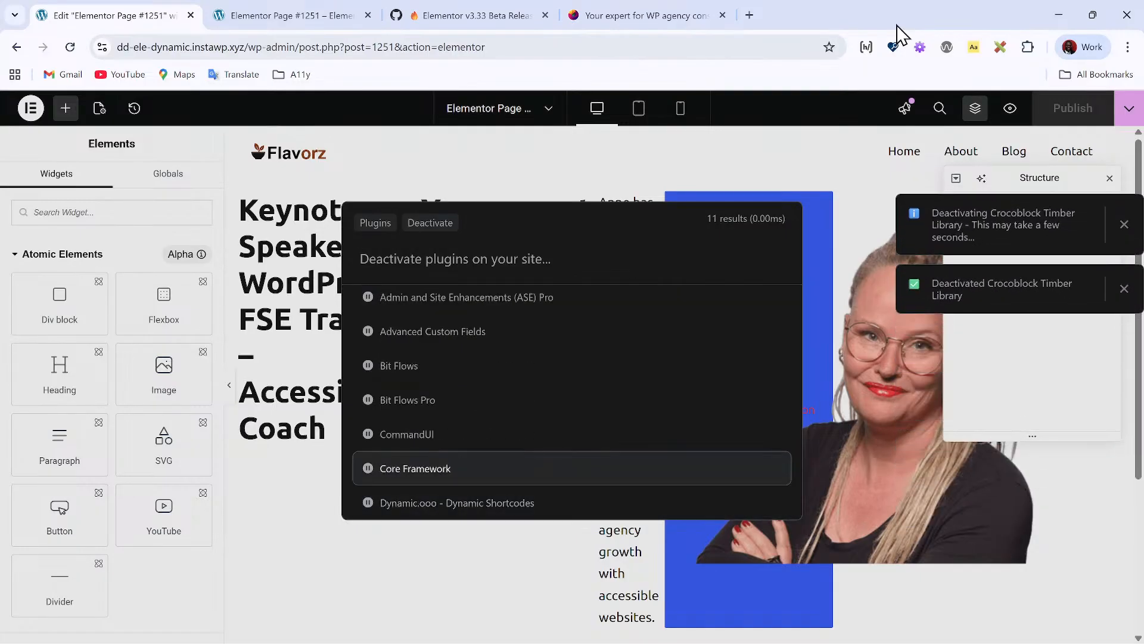
{"action": "key", "text": "Up"}
{"action": "key", "text": "Up"}
{"action": "key", "text": "Up"}
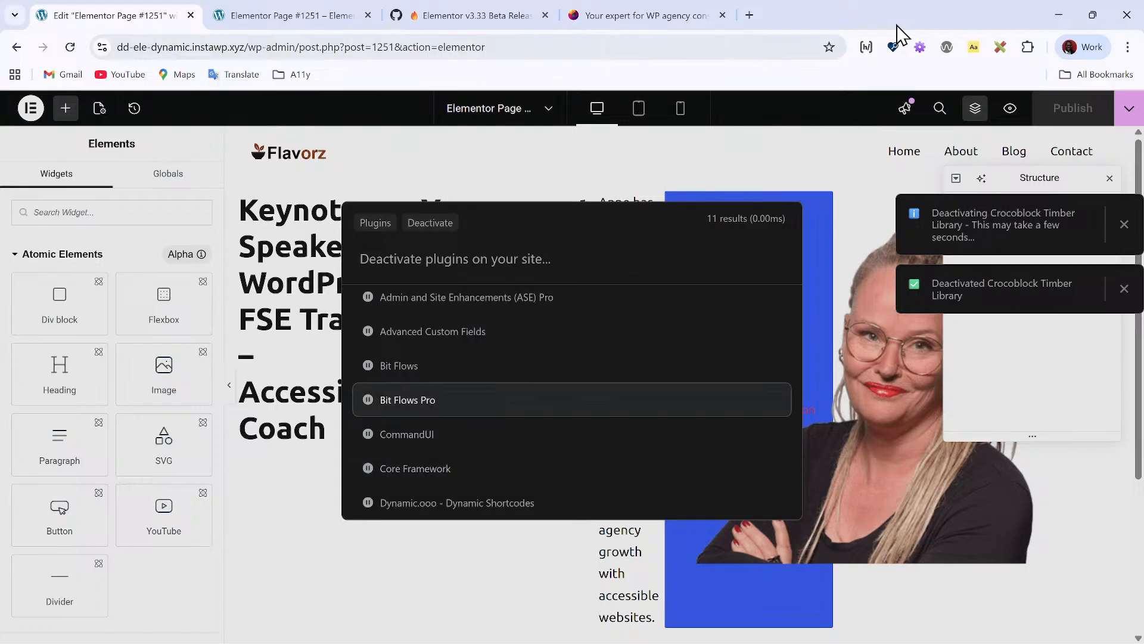
{"action": "key", "text": "Up"}
{"action": "key", "text": "Up"}
{"action": "key", "text": "Up"}
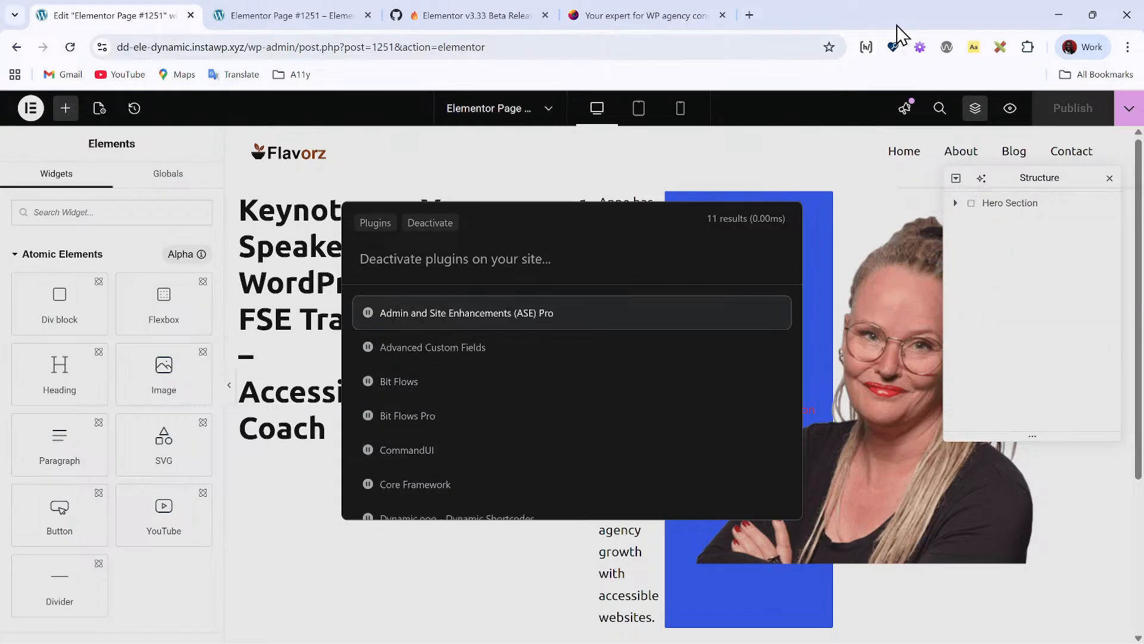
{"action": "key", "text": "Down"}
{"action": "key", "text": "Down"}
{"action": "key", "text": "Down"}
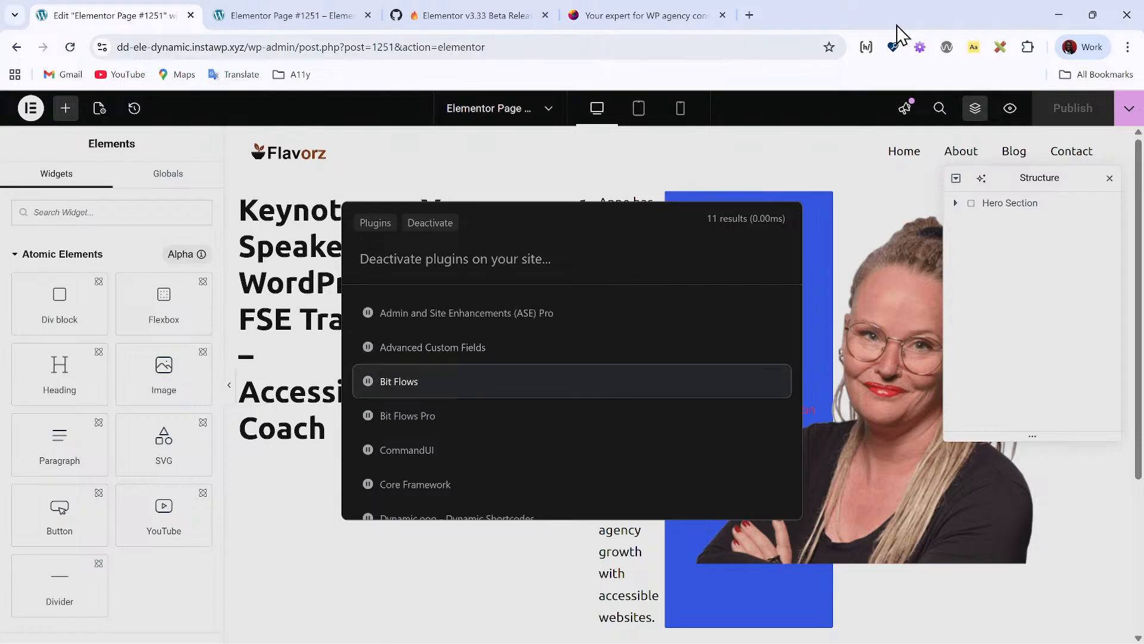
{"action": "key", "text": "Down"}
{"action": "key", "text": "Return"}
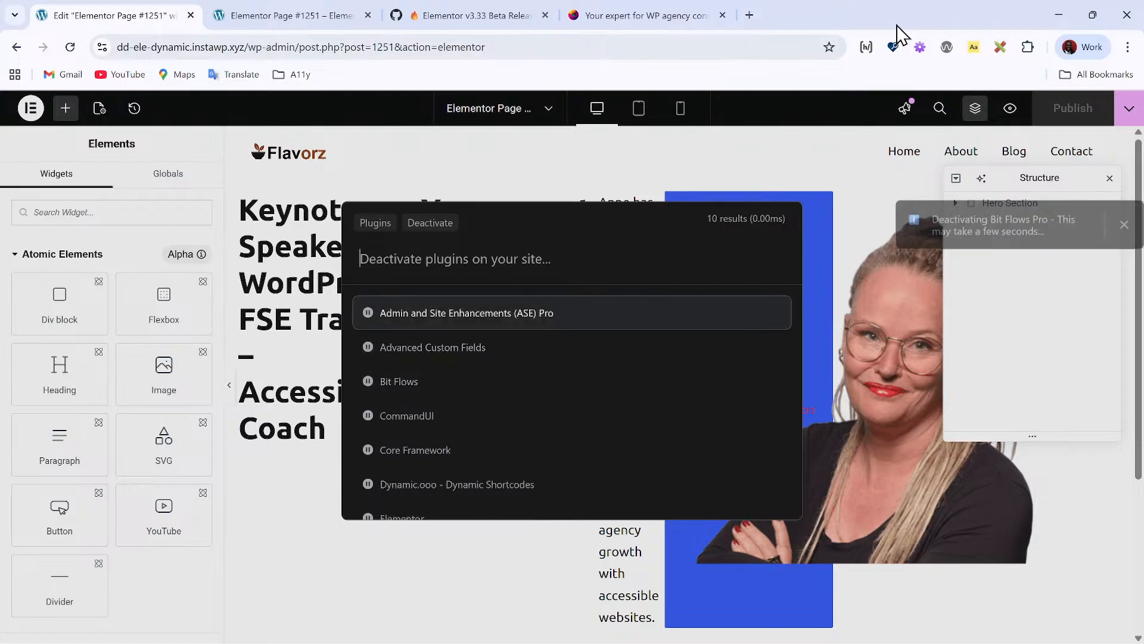
{"action": "key", "text": "Down"}
{"action": "key", "text": "Down"}
{"action": "key", "text": "Return"}
Step: Deactivate the Advanced Custom Fields plugin, leave the command palette and reload the editor
{"action": "key", "text": "Down"}
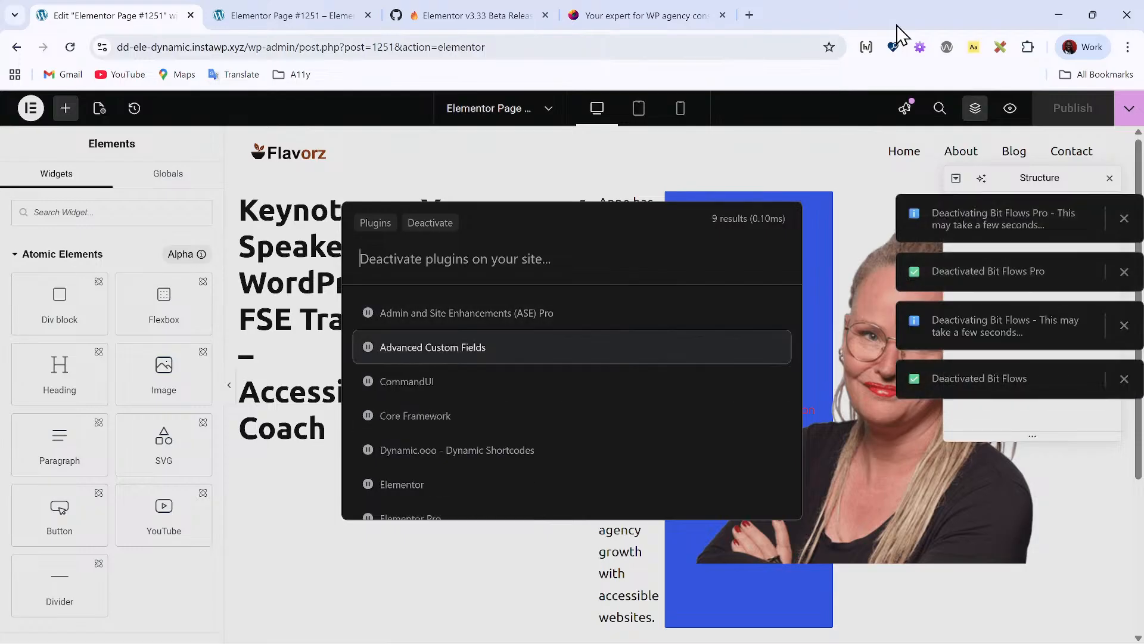
{"action": "key", "text": "Return"}
{"action": "key", "text": "Down"}
{"action": "key", "text": "Up"}
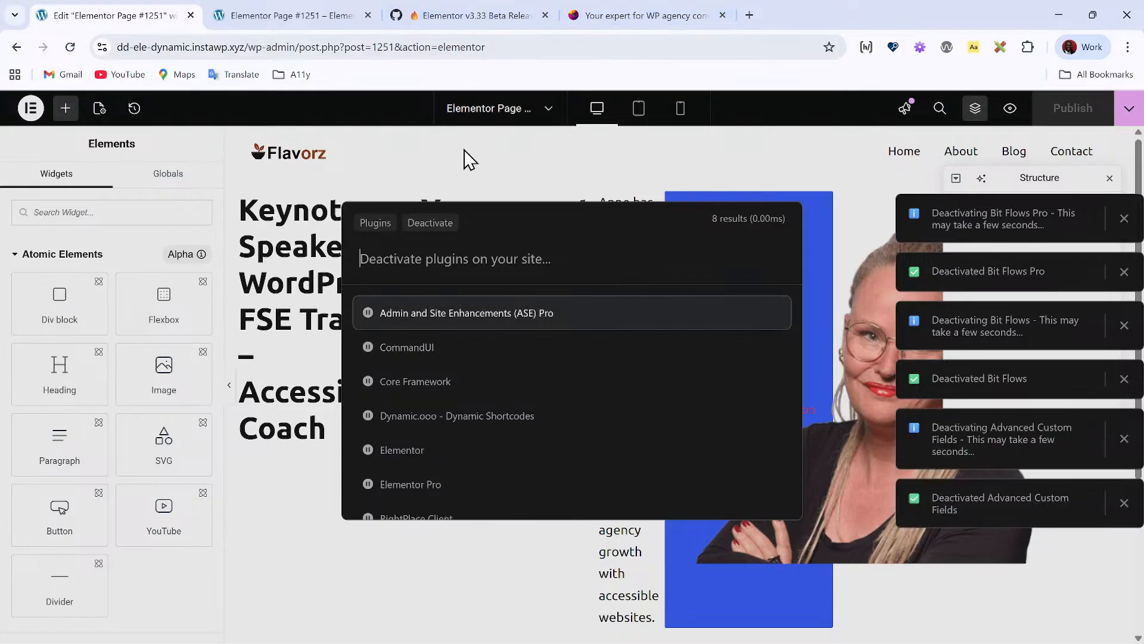
{"action": "key", "text": "Escape"}
{"action": "left_click", "coordinate": [69, 47]}
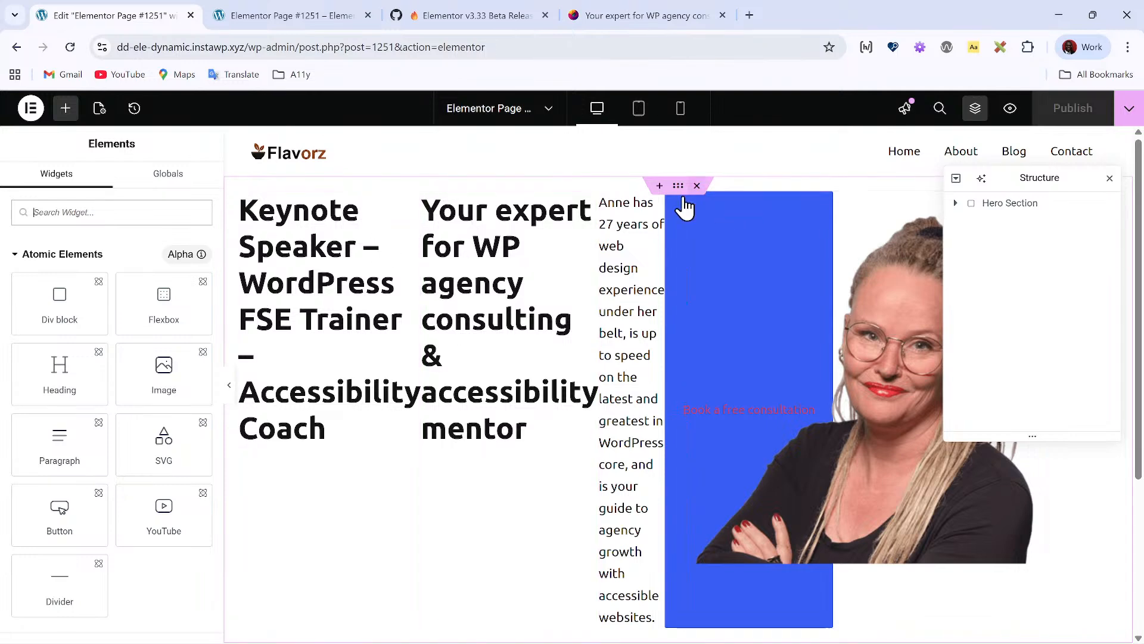
Step: Set the hero class's padding on the Hero Section to 0 px on all sides
{"action": "left_click", "coordinate": [960, 204]}
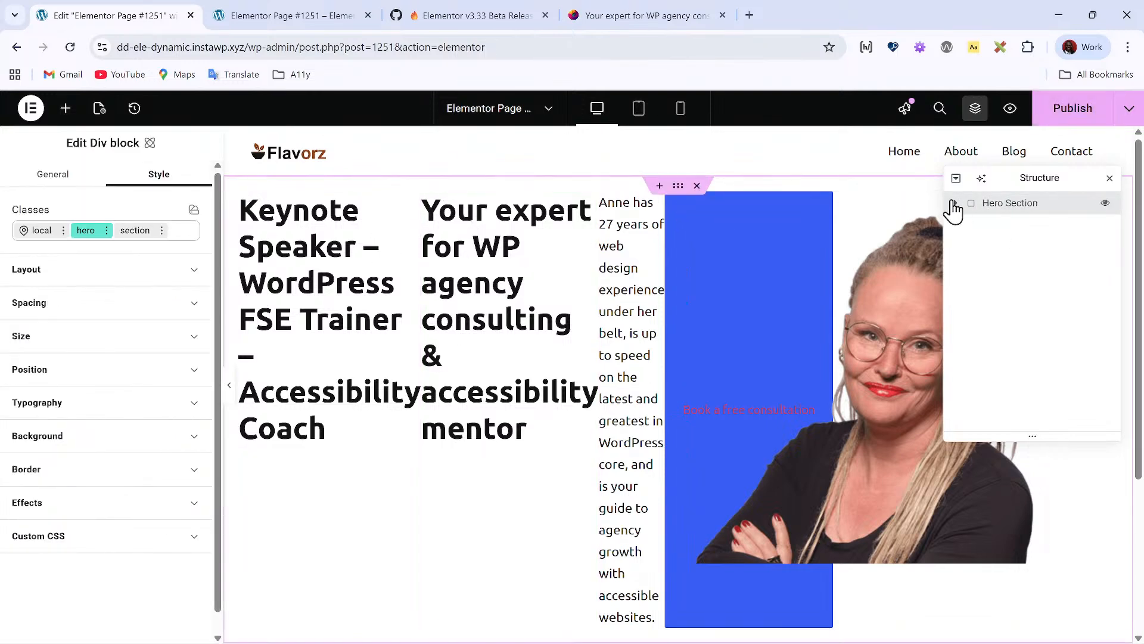
{"action": "left_click", "coordinate": [954, 204]}
{"action": "left_click", "coordinate": [77, 302]}
{"action": "left_click", "coordinate": [141, 444]}
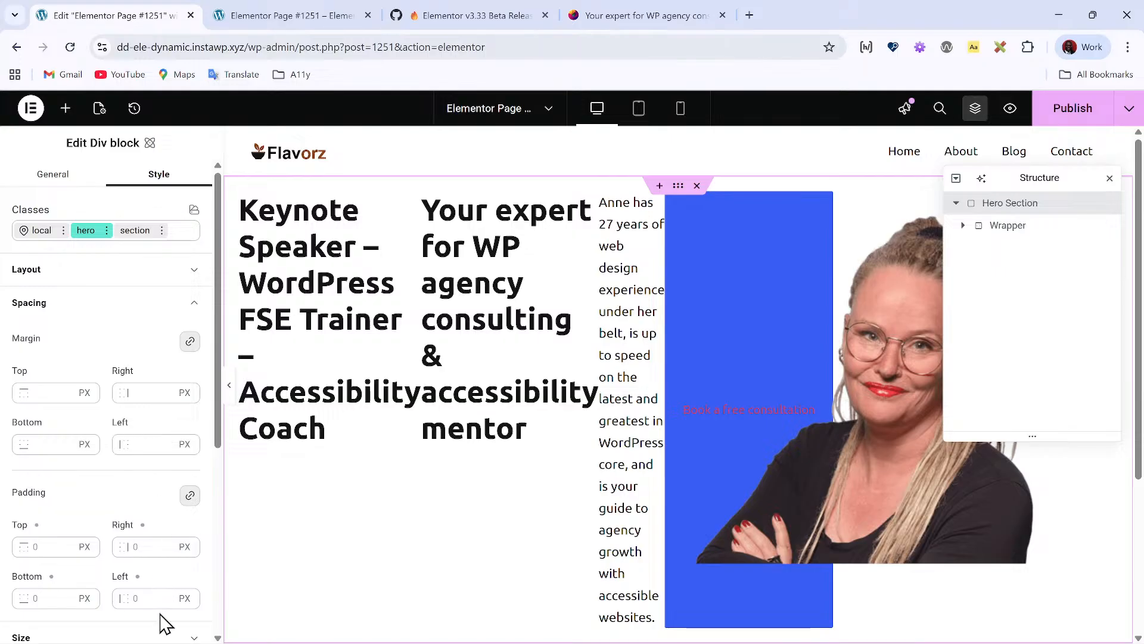
{"action": "left_click", "coordinate": [148, 597]}
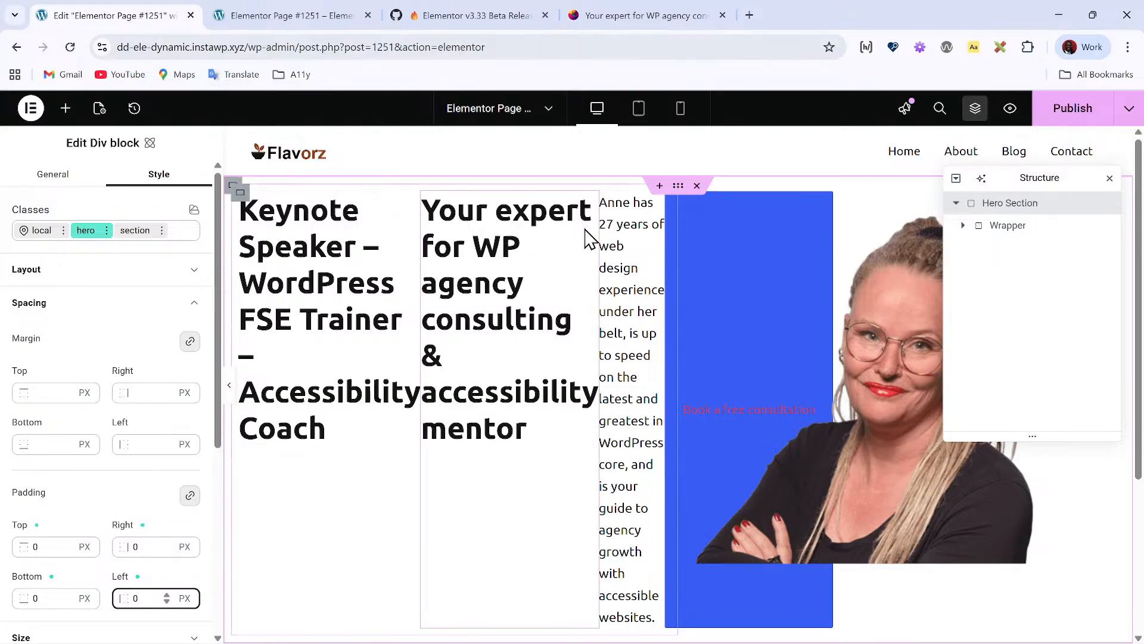
Step: Set the display of the wrapper class on the Wrapper flexbox to Flex
{"action": "left_click", "coordinate": [1012, 227]}
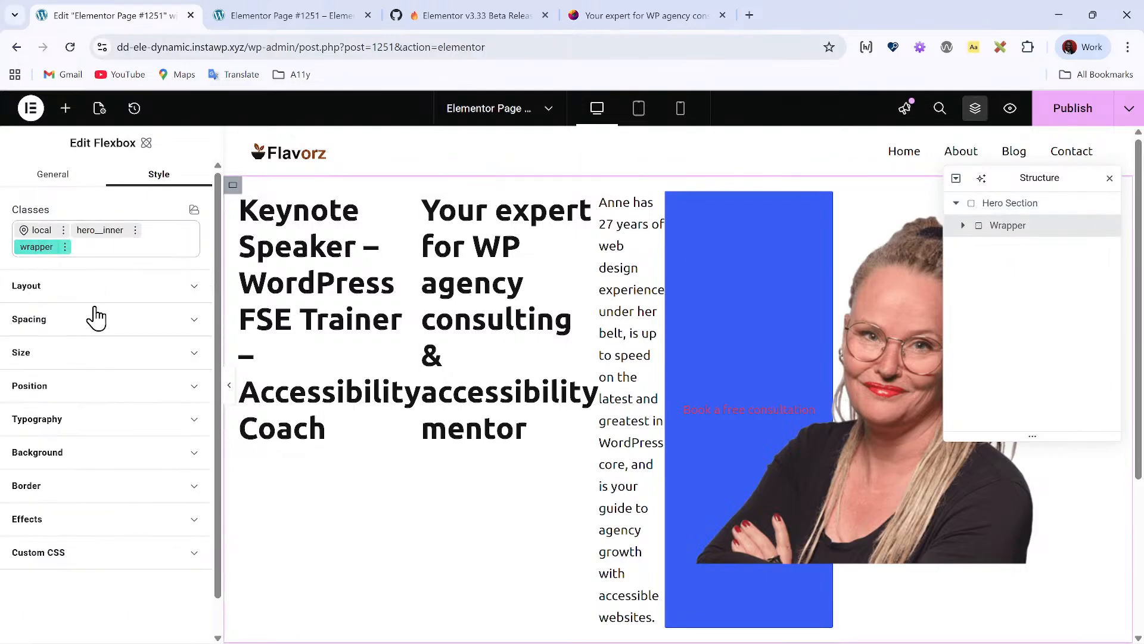
{"action": "left_click", "coordinate": [98, 287]}
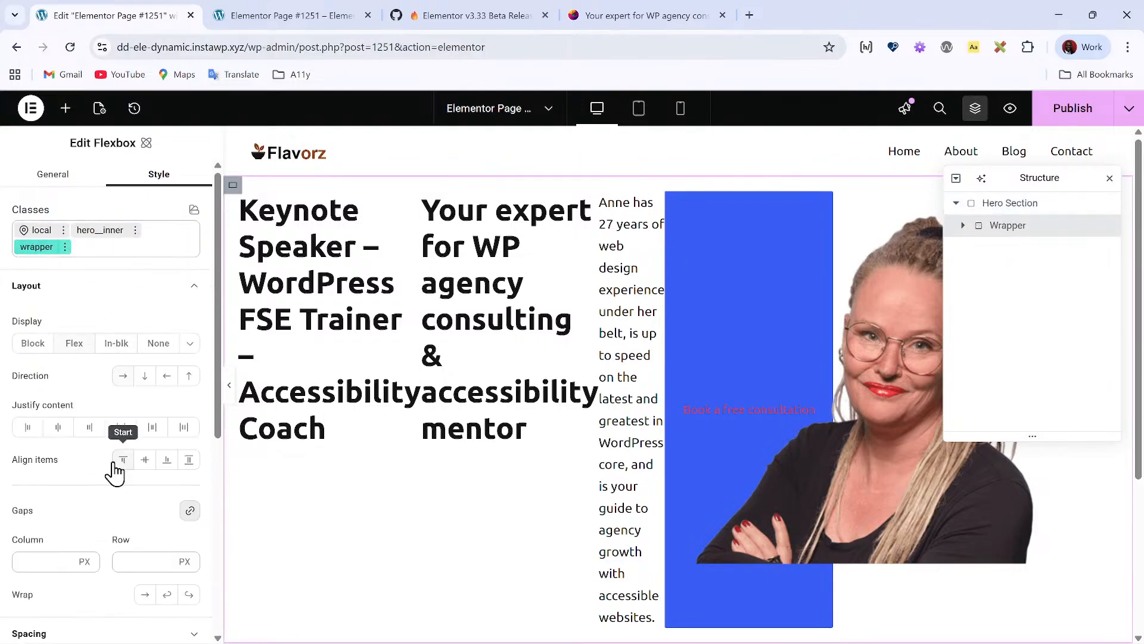
{"action": "scroll", "coordinate": [59, 477], "scroll_direction": "down", "scroll_amount": 1}
{"action": "scroll", "coordinate": [51, 459], "scroll_direction": "down", "scroll_amount": 3}
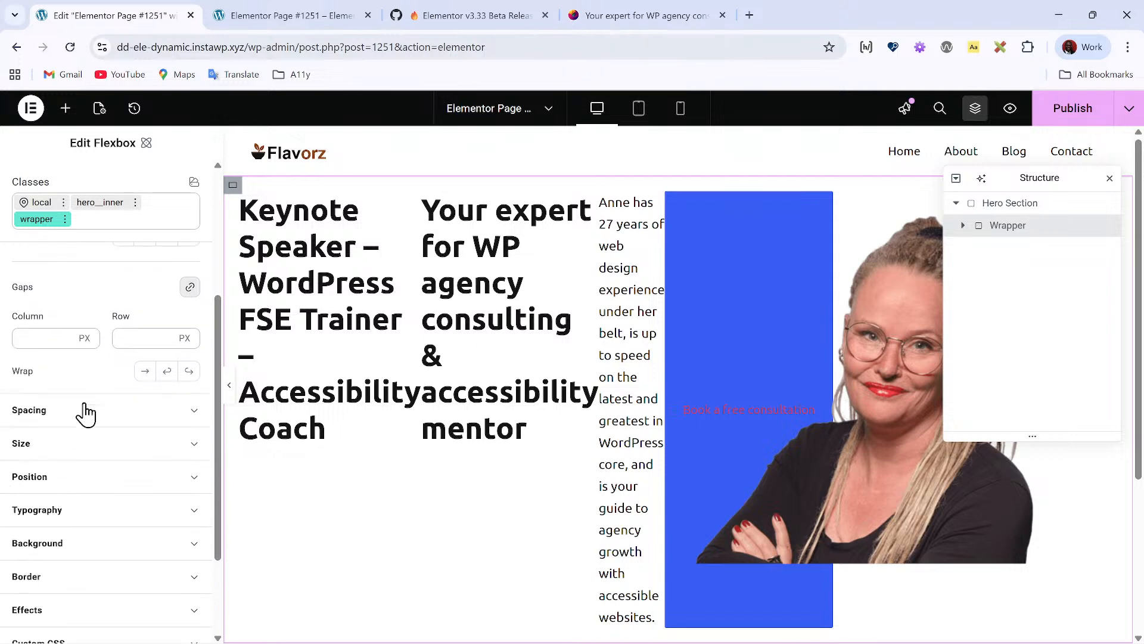
{"action": "scroll", "coordinate": [84, 428], "scroll_direction": "up", "scroll_amount": 4}
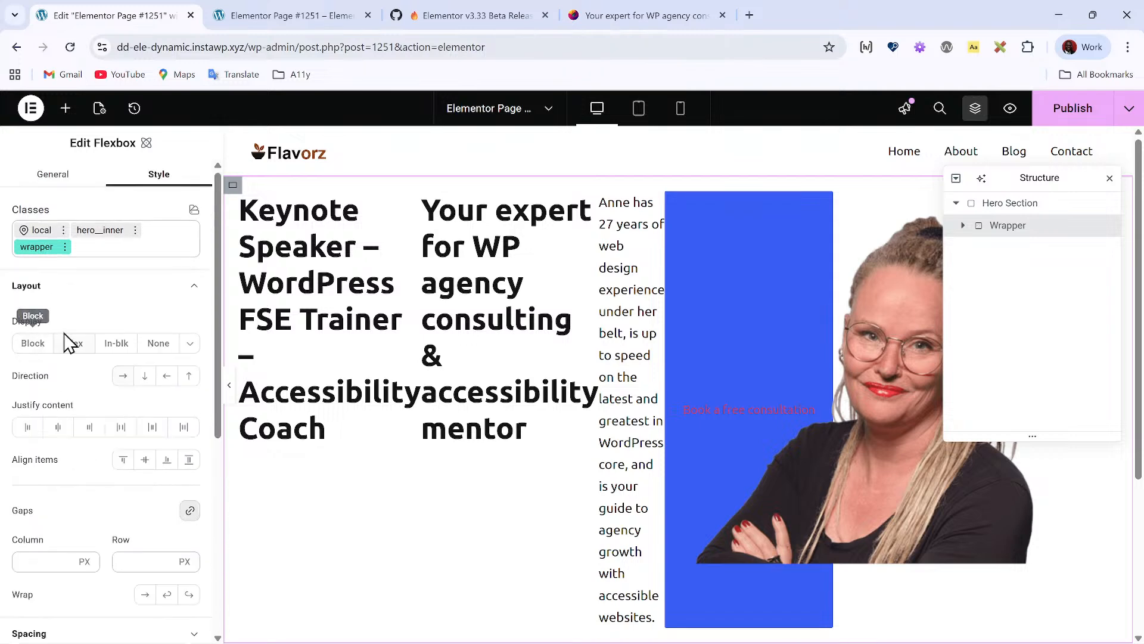
{"action": "left_click", "coordinate": [80, 352]}
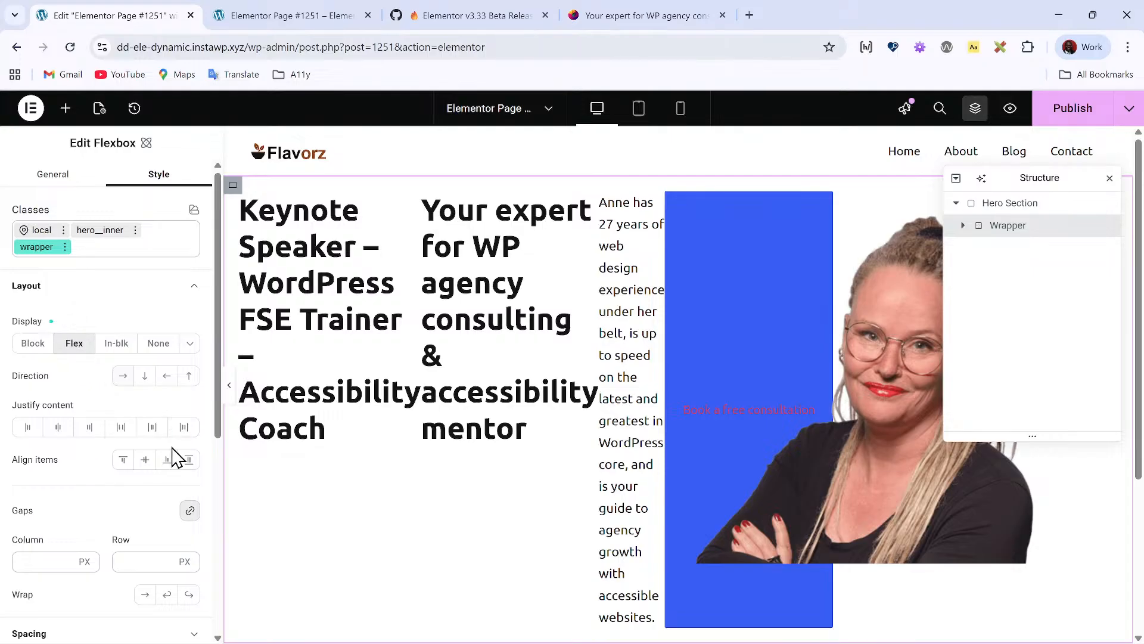
Step: Set the wrapper class's margins to Auto on all sides
{"action": "scroll", "coordinate": [84, 475], "scroll_direction": "down", "scroll_amount": 4}
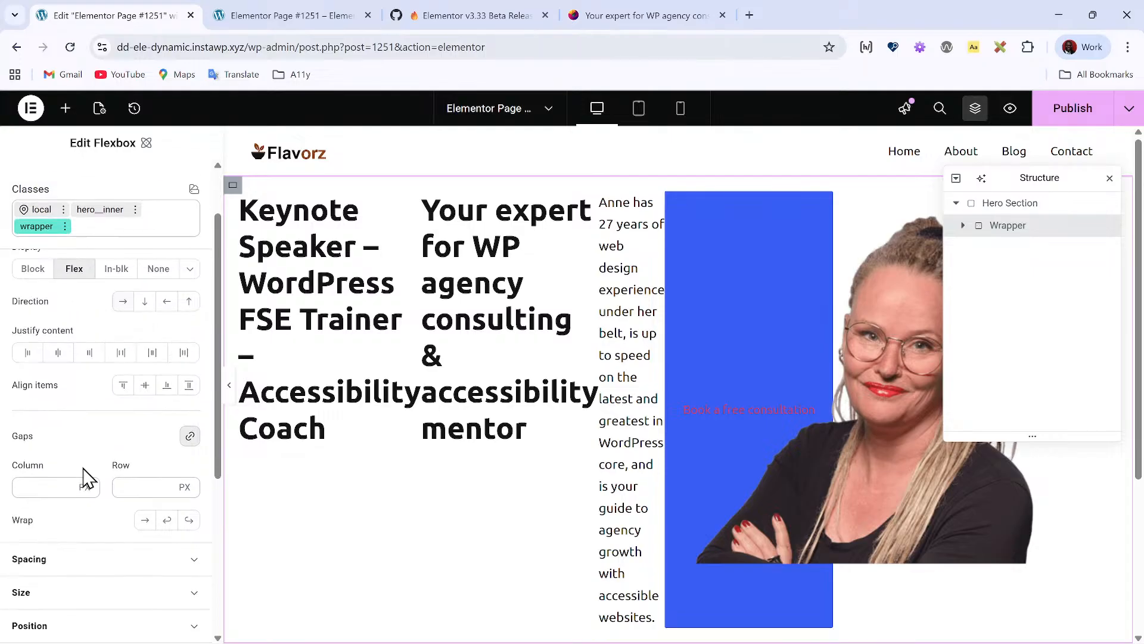
{"action": "left_click", "coordinate": [77, 498]}
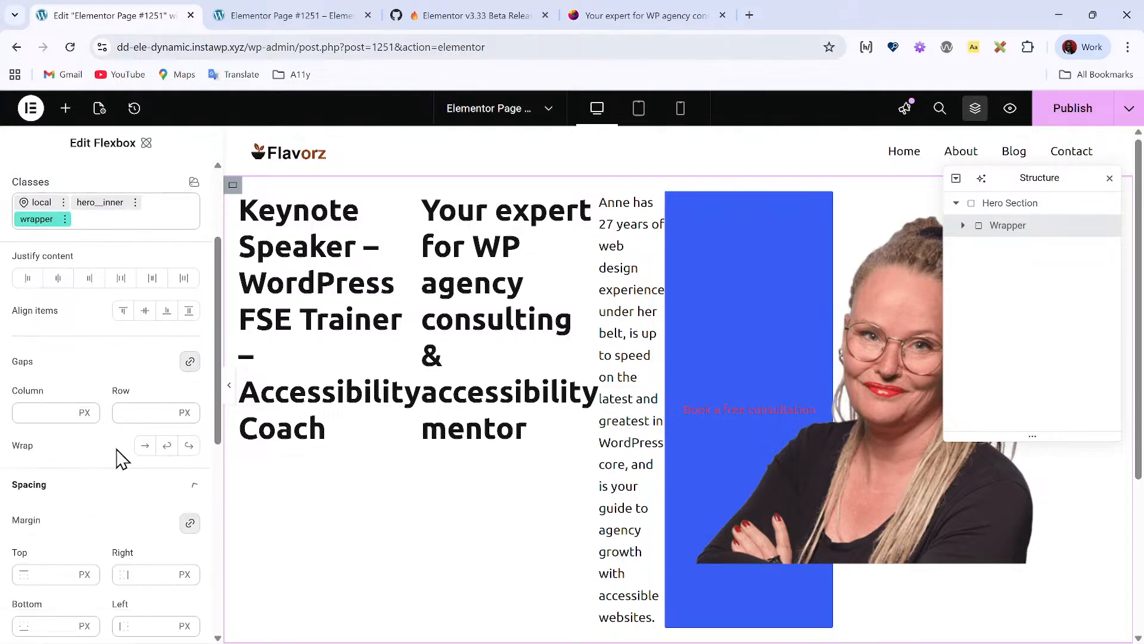
{"action": "scroll", "coordinate": [128, 439], "scroll_direction": "down", "scroll_amount": 3}
{"action": "scroll", "coordinate": [43, 429], "scroll_direction": "down", "scroll_amount": 2}
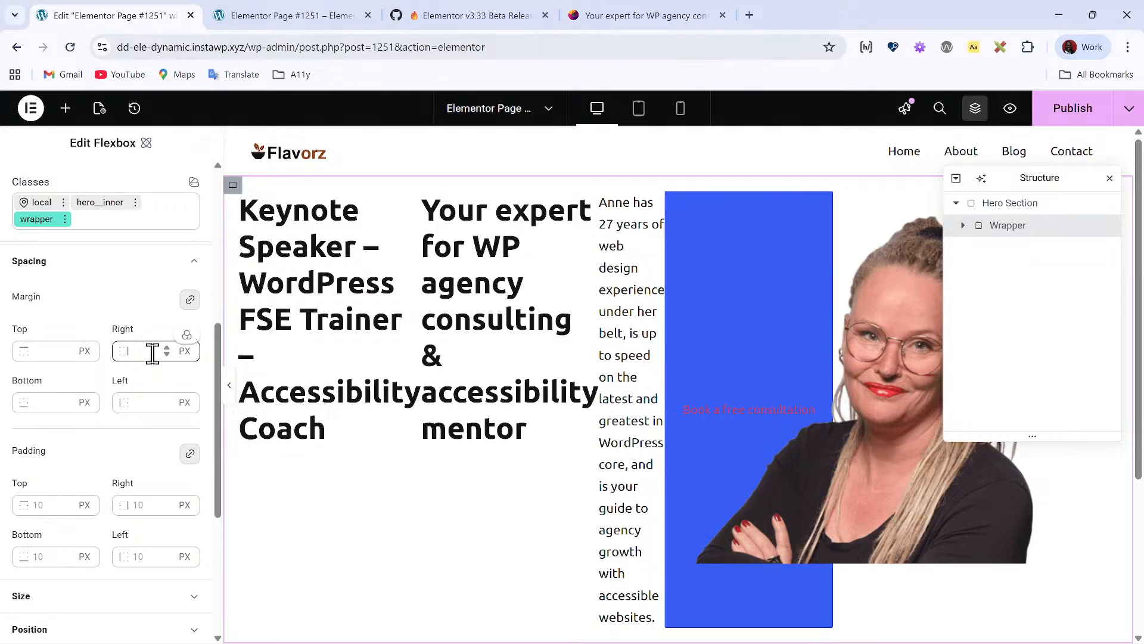
{"action": "left_click", "coordinate": [153, 353]}
{"action": "key", "text": "a"}
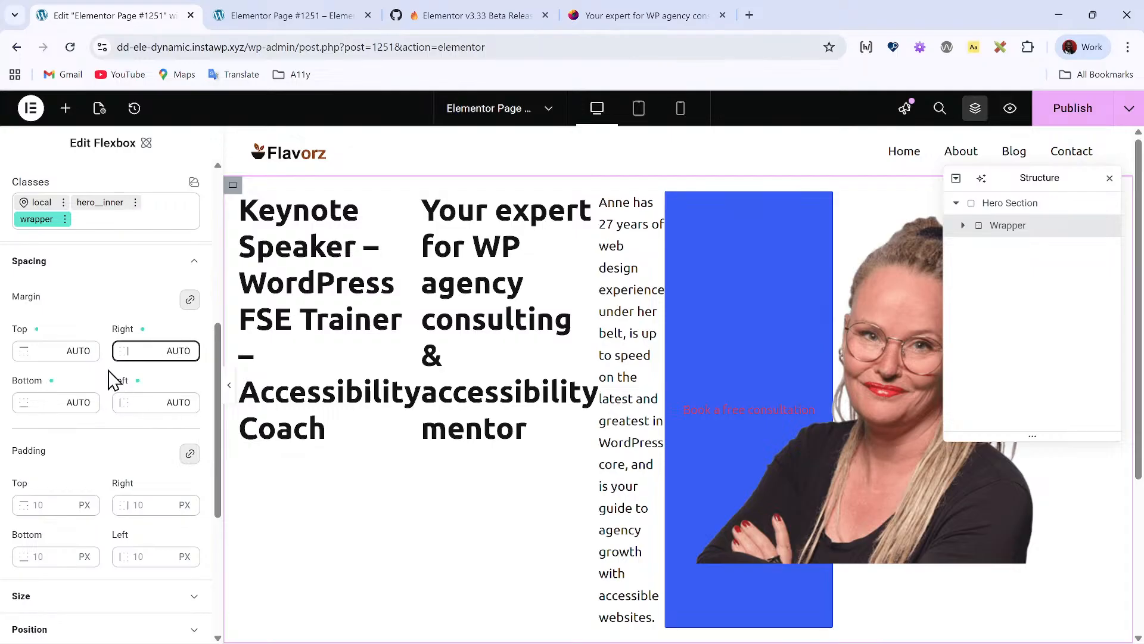
Step: Unlink the wrapper class's margin sides and clear the top and bottom margins, keeping Auto on left and right
{"action": "left_click", "coordinate": [190, 299]}
{"action": "left_click", "coordinate": [81, 353]}
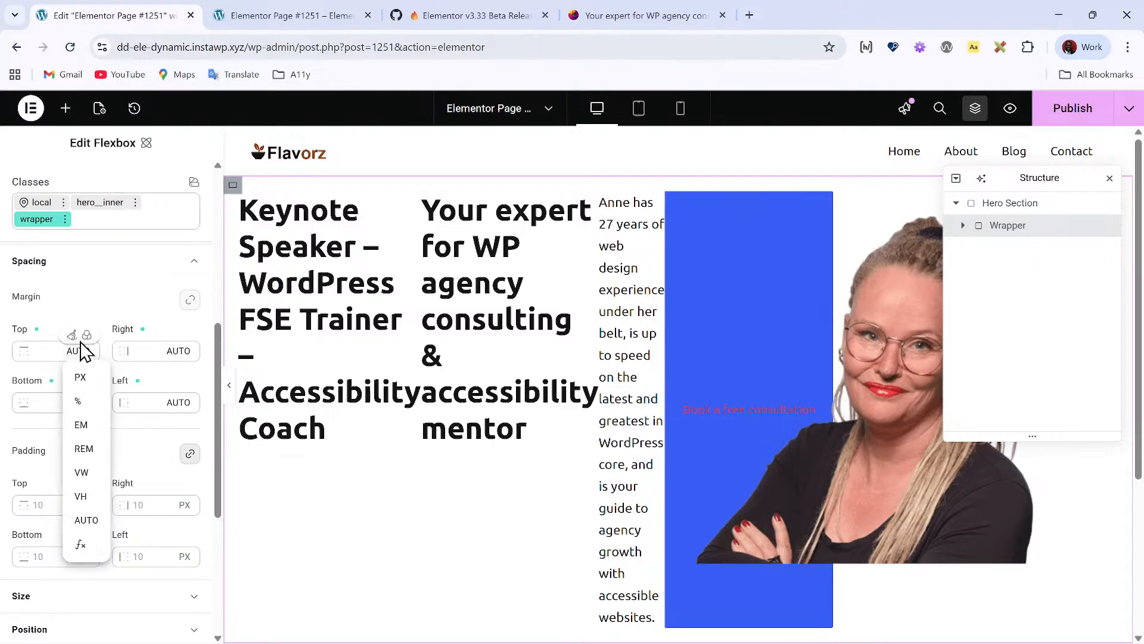
{"action": "left_click", "coordinate": [71, 336]}
{"action": "left_click", "coordinate": [72, 386]}
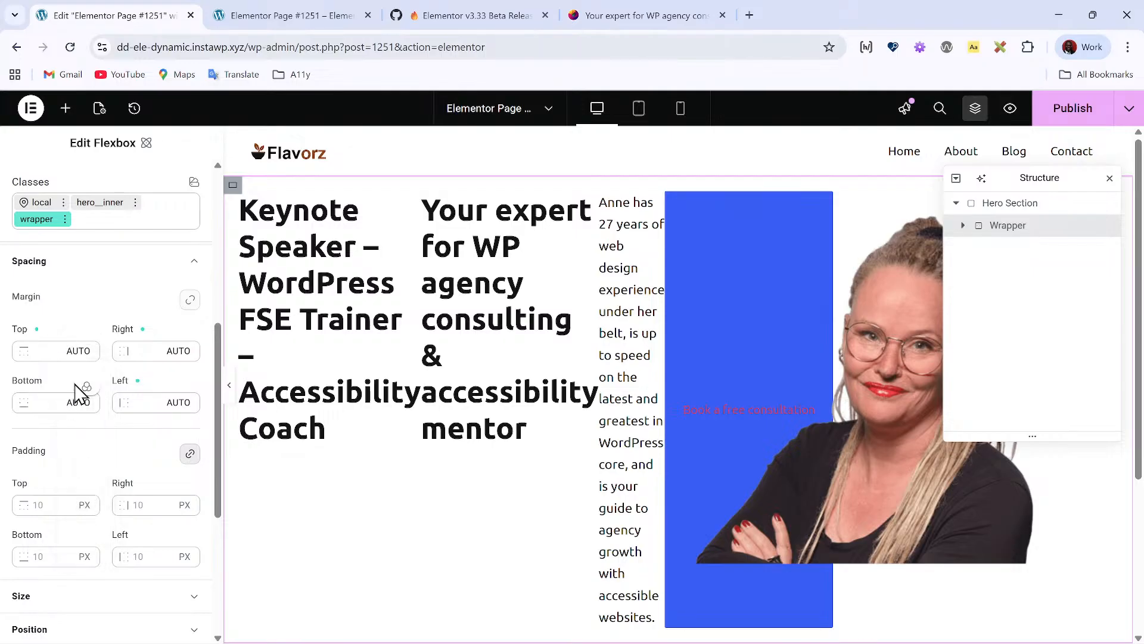
{"action": "left_click", "coordinate": [71, 351]}
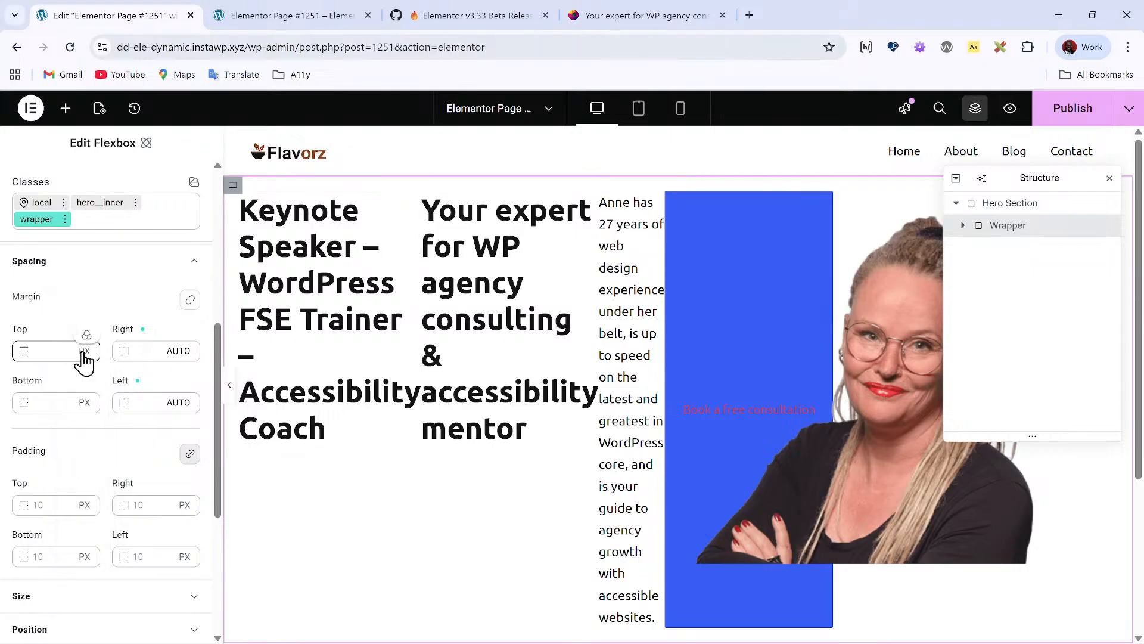
{"action": "scroll", "coordinate": [84, 462], "scroll_direction": "down", "scroll_amount": 1}
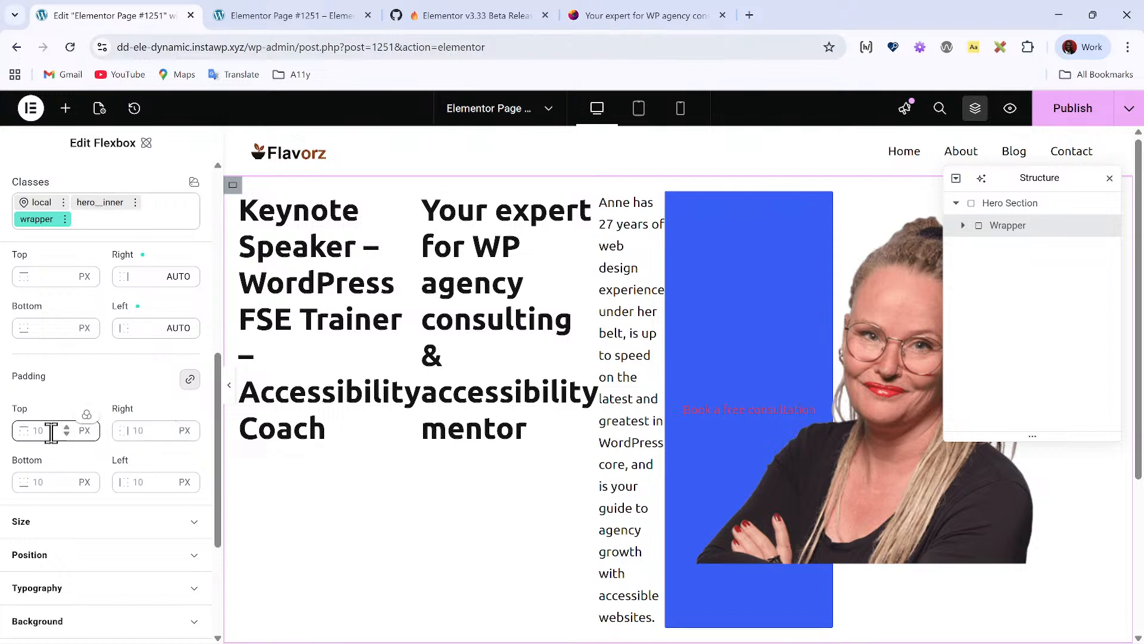
{"action": "left_click", "coordinate": [136, 431]}
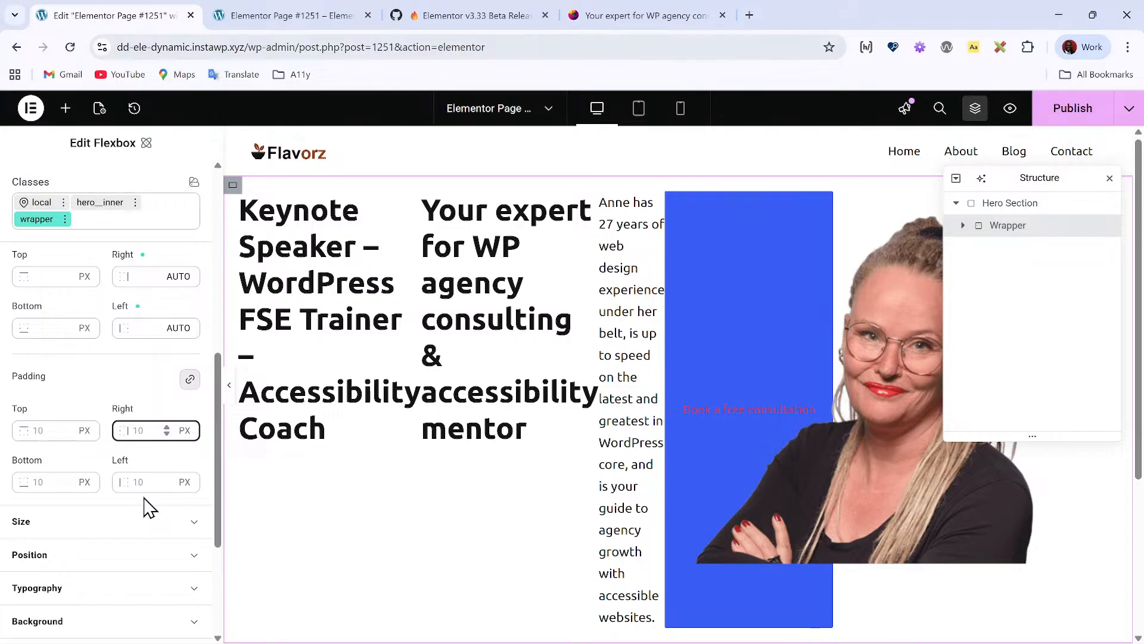
{"action": "key", "text": "c"}
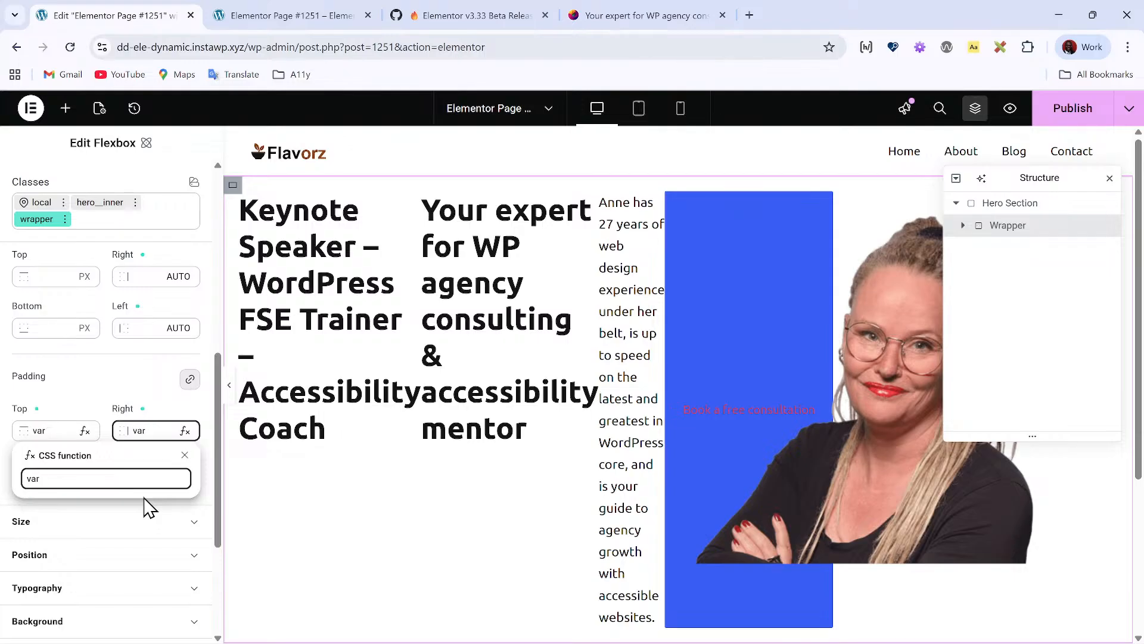
{"action": "key", "text": "Escape"}
Step: Set the wrapper class's width to Auto
{"action": "scroll", "coordinate": [113, 360], "scroll_direction": "down", "scroll_amount": 3}
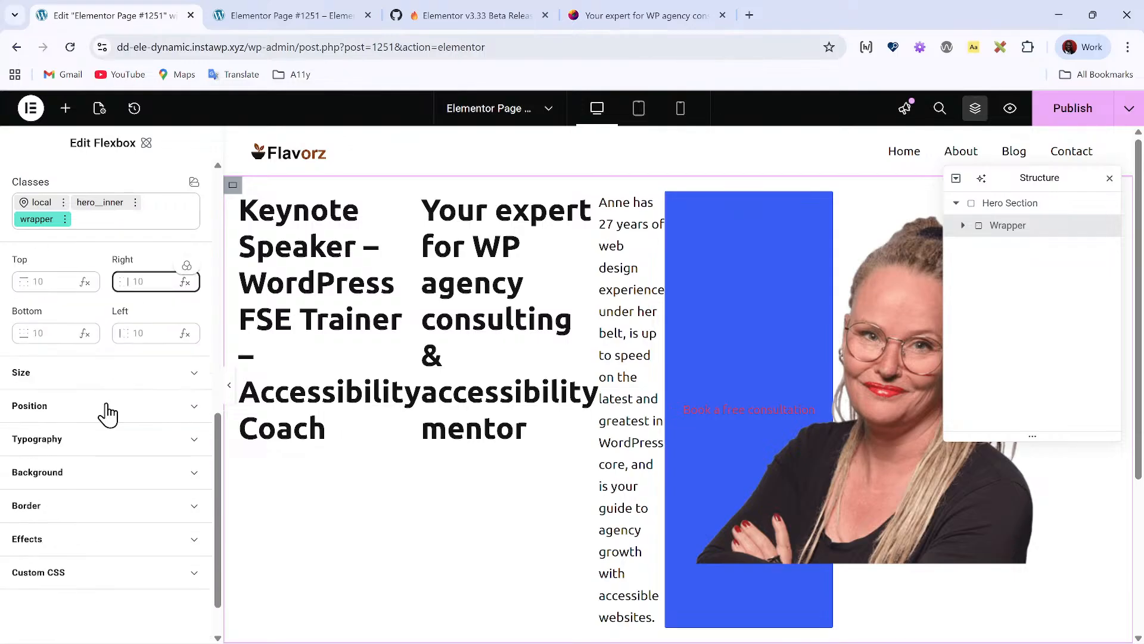
{"action": "left_click", "coordinate": [68, 383]}
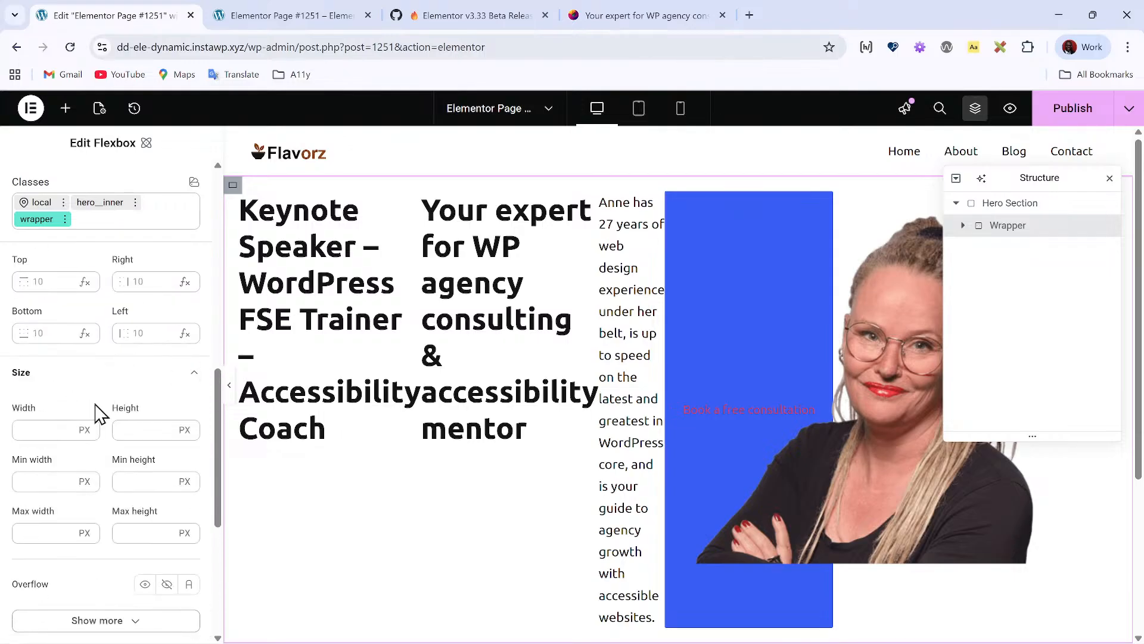
{"action": "left_click", "coordinate": [28, 425]}
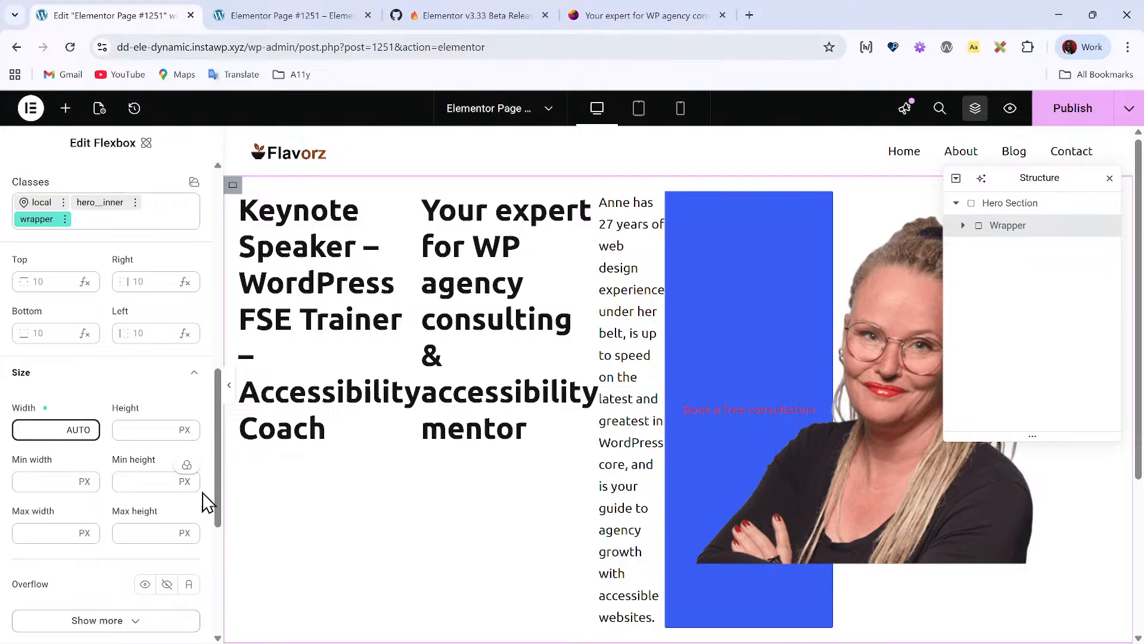
Step: Set the wrapper class's max width to the CSS function min(100% - 40px, 1200px) and publish the page
{"action": "left_click", "coordinate": [56, 532]}
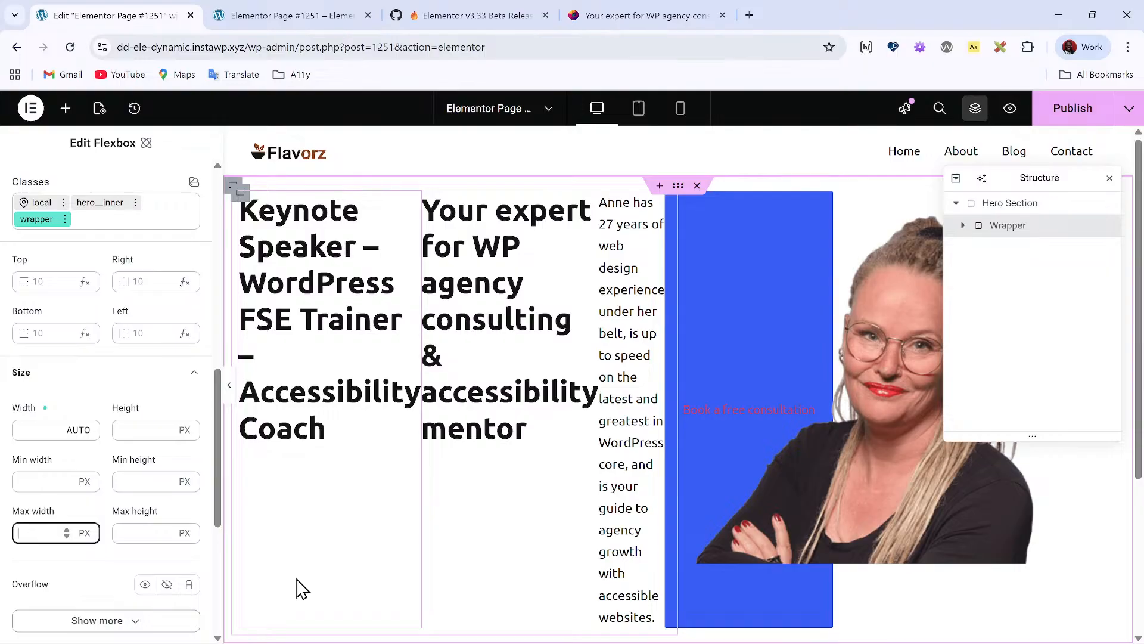
{"action": "key", "text": "c"}
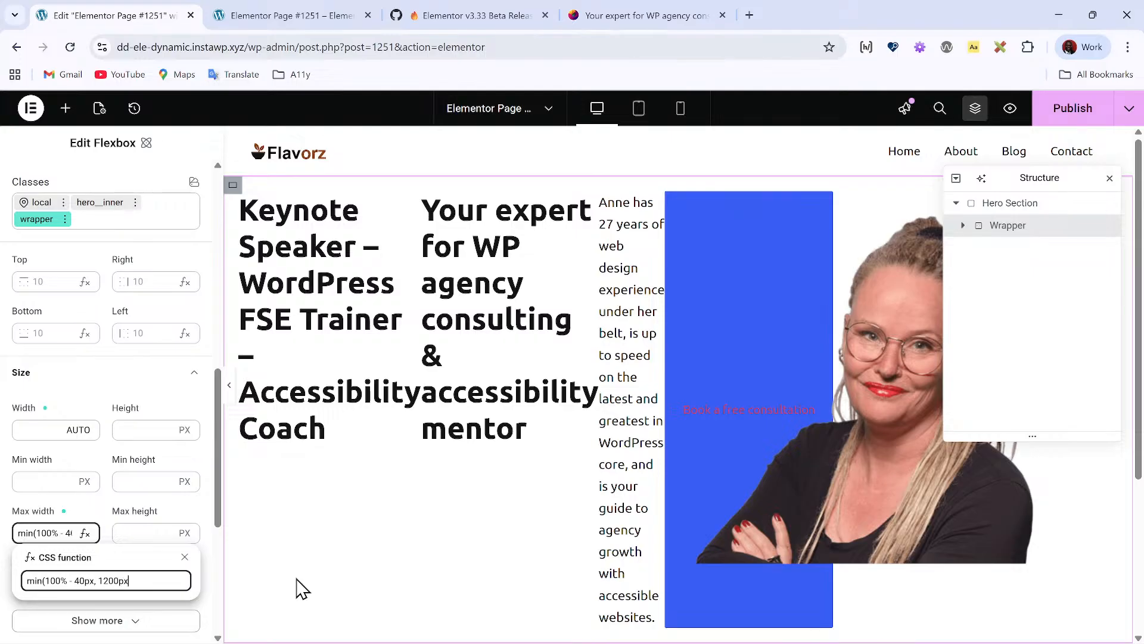
{"action": "type", "text": ")"}
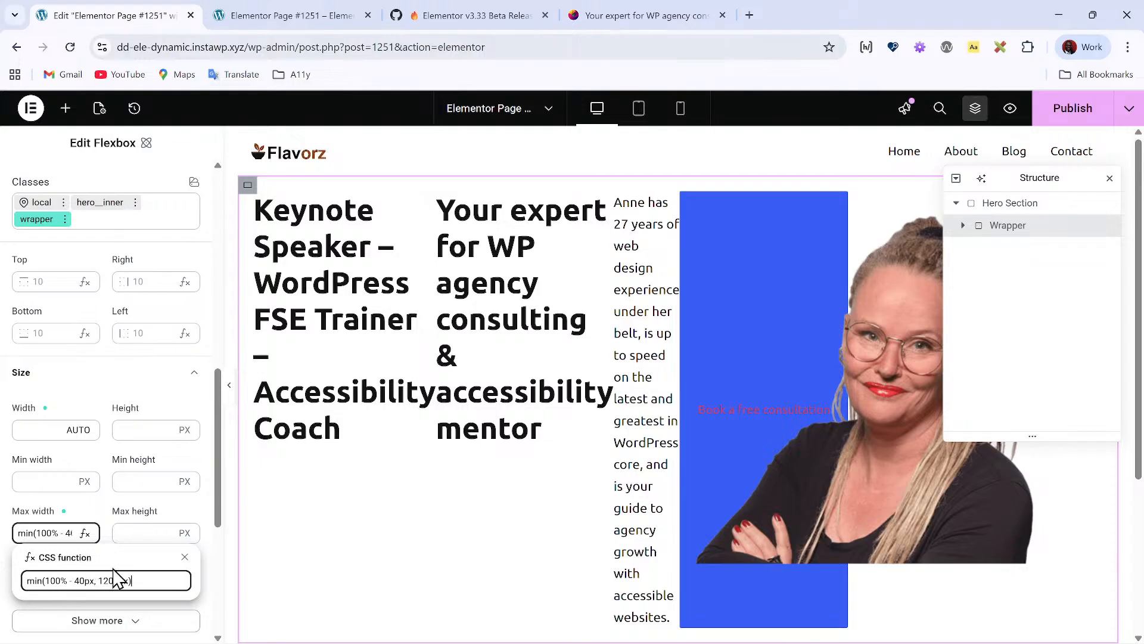
{"action": "left_click", "coordinate": [1088, 109]}
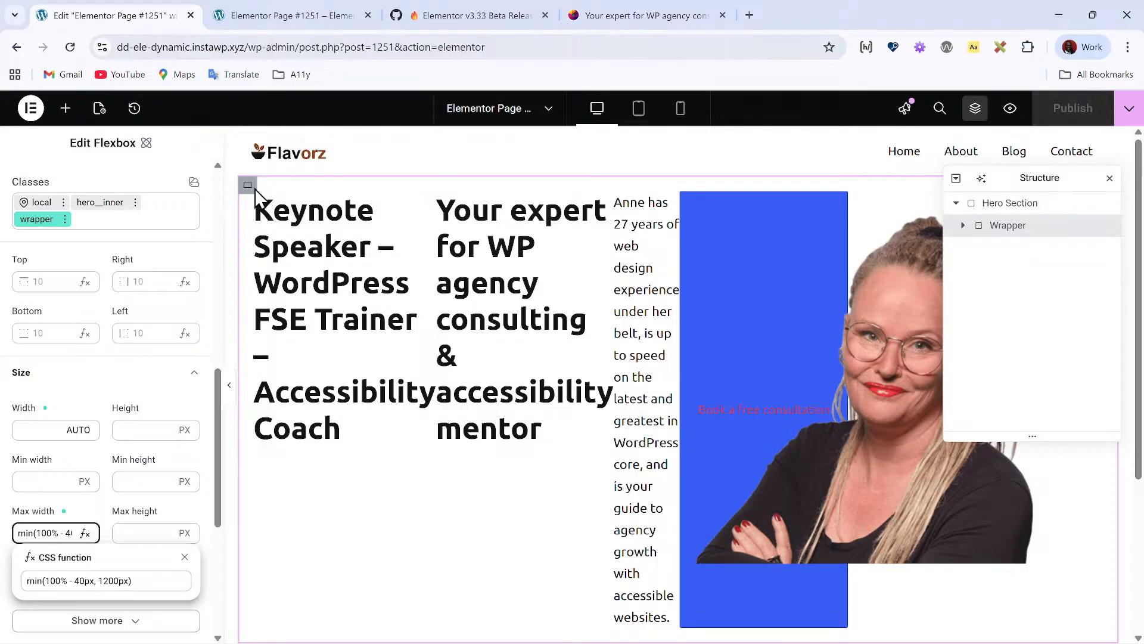
{"action": "left_click", "coordinate": [290, 219]}
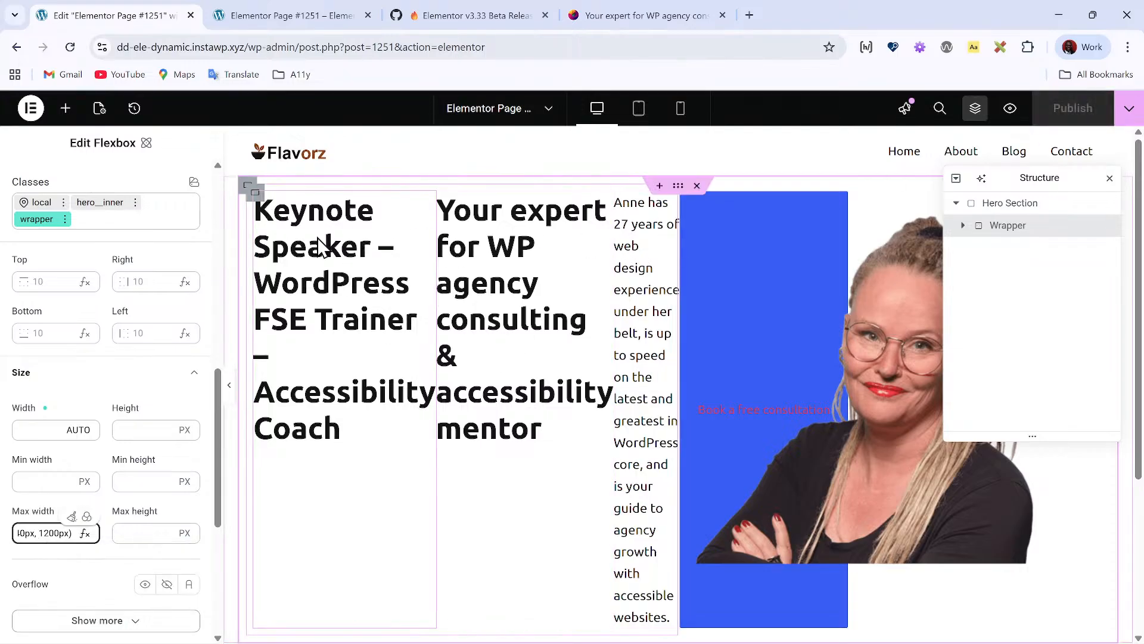
Step: Set the class on the Content flexbox inside Wrapper to Flex display with column direction
{"action": "left_click", "coordinate": [963, 226]}
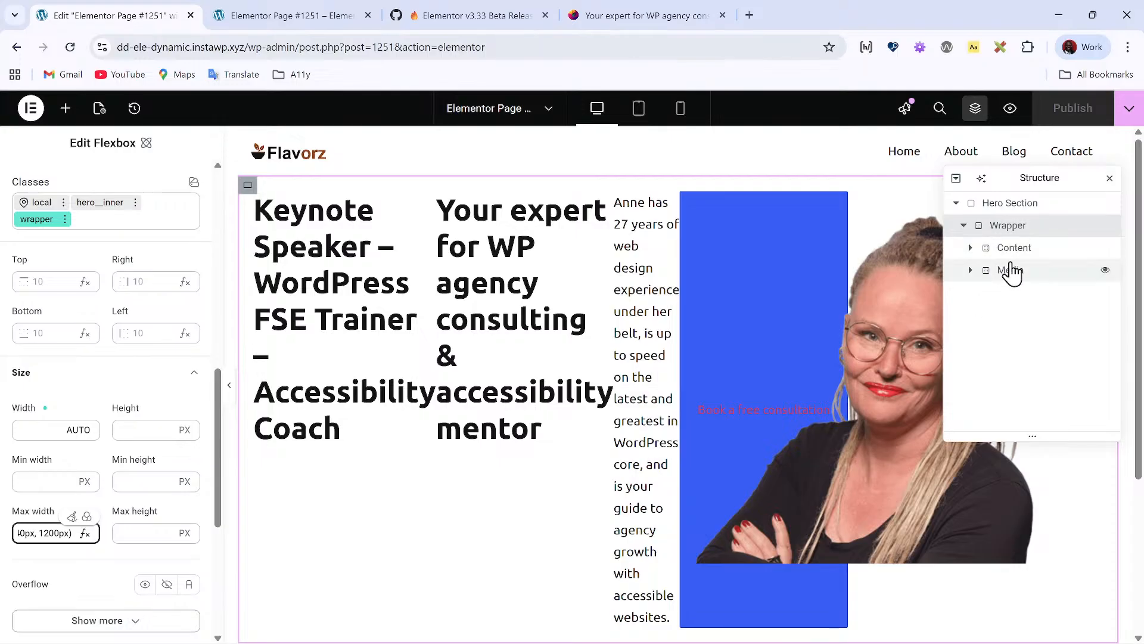
{"action": "left_click", "coordinate": [1041, 250]}
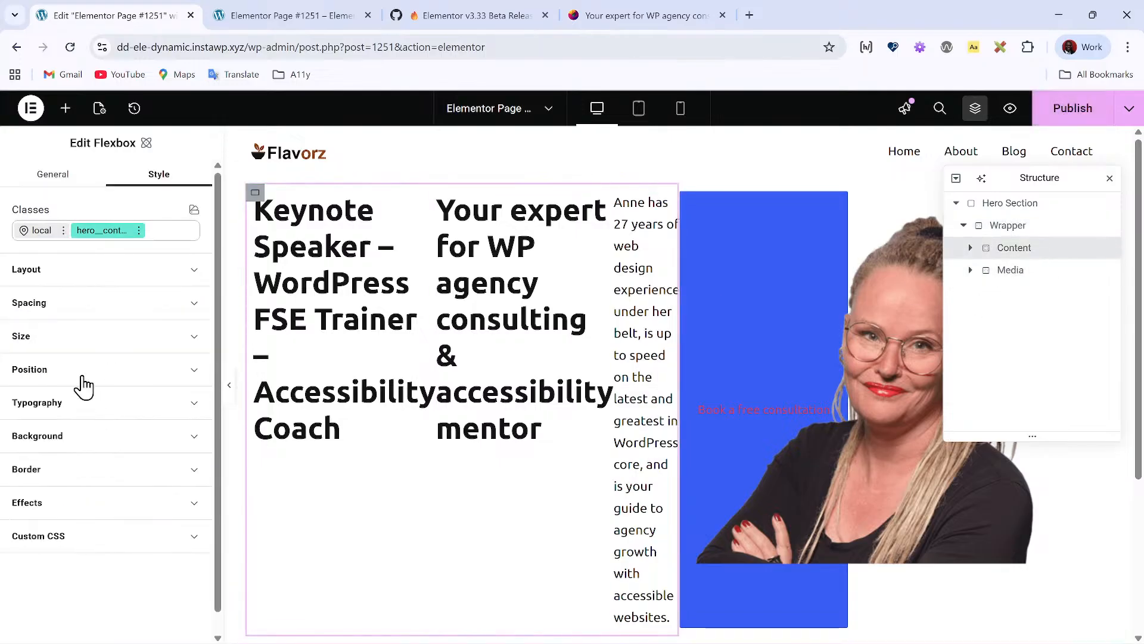
{"action": "left_click", "coordinate": [79, 275]}
{"action": "left_click", "coordinate": [76, 327]}
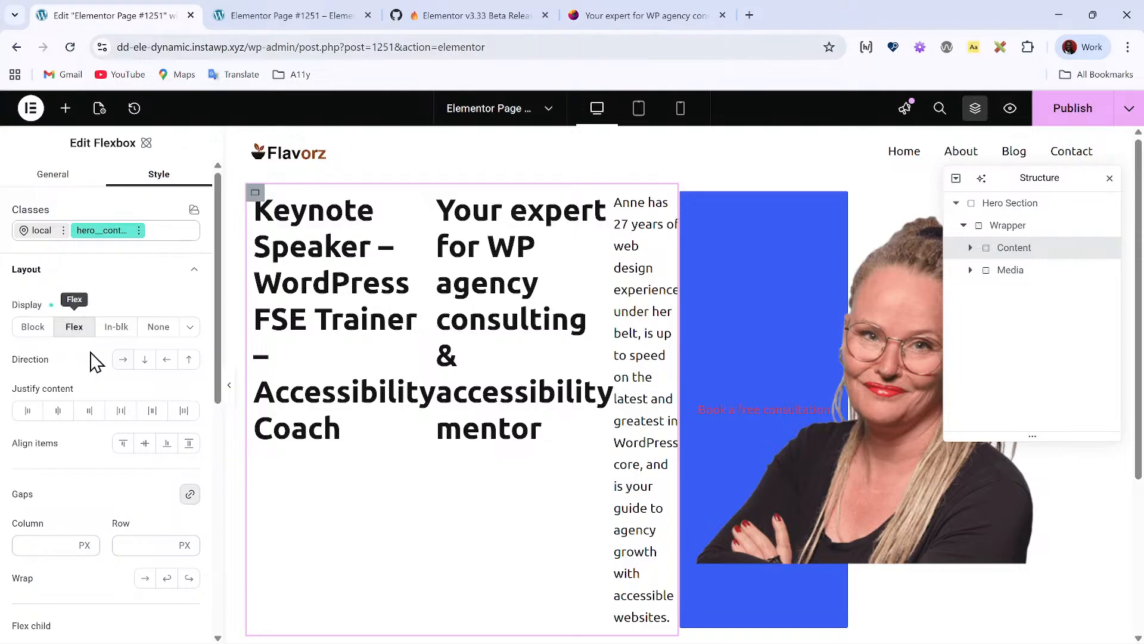
{"action": "left_click", "coordinate": [146, 362]}
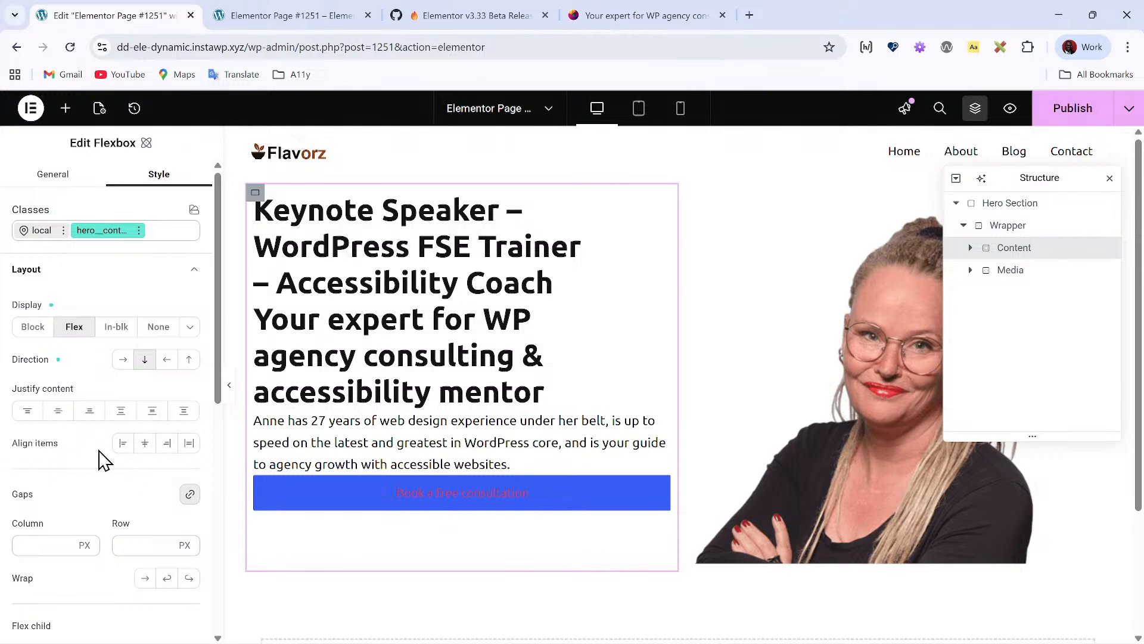
Step: Align the Content flexbox's items to the start and center its justified content
{"action": "left_click", "coordinate": [144, 444]}
{"action": "left_click", "coordinate": [124, 446]}
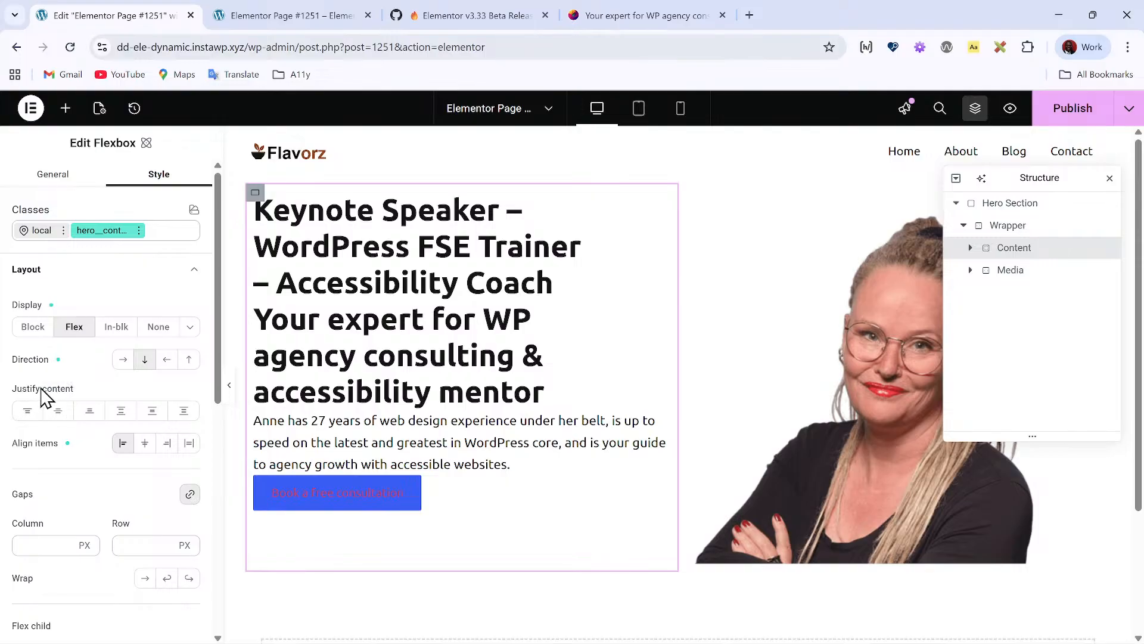
{"action": "left_click", "coordinate": [58, 411]}
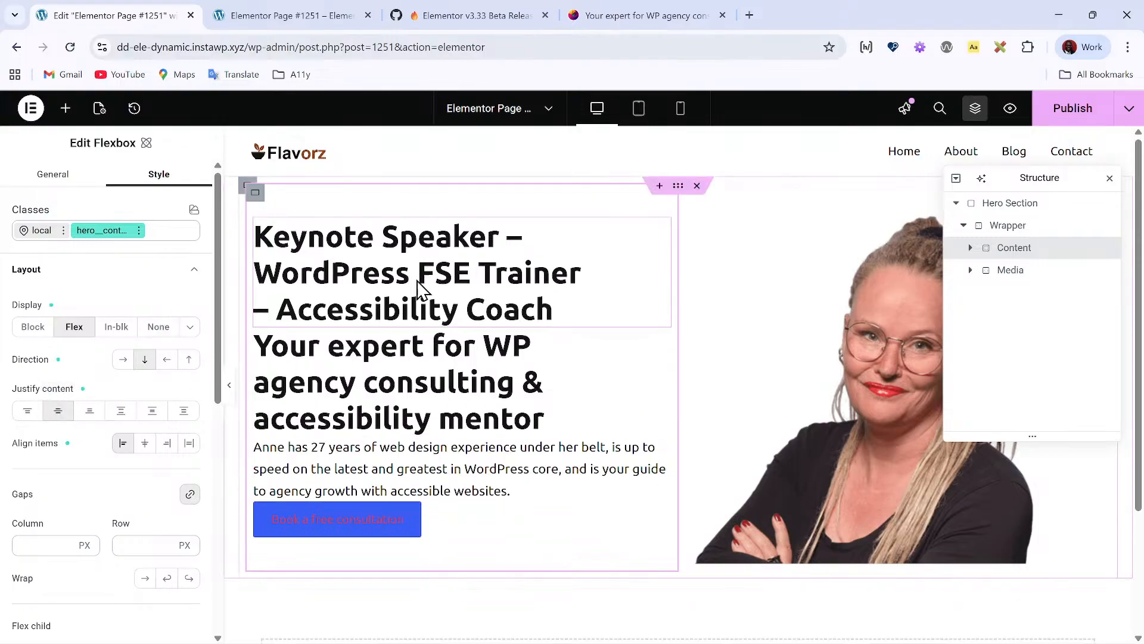
Step: Add the custom CSS font-size:var(--dd-text-m); to the class of the Keynote Speaker heading and publish the page
{"action": "left_click", "coordinate": [565, 255]}
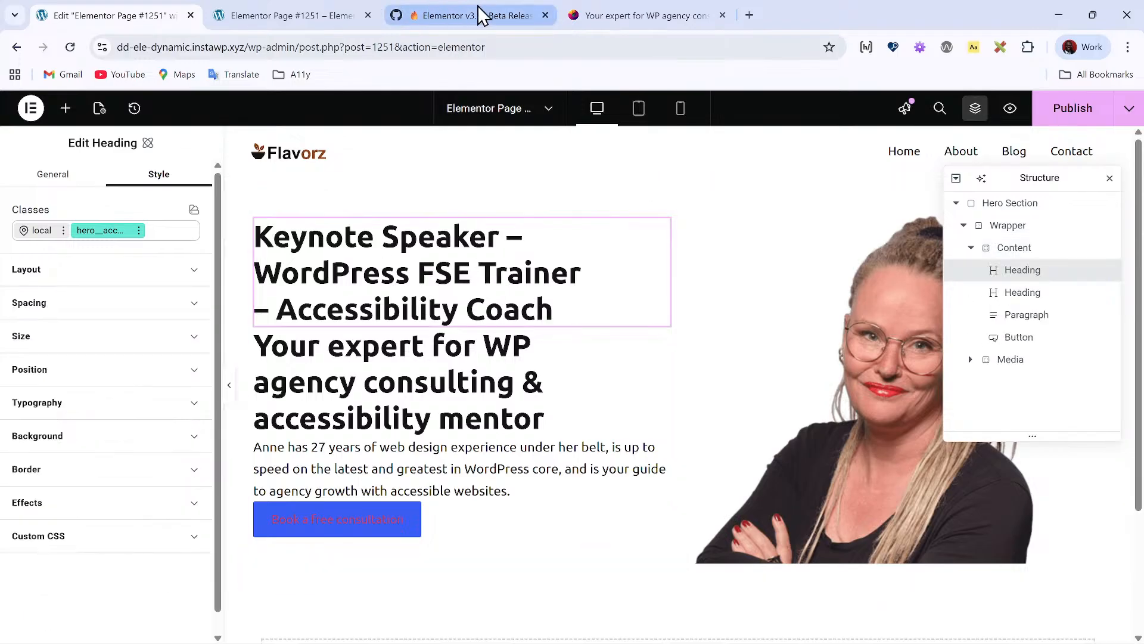
{"action": "left_click", "coordinate": [101, 548]}
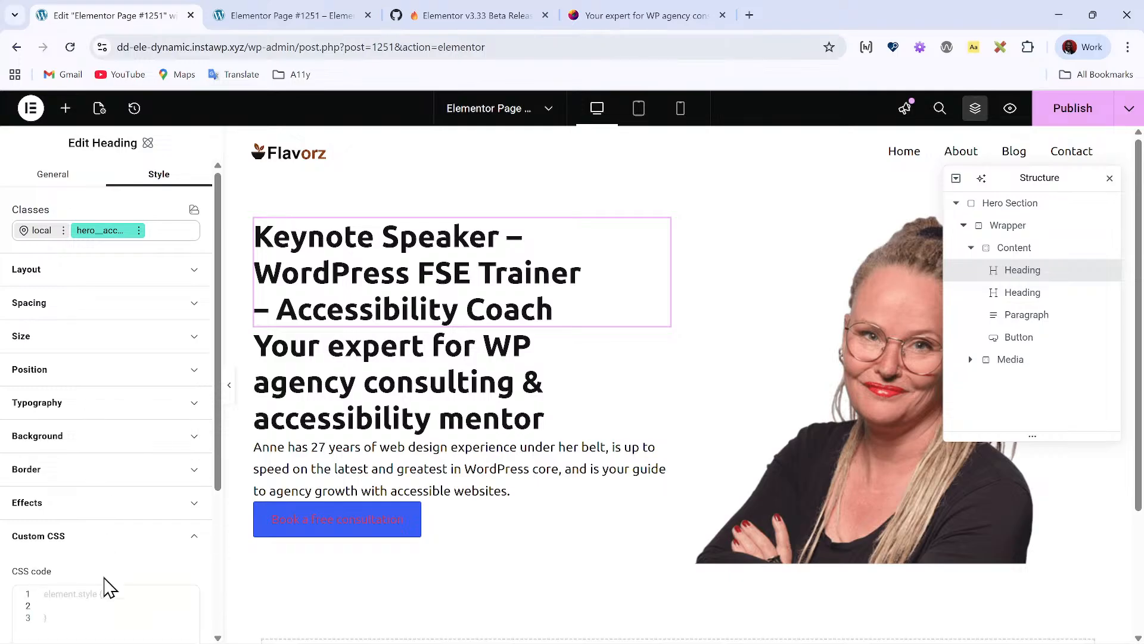
{"action": "scroll", "coordinate": [107, 572], "scroll_direction": "down", "scroll_amount": 4}
{"action": "left_click", "coordinate": [107, 391]}
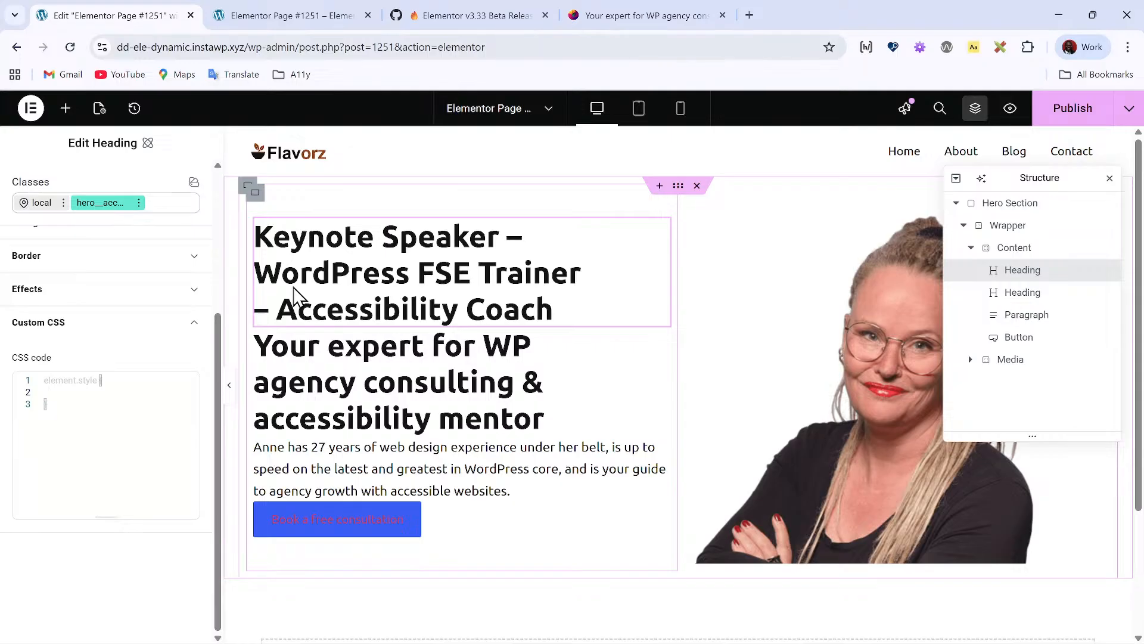
{"action": "type", "text": "font-siz"}
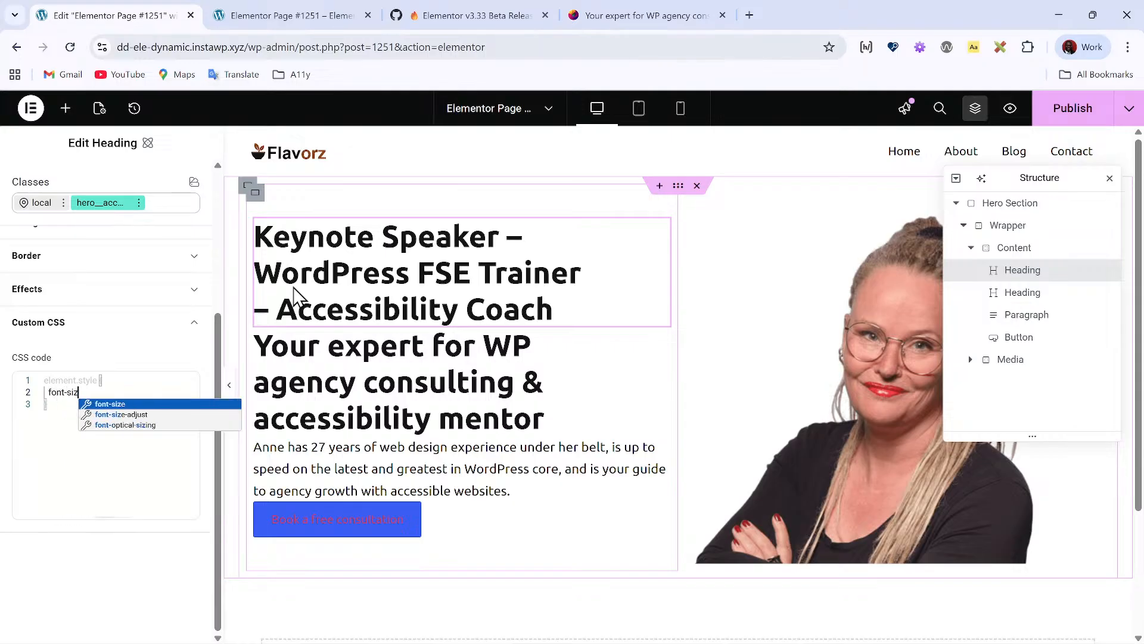
{"action": "type", "text": "e:var("}
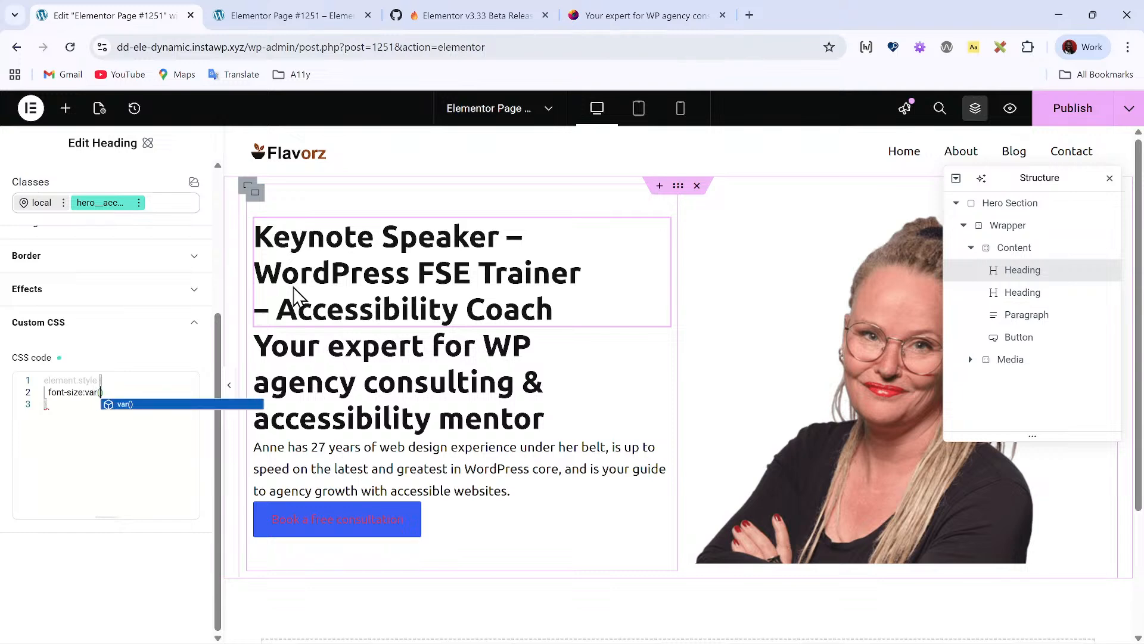
{"action": "type", "text": "--text-"}
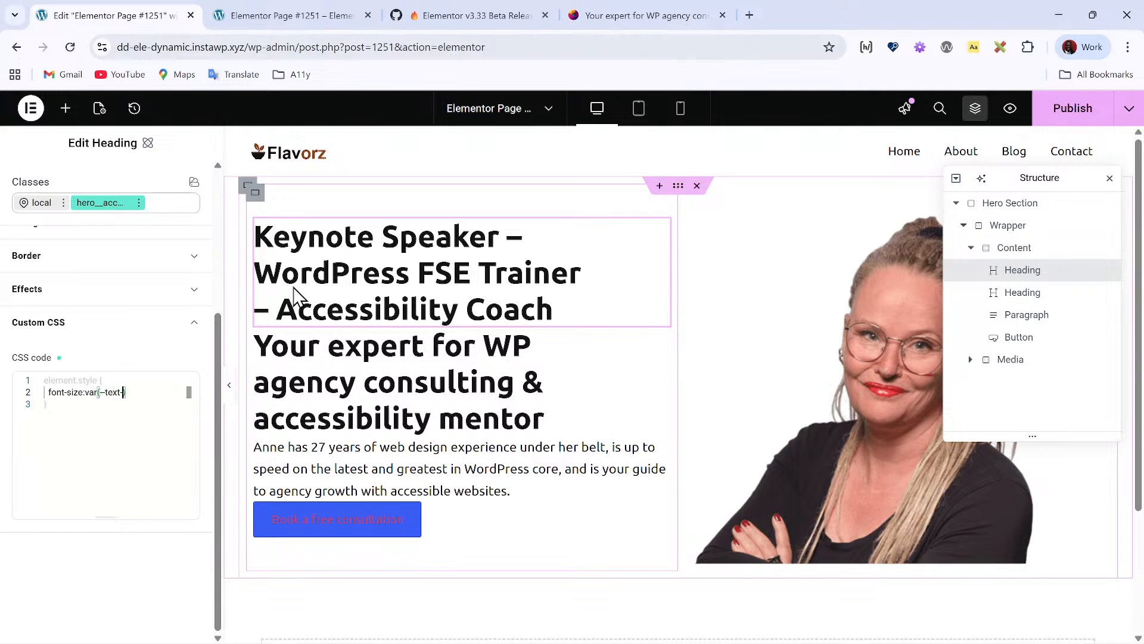
{"action": "type", "text": "m"}
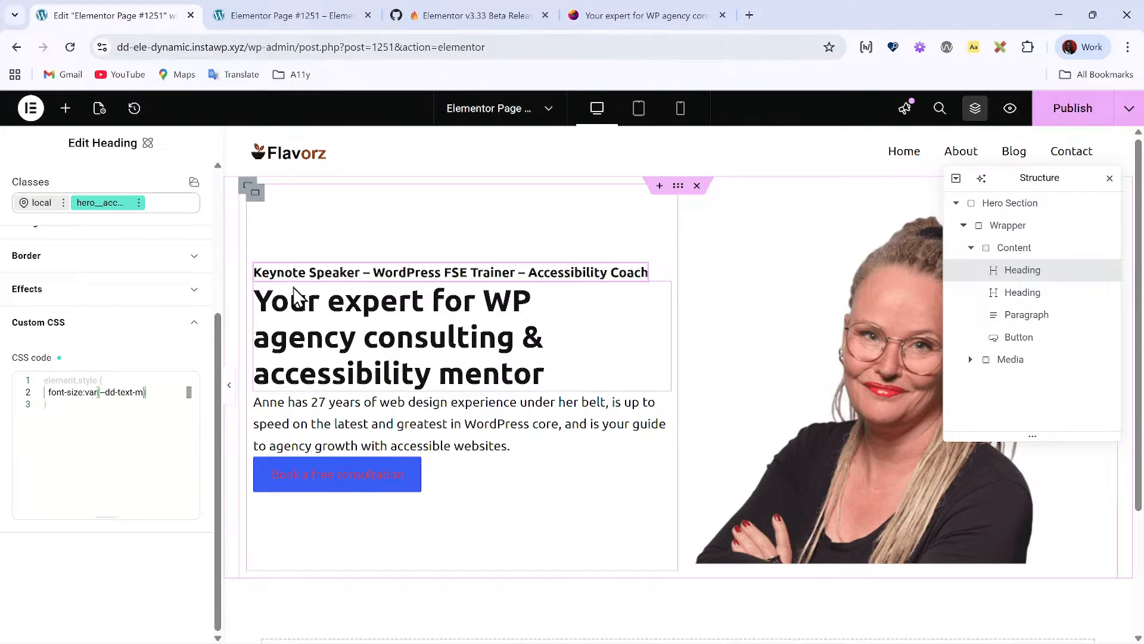
{"action": "type", "text": ";"}
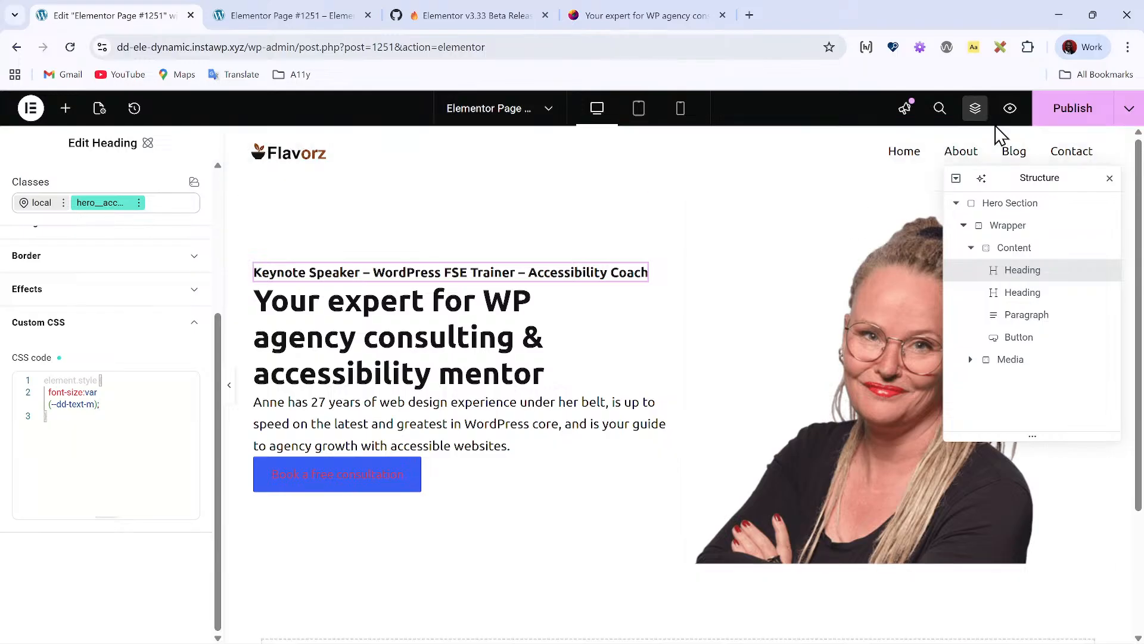
{"action": "left_click", "coordinate": [1049, 111]}
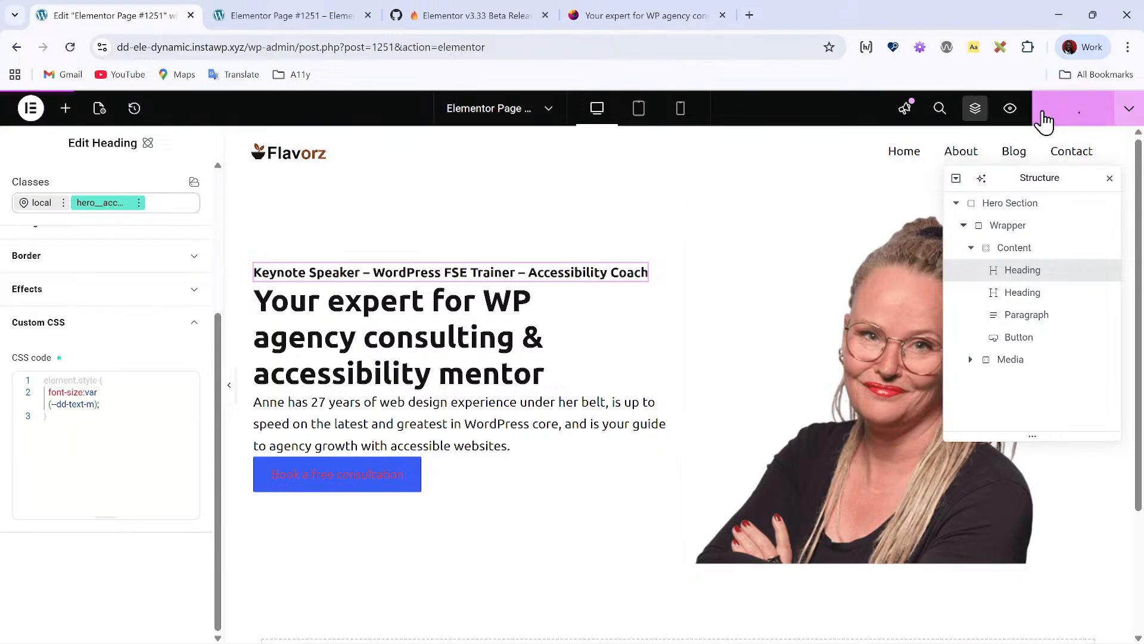
Step: Preview the page and open Core Framework's typography settings to examine the dd-text size variables
{"action": "left_click", "coordinate": [1011, 111]}
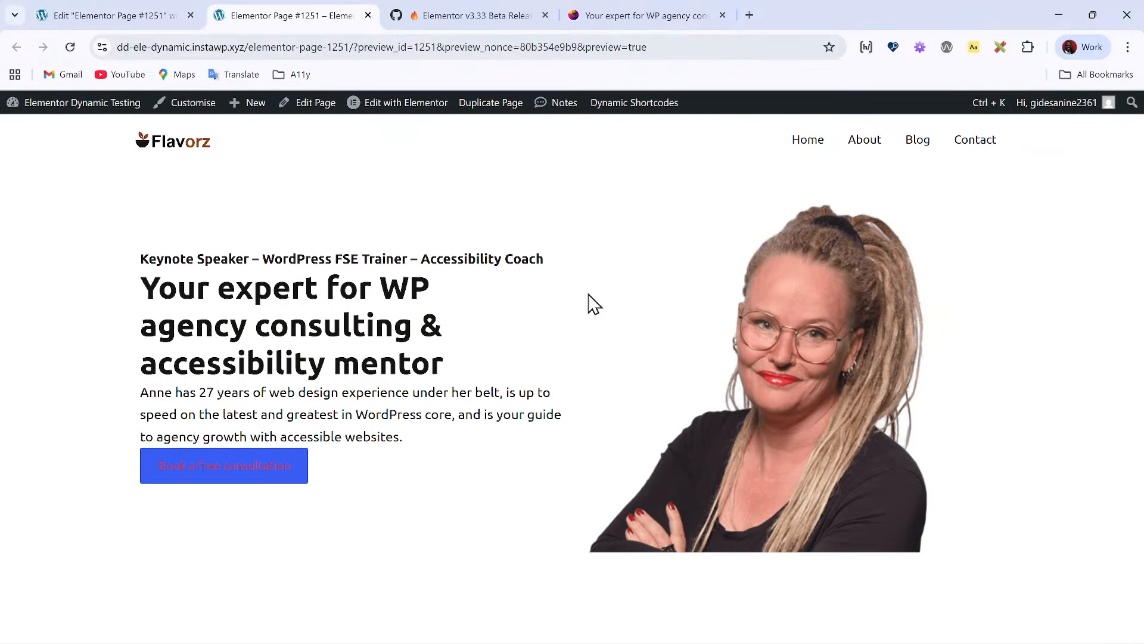
{"action": "key", "text": "ctrl+k"}
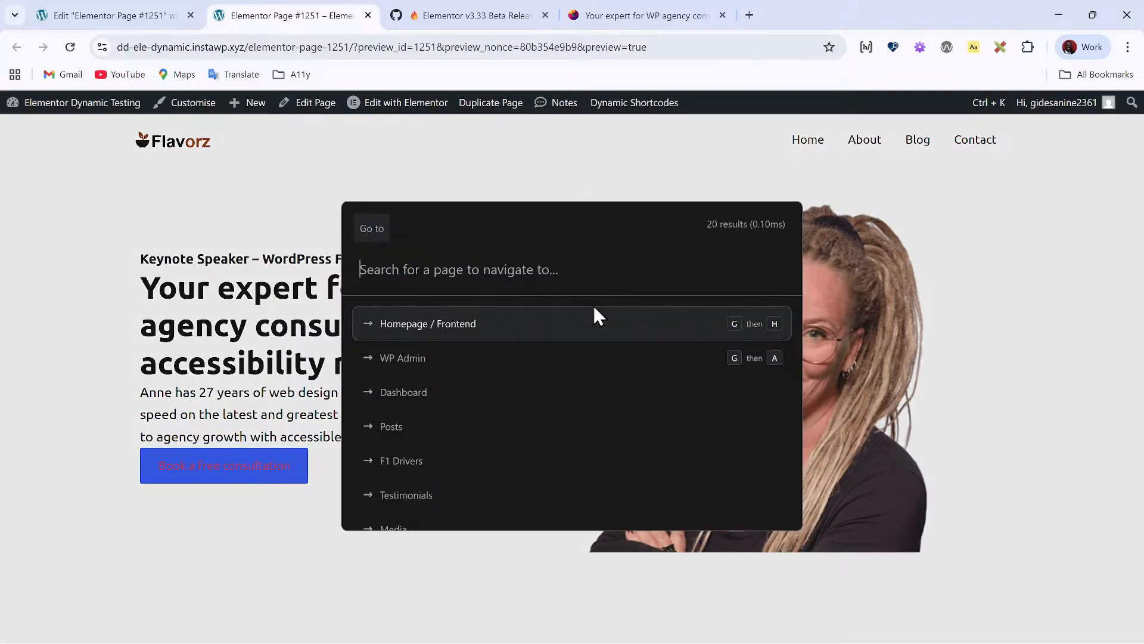
{"action": "type", "text": "core"}
{"action": "key", "text": "Return"}
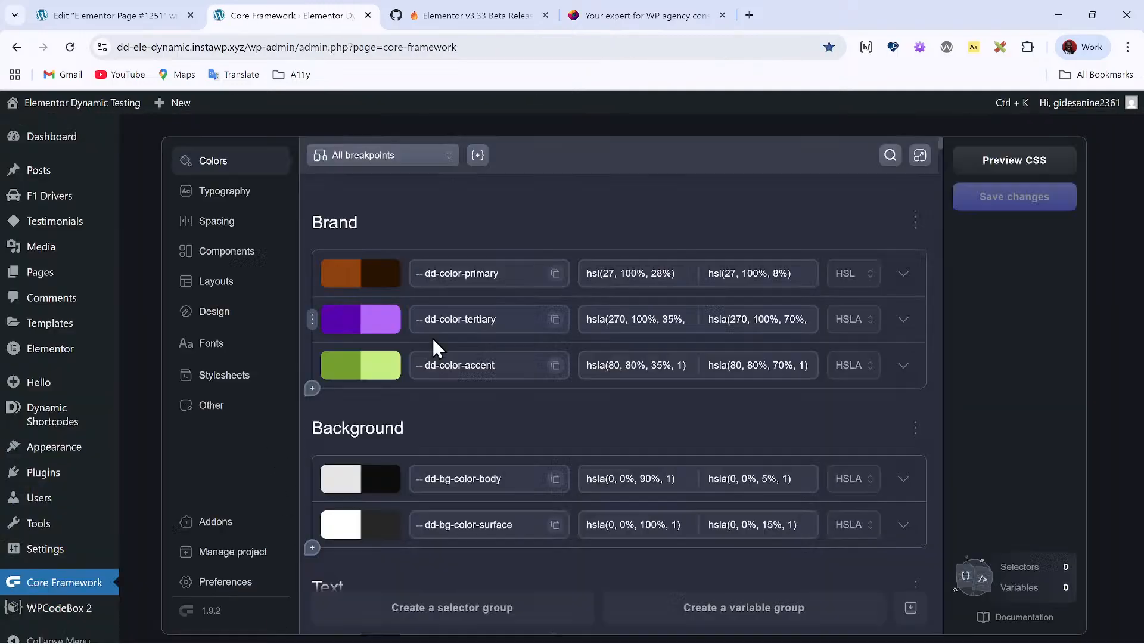
{"action": "left_click", "coordinate": [219, 187]}
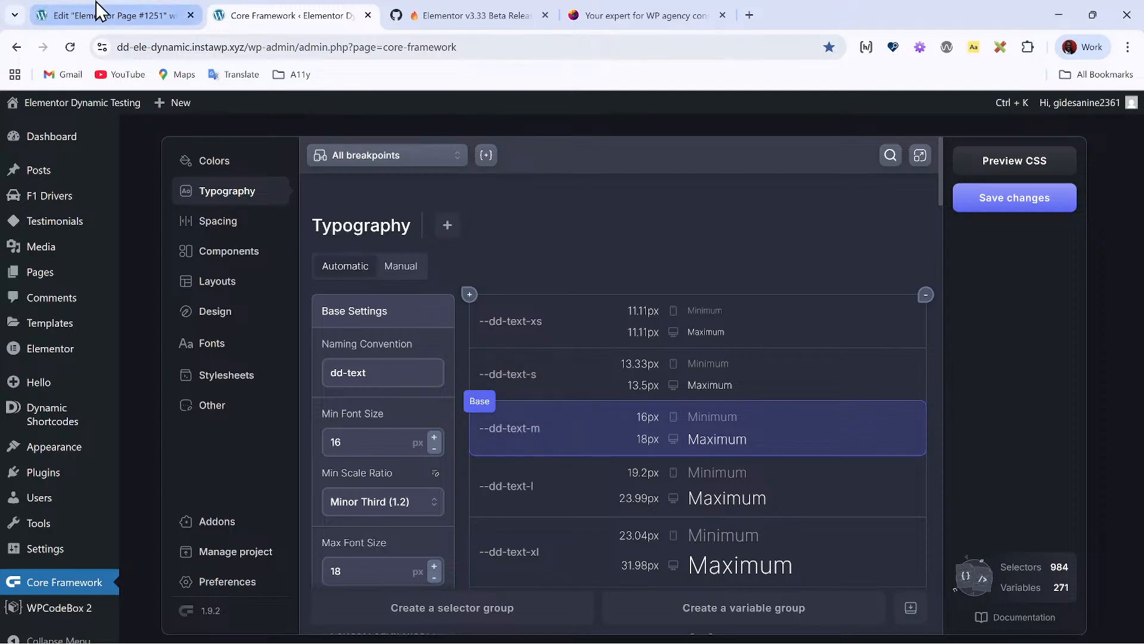
Step: Return to the Elementor editor and add the custom CSS font-size:var(--dd-text-xl); to the hero__title class of the main heading
{"action": "left_click", "coordinate": [107, 16]}
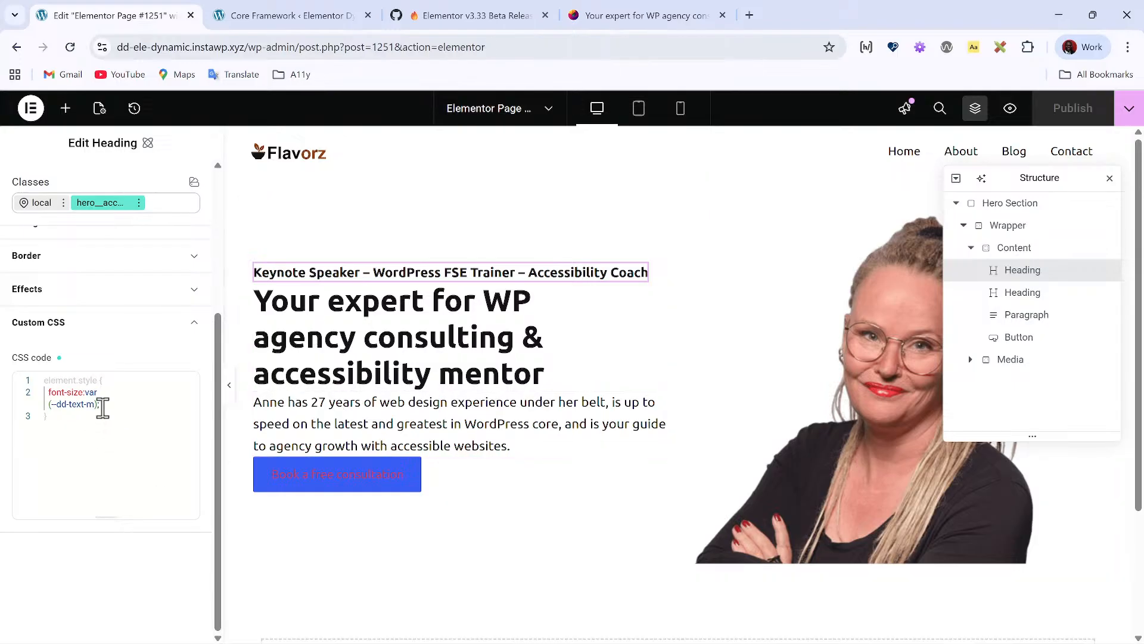
{"action": "left_click", "coordinate": [128, 407]}
{"action": "left_click", "coordinate": [401, 319]}
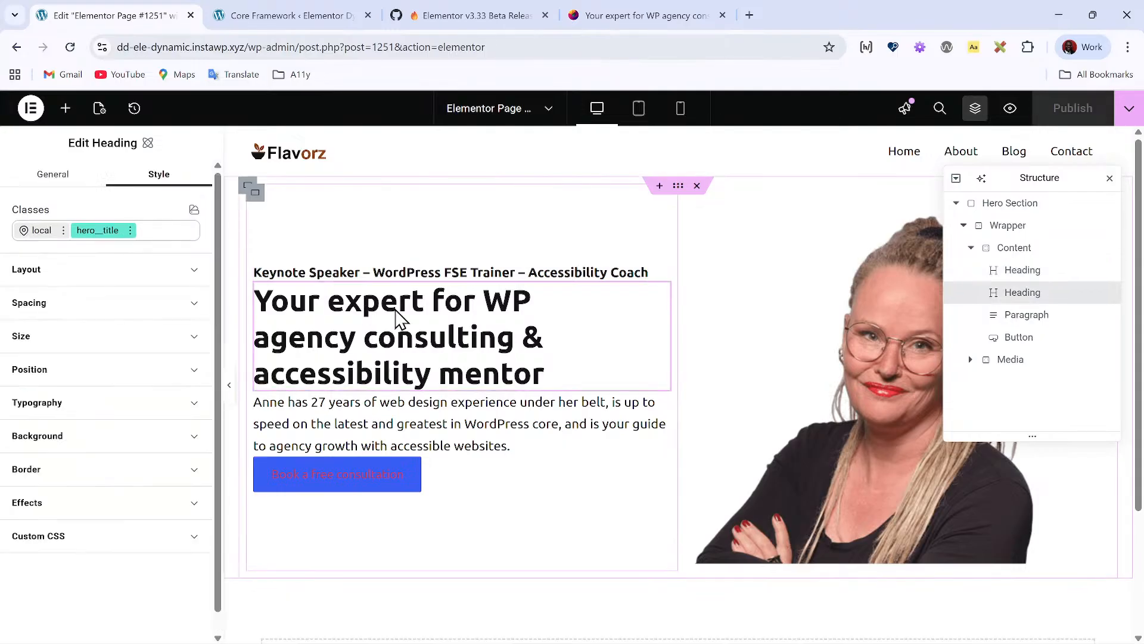
{"action": "left_click", "coordinate": [66, 538]}
{"action": "left_click", "coordinate": [116, 389]}
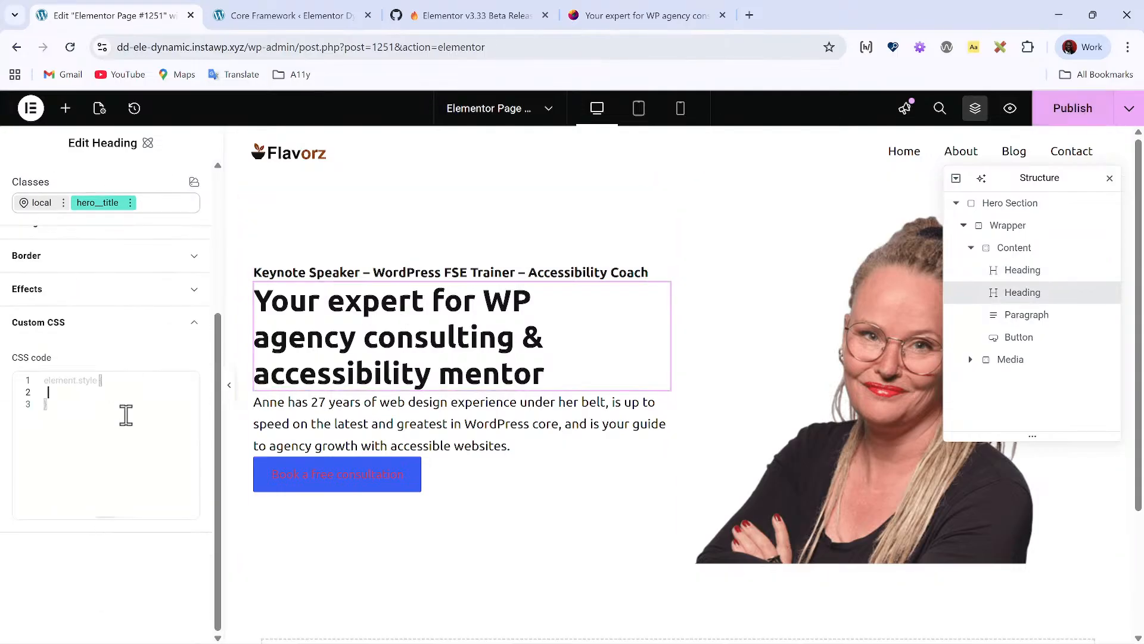
{"action": "type", "text": "font-siz"}
{"action": "key", "text": "Return"}
{"action": "type", "text": ":ar(--tt"}
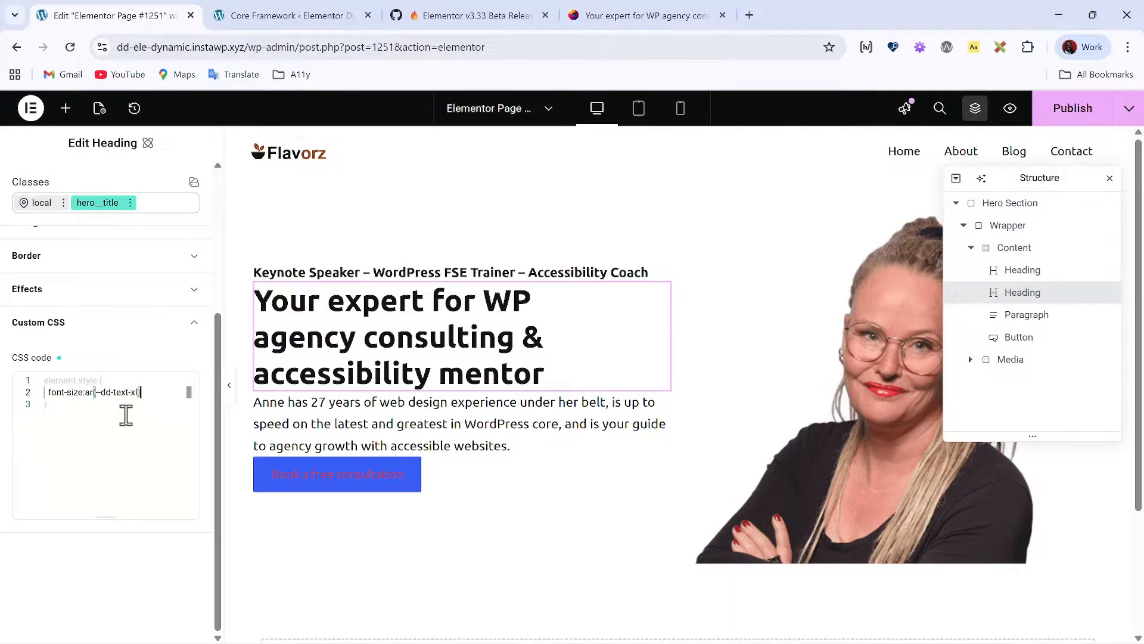
{"action": "type", "text": ";"}
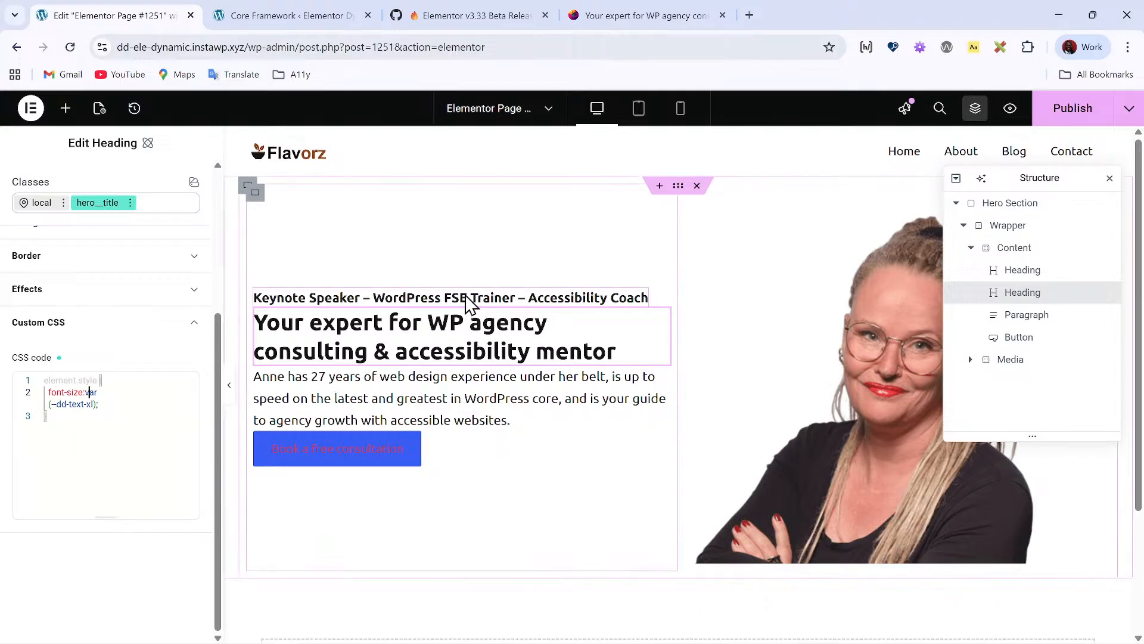
Step: Switch between the Keynote Speaker heading and the main heading to check each class's custom CSS
{"action": "left_click", "coordinate": [399, 298]}
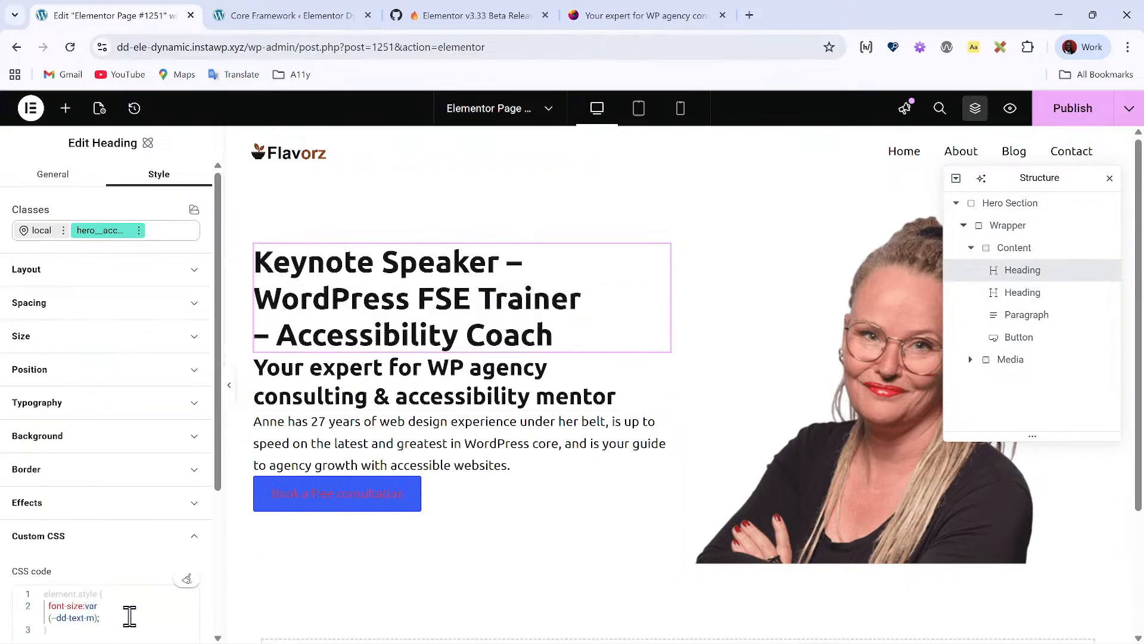
{"action": "left_click", "coordinate": [504, 386]}
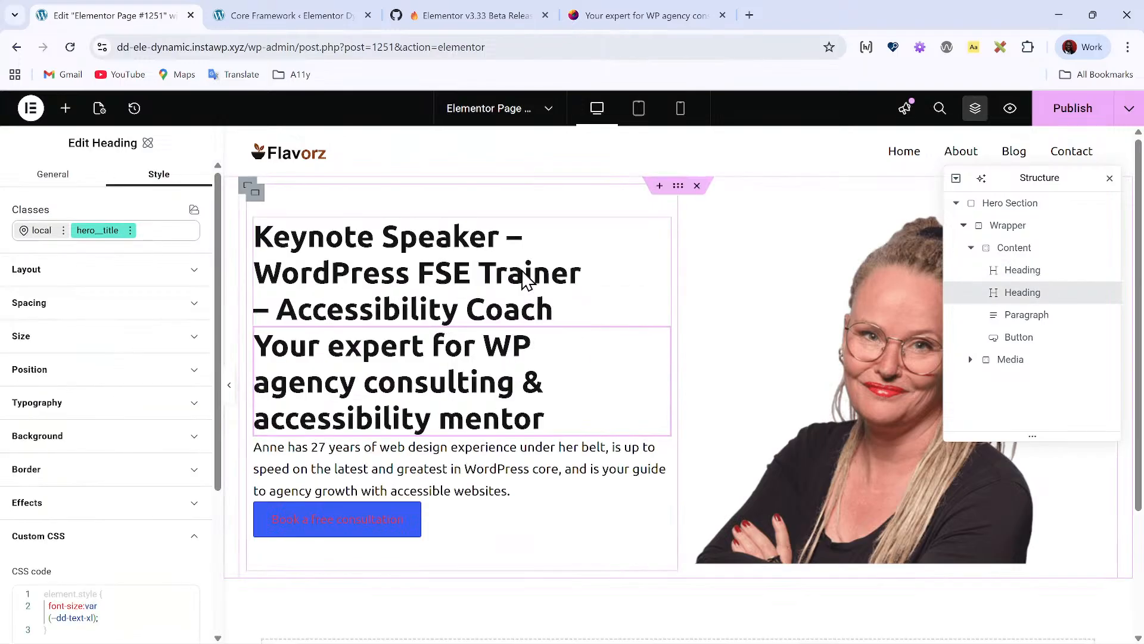
{"action": "left_click", "coordinate": [417, 427]}
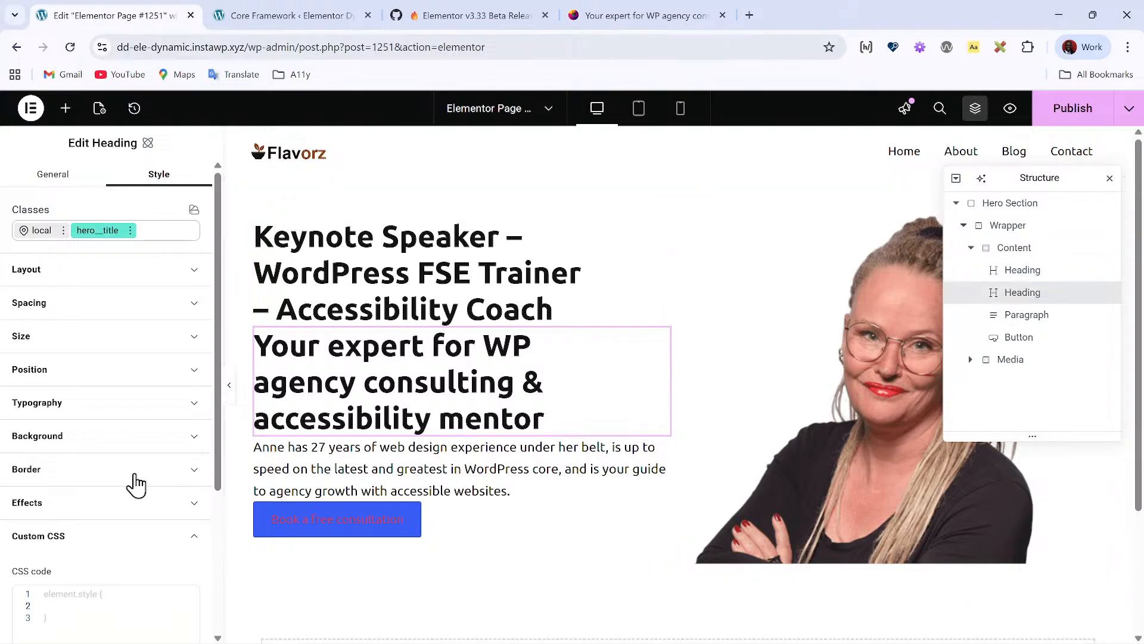
{"action": "scroll", "coordinate": [111, 481], "scroll_direction": "down", "scroll_amount": 3}
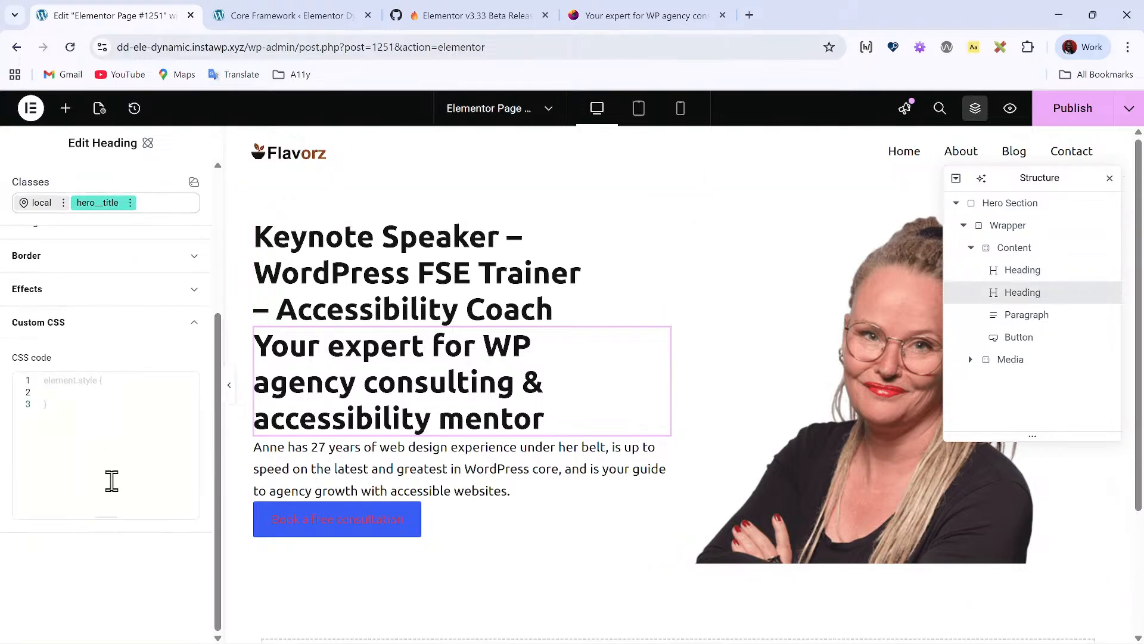
Step: Re-enter the custom CSS font-size:var(--dd-text-m) on the Keynote Speaker heading's class and publish the page
{"action": "left_click", "coordinate": [567, 286]}
{"action": "scroll", "coordinate": [61, 511], "scroll_direction": "down", "scroll_amount": 3}
{"action": "scroll", "coordinate": [61, 511], "scroll_direction": "down", "scroll_amount": 1}
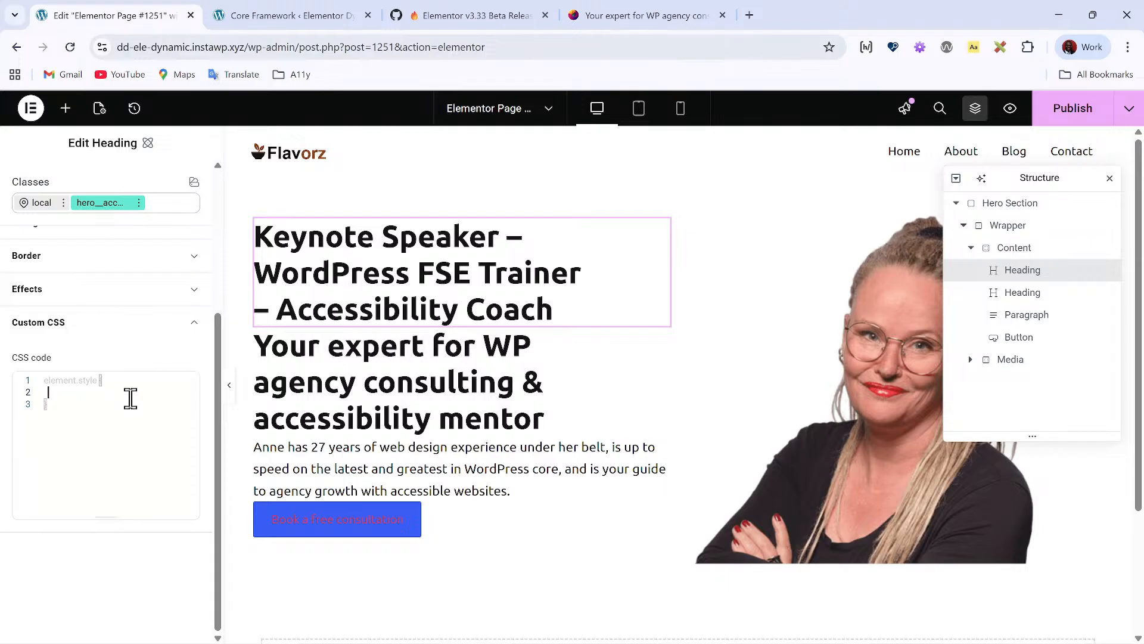
{"action": "type", "text": "font-size:var(--dd-text-m"}
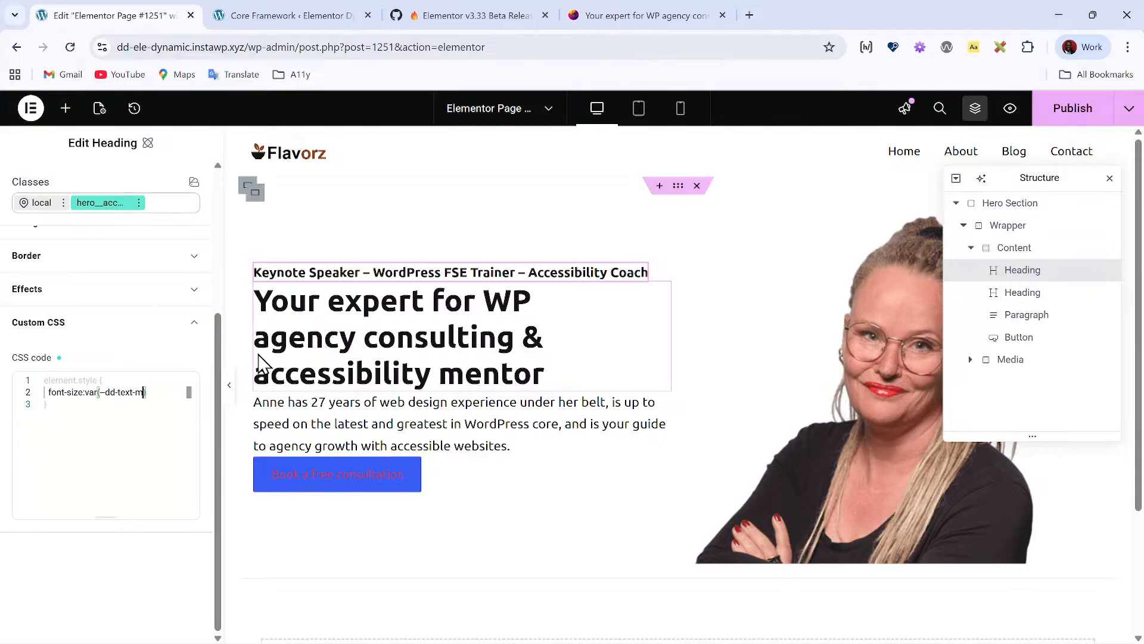
{"action": "left_click", "coordinate": [1098, 112]}
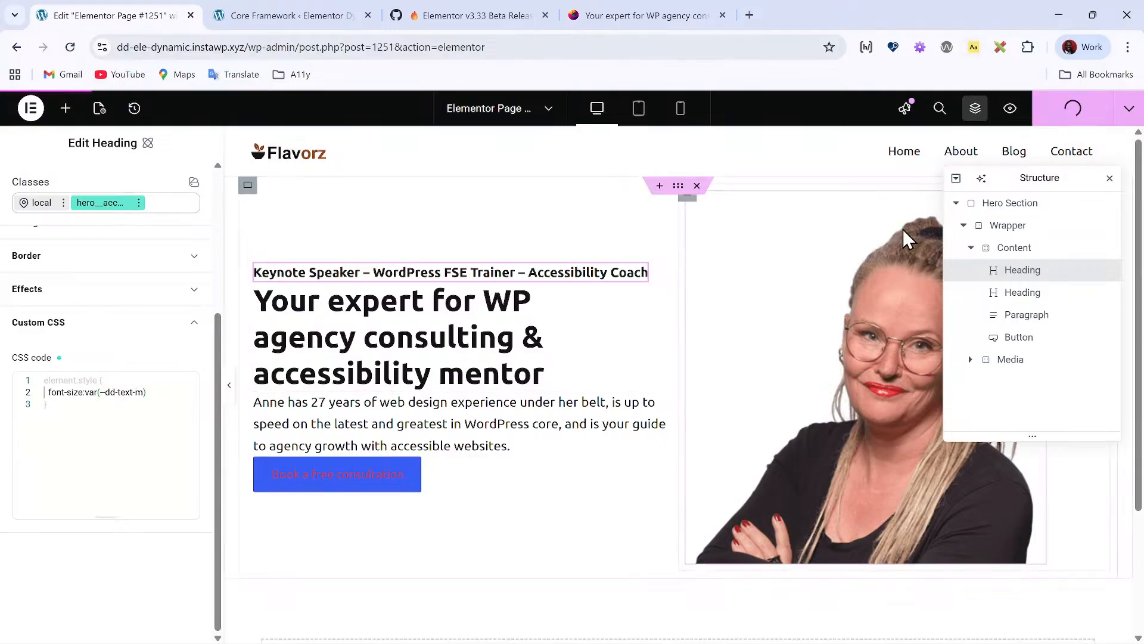
Step: Add the custom CSS font-size:var(--dd-text-2xl); to the main heading's hero__title class and publish the page
{"action": "left_click", "coordinate": [434, 347]}
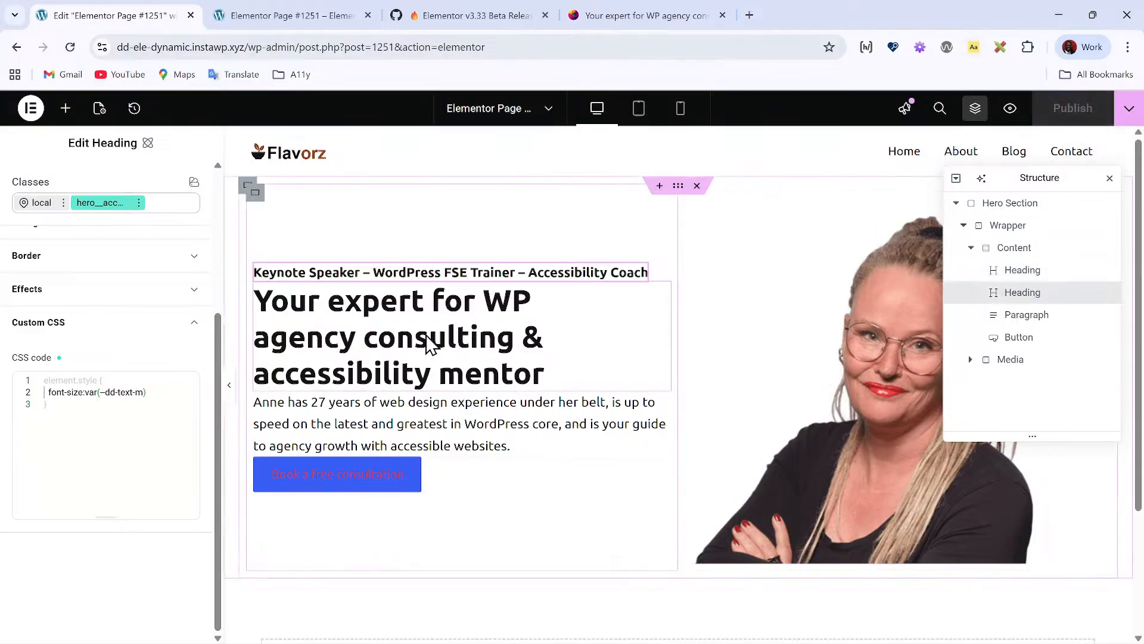
{"action": "scroll", "coordinate": [72, 542], "scroll_direction": "down", "scroll_amount": 5}
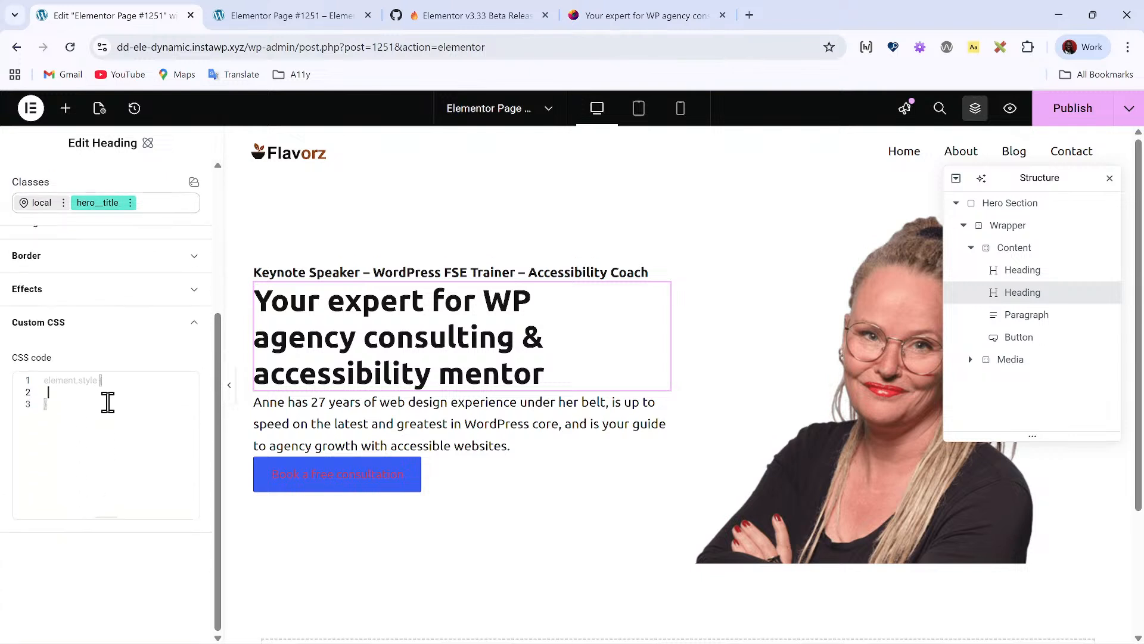
{"action": "type", "text": "font-size"}
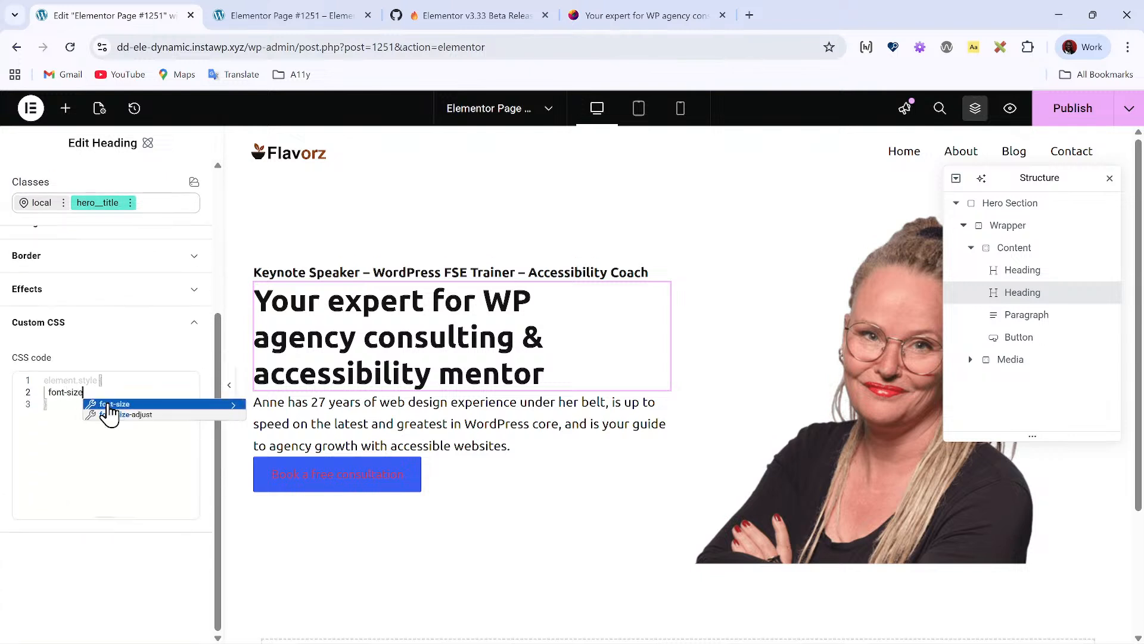
{"action": "type", "text": ":var("}
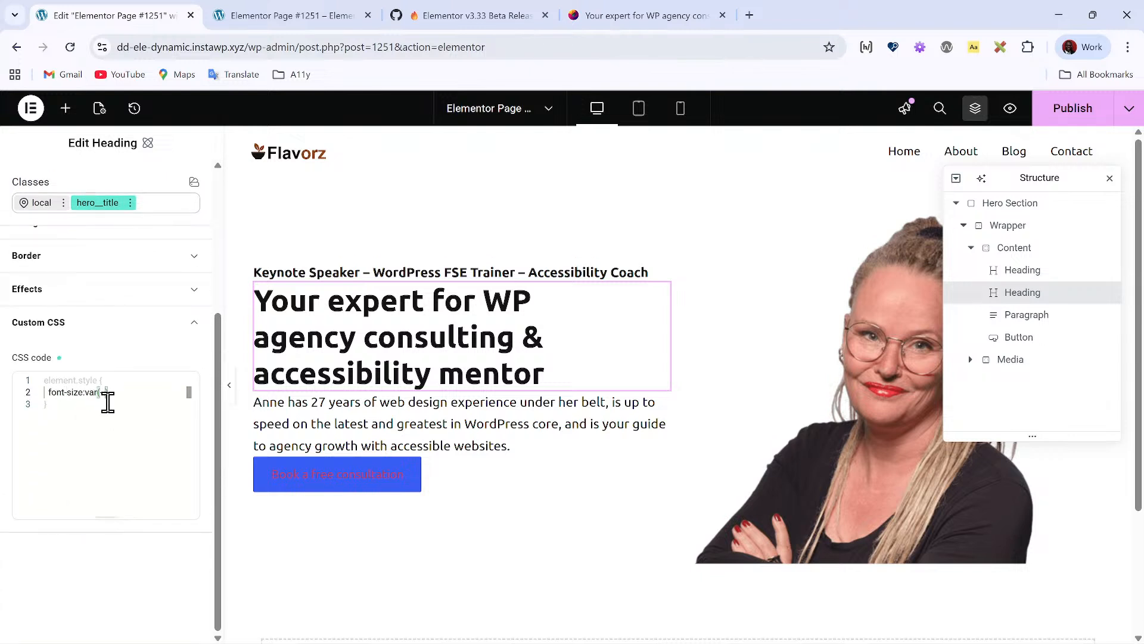
{"action": "type", "text": "--dd-text-xl"}
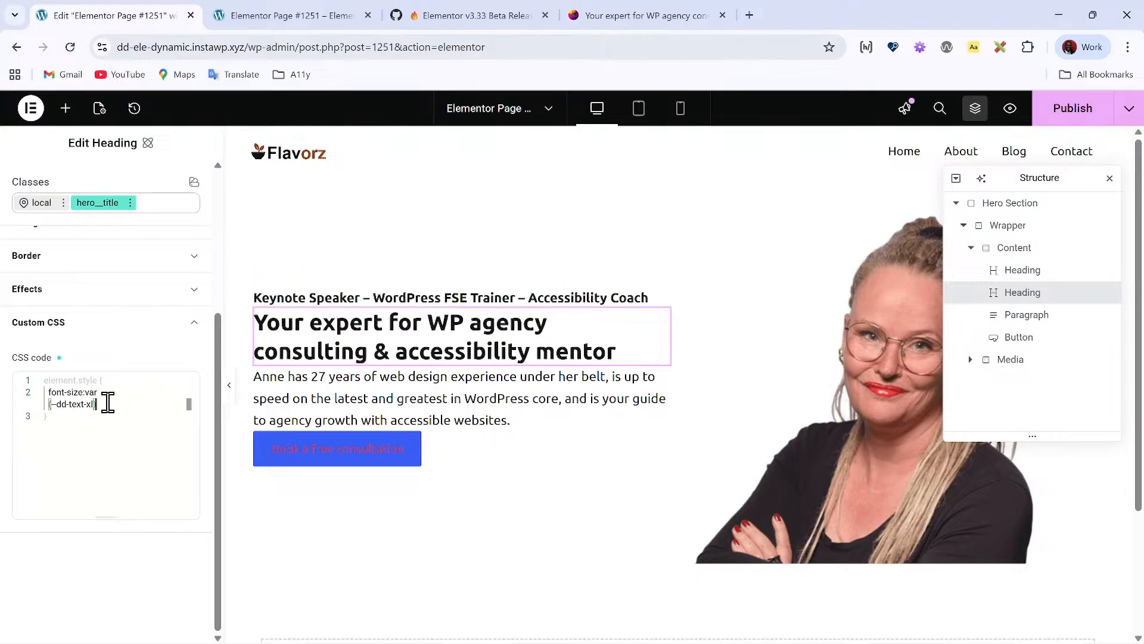
{"action": "key", "text": "Left"}
{"action": "key", "text": "Left"}
{"action": "key", "text": "Left"}
{"action": "type", "text": "2xl)"}
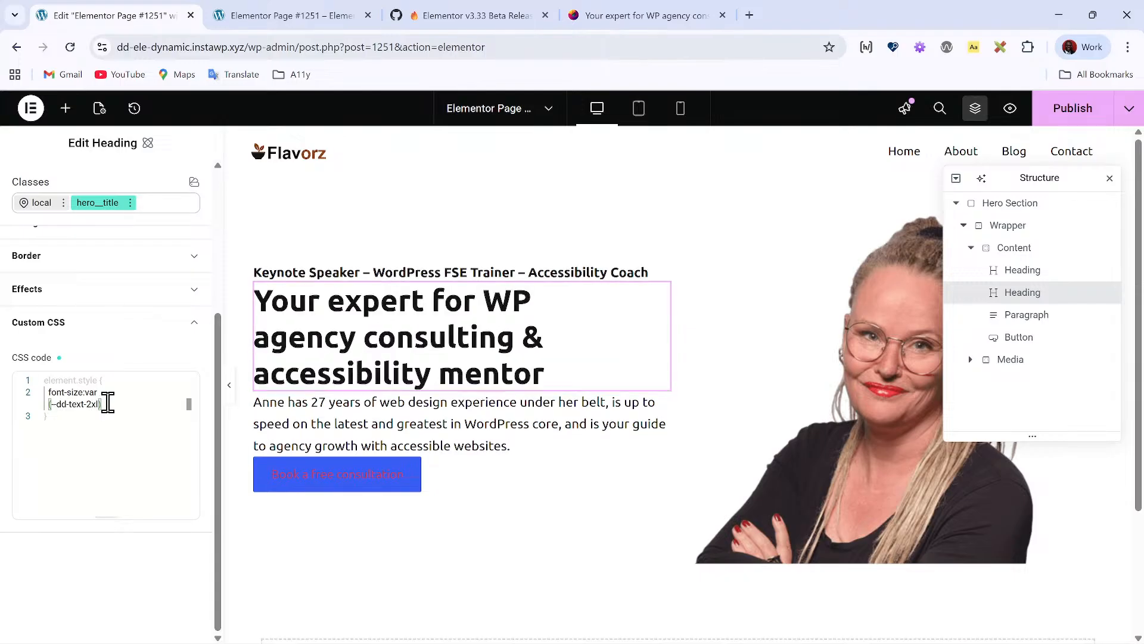
{"action": "type", "text": ";"}
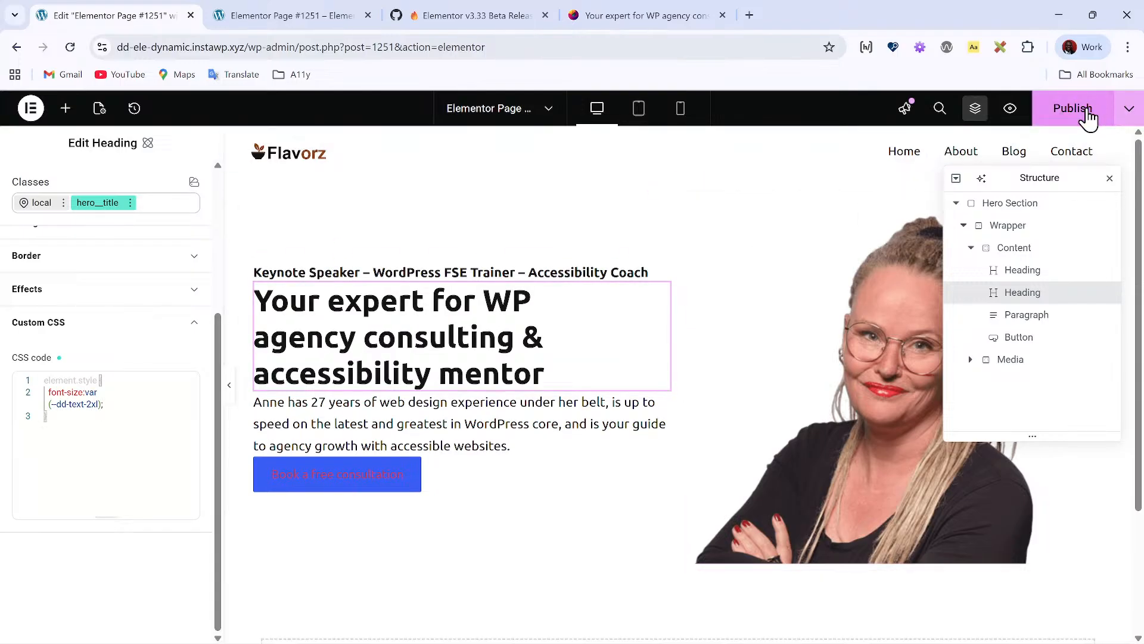
{"action": "left_click", "coordinate": [1085, 111]}
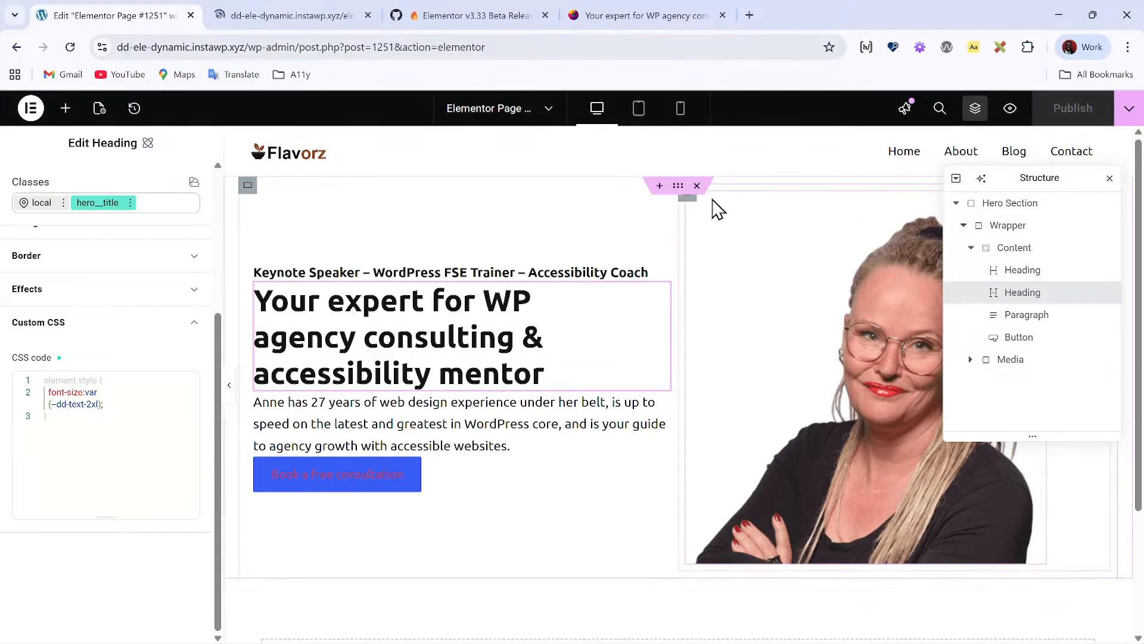
Step: Reload the editor and inspect the saved custom CSS on the main heading and the Keynote Speaker heading
{"action": "left_click", "coordinate": [70, 47]}
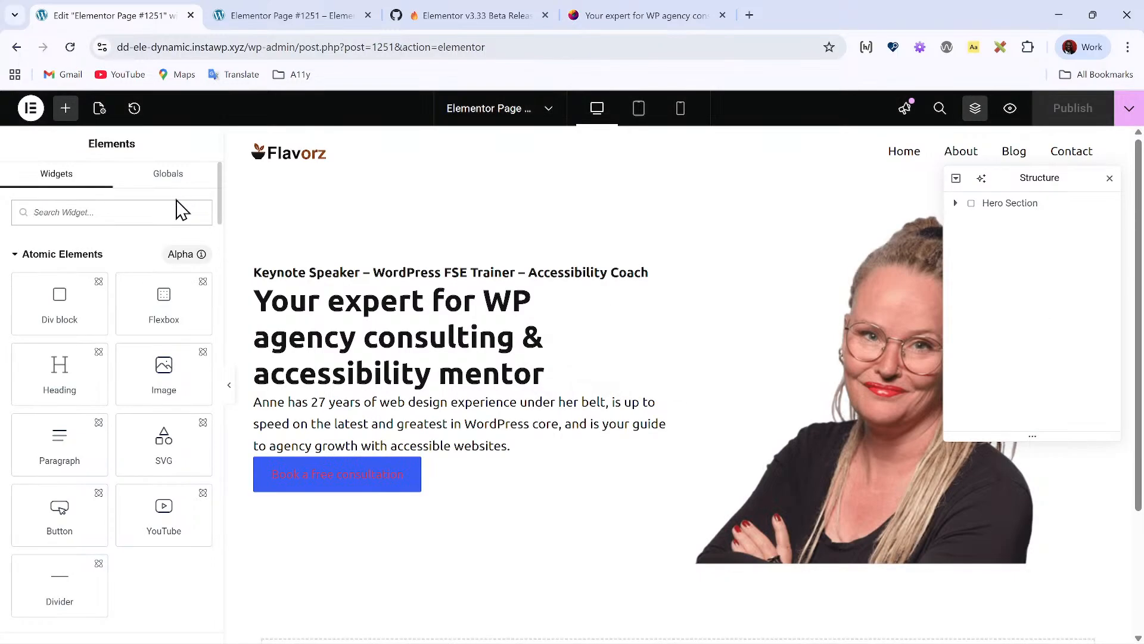
{"action": "left_click", "coordinate": [468, 357]}
{"action": "scroll", "coordinate": [129, 417], "scroll_direction": "down", "scroll_amount": 4}
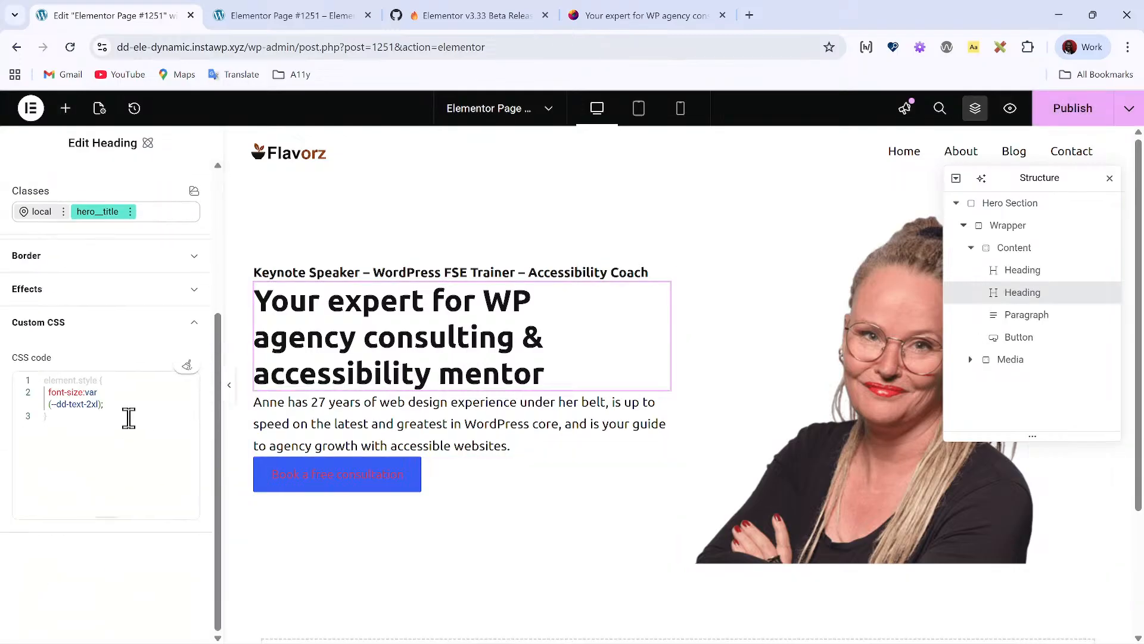
{"action": "left_click", "coordinate": [460, 275]}
{"action": "scroll", "coordinate": [100, 470], "scroll_direction": "down", "scroll_amount": 4}
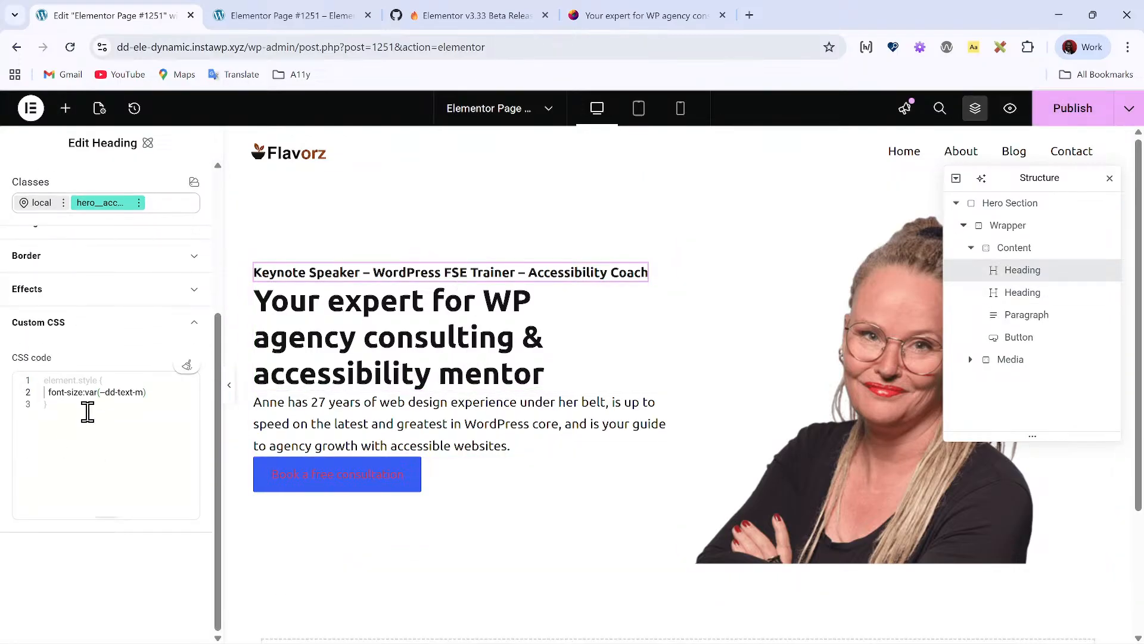
Step: Recheck the custom CSS while alternating between the two headings, and reload the editor without saving the changes
{"action": "left_click", "coordinate": [153, 410]}
{"action": "left_click", "coordinate": [447, 324]}
{"action": "scroll", "coordinate": [158, 489], "scroll_direction": "down", "scroll_amount": 3}
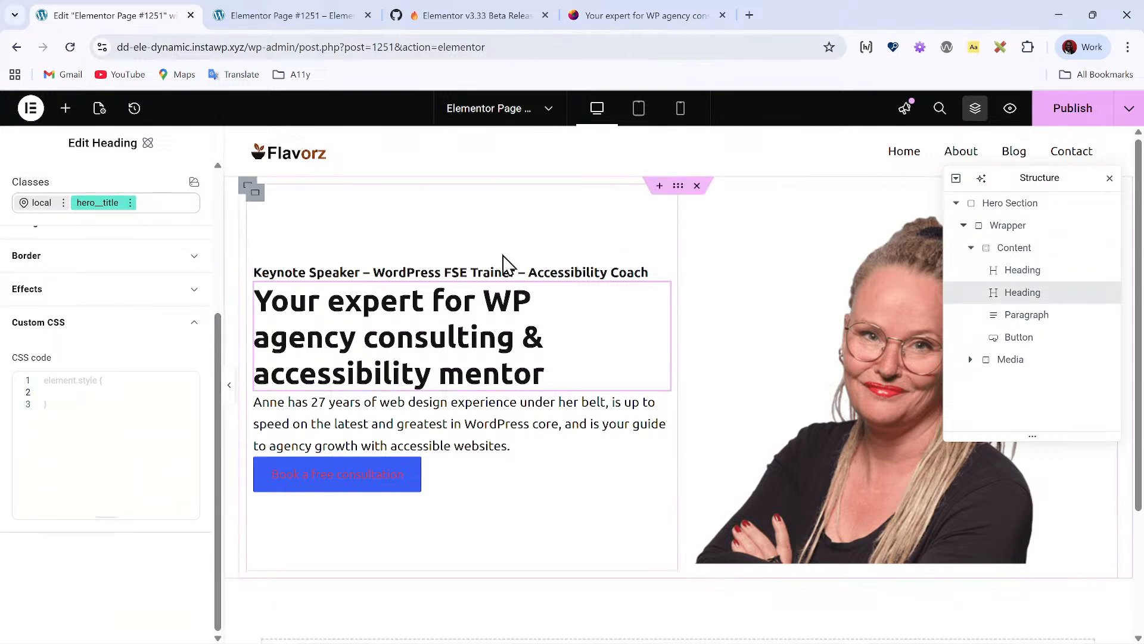
{"action": "left_click", "coordinate": [430, 276]}
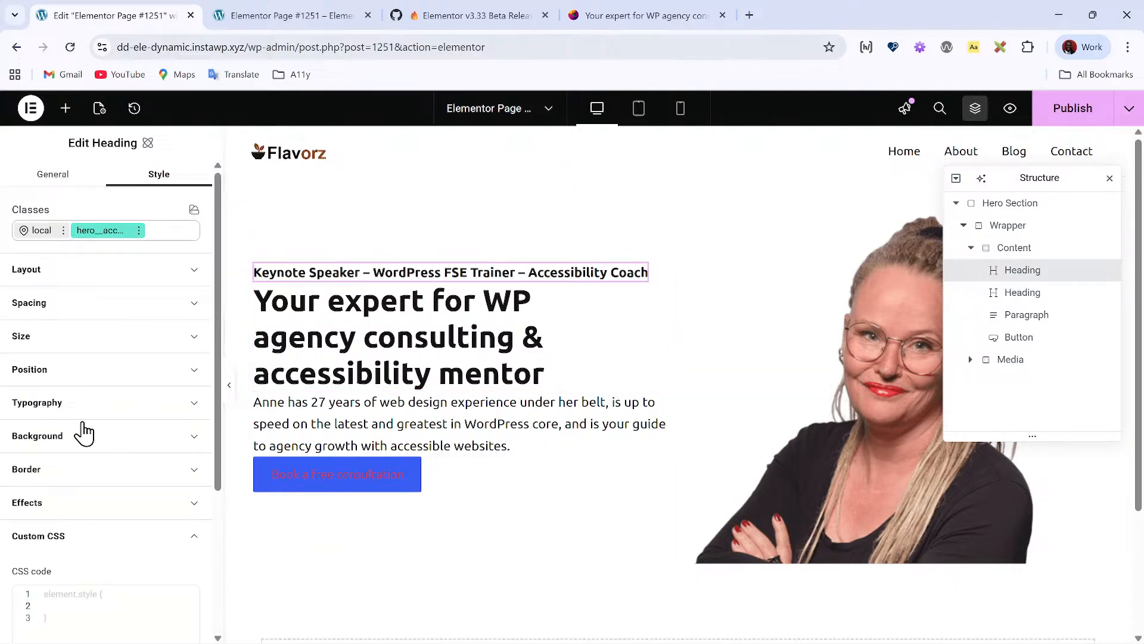
{"action": "scroll", "coordinate": [83, 423], "scroll_direction": "down", "scroll_amount": 3}
{"action": "left_click", "coordinate": [91, 394]}
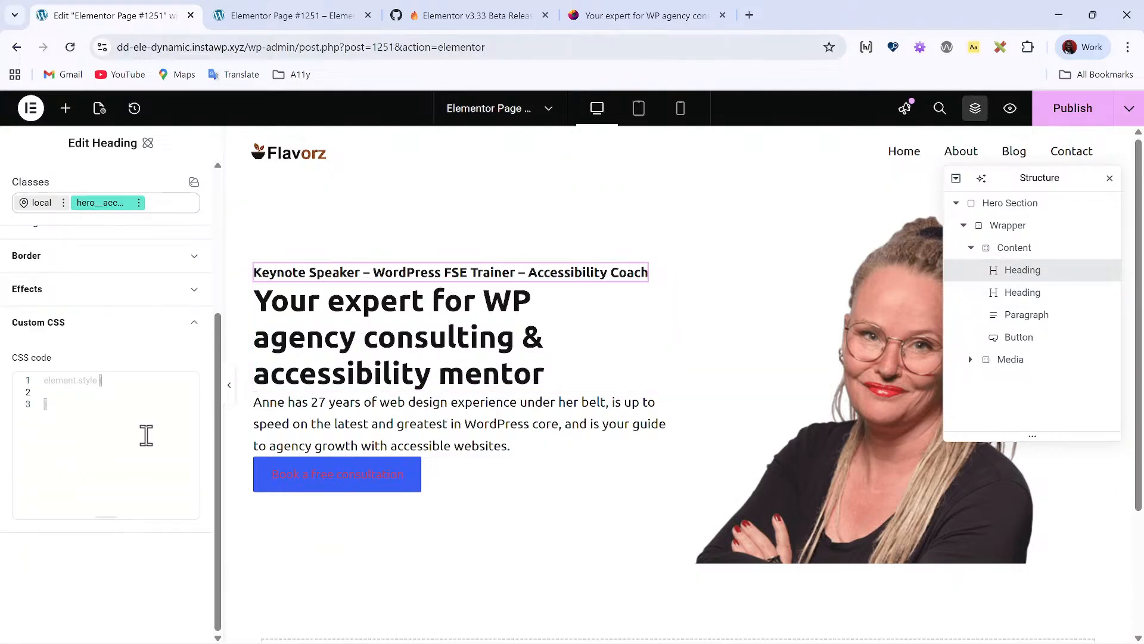
{"action": "left_click", "coordinate": [360, 377]}
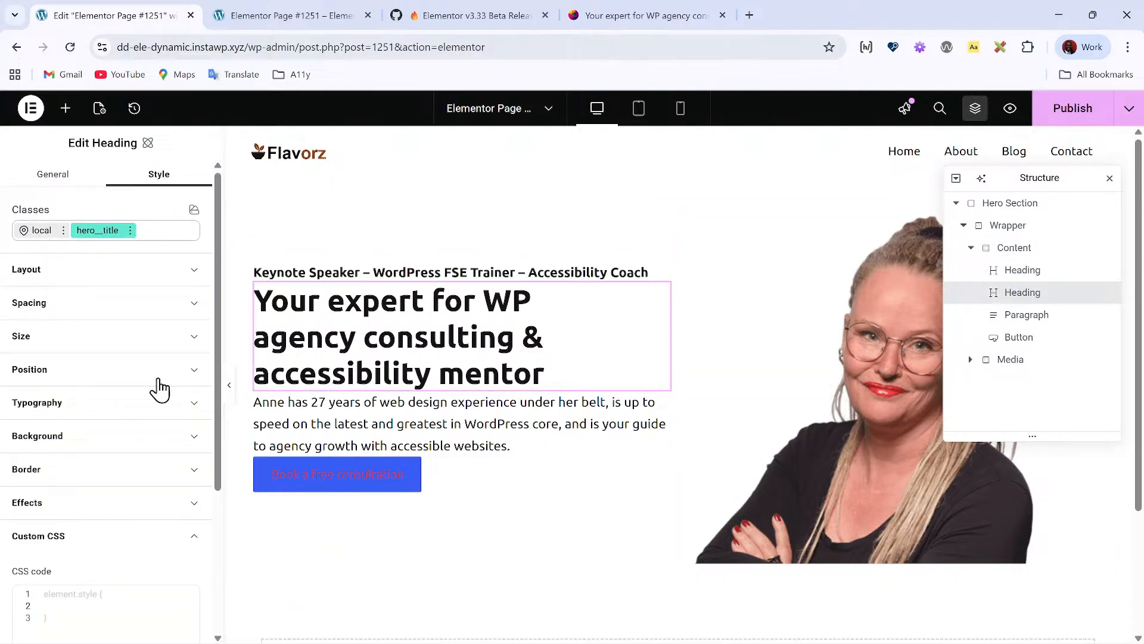
{"action": "left_click", "coordinate": [348, 274]}
{"action": "scroll", "coordinate": [30, 473], "scroll_direction": "down", "scroll_amount": 3}
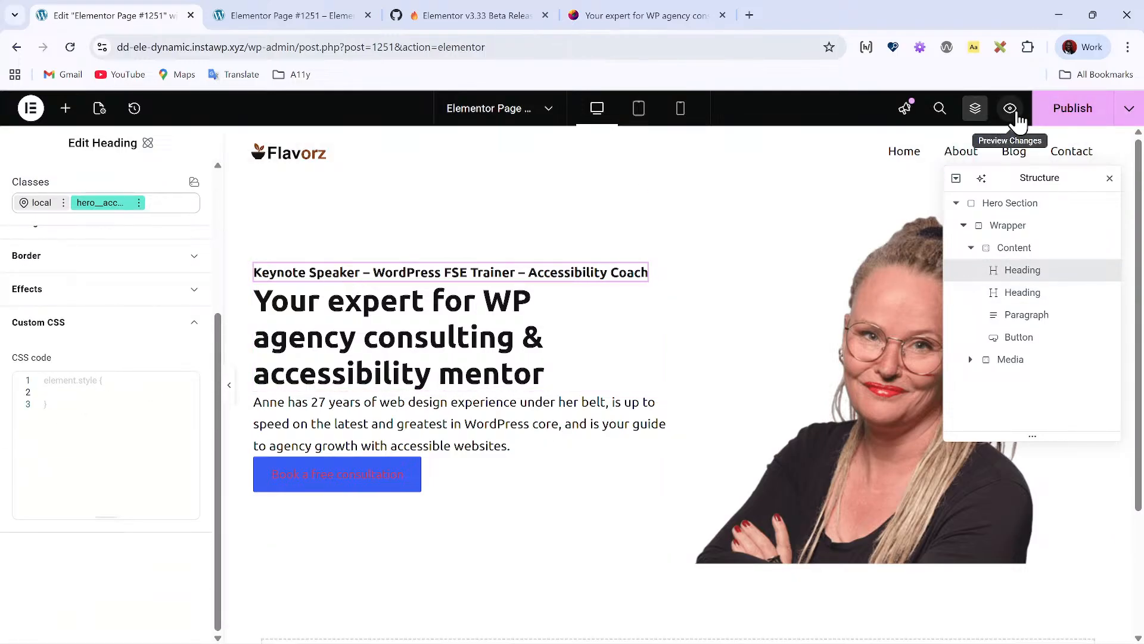
{"action": "left_click", "coordinate": [70, 47]}
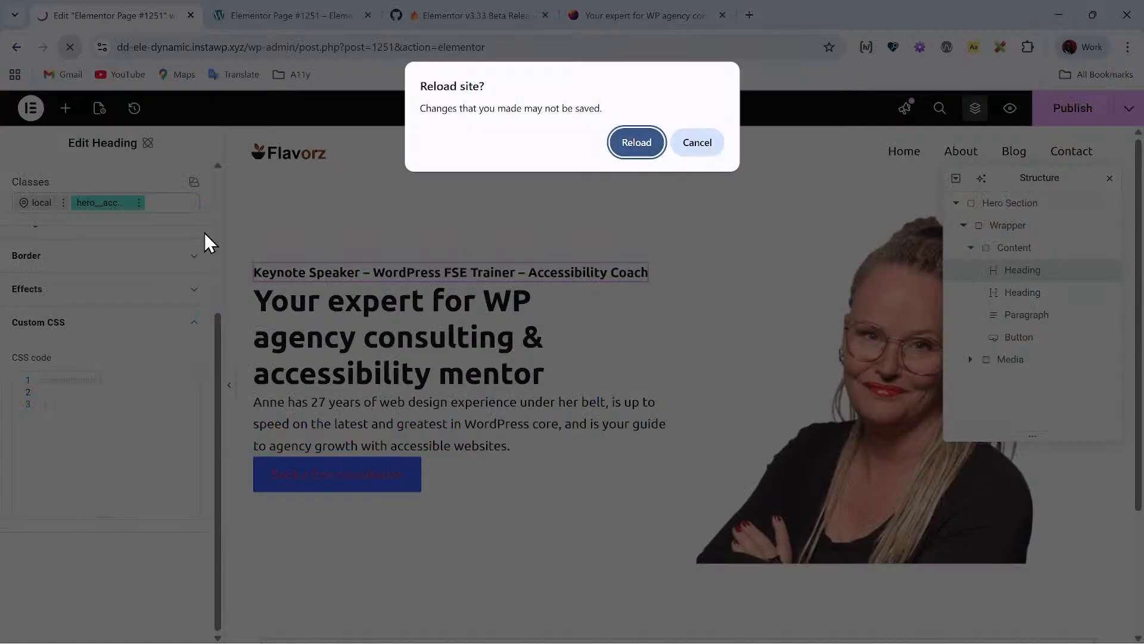
{"action": "left_click", "coordinate": [620, 143]}
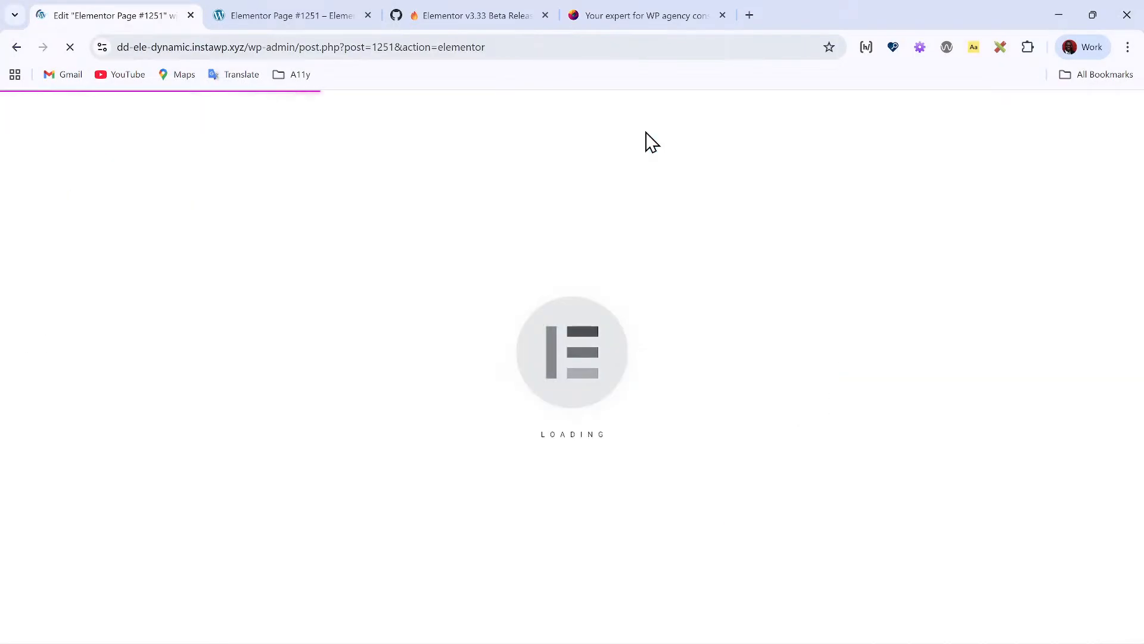
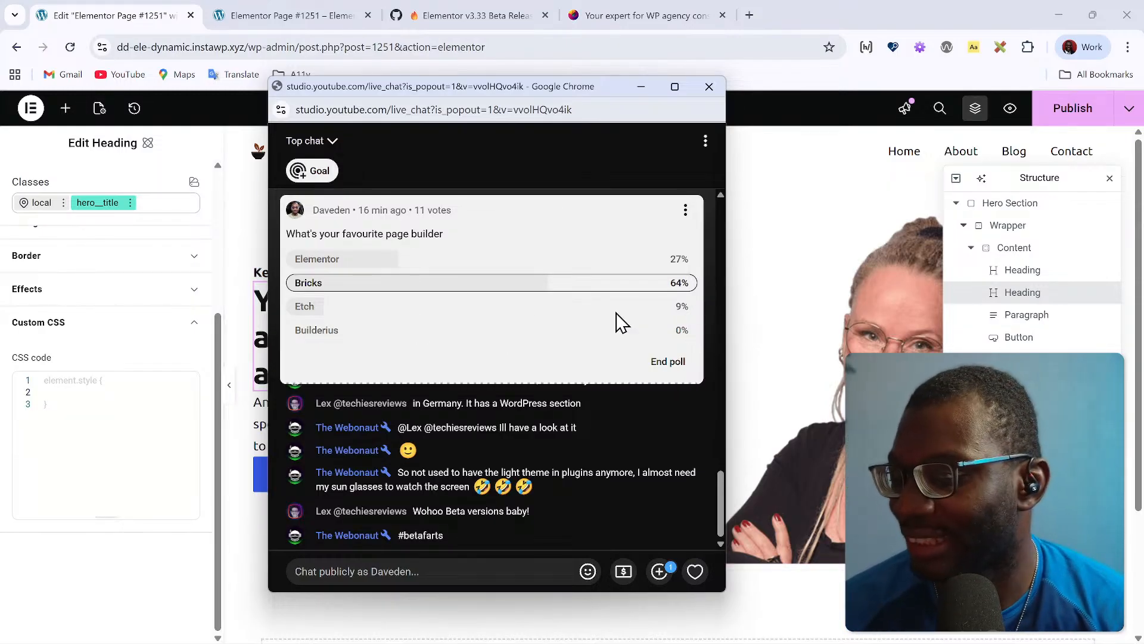
Step: Try the dark display mode in the editor's user preferences, and return it to auto-detect
{"action": "left_click_drag", "start_coordinate": [581, 87], "coordinate": [1143, 95]}
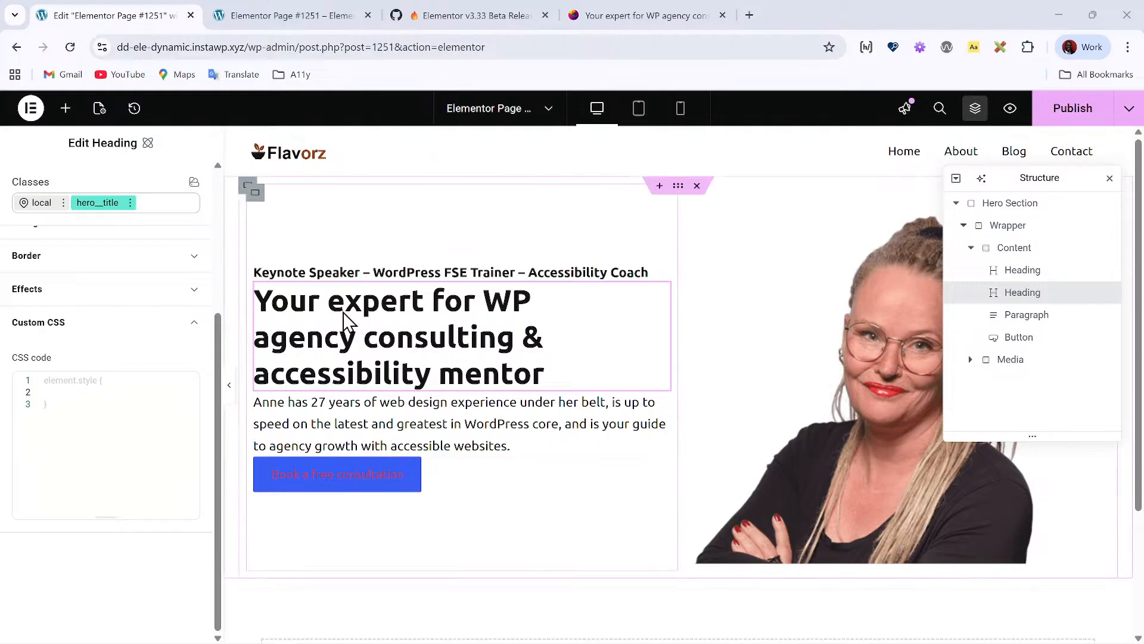
{"action": "left_click", "coordinate": [27, 108]}
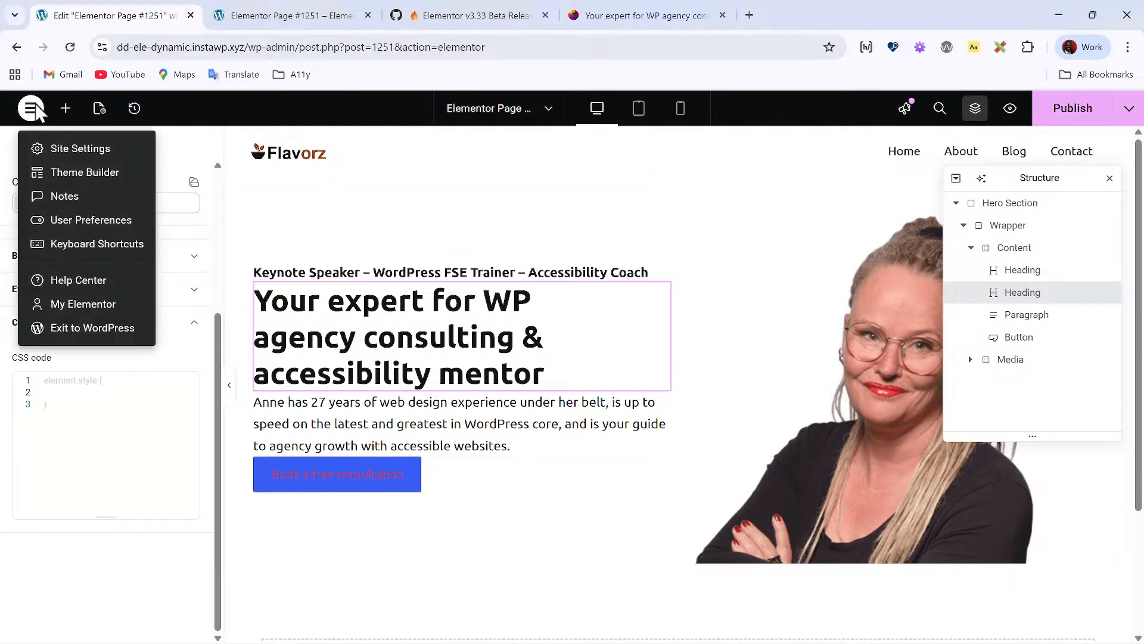
{"action": "left_click", "coordinate": [91, 220]}
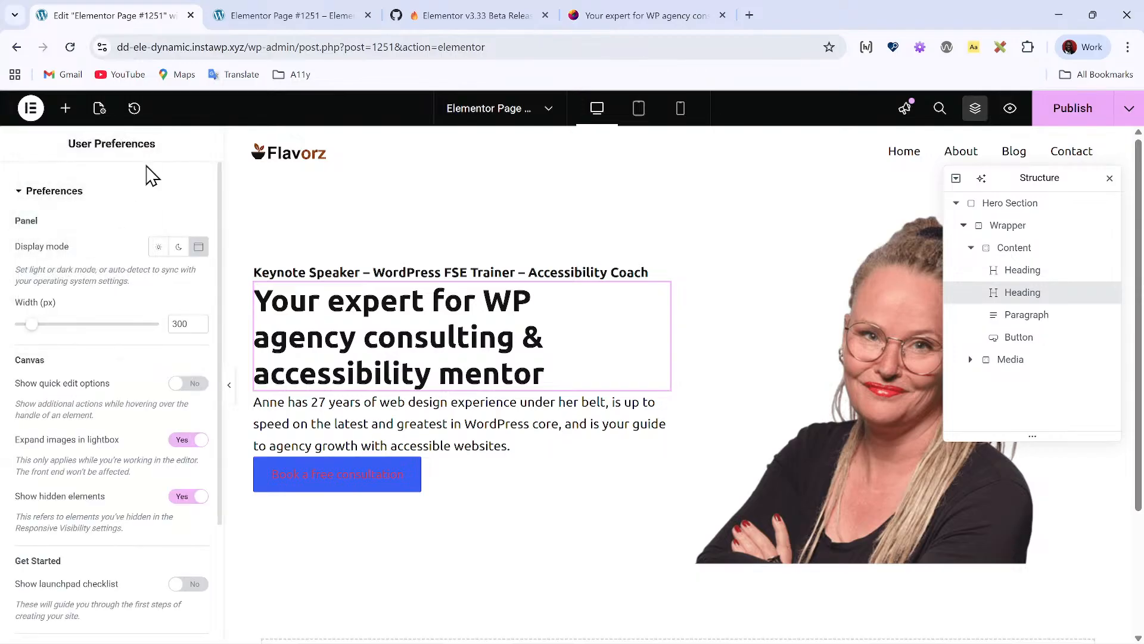
{"action": "left_click", "coordinate": [179, 246]}
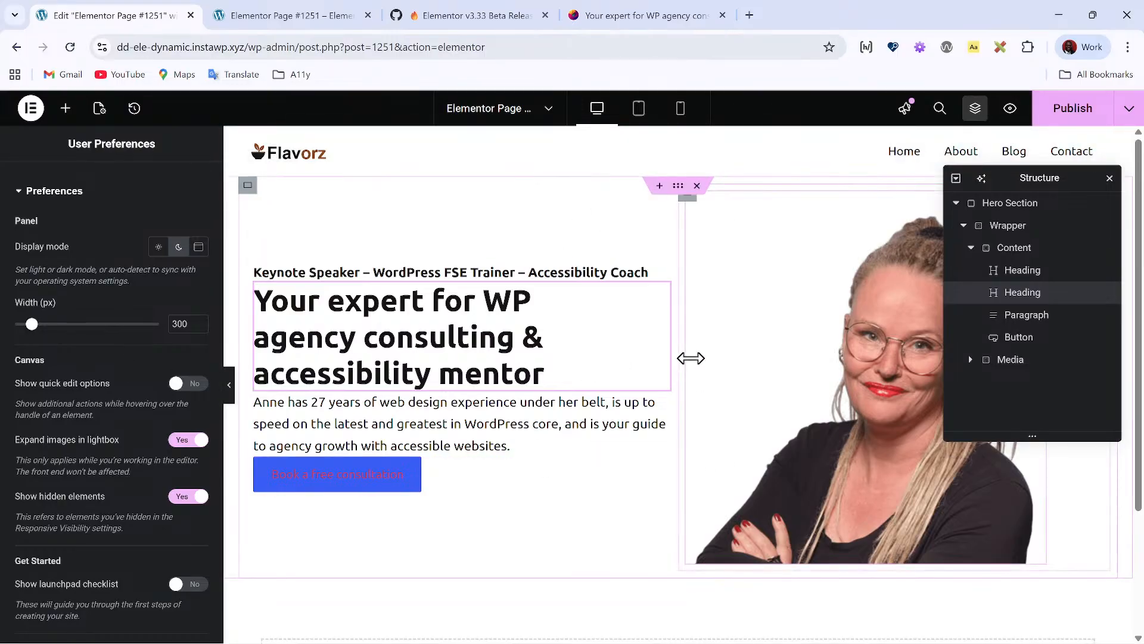
{"action": "scroll", "coordinate": [610, 447], "scroll_direction": "down", "scroll_amount": 3}
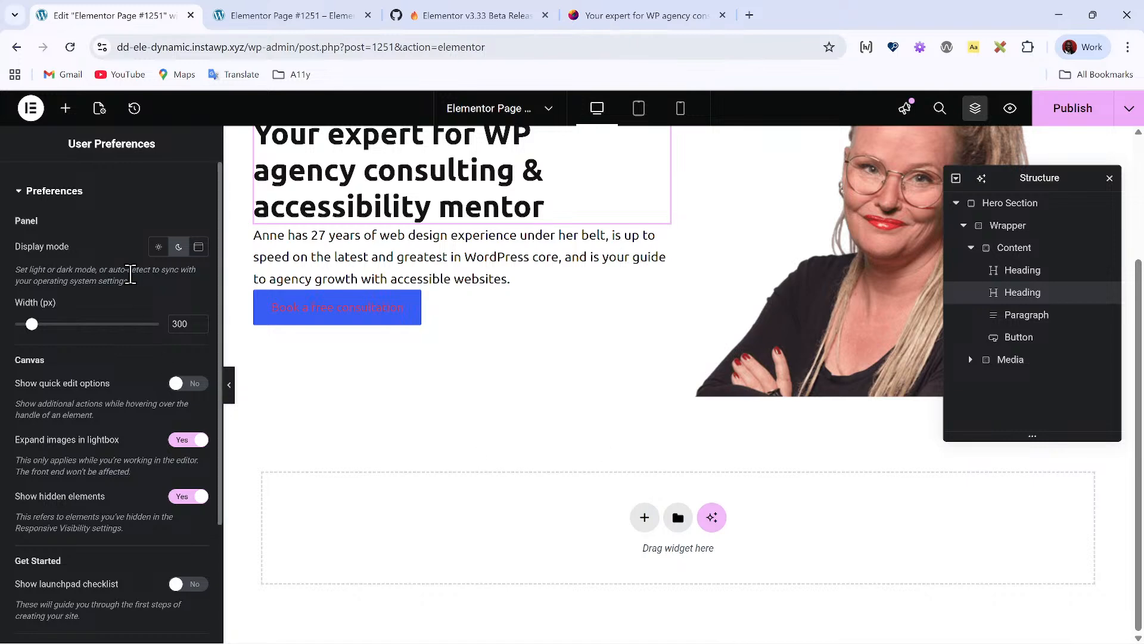
{"action": "left_click", "coordinate": [198, 247]}
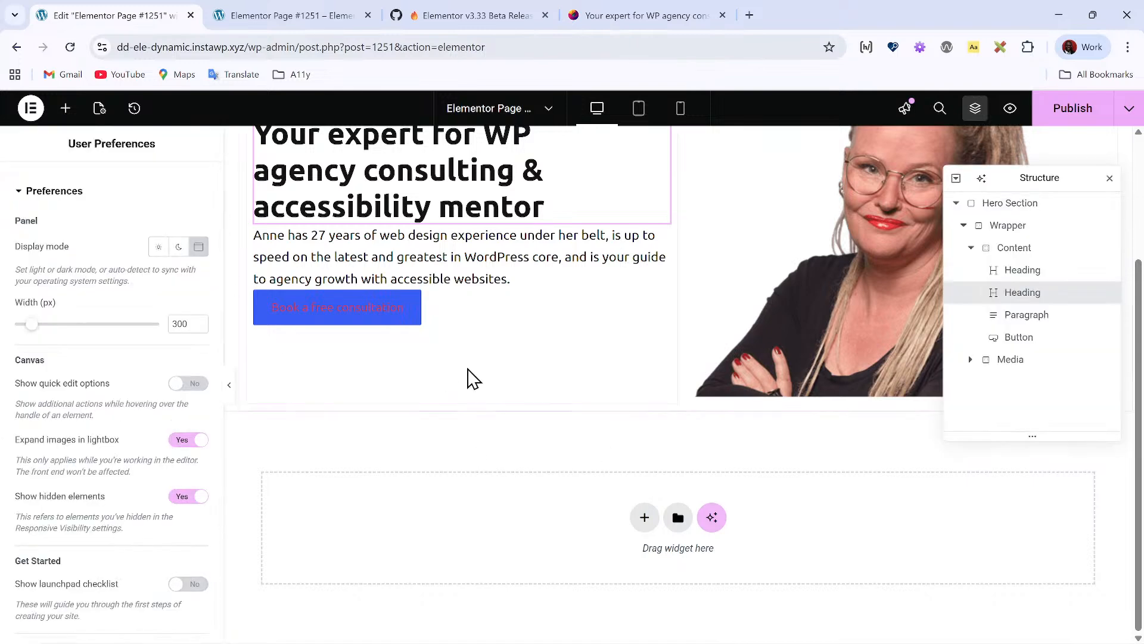
{"action": "scroll", "coordinate": [471, 379], "scroll_direction": "up", "scroll_amount": 3}
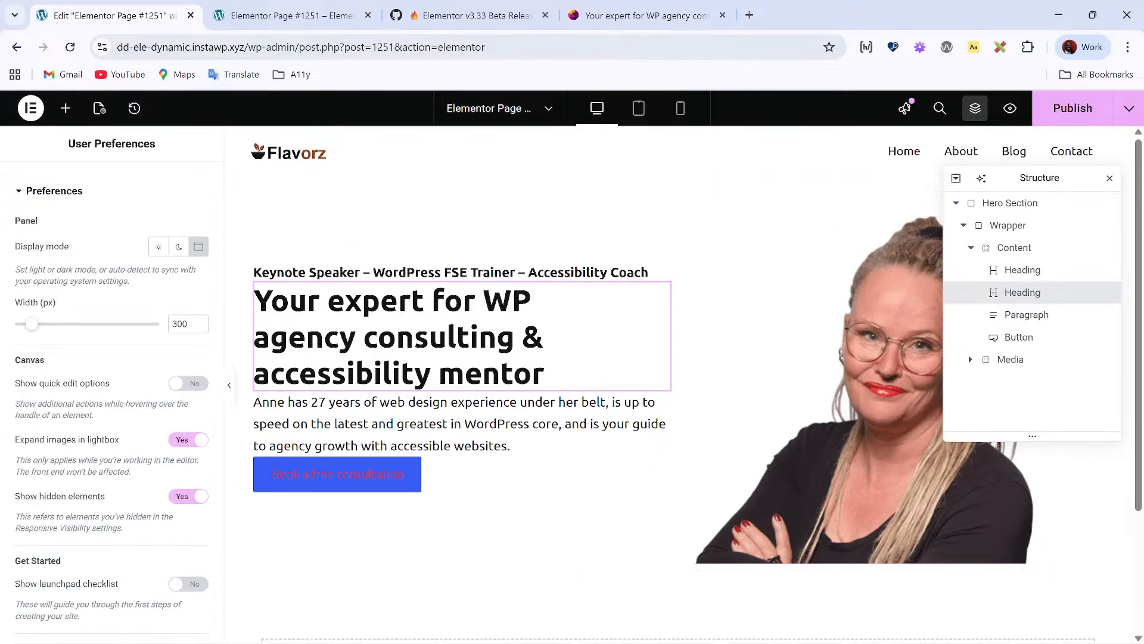
{"action": "scroll", "coordinate": [524, 351], "scroll_direction": "down", "scroll_amount": 1}
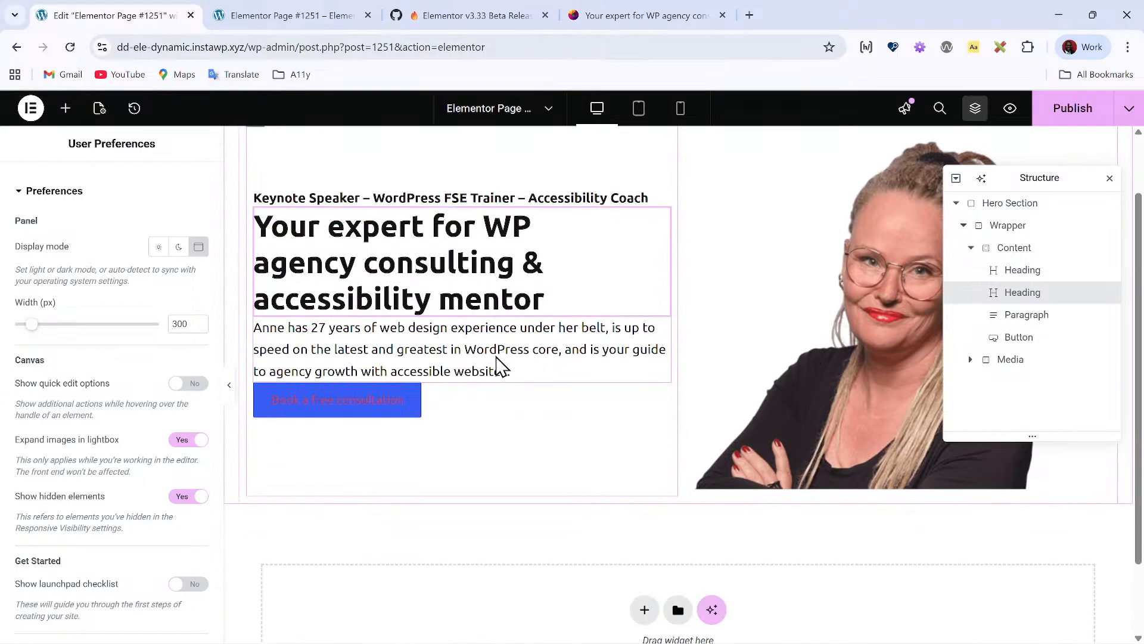
{"action": "scroll", "coordinate": [509, 277], "scroll_direction": "up", "scroll_amount": 1}
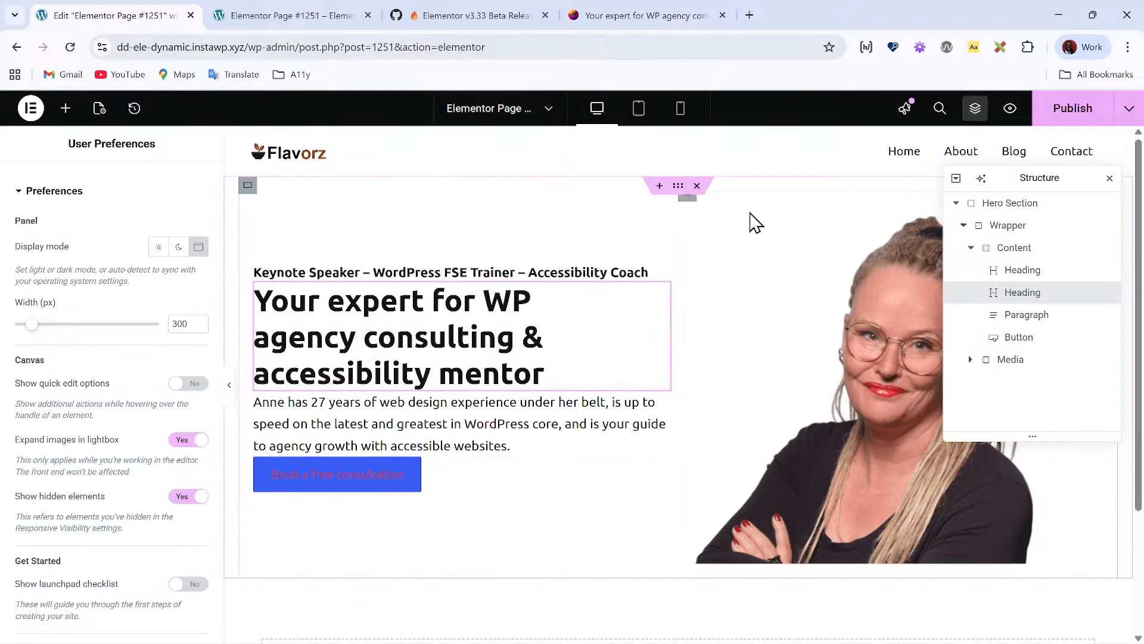
Step: Examine the style settings of the main heading and reload the editor
{"action": "left_click", "coordinate": [560, 420]}
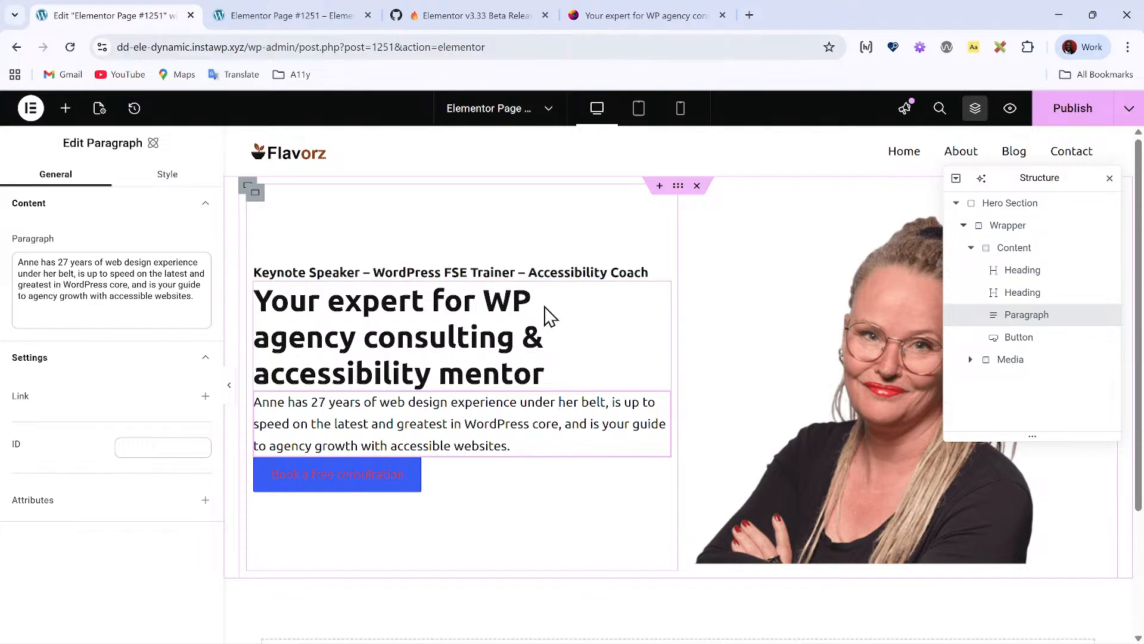
{"action": "left_click", "coordinate": [525, 335]}
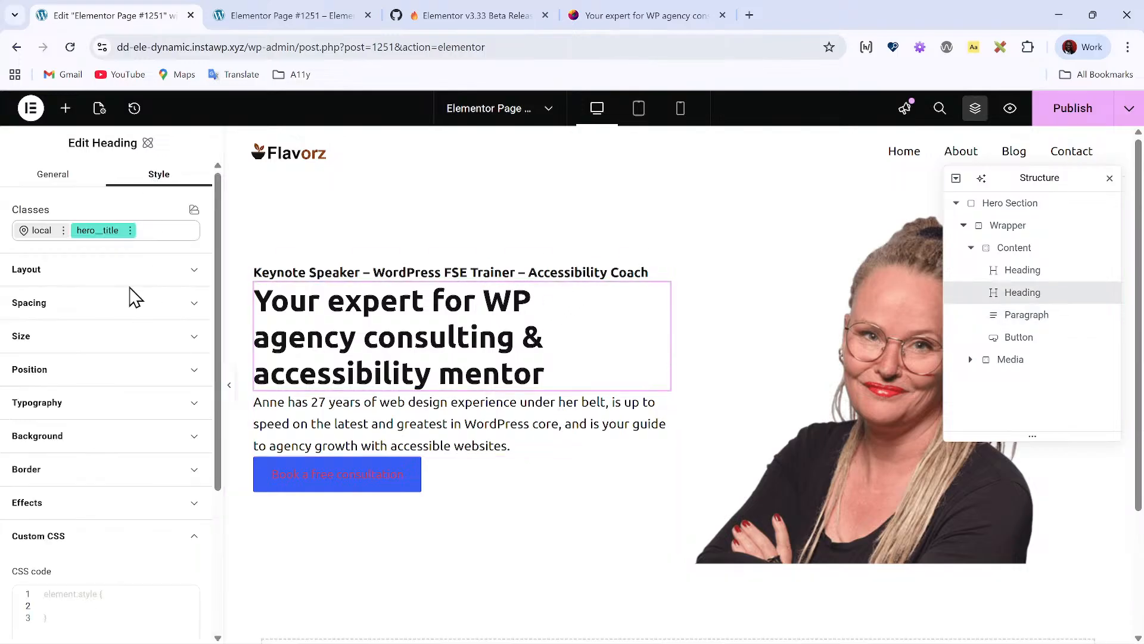
{"action": "scroll", "coordinate": [127, 468], "scroll_direction": "down", "scroll_amount": 3}
{"action": "scroll", "coordinate": [53, 331], "scroll_direction": "up", "scroll_amount": 3}
{"action": "left_click", "coordinate": [69, 47]}
{"action": "left_click", "coordinate": [619, 166]}
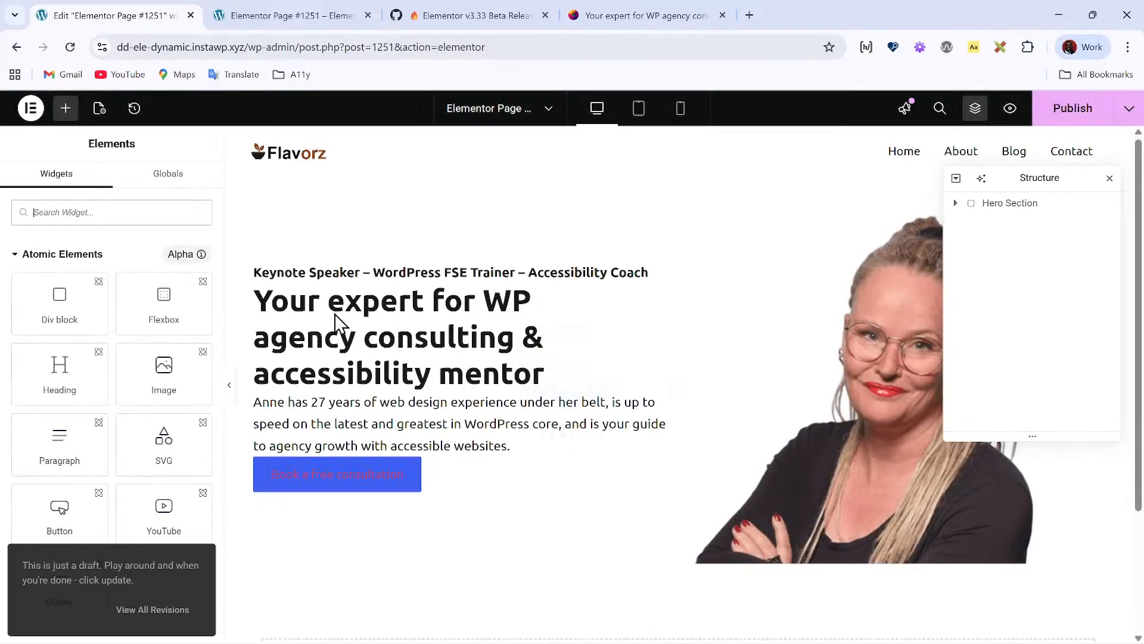
Step: Compare the saved custom CSS of the main heading and the Keynote Speaker heading, and refresh the page preview
{"action": "left_click", "coordinate": [532, 366]}
{"action": "scroll", "coordinate": [170, 346], "scroll_direction": "down", "scroll_amount": 5}
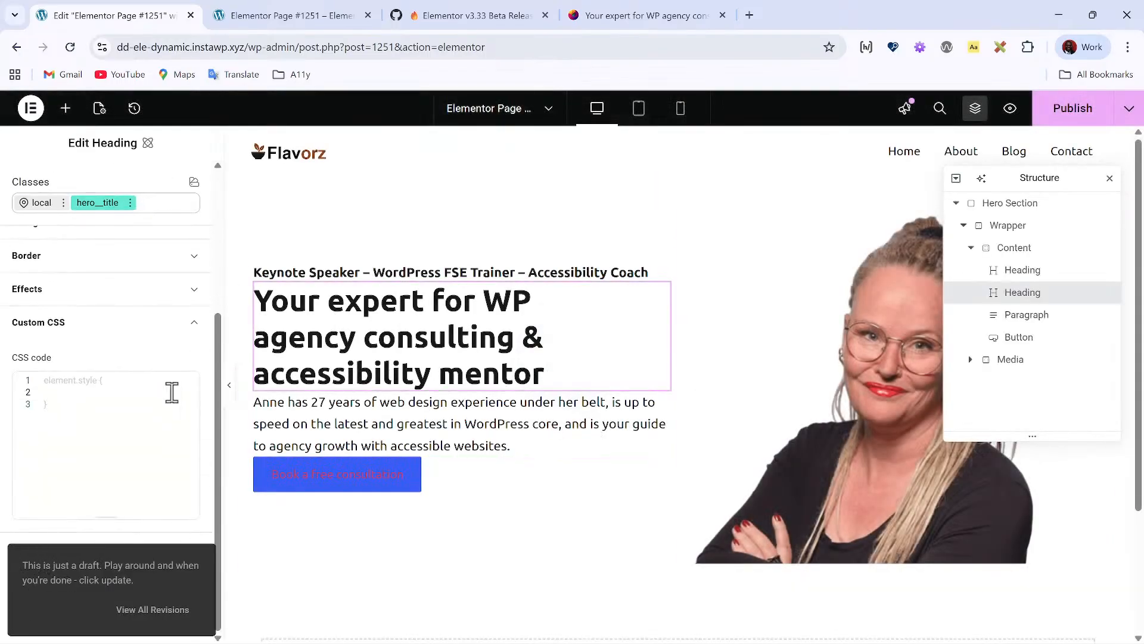
{"action": "left_click", "coordinate": [408, 277]}
{"action": "scroll", "coordinate": [123, 402], "scroll_direction": "down", "scroll_amount": 5}
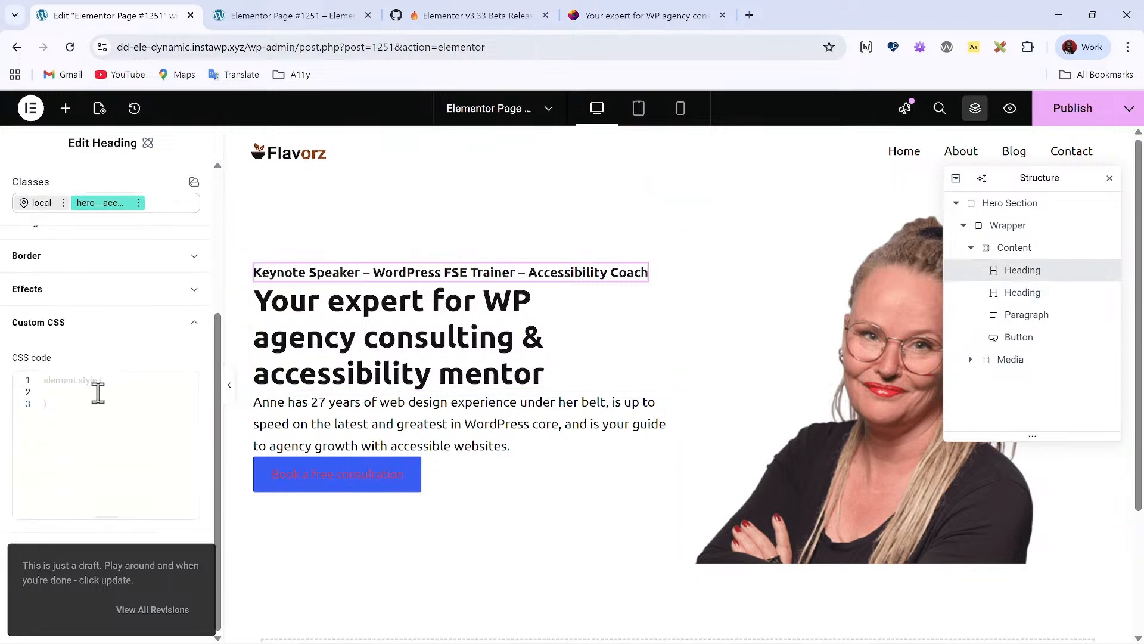
{"action": "left_click", "coordinate": [438, 373]}
{"action": "scroll", "coordinate": [184, 389], "scroll_direction": "down", "scroll_amount": 5}
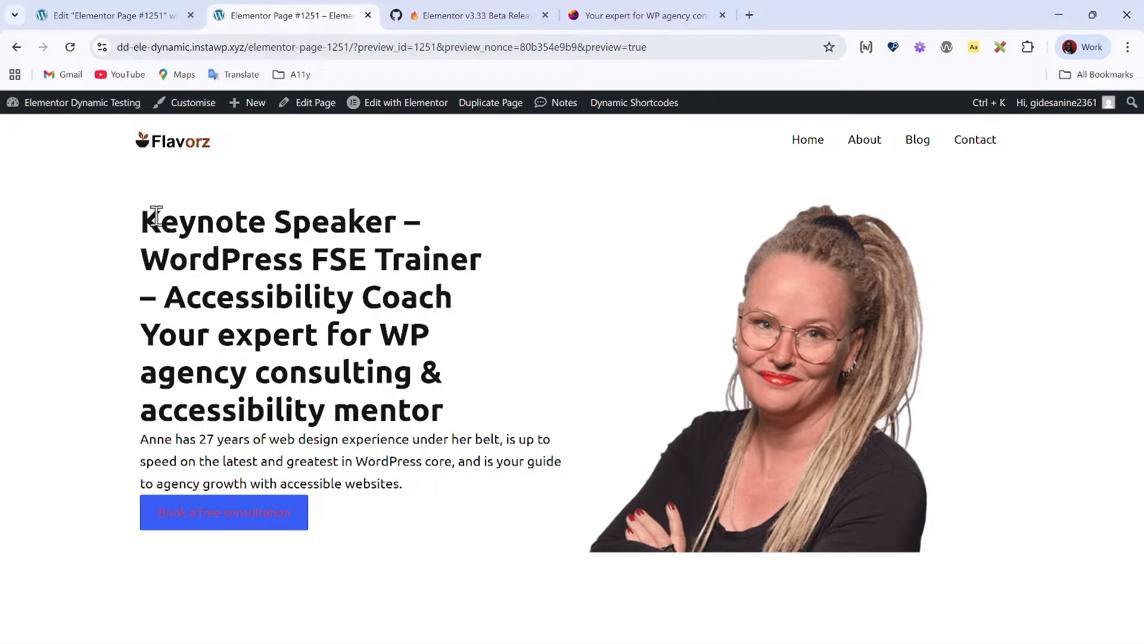
{"action": "key", "text": "ctrl+r"}
{"action": "left_click", "coordinate": [65, 11]}
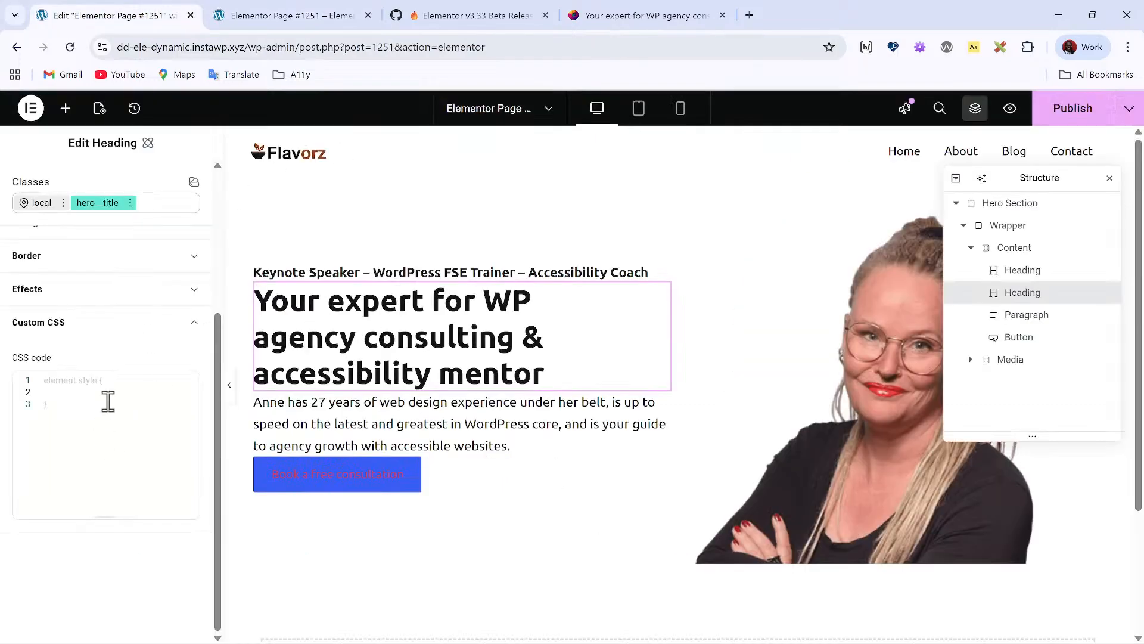
Step: Add the custom CSS font-size:20px to the Keynote Speaker heading's class and publish the page
{"action": "left_click", "coordinate": [365, 273]}
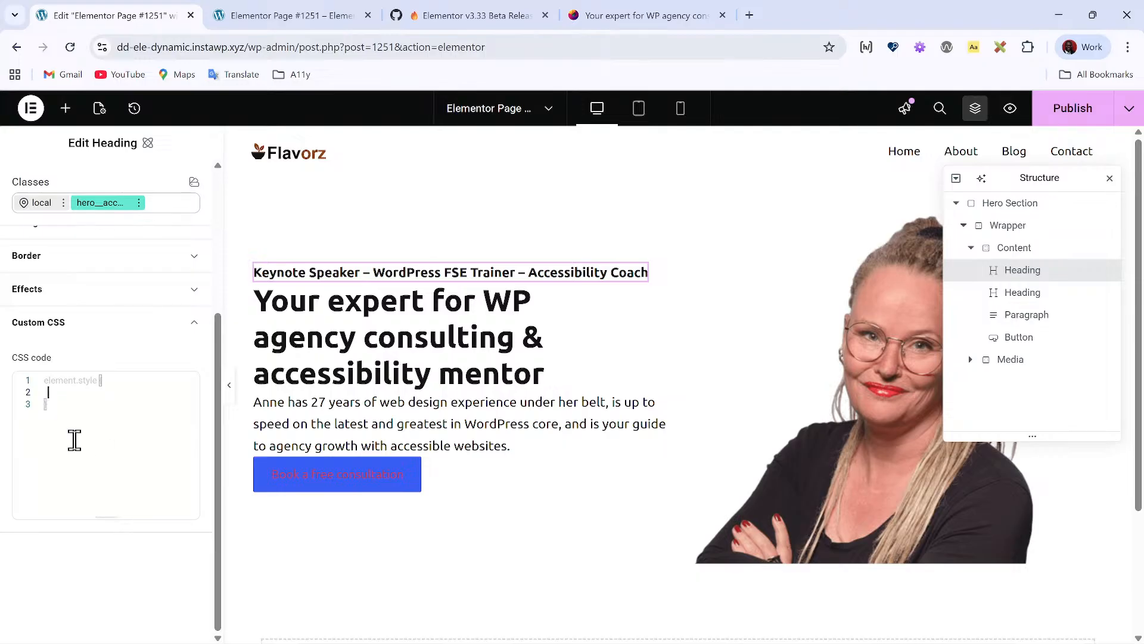
{"action": "type", "text": "font-size:2"}
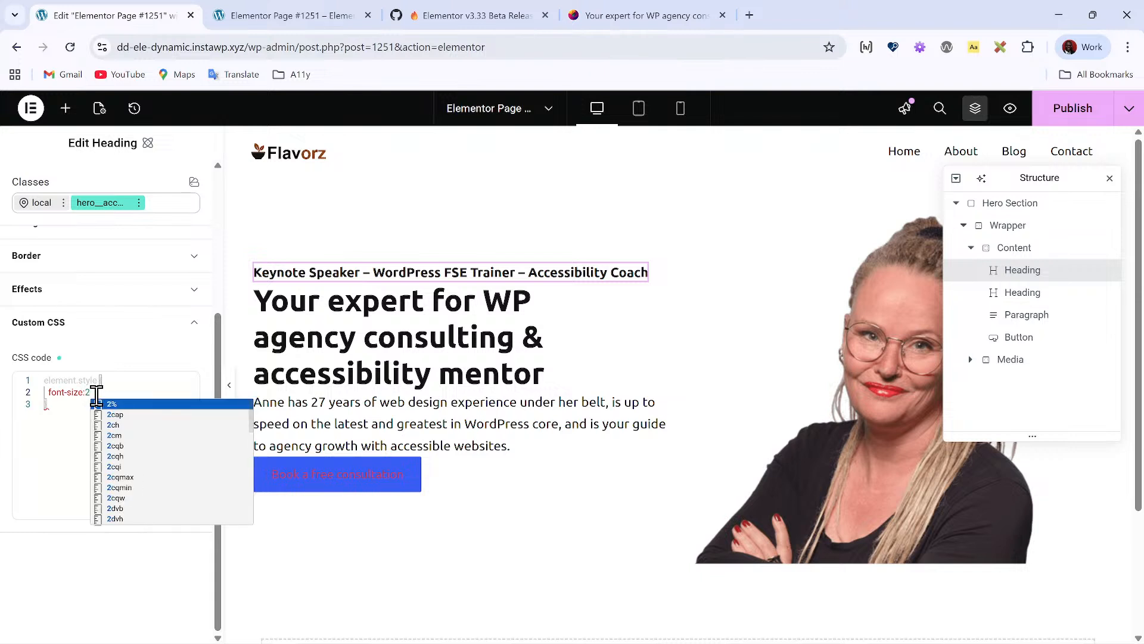
{"action": "type", "text": "0px"}
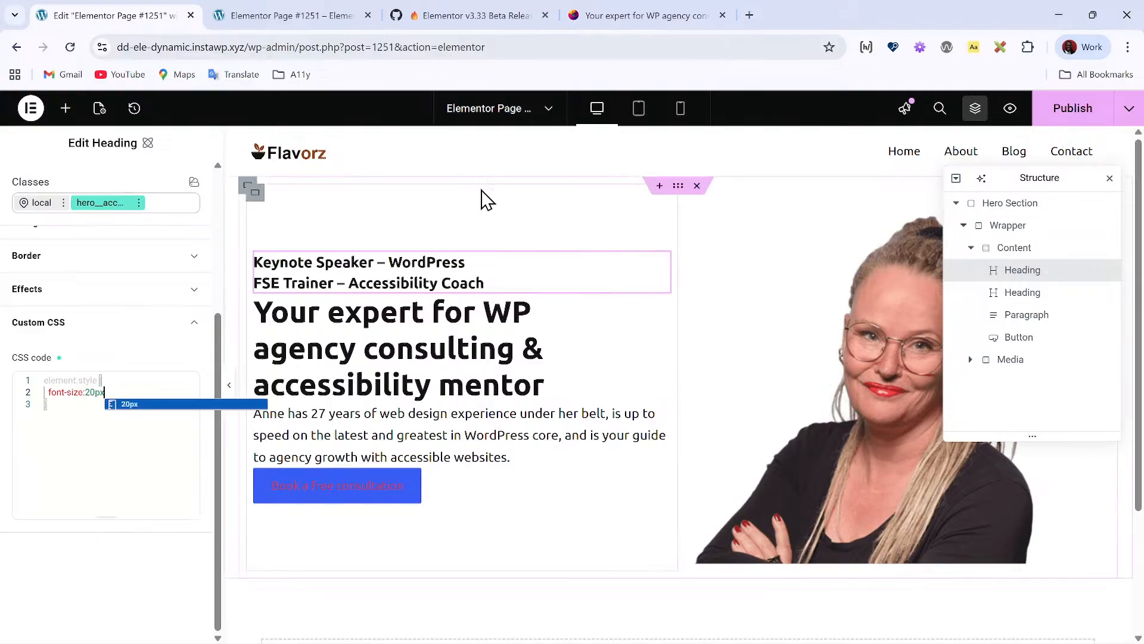
{"action": "left_click", "coordinate": [1064, 109]}
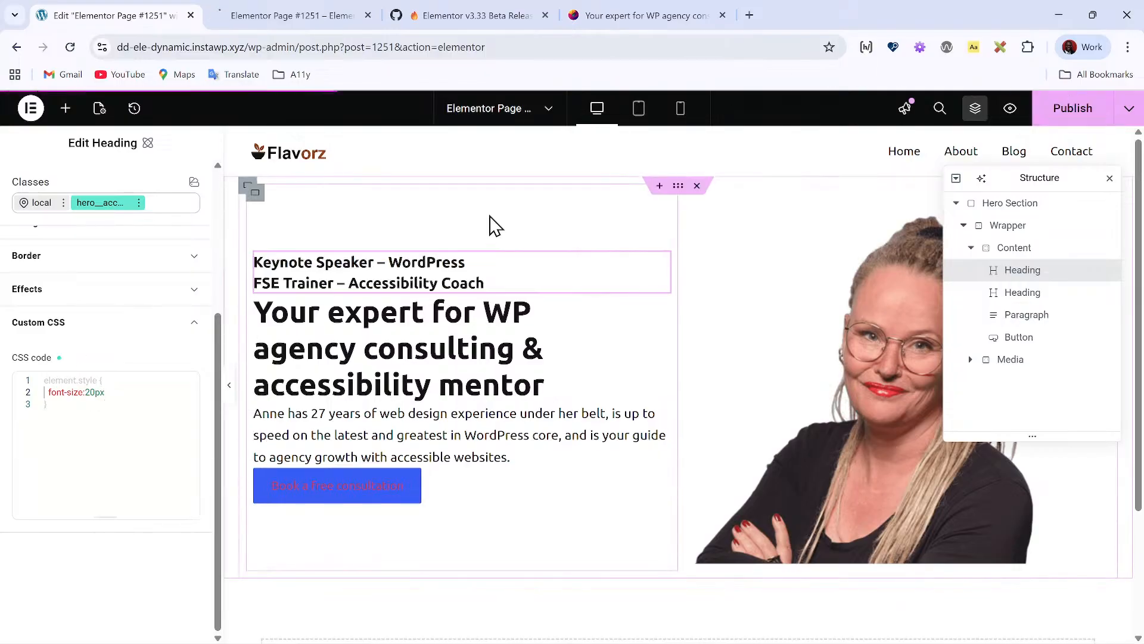
Step: Reload the page preview and clear Elementor's files and data for the site
{"action": "left_click", "coordinate": [226, 15]}
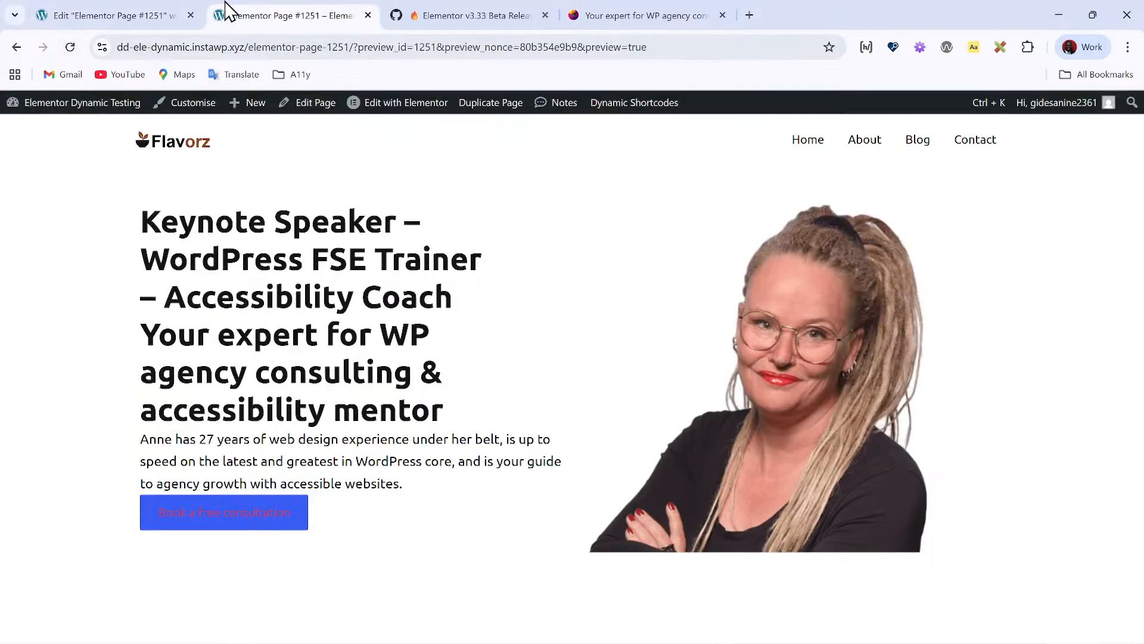
{"action": "left_click", "coordinate": [70, 47]}
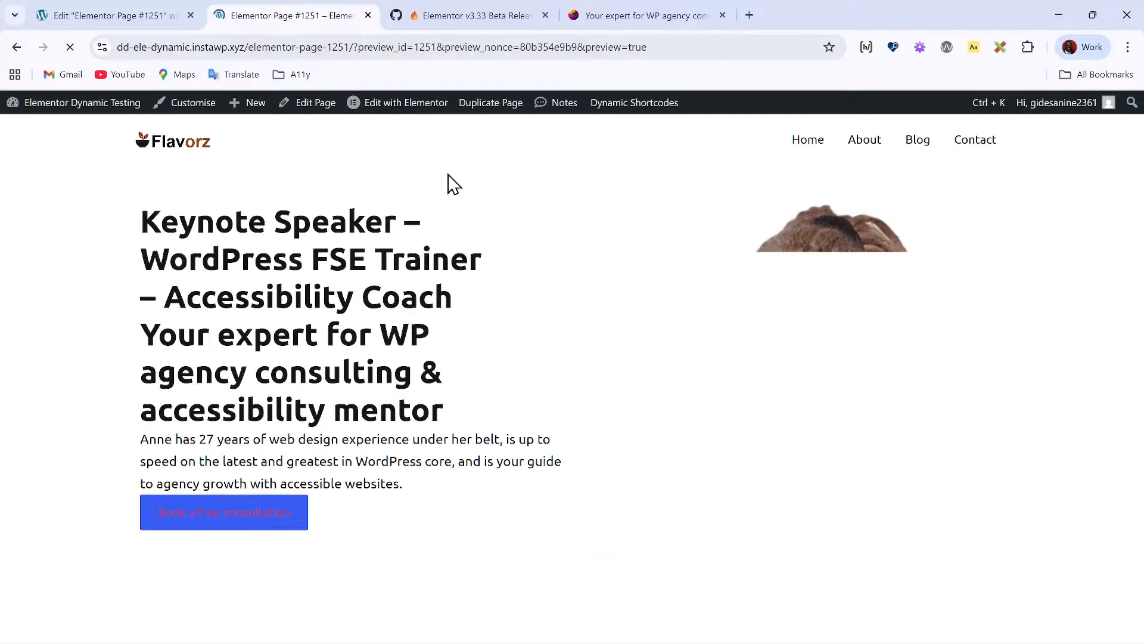
{"action": "mouse_move", "coordinate": [429, 112]}
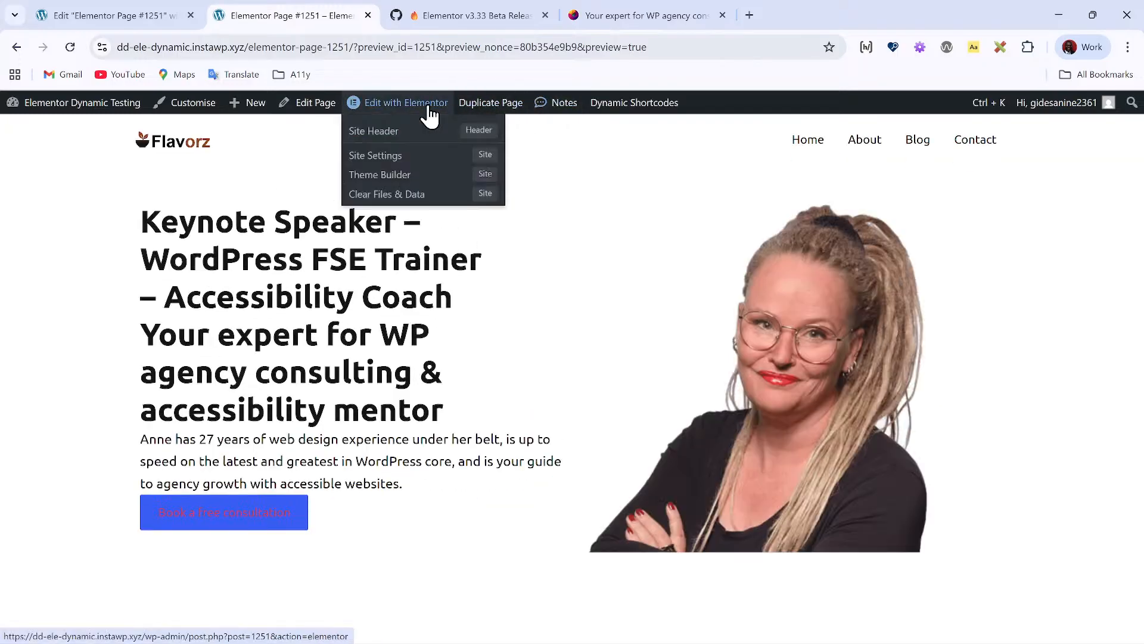
{"action": "left_click", "coordinate": [421, 197]}
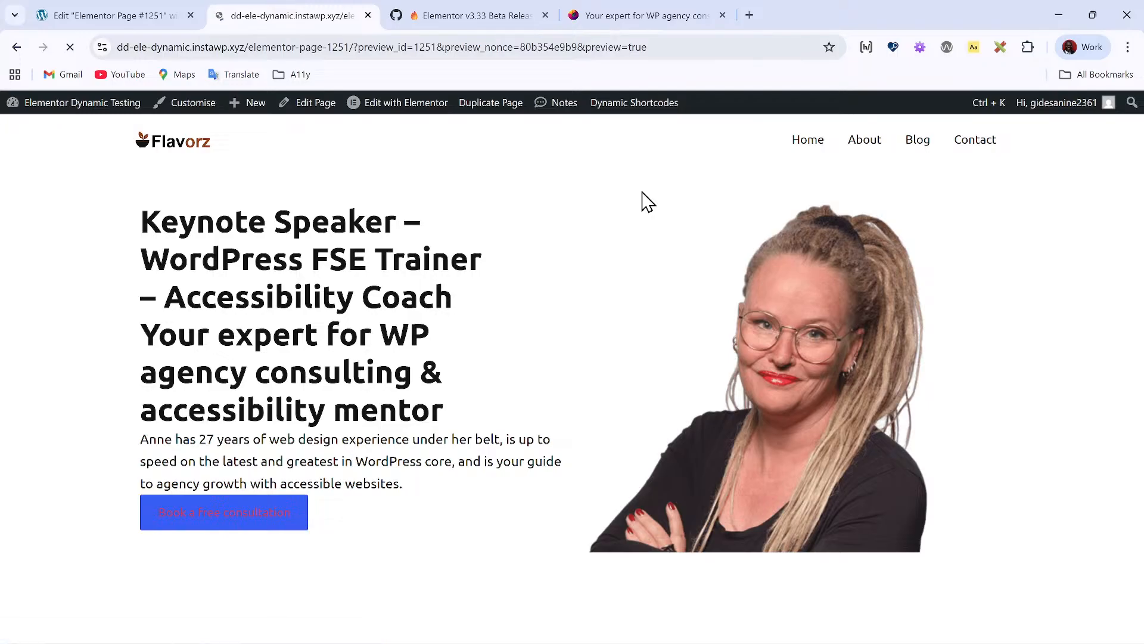
Step: Back in the editor, add the custom CSS font-size: 40px to the Keynote Speaker heading's local style instead of its class
{"action": "left_click", "coordinate": [120, 15]}
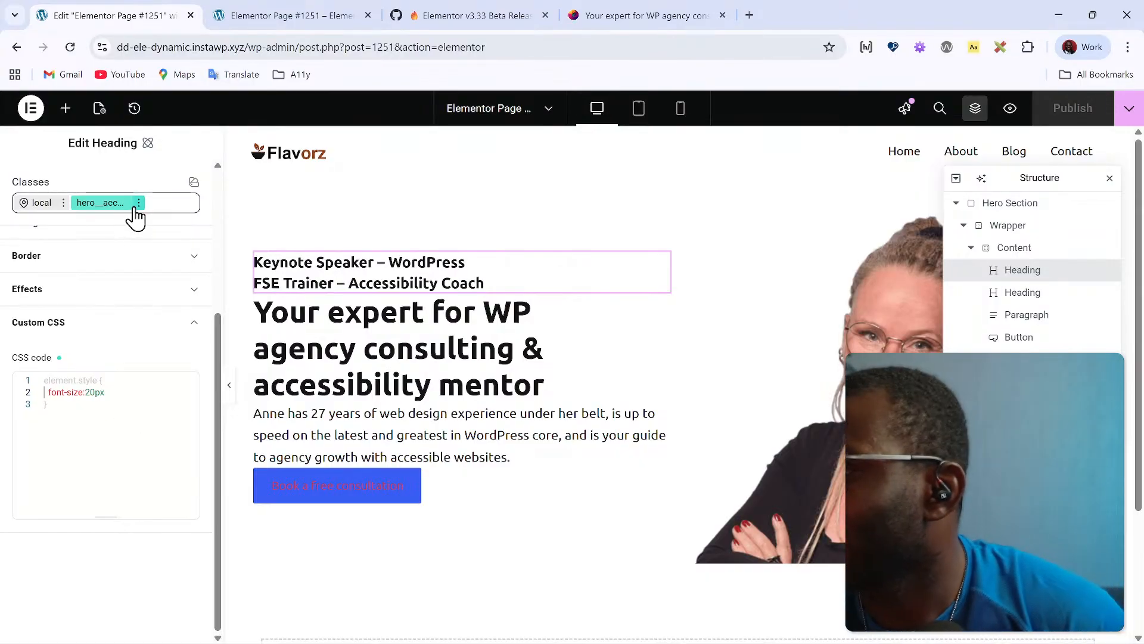
{"action": "left_click", "coordinate": [23, 204]}
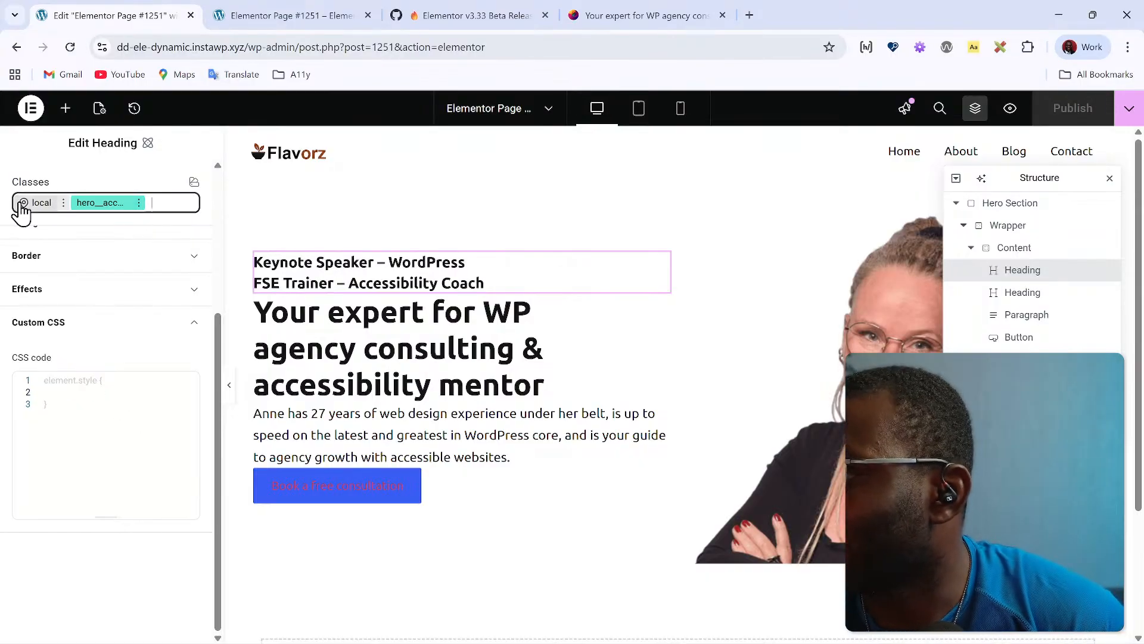
{"action": "left_click", "coordinate": [64, 391]}
{"action": "type", "text": "f"}
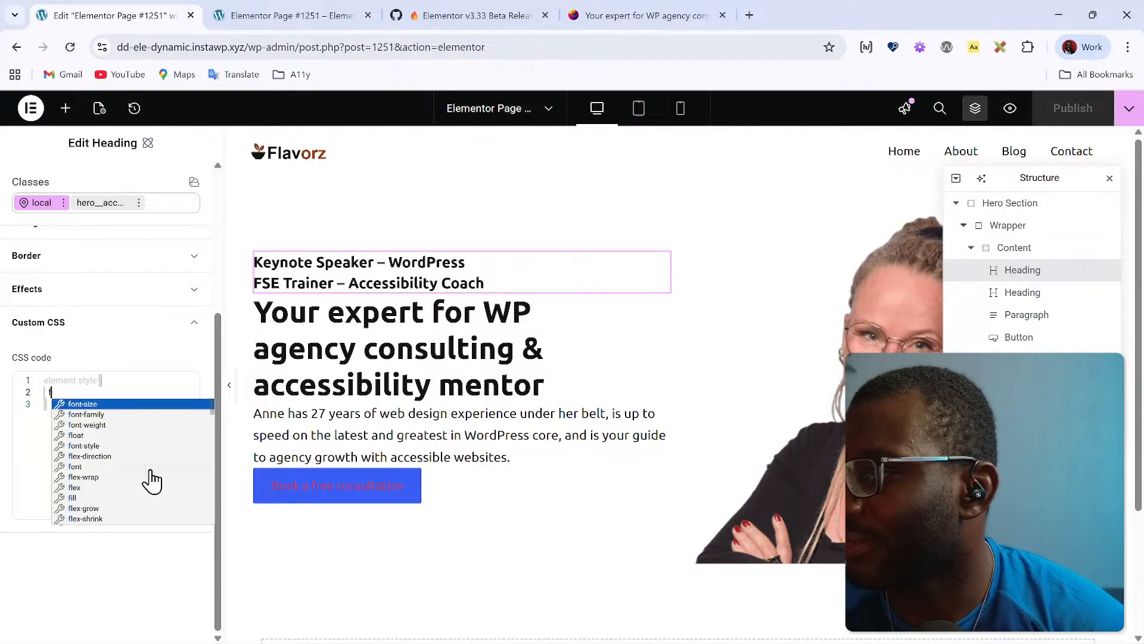
{"action": "type", "text": "ont-size"}
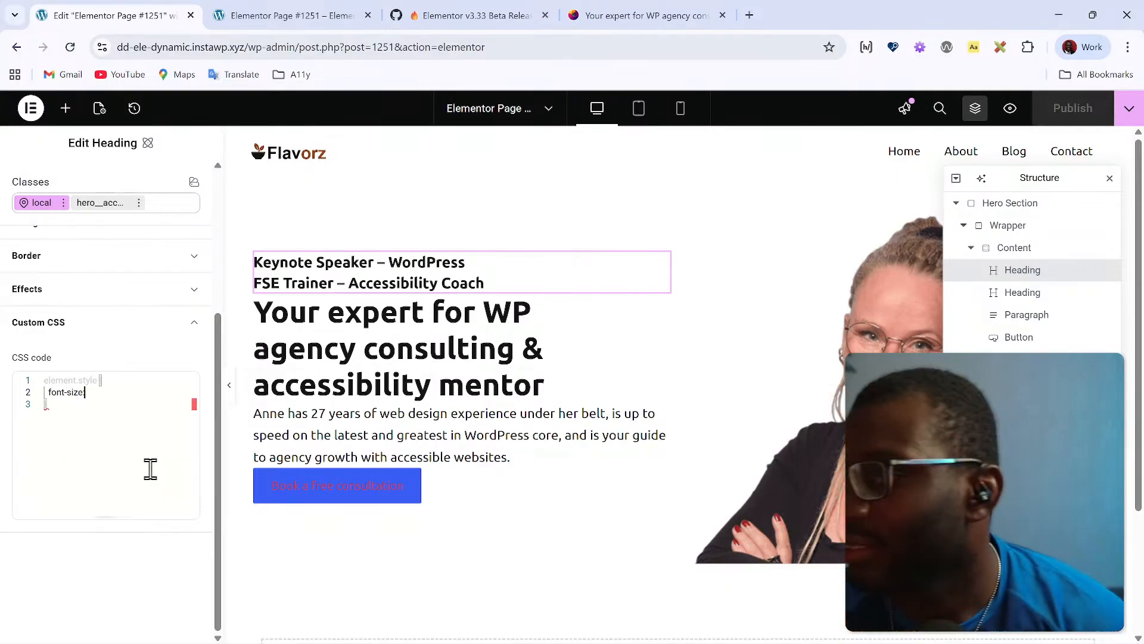
{"action": "type", "text": ": 40px"}
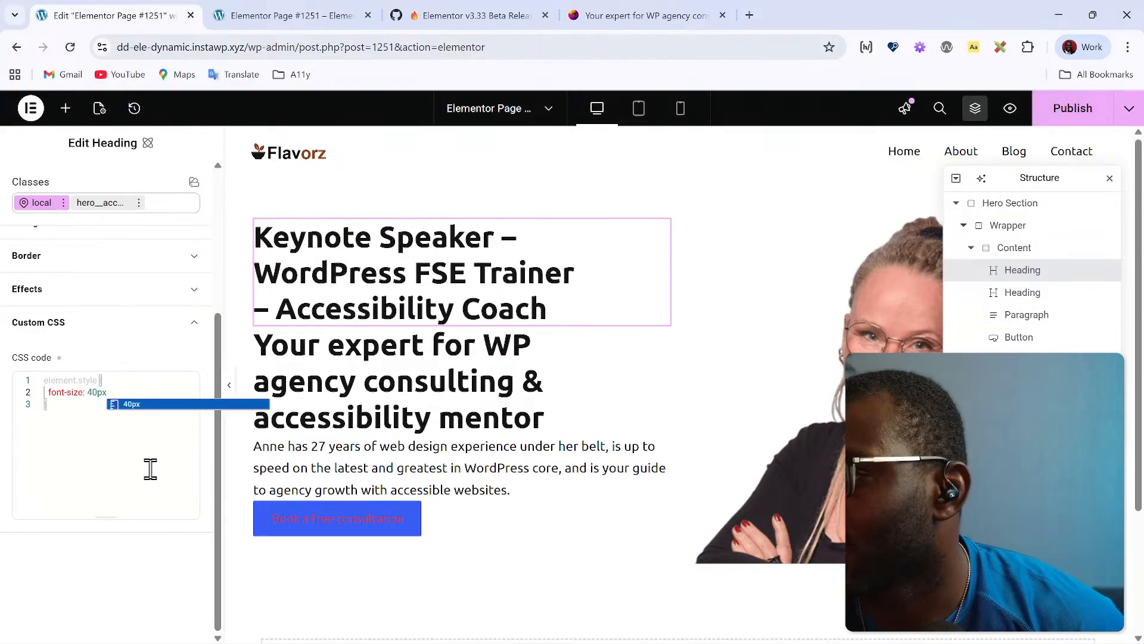
Step: Replace the Keynote Speaker heading's local custom CSS value to read font-size:var(--text-xl); and publish the page
{"action": "key", "text": "BackSpace"}
{"action": "key", "text": "BackSpace"}
{"action": "key", "text": "BackSpace"}
{"action": "key", "text": "BackSpace"}
{"action": "key", "text": "BackSpace"}
{"action": "key", "text": "BackSpace"}
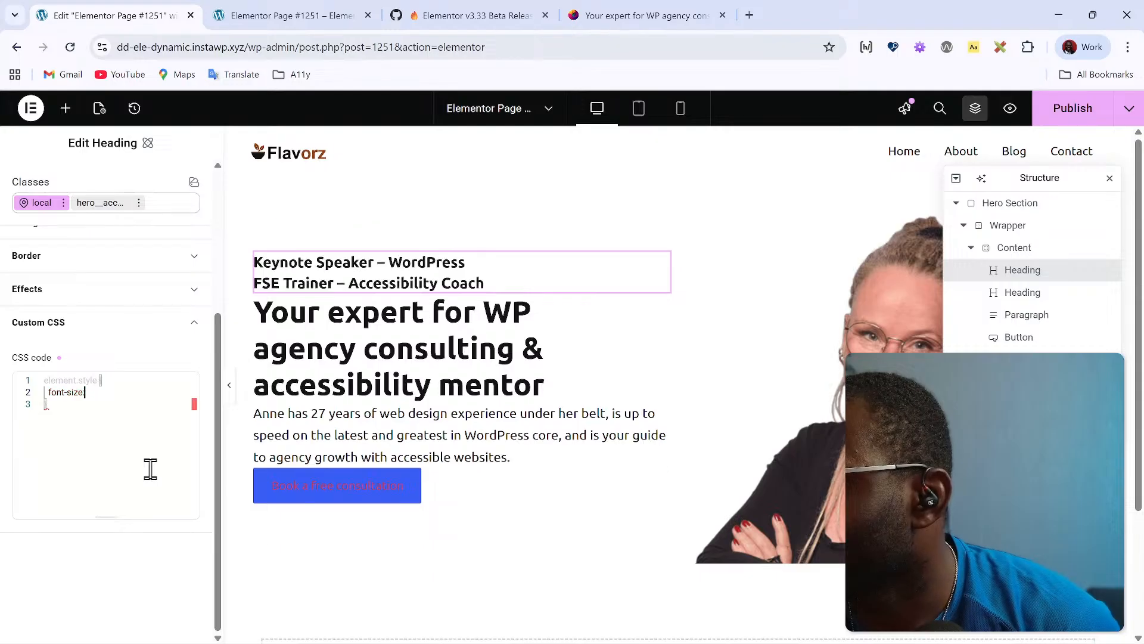
{"action": "type", "text": "1"}
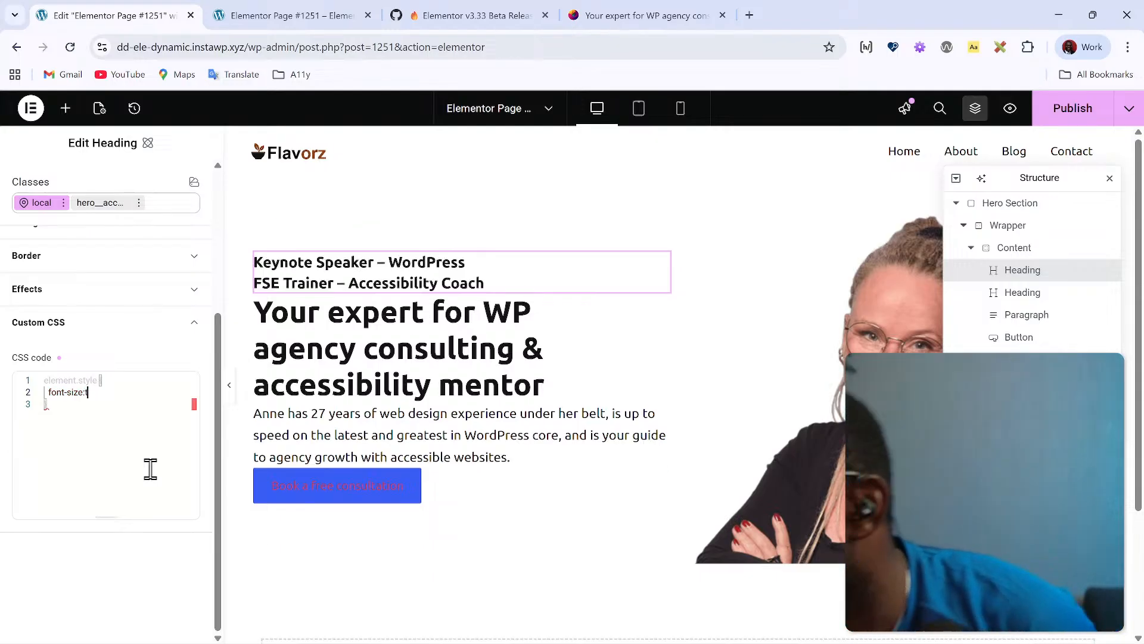
{"action": "type", "text": ":var(--text-xl"}
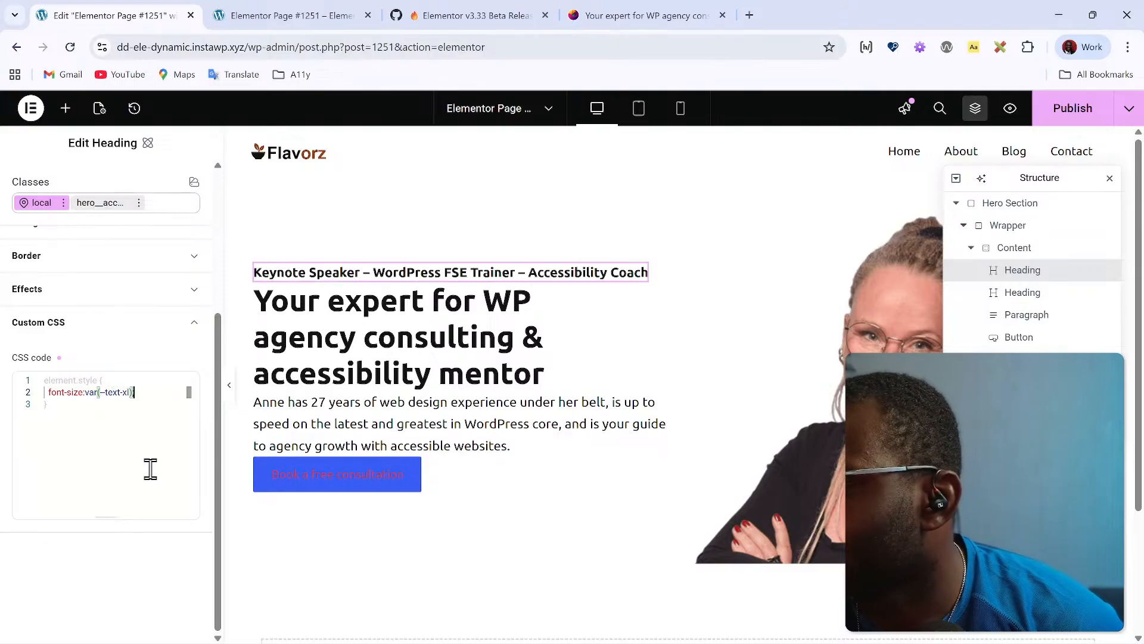
{"action": "type", "text": ";"}
{"action": "left_click", "coordinate": [1071, 112]}
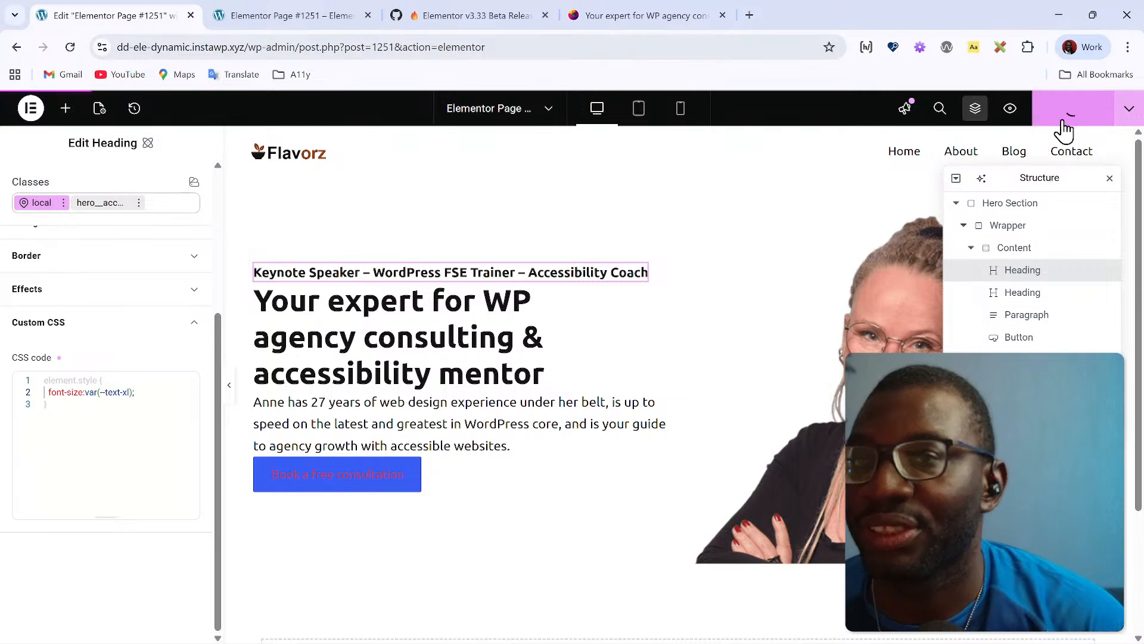
Step: Check the Keynote Speaker heading's size in the page preview against the editor
{"action": "left_click", "coordinate": [295, 17]}
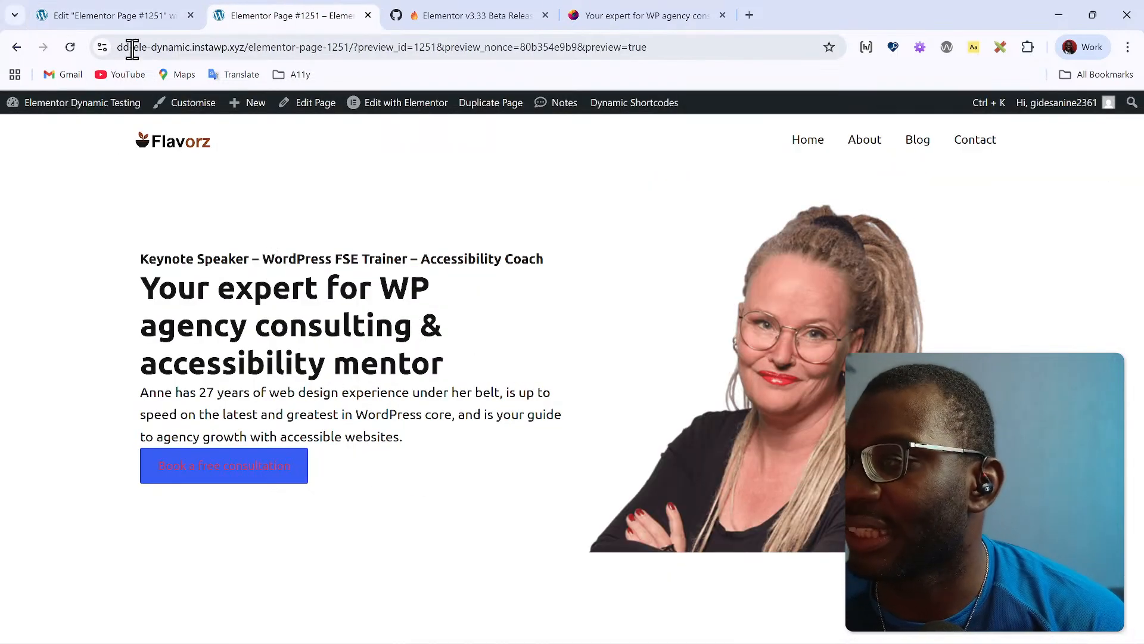
{"action": "left_click", "coordinate": [119, 18]}
{"action": "left_click", "coordinate": [289, 16]}
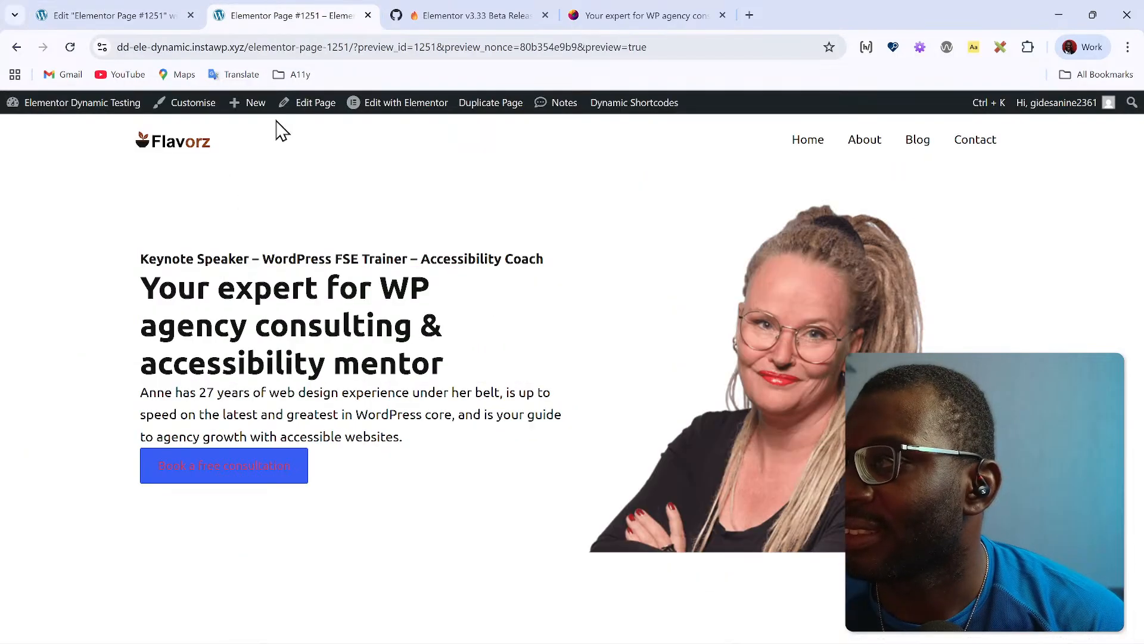
Step: In the editor, add font-weight: 500 to the Keynote Speaker heading's local custom CSS and publish the page
{"action": "left_click", "coordinate": [75, 2]}
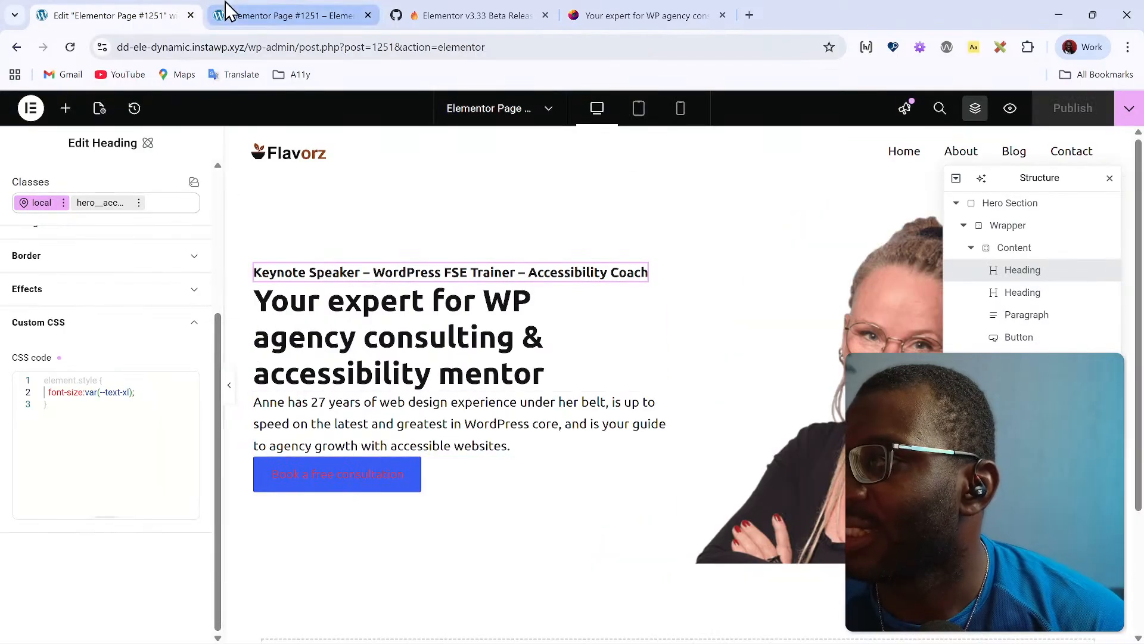
{"action": "left_click", "coordinate": [89, 203]}
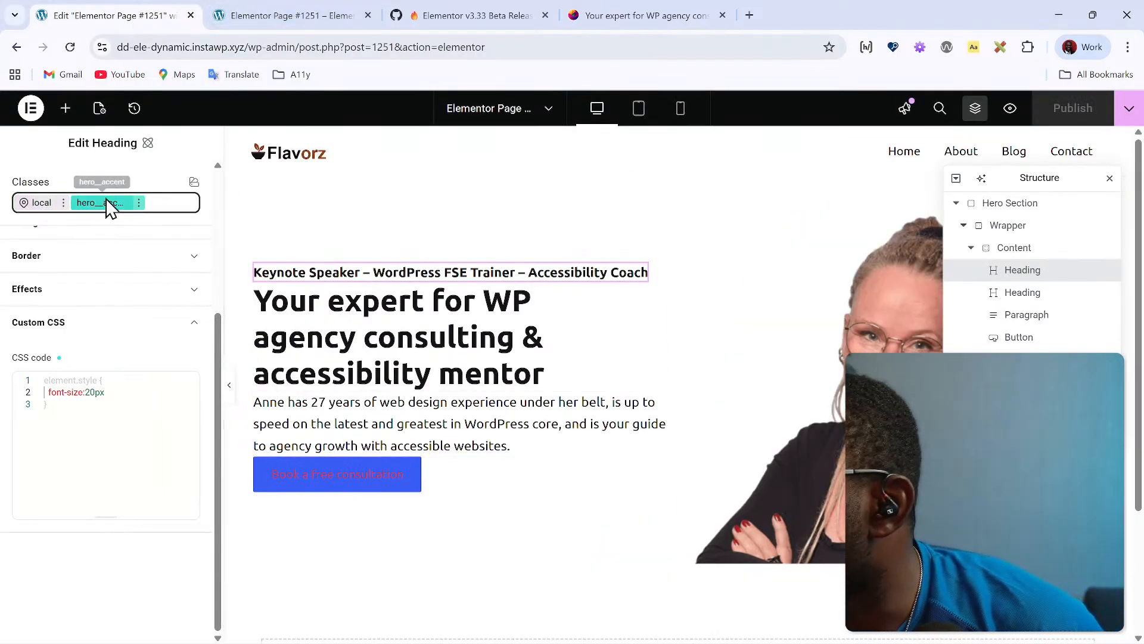
{"action": "left_click", "coordinate": [35, 200]}
{"action": "left_click", "coordinate": [36, 206]}
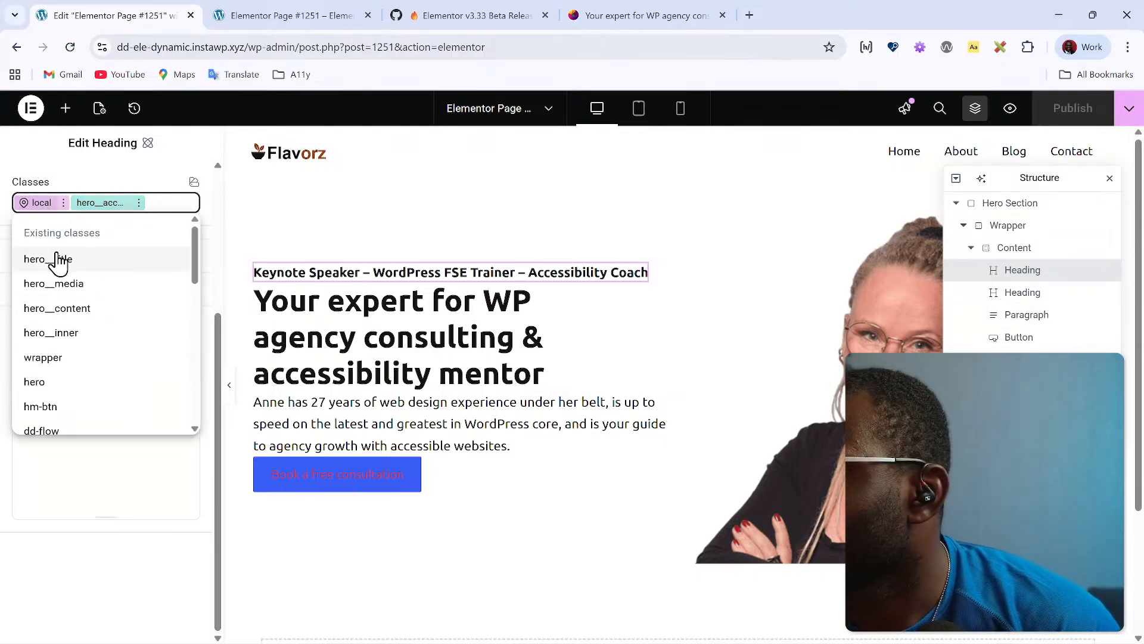
{"action": "left_click", "coordinate": [122, 525]}
{"action": "left_click", "coordinate": [171, 390]}
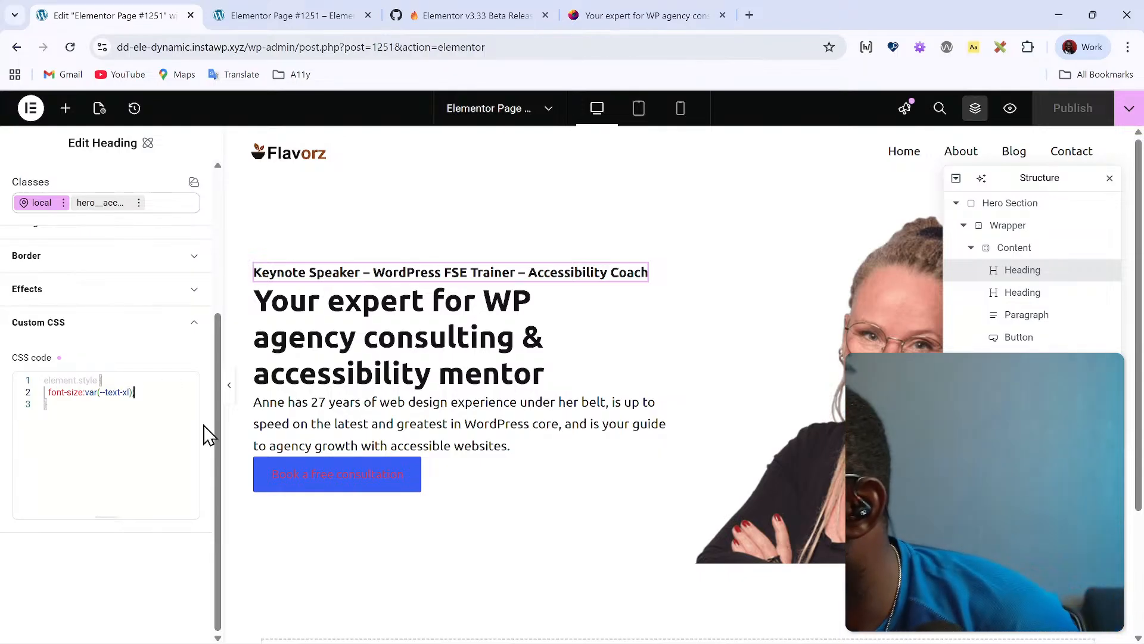
{"action": "type", "text": "fon"}
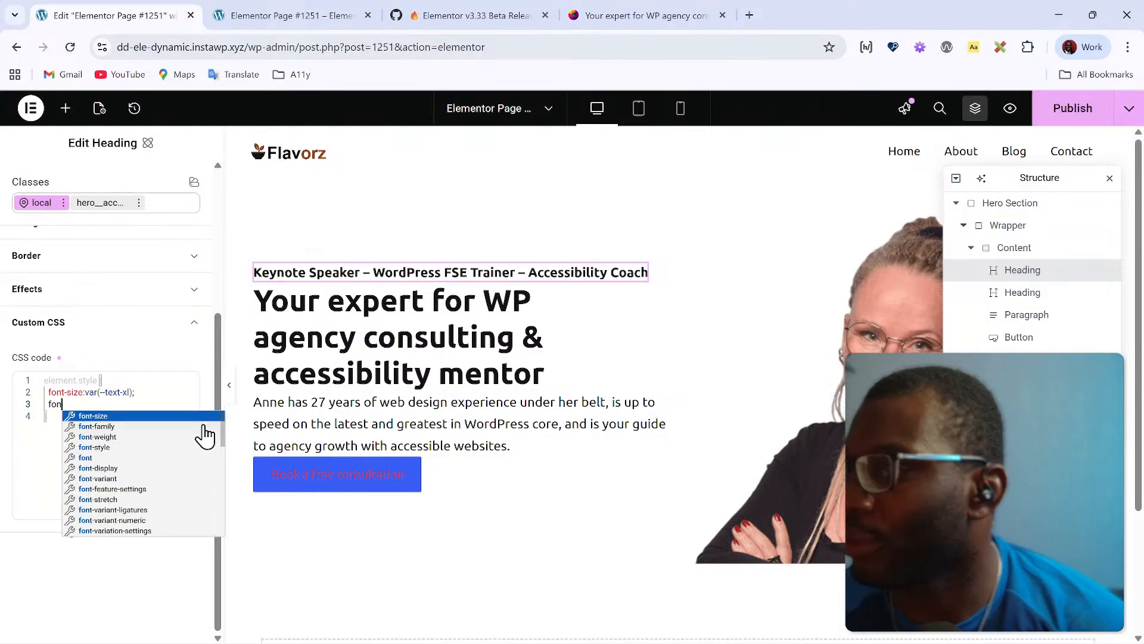
{"action": "type", "text": "t-wi"}
{"action": "key", "text": "Return"}
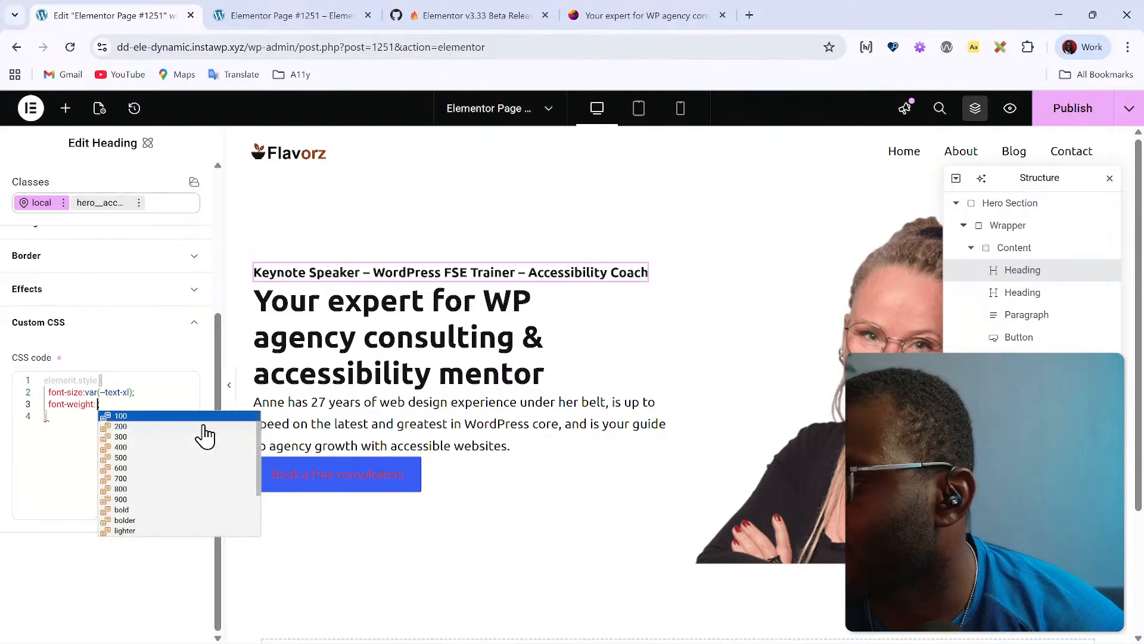
{"action": "type", "text": "500"}
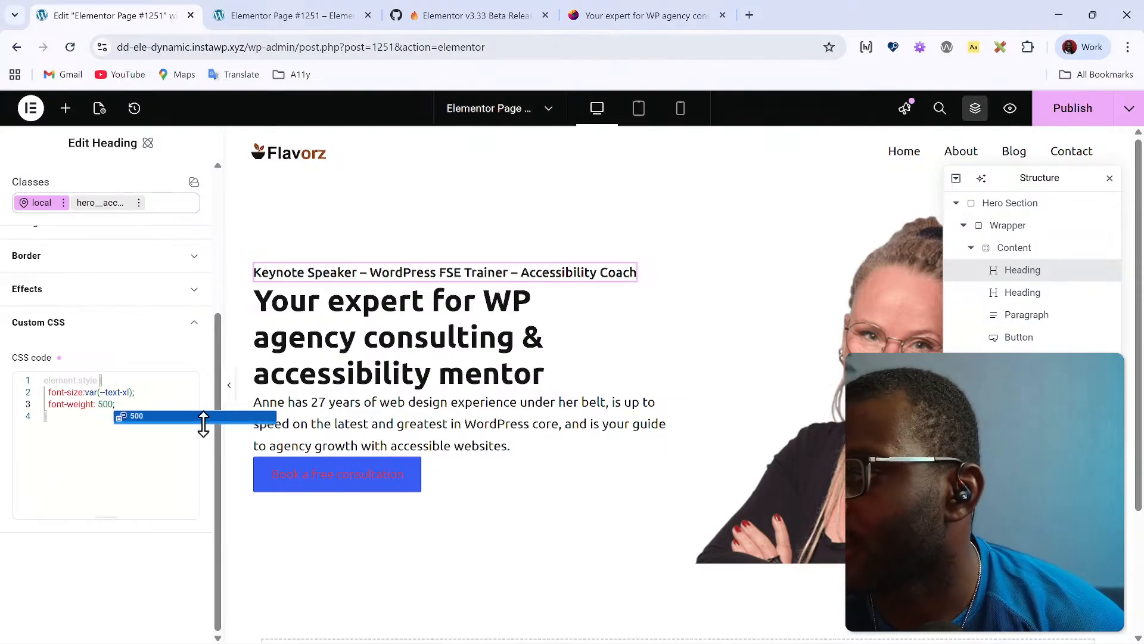
{"action": "left_click", "coordinate": [1073, 108]}
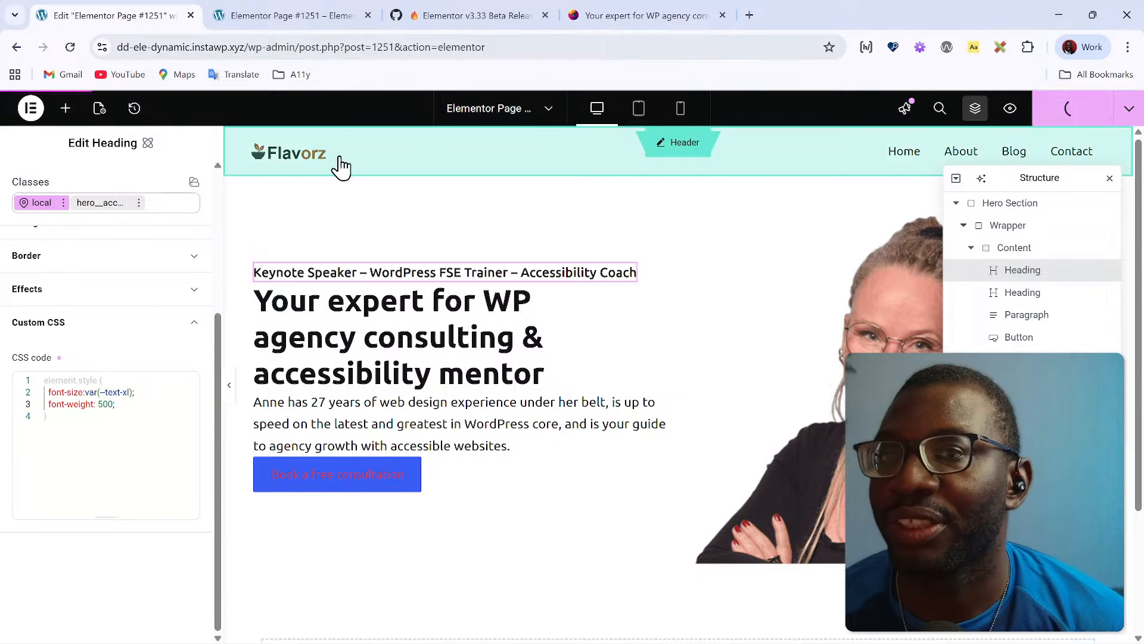
Step: Compare the page preview with the reference site's hero section, closing the developer tools on the reference site
{"action": "left_click", "coordinate": [263, 17]}
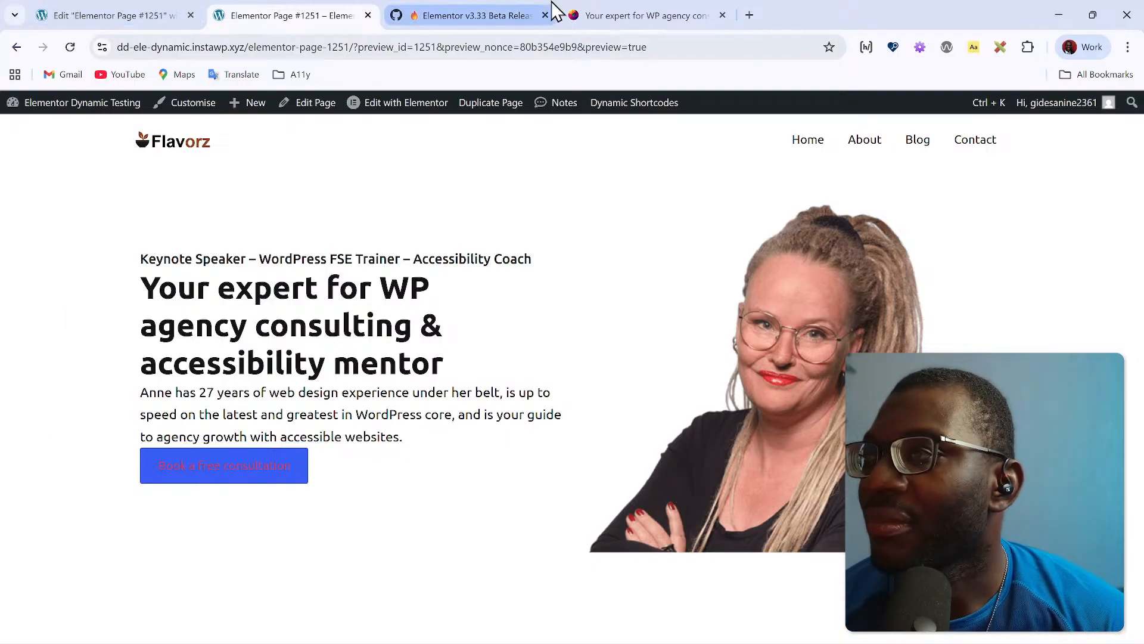
{"action": "left_click", "coordinate": [638, 9]}
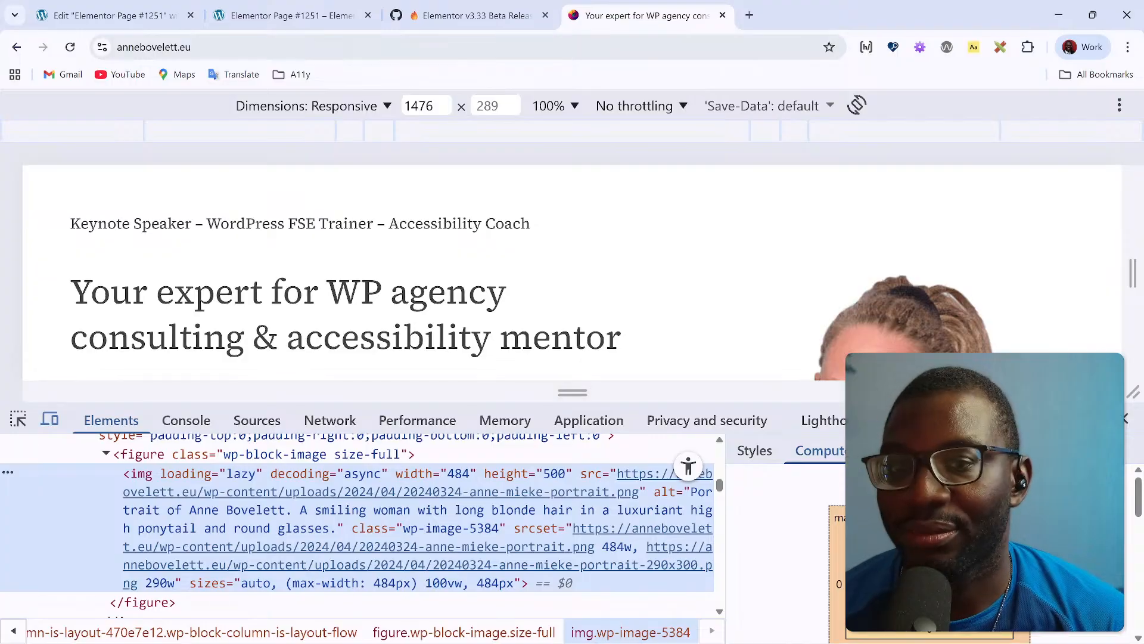
{"action": "left_click", "coordinate": [1127, 421]}
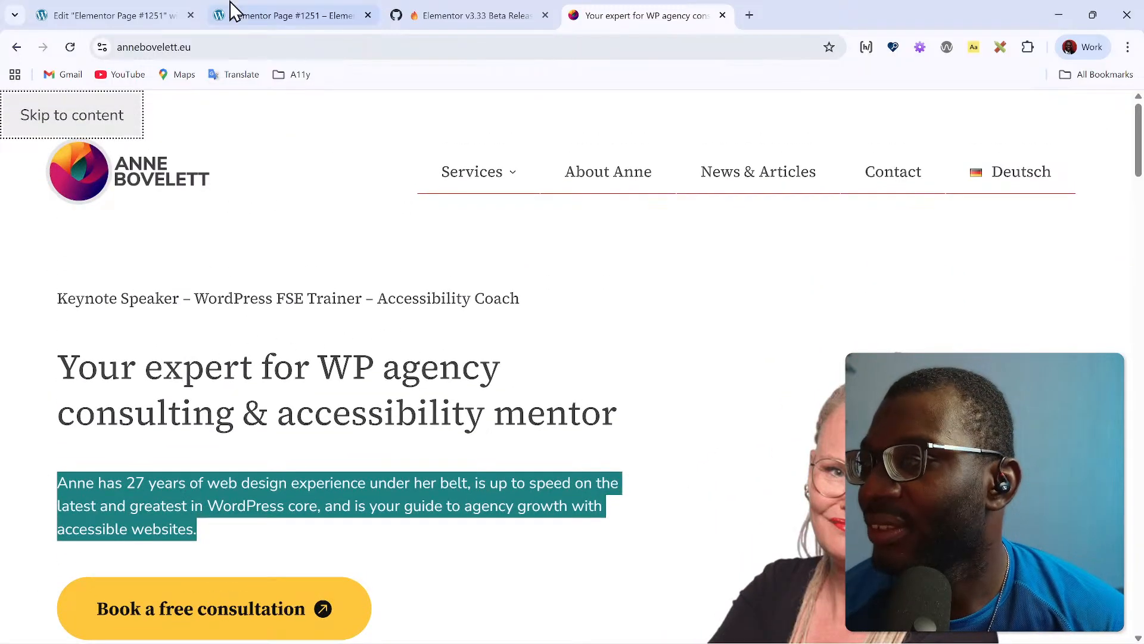
{"action": "left_click", "coordinate": [166, 10]}
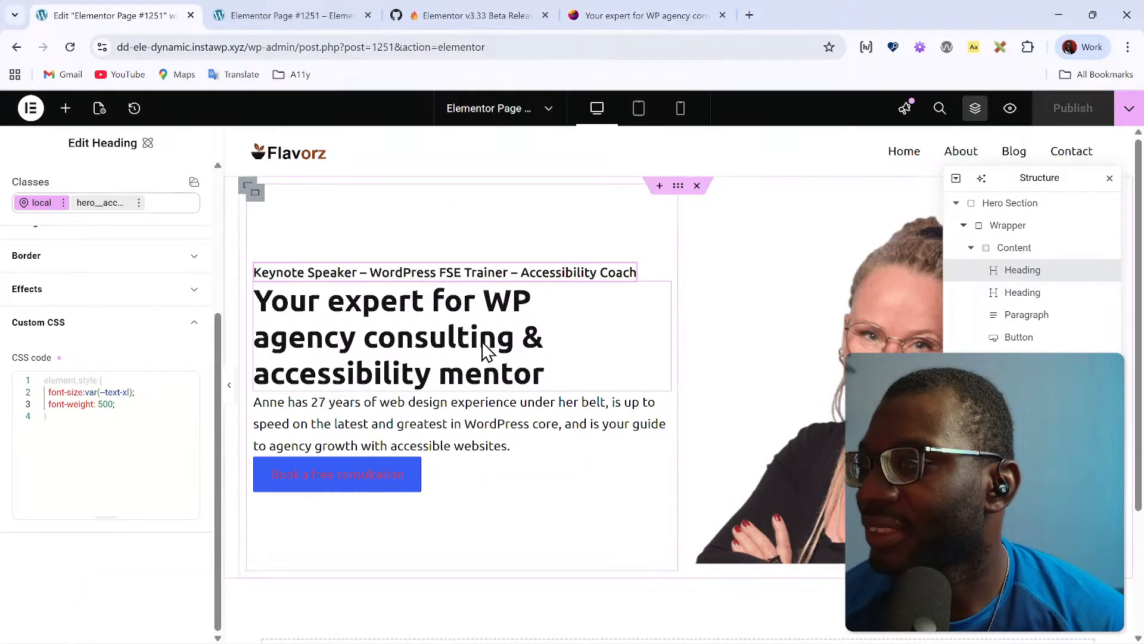
{"action": "left_click", "coordinate": [613, 12]}
{"action": "left_click", "coordinate": [468, 462]}
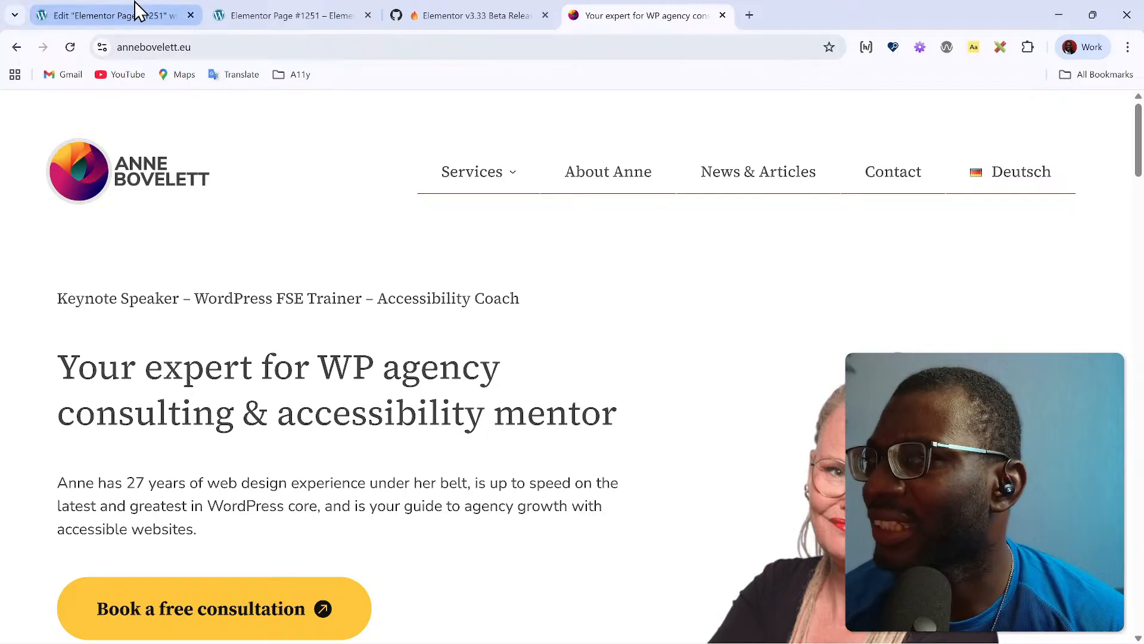
{"action": "scroll", "coordinate": [345, 485], "scroll_direction": "down", "scroll_amount": 3}
{"action": "scroll", "coordinate": [352, 500], "scroll_direction": "down", "scroll_amount": 5}
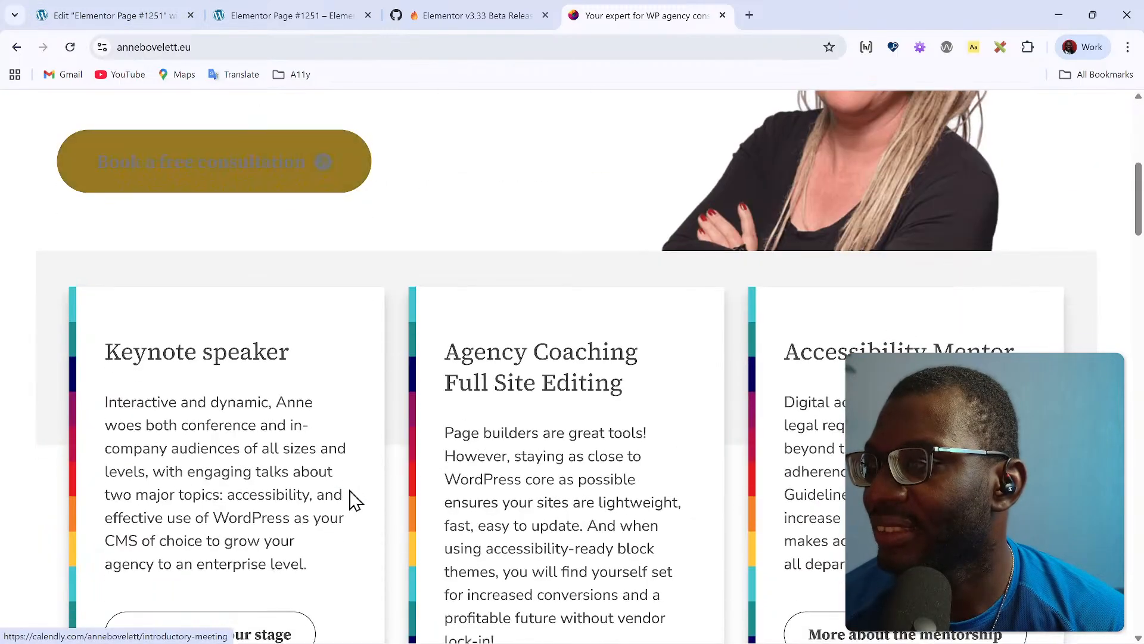
{"action": "scroll", "coordinate": [352, 500], "scroll_direction": "up", "scroll_amount": 3}
{"action": "scroll", "coordinate": [355, 501], "scroll_direction": "up", "scroll_amount": 5}
Step: Back in the editor, add font-size: var(--dd-text-2xl); to the local custom CSS of the "Your expert for WP" heading
{"action": "left_click", "coordinate": [127, 13]}
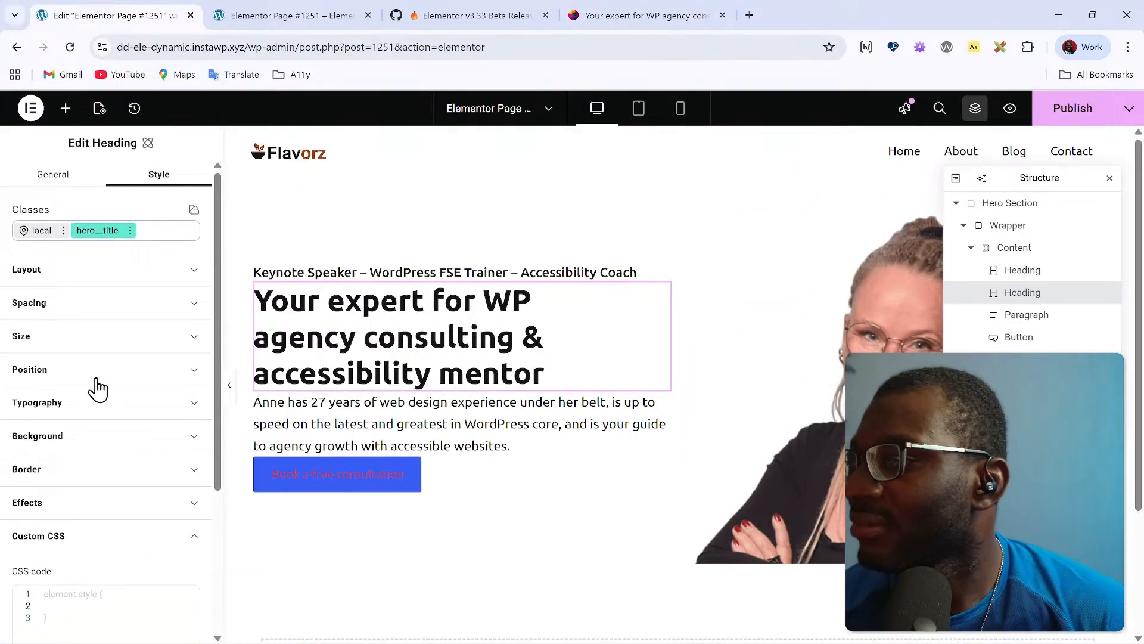
{"action": "scroll", "coordinate": [119, 477], "scroll_direction": "down", "scroll_amount": 3}
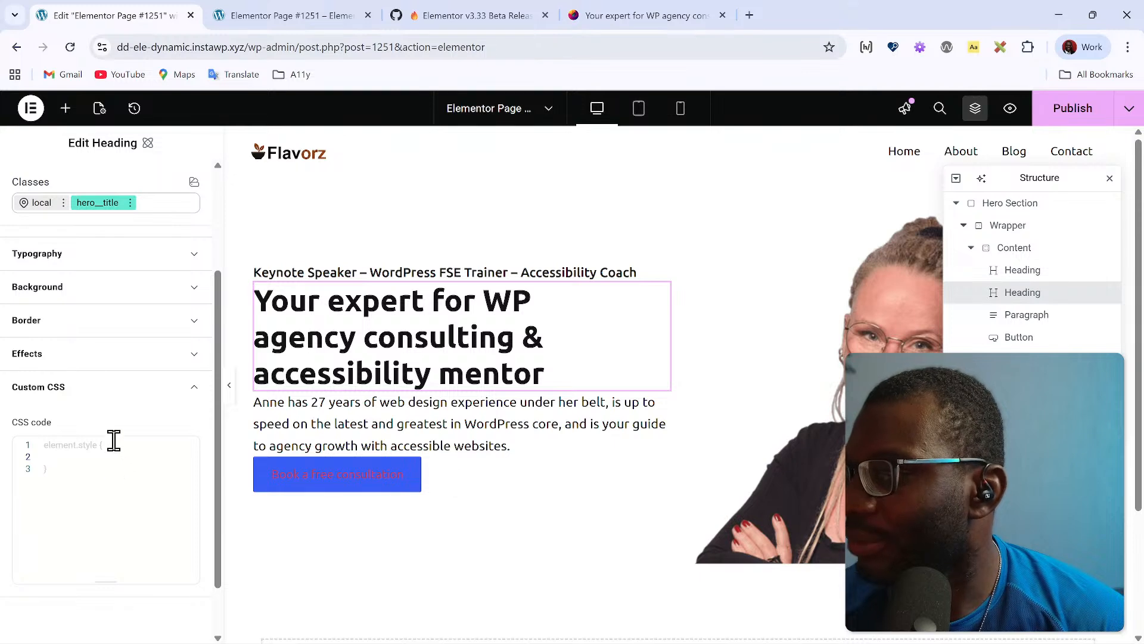
{"action": "left_click", "coordinate": [32, 204]}
{"action": "left_click", "coordinate": [107, 457]}
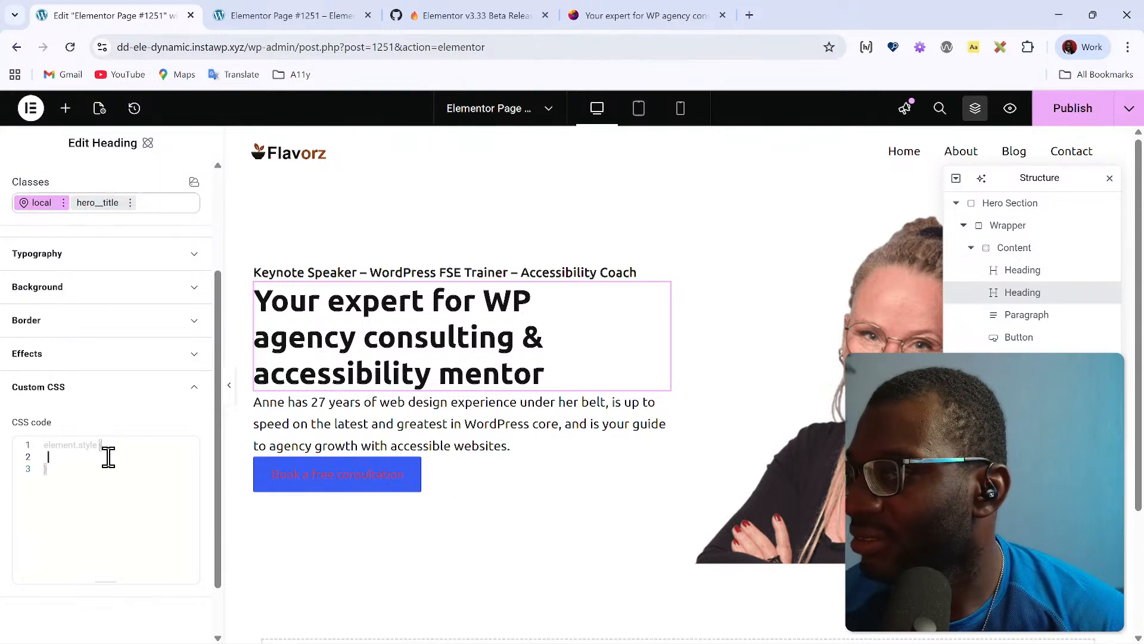
{"action": "type", "text": "font-"}
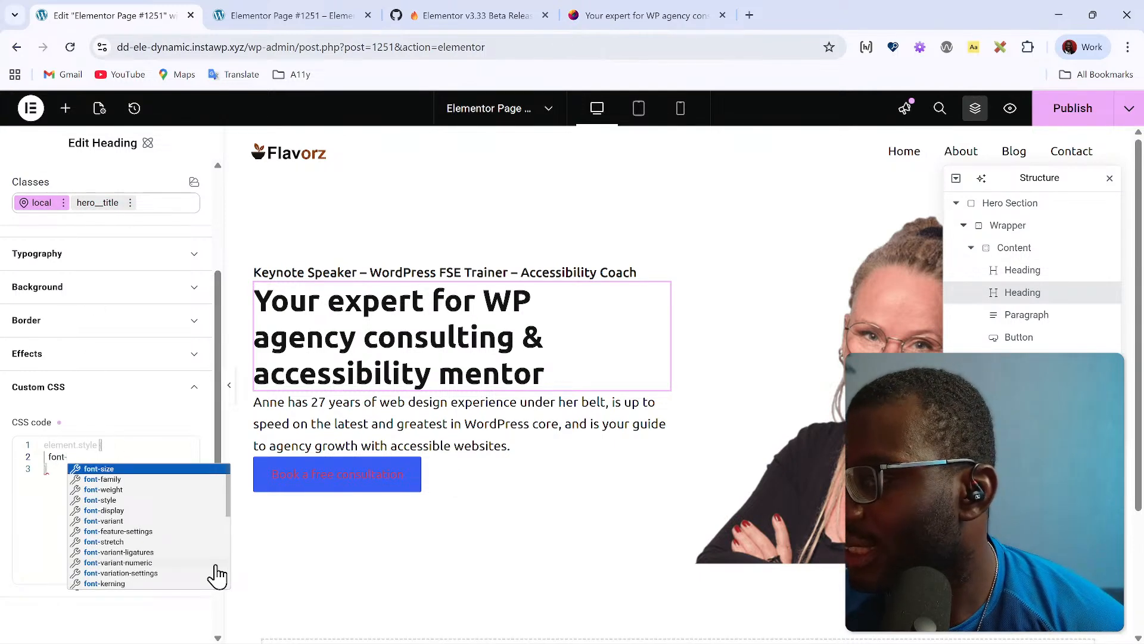
{"action": "key", "text": "Return"}
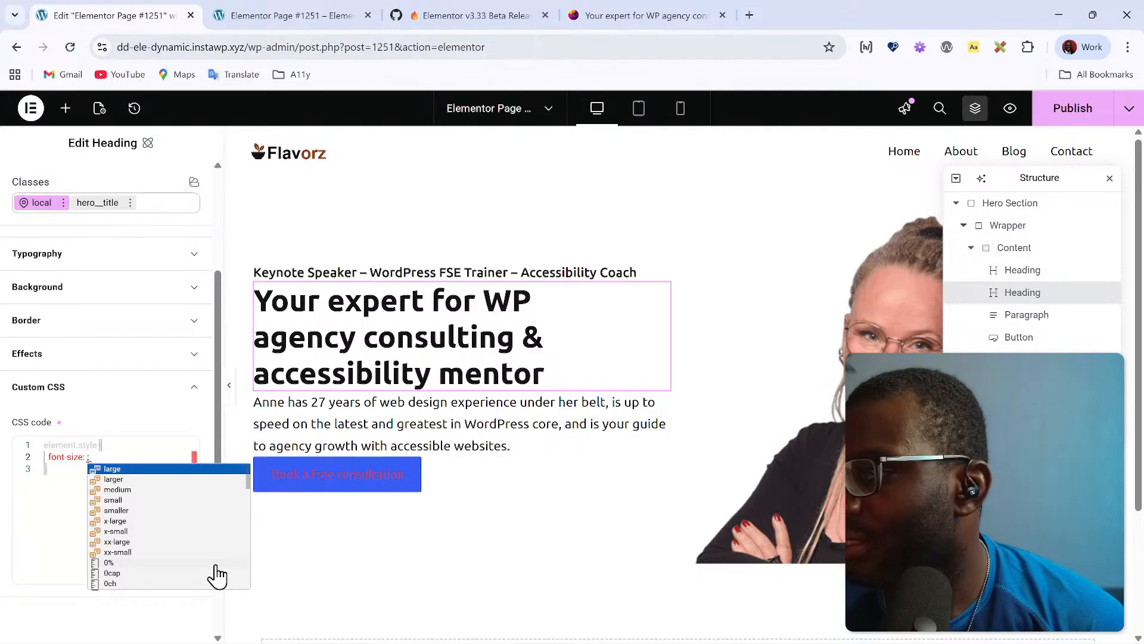
{"action": "type", "text": "var(--"}
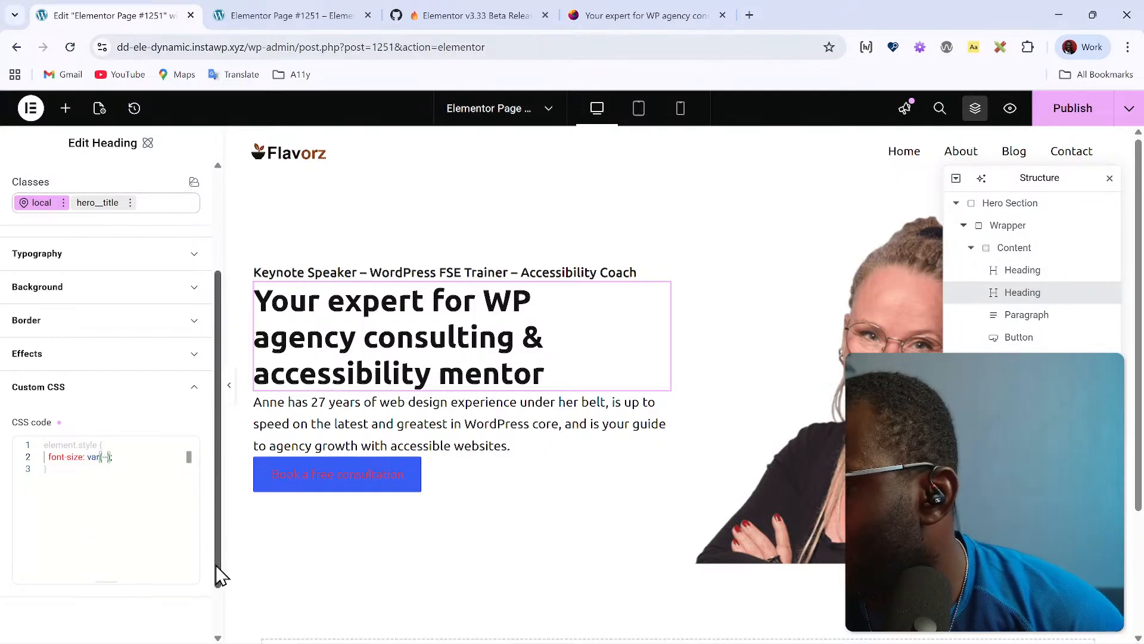
{"action": "type", "text": "dd-text-2xl"}
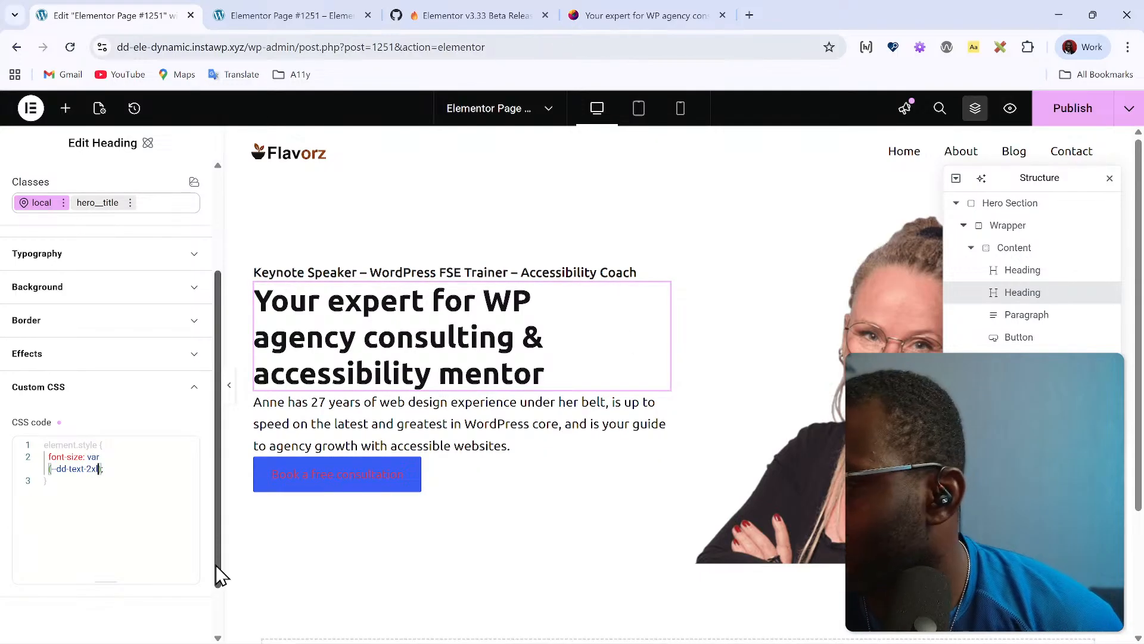
{"action": "type", "text": ";   "}
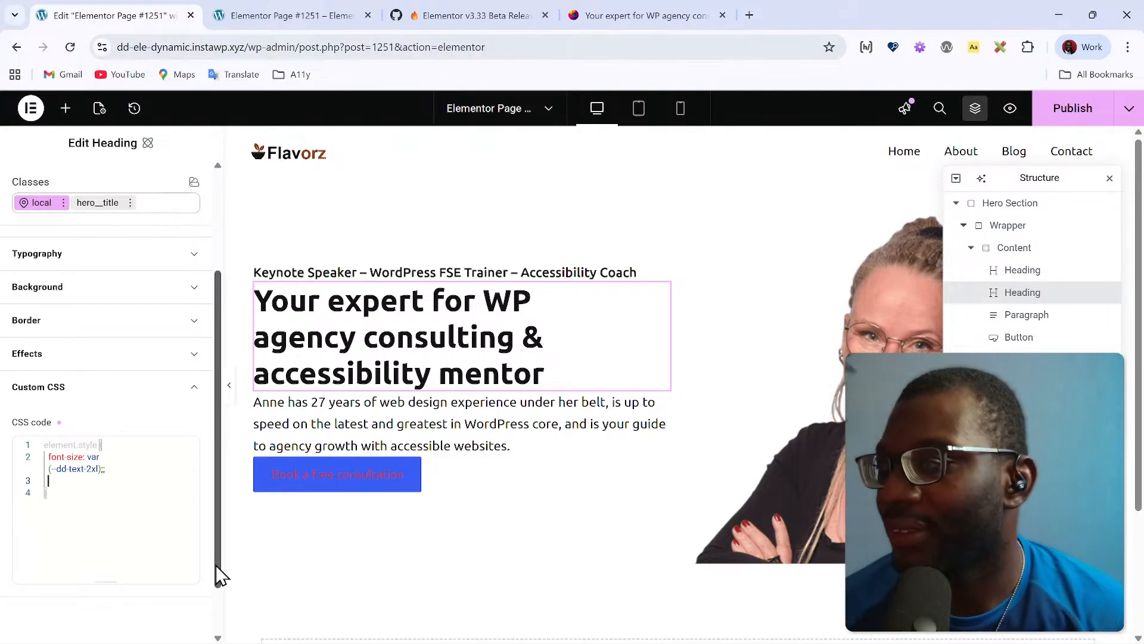
Step: Add font-weight: 500 to the "Your expert for WP" heading's local custom CSS and publish the page
{"action": "type", "text": "font-weight: "}
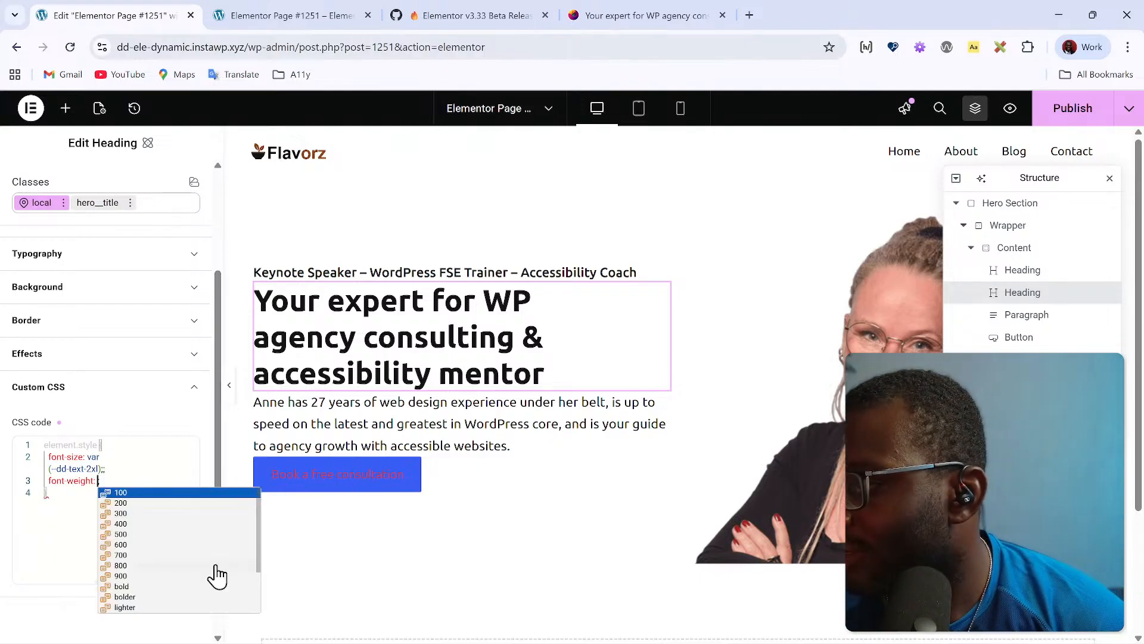
{"action": "type", "text": "400;"}
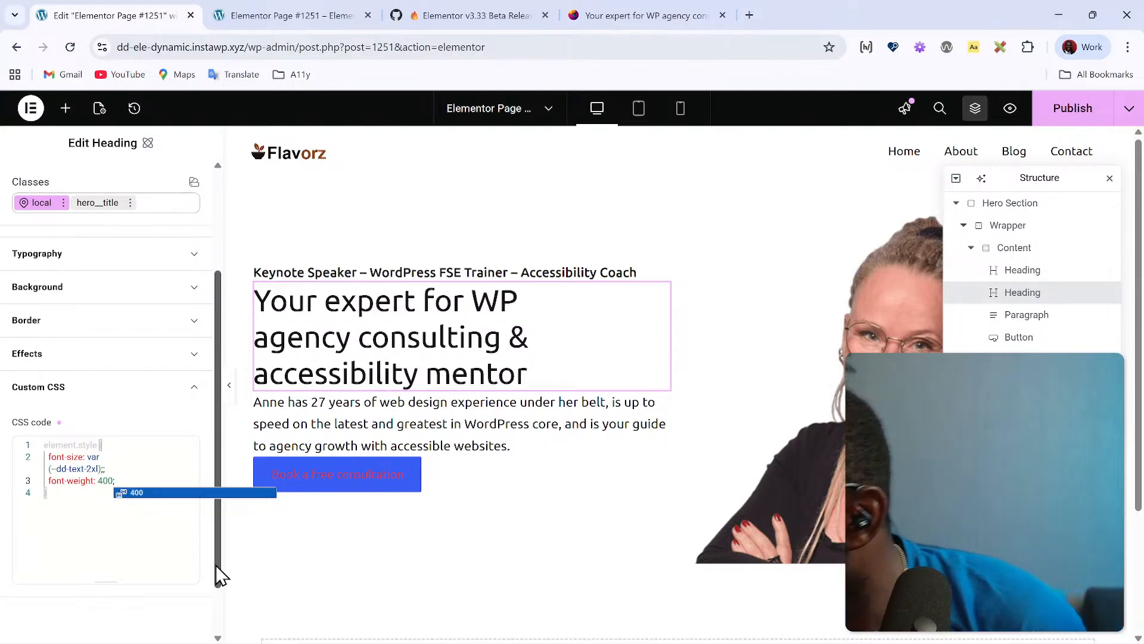
{"action": "key", "text": "Left"}
{"action": "key", "text": "BackSpace"}
{"action": "type", "text": "5"}
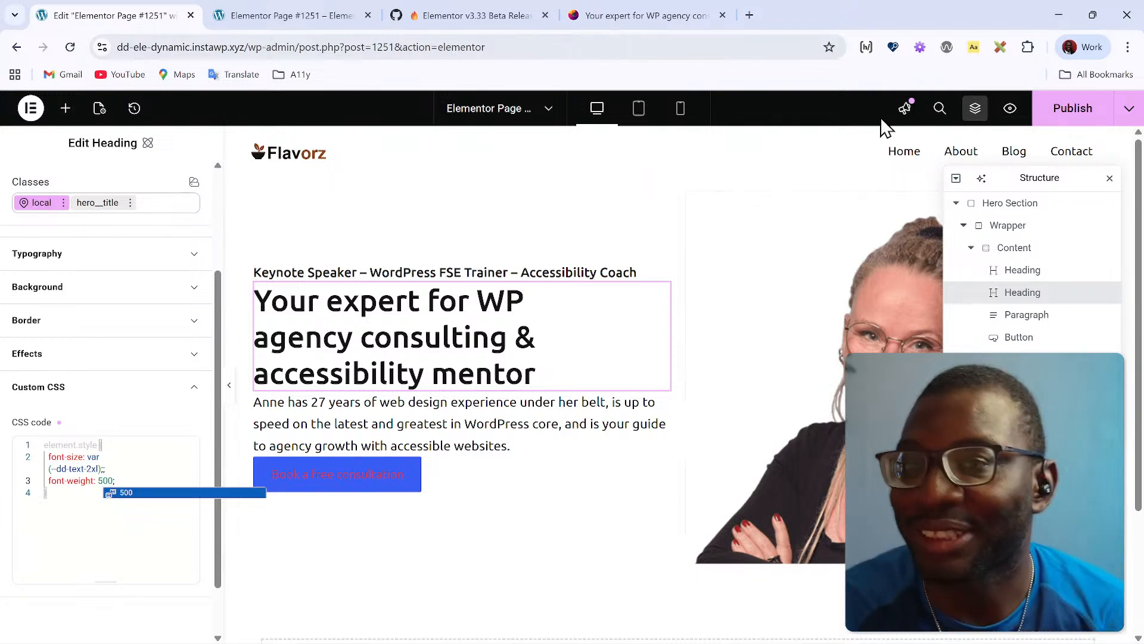
{"action": "left_click", "coordinate": [1078, 111]}
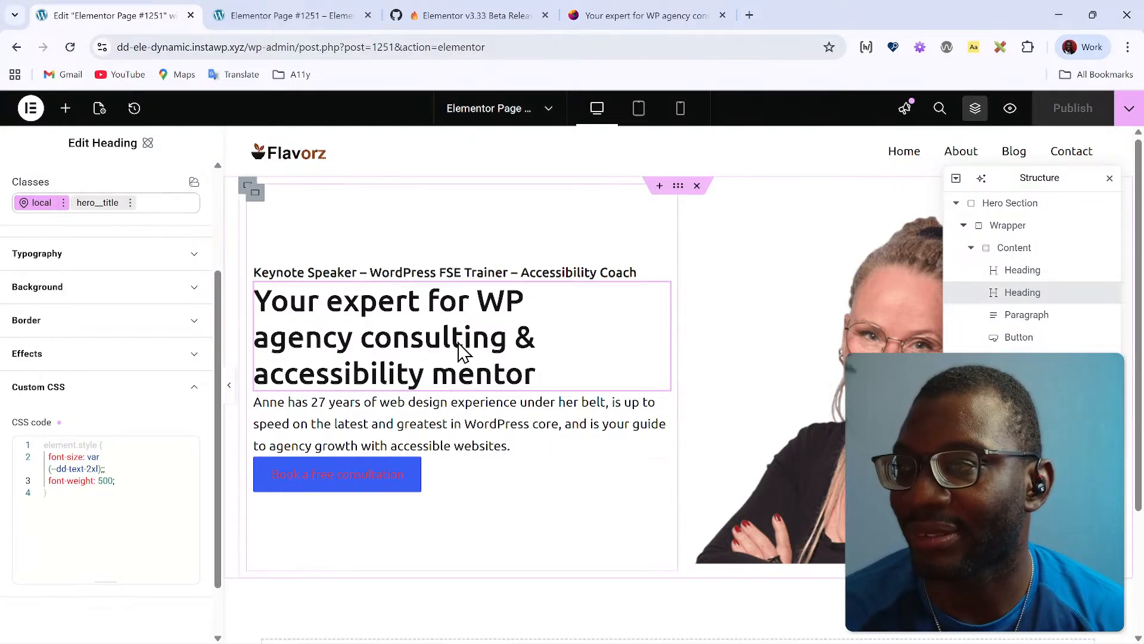
{"action": "key", "text": "ctrl+Tab"}
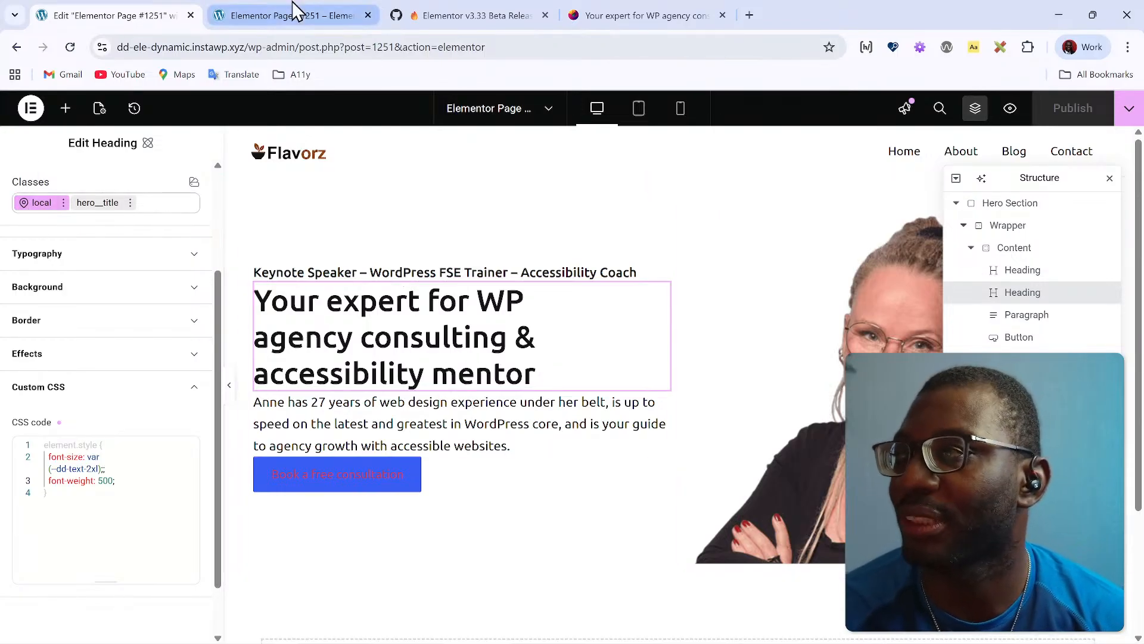
{"action": "left_click", "coordinate": [56, 12]}
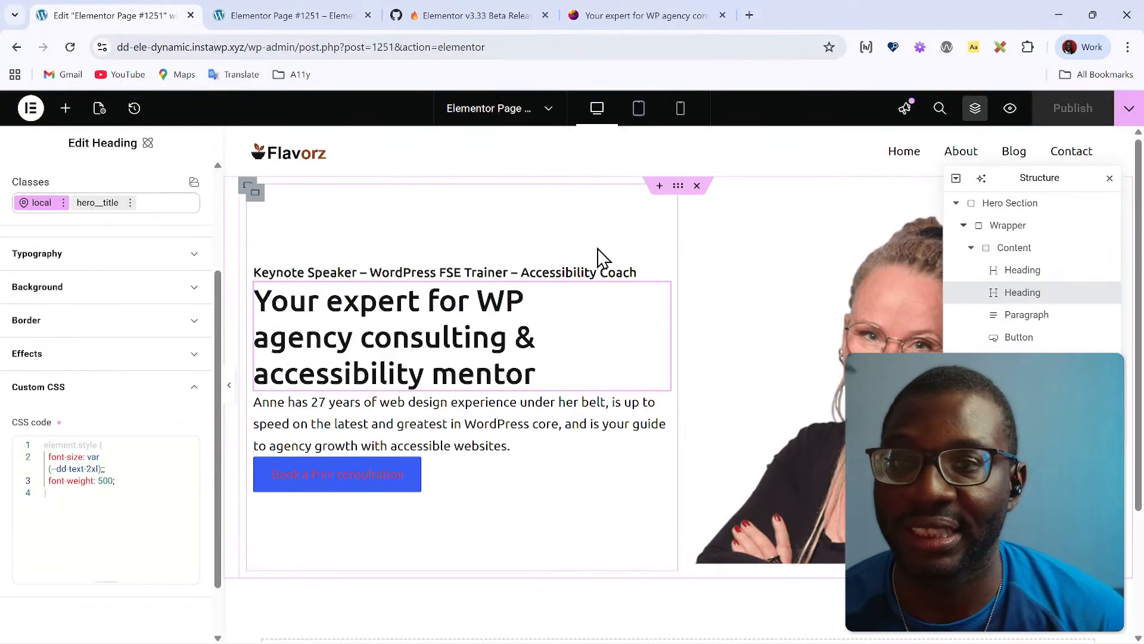
Step: Open the local custom CSS of the Content flexbox and start a child selector with & >
{"action": "left_click", "coordinate": [1031, 249]}
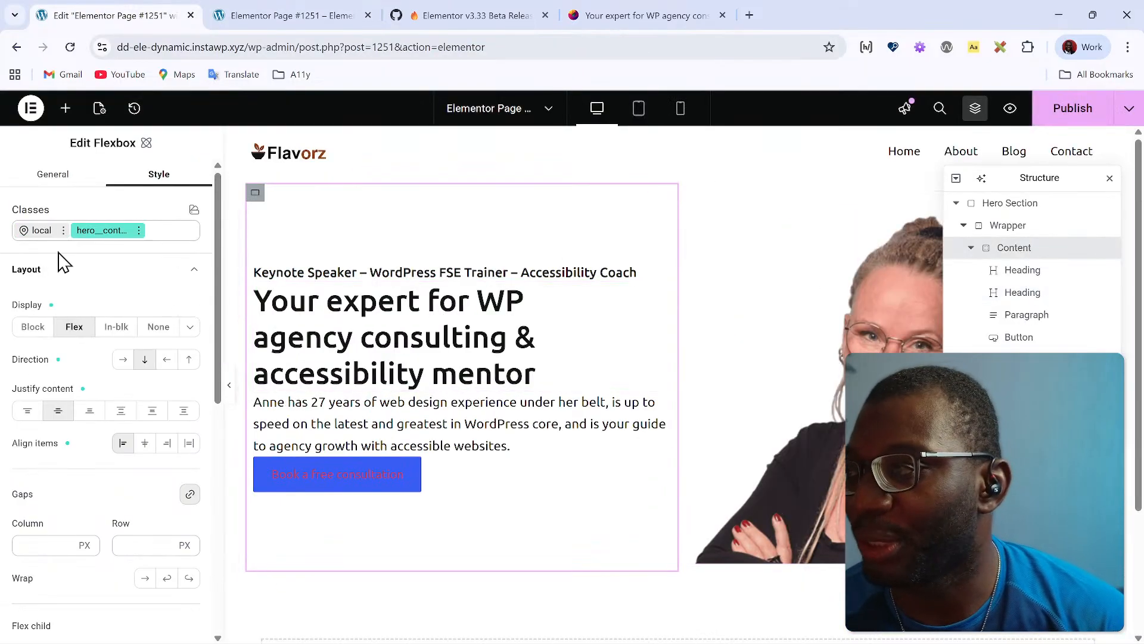
{"action": "scroll", "coordinate": [141, 394], "scroll_direction": "down", "scroll_amount": 3}
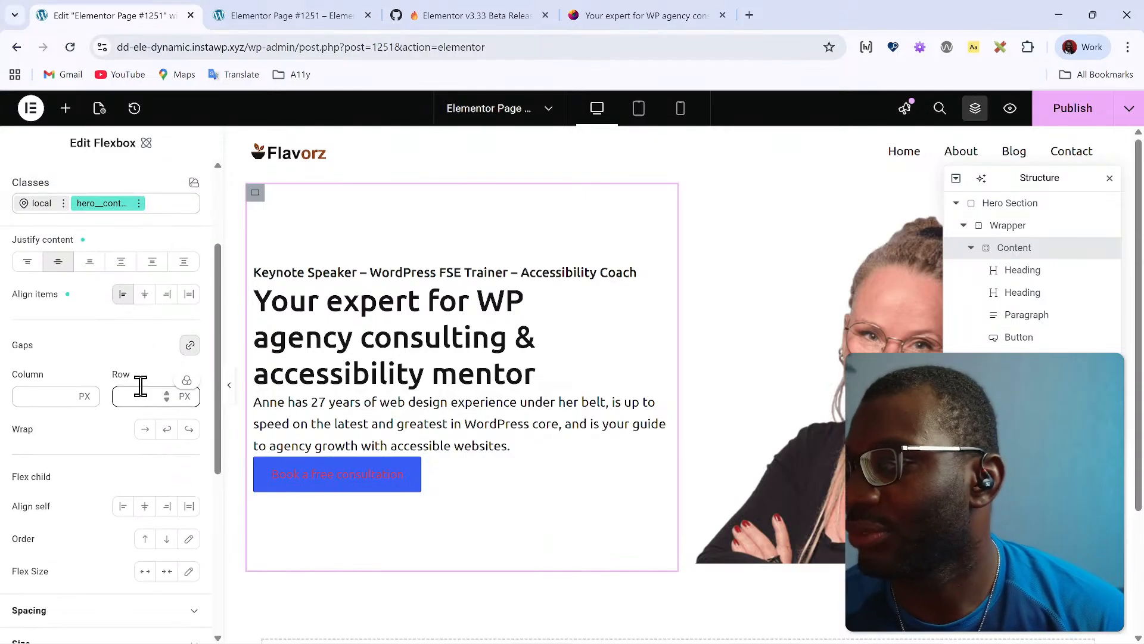
{"action": "left_click", "coordinate": [36, 204]}
{"action": "scroll", "coordinate": [128, 469], "scroll_direction": "down", "scroll_amount": 6}
{"action": "left_click", "coordinate": [107, 516]}
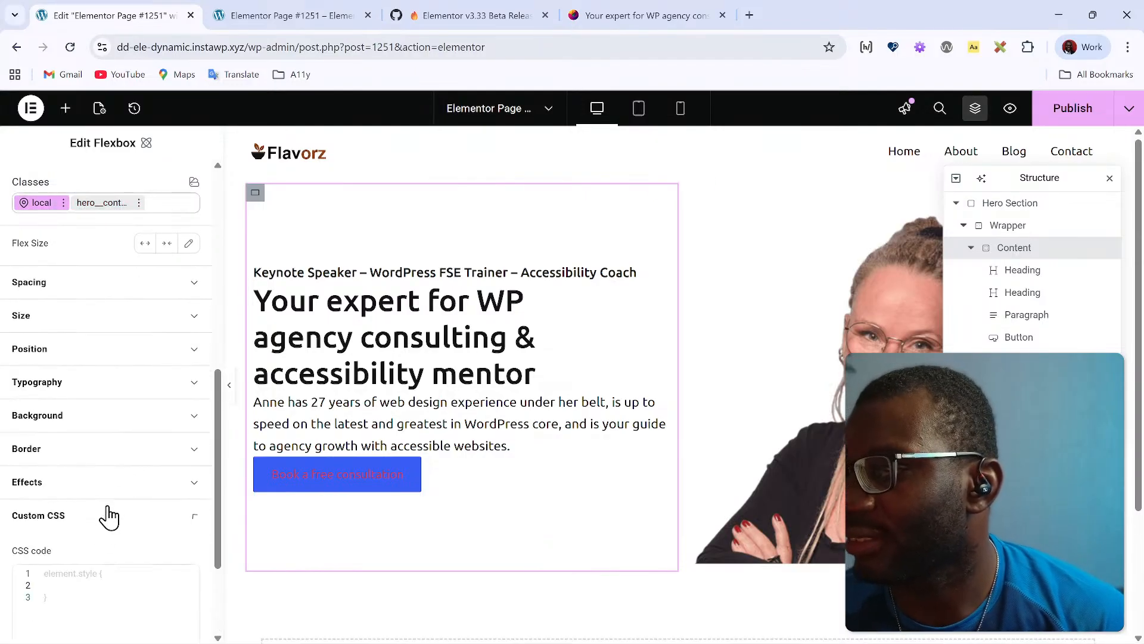
{"action": "scroll", "coordinate": [106, 505], "scroll_direction": "down", "scroll_amount": 2}
{"action": "left_click", "coordinate": [120, 467]}
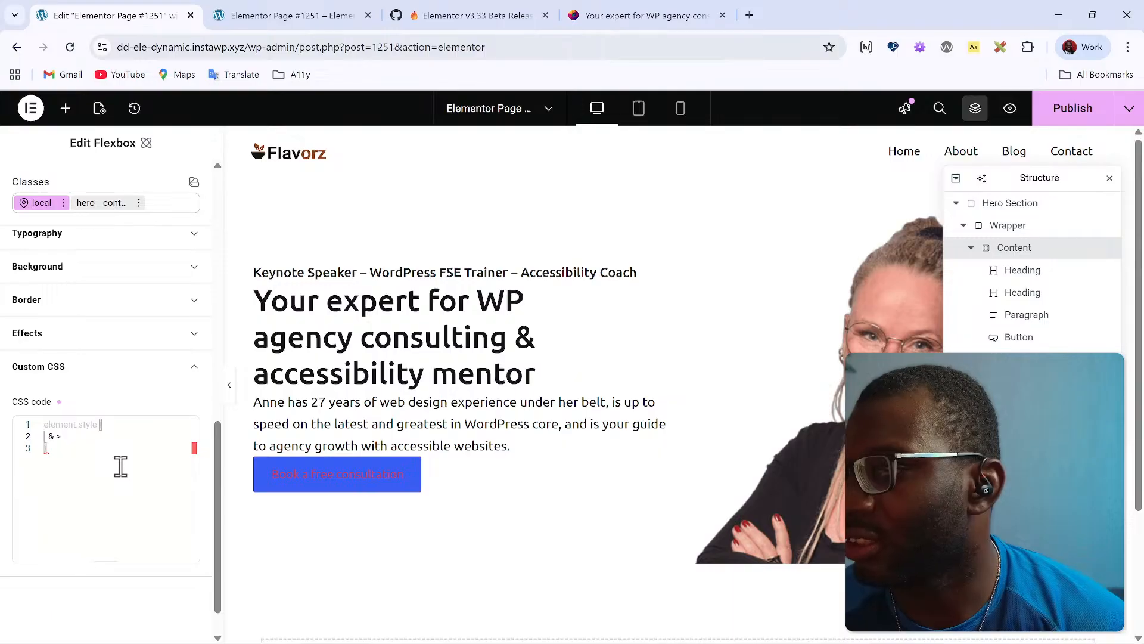
Step: Try the selector & >:not(:first-child()) in the Content flexbox's local CSS and open a rule block for it
{"action": "type", "text": ":not"}
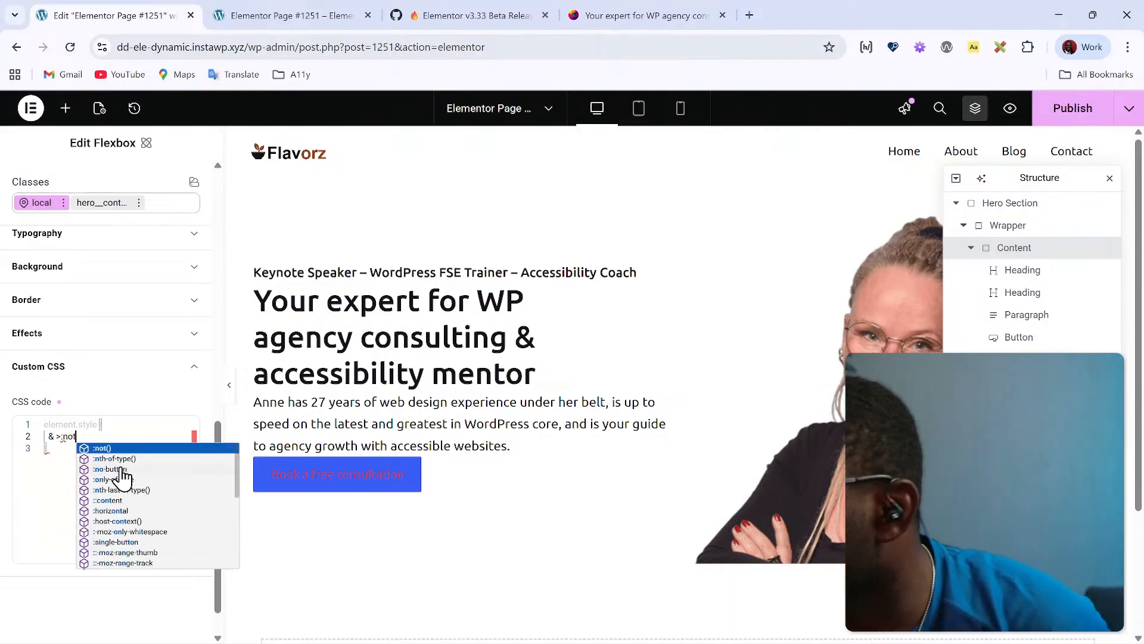
{"action": "type", "text": "(:fir"}
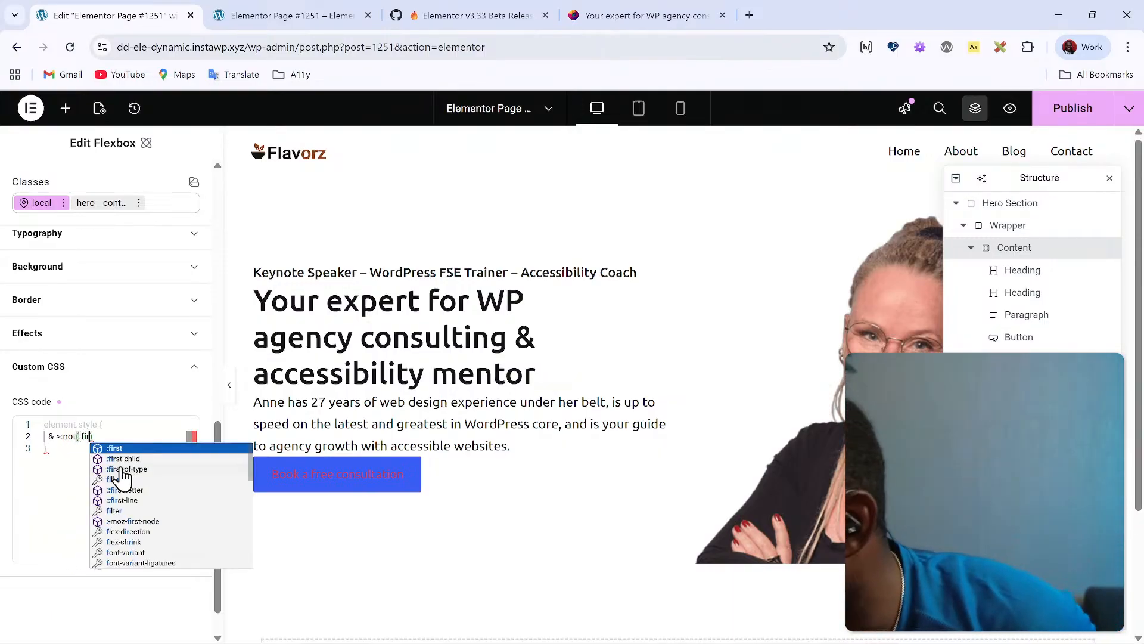
{"action": "type", "text": "st-child())"}
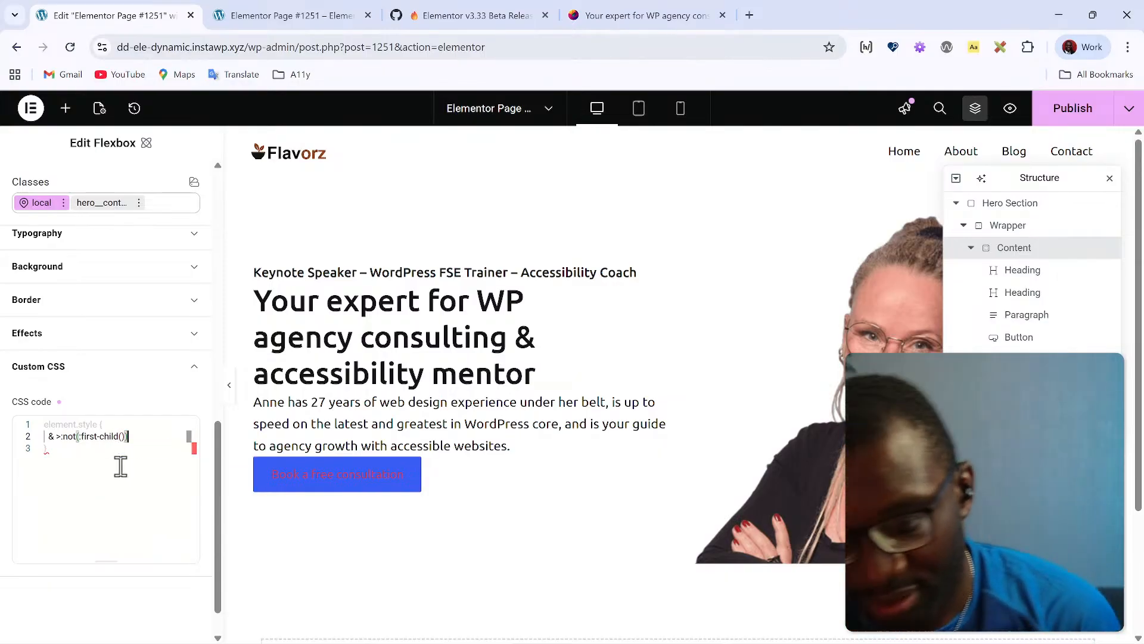
{"action": "type", "text": "{"}
{"action": "key", "text": "Return"}
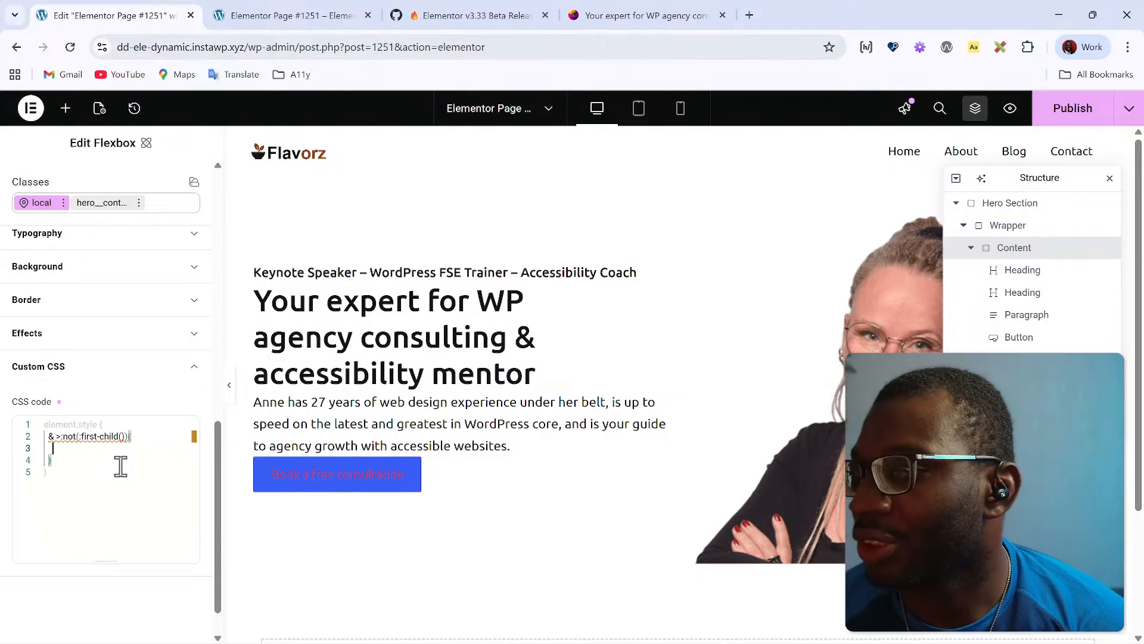
Step: Add margin-block-start:1em; inside the :not(:first-child()) rule
{"action": "type", "text": "margin-top"}
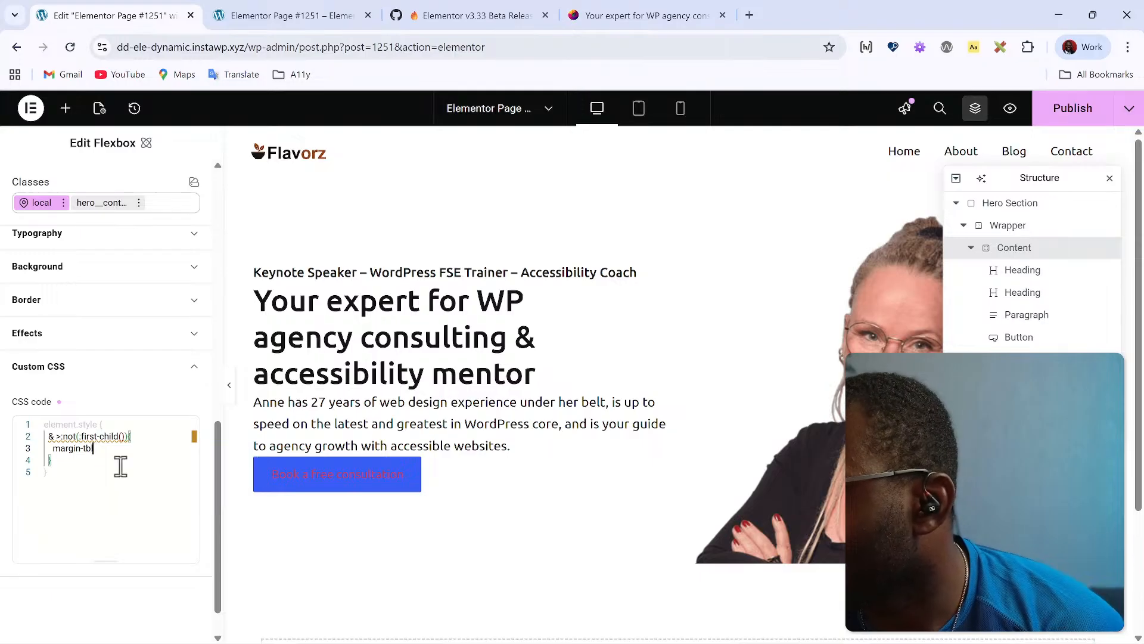
{"action": "key", "text": "BackSpace"}
{"action": "key", "text": "BackSpace"}
{"action": "type", "text": "block-start"}
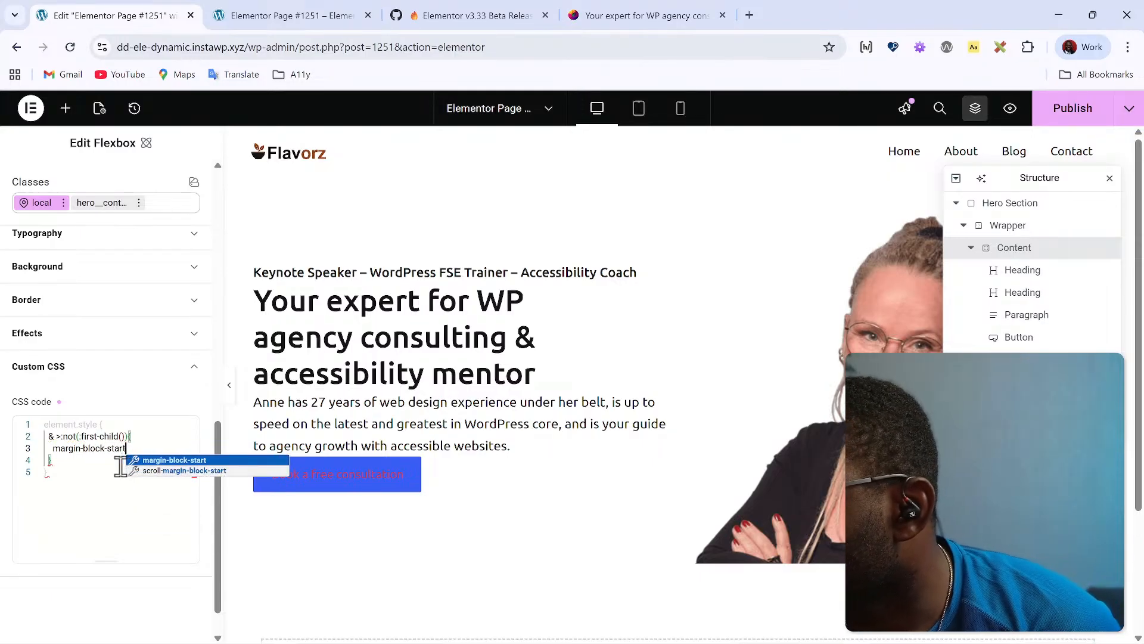
{"action": "key", "text": "Return"}
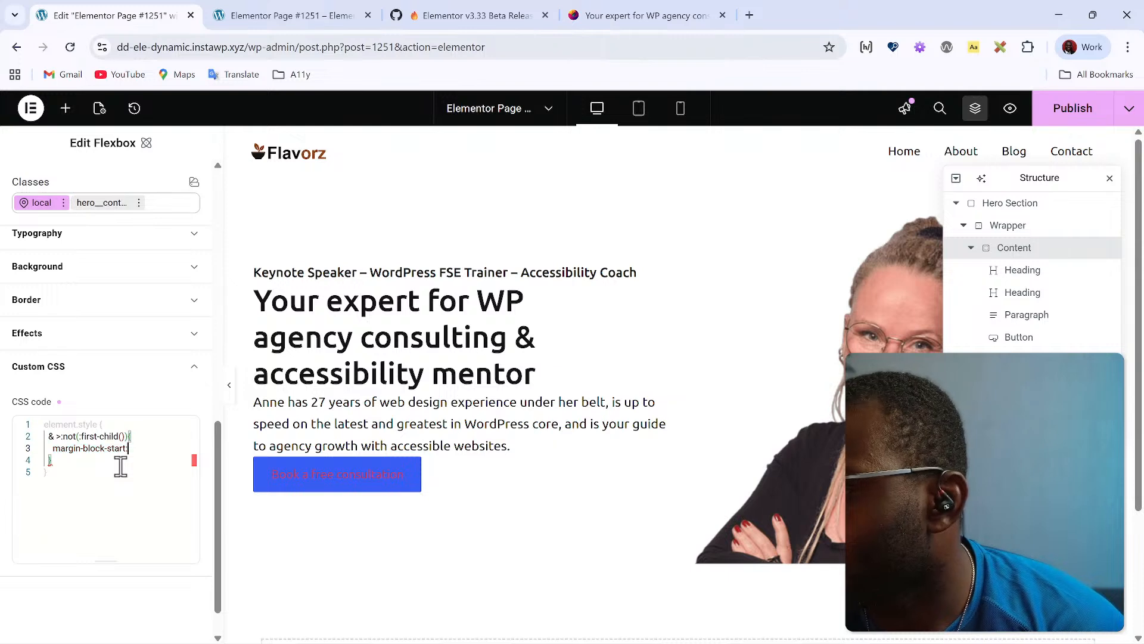
{"action": "type", "text": "4"}
{"action": "key", "text": "BackSpace"}
{"action": "type", "text": "1em;"}
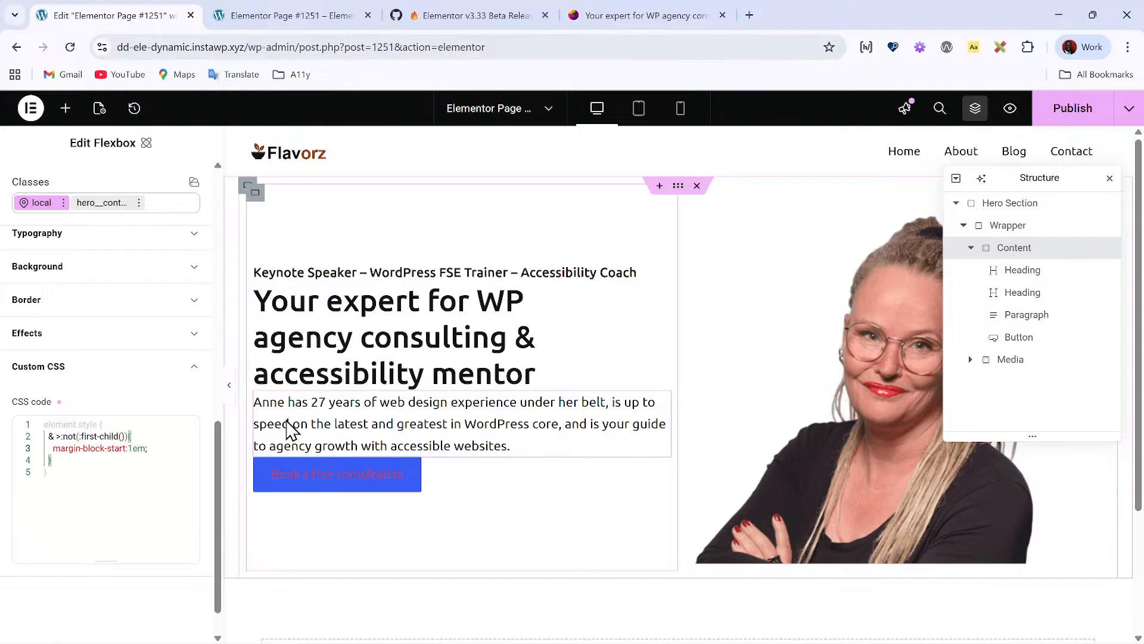
{"action": "type", "text": ";"}
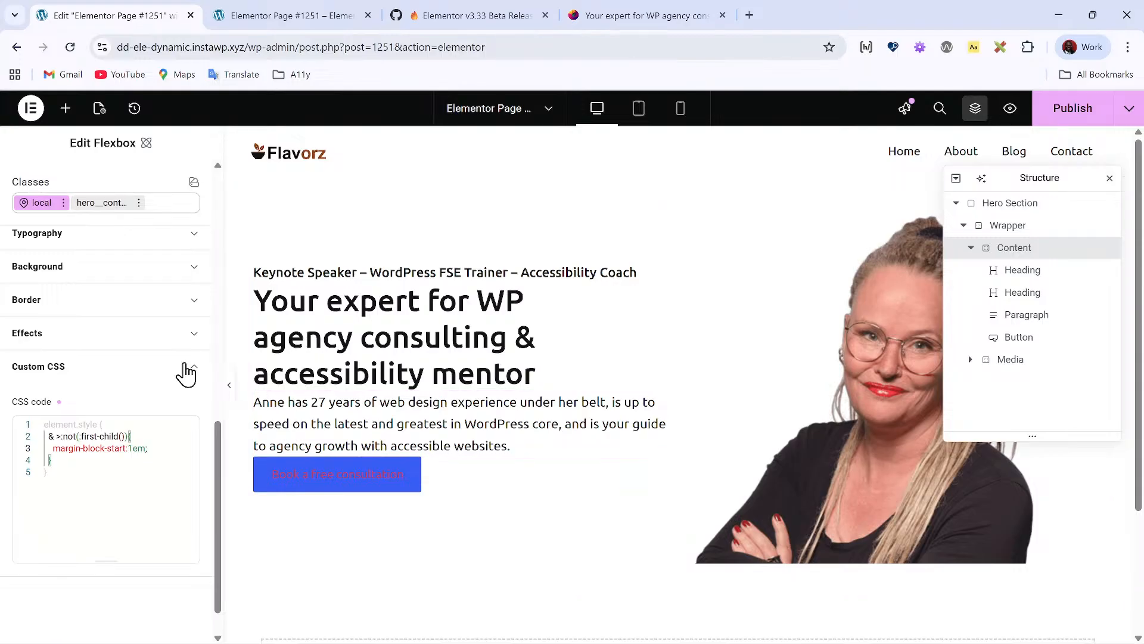
Step: Try to rewrite the rule's selector as & >:first-child, removing the :not wrapper and the end of the declaration
{"action": "left_click", "coordinate": [111, 437]}
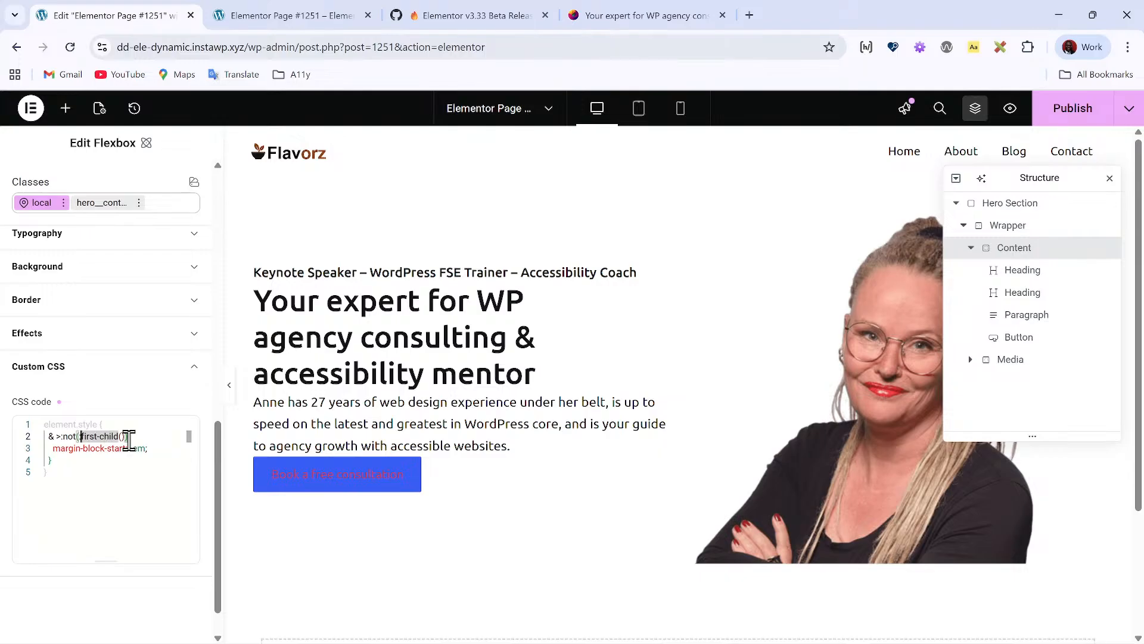
{"action": "key", "text": "BackSpace"}
{"action": "key", "text": "BackSpace"}
{"action": "key", "text": "BackSpace"}
{"action": "key", "text": "BackSpace"}
{"action": "key", "text": "BackSpace"}
{"action": "key", "text": "BackSpace"}
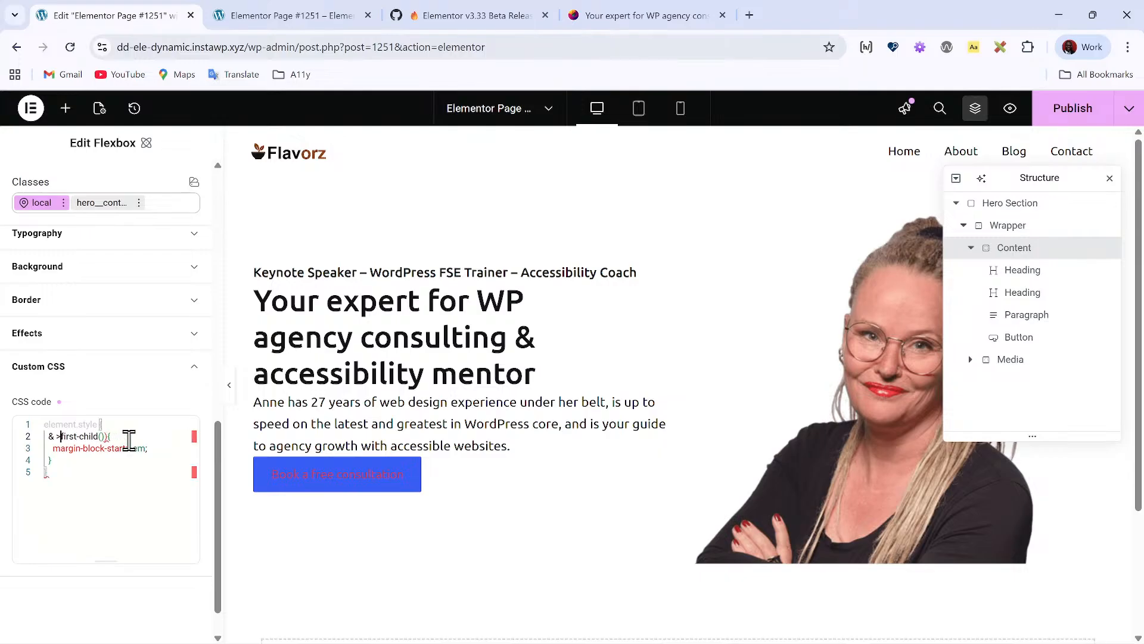
{"action": "type", "text": ":"}
{"action": "key", "text": "Right"}
{"action": "key", "text": "Right"}
{"action": "key", "text": "Right"}
{"action": "key", "text": "Right"}
{"action": "key", "text": "Right"}
{"action": "key", "text": "Right"}
{"action": "key", "text": "Right"}
{"action": "key", "text": "Right"}
{"action": "key", "text": "Right"}
{"action": "key", "text": "Right"}
{"action": "key", "text": "Right"}
{"action": "key", "text": "Right"}
{"action": "key", "text": "Right"}
{"action": "key", "text": "BackSpace"}
{"action": "key", "text": "BackSpace"}
{"action": "key", "text": "BackSpace"}
{"action": "key", "text": "BackSpace"}
{"action": "key", "text": "BackSpace"}
{"action": "key", "text": "BackSpace"}
{"action": "key", "text": "BackSpace"}
{"action": "key", "text": "BackSpace"}
{"action": "key", "text": "BackSpace"}
{"action": "key", "text": "BackSpace"}
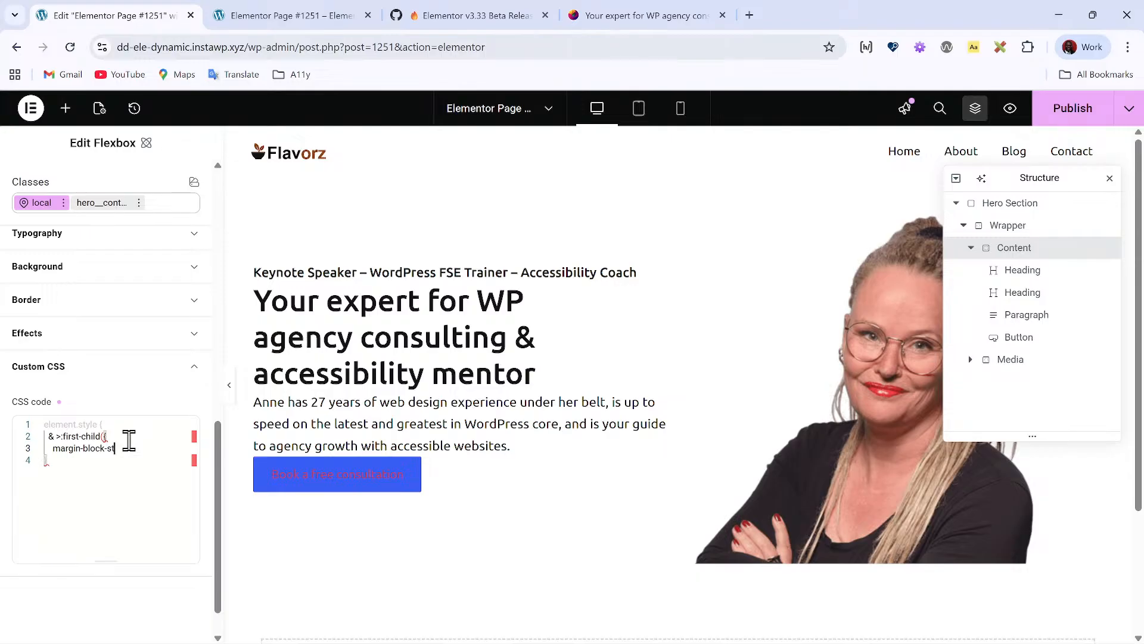
Step: Clear the remaining rule and write a new block for all direct children with the selector & >*
{"action": "triple_click", "coordinate": [130, 440]}
{"action": "key", "text": "BackSpace"}
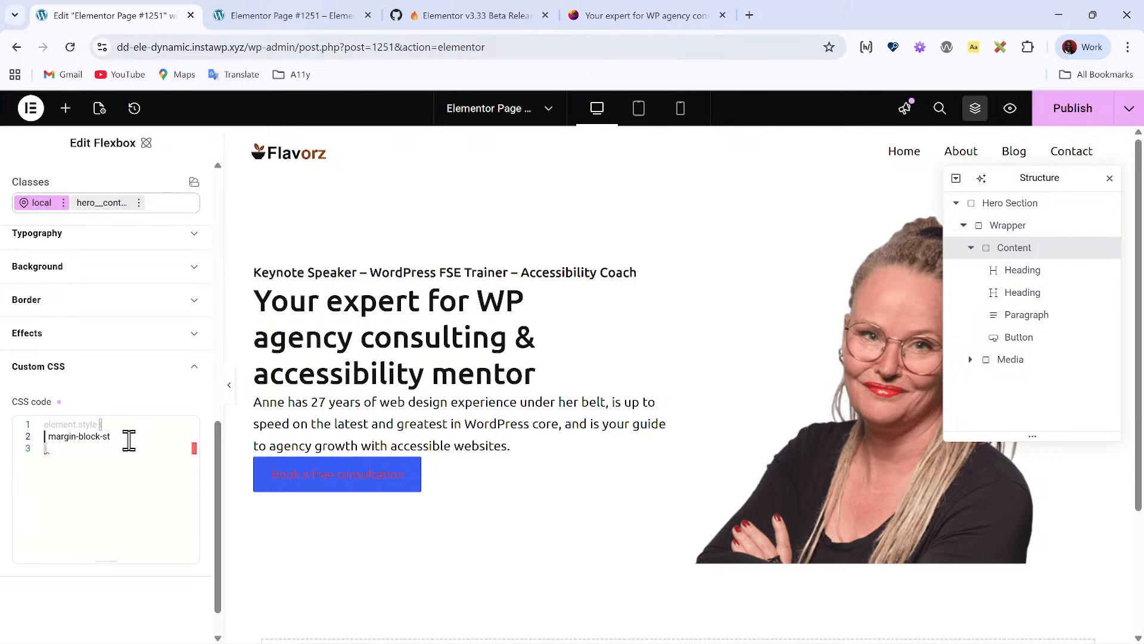
{"action": "double_click", "coordinate": [128, 440]}
{"action": "key", "text": "BackSpace"}
{"action": "key", "text": "BackSpace"}
{"action": "type", "text": "{"}
{"action": "key", "text": "Return"}
Step: Add margin-top:1em; to the & >* rule in the Content flexbox's local custom CSS
{"action": "type", "text": "margin-"}
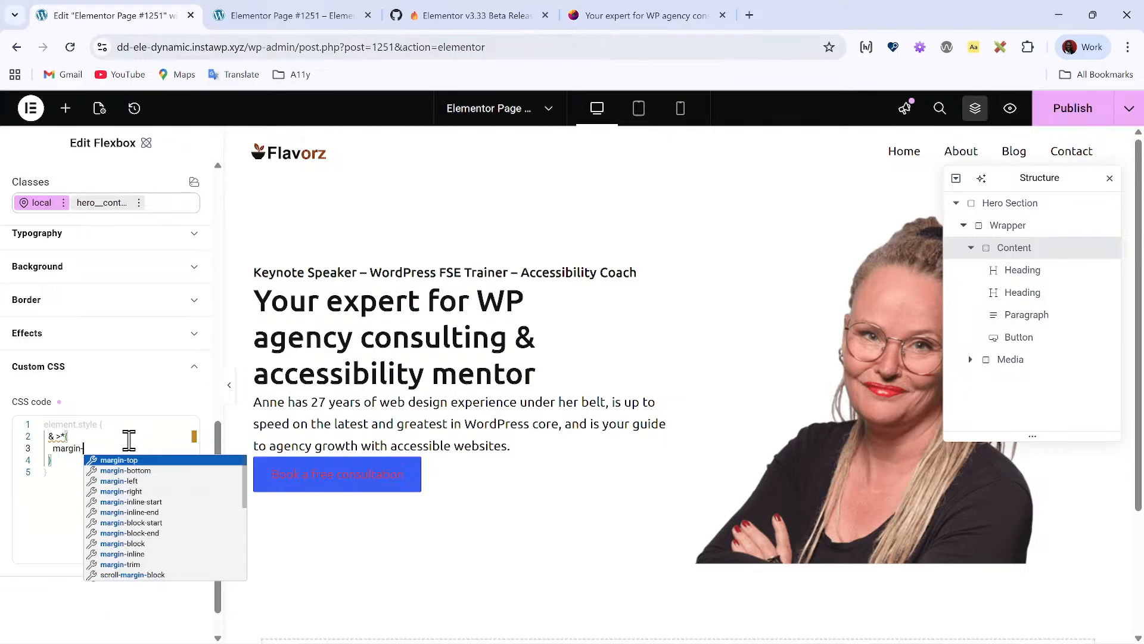
{"action": "type", "text": "top:"}
{"action": "key", "text": "Down"}
{"action": "type", "text": "em"}
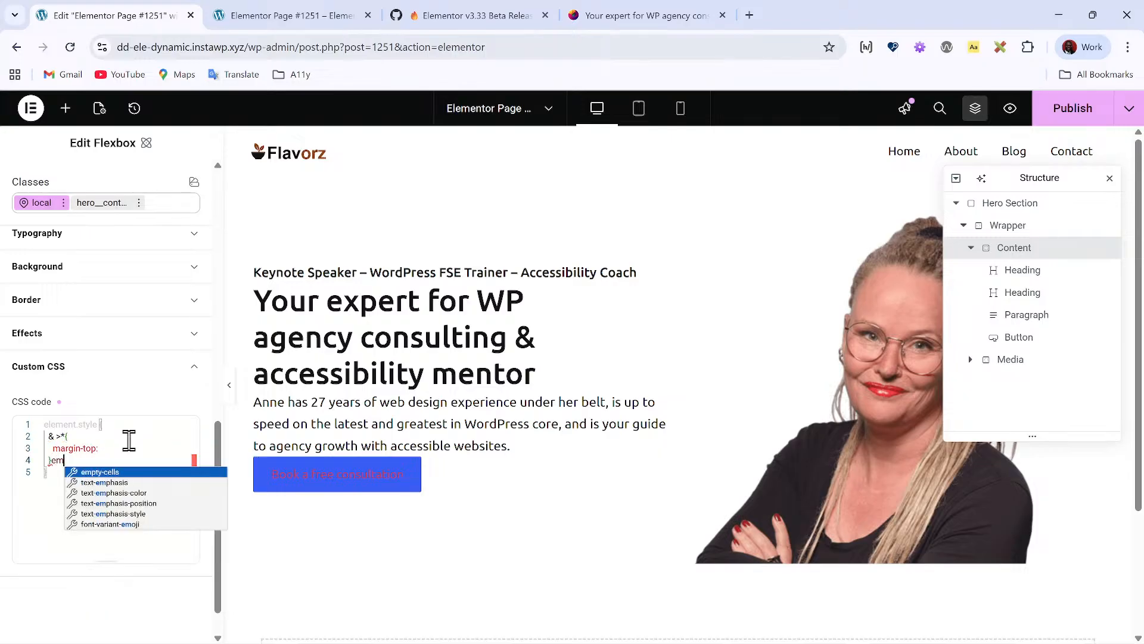
{"action": "key", "text": "BackSpace"}
{"action": "key", "text": "BackSpace"}
{"action": "key", "text": "BackSpace"}
{"action": "key", "text": "BackSpace"}
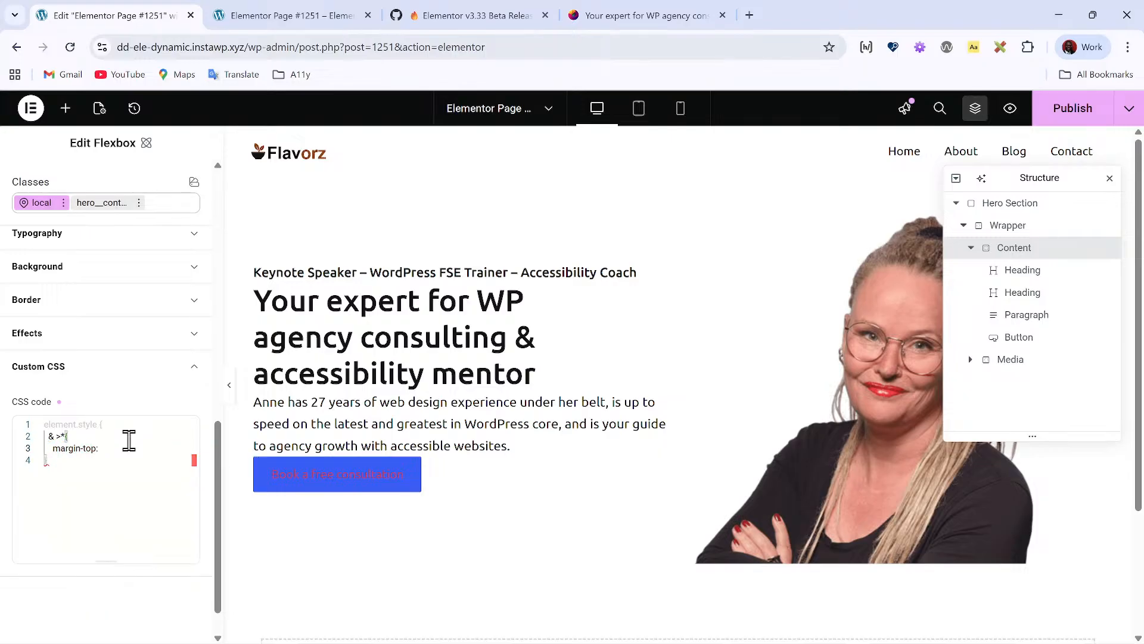
{"action": "type", "text": ":1em;"}
{"action": "key", "text": "Home"}
{"action": "key", "text": "Up"}
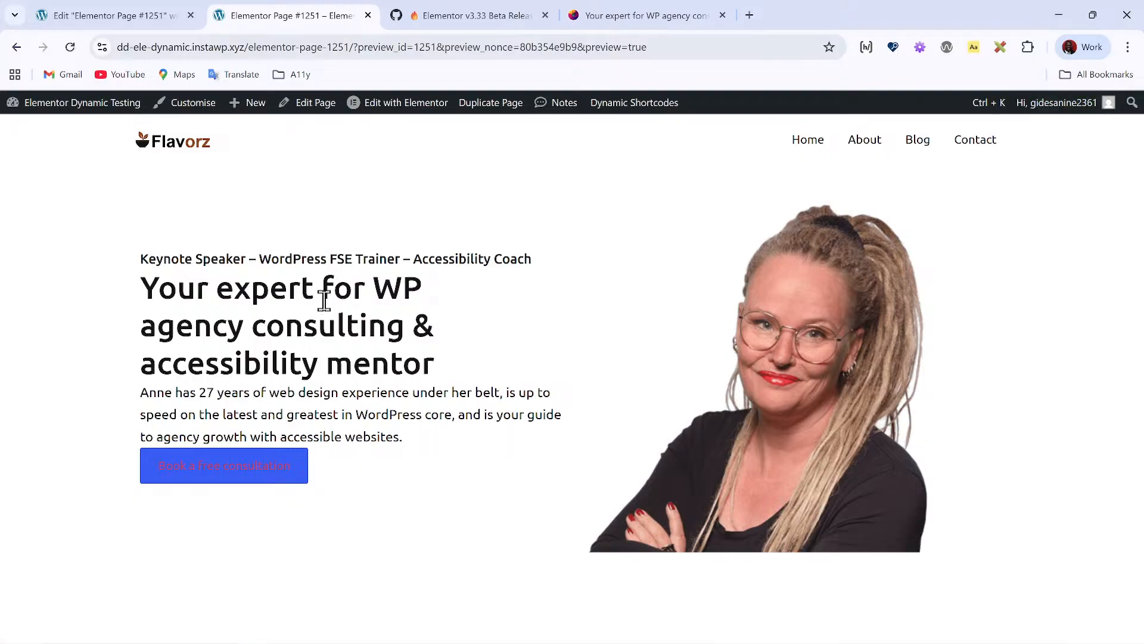
Step: On the page preview, inspect the Keynote Speaker heading in the developer tools to check its margin-top rule
{"action": "right_click", "coordinate": [316, 260]}
{"action": "left_click", "coordinate": [430, 622]}
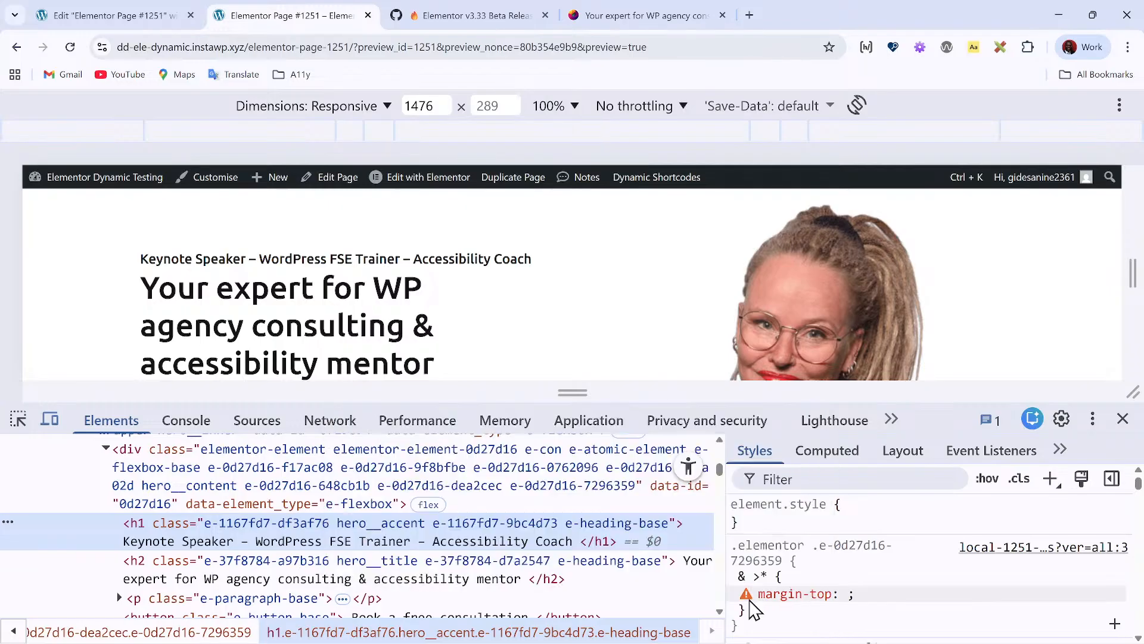
Step: Back in the editor, re-enter margin-top:1em in the Content flexbox's & >* rule and return to the page preview
{"action": "left_click", "coordinate": [149, 13]}
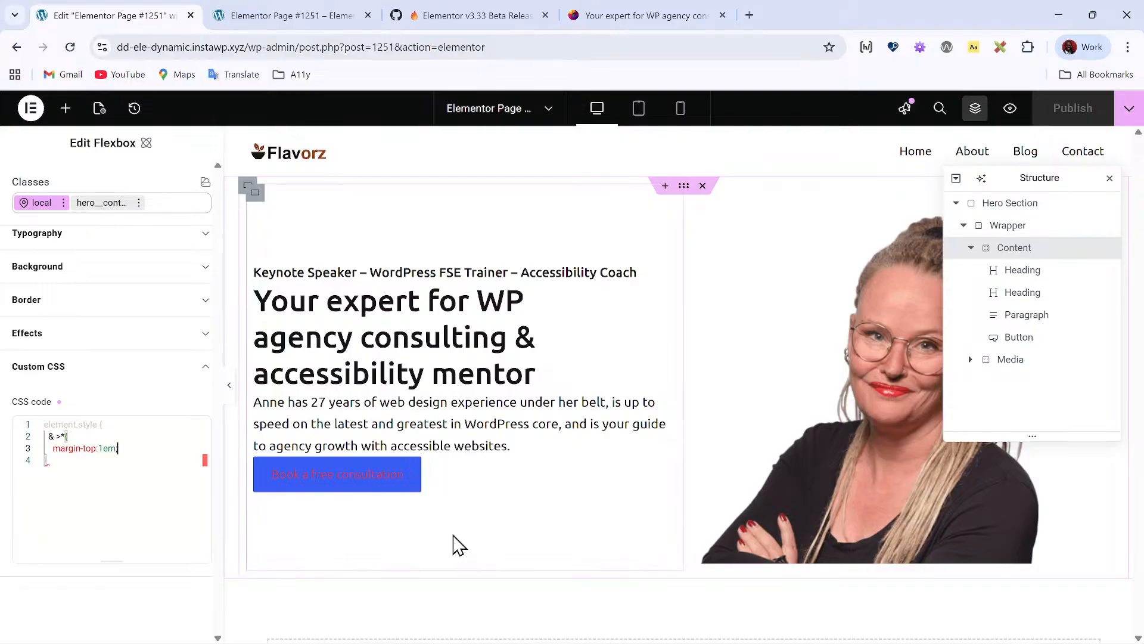
{"action": "key", "text": "BackSpace"}
{"action": "key", "text": "BackSpace"}
{"action": "type", "text": ":"}
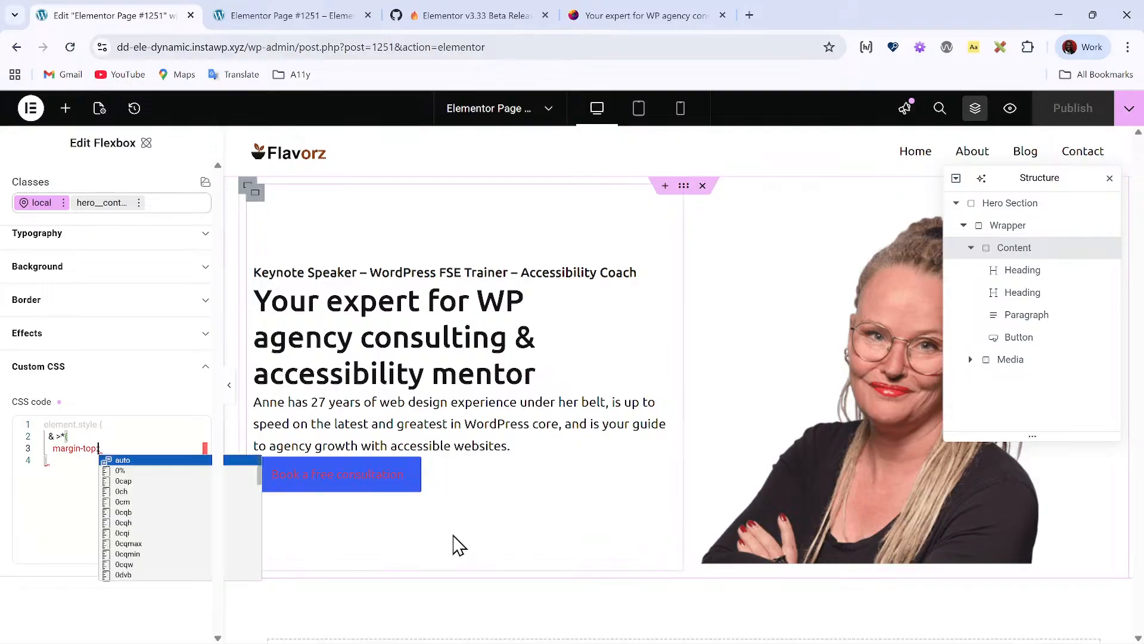
{"action": "type", "text": "1em"}
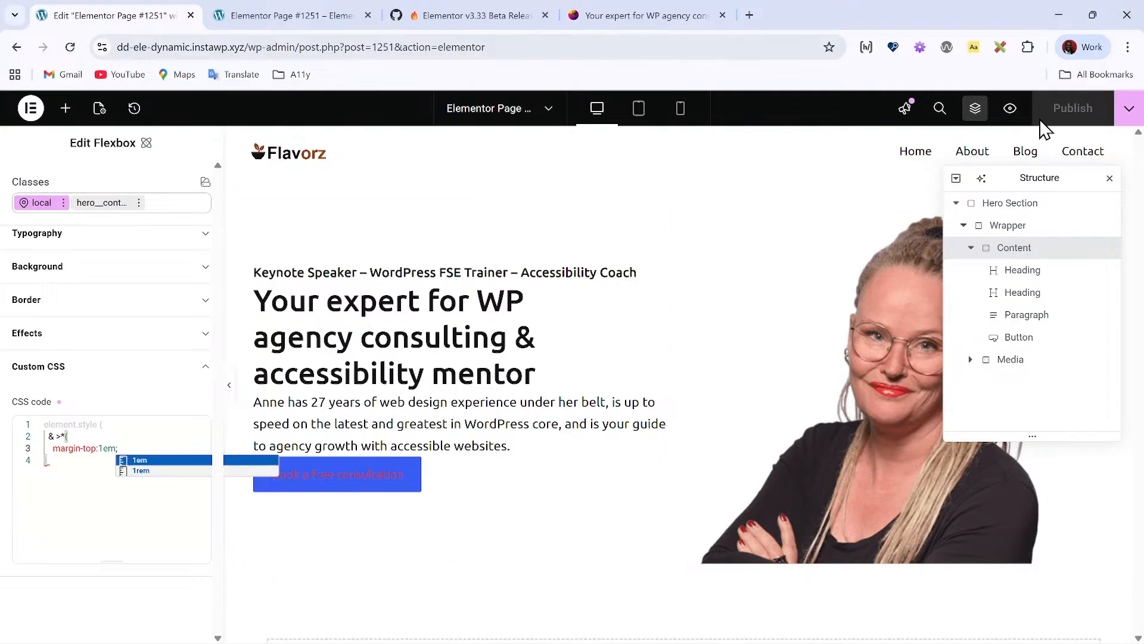
{"action": "left_click", "coordinate": [340, 15]}
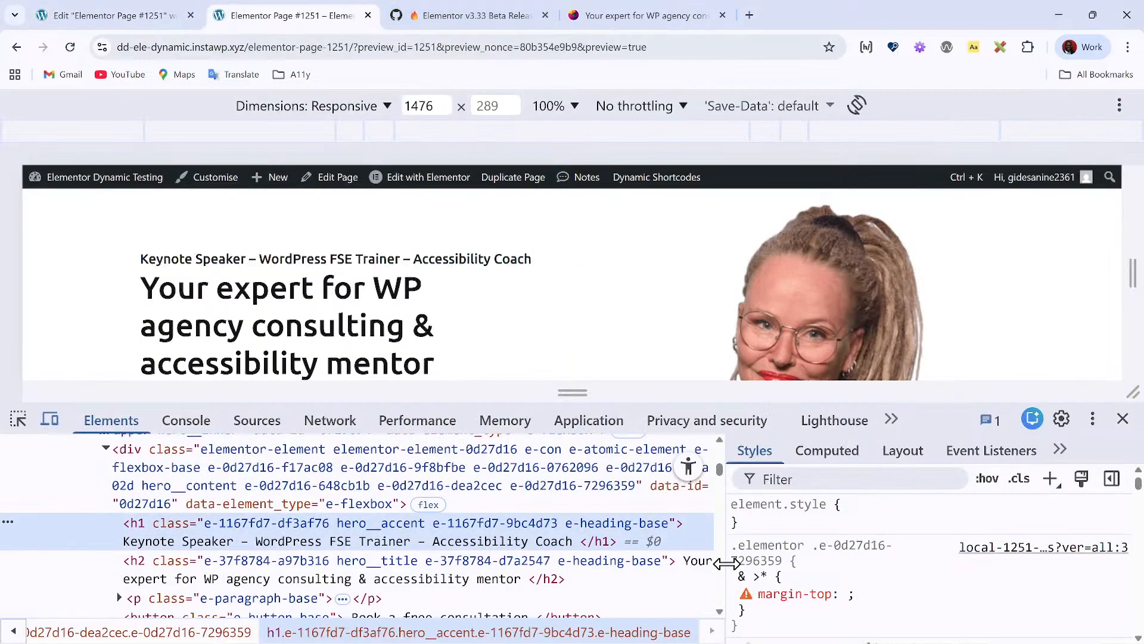